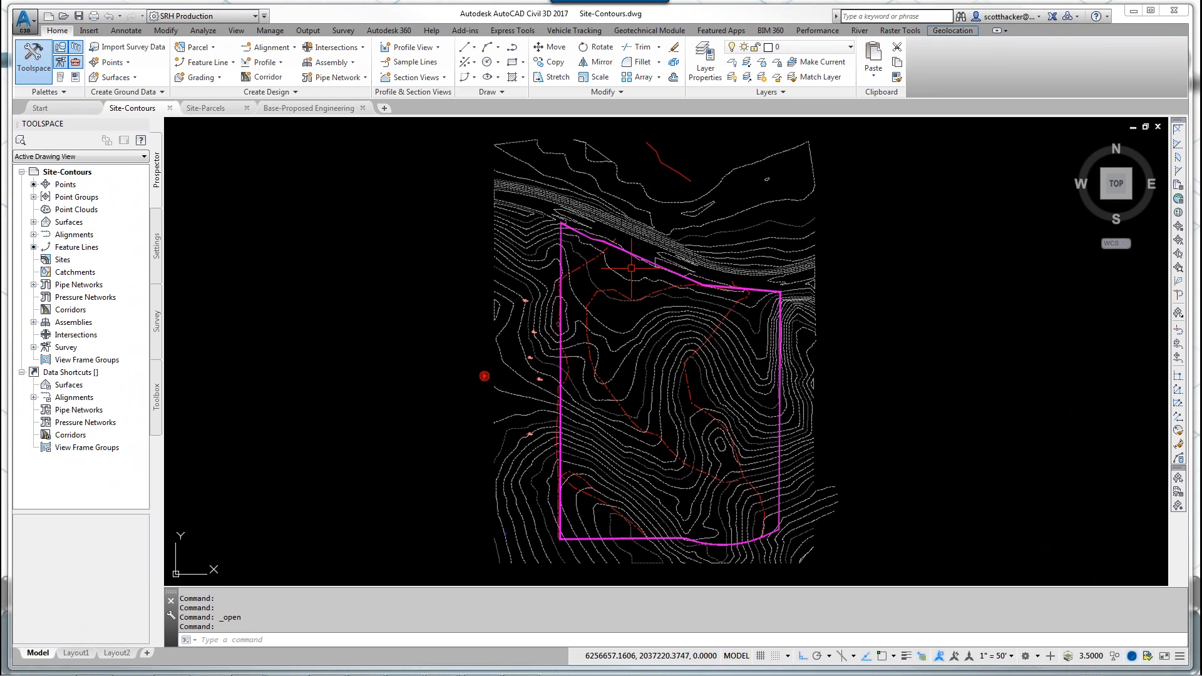
# Step: Review the Site-Parcels and Base-Proposed Engineering drawings, including the overall layout of proposed roads, buildings and sports fields
pyautogui.moveTo(654, 522)
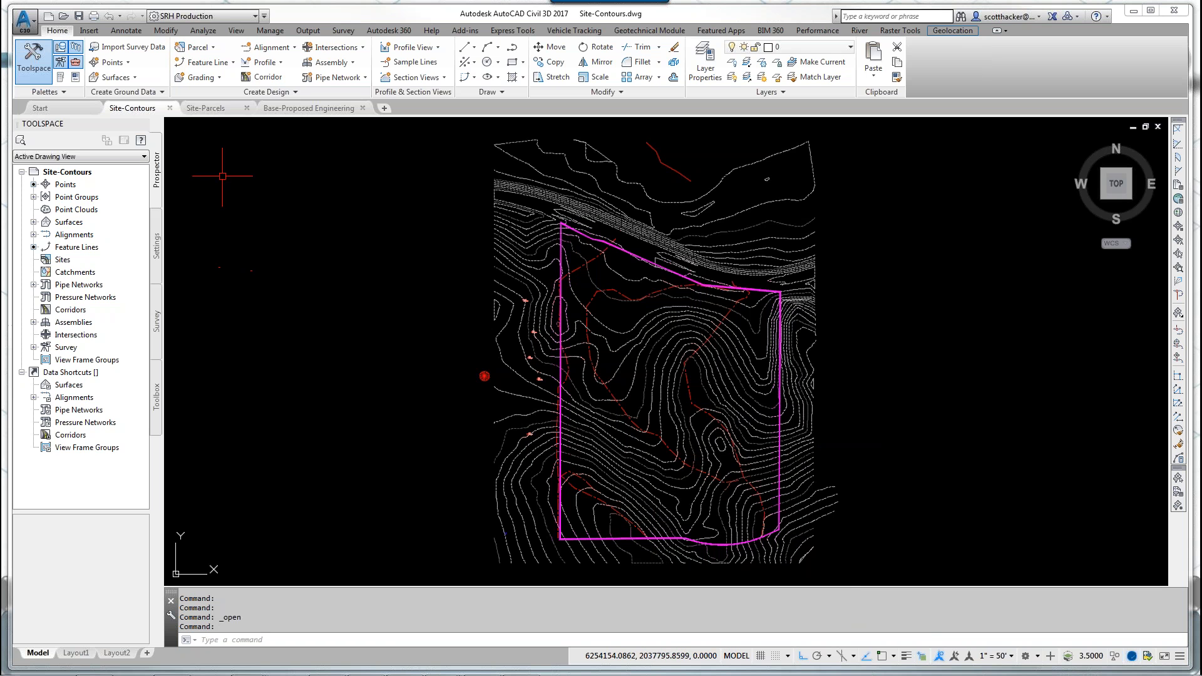
pyautogui.click(208, 109)
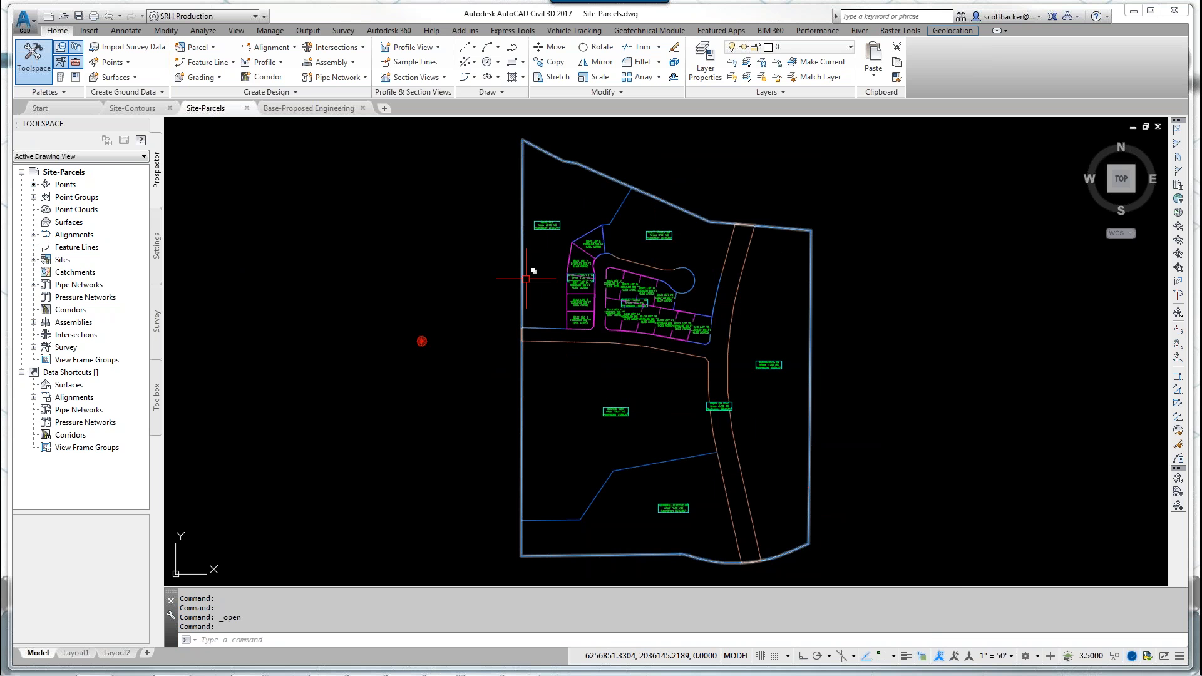
pyautogui.click(320, 109)
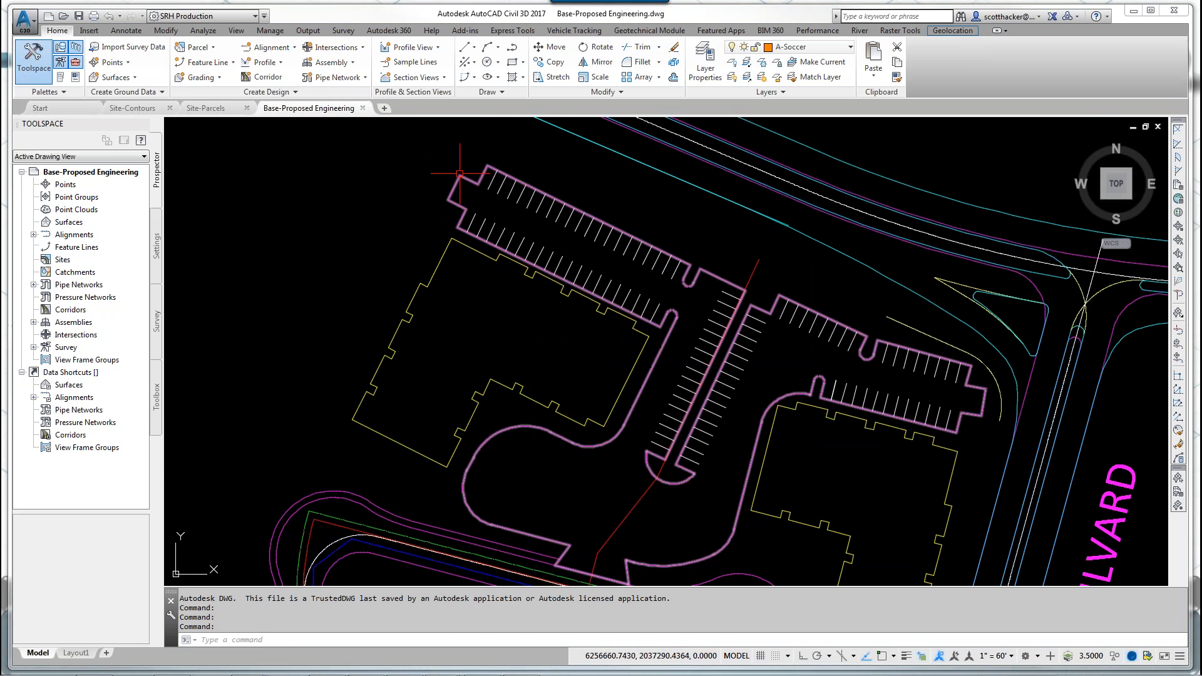
pyautogui.scroll(-6, 410, 230)
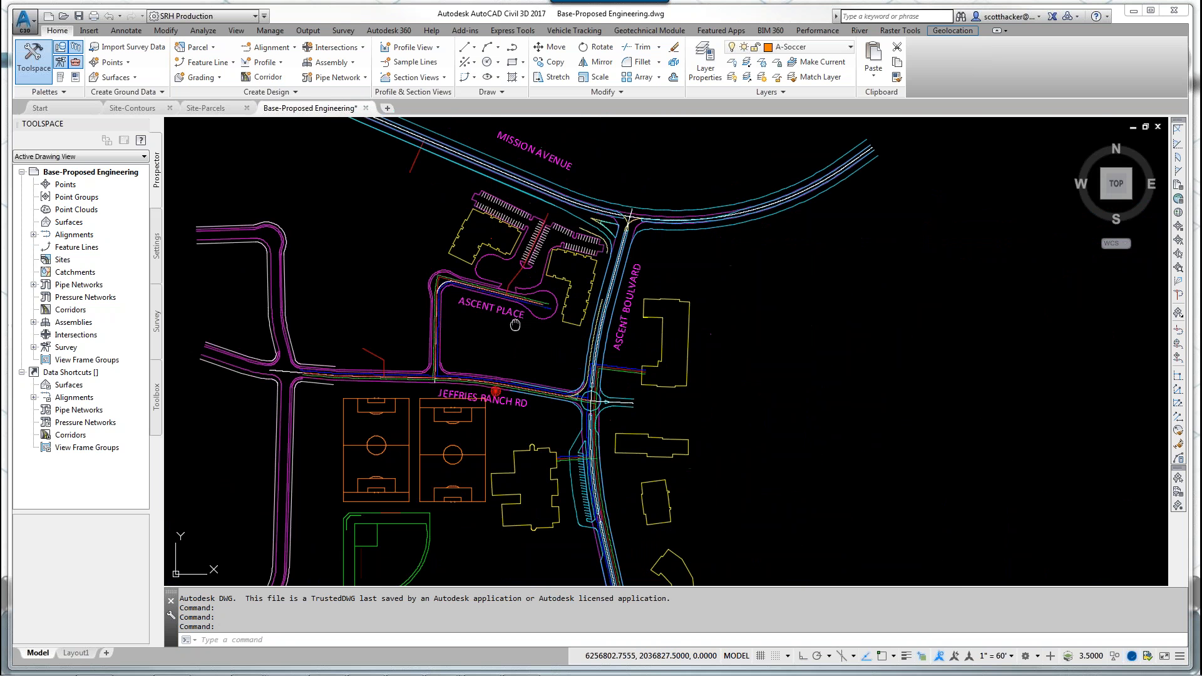
pyautogui.moveTo(460, 346); pyautogui.dragTo(610, 289, button='middle')
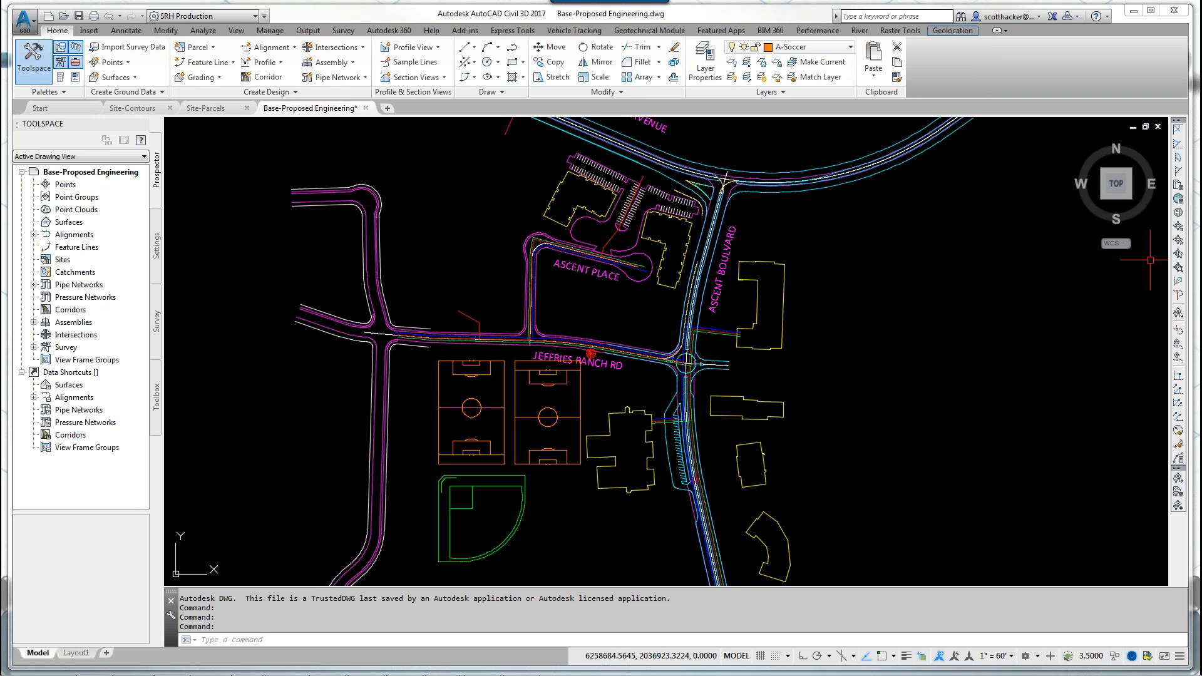
# Step: Switch to the Spring Webinar model in InfraWorks 360 and view the undeveloped site and adjoining neighbourhood from directly above, north up
pyautogui.moveTo(1201, 149)
pyautogui.mouseDown()
pyautogui.moveTo(990, 148)
pyautogui.moveTo(576, 92)
pyautogui.moveTo(432, 1)
pyautogui.mouseUp()
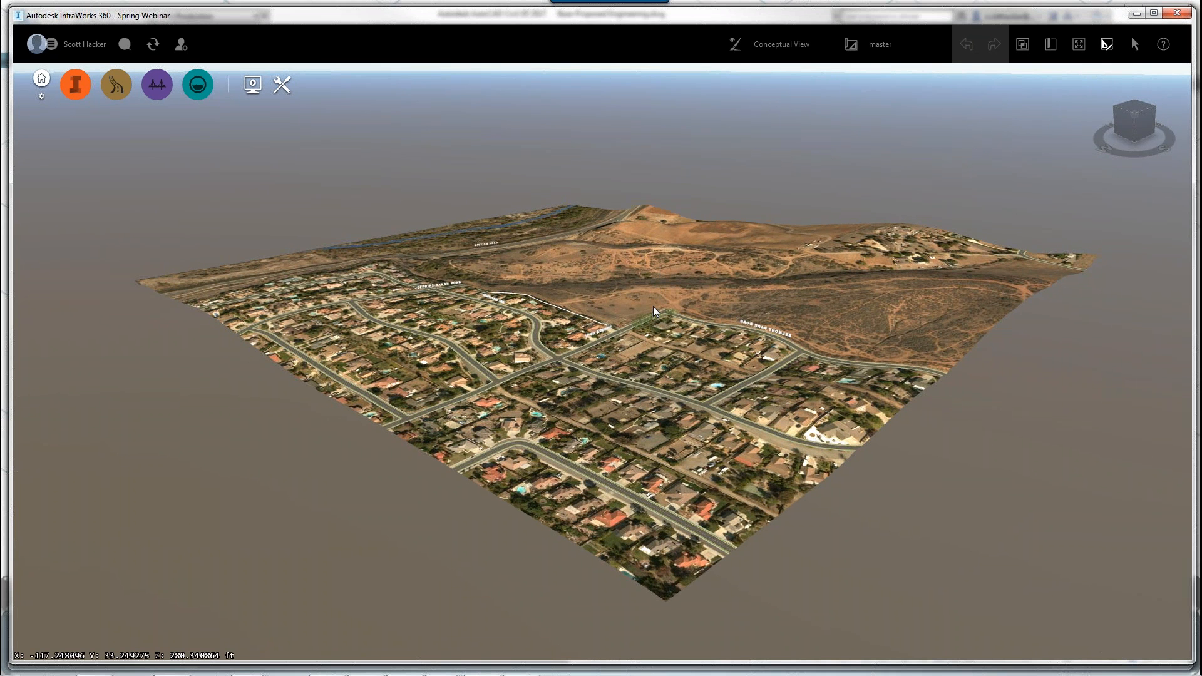
pyautogui.scroll(2, 655, 311)
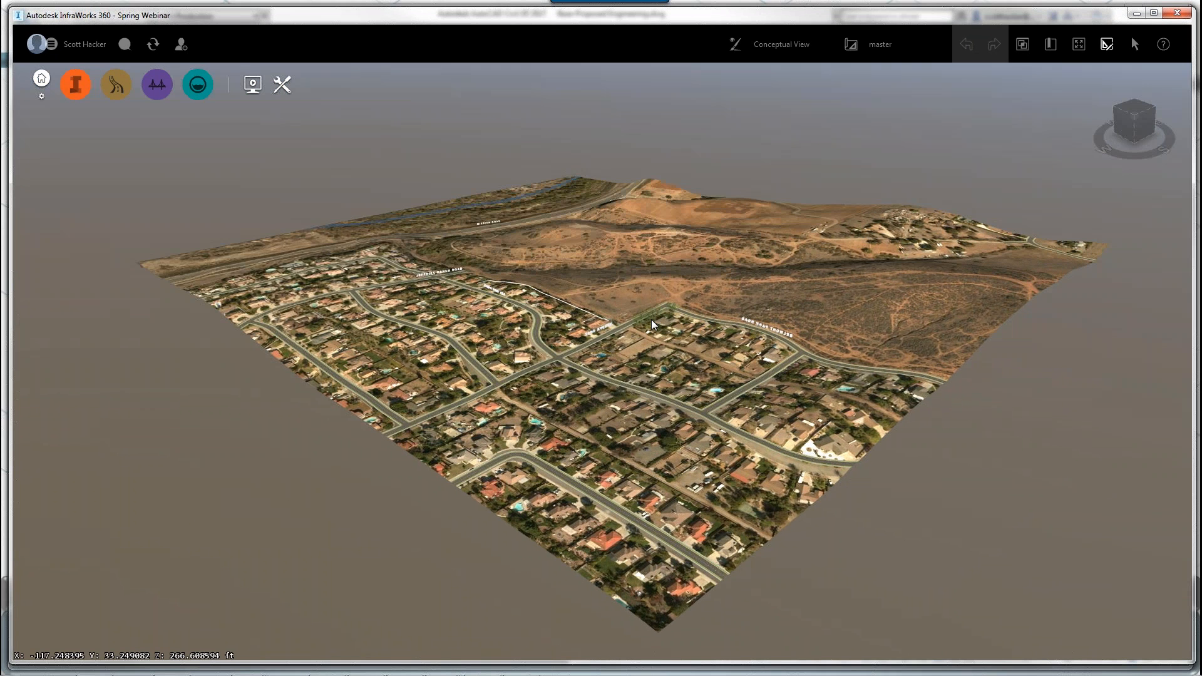
pyautogui.scroll(2, 625, 384)
pyautogui.moveTo(626, 384); pyautogui.dragTo(670, 449)
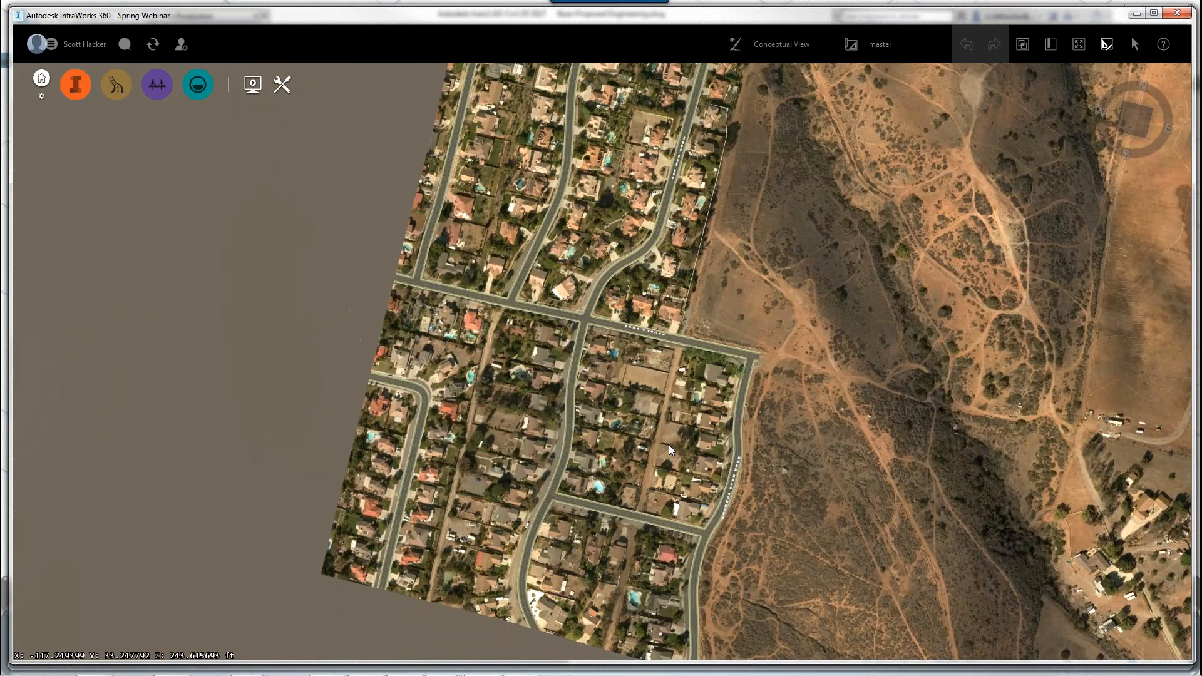
pyautogui.click(1135, 119)
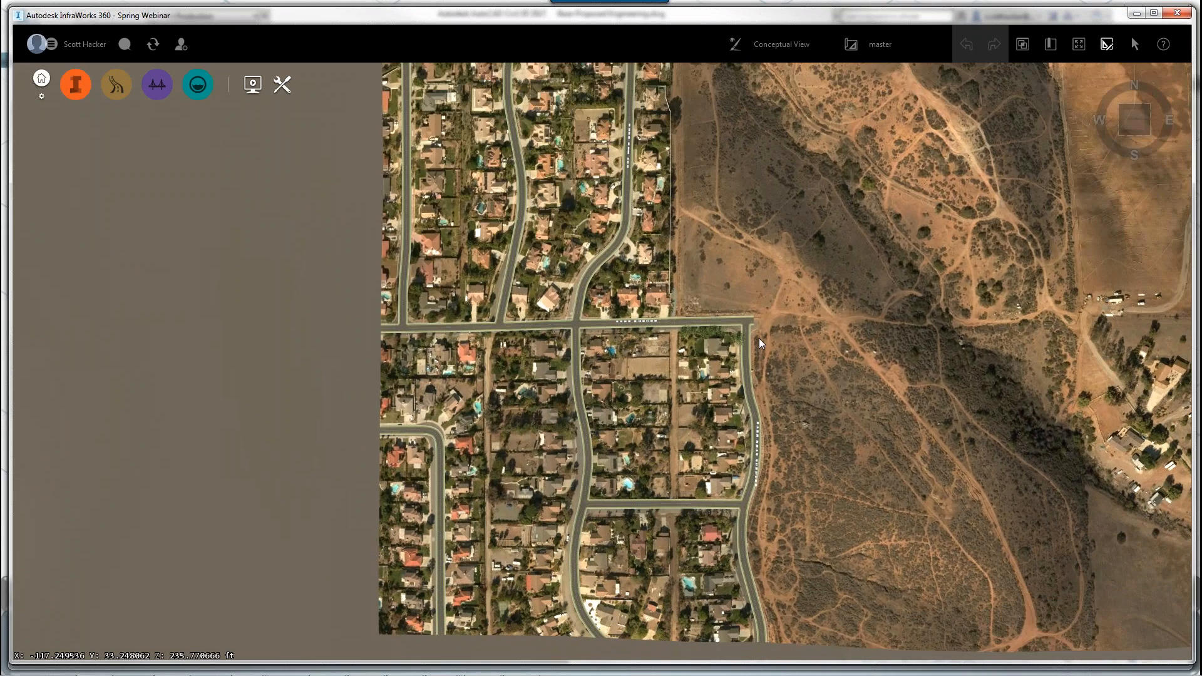
pyautogui.moveTo(847, 284); pyautogui.dragTo(470, 515)
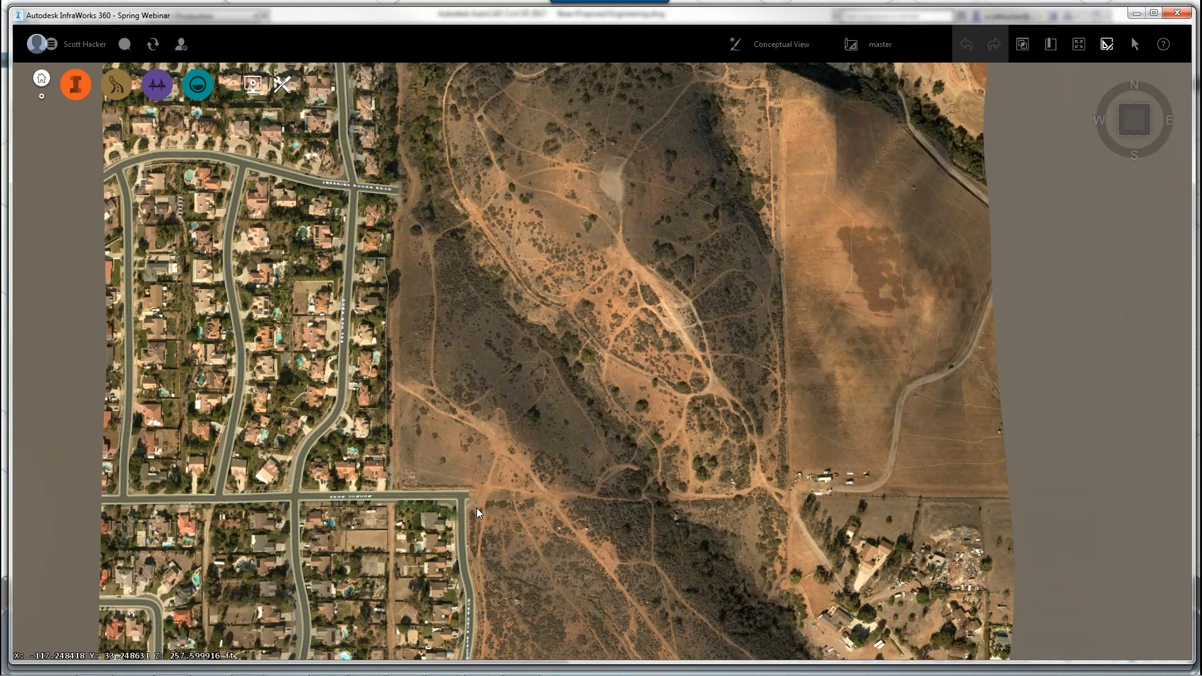
pyautogui.scroll(-1, 470, 513)
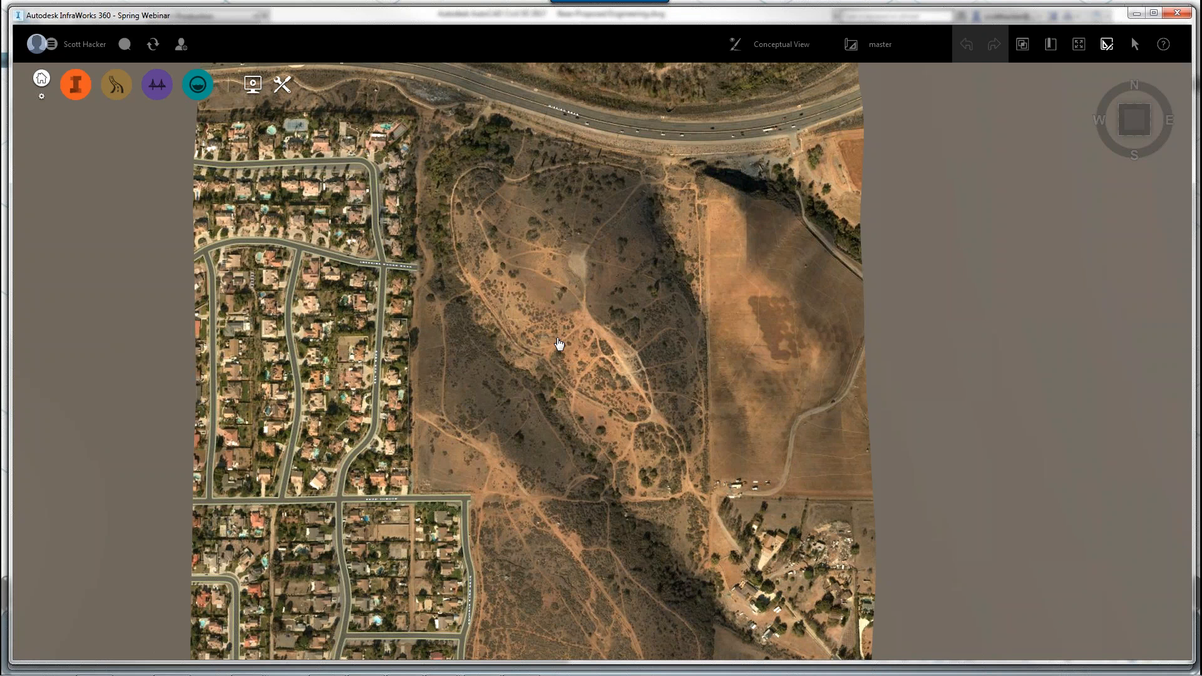
# Step: Open the Model Builder for a new model and locate the map at Jeffries Ranch Rd, Oceanside, CA
pyautogui.click(41, 78)
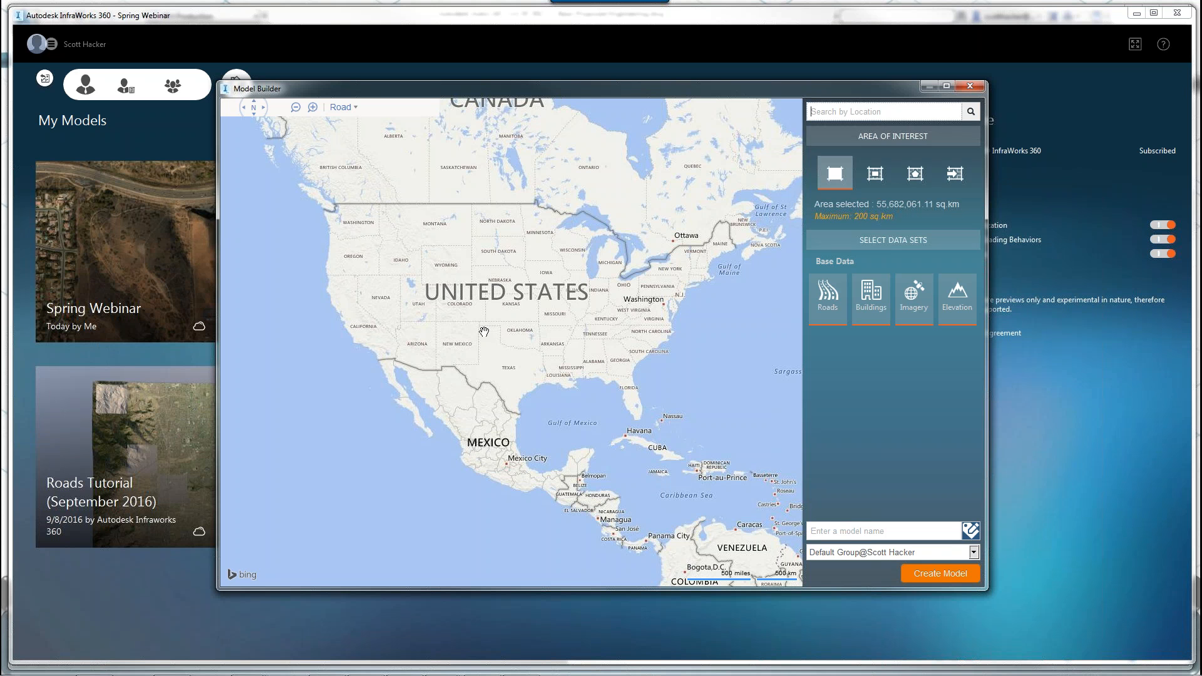
pyautogui.write('jeffries ra')
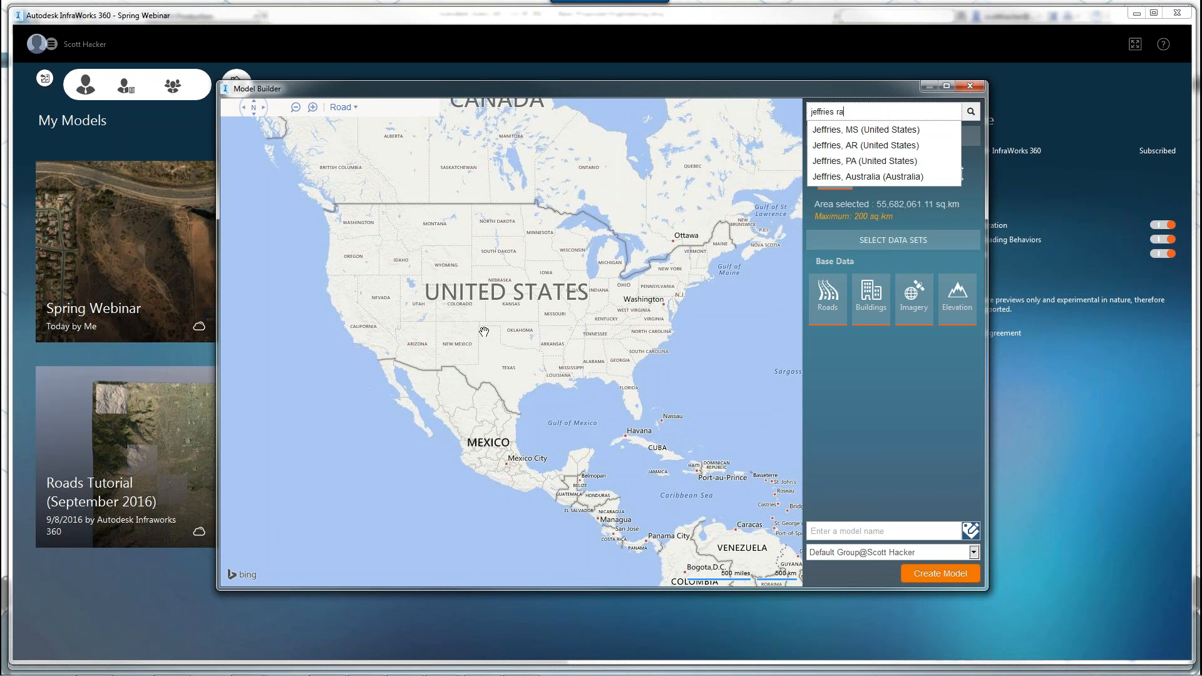
pyautogui.write('nch ro')
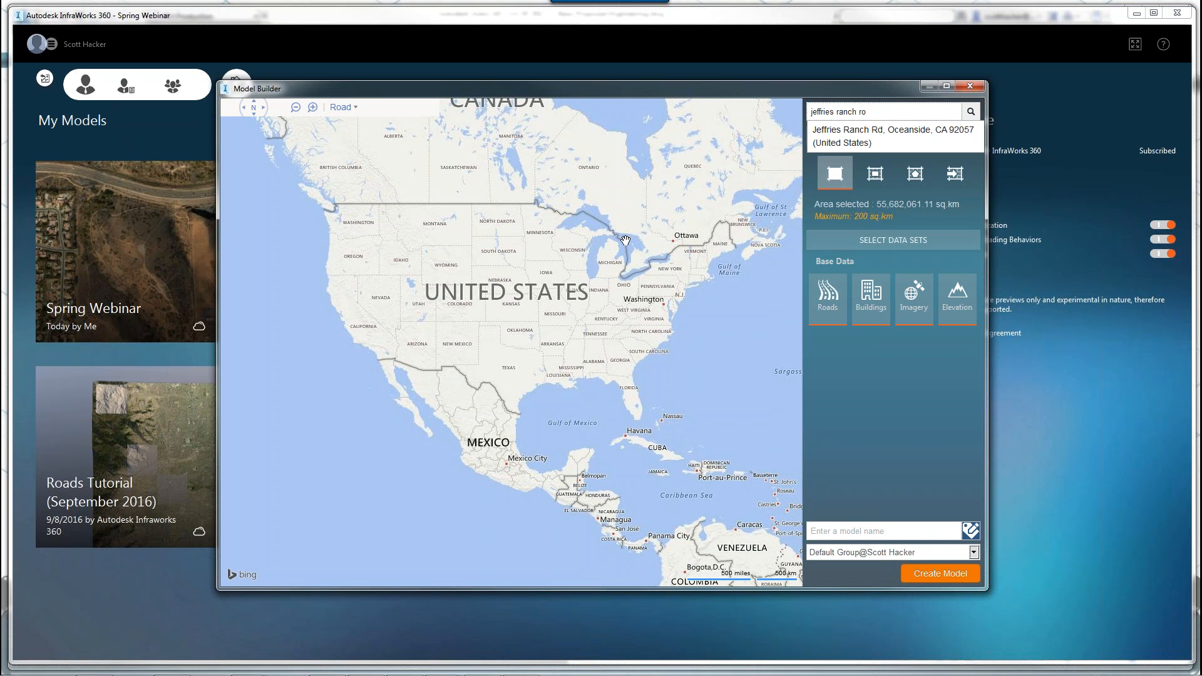
pyautogui.click(847, 141)
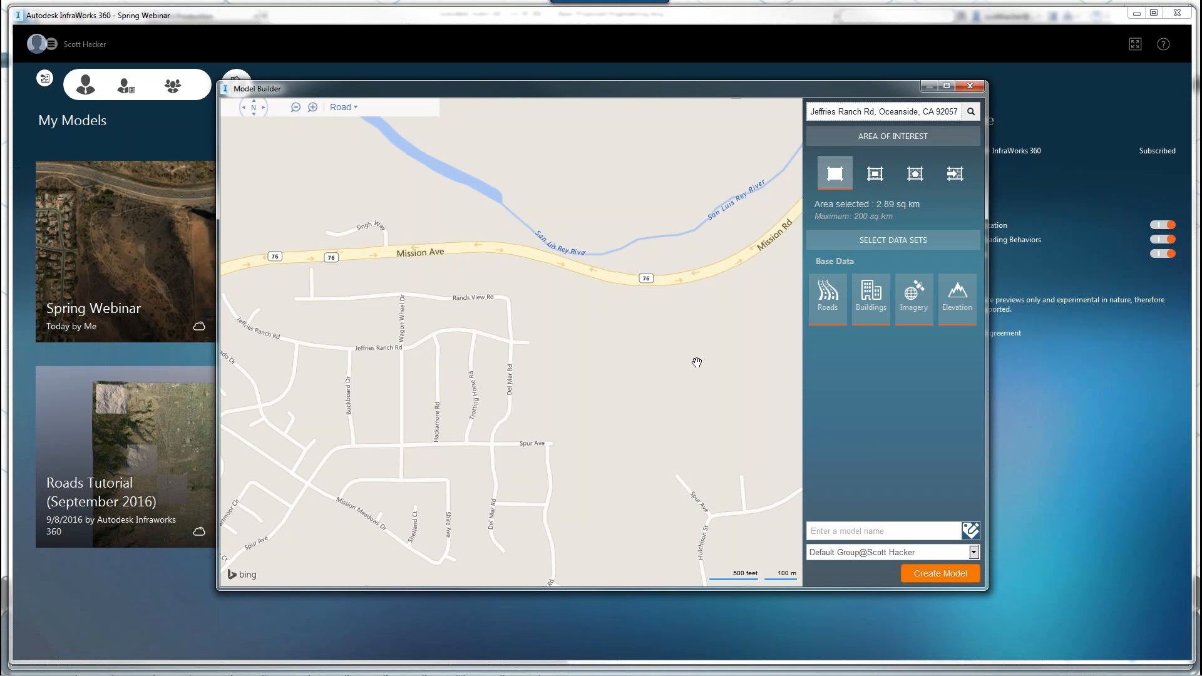
# Step: Show the Model Builder map in the Automatic style and examine the aerial imagery of the site between Jeffries Ranch Rd and Mission Ave
pyautogui.moveTo(684, 351); pyautogui.dragTo(566, 333)
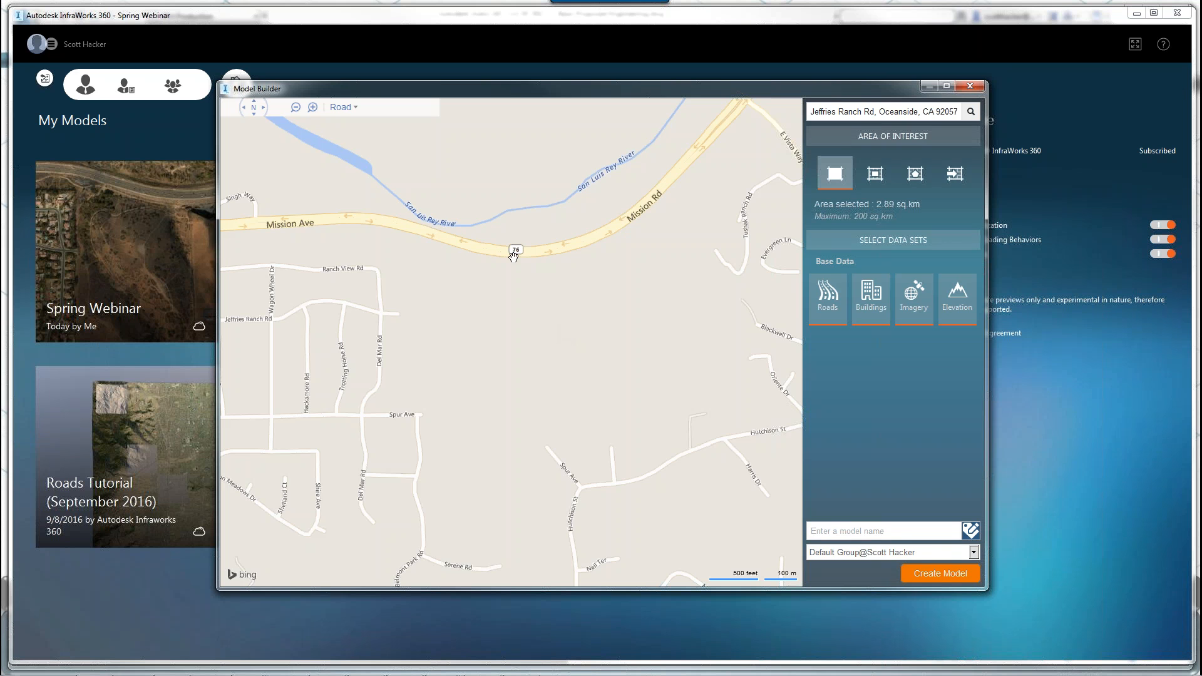
pyautogui.click(356, 110)
pyautogui.click(354, 108)
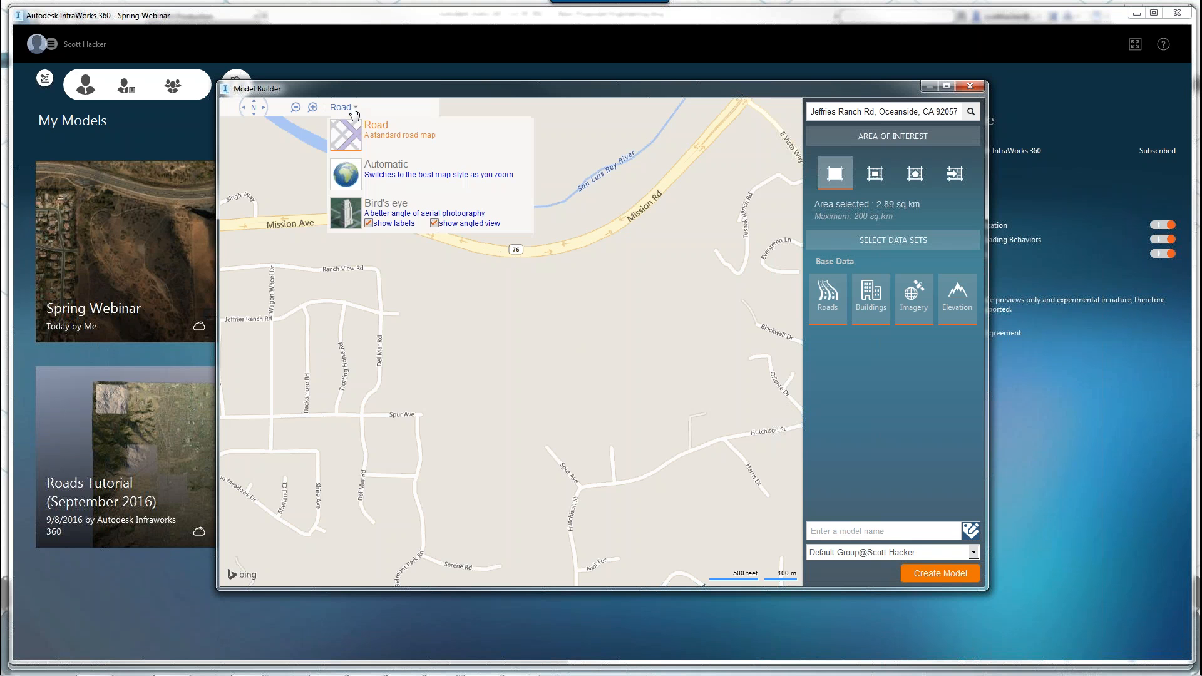
pyautogui.click(357, 178)
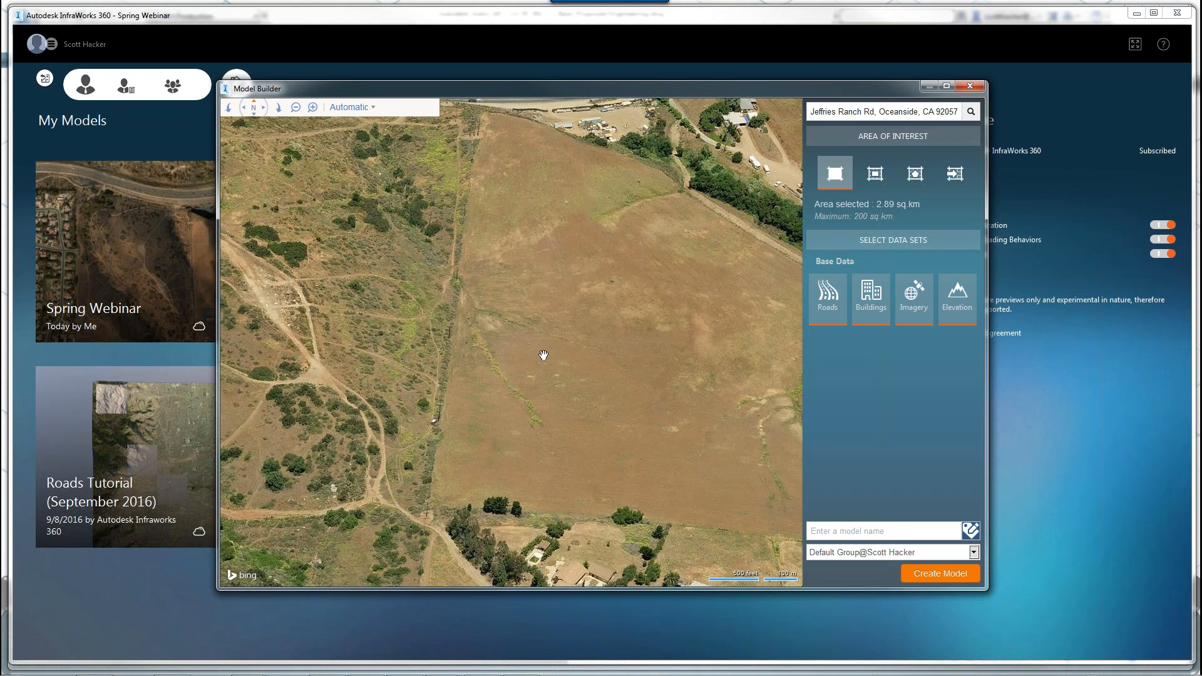
pyautogui.moveTo(543, 355); pyautogui.dragTo(620, 477)
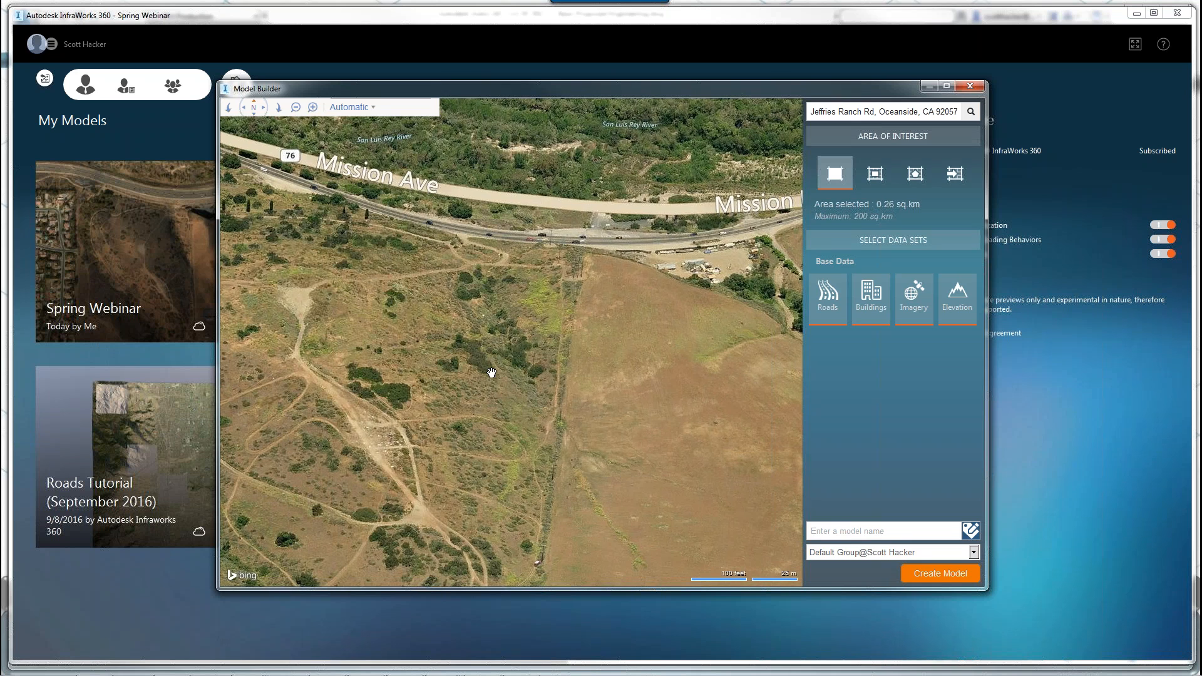
pyautogui.moveTo(488, 370); pyautogui.dragTo(739, 279)
pyautogui.moveTo(389, 292); pyautogui.dragTo(636, 347)
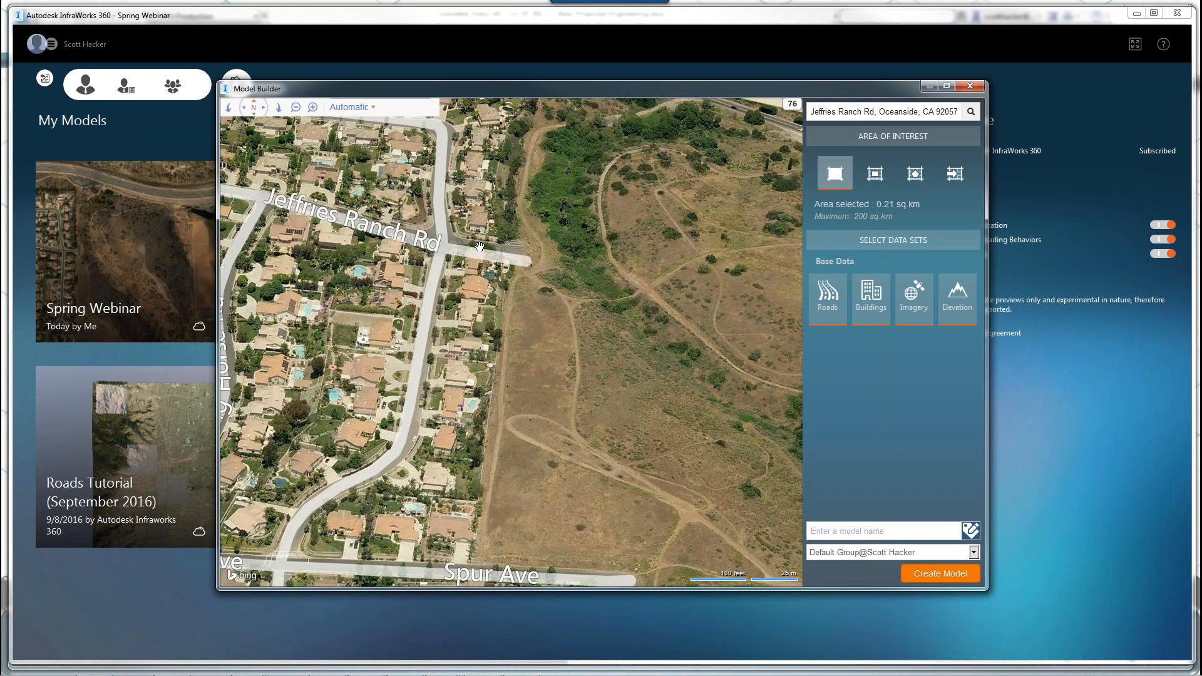
pyautogui.moveTo(703, 264); pyautogui.dragTo(627, 217)
pyautogui.moveTo(474, 519); pyautogui.dragTo(455, 551)
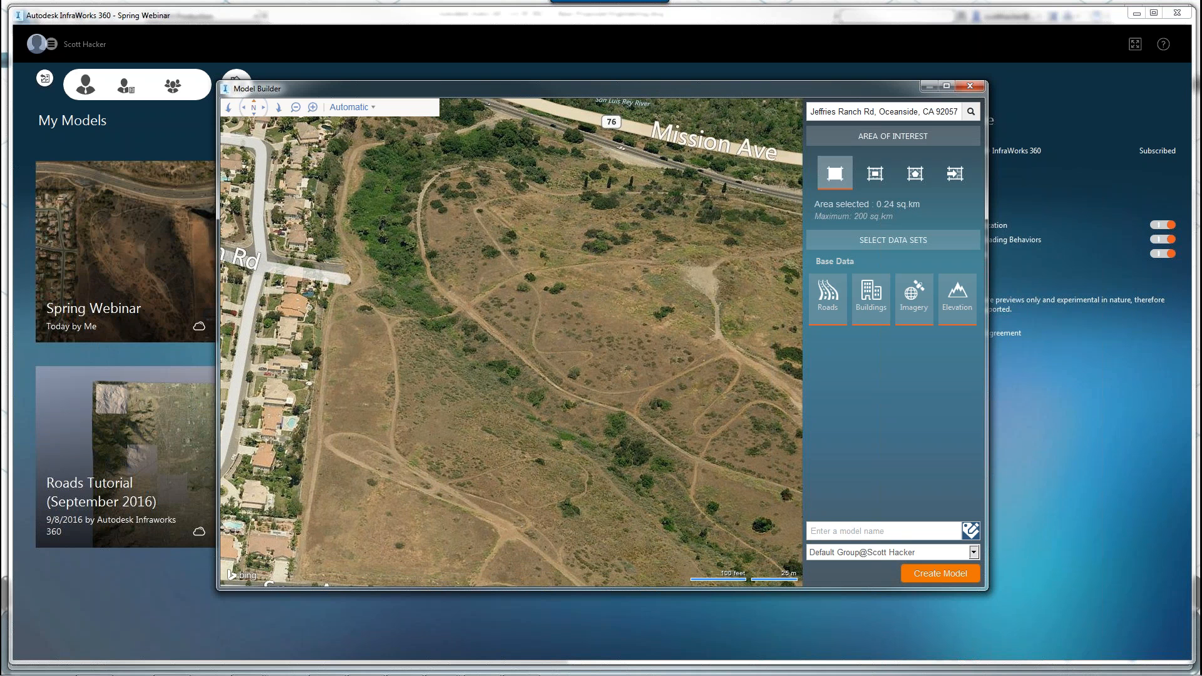
# Step: Return the map to the Road style and frame the site south of Mission Ave as the area of interest
pyautogui.click(351, 107)
pyautogui.click(344, 136)
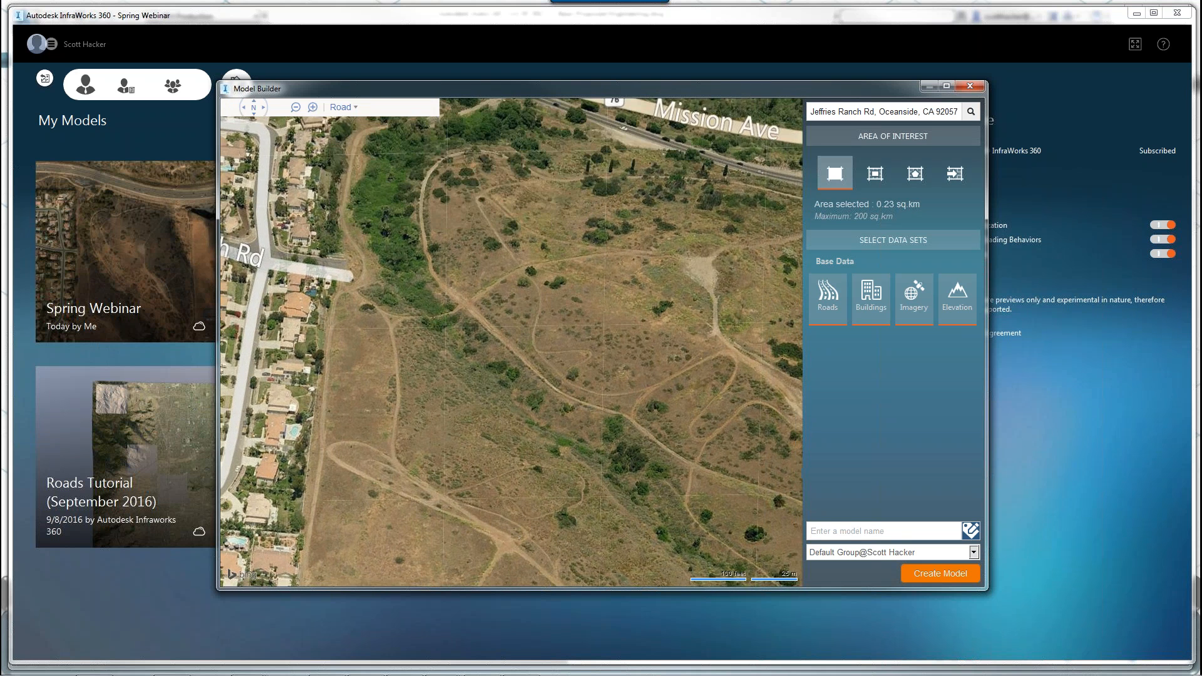
pyautogui.scroll(-2, 435, 320)
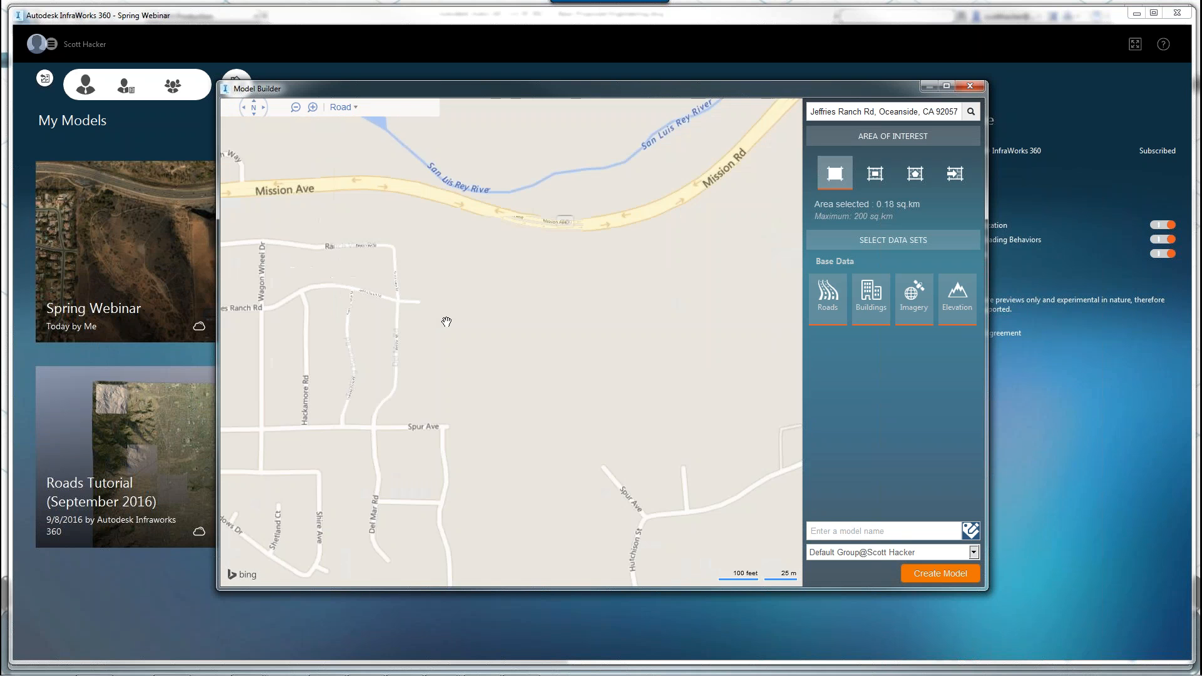
pyautogui.moveTo(591, 337); pyautogui.dragTo(547, 286)
# Step: Enter a model name, then leave the Model Builder without creating the model and reopen the Spring Webinar model
pyautogui.click(874, 529)
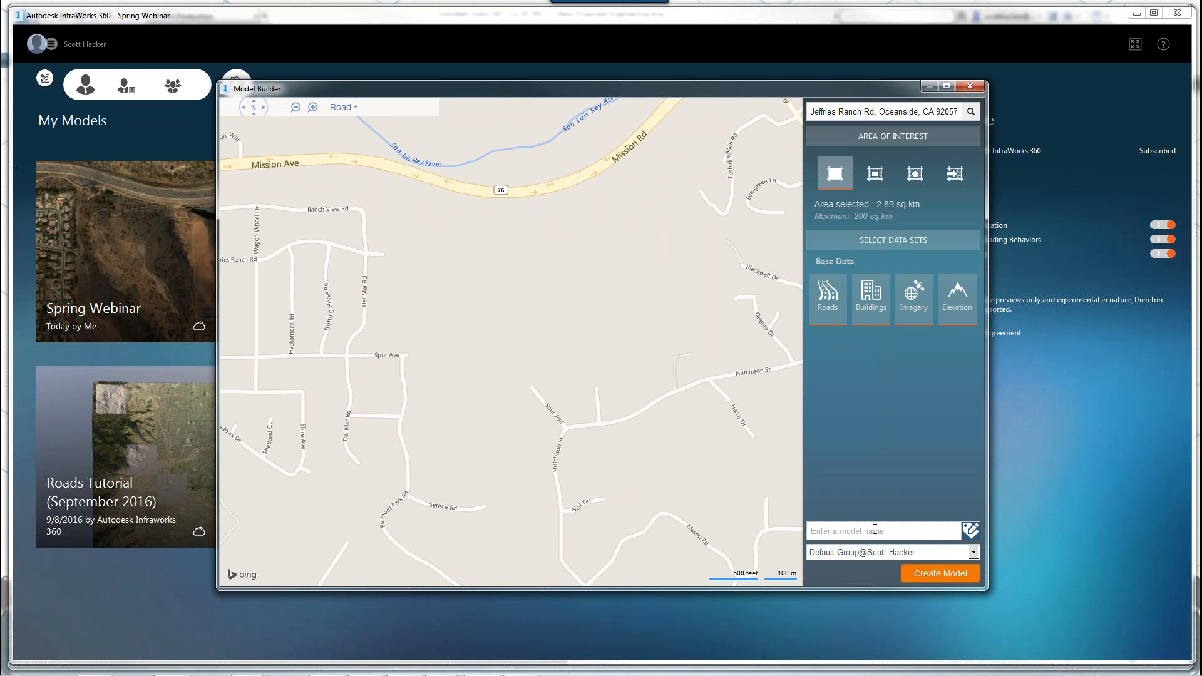
pyautogui.write('BamPow')
pyautogui.click(969, 85)
pyautogui.click(140, 235)
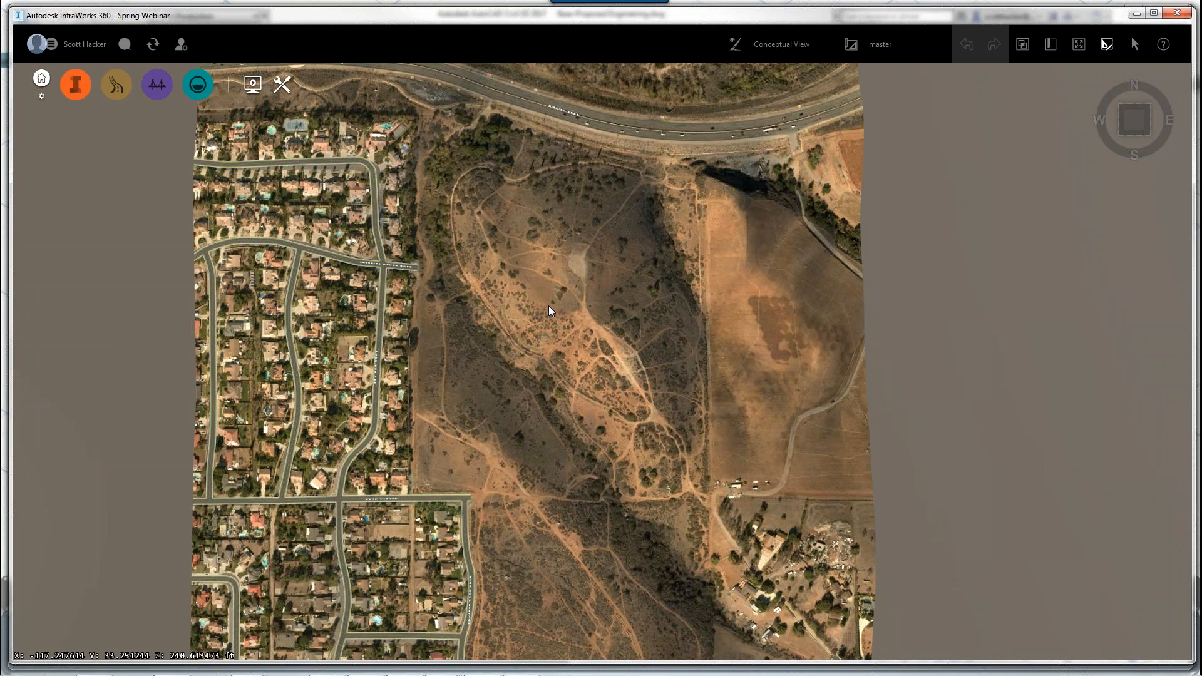
# Step: Examine the east end of Jeffries Ranch Road and its intersection, from above and at a low 3D angle
pyautogui.moveTo(548, 305); pyautogui.dragTo(471, 334)
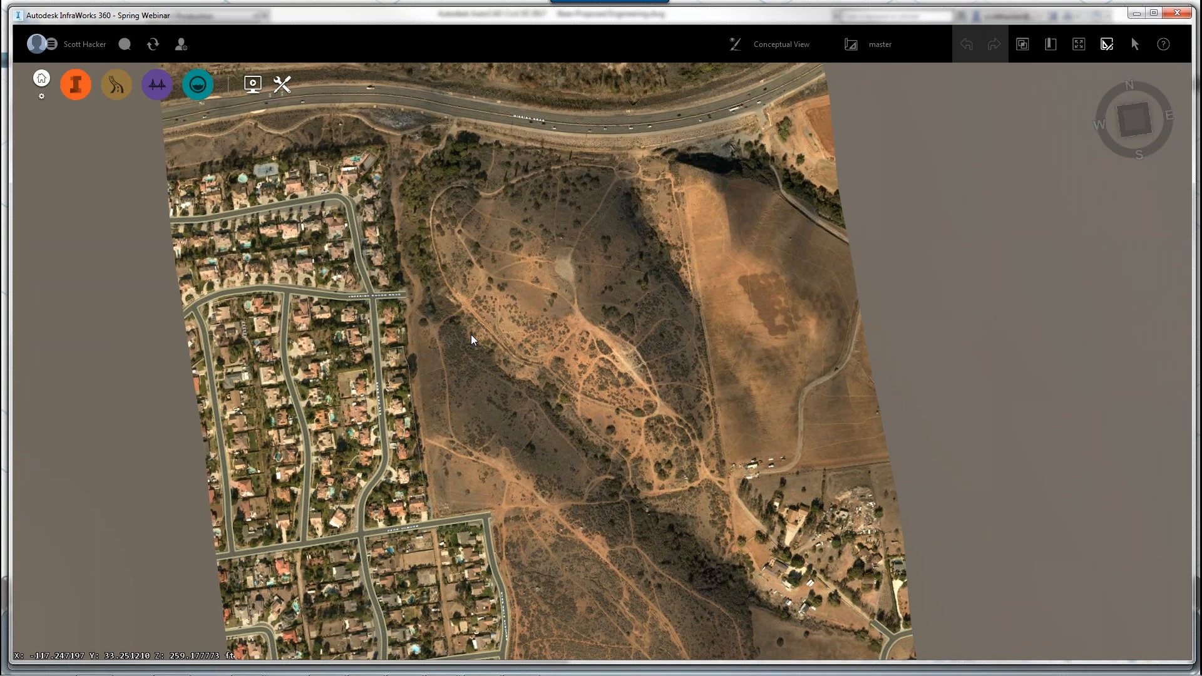
pyautogui.scroll(2, 329, 287)
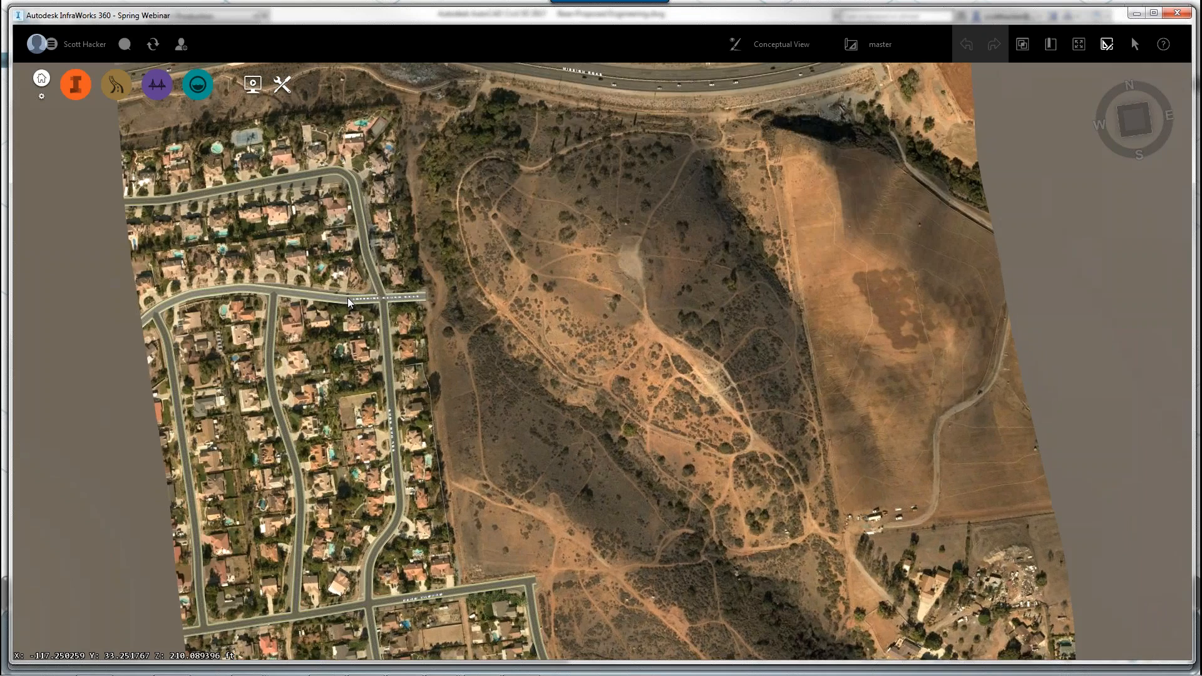
pyautogui.scroll(3, 348, 298)
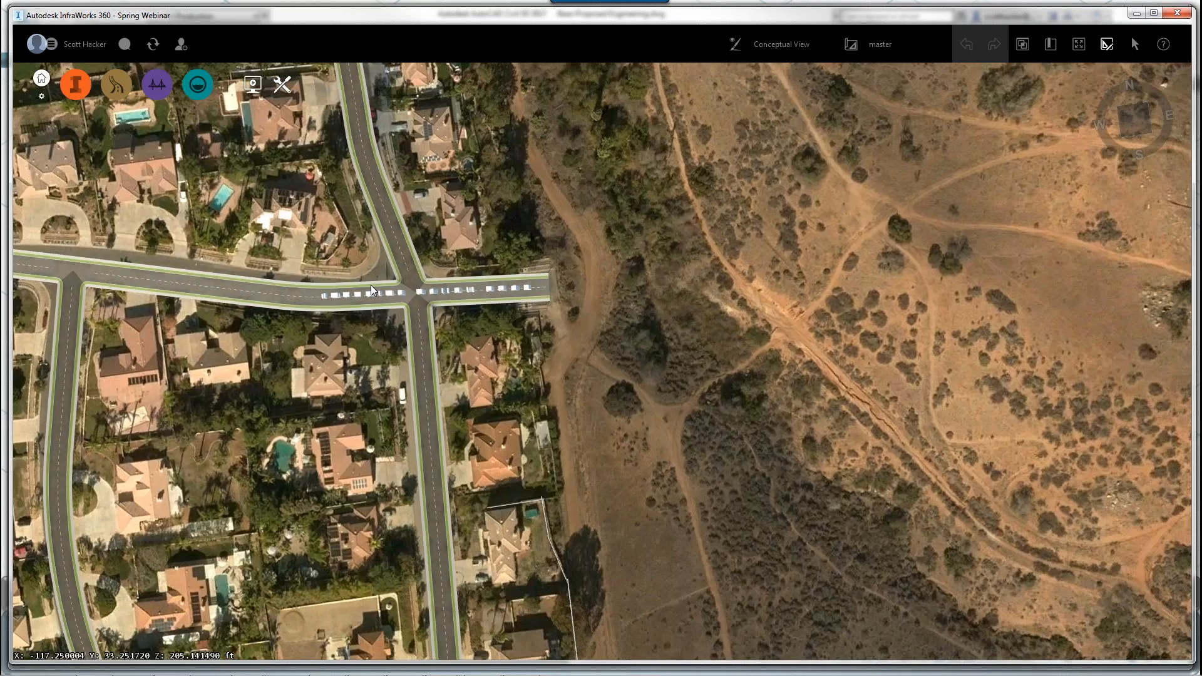
pyautogui.scroll(2, 371, 285)
pyautogui.moveTo(371, 284); pyautogui.dragTo(430, 252)
pyautogui.moveTo(429, 252); pyautogui.dragTo(348, 329, button='middle')
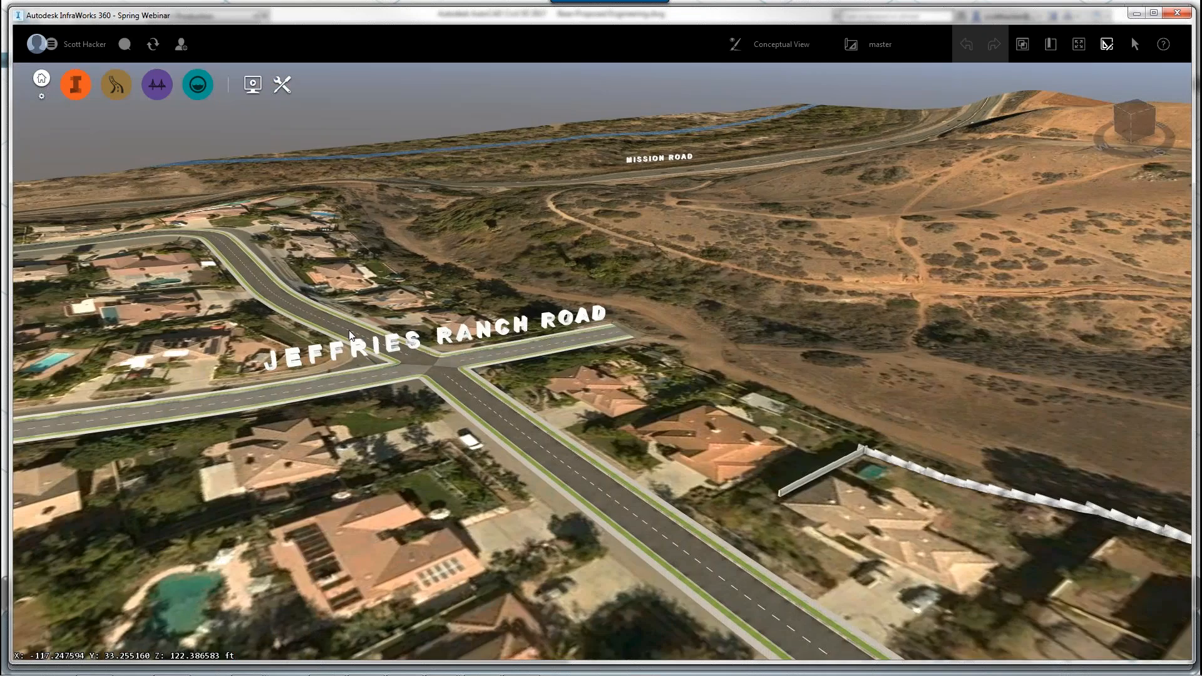
pyautogui.moveTo(514, 400); pyautogui.dragTo(517, 376, button='middle')
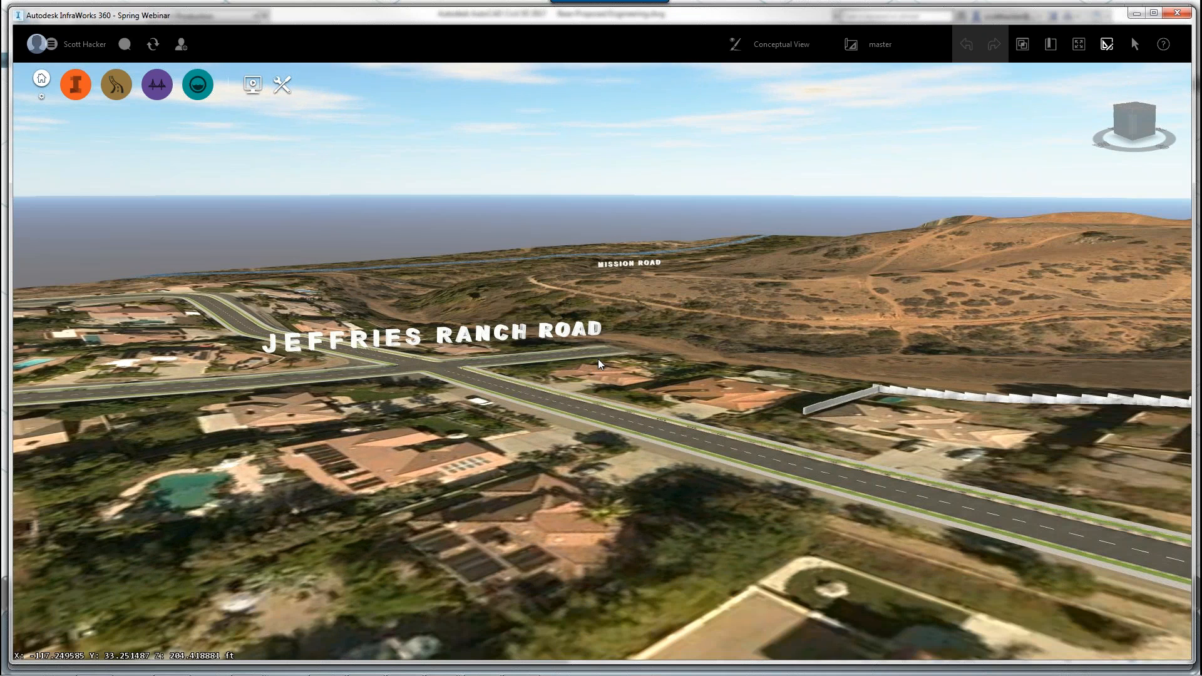
pyautogui.scroll(1, 598, 359)
pyautogui.moveTo(596, 373); pyautogui.dragTo(475, 430, button='middle')
pyautogui.scroll(-2, 587, 340)
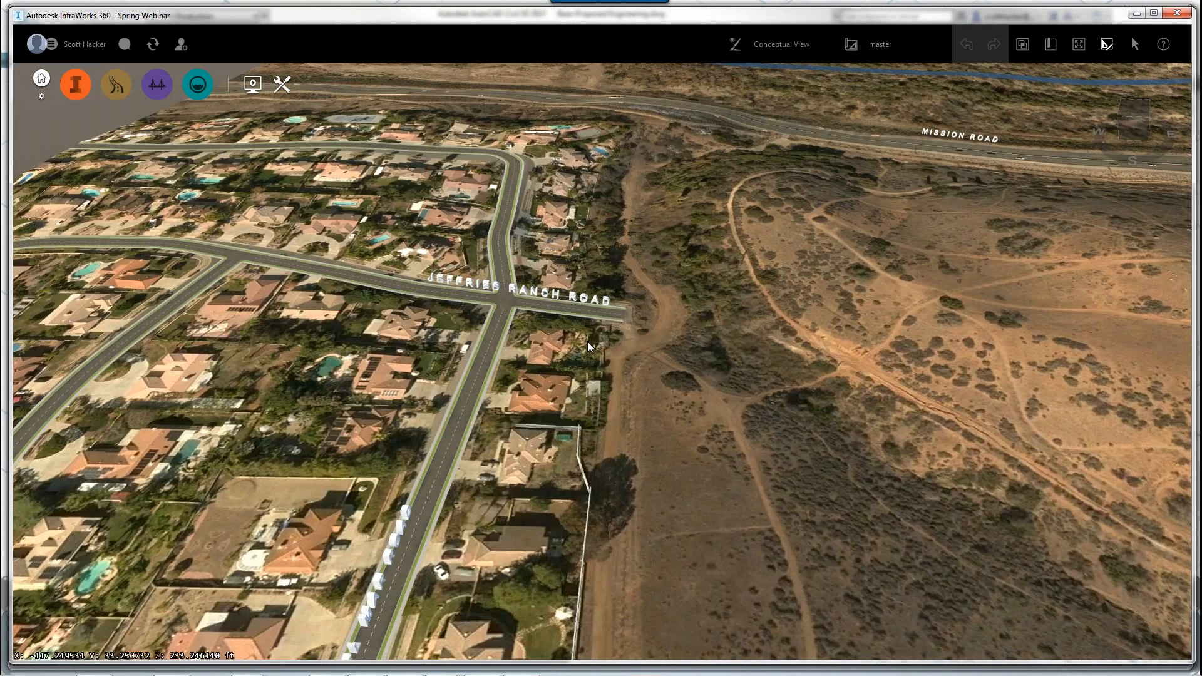
# Step: Examine the existing neighbourhood along Del Mar Road and Spur Avenue, including the wall and terrain bordering the undeveloped site
pyautogui.moveTo(587, 341); pyautogui.dragTo(408, 372, button='middle')
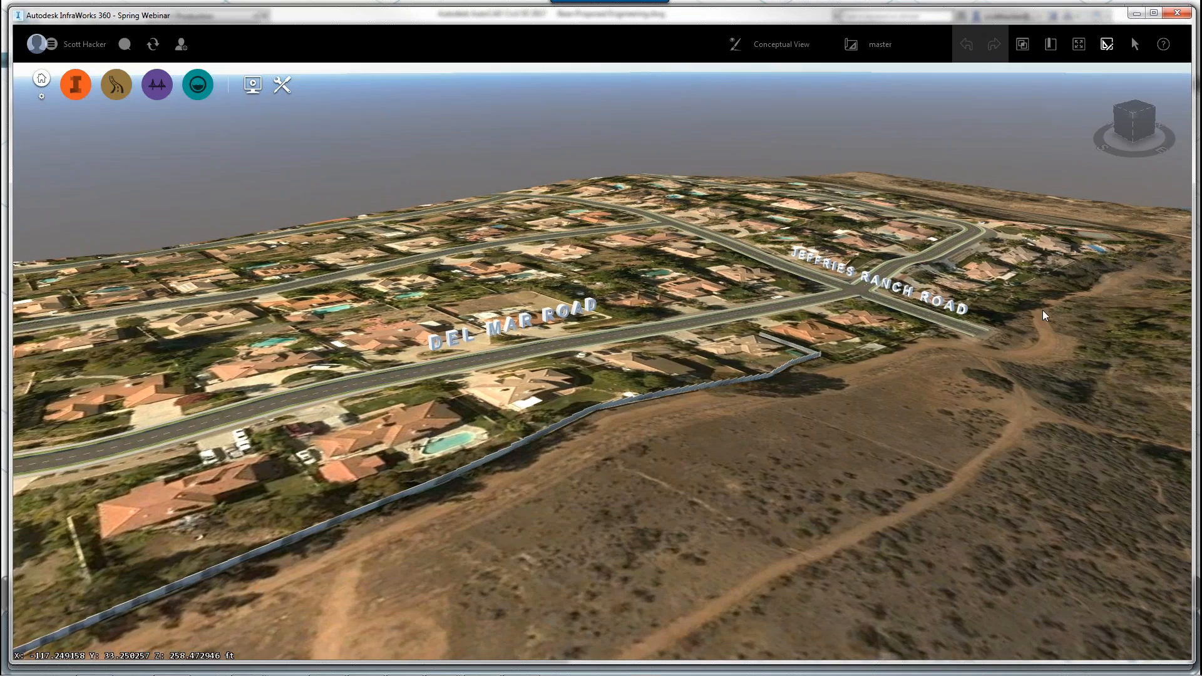
pyautogui.moveTo(1042, 309); pyautogui.dragTo(1107, 292, button='middle')
pyautogui.moveTo(393, 568); pyautogui.dragTo(998, 220, button='middle')
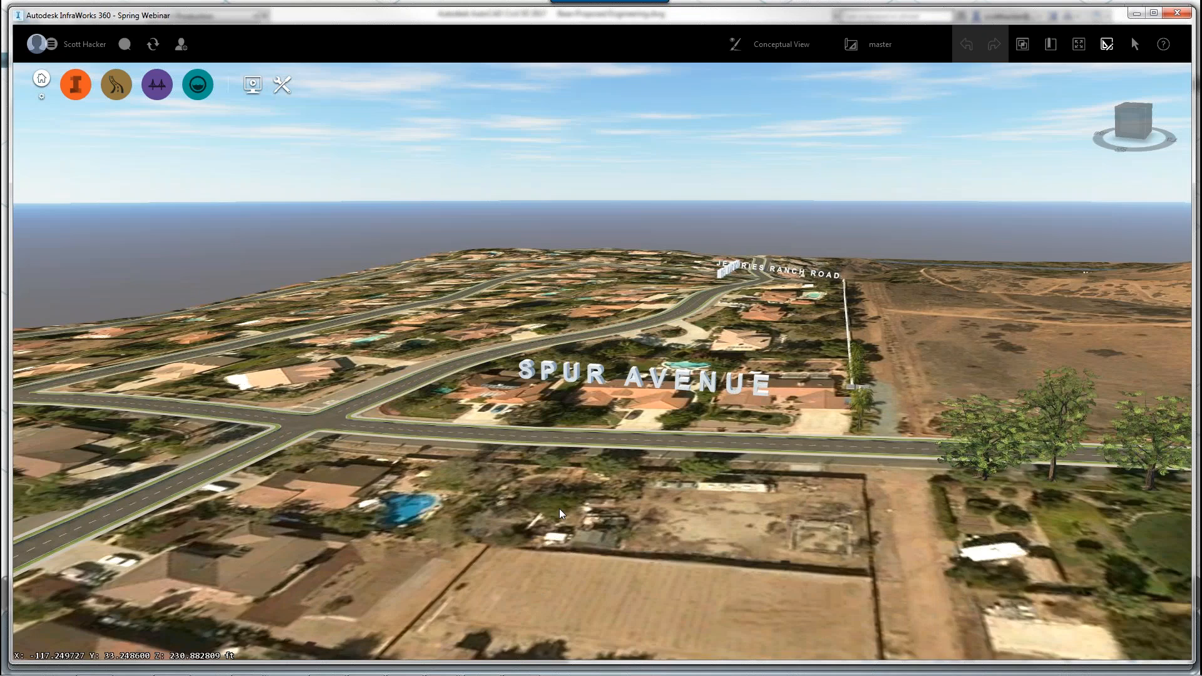
pyautogui.scroll(-2, 558, 508)
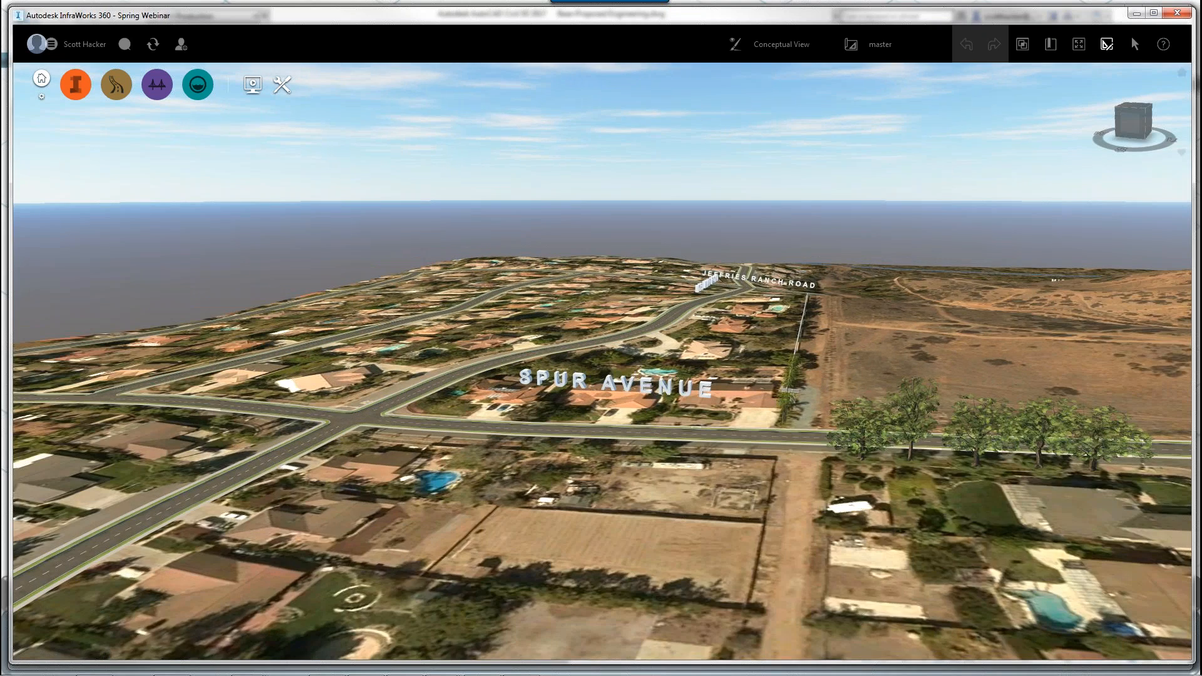
pyautogui.moveTo(866, 394); pyautogui.dragTo(862, 538)
pyautogui.moveTo(863, 538); pyautogui.dragTo(560, 626, button='middle')
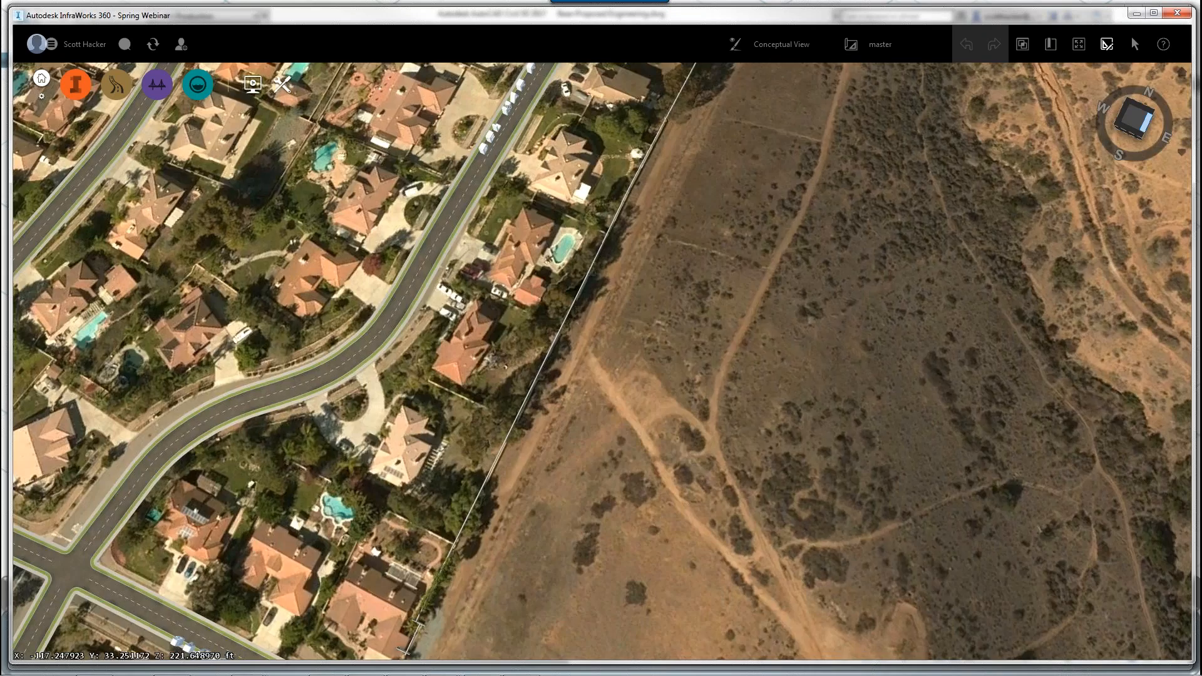
# Step: Examine the undeveloped land east of the neighbourhood, from straight above and at low 3D angles toward Mission Road
pyautogui.click(1134, 119)
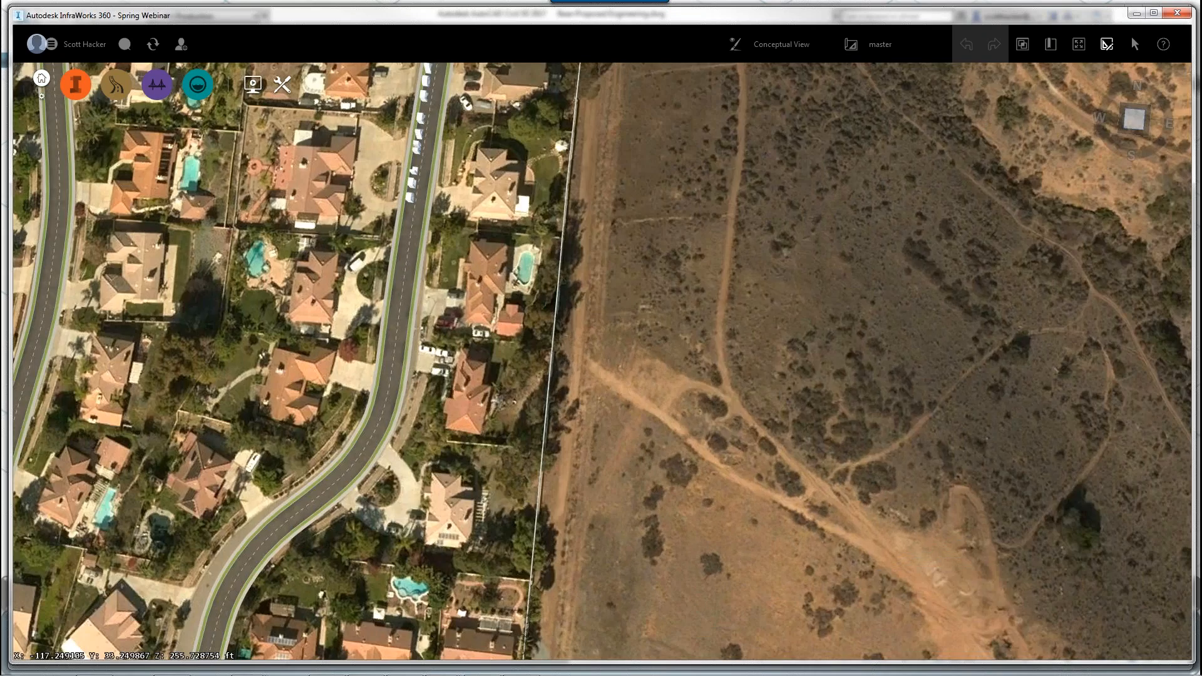
pyautogui.scroll(-2, 272, 400)
pyautogui.scroll(-2, 272, 399)
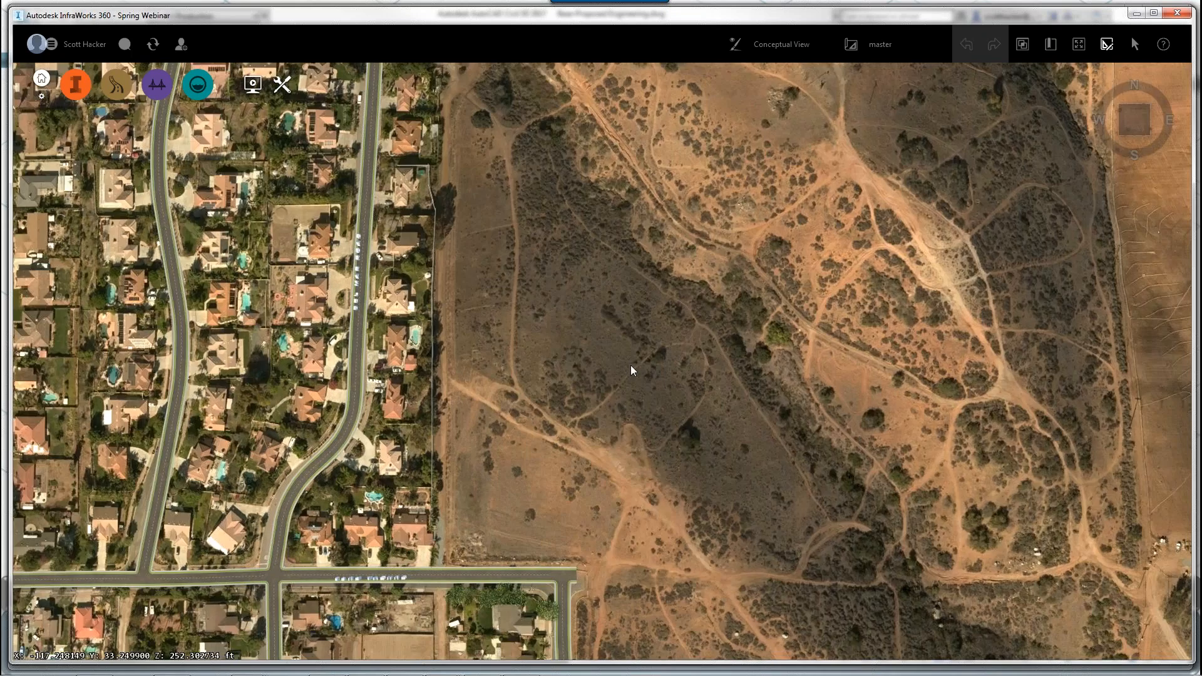
pyautogui.scroll(-2, 630, 366)
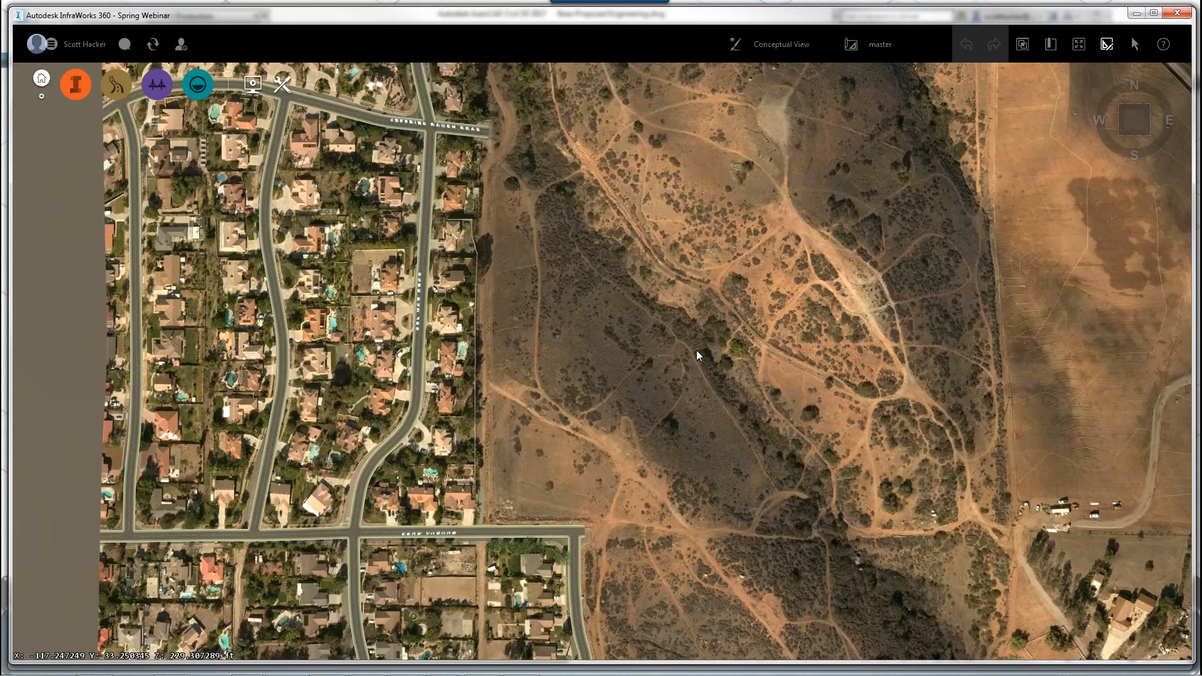
pyautogui.moveTo(696, 350); pyautogui.dragTo(565, 507, button='middle')
pyautogui.moveTo(565, 507); pyautogui.dragTo(591, 370)
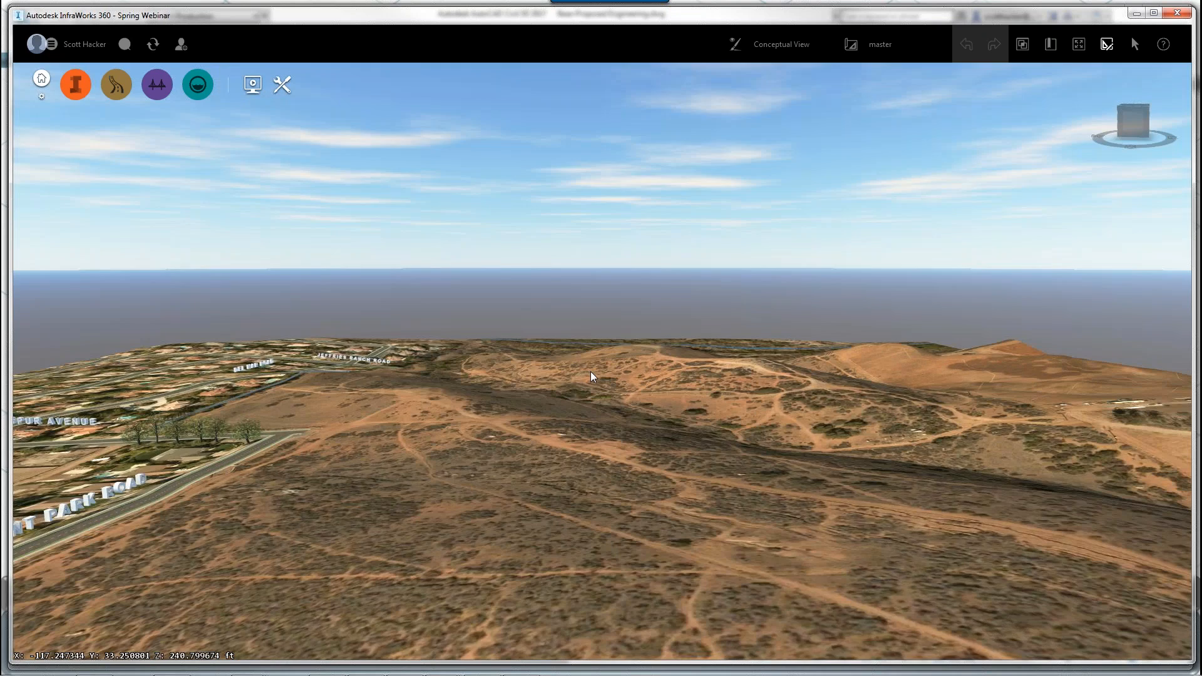
pyautogui.moveTo(667, 400); pyautogui.dragTo(592, 414)
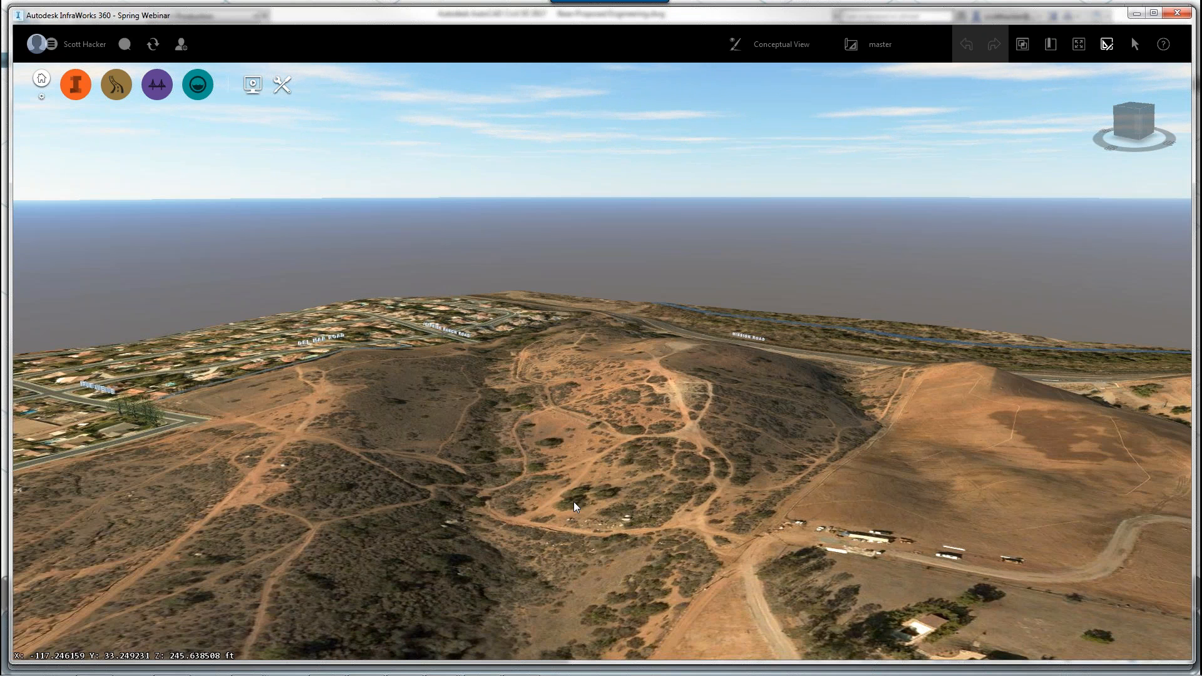
pyautogui.scroll(3, 574, 502)
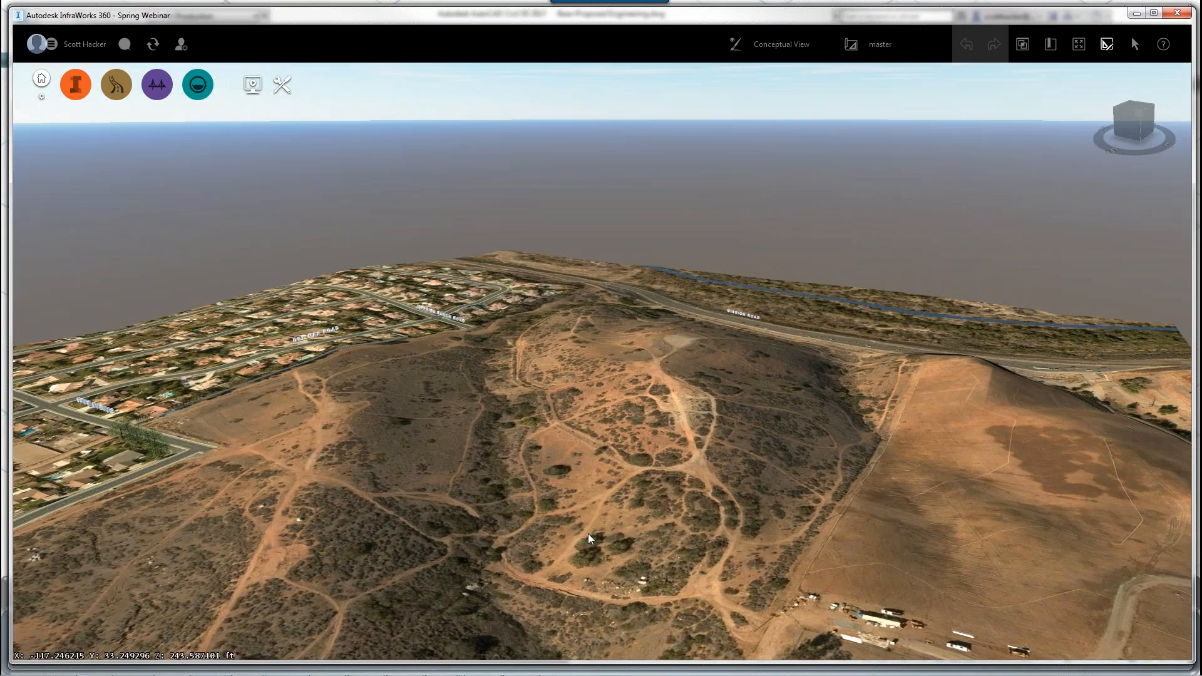
pyautogui.scroll(5, 588, 533)
pyautogui.moveTo(637, 618); pyautogui.dragTo(536, 553)
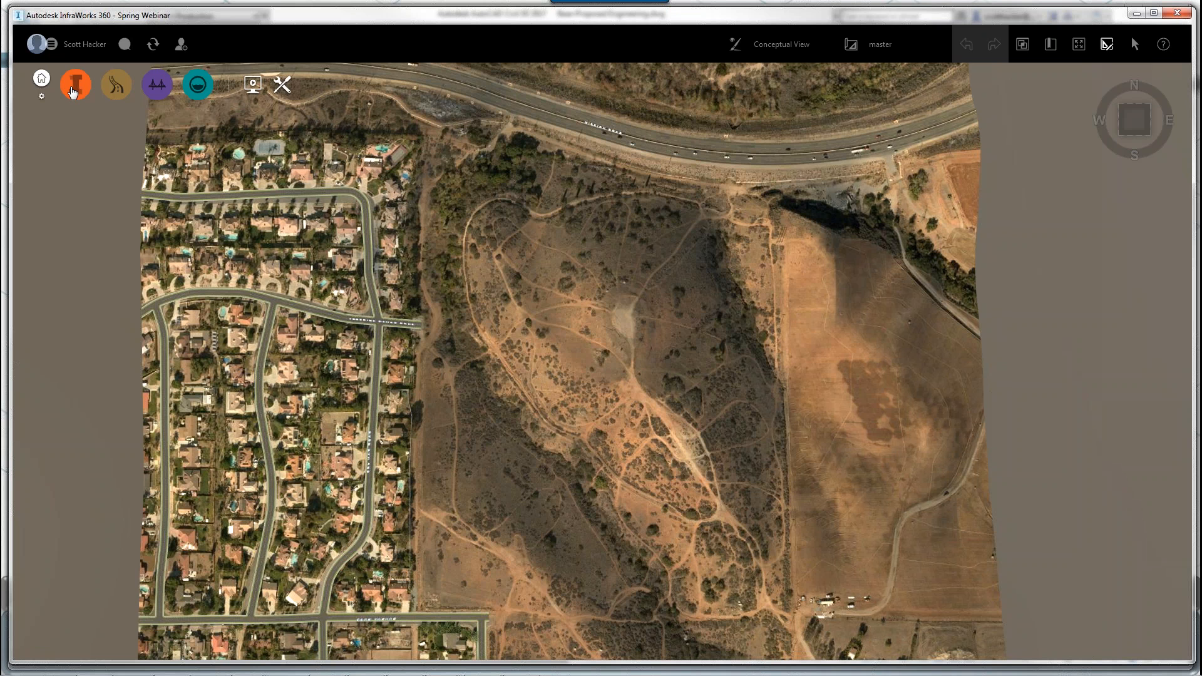
# Step: Open the list of data sources used by the Spring Webinar model
pyautogui.moveTo(70, 99)
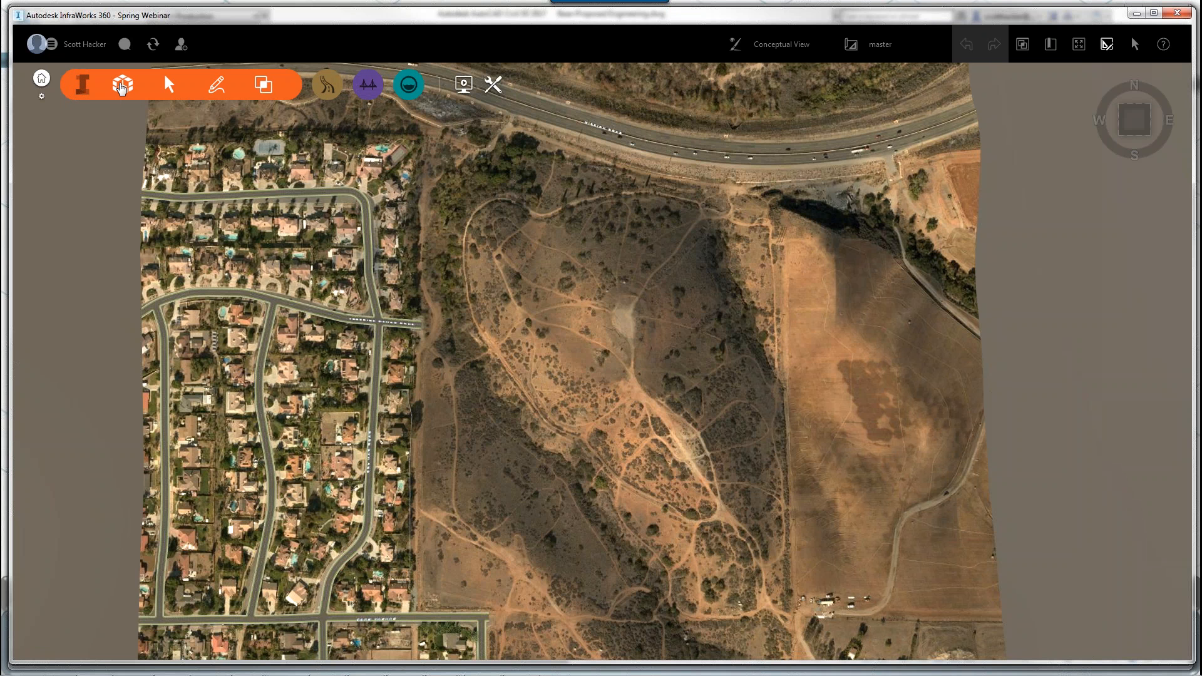
pyautogui.click(122, 86)
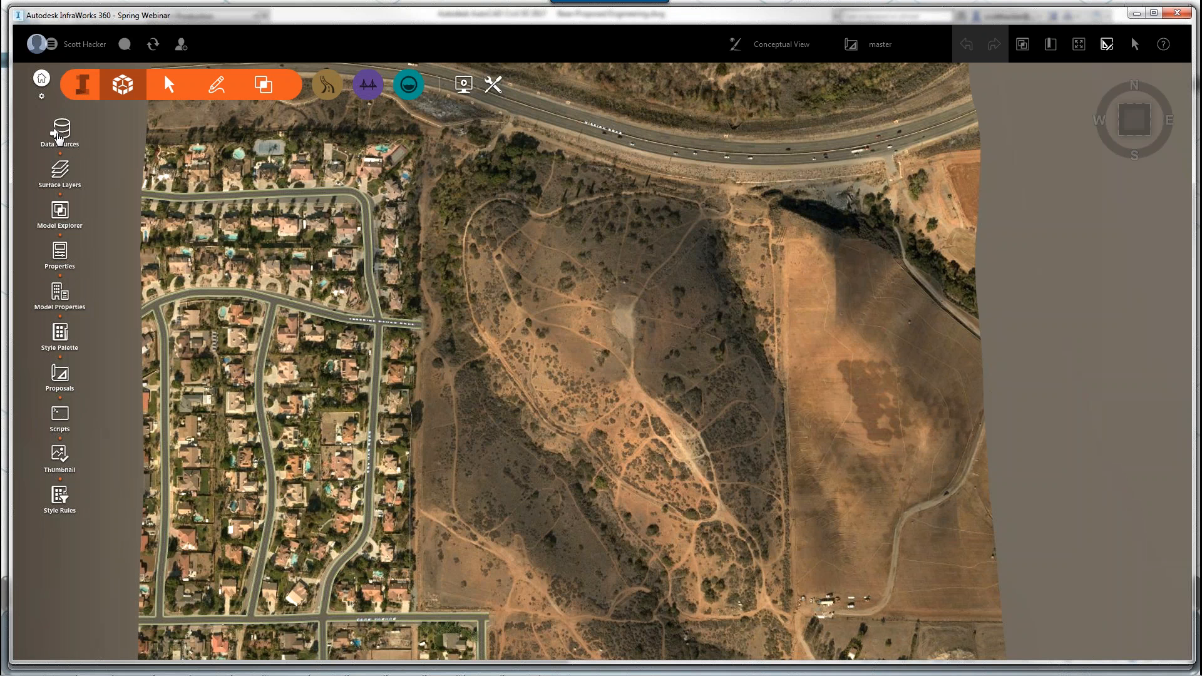
pyautogui.click(59, 130)
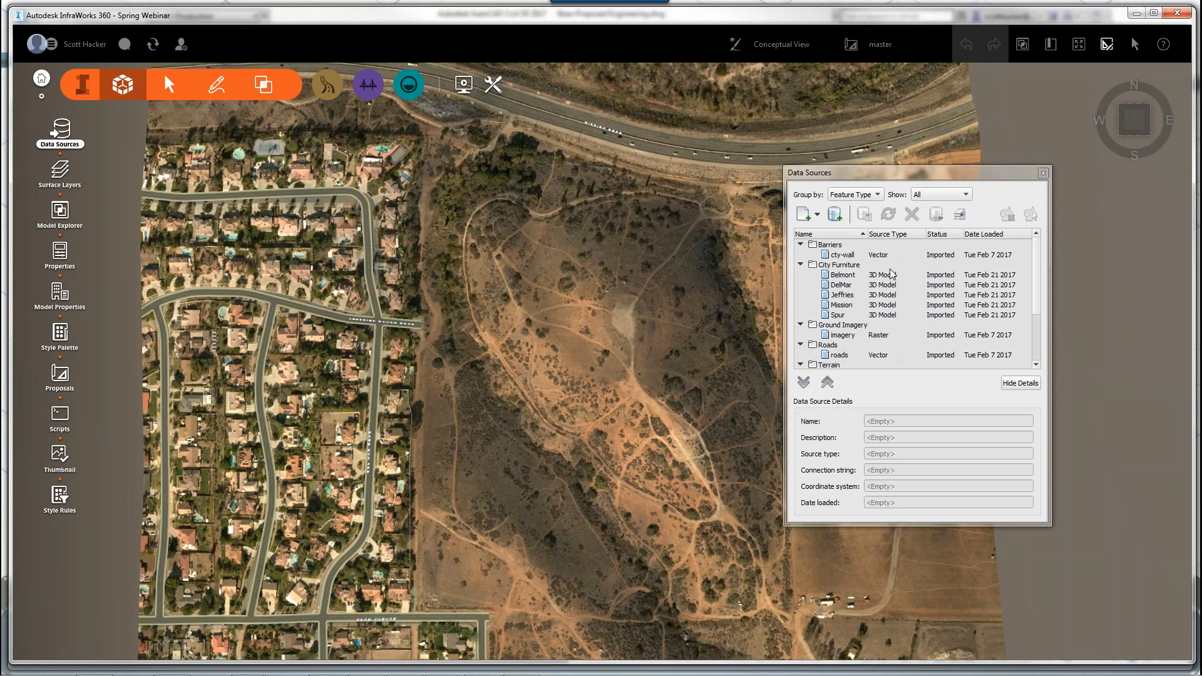
# Step: Add an AutoCAD Civil 3D DWG data source from Site-Contours.dwg in the C: drive's HCO\Webinars\Feb 2017\DWGs folder
pyautogui.click(817, 217)
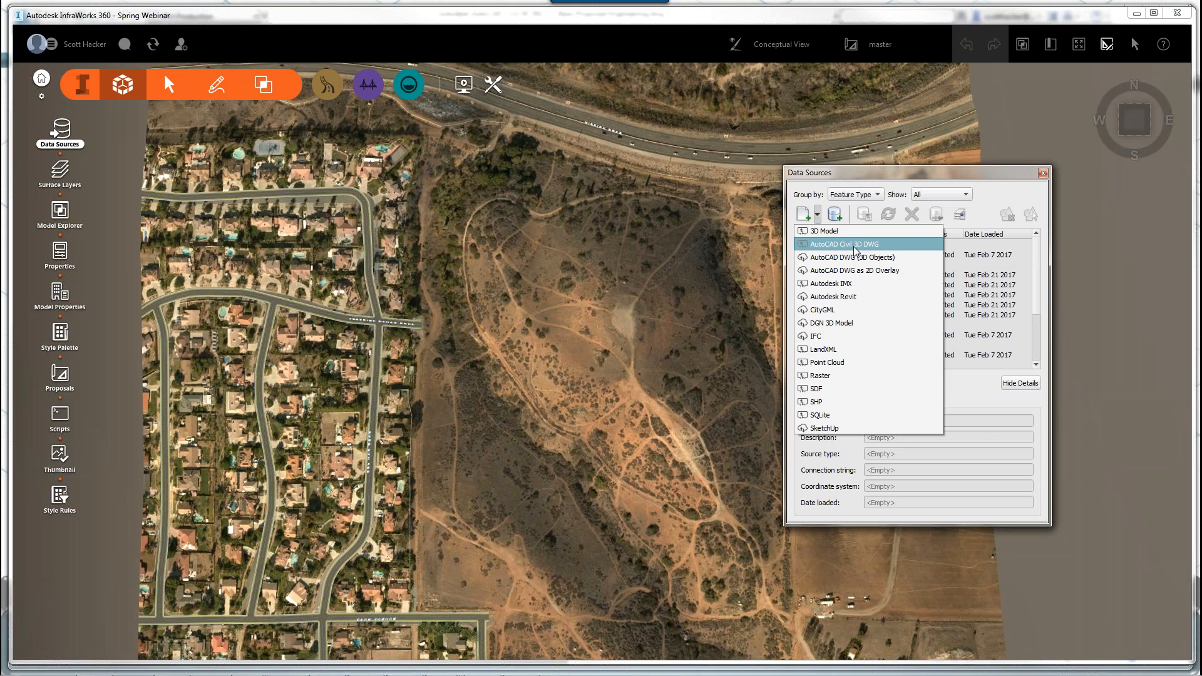
pyautogui.click(855, 244)
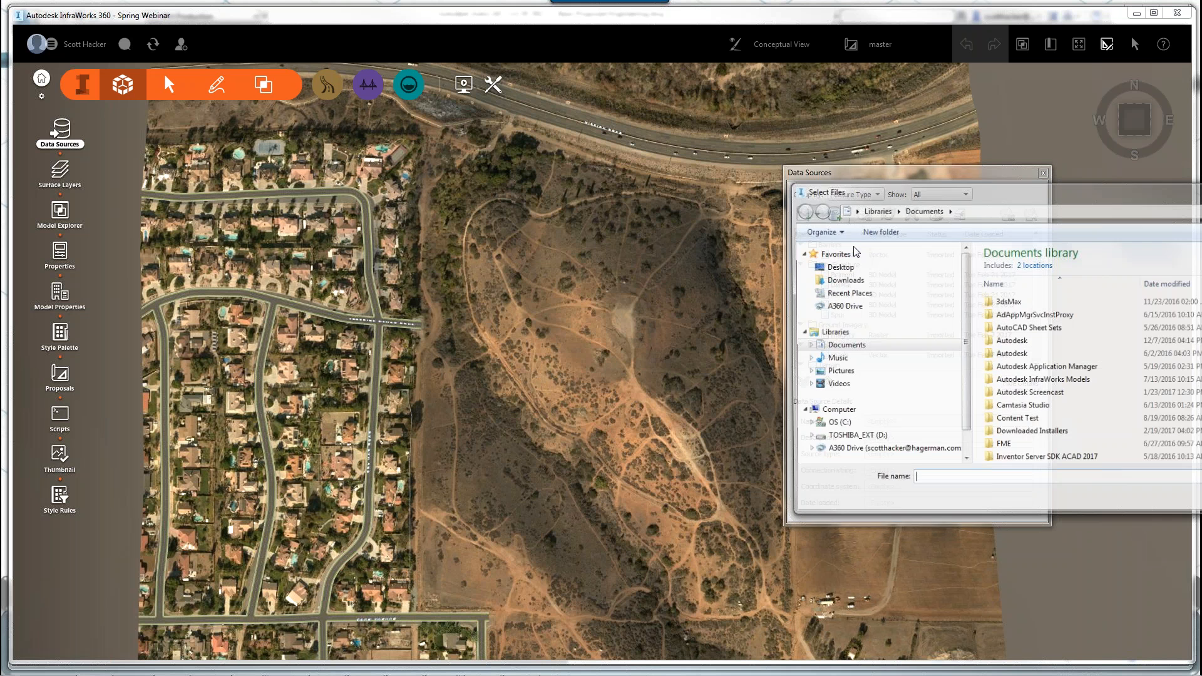
pyautogui.moveTo(1156, 192); pyautogui.dragTo(596, 178)
pyautogui.click(276, 410)
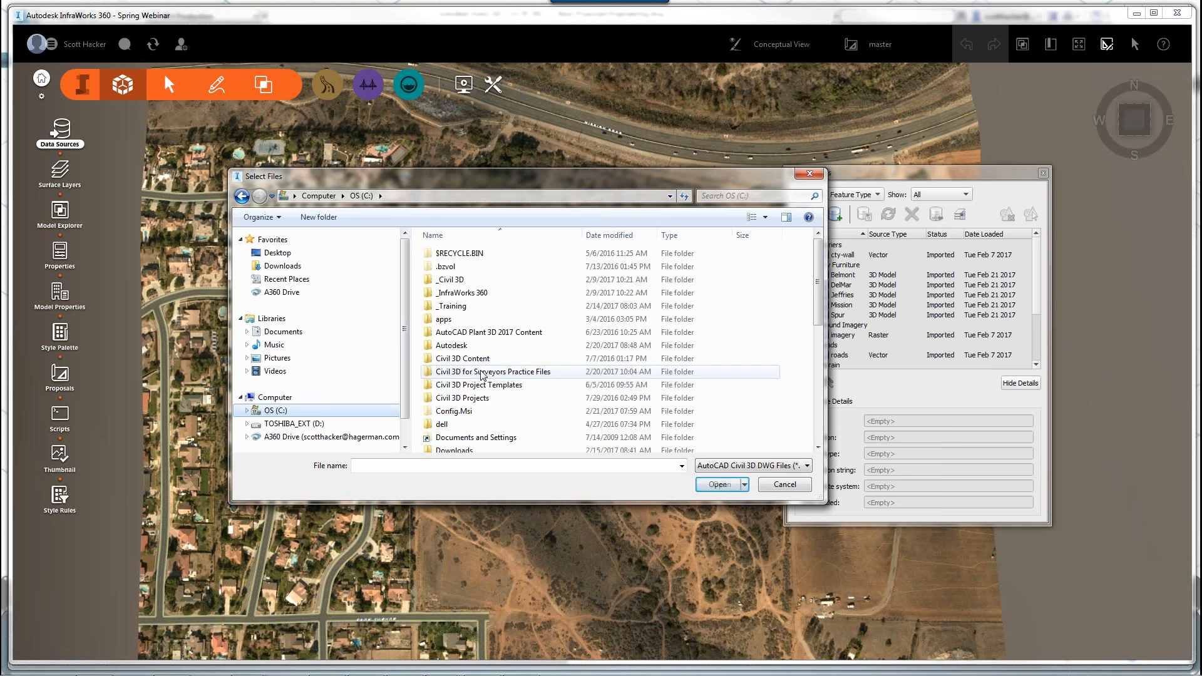
pyautogui.doubleClick(445, 327)
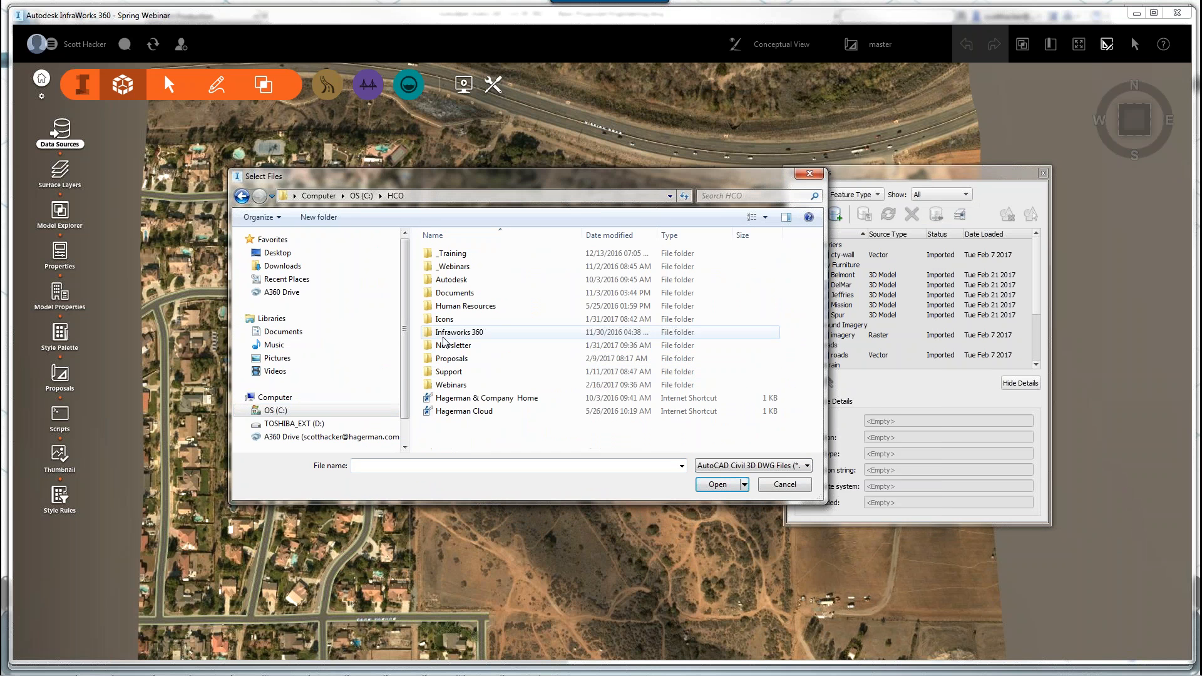
pyautogui.doubleClick(448, 391)
pyautogui.doubleClick(448, 254)
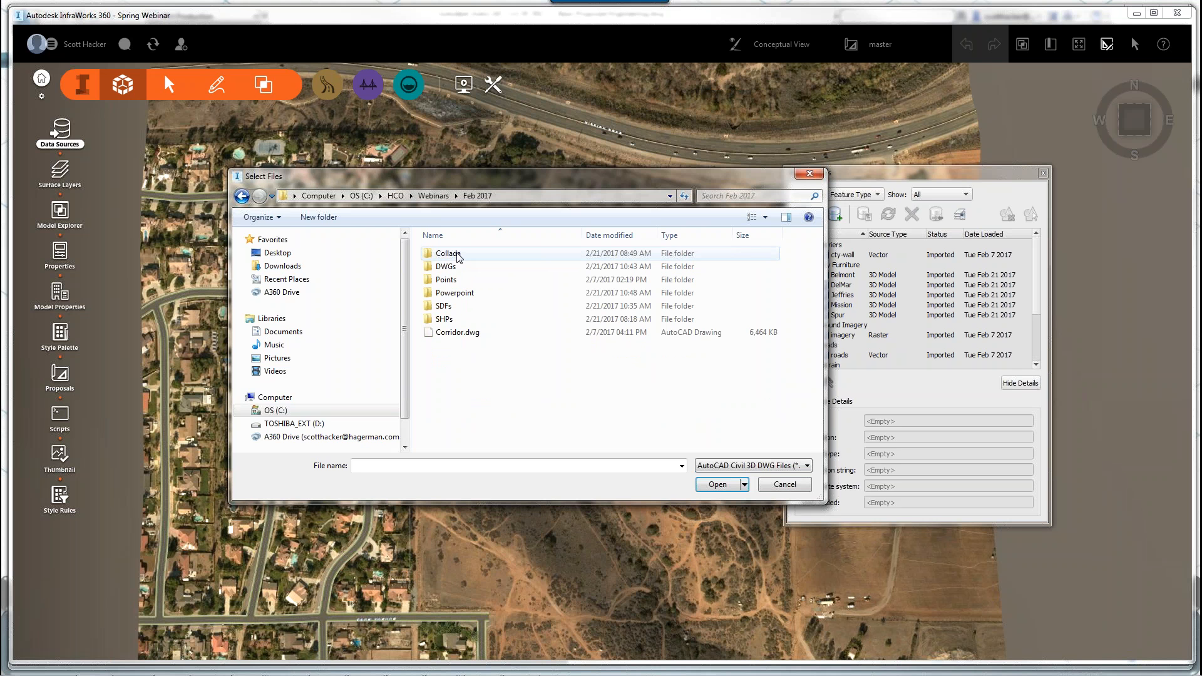
pyautogui.doubleClick(445, 266)
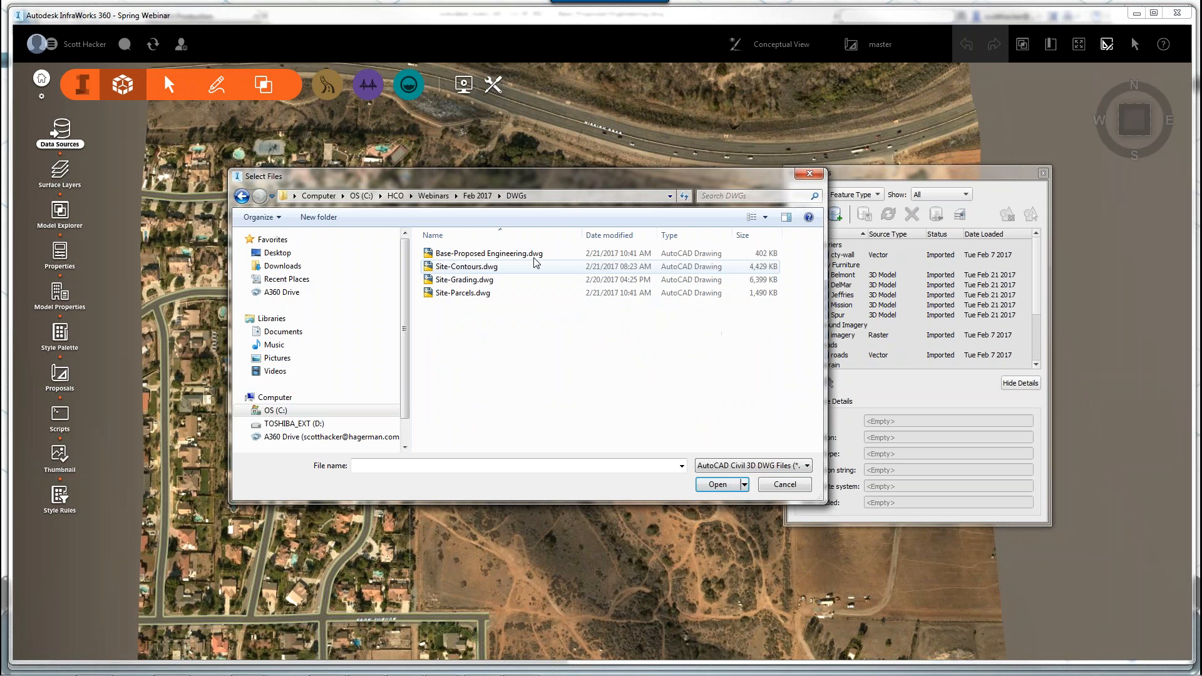
pyautogui.click(479, 269)
pyautogui.click(717, 484)
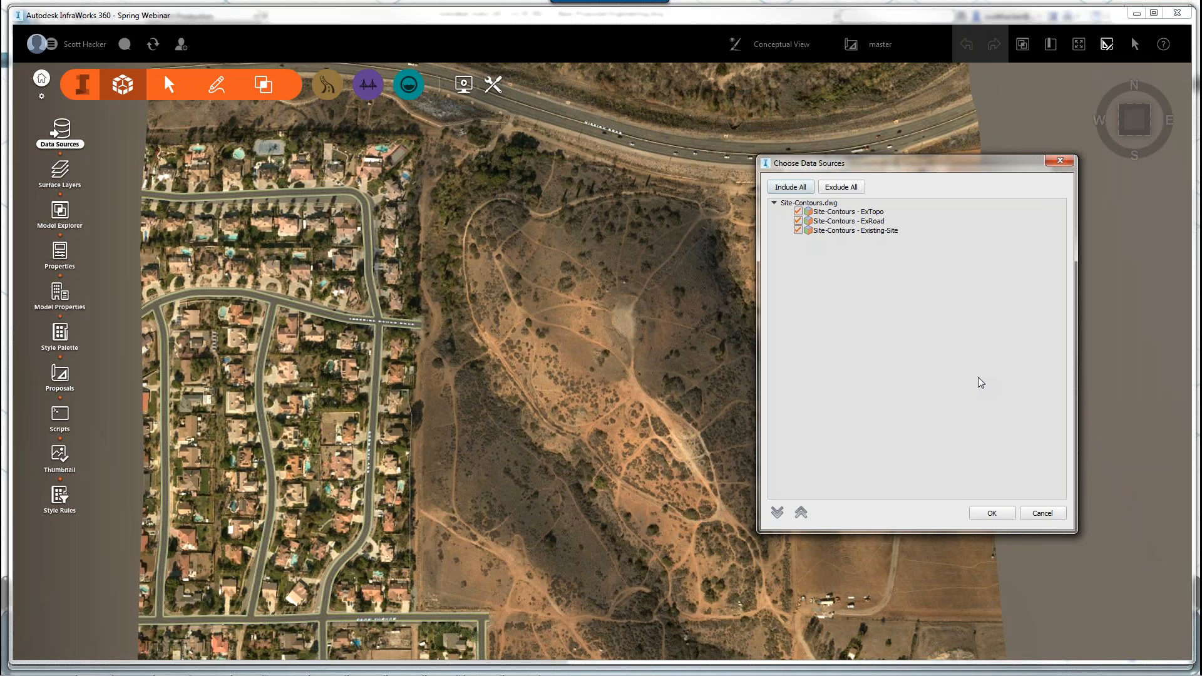
# Step: Exclude ExTopo and ExRoad, bring in only the Existing-Site surface, and inspect the terrain at an angle
pyautogui.click(799, 212)
pyautogui.click(798, 221)
pyautogui.click(990, 513)
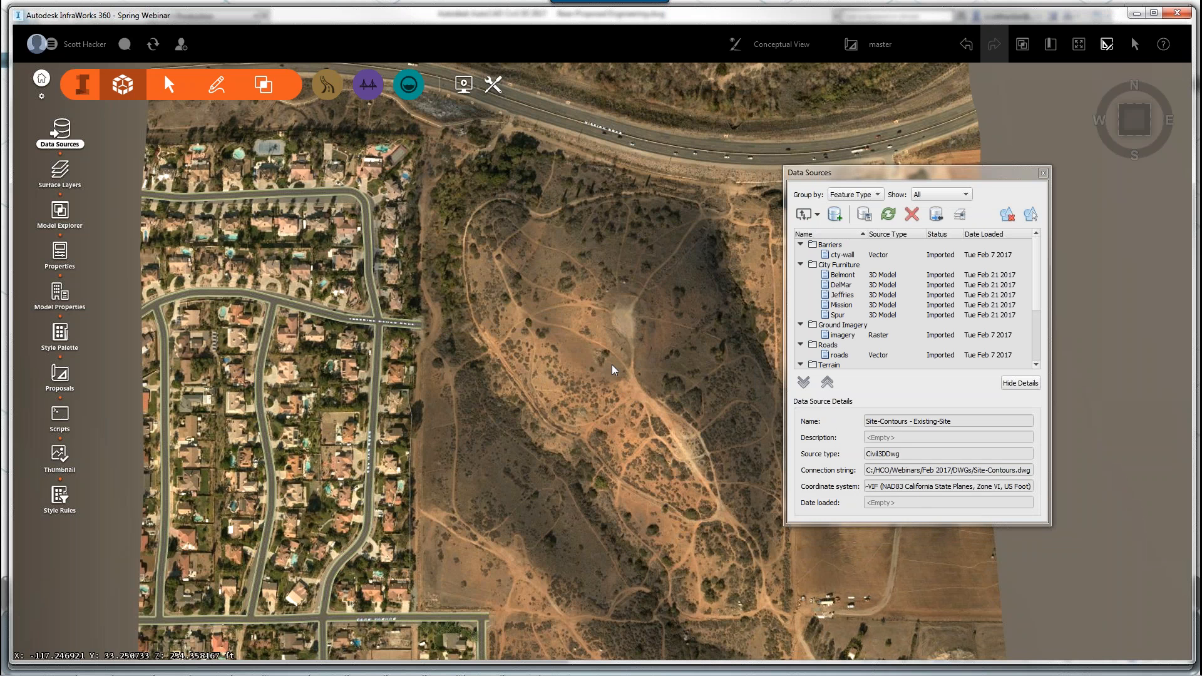
pyautogui.moveTo(612, 365)
pyautogui.mouseDown()
pyautogui.moveTo(592, 208)
pyautogui.moveTo(623, 344)
pyautogui.mouseUp()
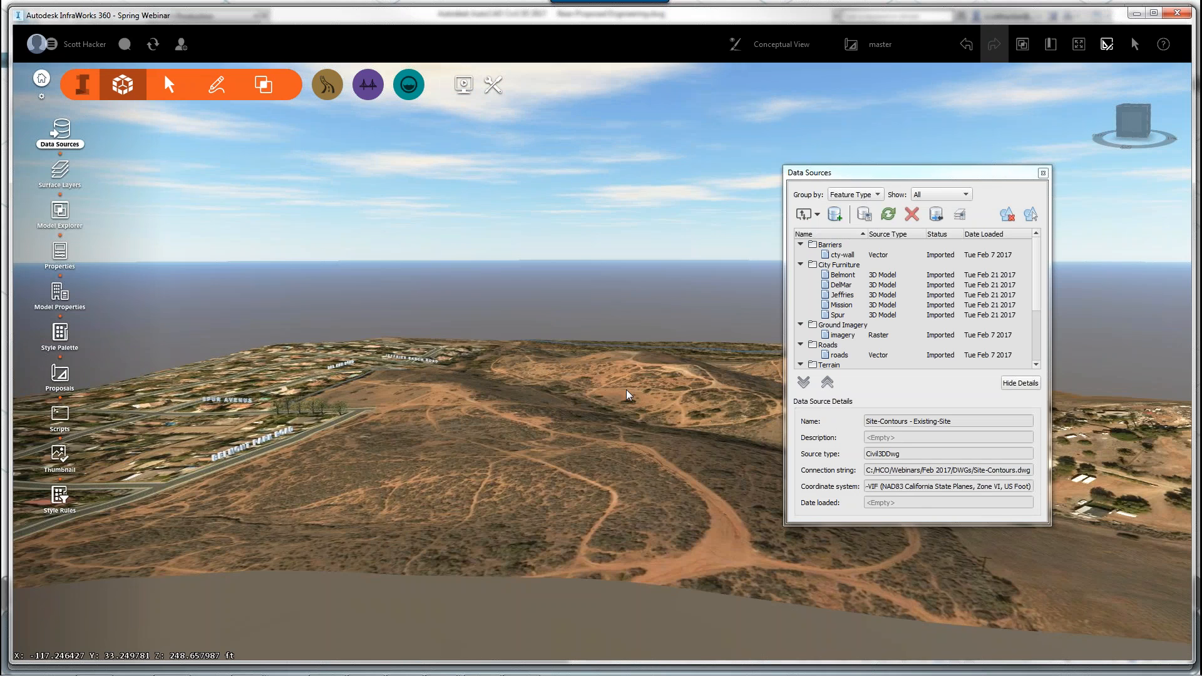
pyautogui.moveTo(625, 389); pyautogui.dragTo(649, 434)
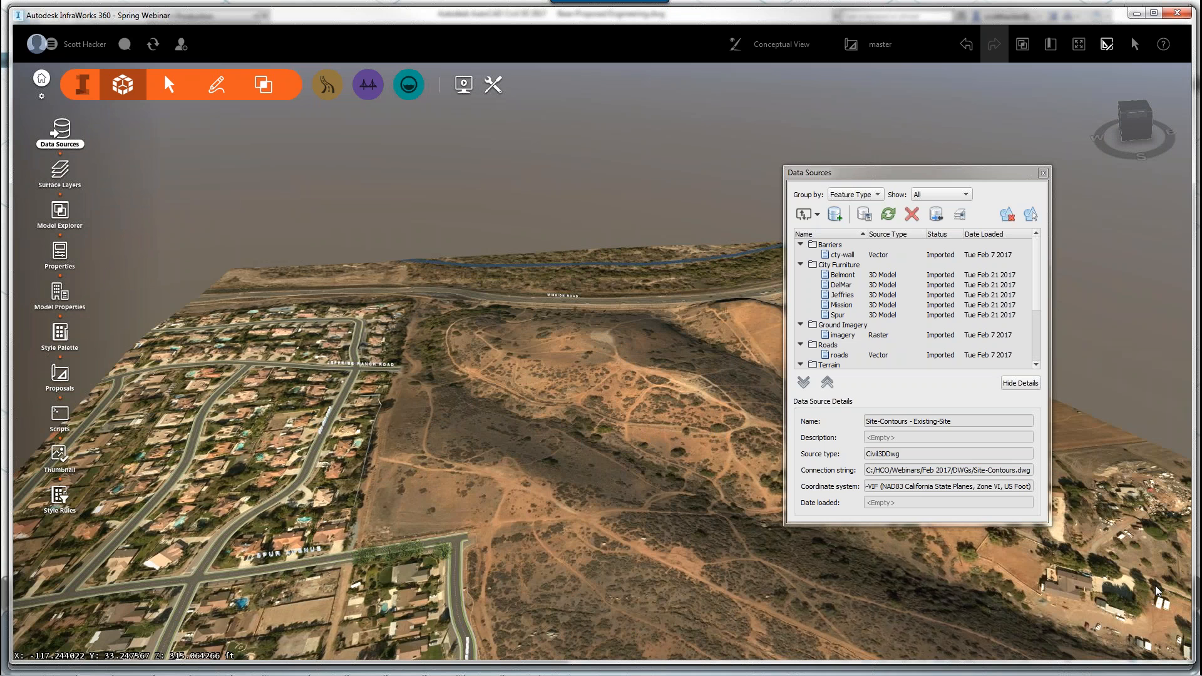
# Step: Switch to Site-Contours.dwg in Civil 3D and start a MAPDWGTOSDF export that overwrites boundary.sdf in the SDFs folder
pyautogui.moveTo(247, 662)
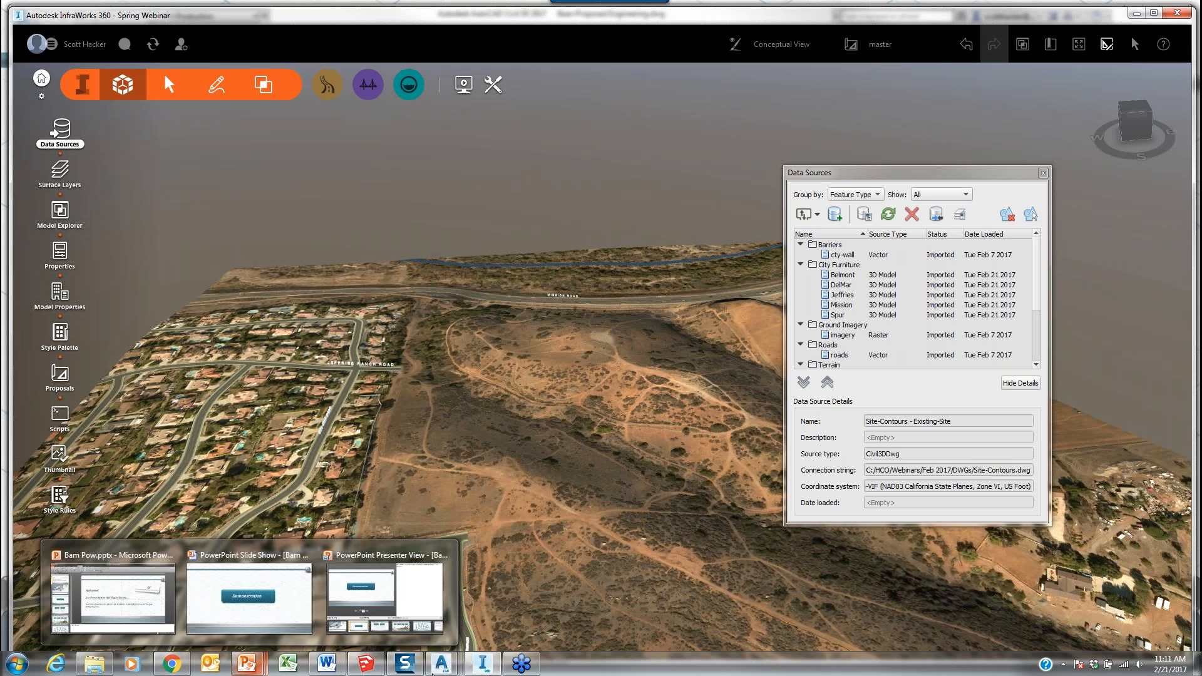
pyautogui.moveTo(442, 665)
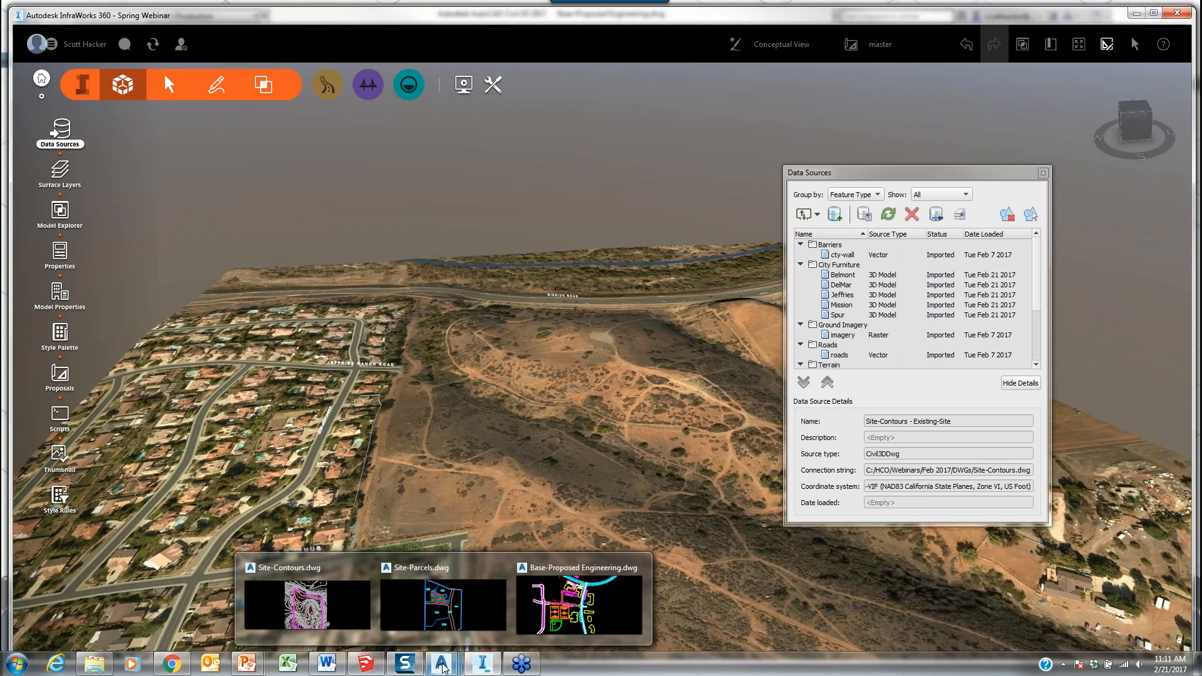
pyautogui.click(331, 600)
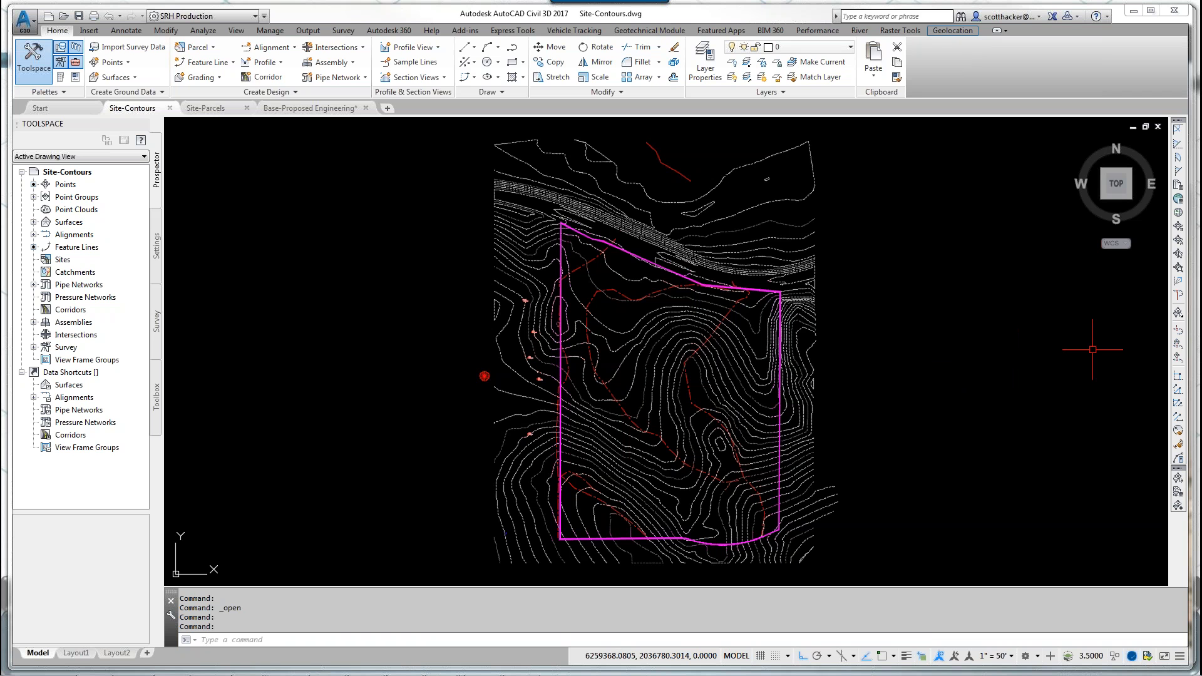
pyautogui.write('mapdwg')
pyautogui.press('Return')
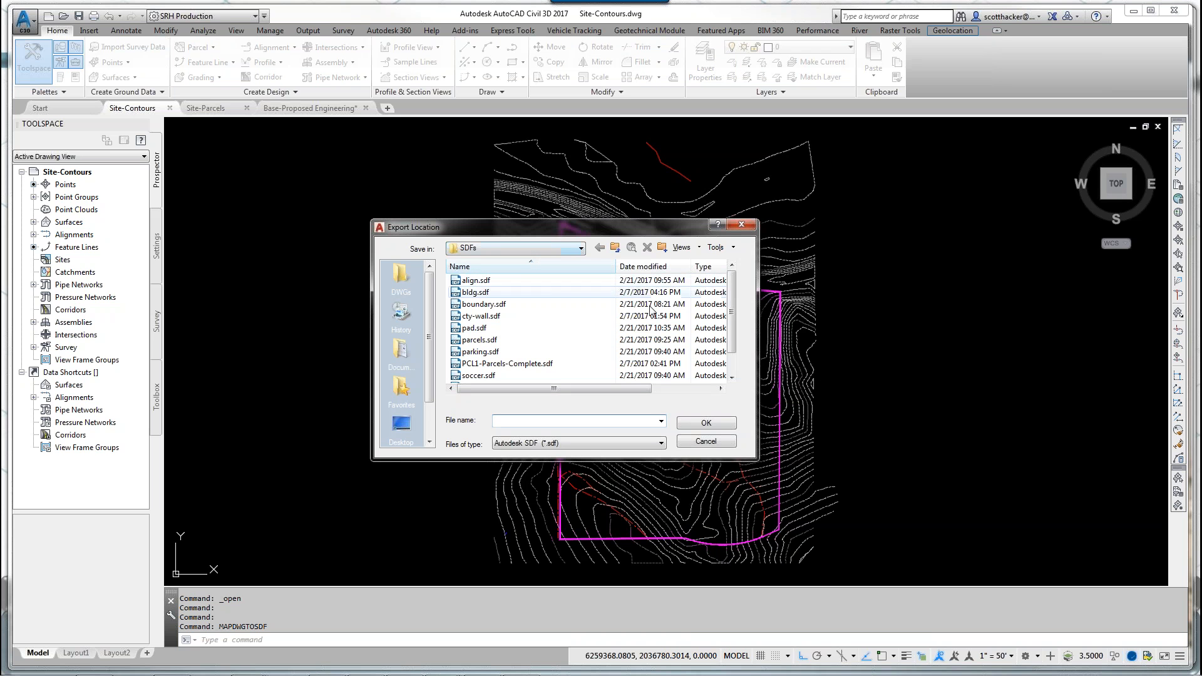
pyautogui.click(514, 305)
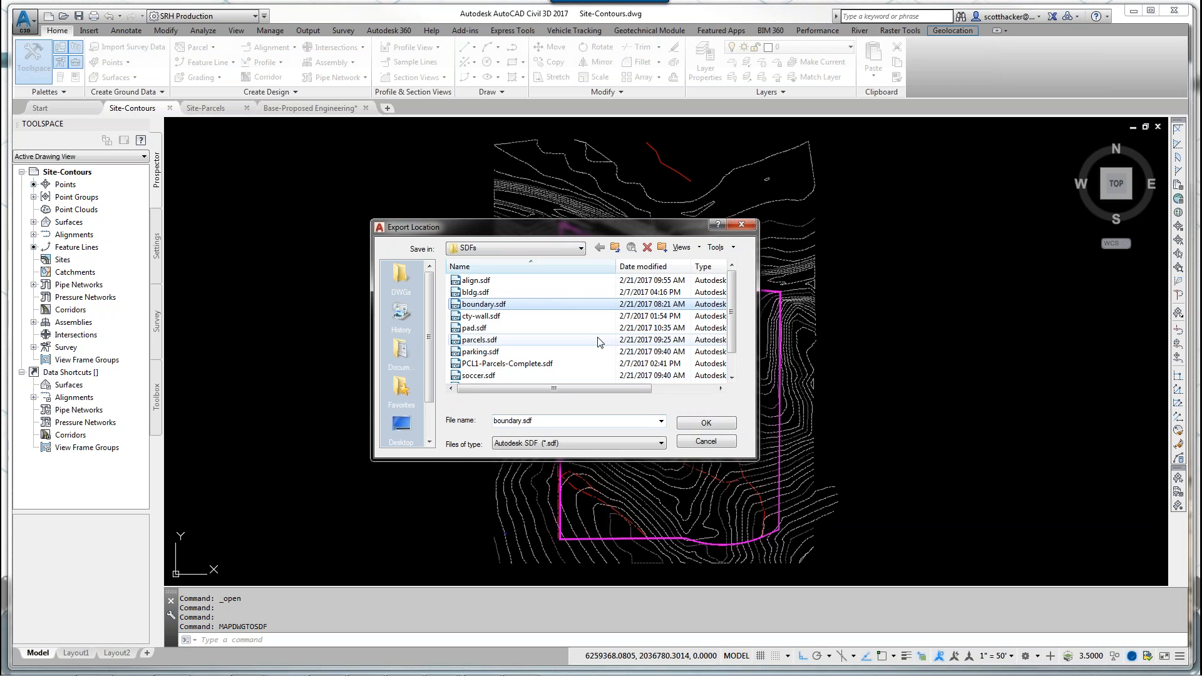
pyautogui.click(701, 424)
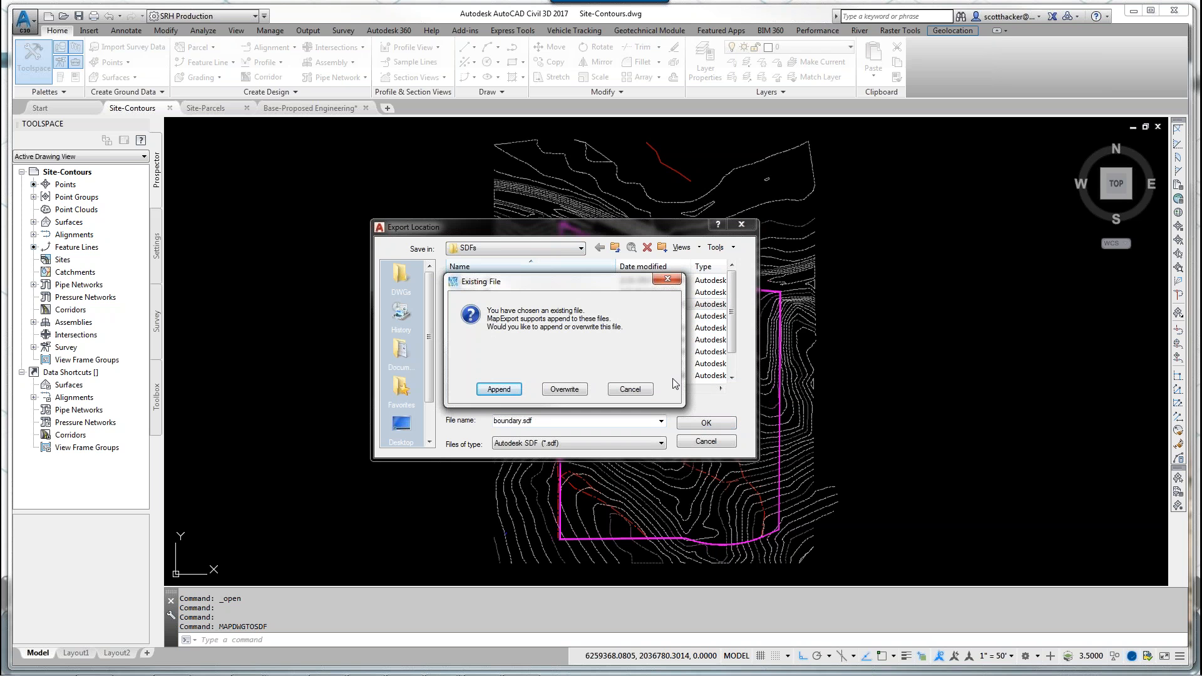
pyautogui.click(565, 389)
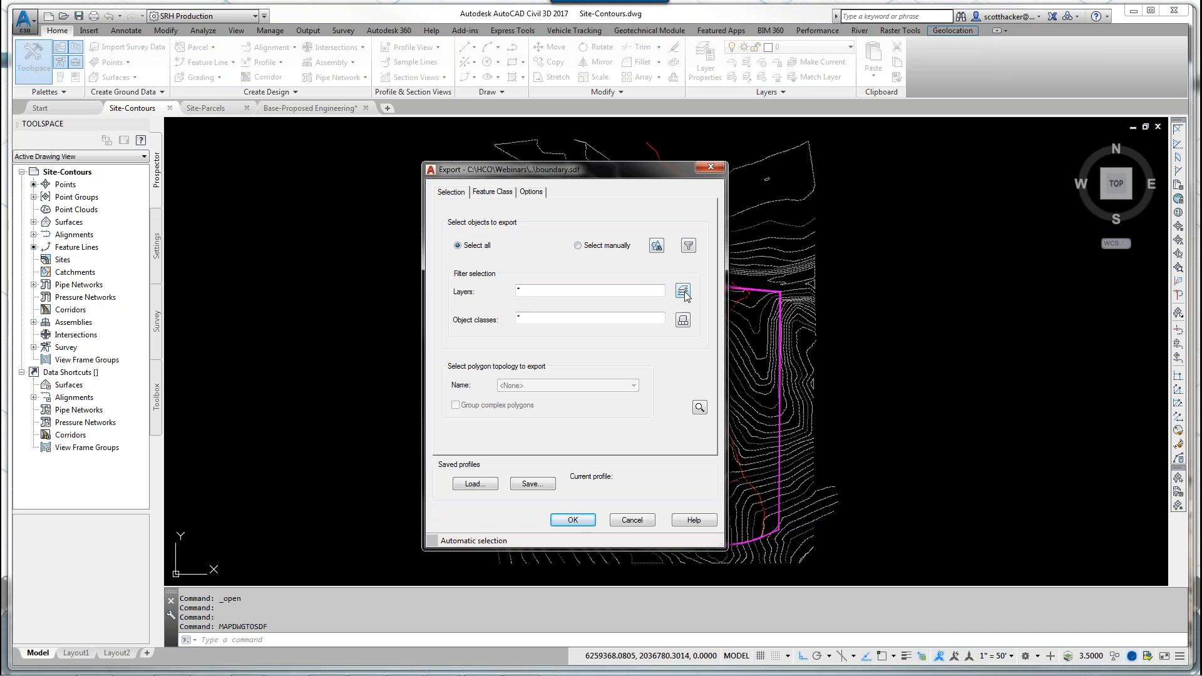
# Step: Manually select the magenta site boundary polyline as the only object to export
pyautogui.click(655, 246)
pyautogui.scroll(5, 636, 306)
pyautogui.click(636, 305)
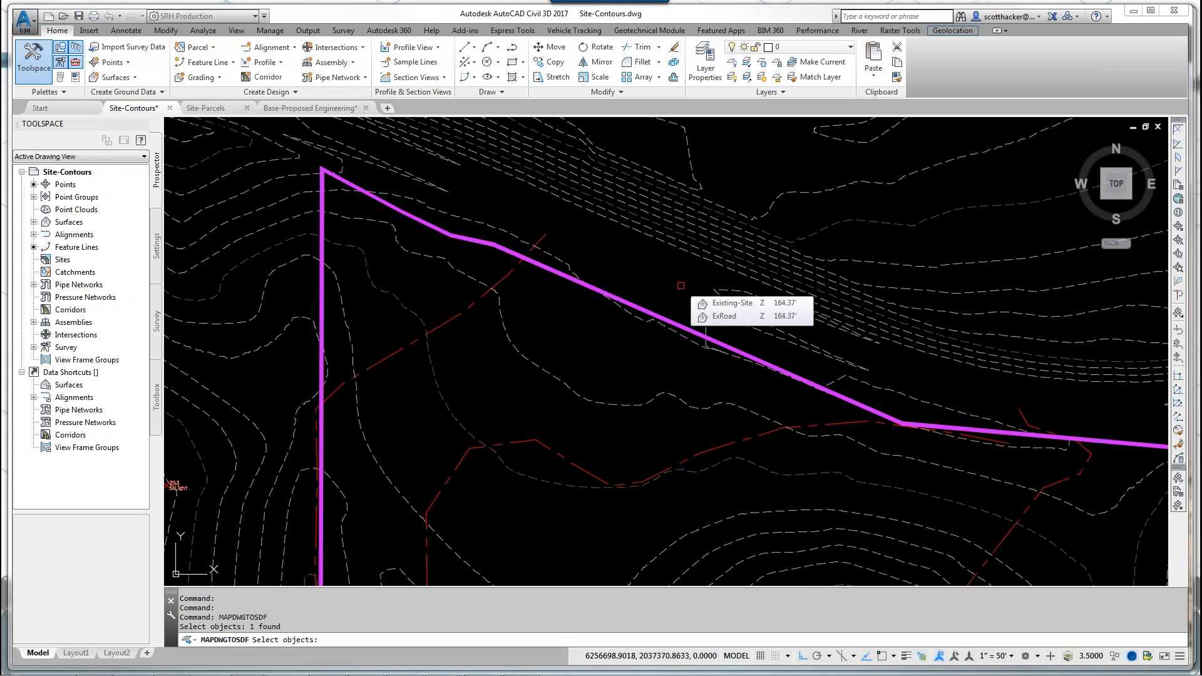
pyautogui.press('Return')
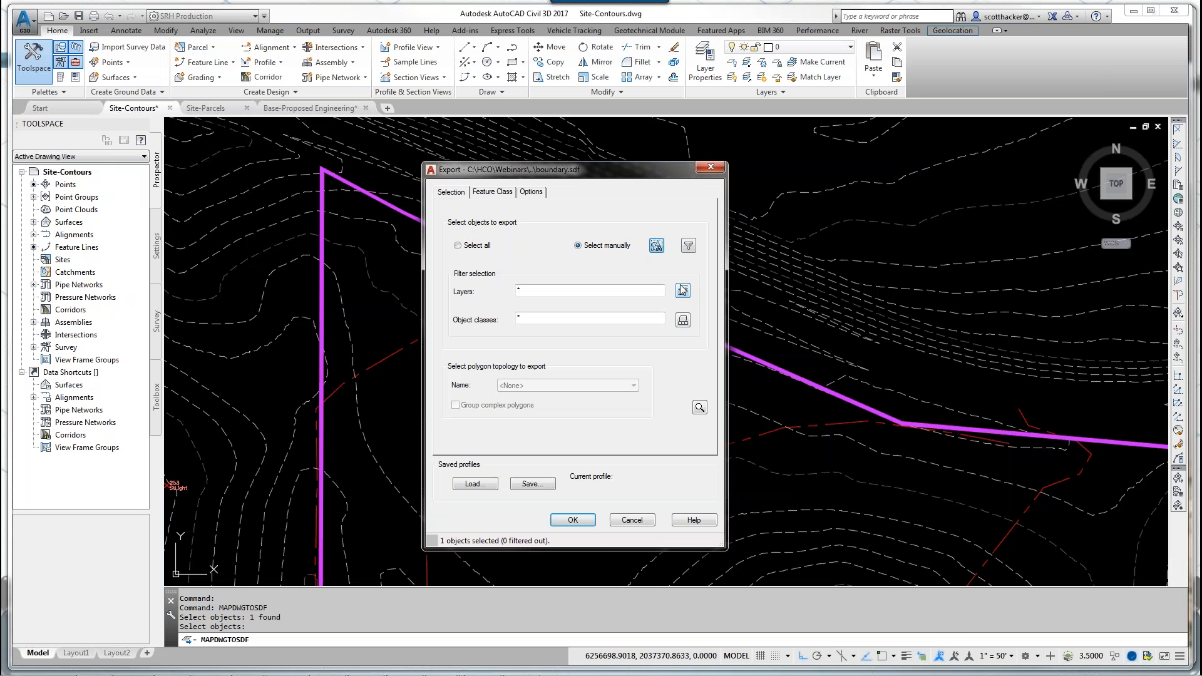
# Step: Set the export to treat closed polylines as polygons, then cancel the SDF export
pyautogui.click(531, 191)
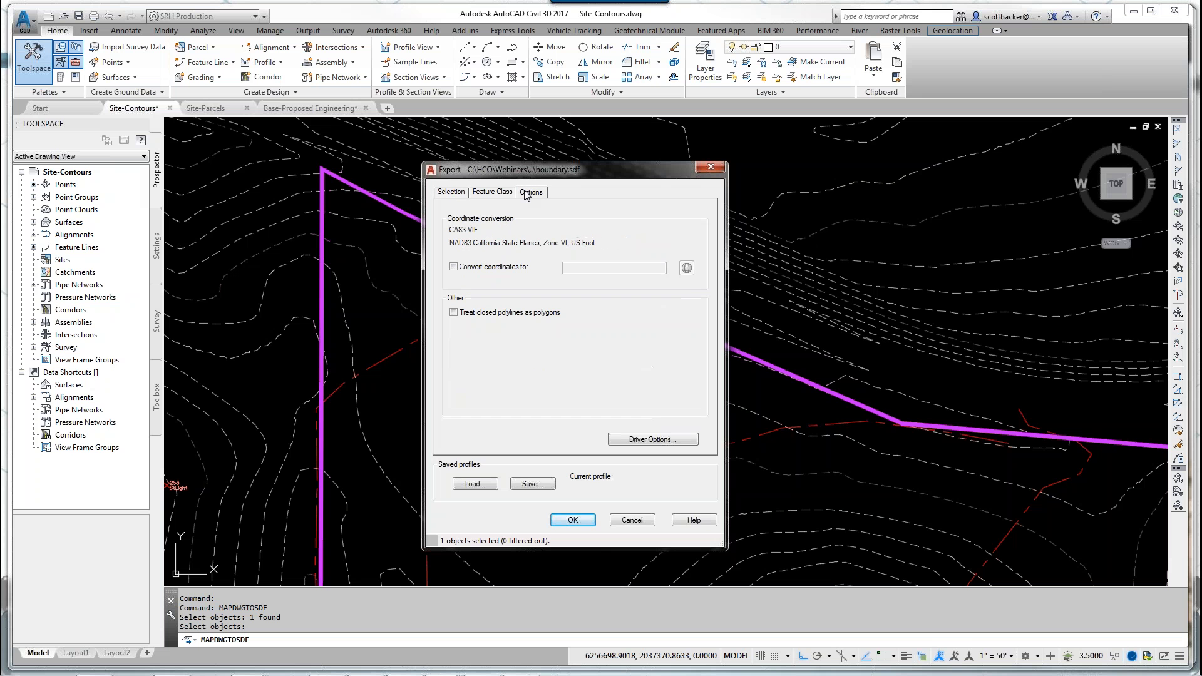
pyautogui.click(455, 314)
pyautogui.click(630, 519)
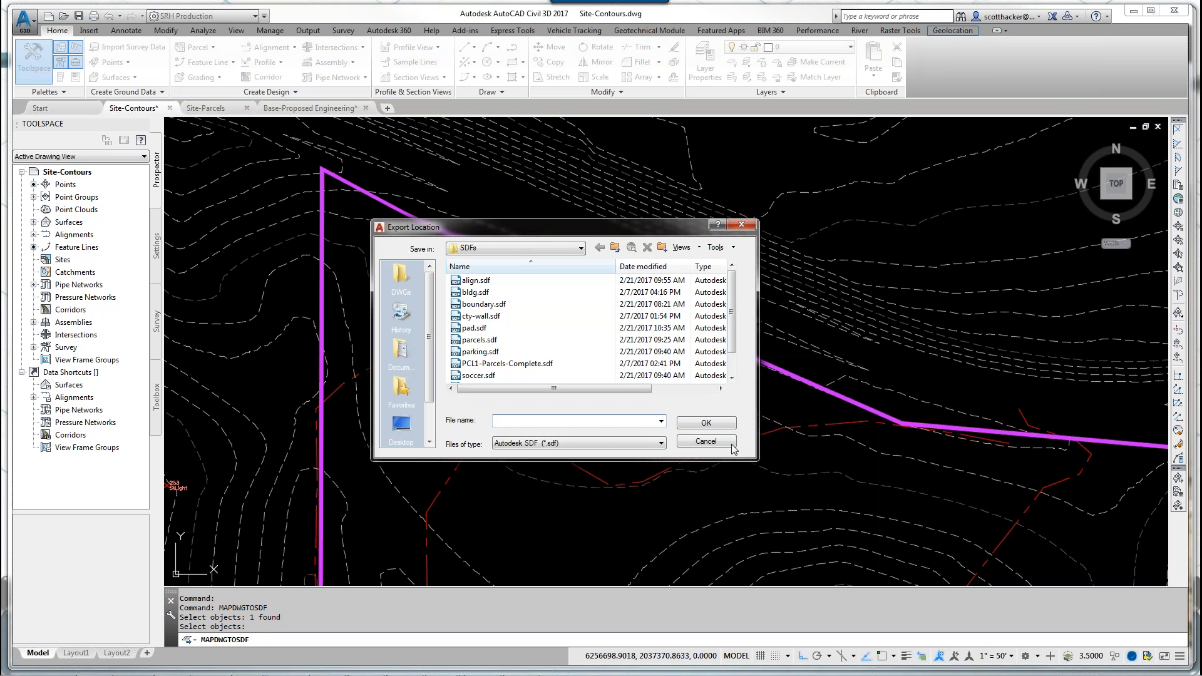
pyautogui.click(706, 440)
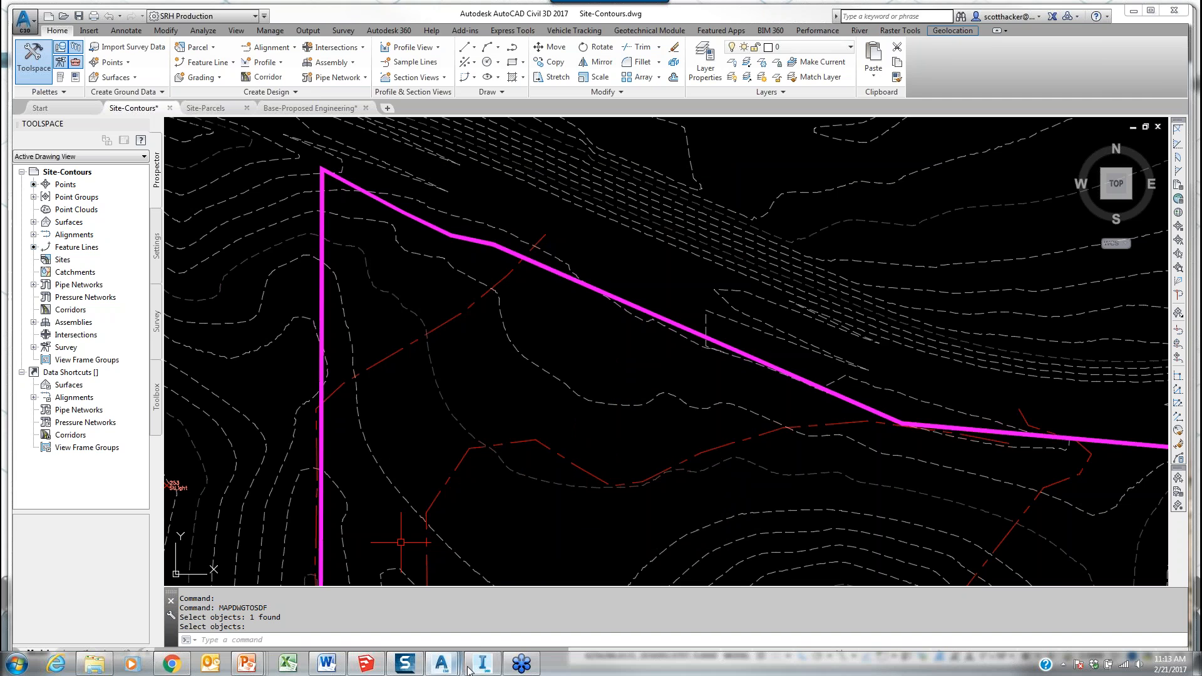
# Step: Switch to InfraWorks and start adding an SDF file as a new data source
pyautogui.click(481, 661)
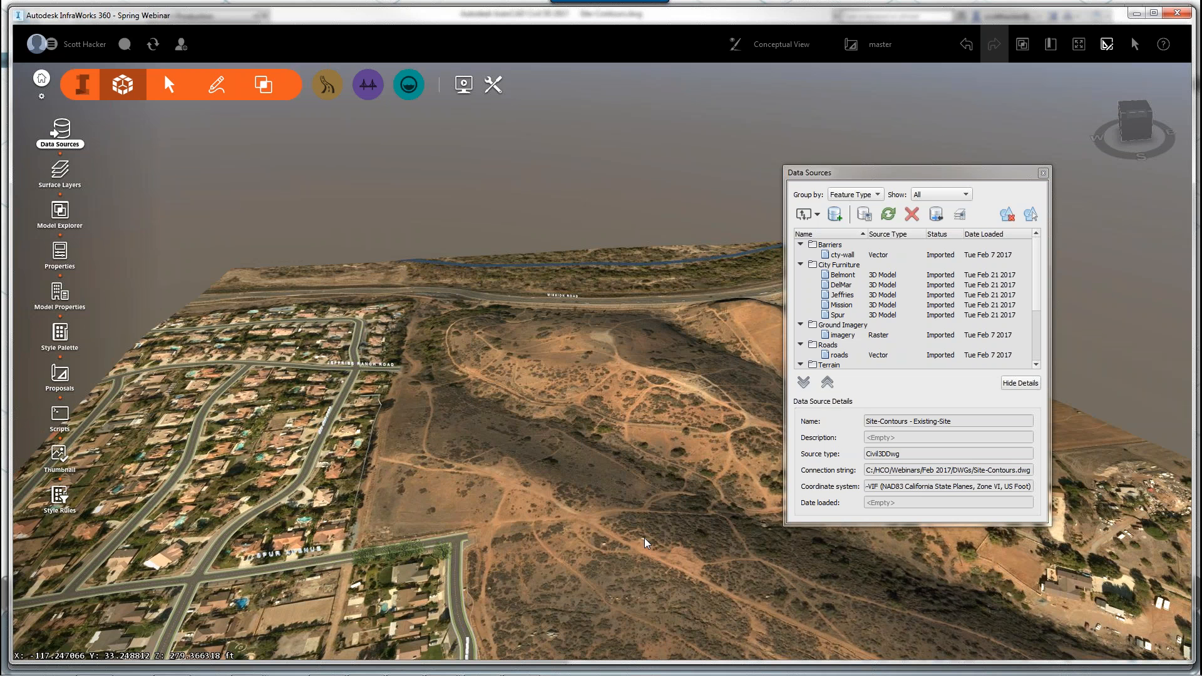
pyautogui.scroll(2, 644, 538)
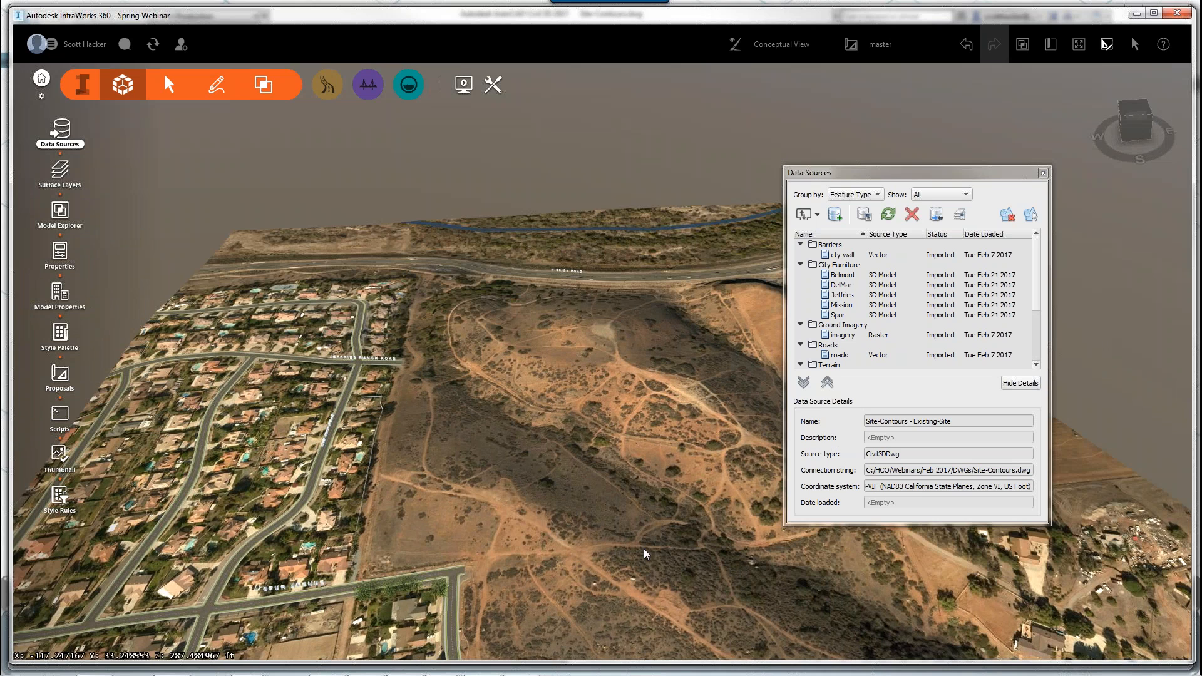
pyautogui.scroll(2, 644, 548)
pyautogui.scroll(1, 633, 587)
pyautogui.click(807, 214)
pyautogui.click(812, 389)
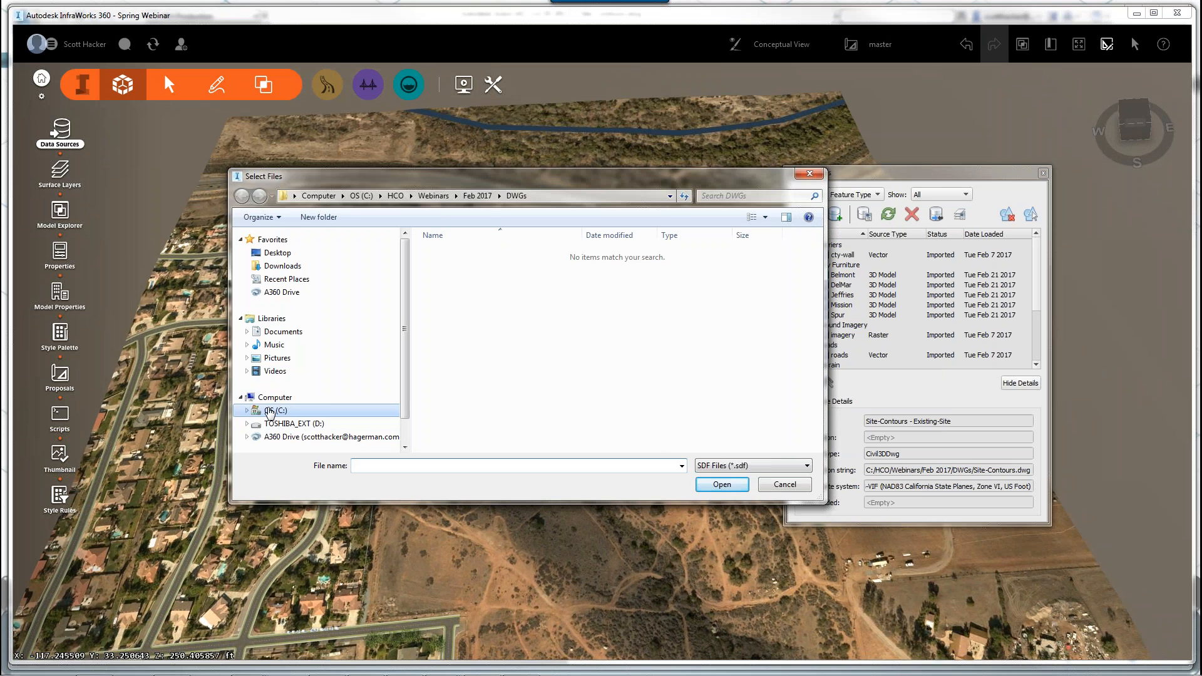
# Step: Add boundary.sdf from the HCO/Webinars/Feb 2017/SDFs folder on the C: drive to the data sources
pyautogui.click(269, 412)
pyautogui.doubleClick(445, 446)
pyautogui.doubleClick(448, 385)
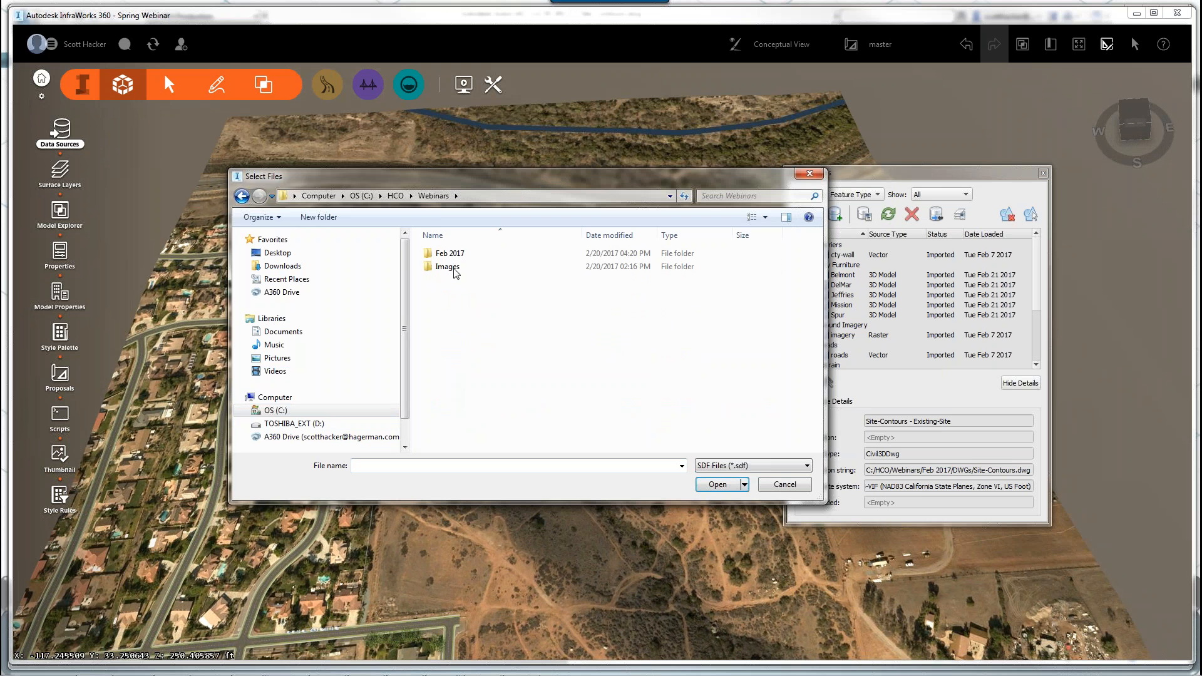
pyautogui.doubleClick(449, 253)
pyautogui.click(445, 306)
pyautogui.doubleClick(447, 306)
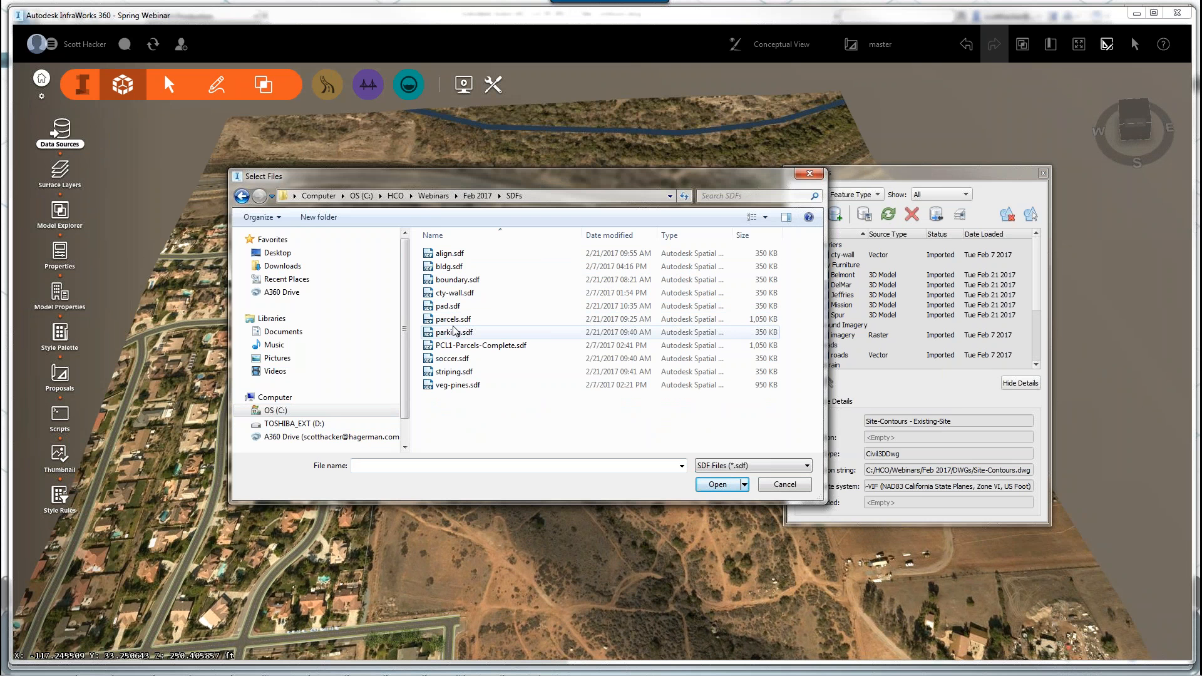
pyautogui.click(455, 279)
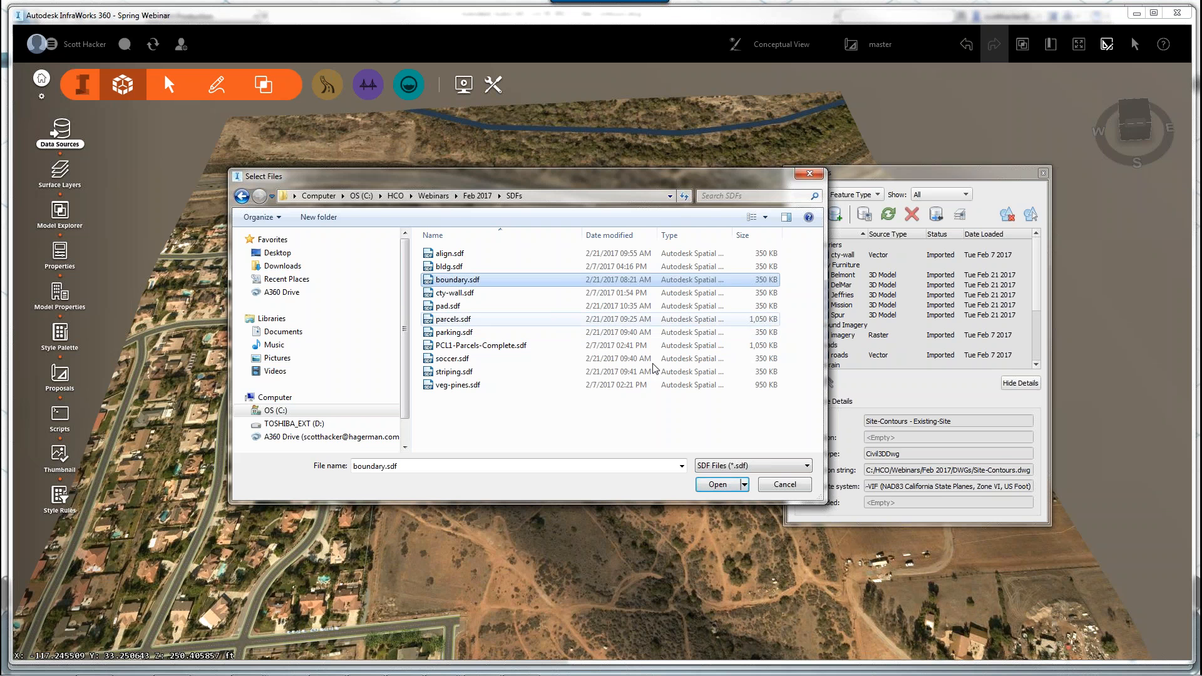
pyautogui.click(717, 485)
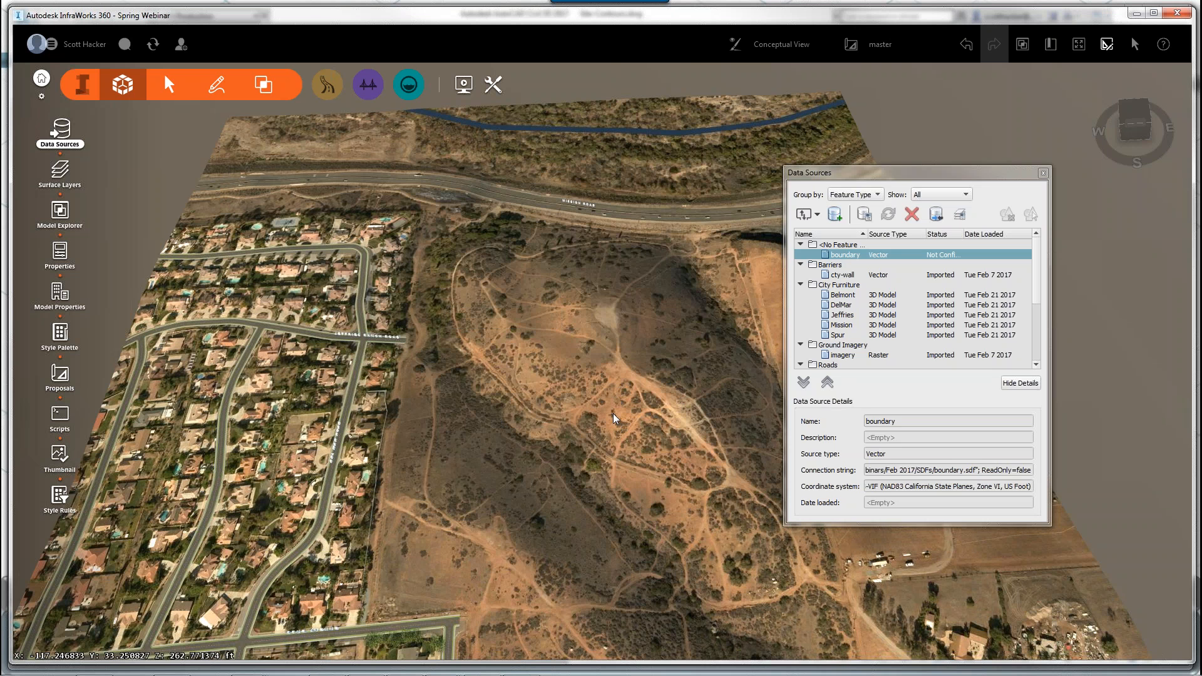
# Step: Open the configuration of the boundary data source and set its type to Coverage Areas
pyautogui.scroll(2, 614, 418)
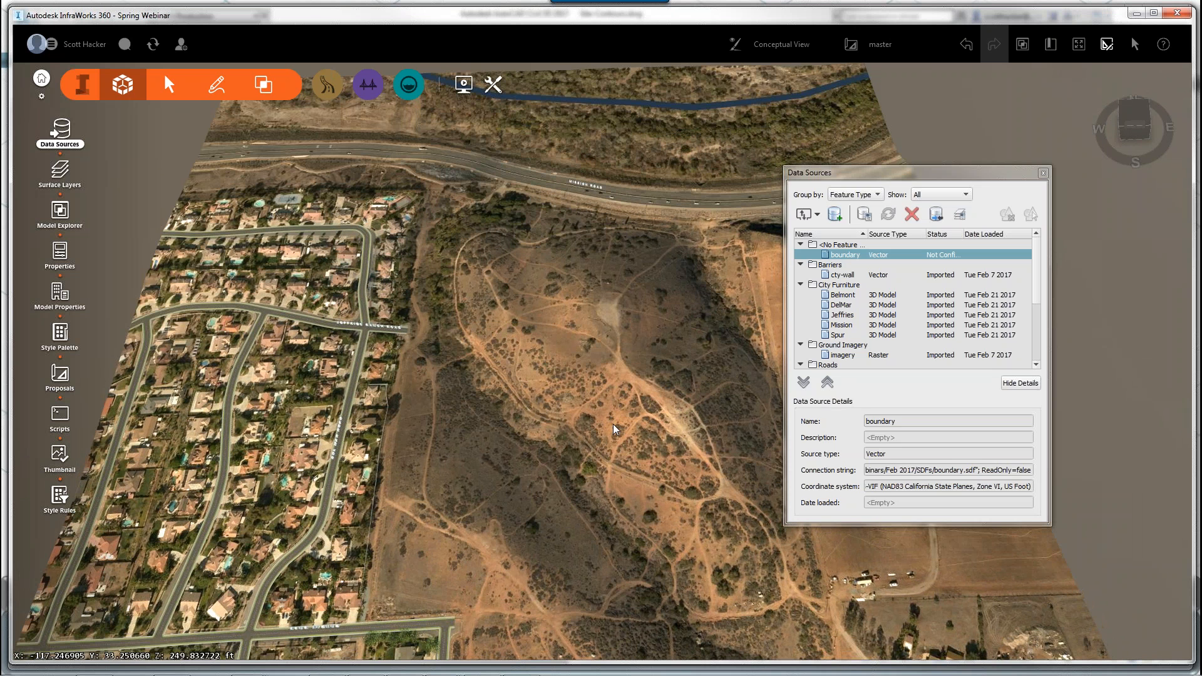
pyautogui.scroll(-1, 614, 423)
pyautogui.scroll(-1, 609, 429)
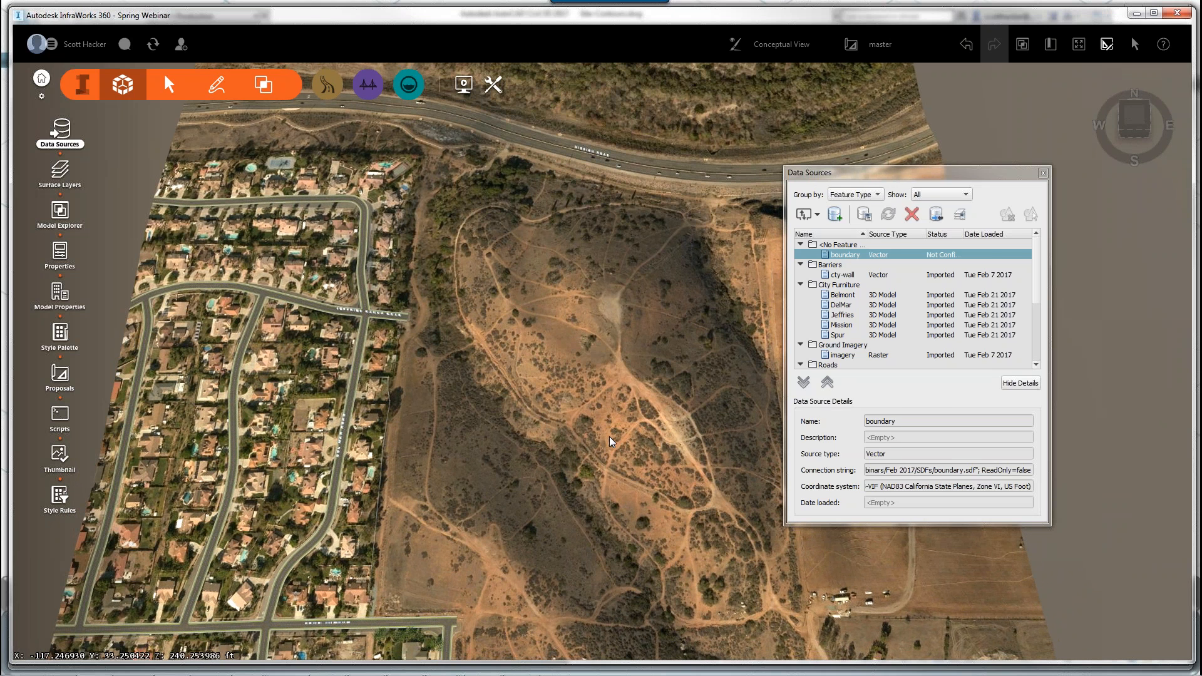
pyautogui.moveTo(955, 179); pyautogui.dragTo(1059, 205)
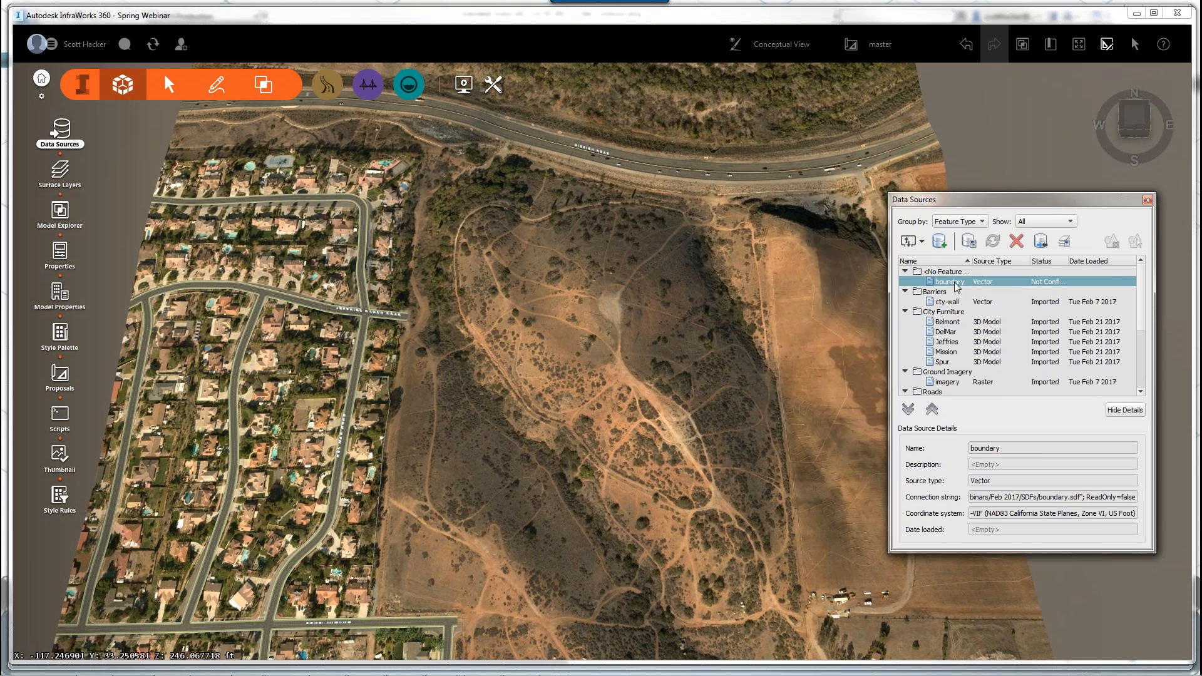
pyautogui.click(968, 242)
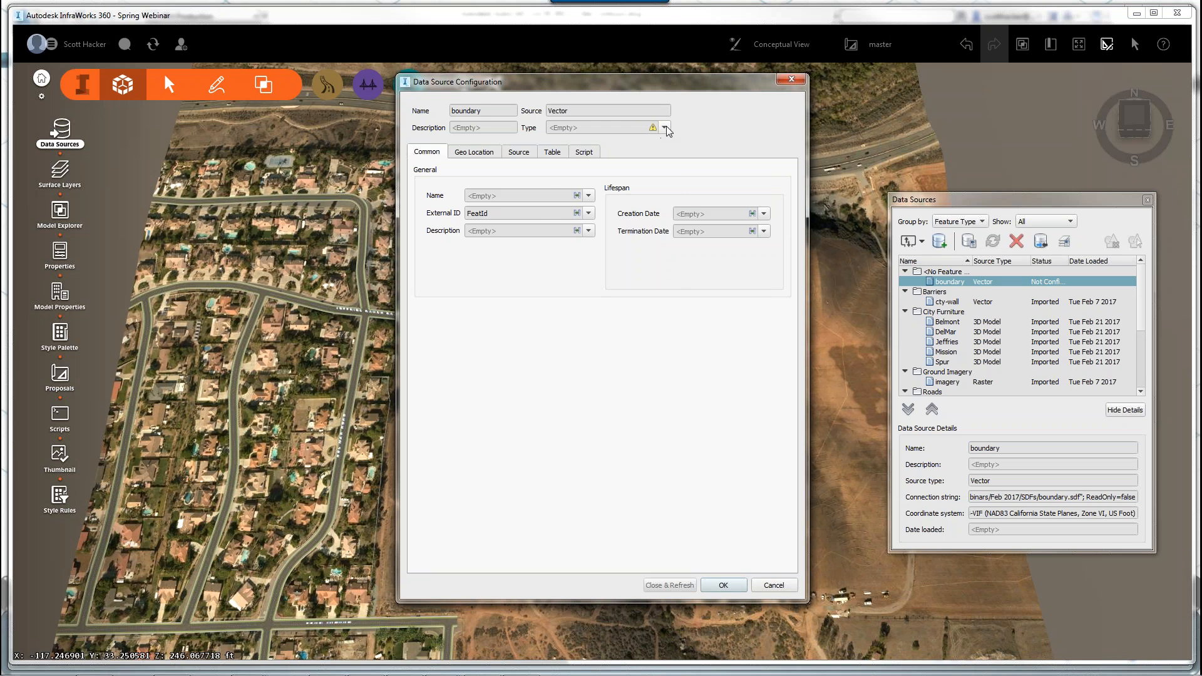
pyautogui.click(665, 127)
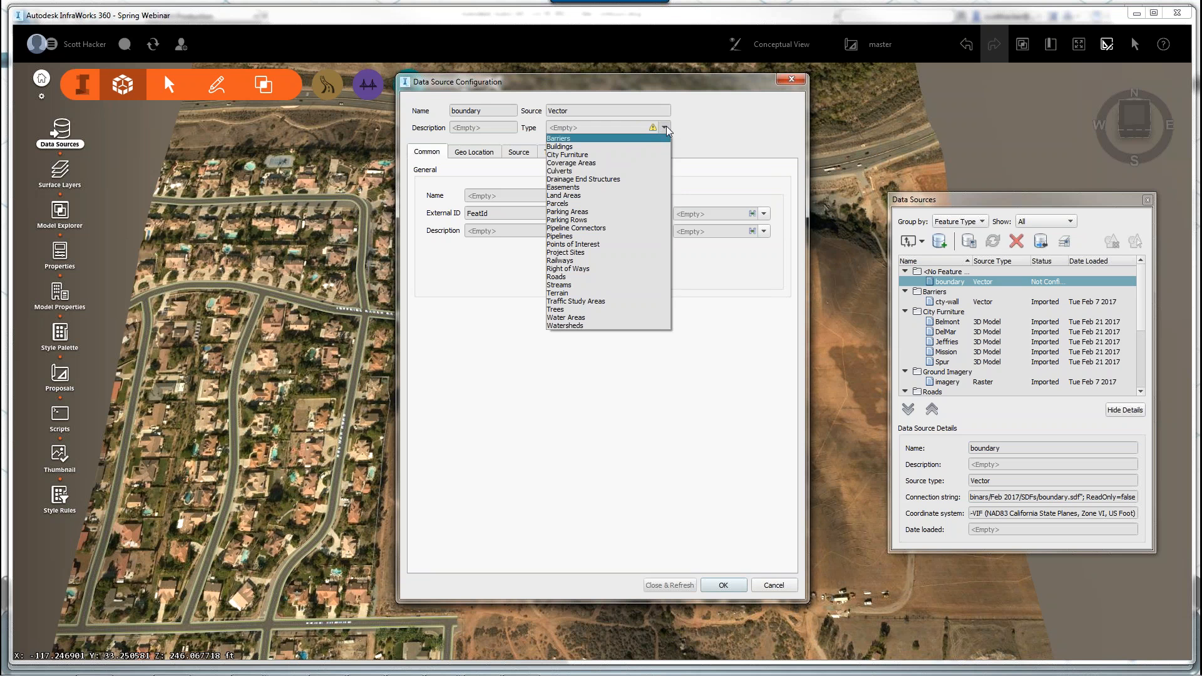
pyautogui.click(588, 163)
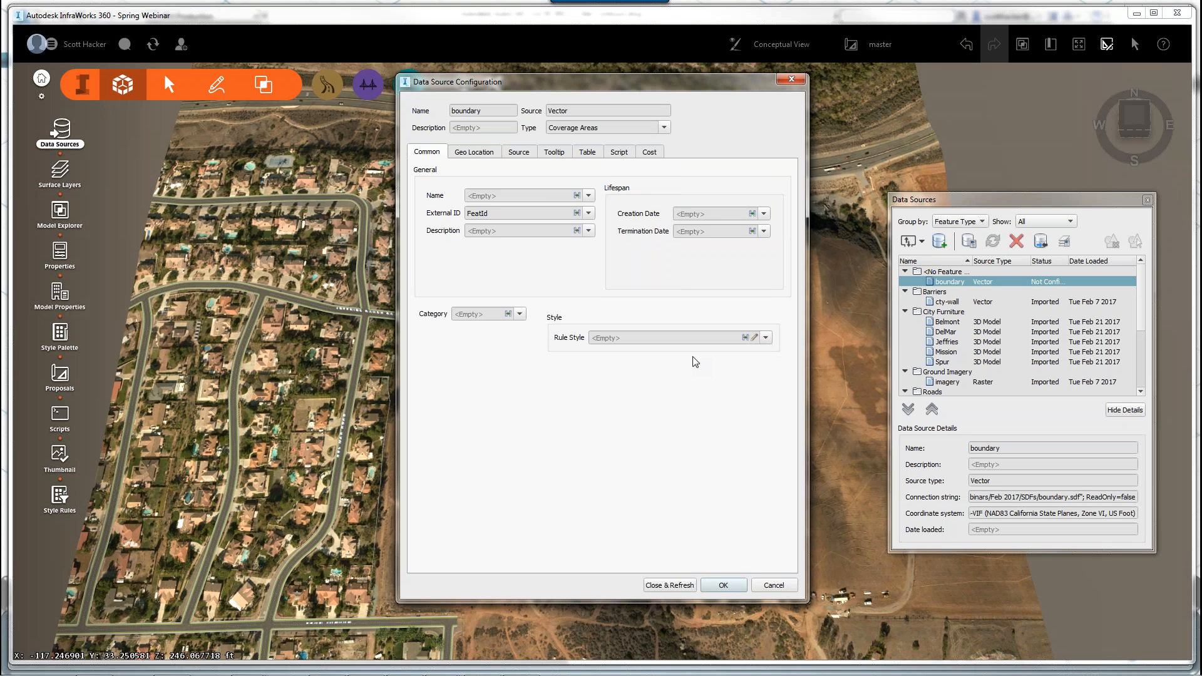
# Step: Check the boundary's coordinate system, assign the Coverage/Grass With Gravel Border rule style, and refresh it into the model
pyautogui.click(494, 156)
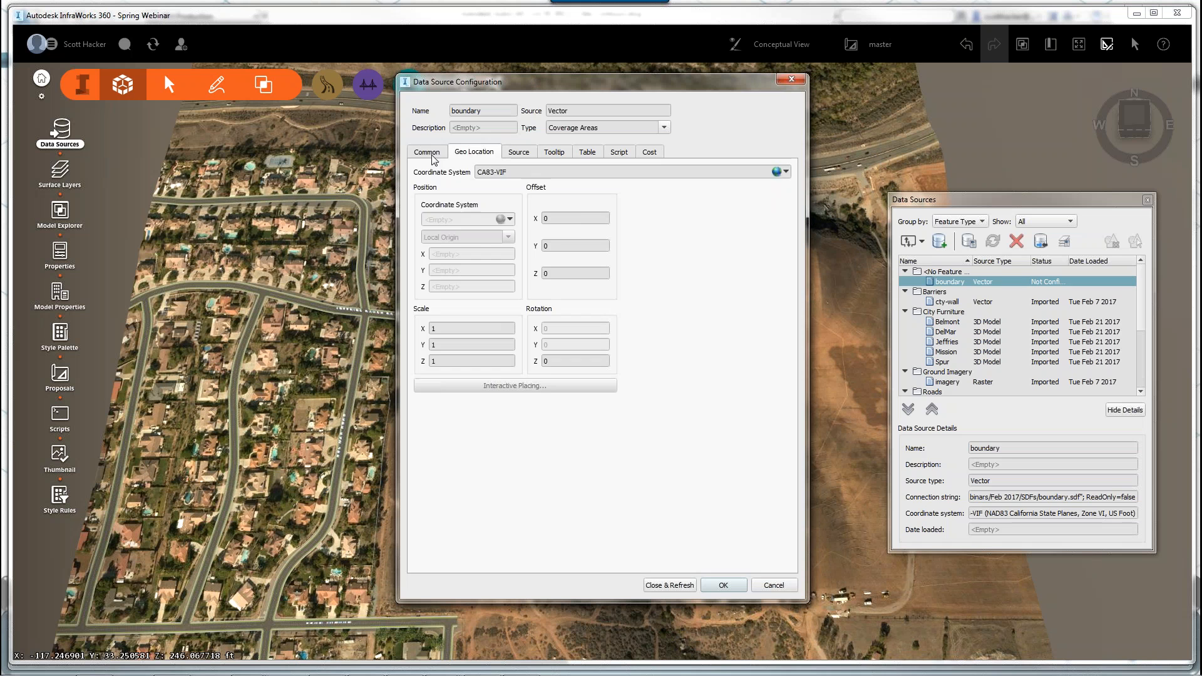
pyautogui.click(426, 152)
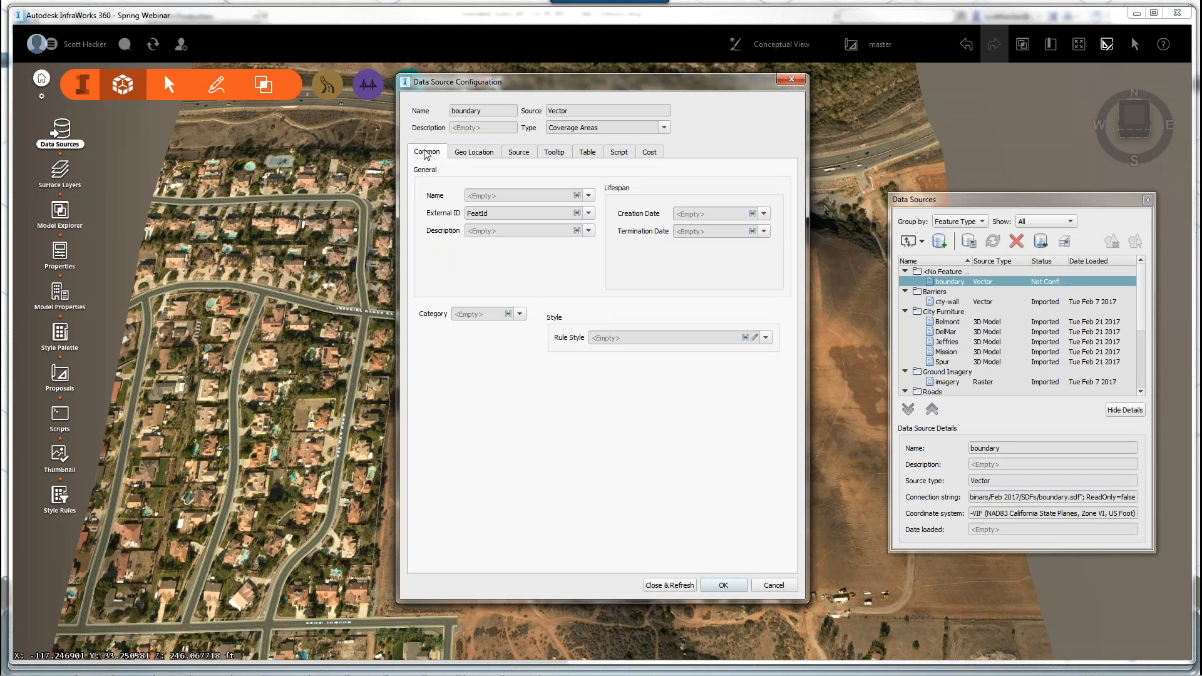
pyautogui.click(755, 338)
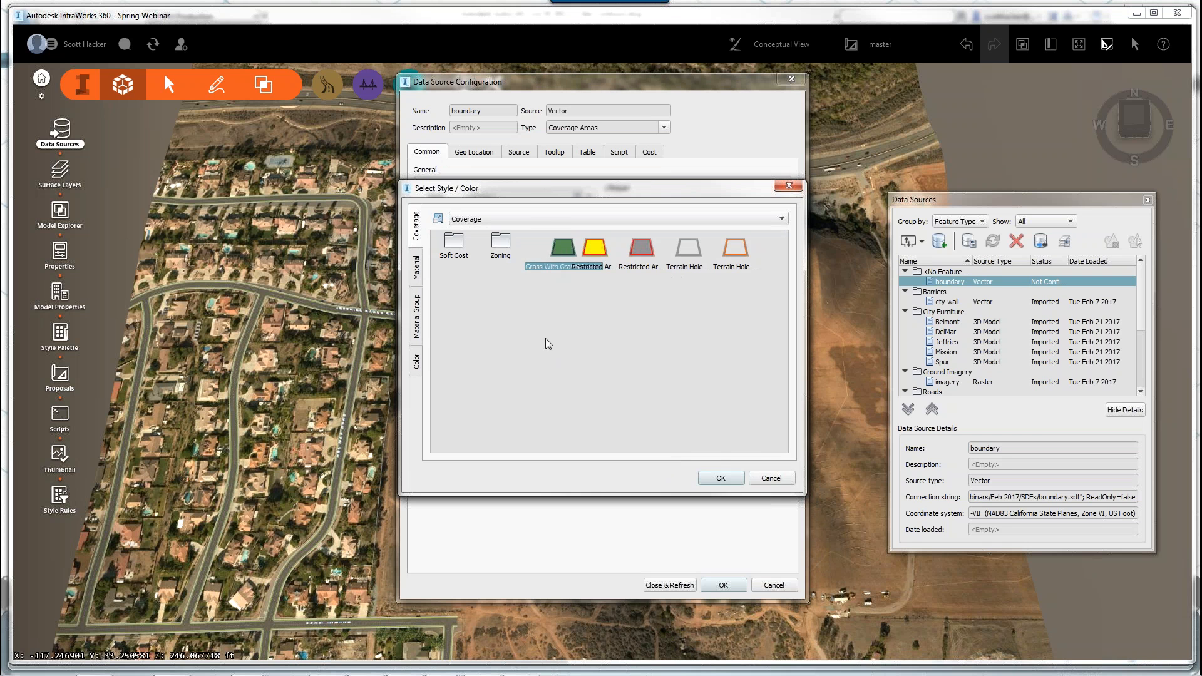
pyautogui.click(721, 481)
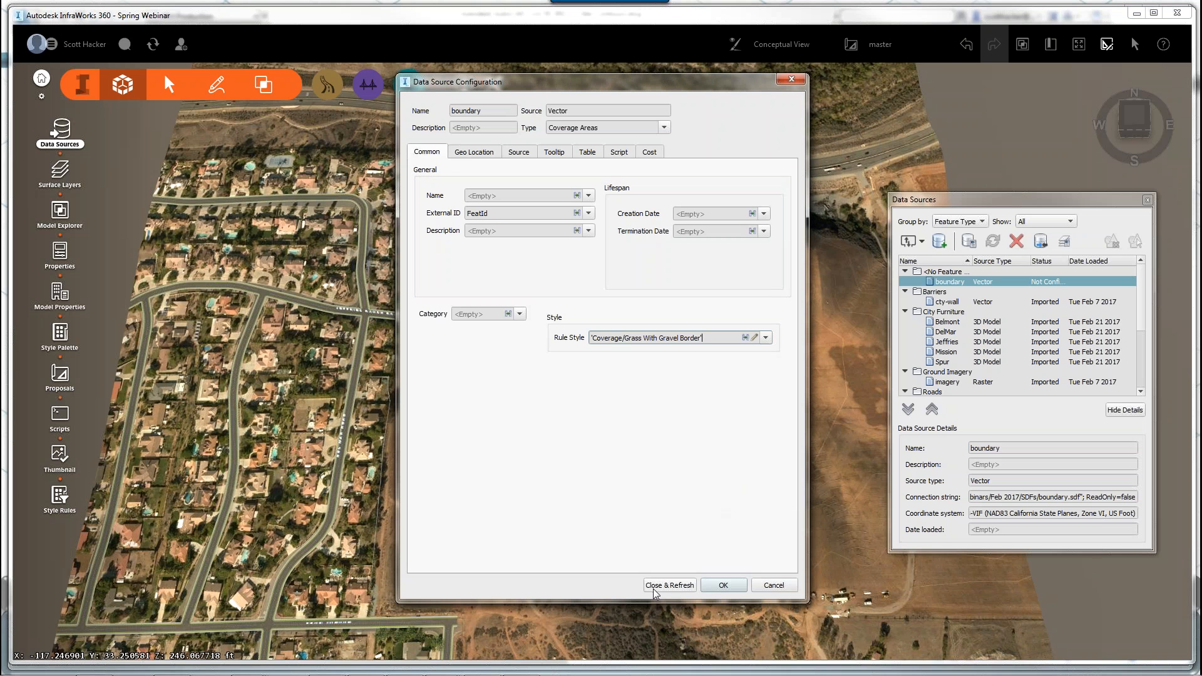
pyautogui.click(668, 585)
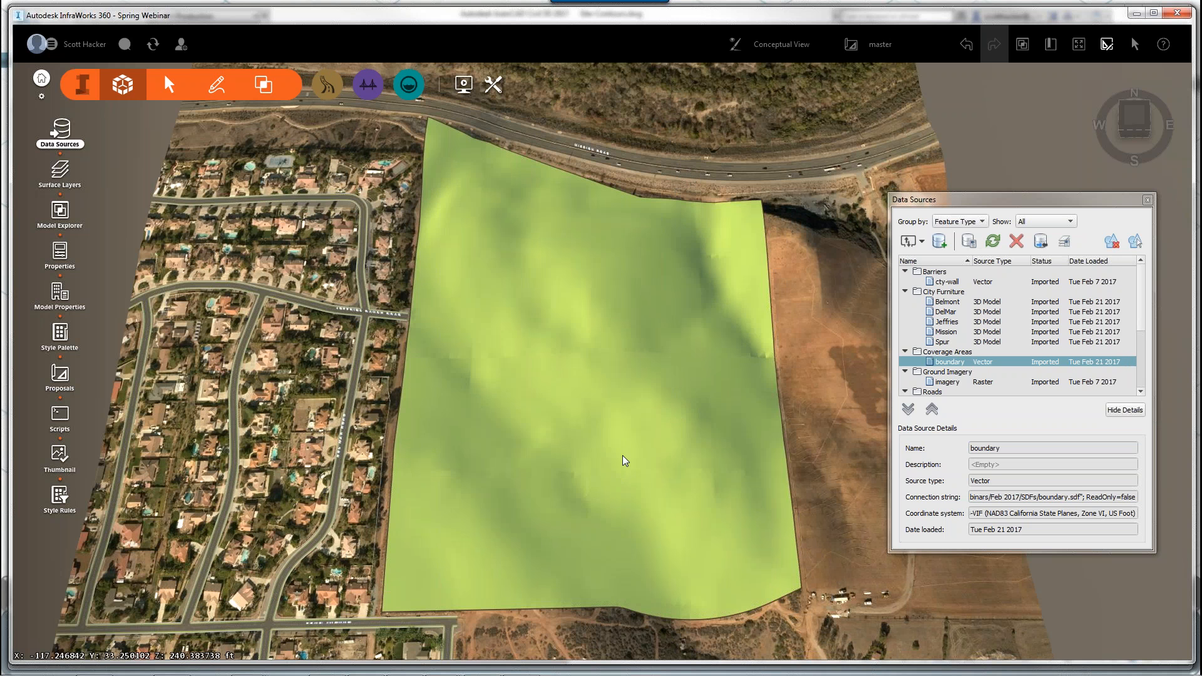
# Step: Examine the grass coverage area and its edges against the surrounding imagery from directly above
pyautogui.moveTo(639, 432); pyautogui.dragTo(549, 491, button='middle')
pyautogui.moveTo(549, 491); pyautogui.dragTo(547, 560)
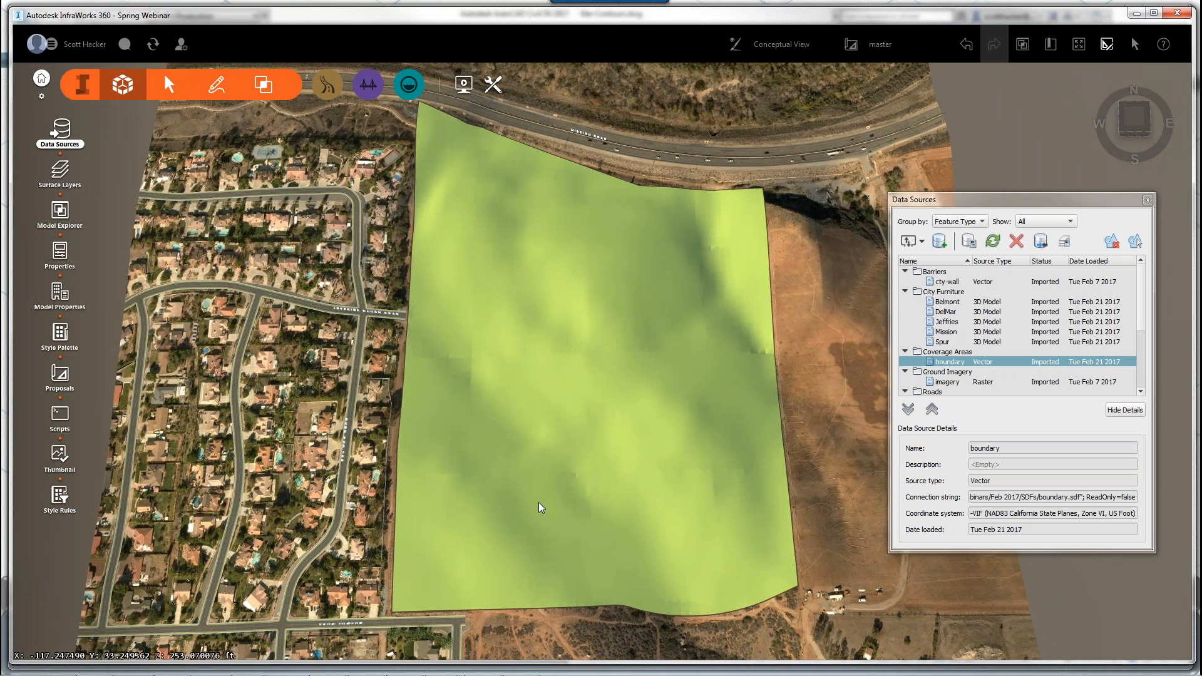
pyautogui.moveTo(541, 507); pyautogui.dragTo(581, 532)
pyautogui.moveTo(822, 387); pyautogui.dragTo(806, 414, button='middle')
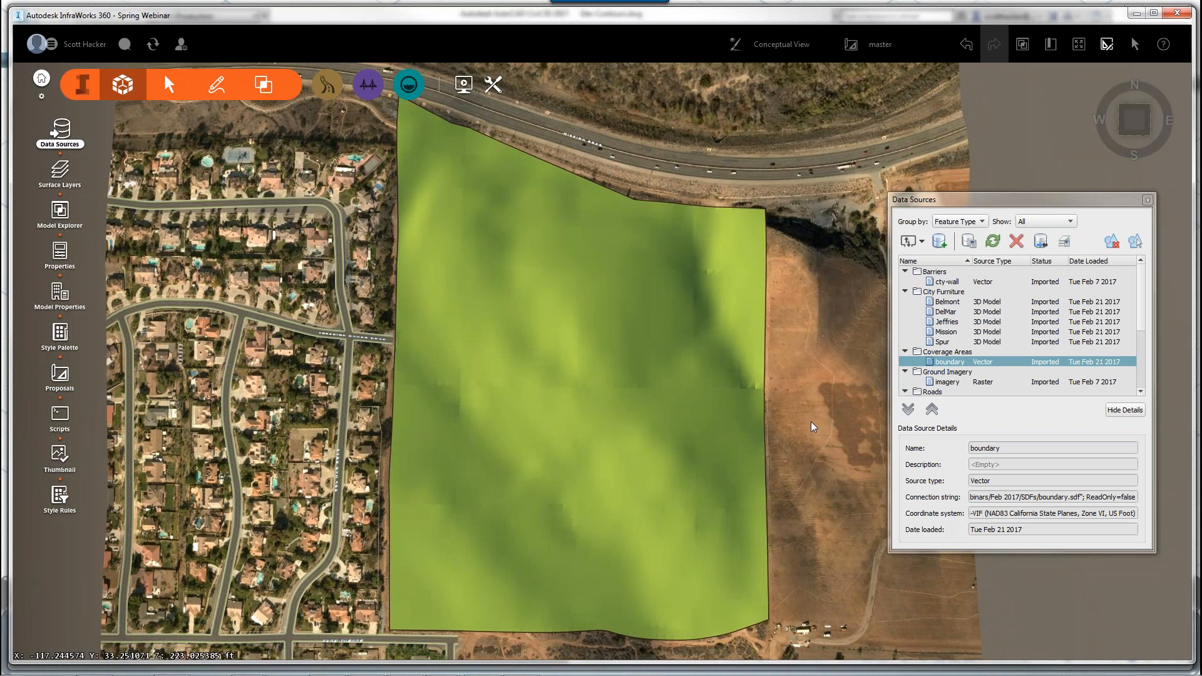
pyautogui.scroll(-1, 813, 426)
pyautogui.scroll(-1, 799, 422)
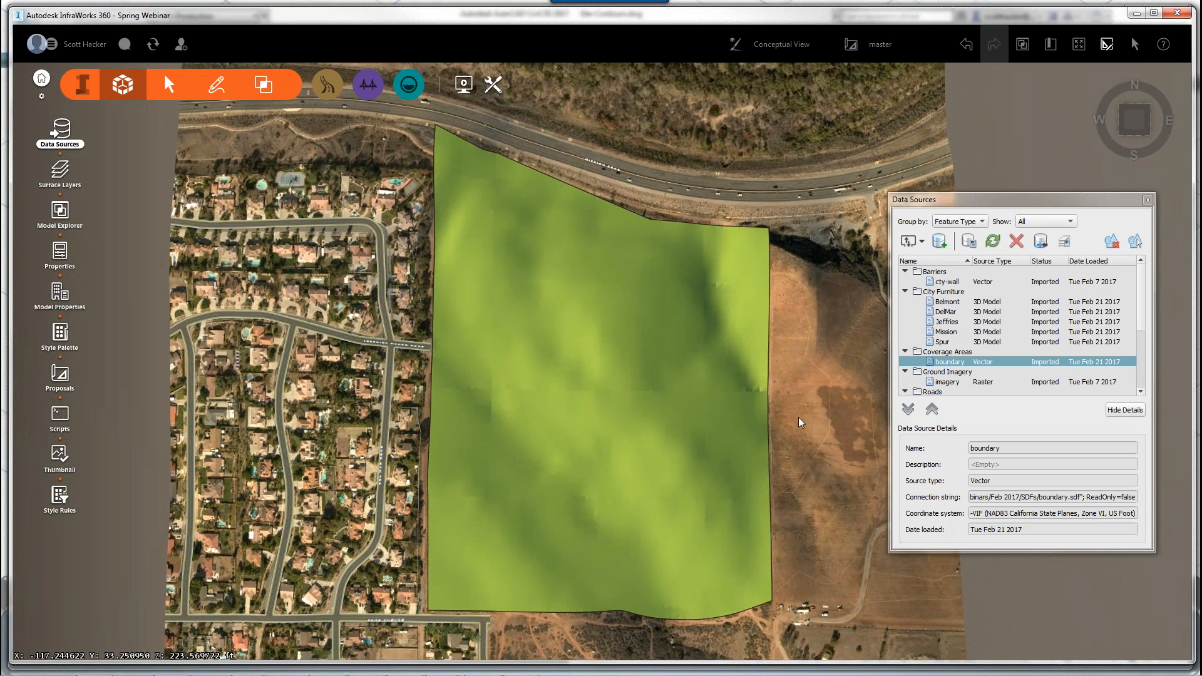
pyautogui.scroll(-1, 799, 422)
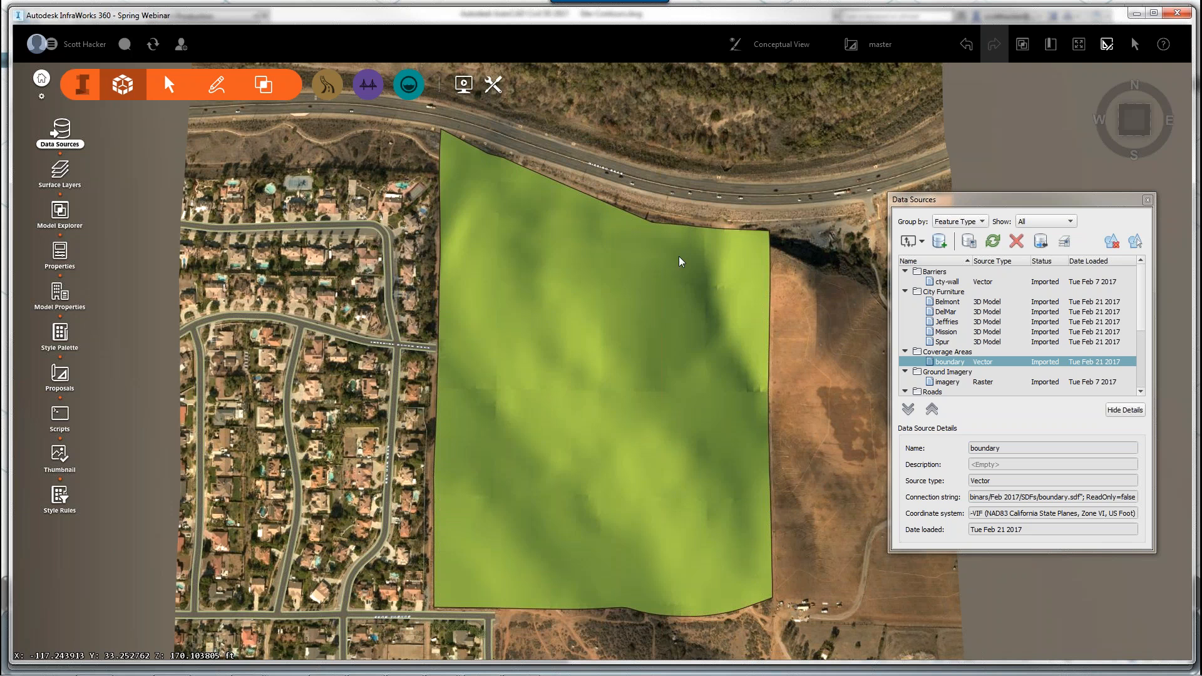
# Step: Start a new easement and sketch its outline just outside the green coverage area, extending north across the road
pyautogui.click(324, 91)
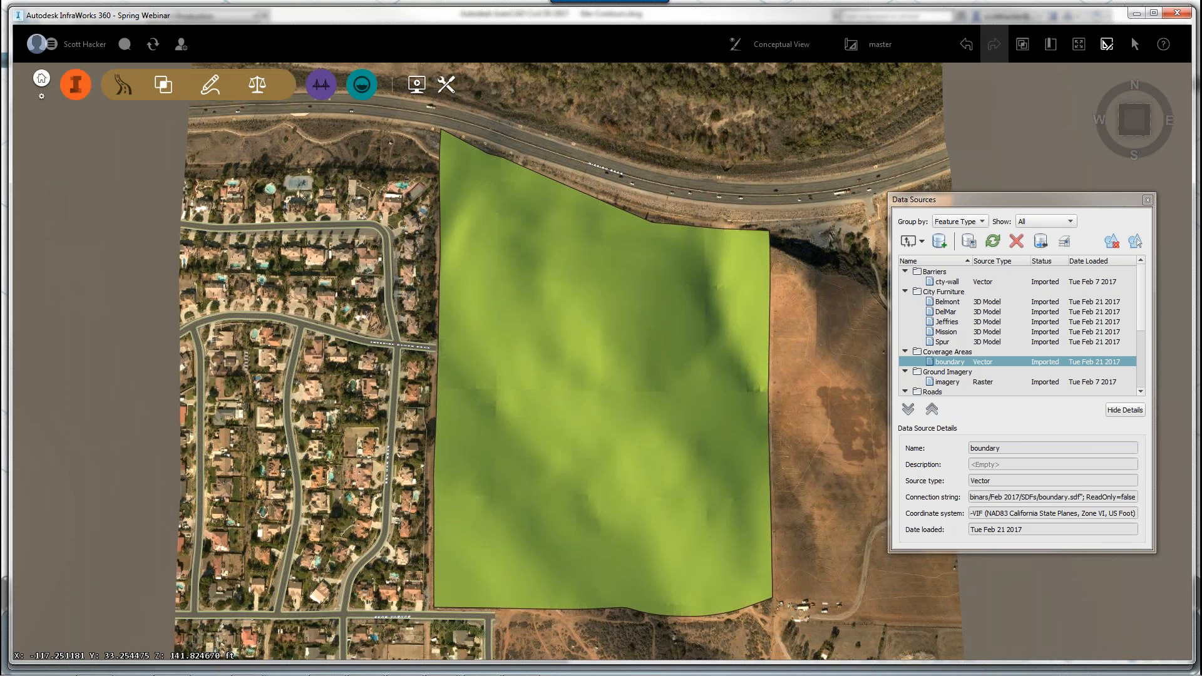
pyautogui.click(210, 85)
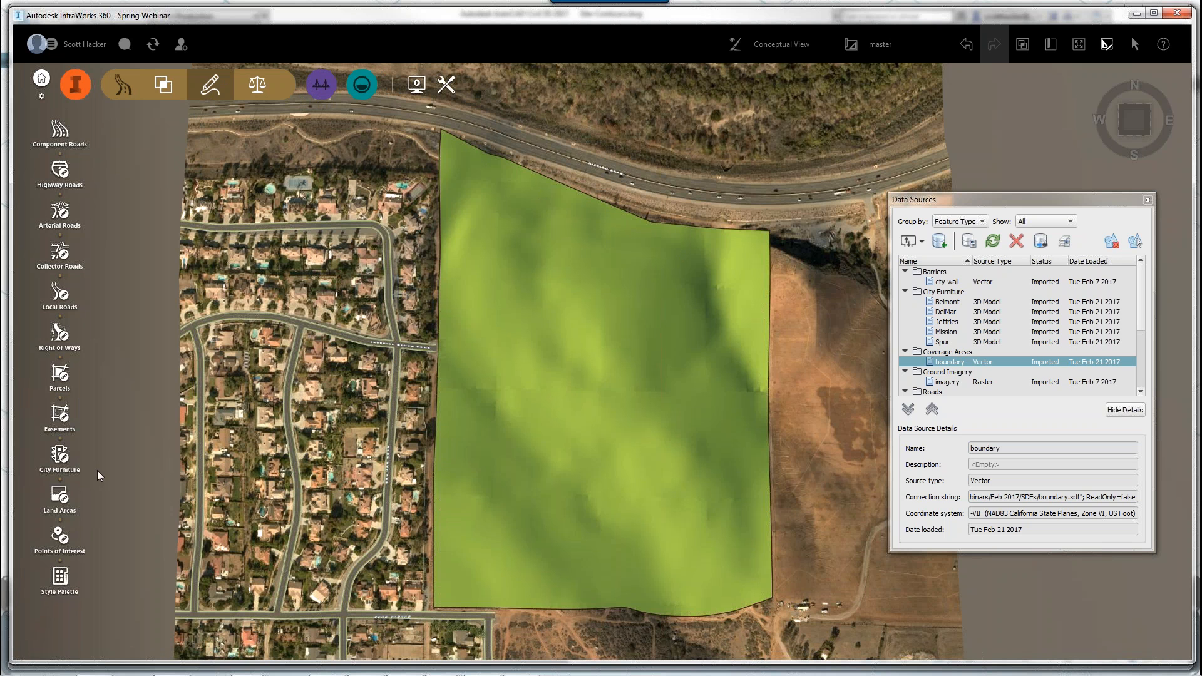
pyautogui.click(65, 416)
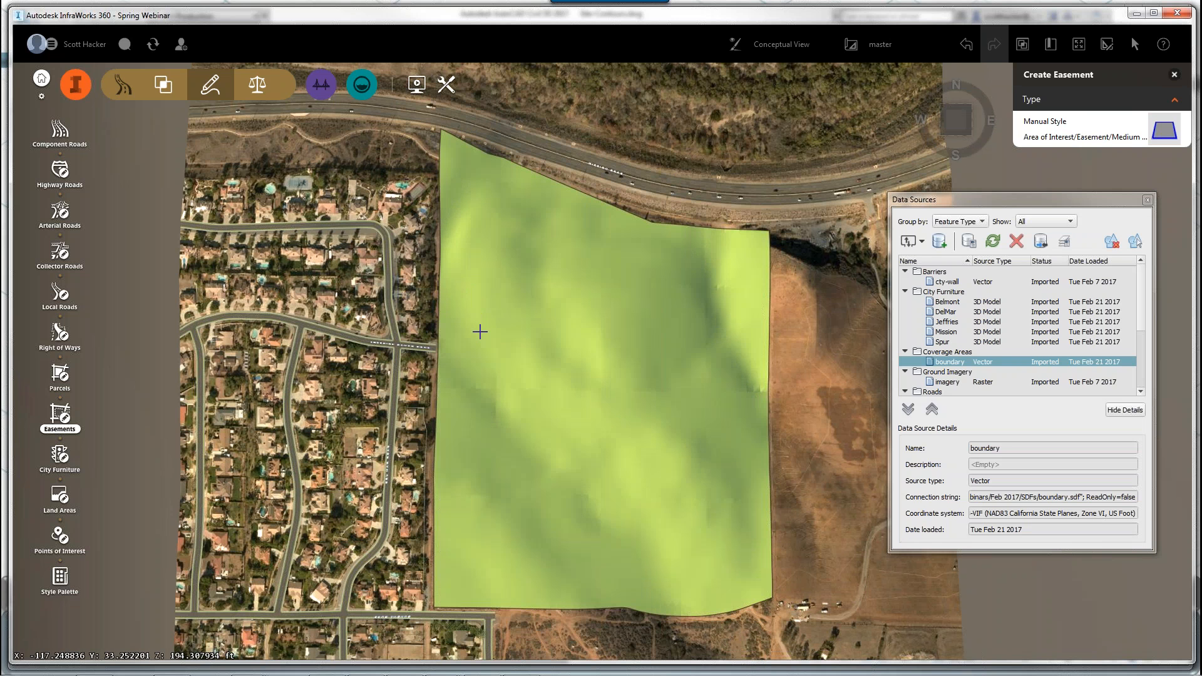
pyautogui.scroll(-1, 479, 332)
pyautogui.scroll(-1, 480, 331)
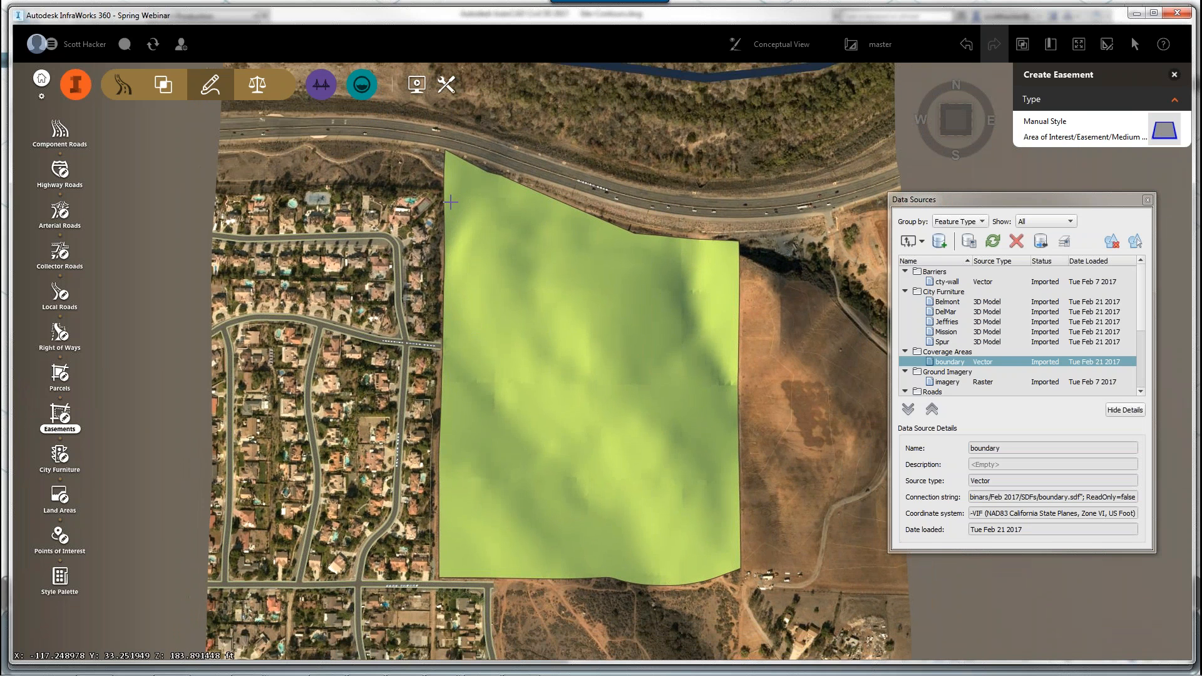
pyautogui.click(450, 202)
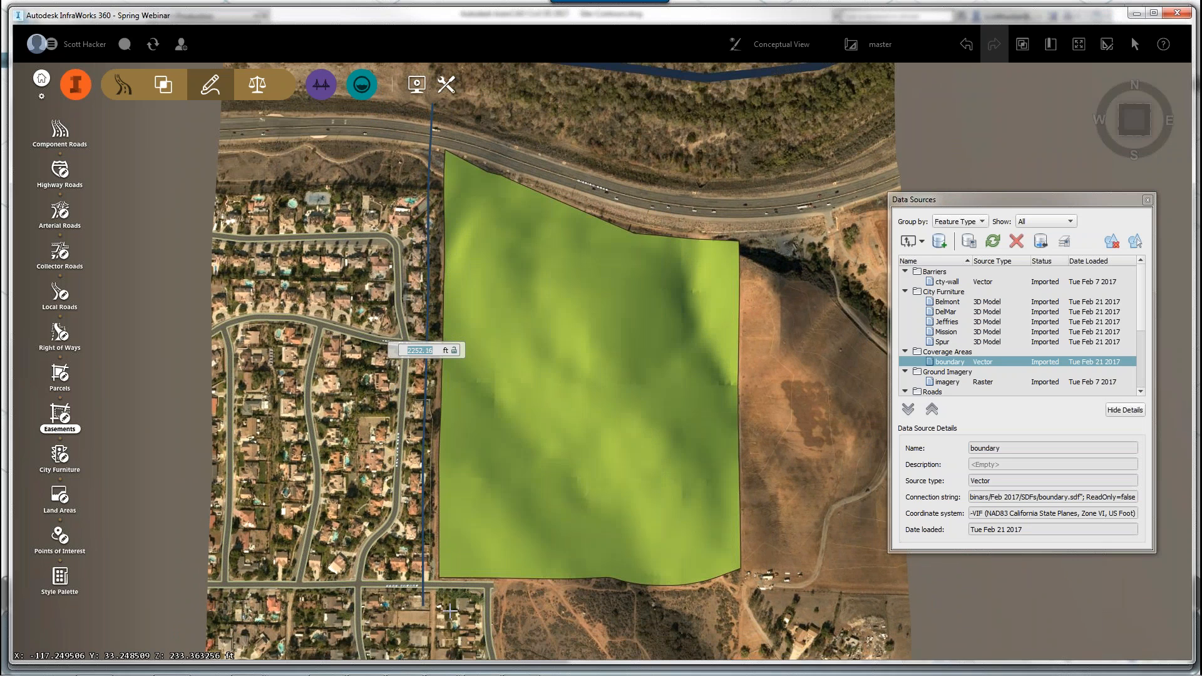
pyautogui.click(424, 605)
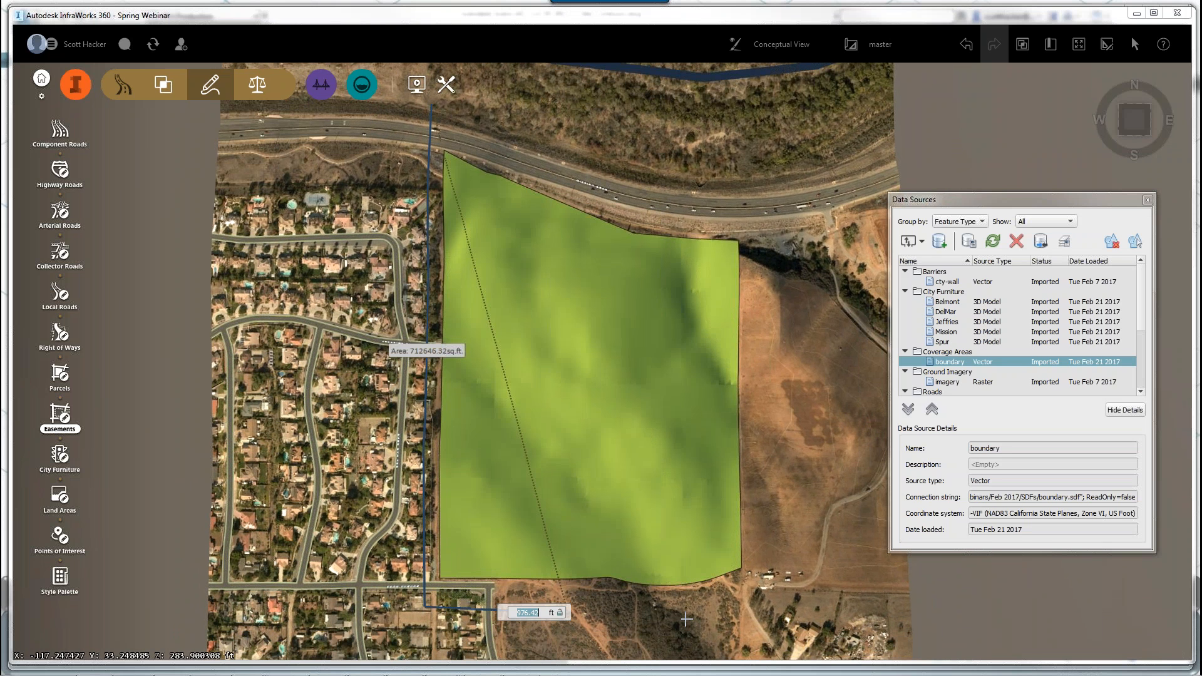
pyautogui.click(758, 606)
pyautogui.click(752, 169)
pyautogui.click(500, 120)
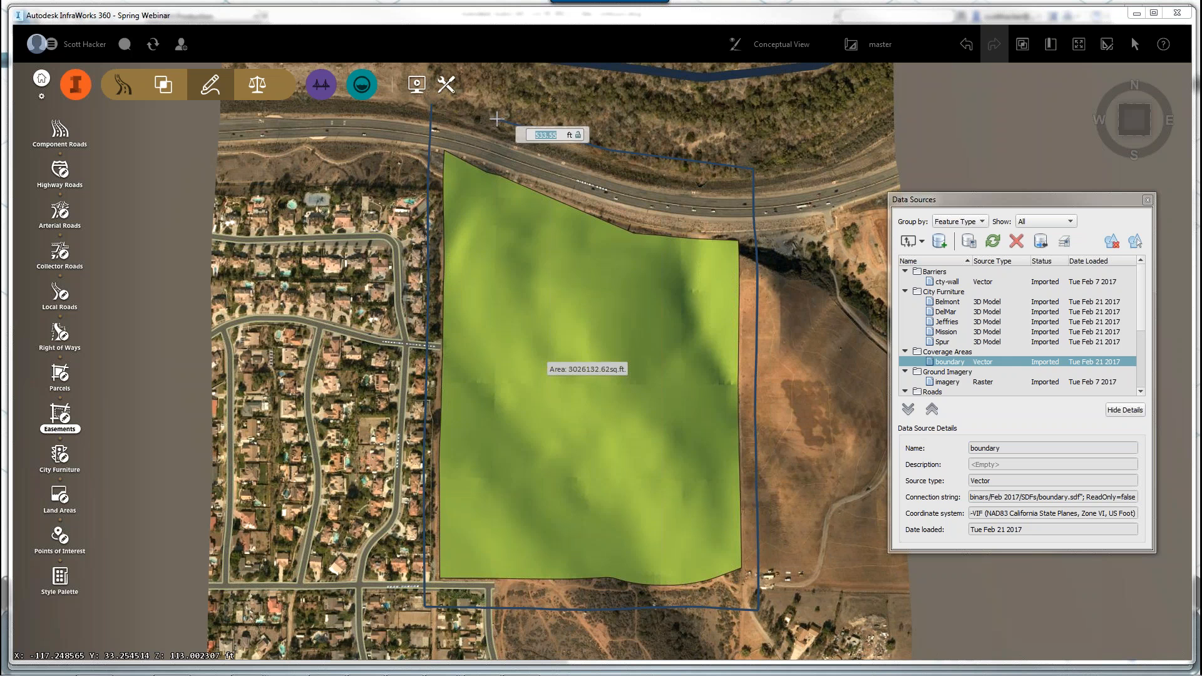
pyautogui.click(428, 106)
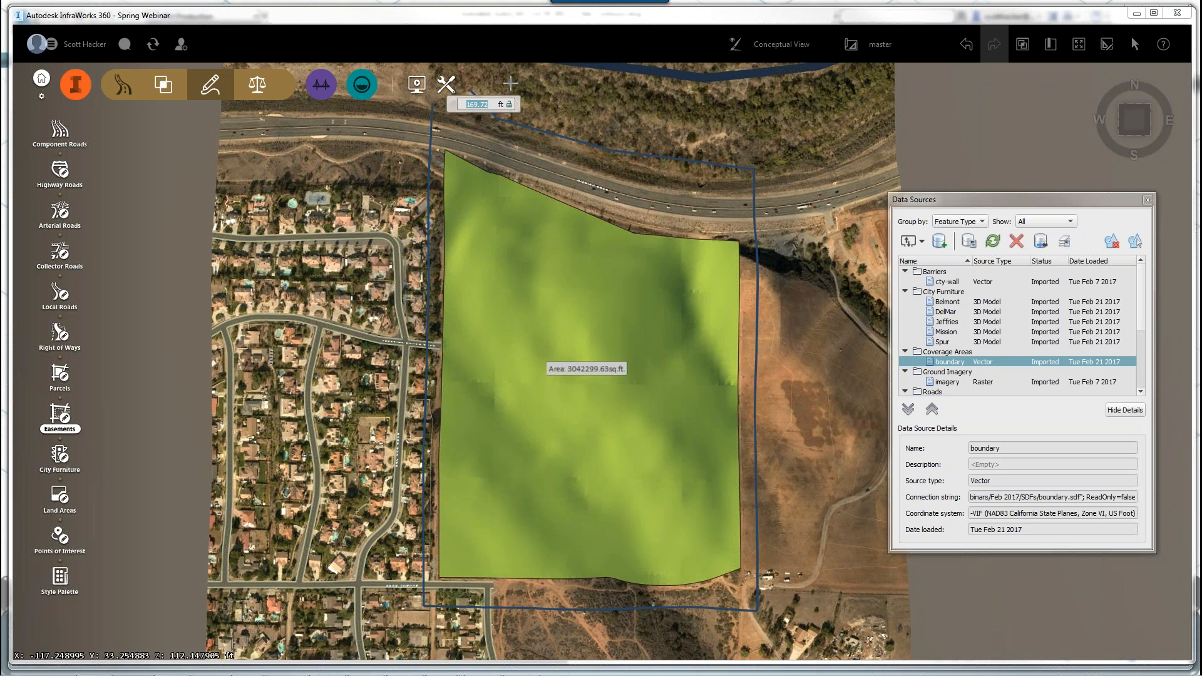
# Step: Finish the easement outline at its northwest corner, enclosing about 3,026,800 sq ft, and clear the Data Sources window off the model
pyautogui.moveTo(502, 87); pyautogui.dragTo(502, 99, button='middle')
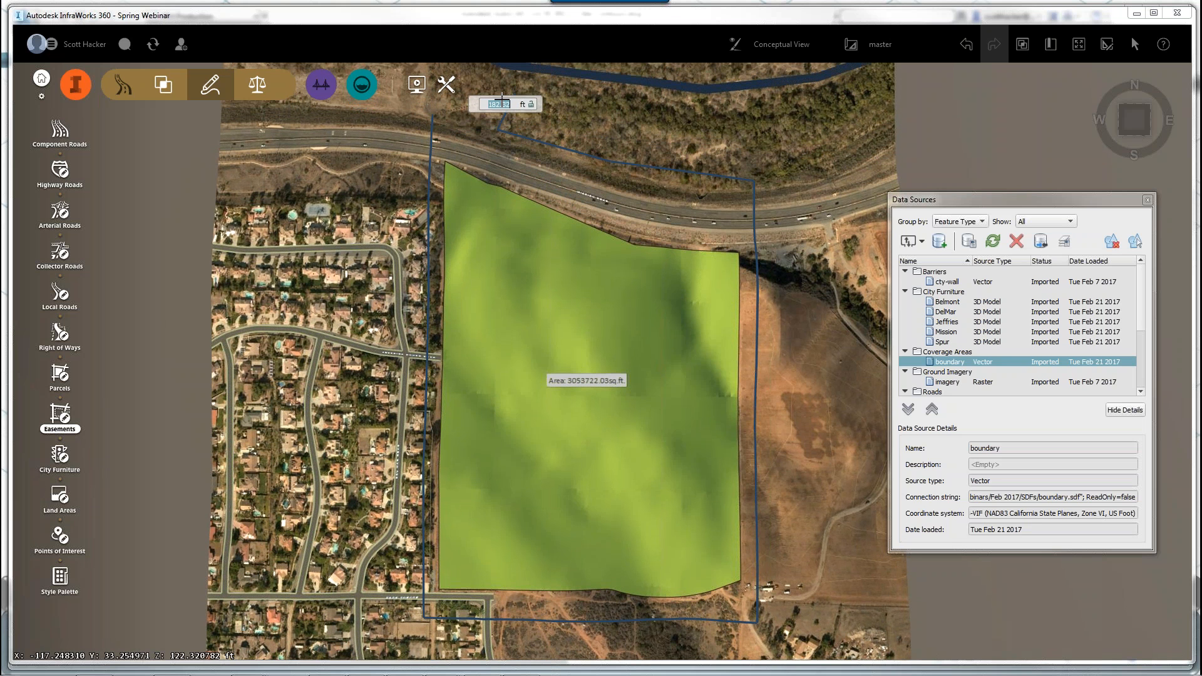
pyautogui.click(482, 129)
pyautogui.scroll(1, 483, 130)
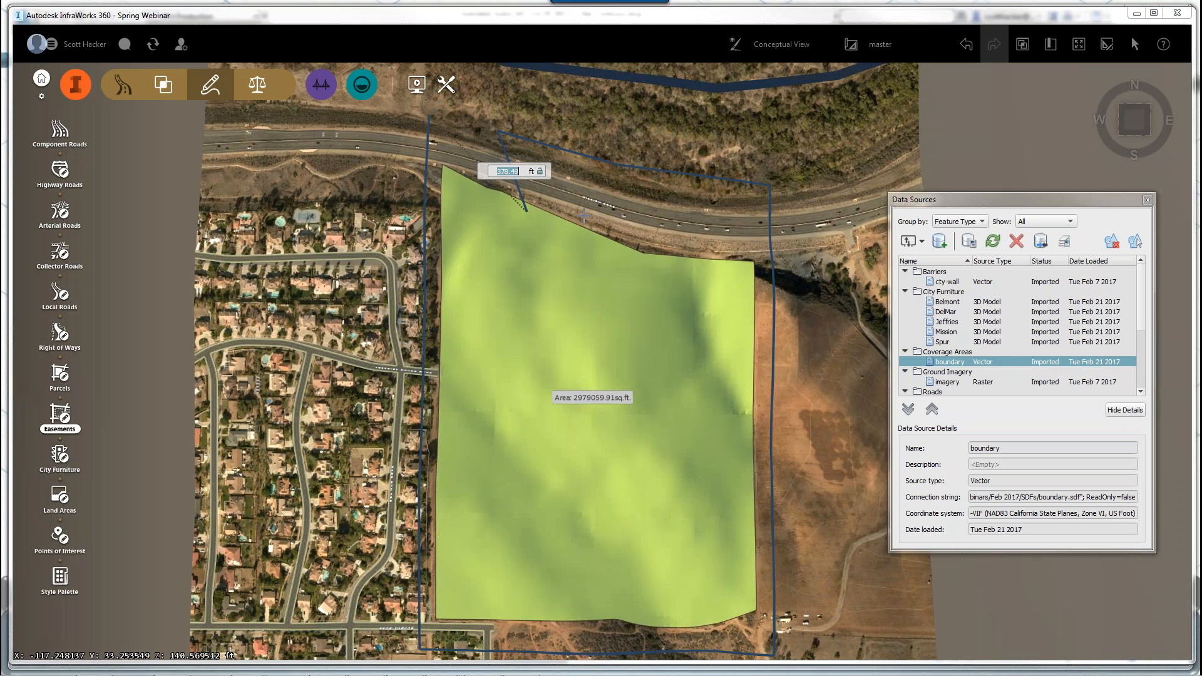
pyautogui.moveTo(583, 215); pyautogui.dragTo(352, 253)
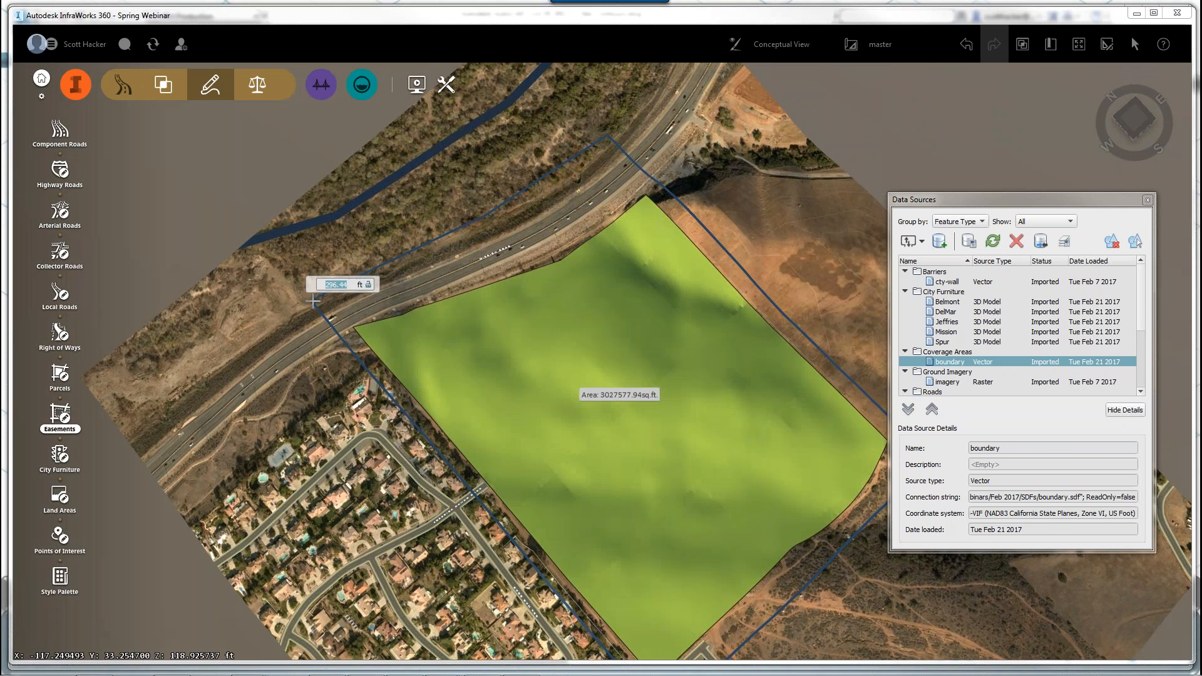
pyautogui.click(321, 298)
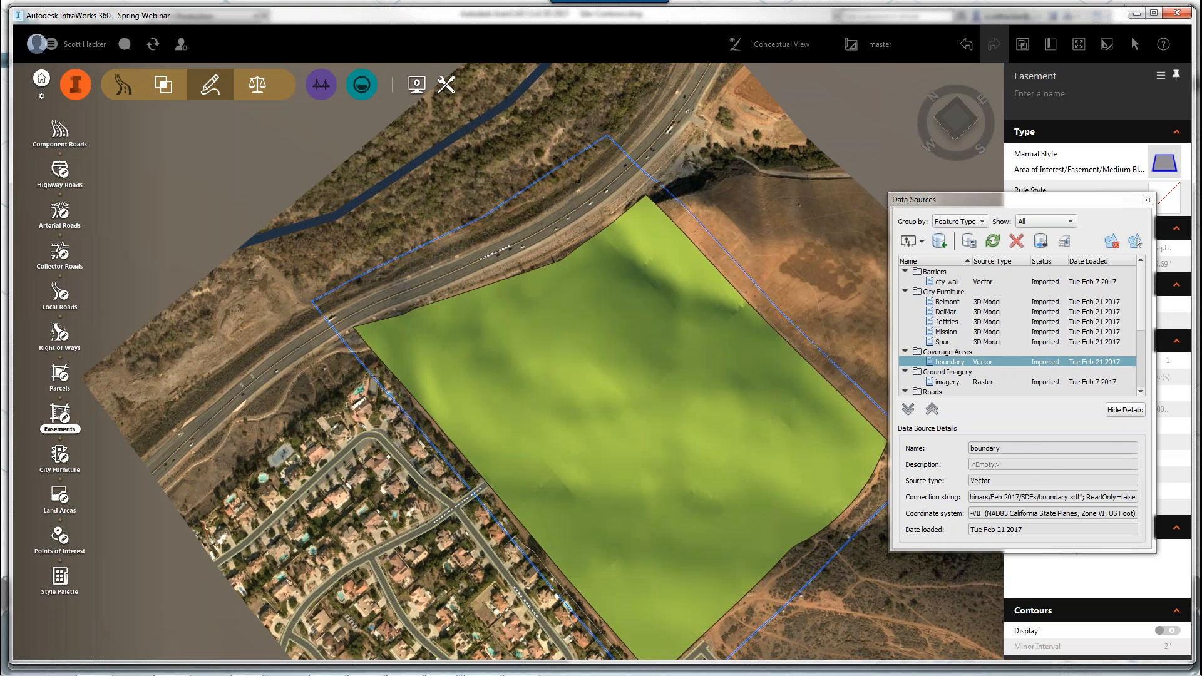
pyautogui.moveTo(986, 198); pyautogui.dragTo(1201, 195)
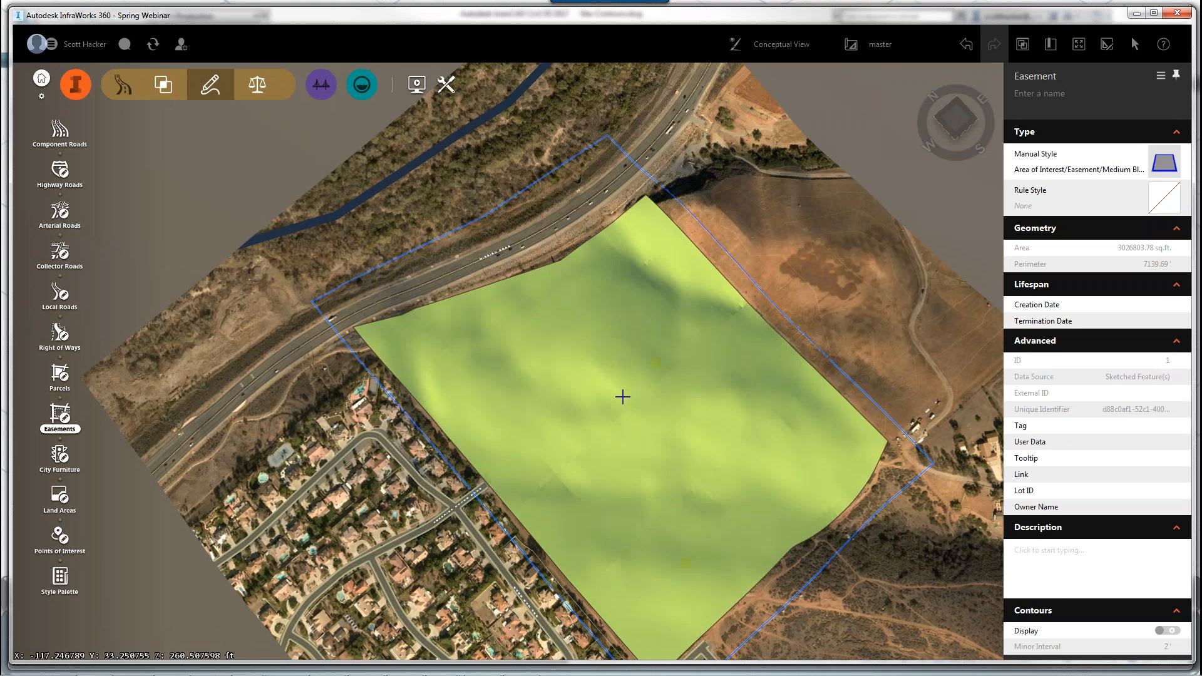
# Step: Name the easement Contours and turn on its contour display
pyautogui.moveTo(623, 396); pyautogui.dragTo(598, 249, button='middle')
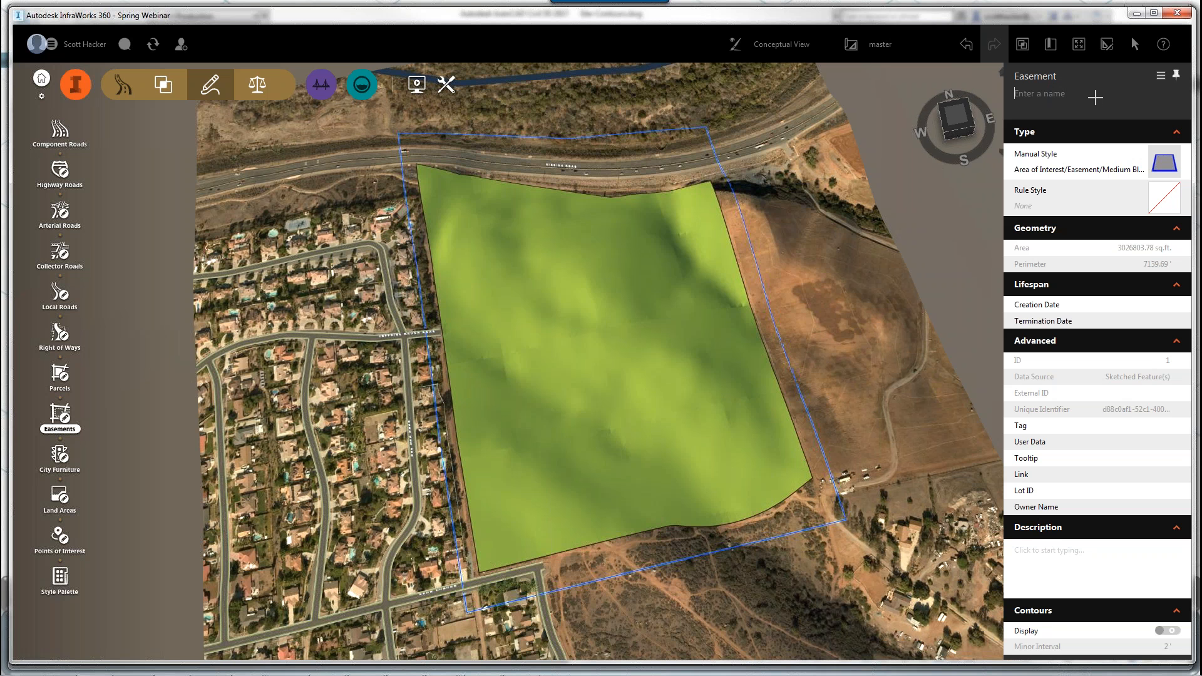
pyautogui.click(1095, 97)
pyautogui.write('Contours')
pyautogui.click(1176, 632)
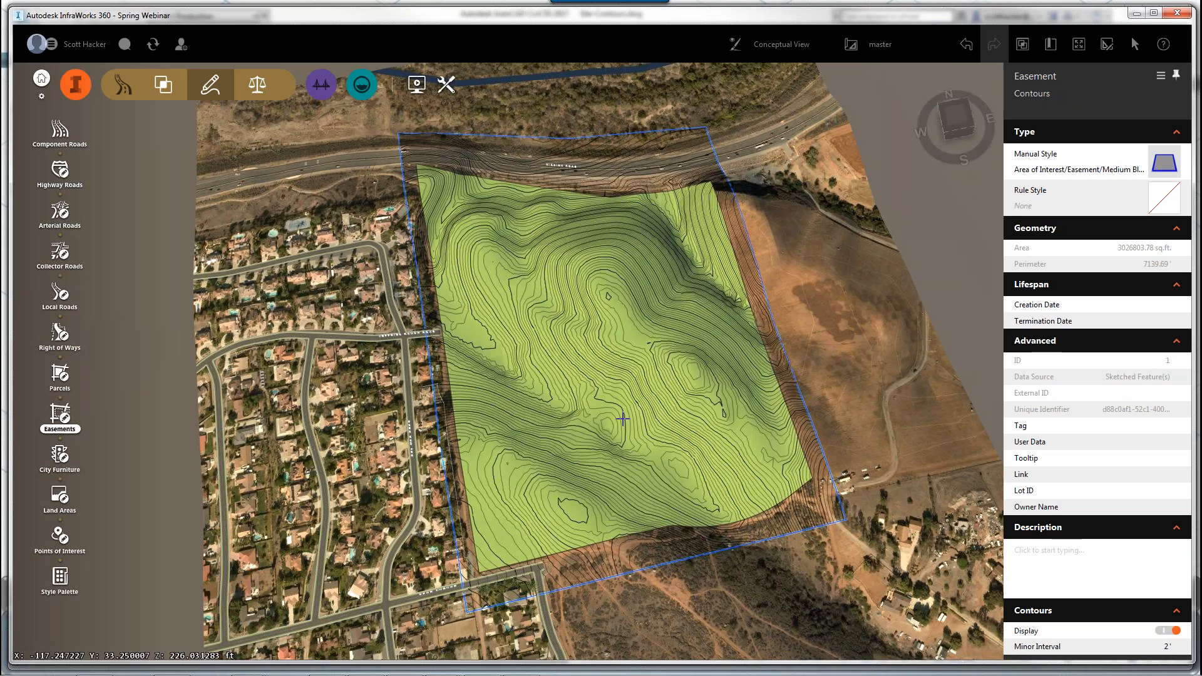
# Step: Set the easement's minor contour interval to 5', check the contours across the site, and deselect the easement
pyautogui.moveTo(622, 418); pyautogui.dragTo(675, 276)
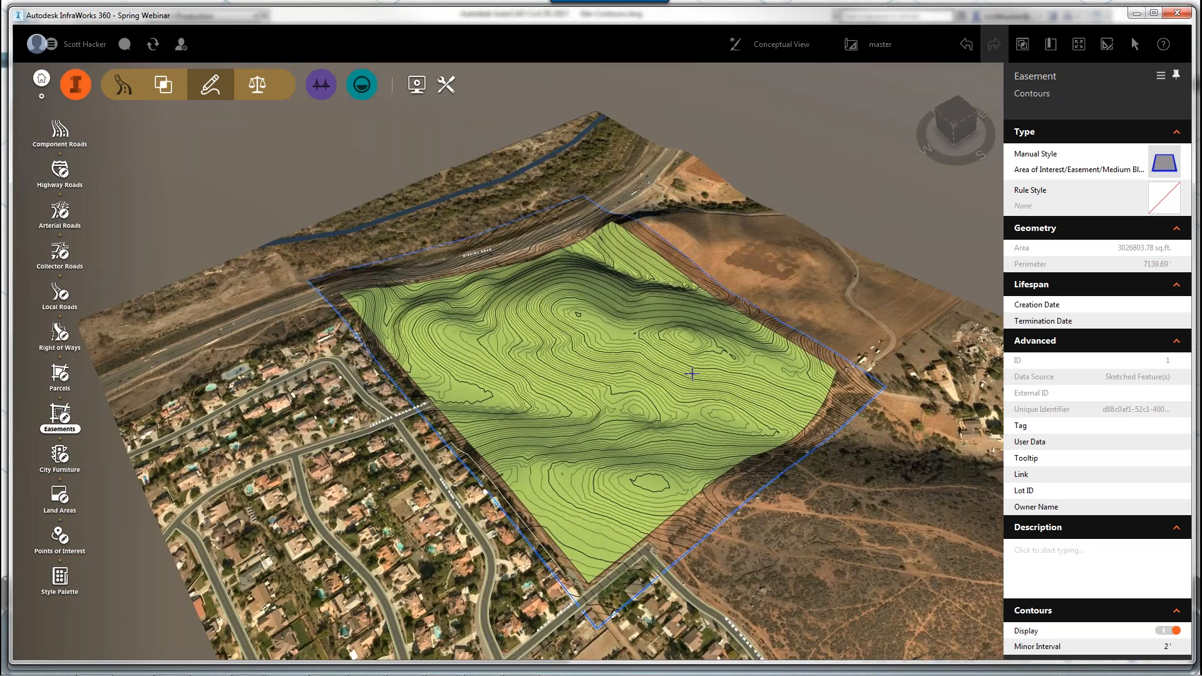
pyautogui.moveTo(692, 373)
pyautogui.mouseDown()
pyautogui.moveTo(603, 485)
pyautogui.moveTo(583, 535)
pyautogui.mouseUp()
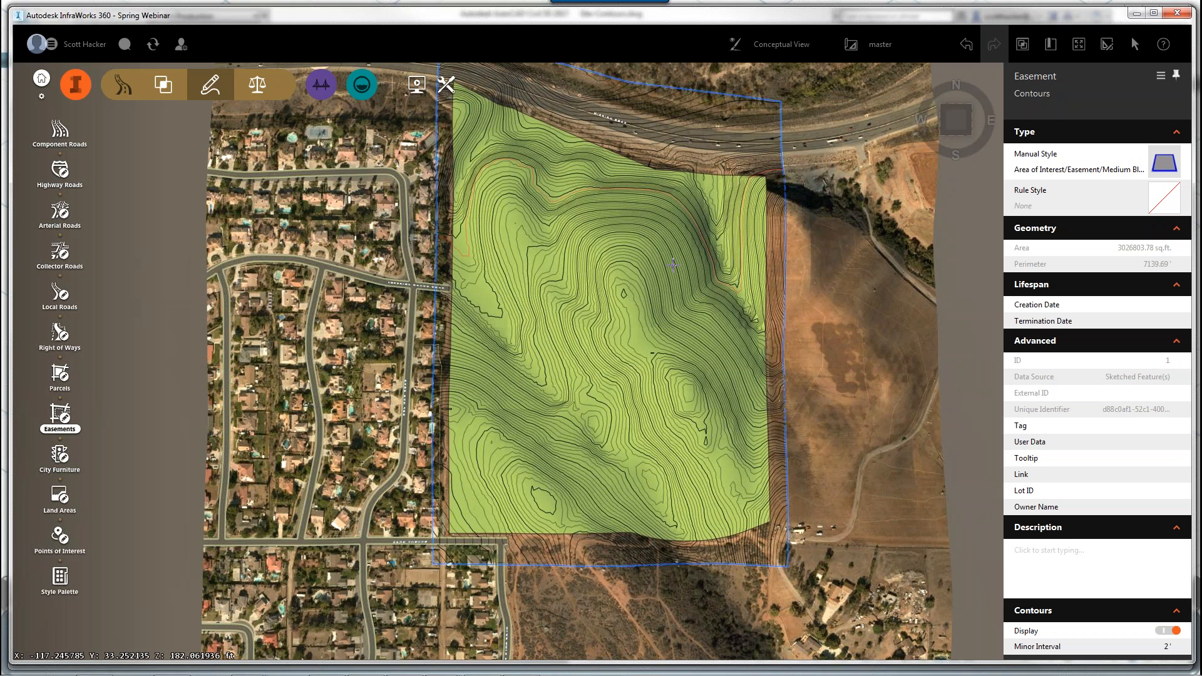
pyautogui.moveTo(672, 264); pyautogui.dragTo(665, 275, button='middle')
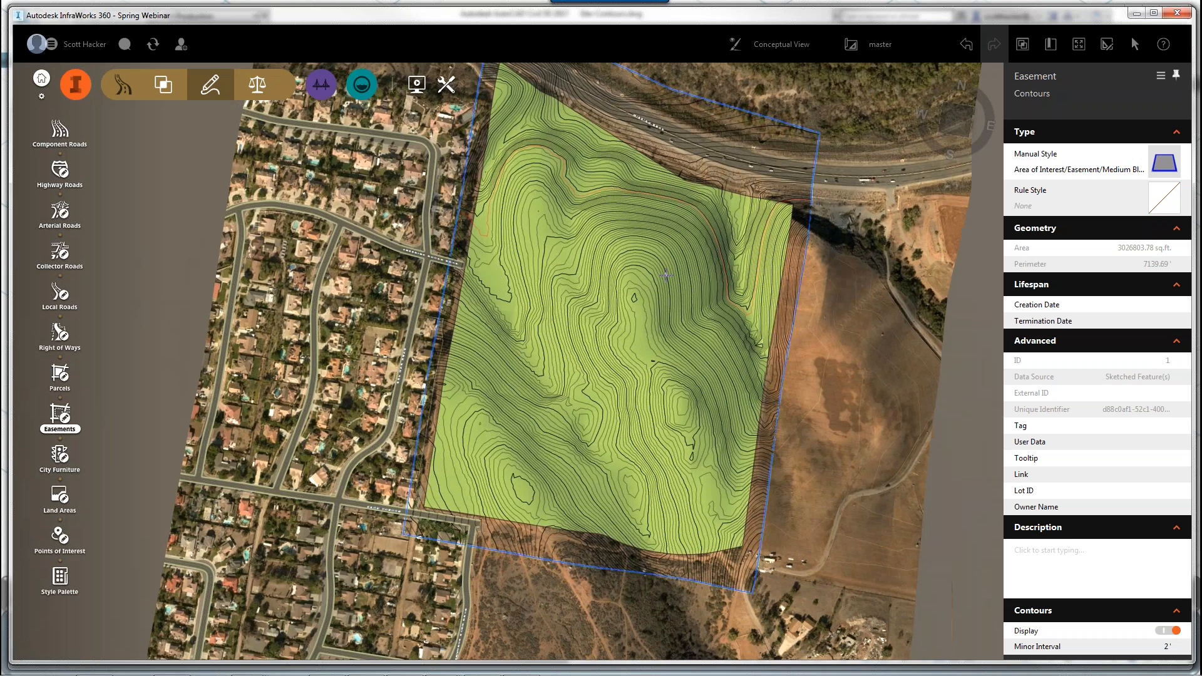
pyautogui.scroll(3, 666, 274)
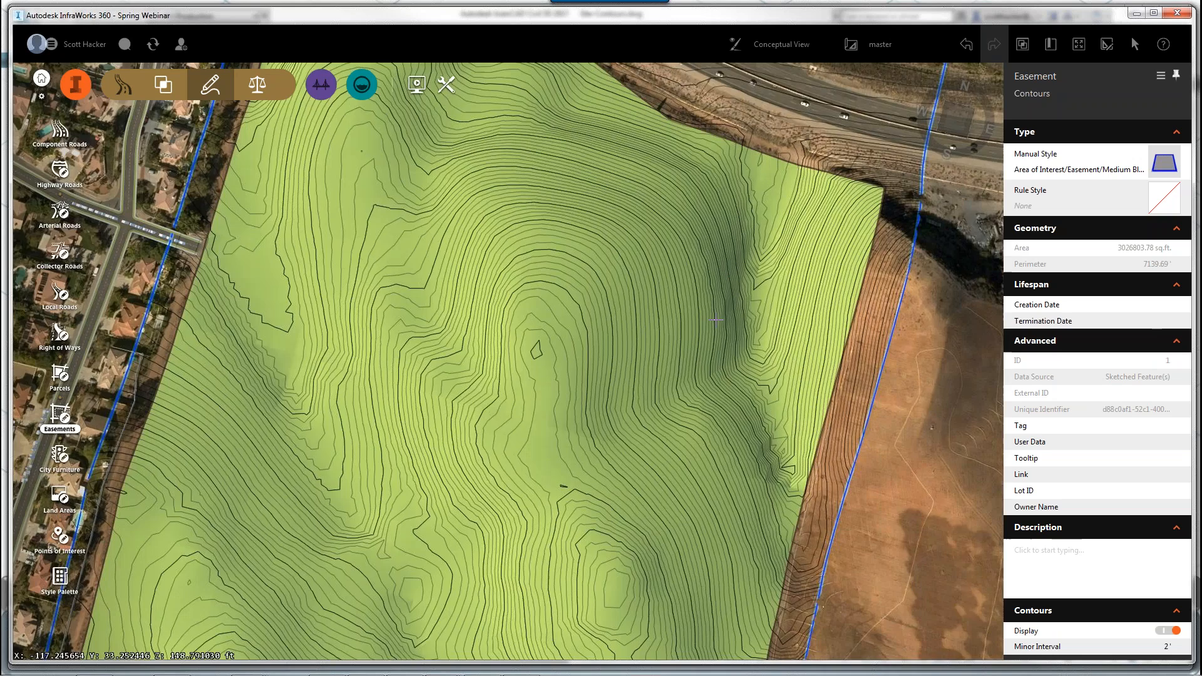
pyautogui.moveTo(715, 320); pyautogui.dragTo(1022, 579, button='middle')
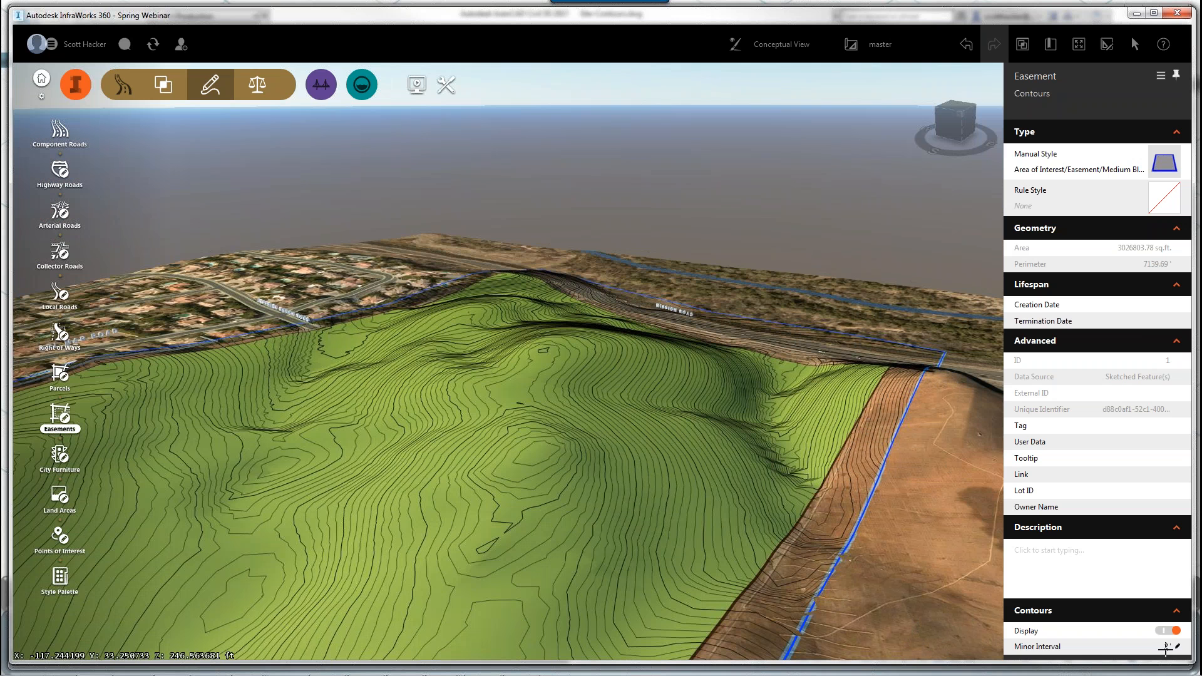
pyautogui.click(1177, 647)
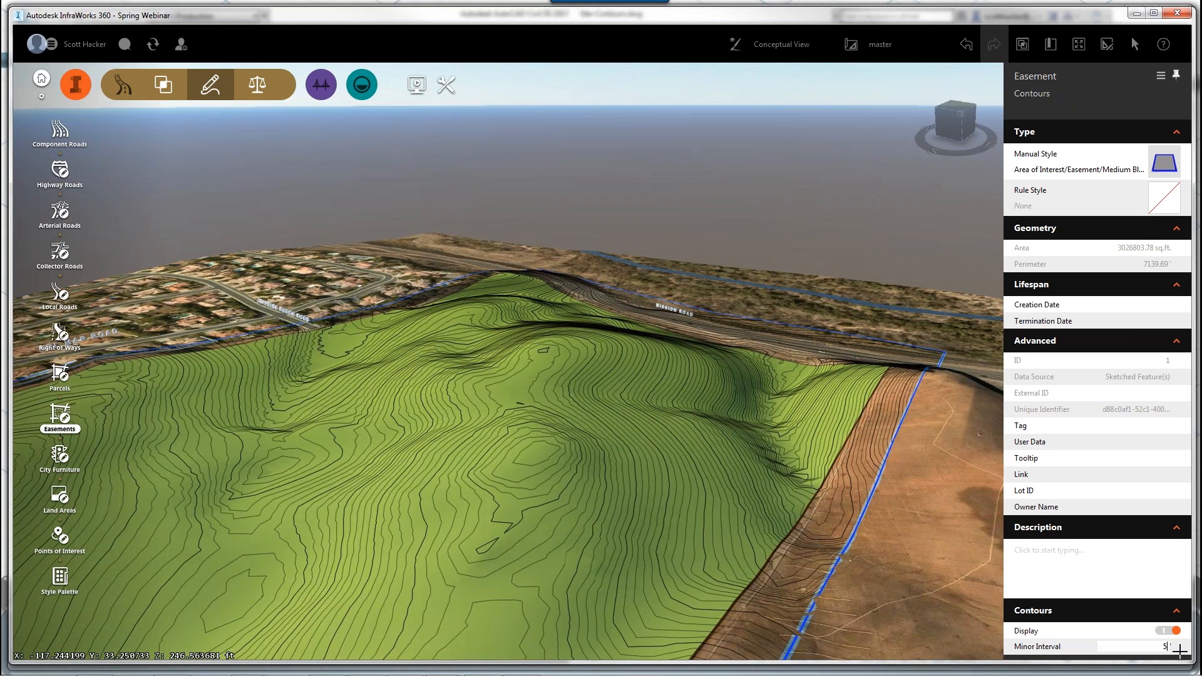
pyautogui.press('Return')
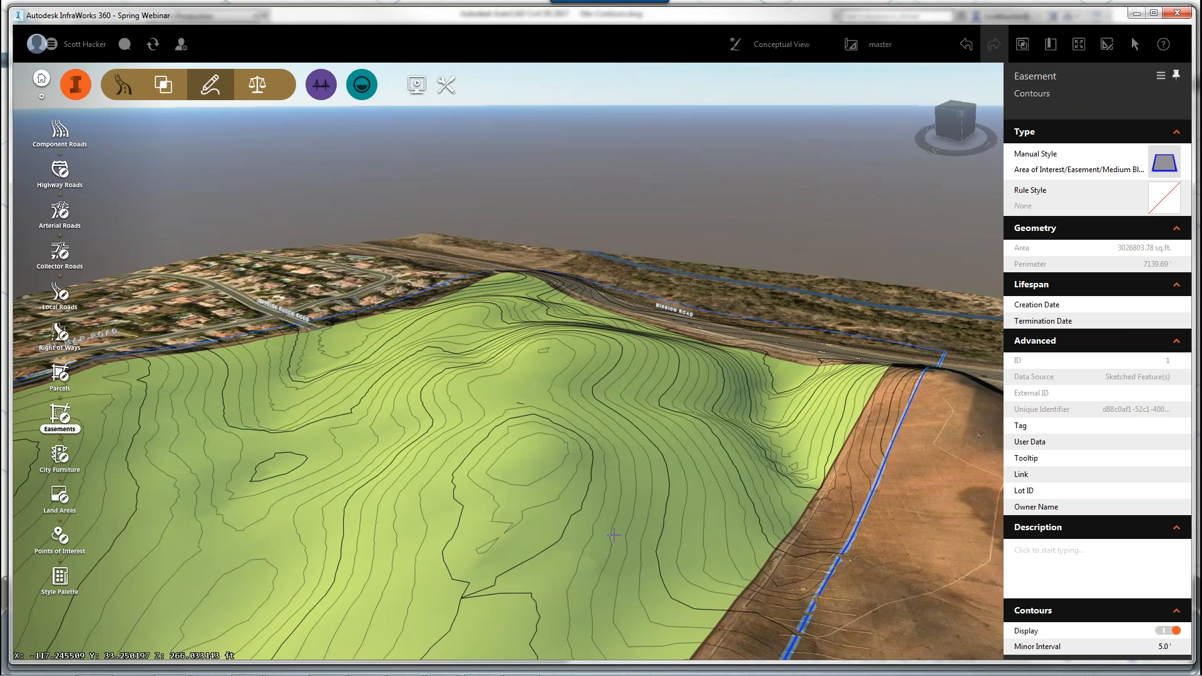
pyautogui.moveTo(614, 535); pyautogui.dragTo(605, 448, button='right')
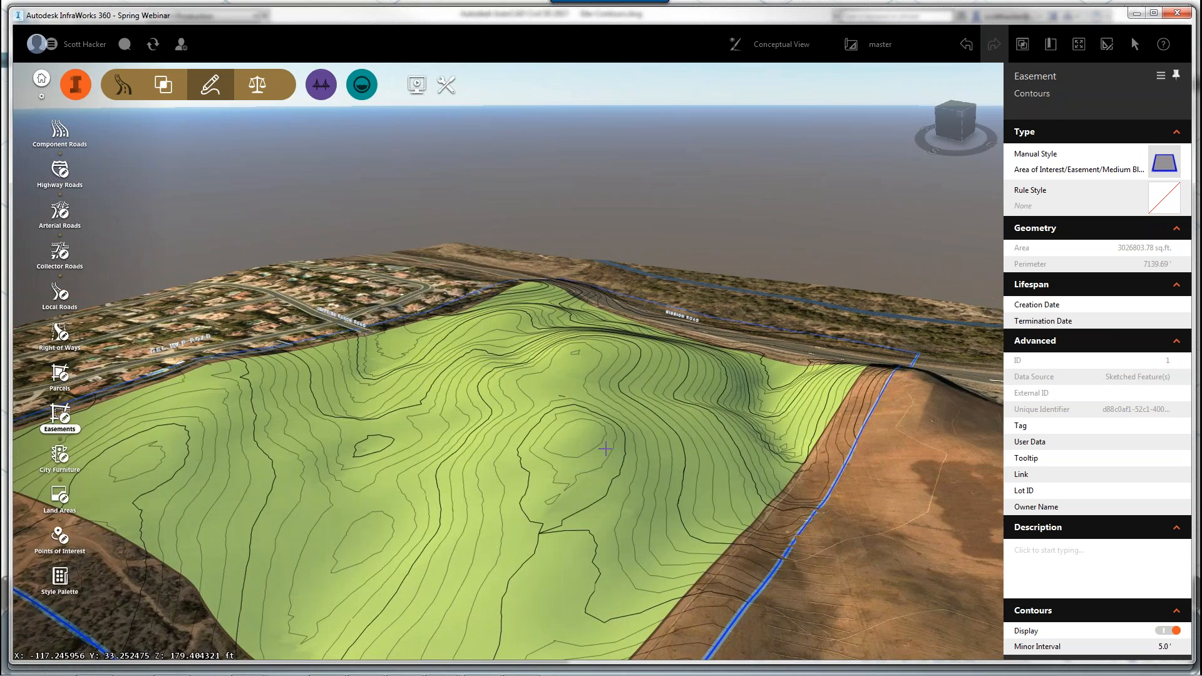
pyautogui.moveTo(605, 449); pyautogui.dragTo(663, 540, button='middle')
pyautogui.scroll(-3, 572, 393)
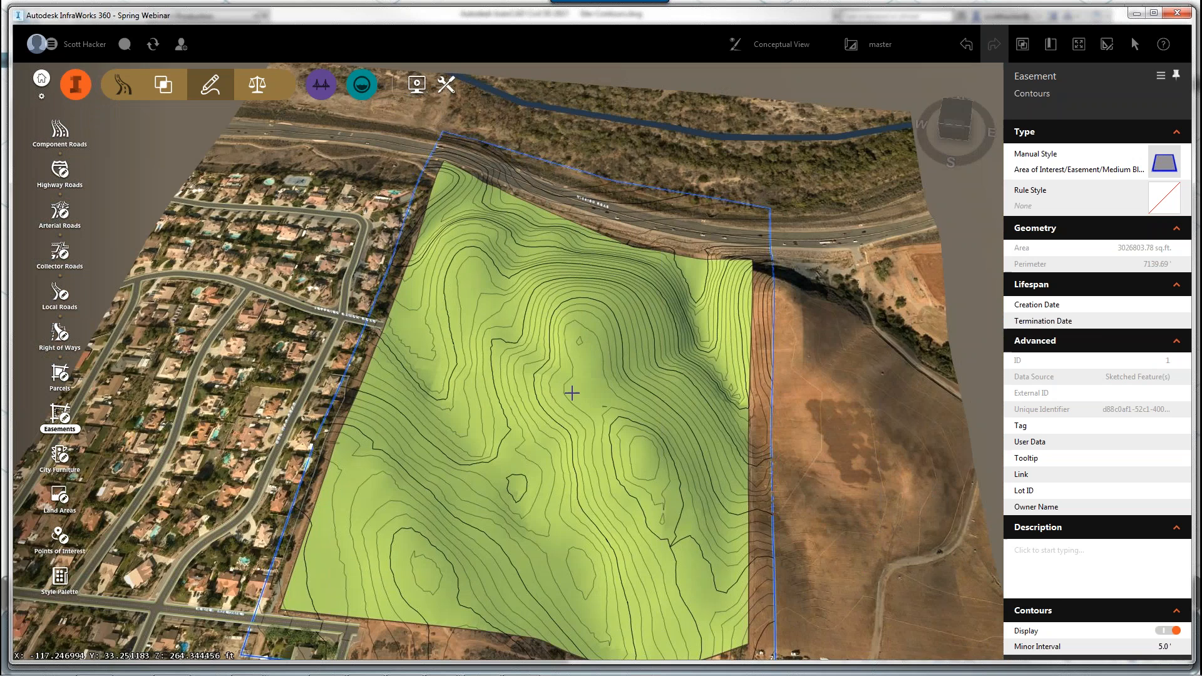
pyautogui.moveTo(572, 393); pyautogui.dragTo(601, 477, button='middle')
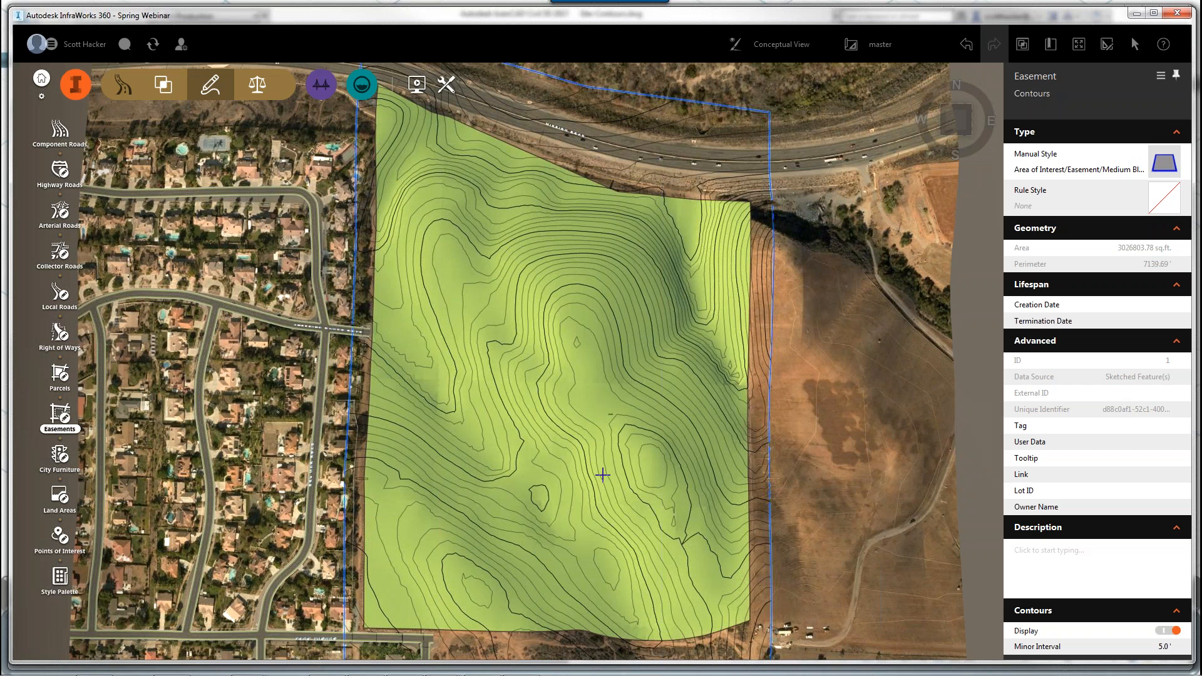
pyautogui.press('Escape')
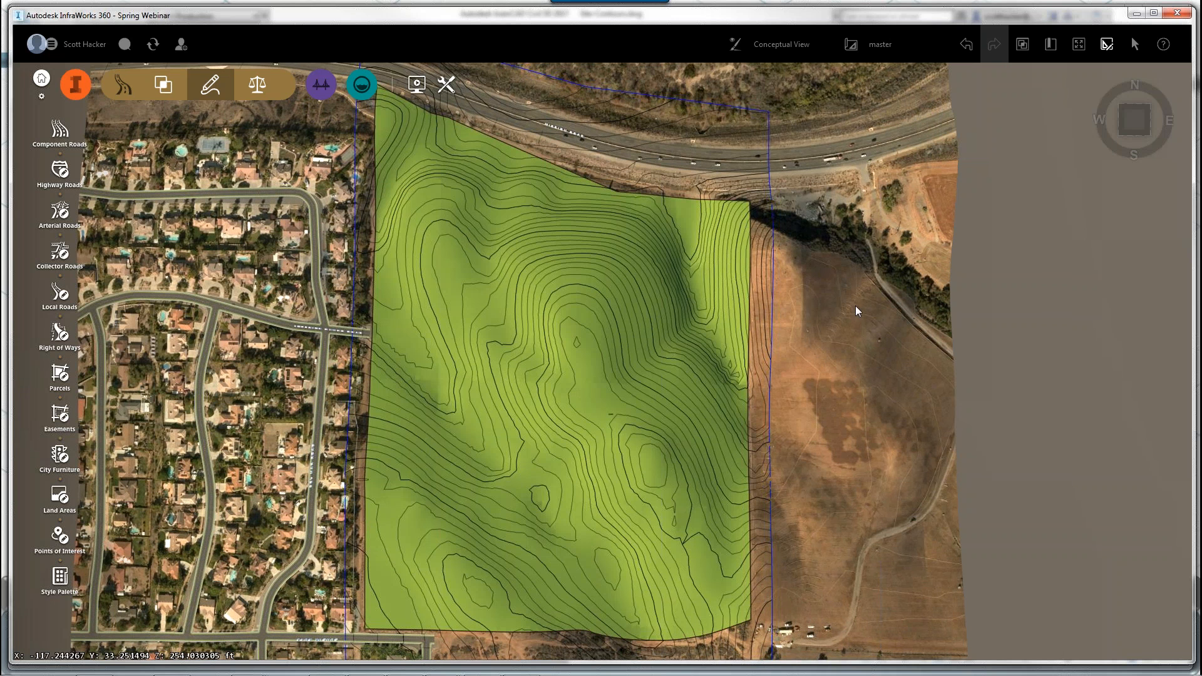
# Step: View the site in the Surface proposal and return to the master proposal
pyautogui.click(880, 47)
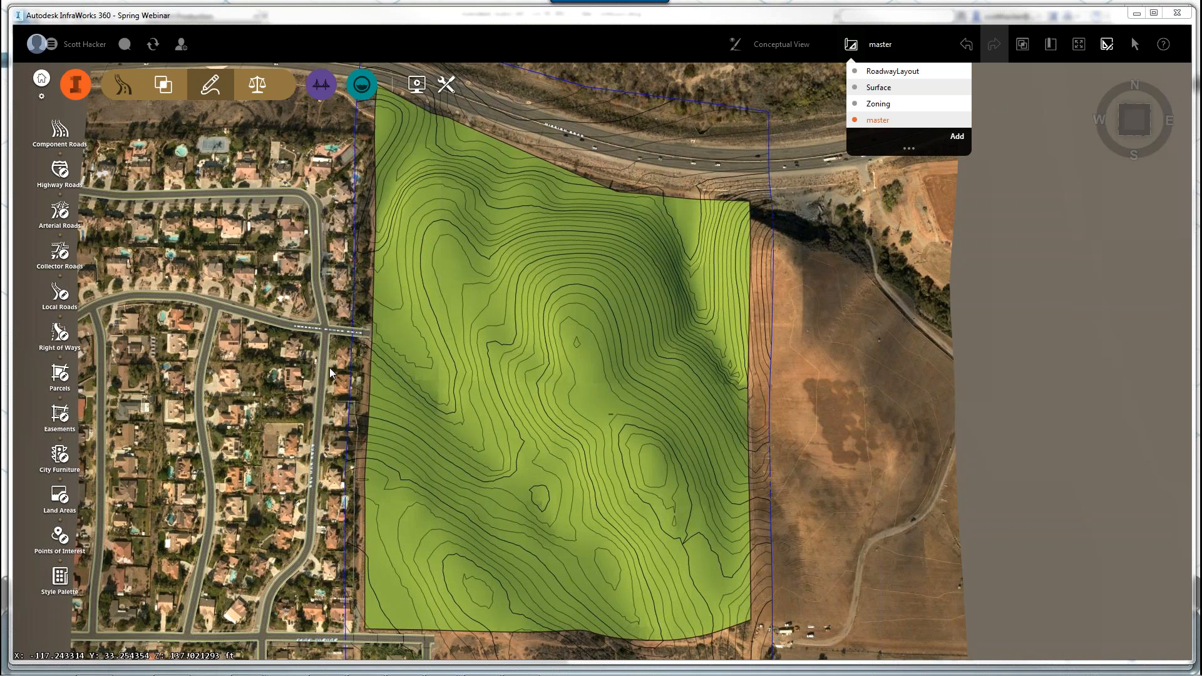
pyautogui.click(879, 89)
pyautogui.click(877, 89)
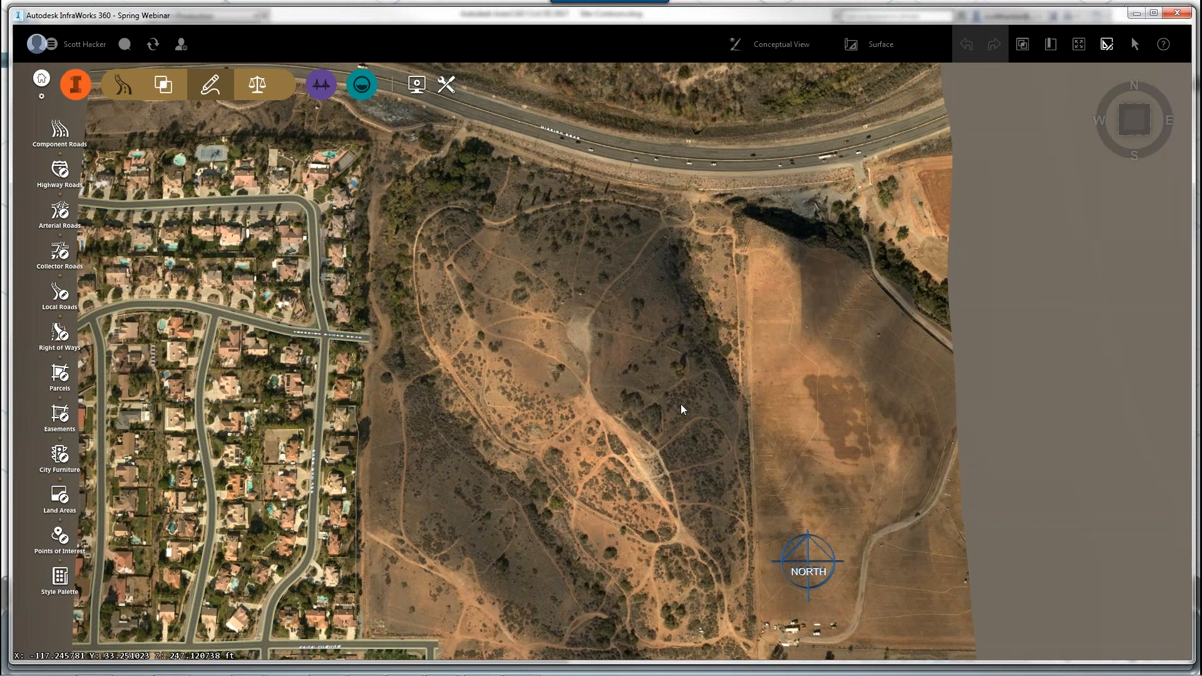
pyautogui.scroll(-1, 676, 314)
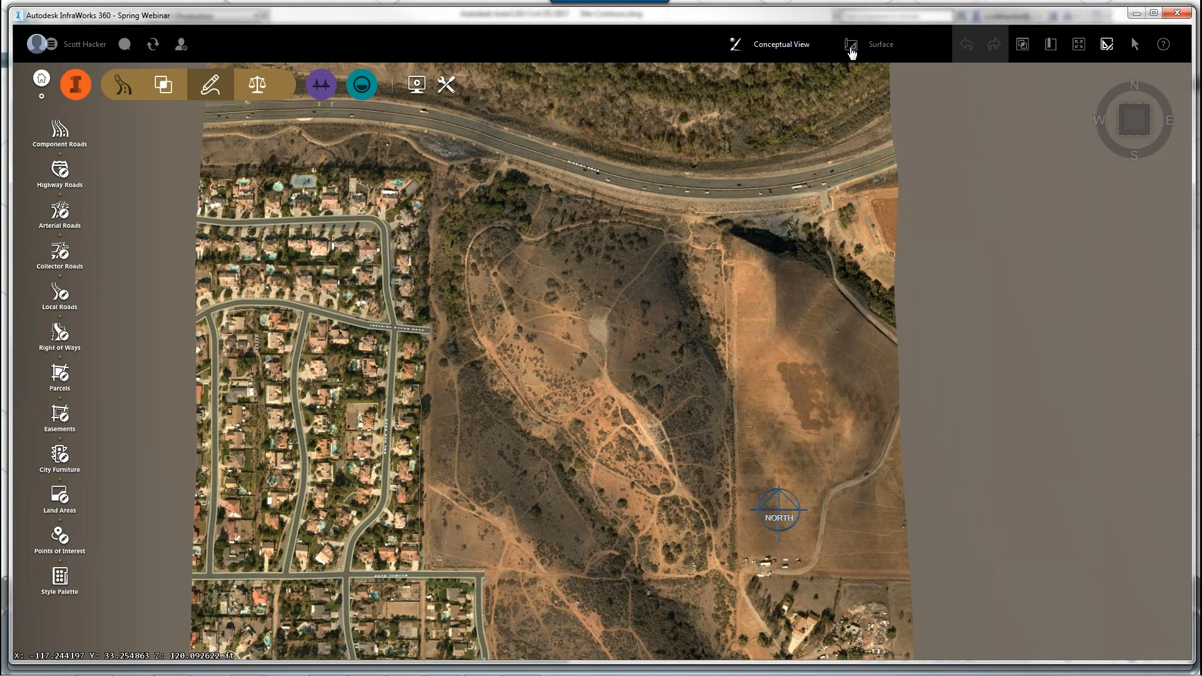
pyautogui.click(881, 45)
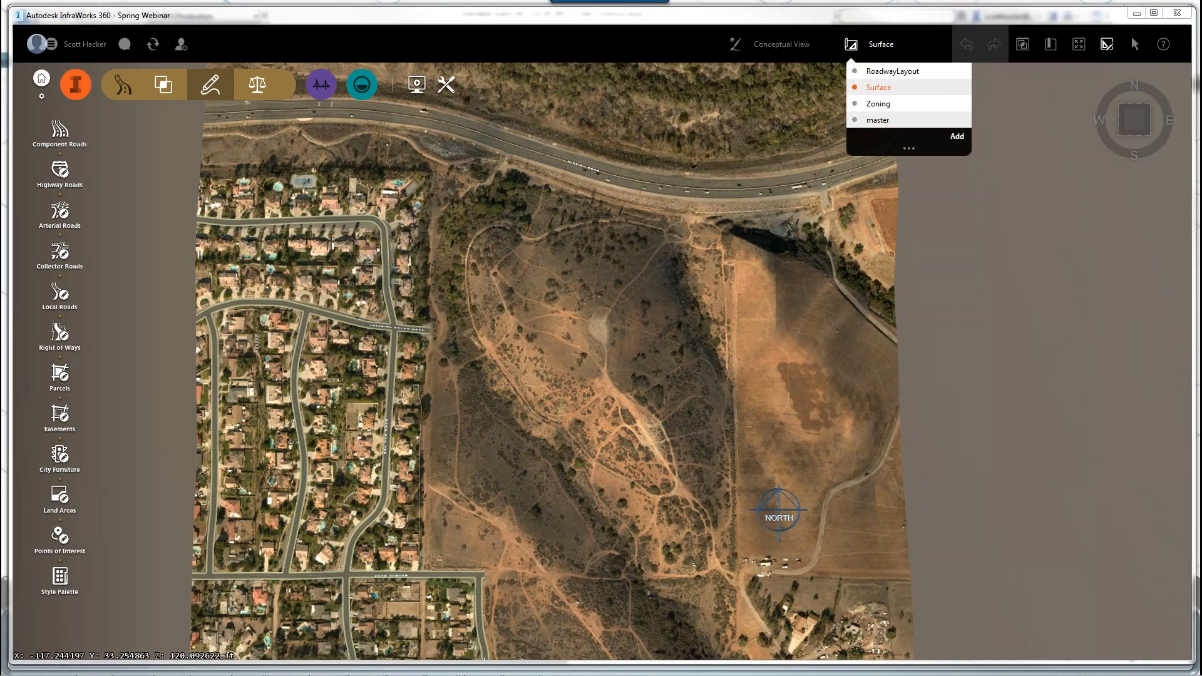
pyautogui.click(707, 111)
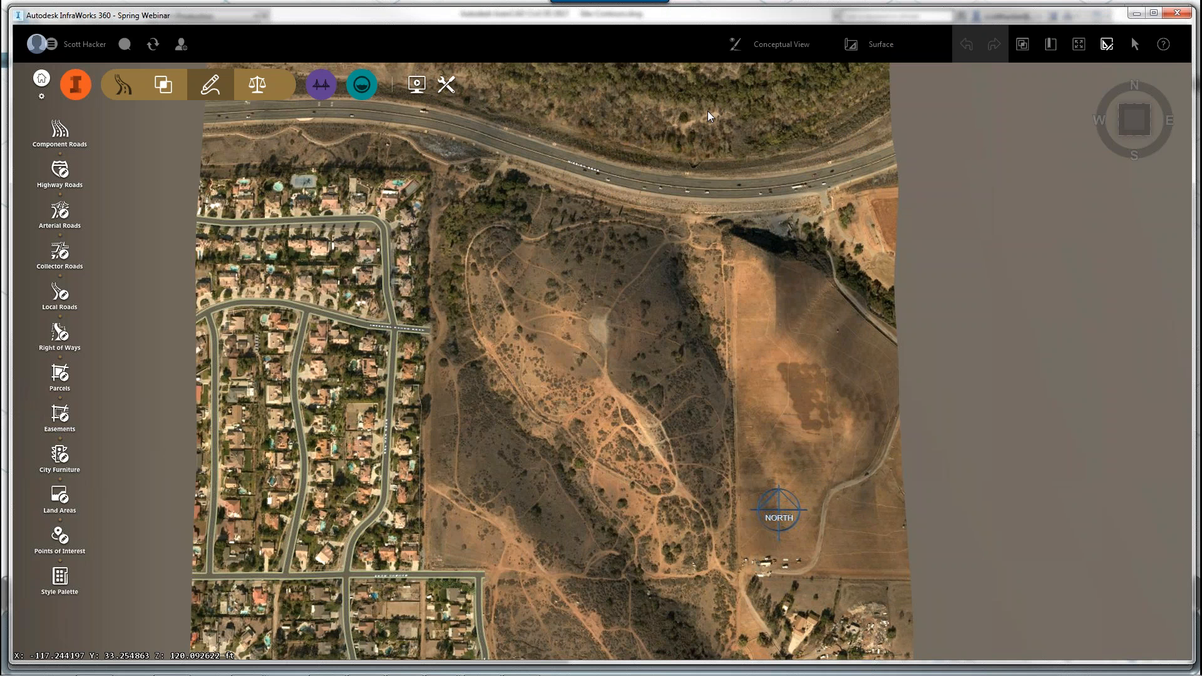
pyautogui.click(879, 47)
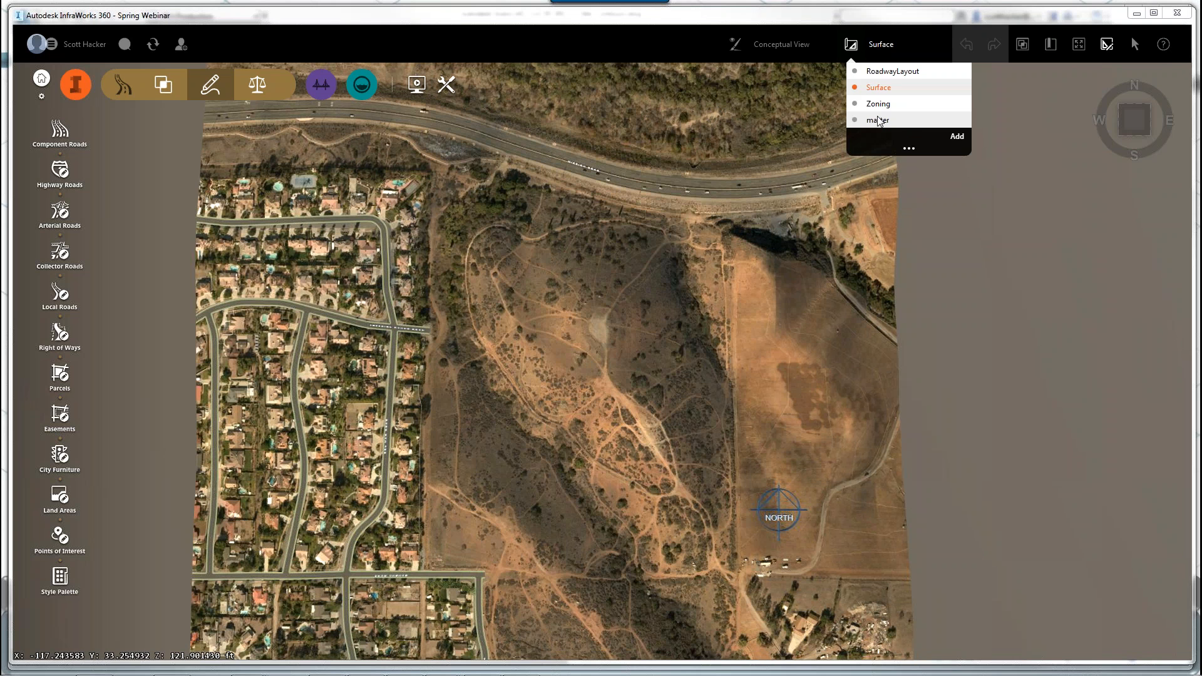
pyautogui.click(876, 120)
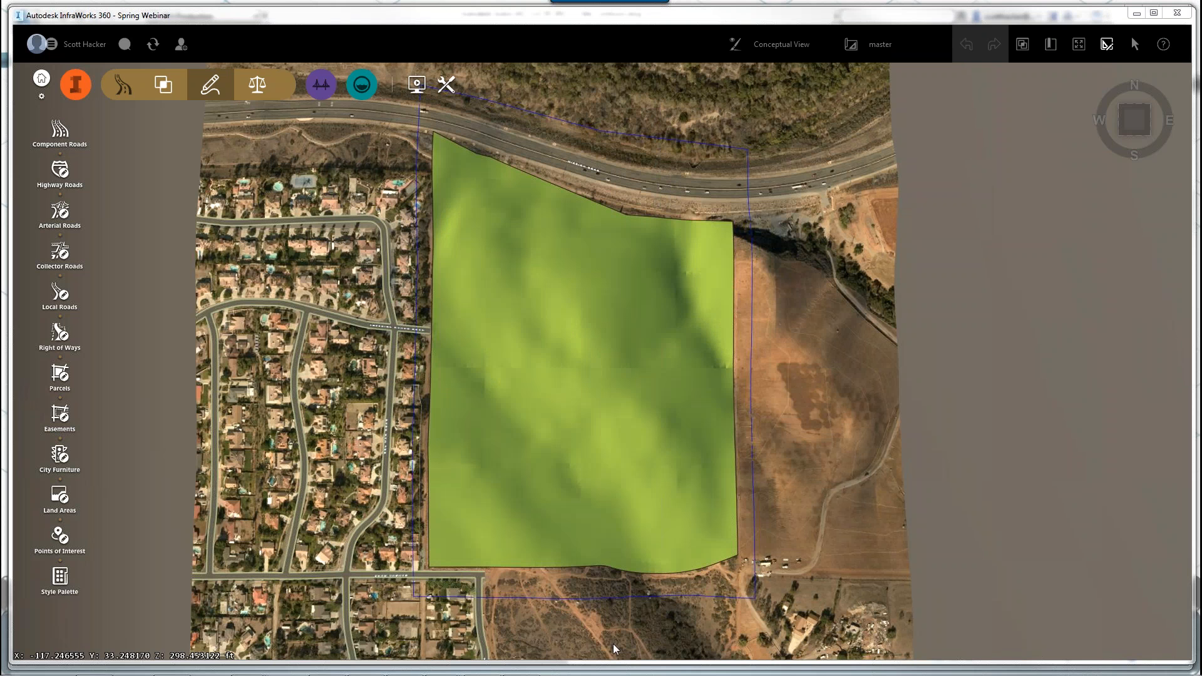
# Step: Switch to the Site-Parcels drawing in AutoCAD Civil 3D and examine the parcels, their lot labels and zoning labels across the site
pyautogui.moveTo(582, 673)
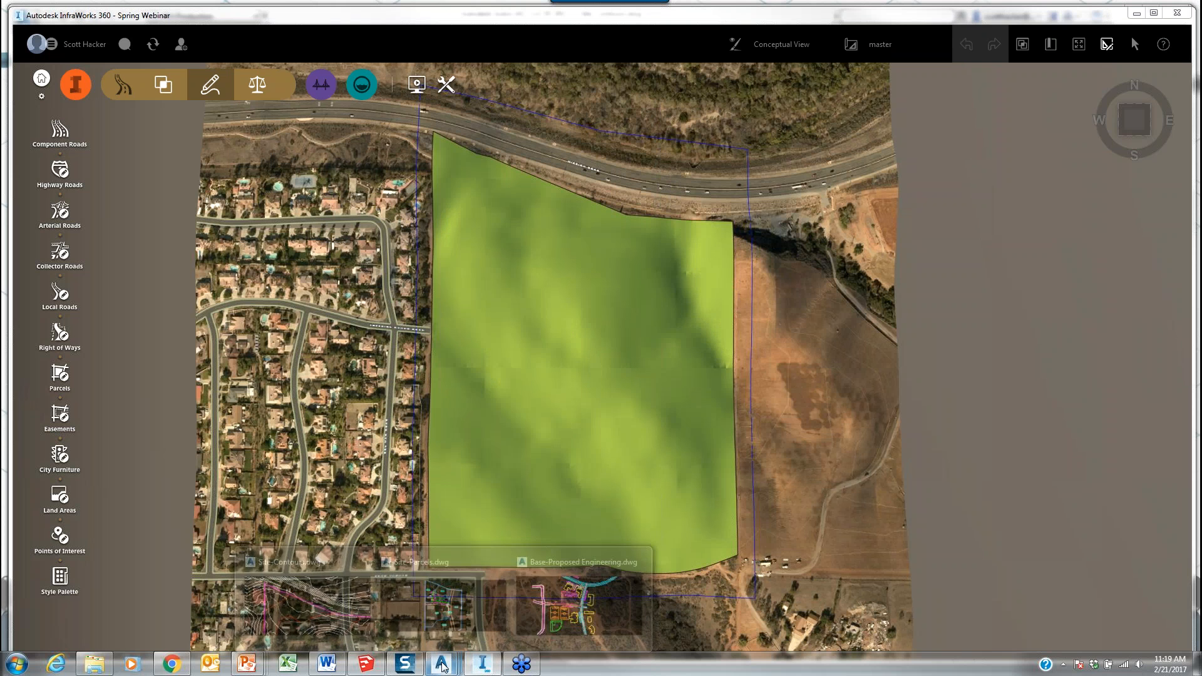
pyautogui.click(516, 510)
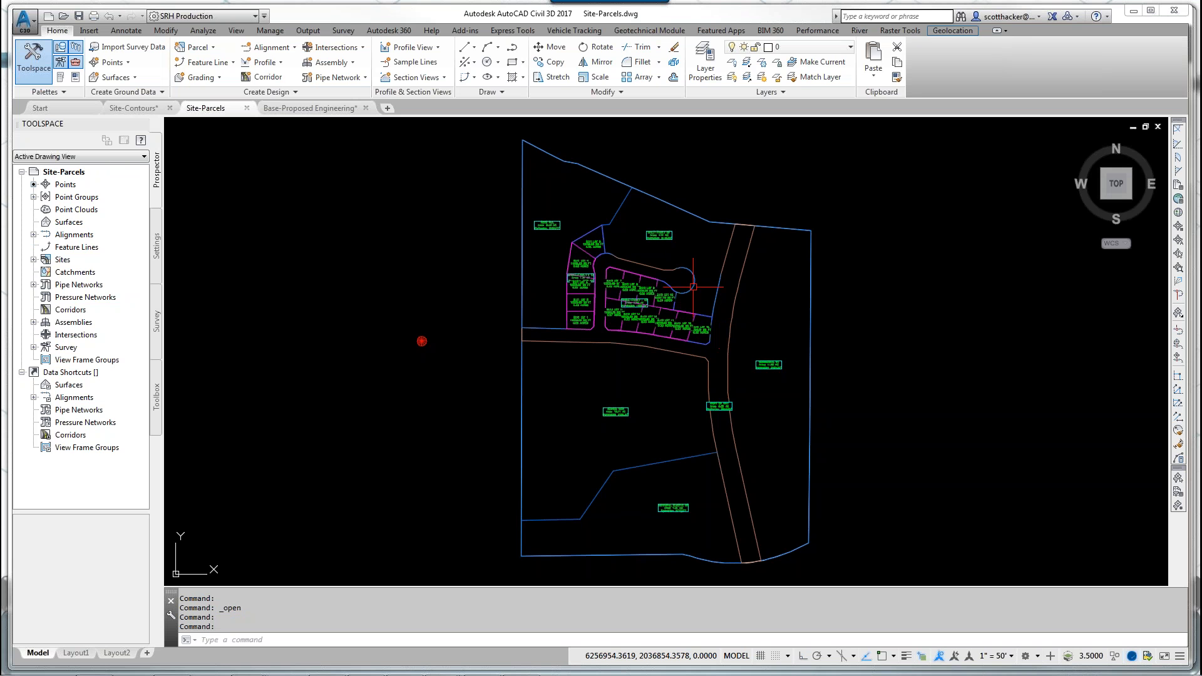
pyautogui.scroll(8, 555, 225)
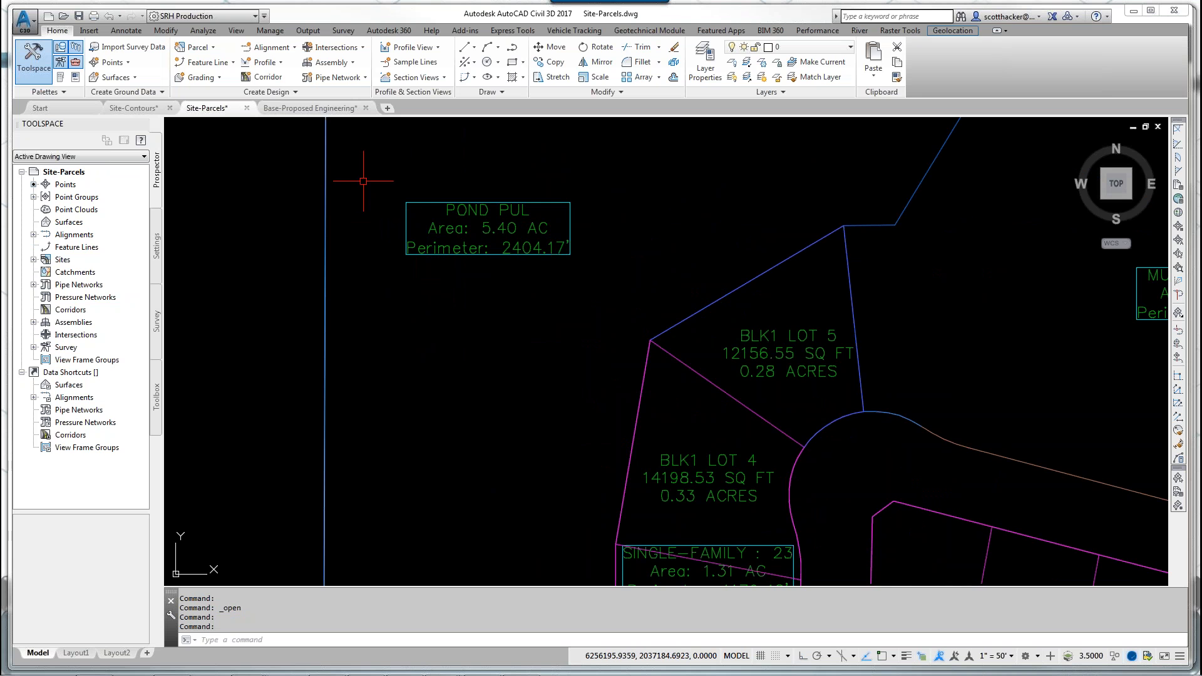
pyautogui.scroll(-4, 367, 168)
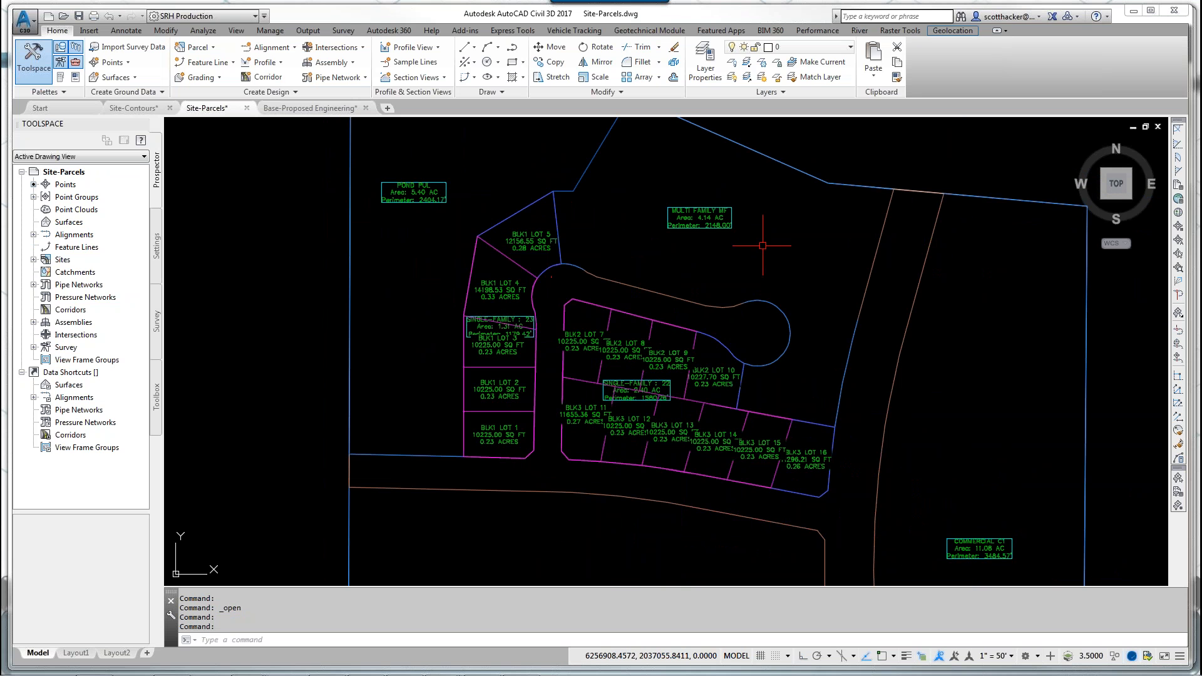
pyautogui.scroll(-4, 498, 183)
pyautogui.scroll(6, 676, 346)
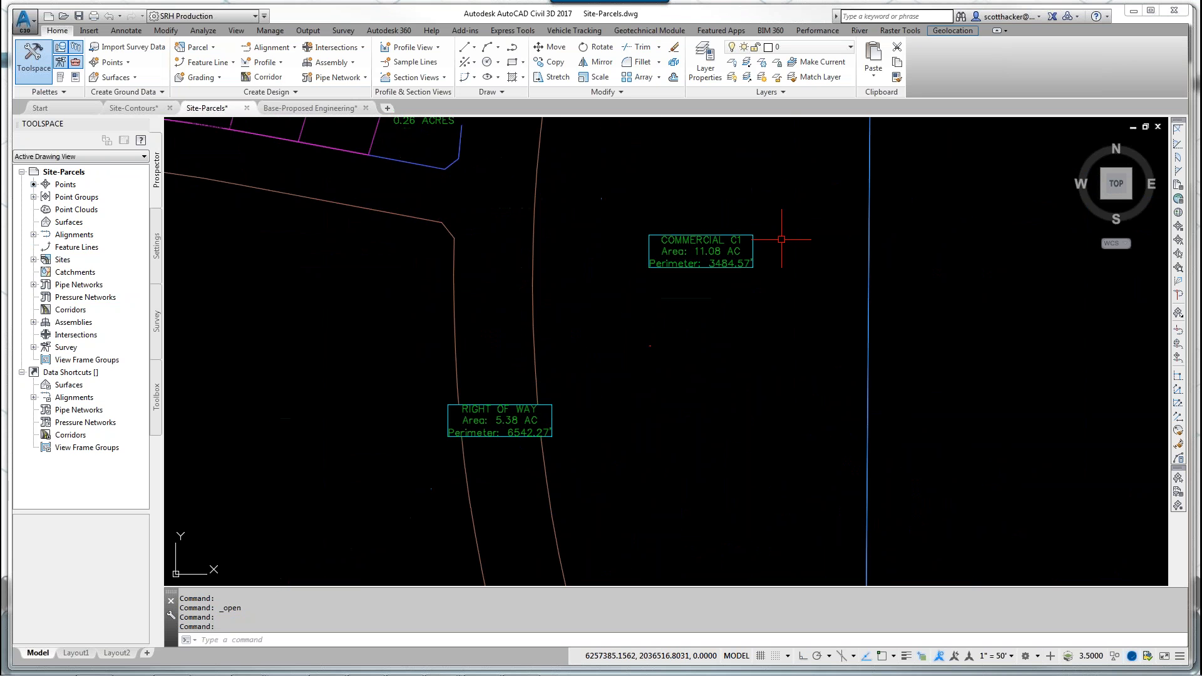
pyautogui.scroll(-2, 758, 360)
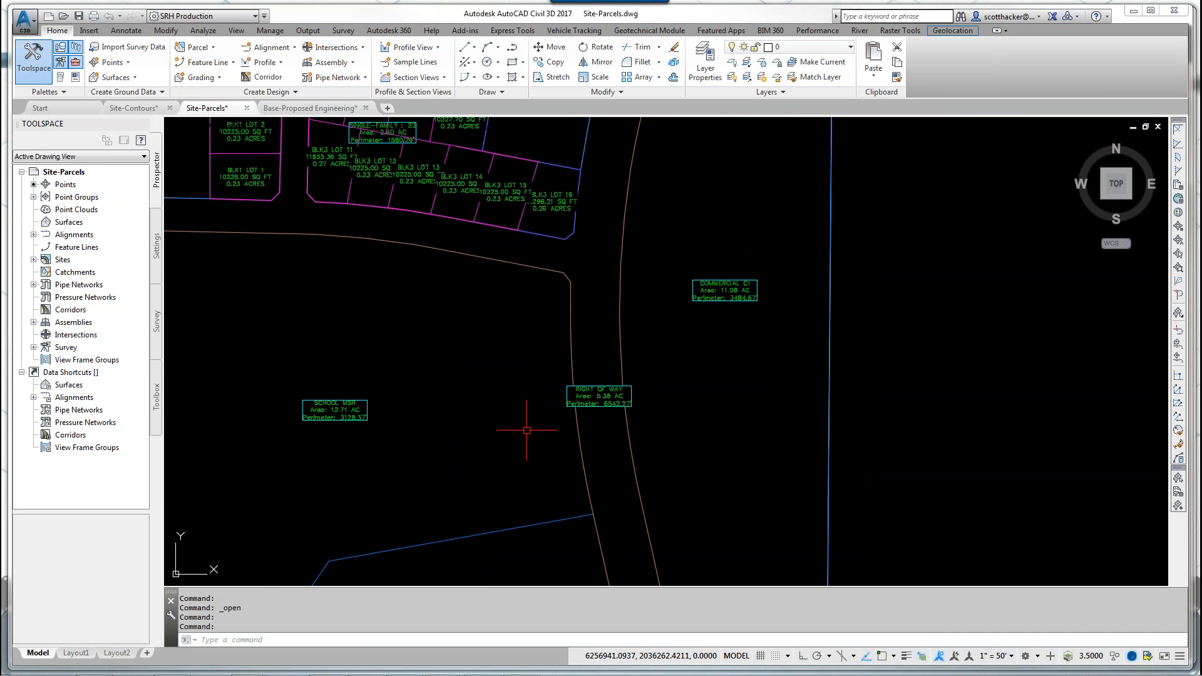
pyautogui.moveTo(534, 421); pyautogui.dragTo(715, 240, button='middle')
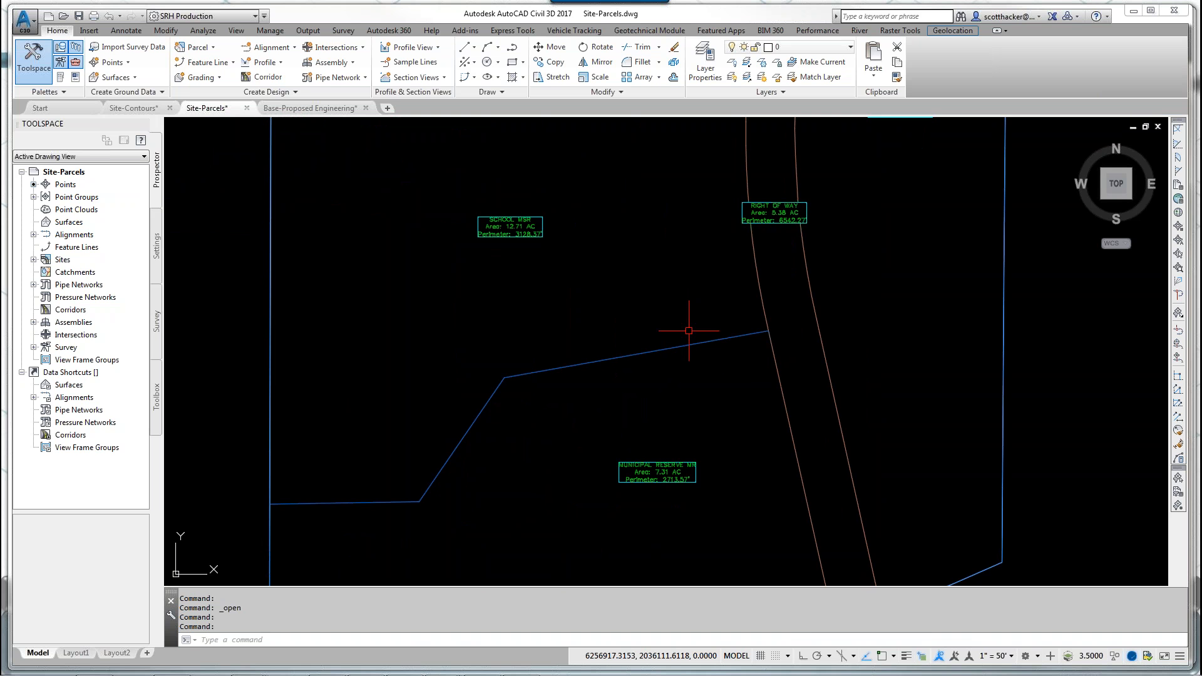
pyautogui.scroll(-8, 688, 330)
pyautogui.scroll(5, 537, 326)
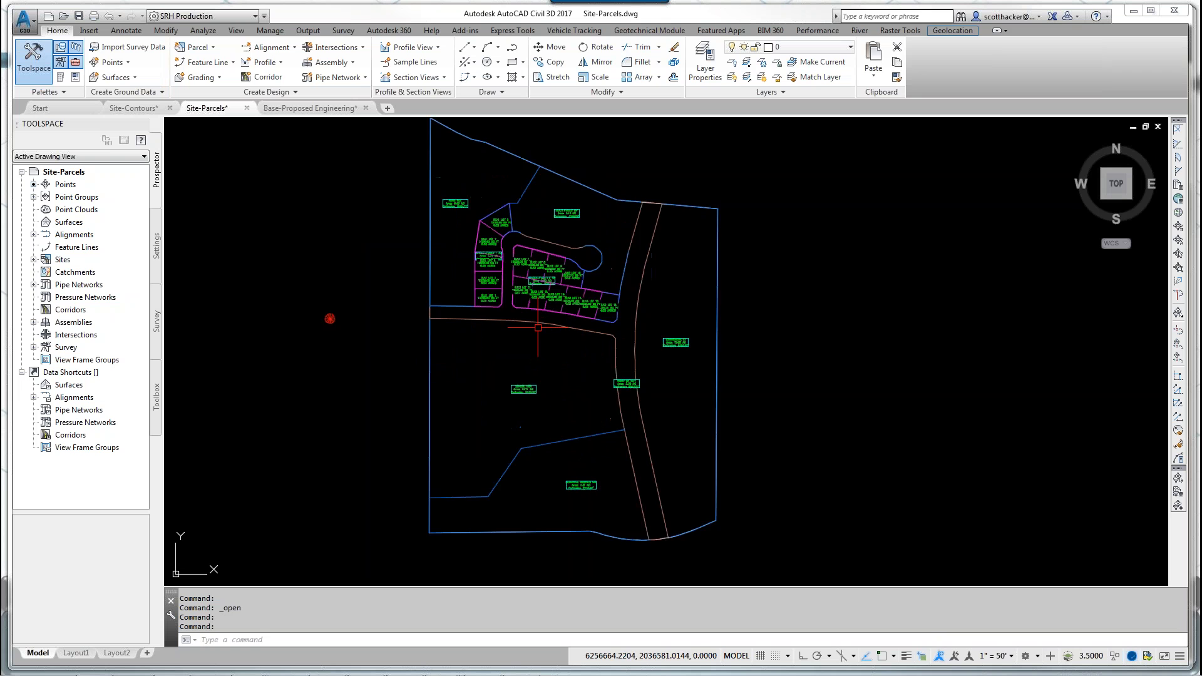
pyautogui.scroll(-2, 537, 326)
pyautogui.scroll(-1, 548, 310)
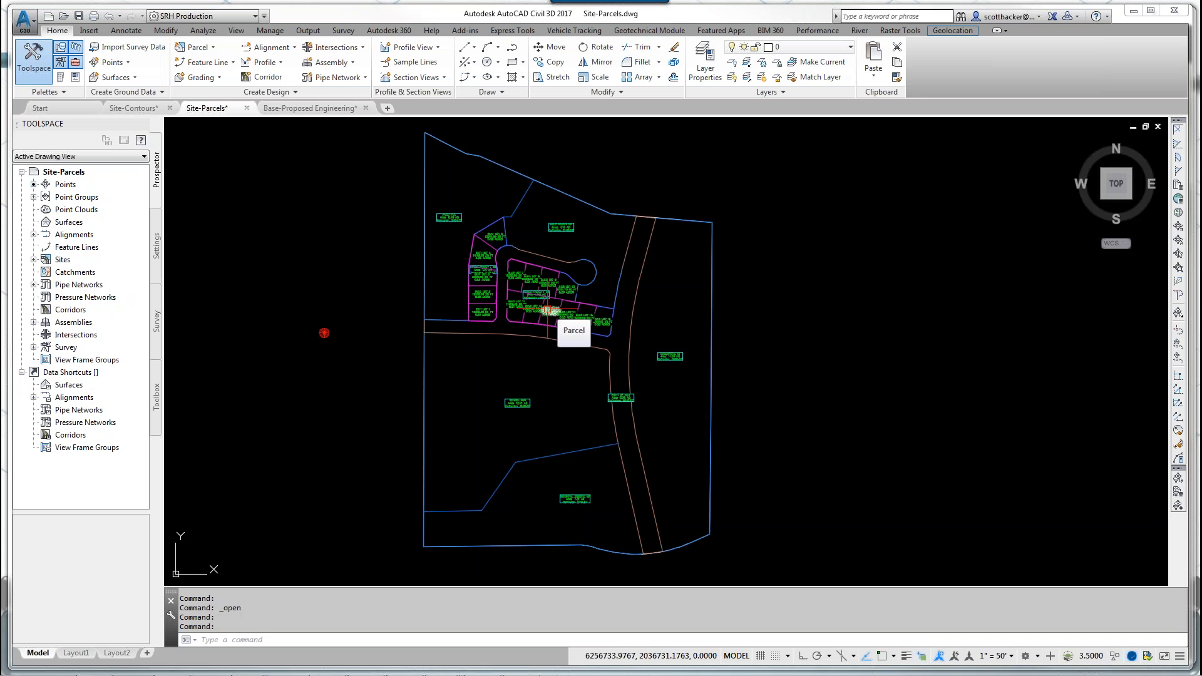
# Step: Try to export the Civil objects to SDF, replacing the existing parcels.sdf in the SDFs folder
pyautogui.click(308, 30)
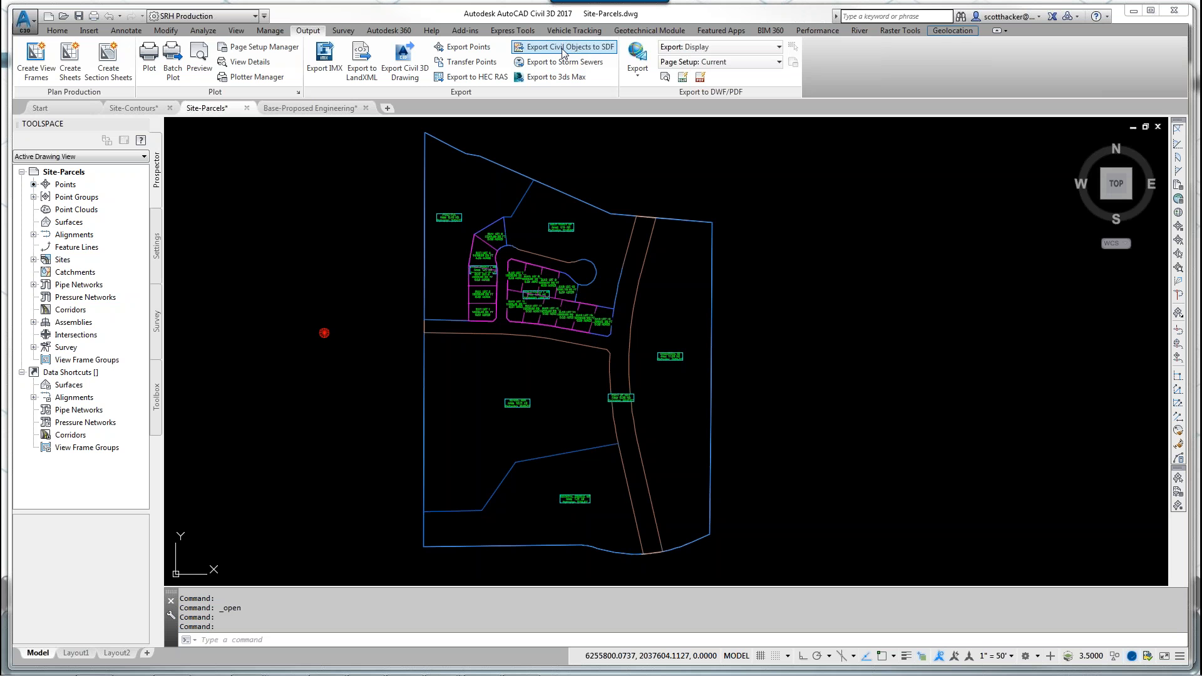
pyautogui.click(564, 54)
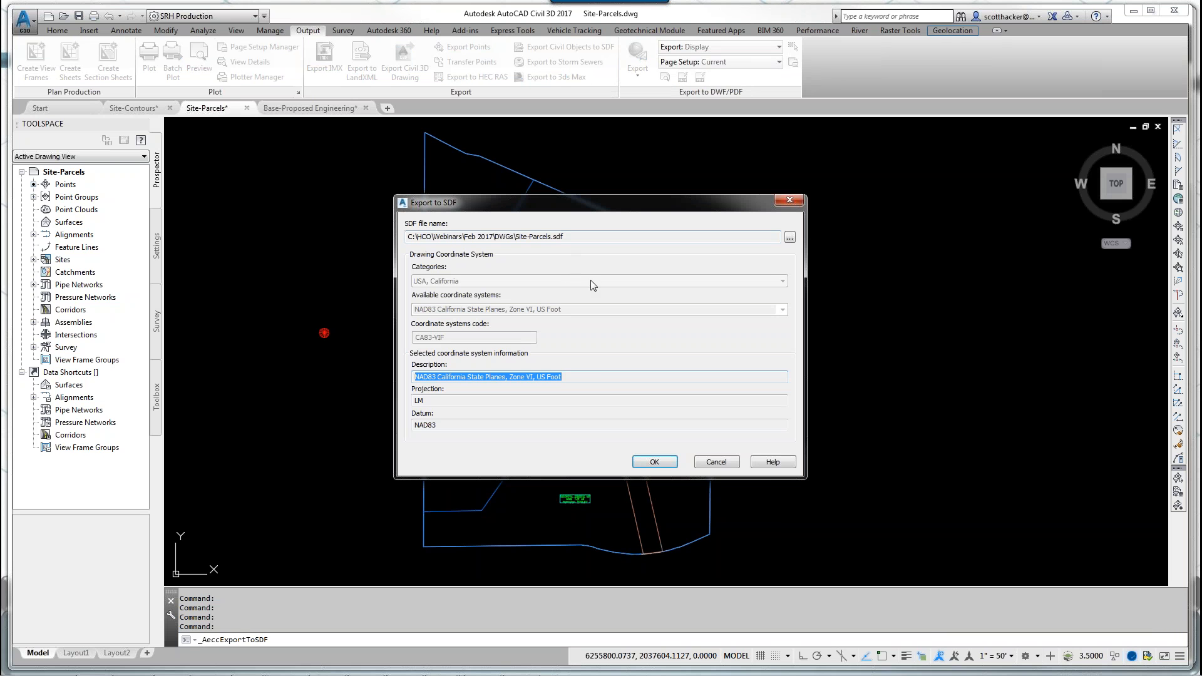
pyautogui.click(790, 239)
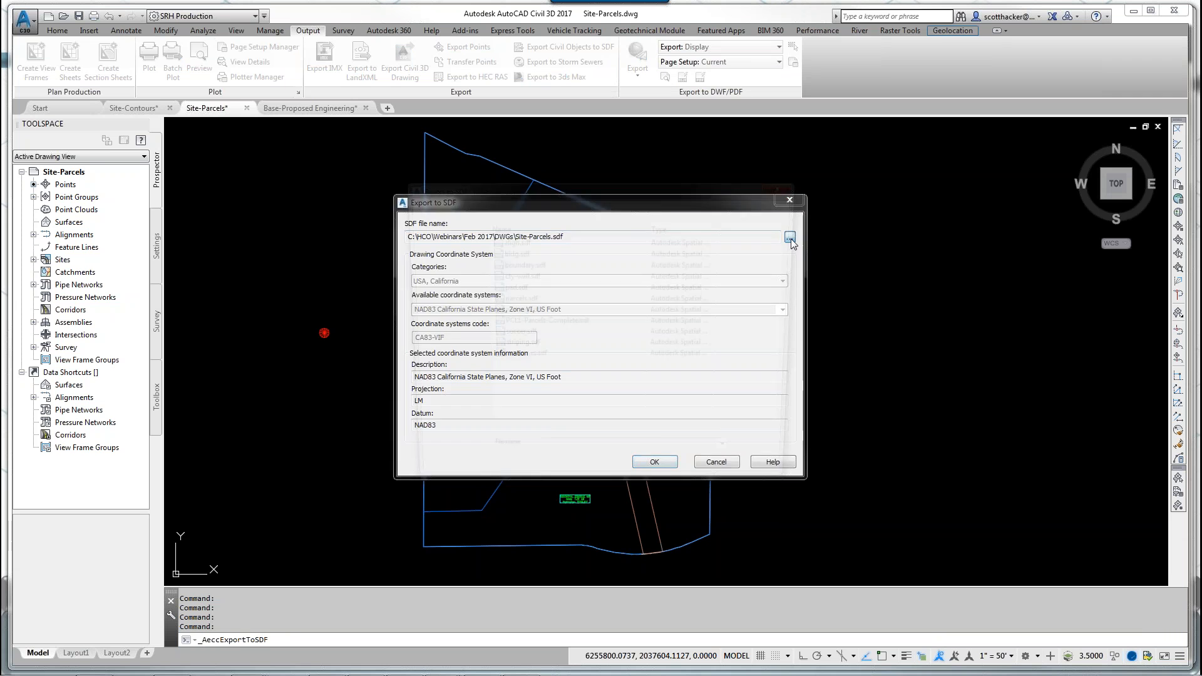
pyautogui.click(525, 300)
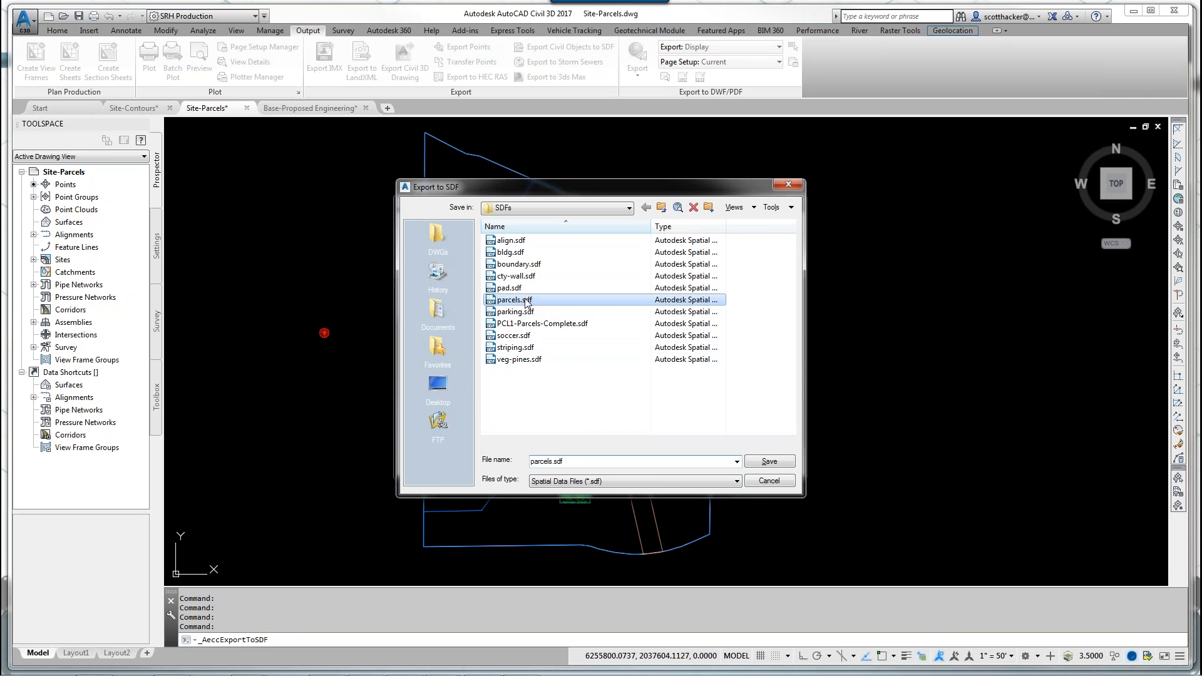
pyautogui.click(755, 463)
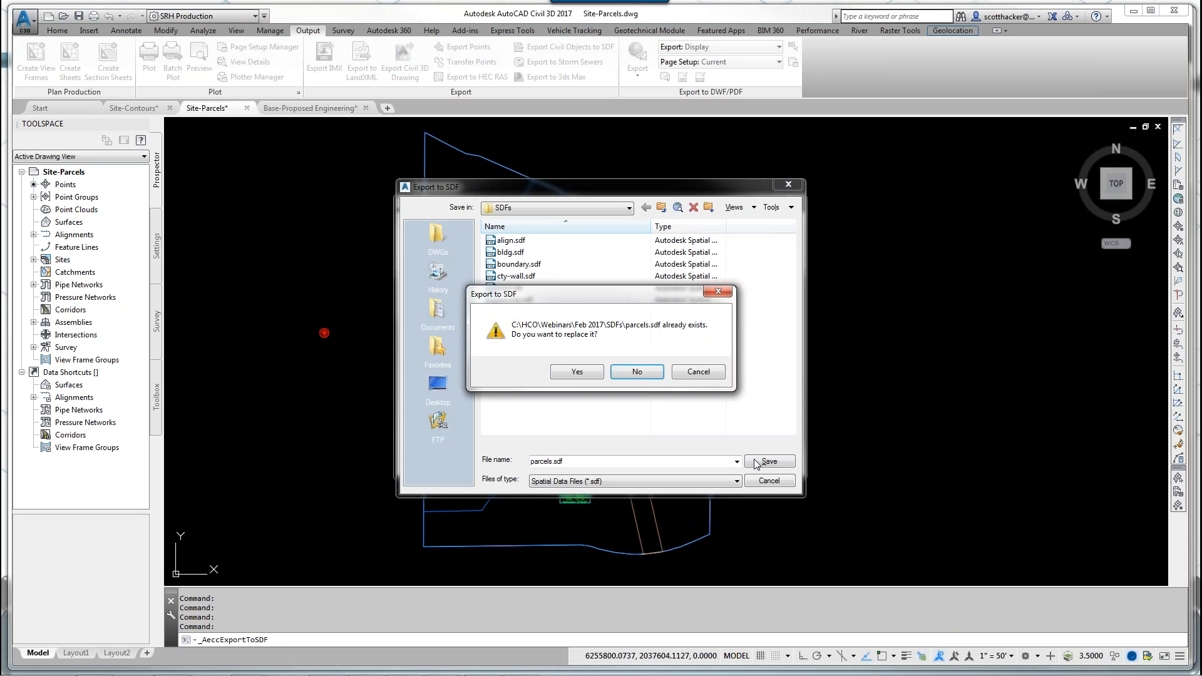
pyautogui.click(583, 376)
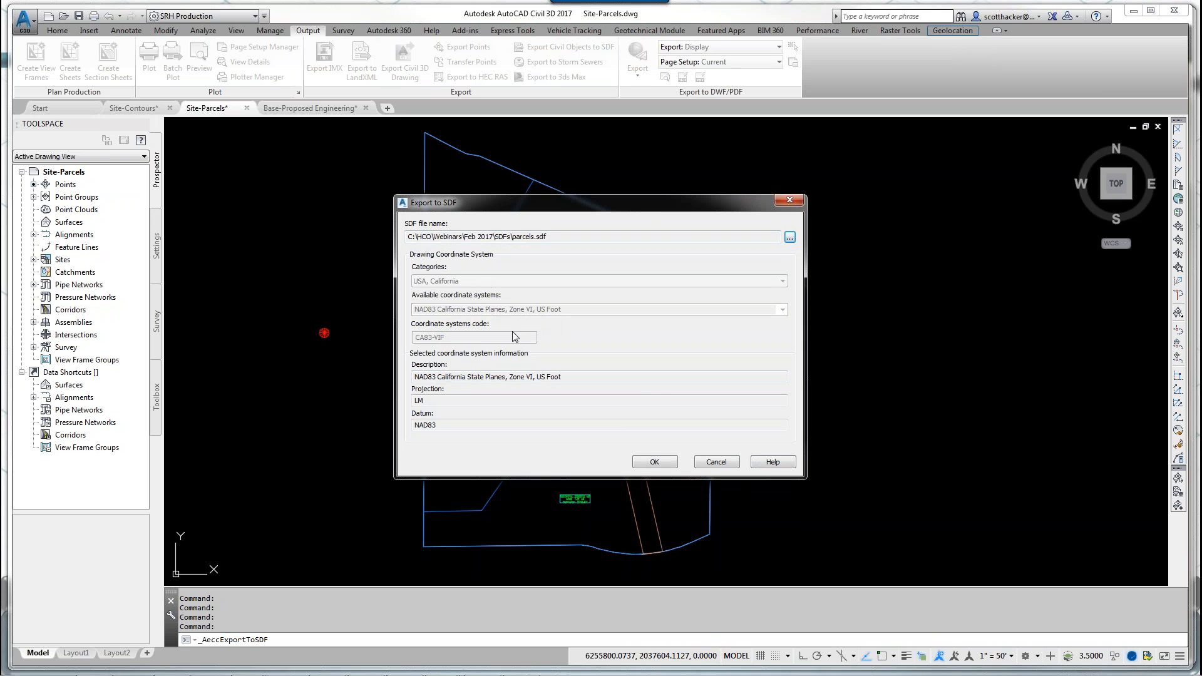
pyautogui.click(654, 462)
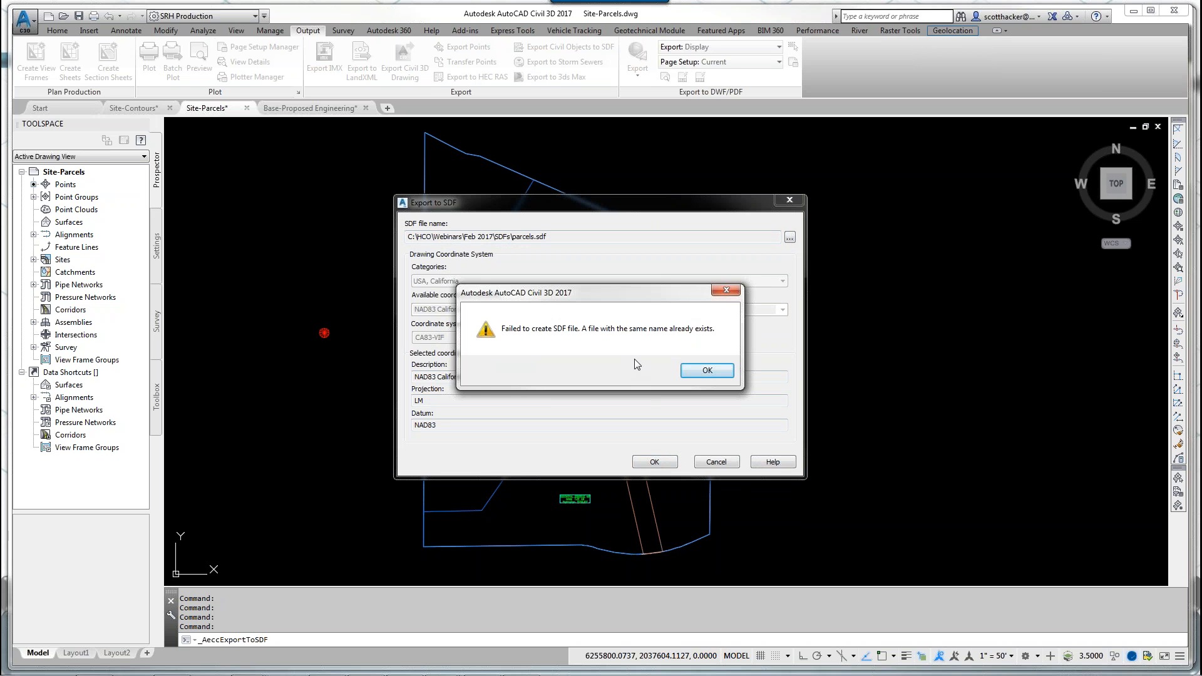
pyautogui.click(707, 370)
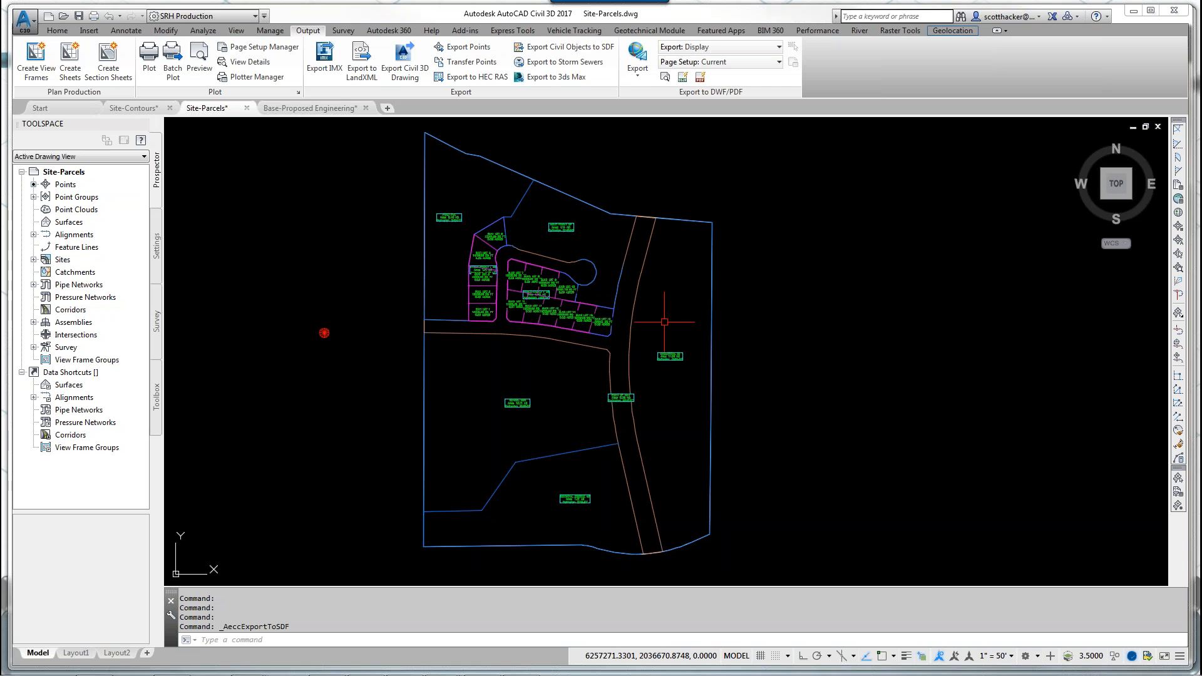
# Step: Export the Civil objects to SDF as parcels01 in the SDFs folder and review the export report in the text window
pyautogui.press('Return')
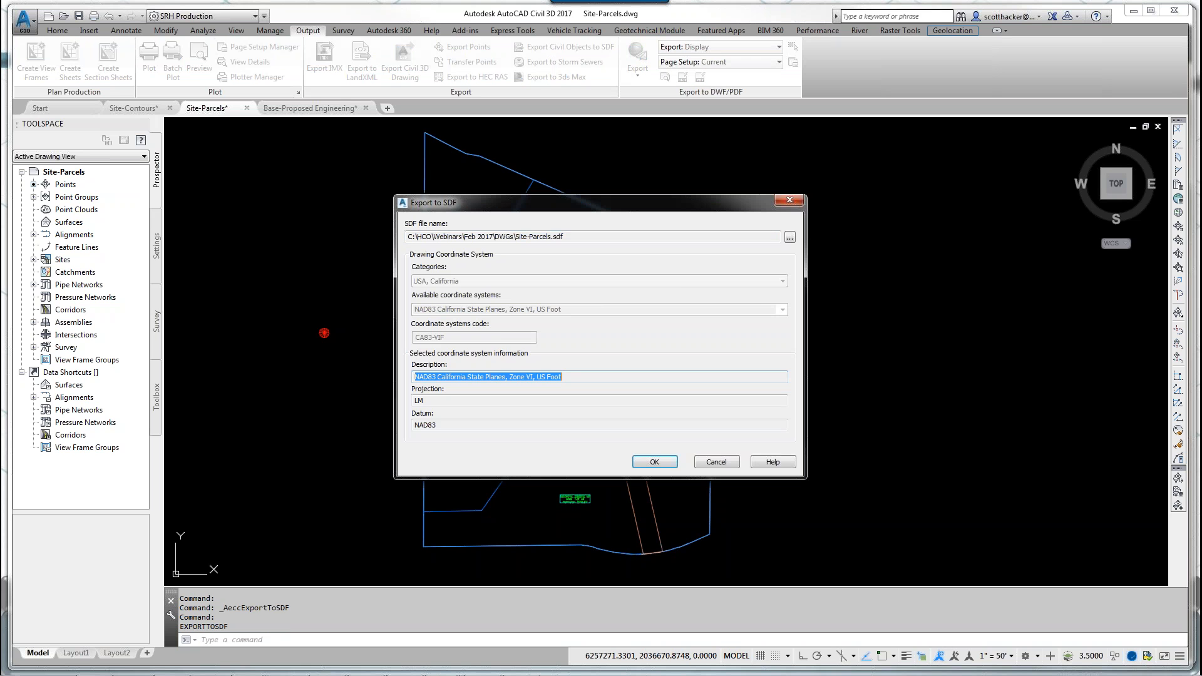
pyautogui.click(793, 237)
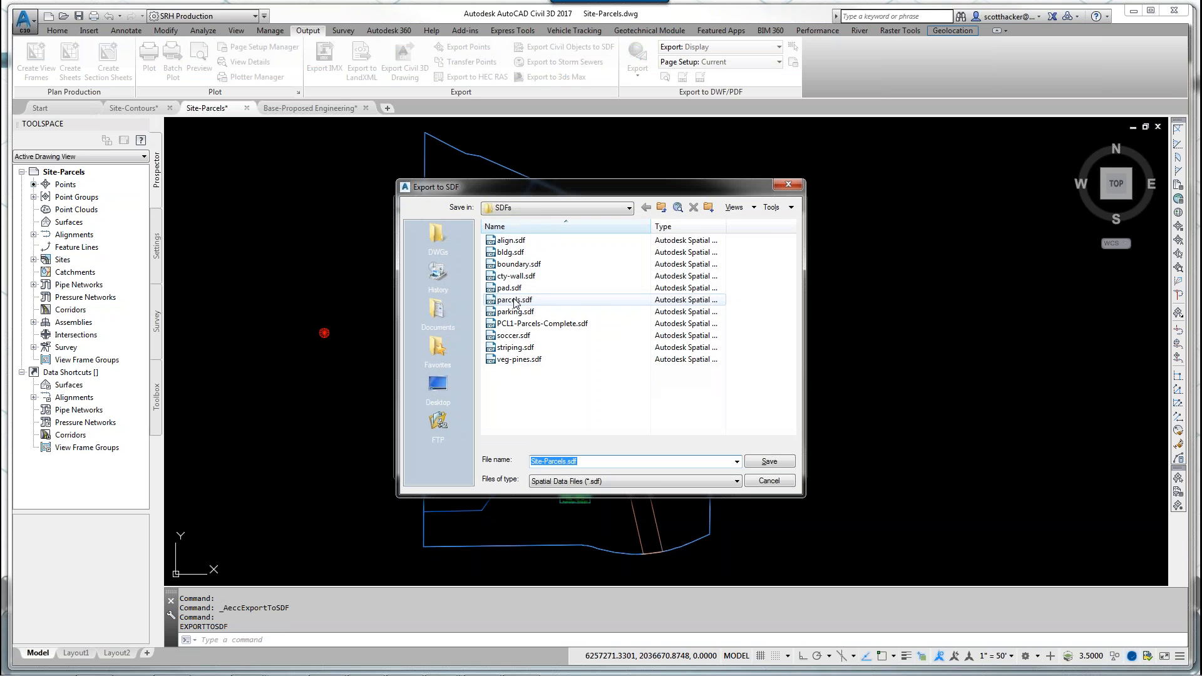
pyautogui.click(514, 299)
pyautogui.click(619, 463)
pyautogui.click(619, 463)
pyautogui.press('BackSpace')
pyautogui.press('BackSpace')
pyautogui.press('BackSpace')
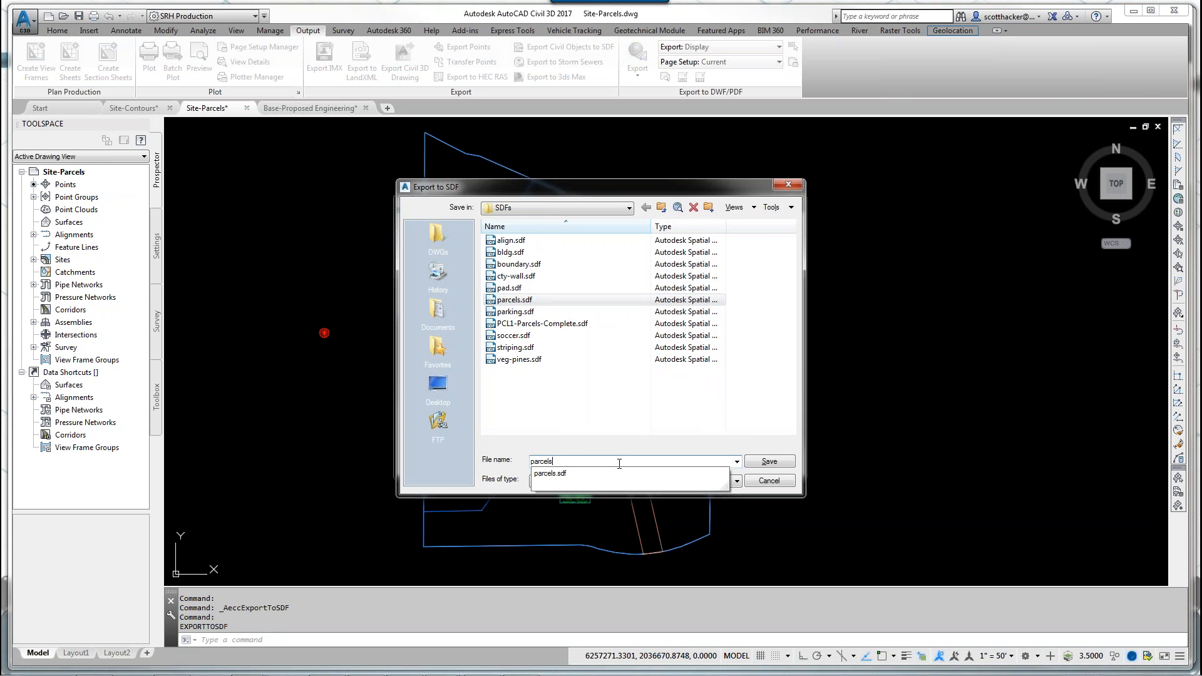
pyautogui.write('01')
pyautogui.press('Return')
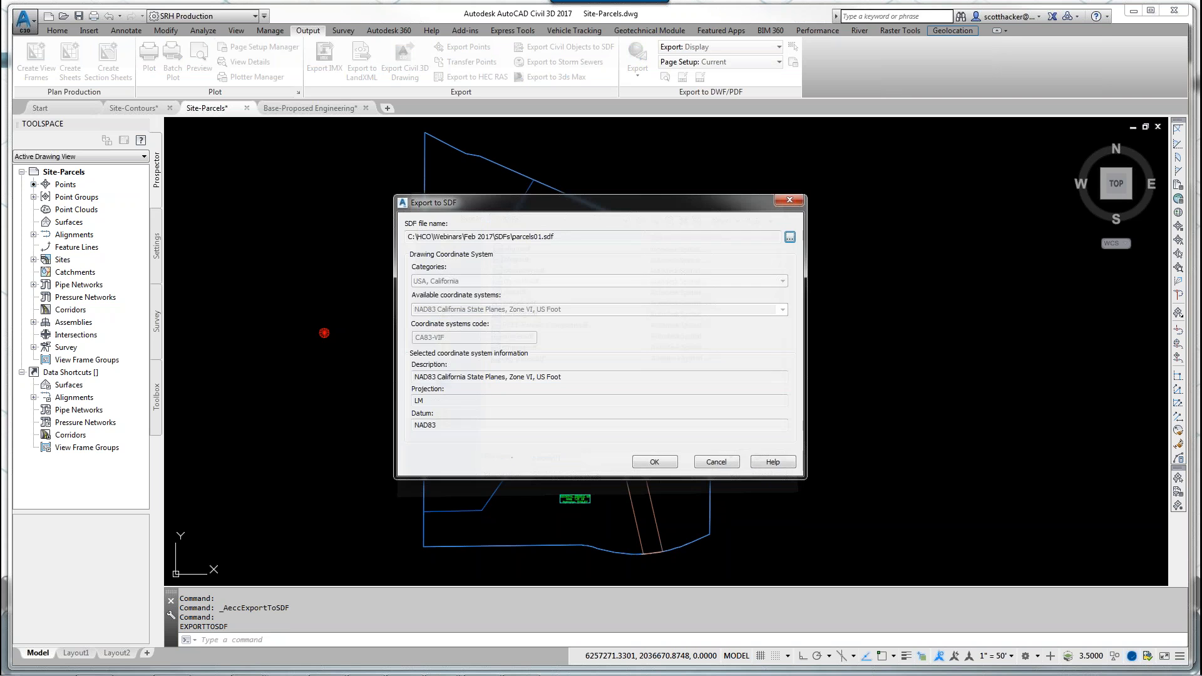
pyautogui.click(669, 464)
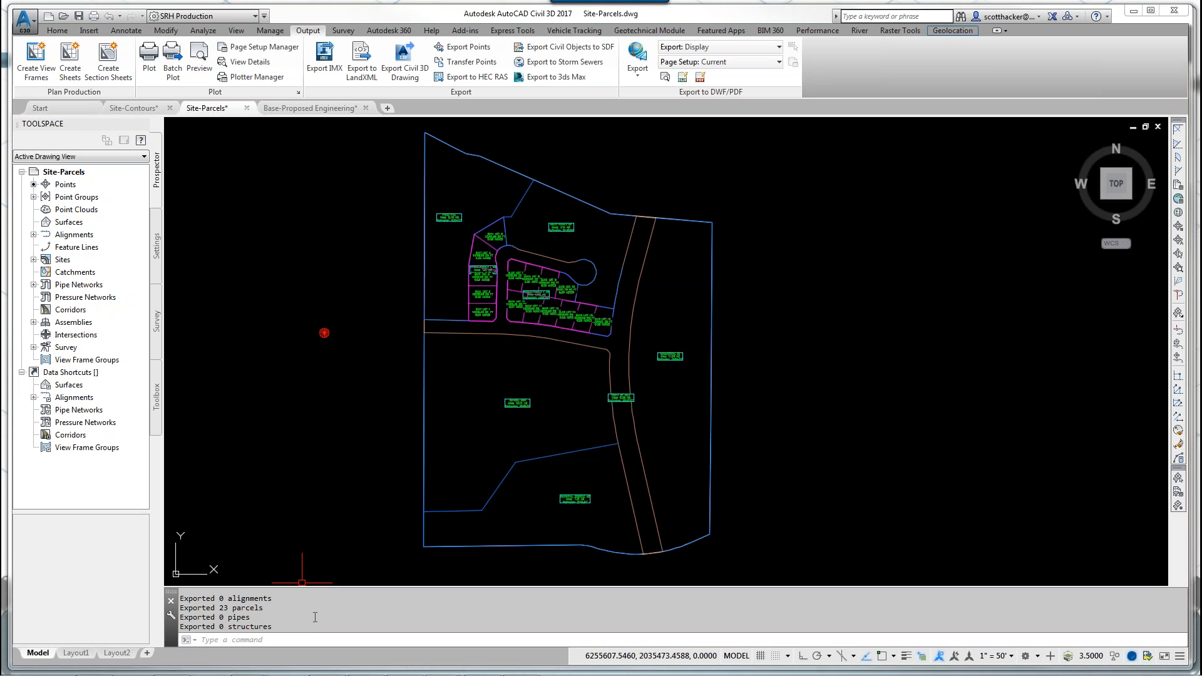
pyautogui.hotkey('ctrl', 'F2')
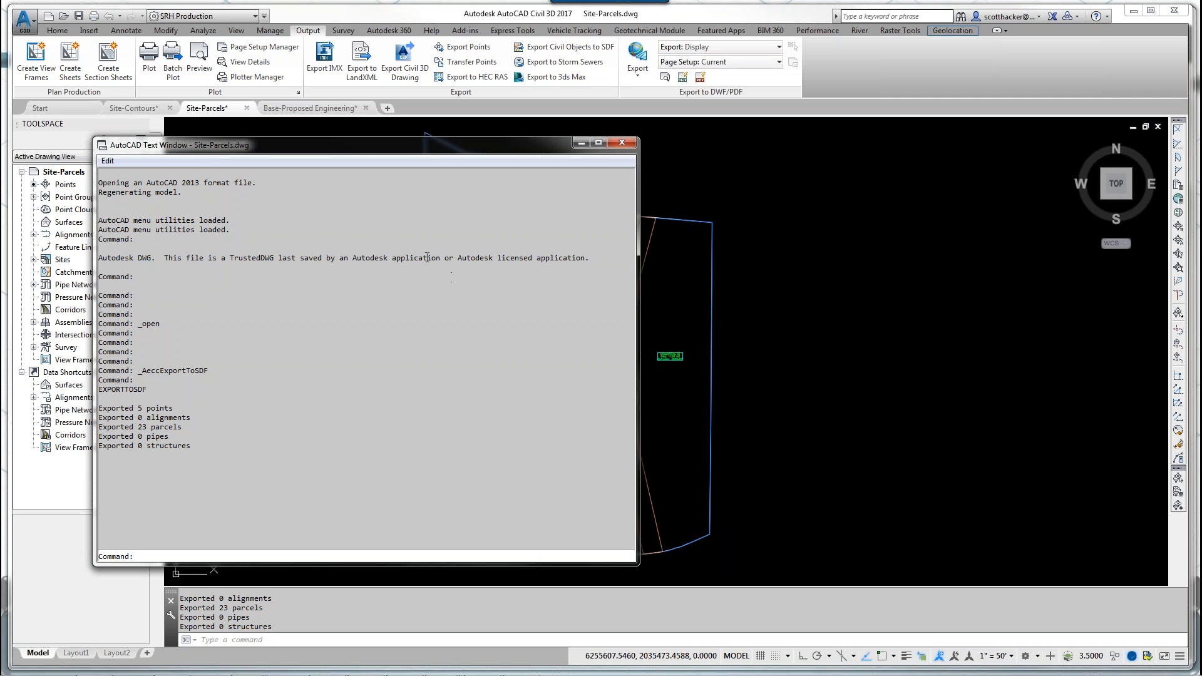
pyautogui.click(622, 144)
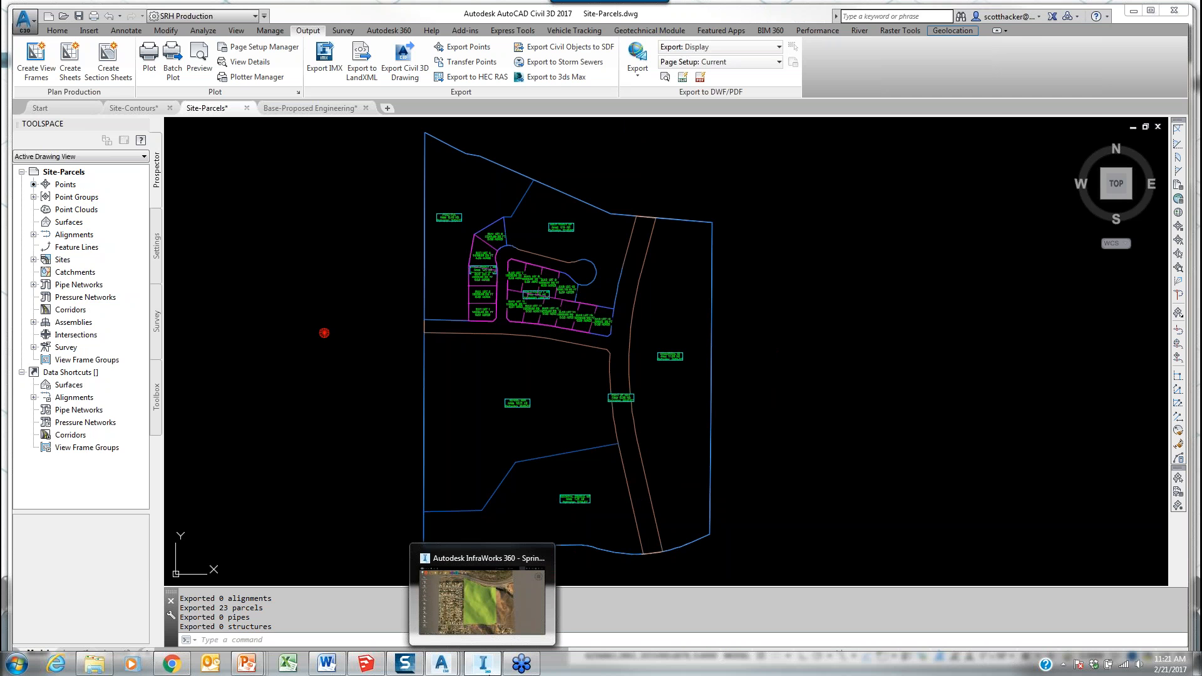
# Step: Switch to InfraWorks and add parcels.sdf as an SDF data source, including only Parcels and excluding Points
pyautogui.click(483, 663)
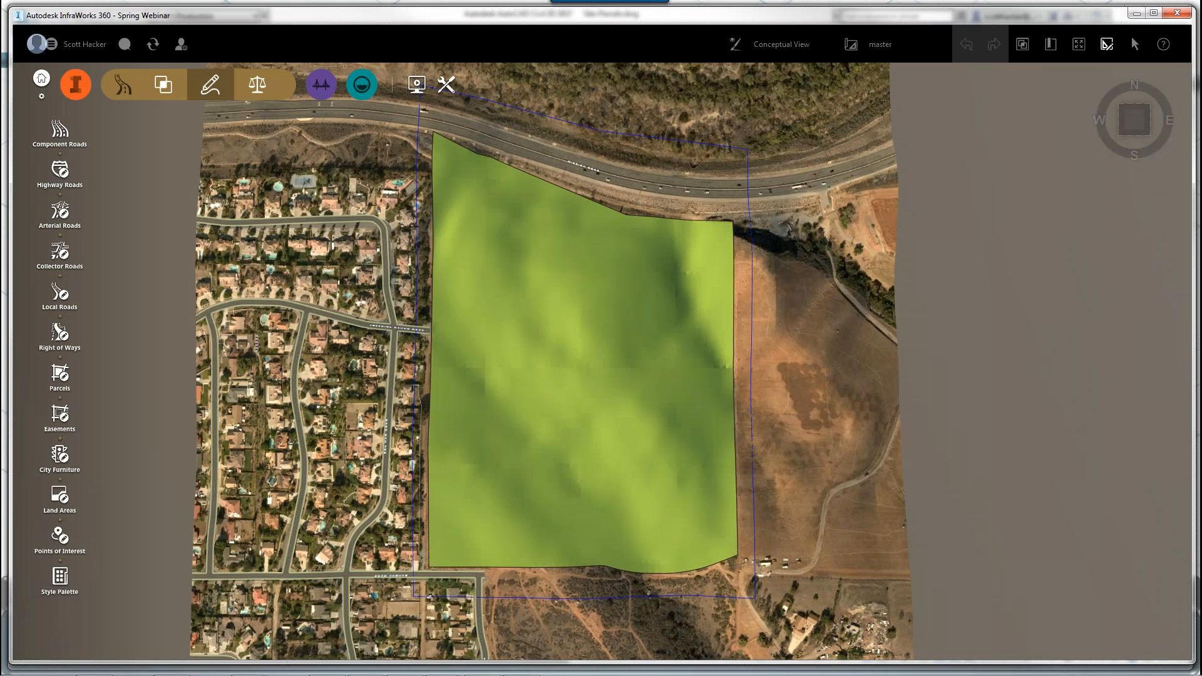
pyautogui.moveTo(1201, 56); pyautogui.dragTo(1096, 196)
pyautogui.click(913, 241)
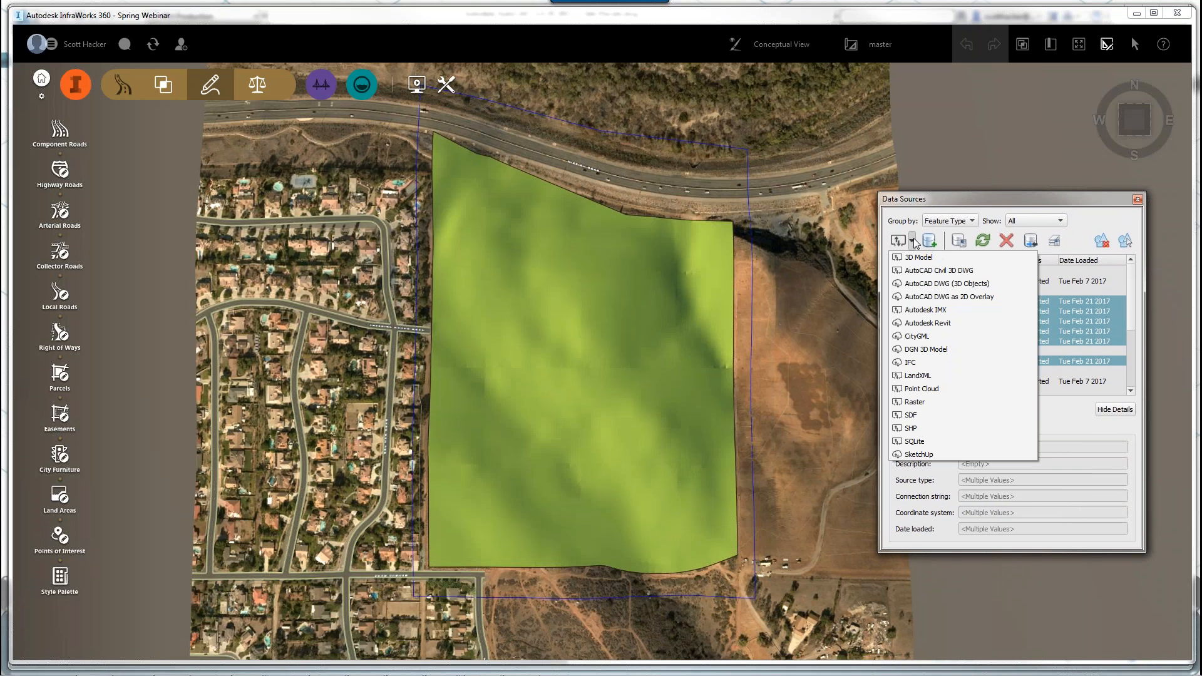
pyautogui.click(909, 415)
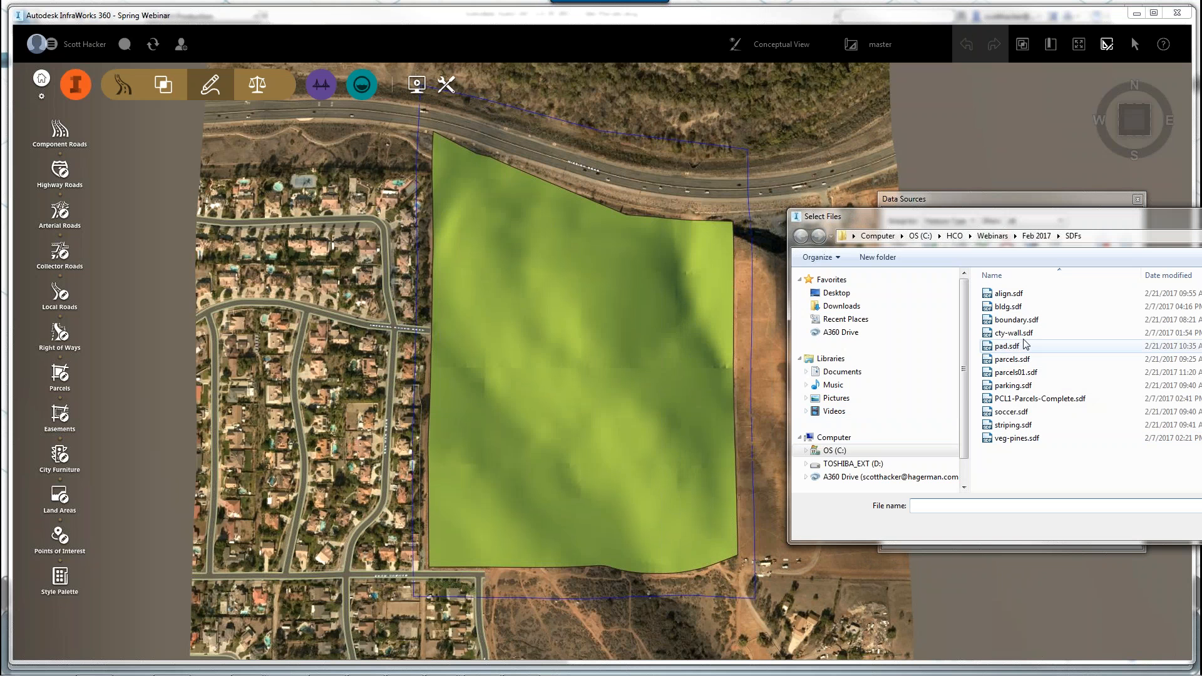
pyautogui.click(1012, 360)
pyautogui.moveTo(1002, 224); pyautogui.dragTo(799, 228)
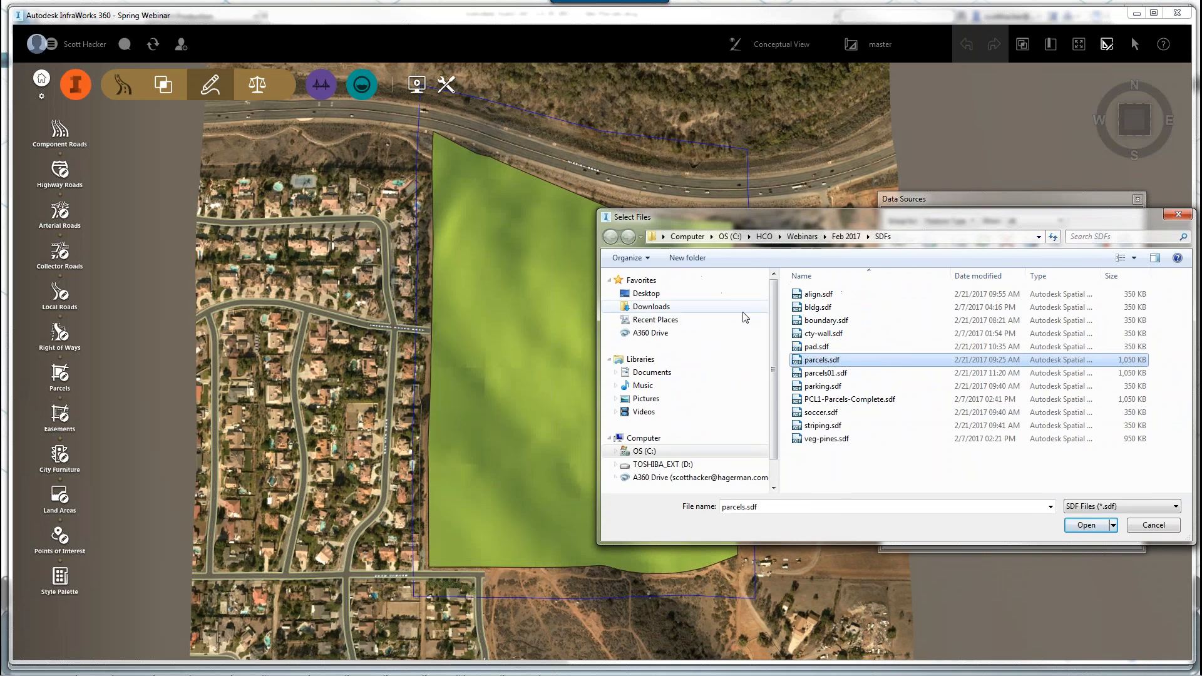
pyautogui.click(1069, 522)
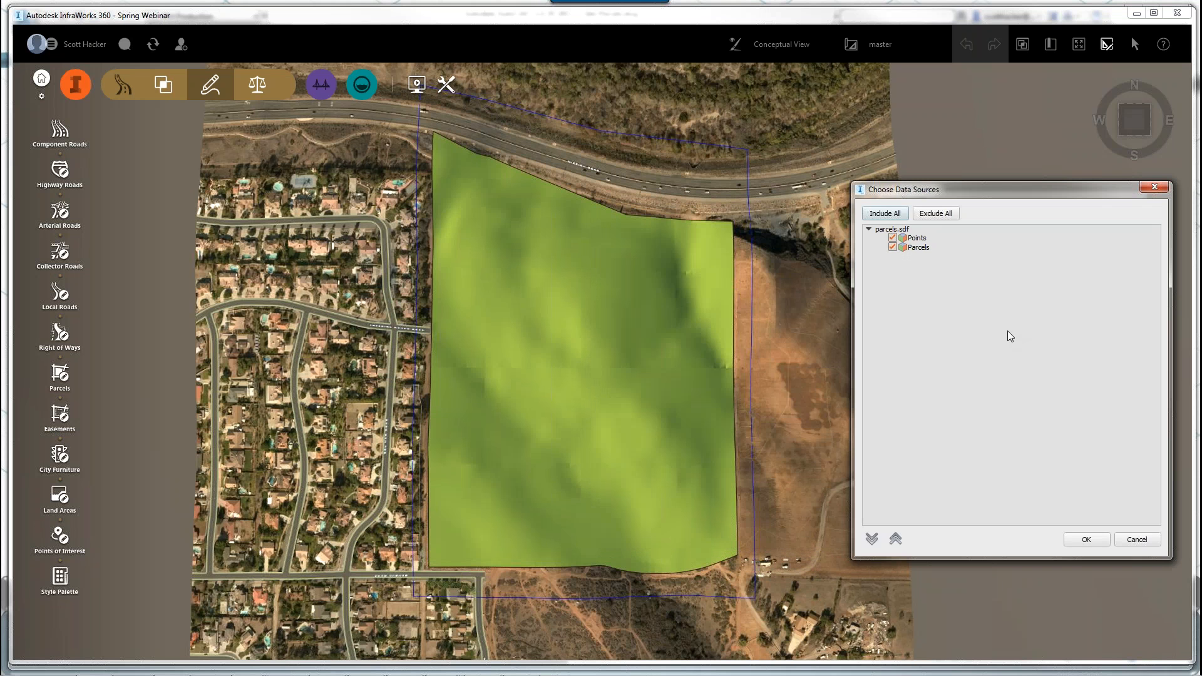
pyautogui.click(892, 238)
pyautogui.click(1075, 540)
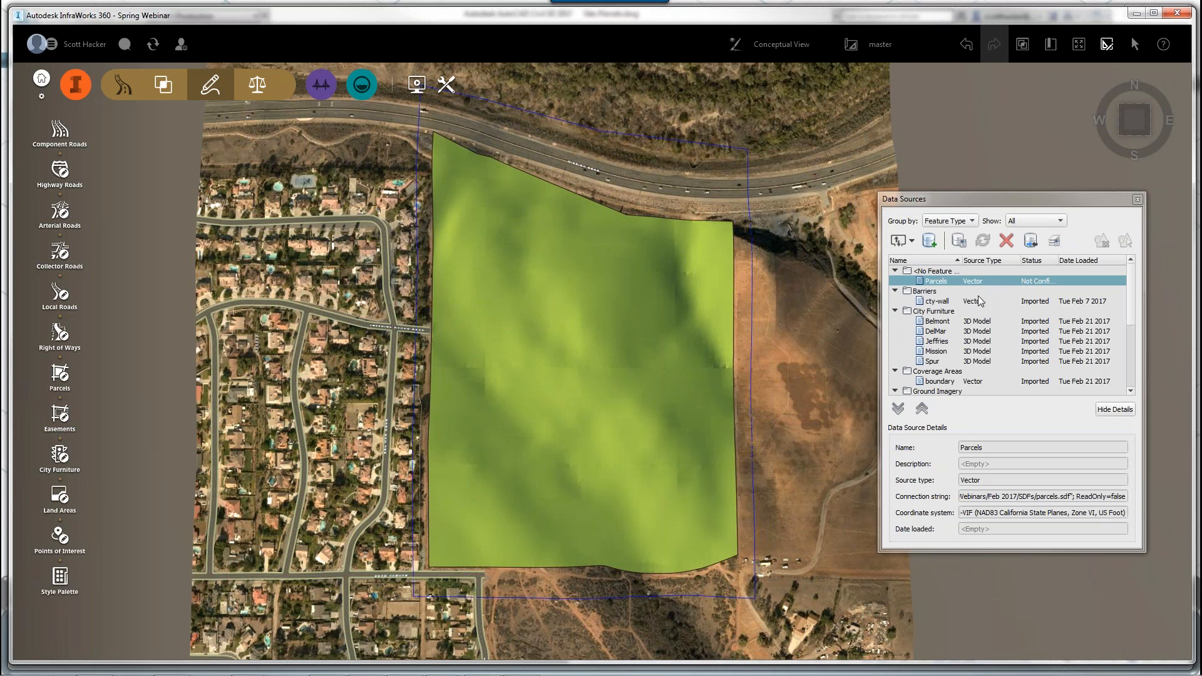
# Step: Configure the Parcels data source as Coverage Areas and check its coordinate system and draping options
pyautogui.click(963, 244)
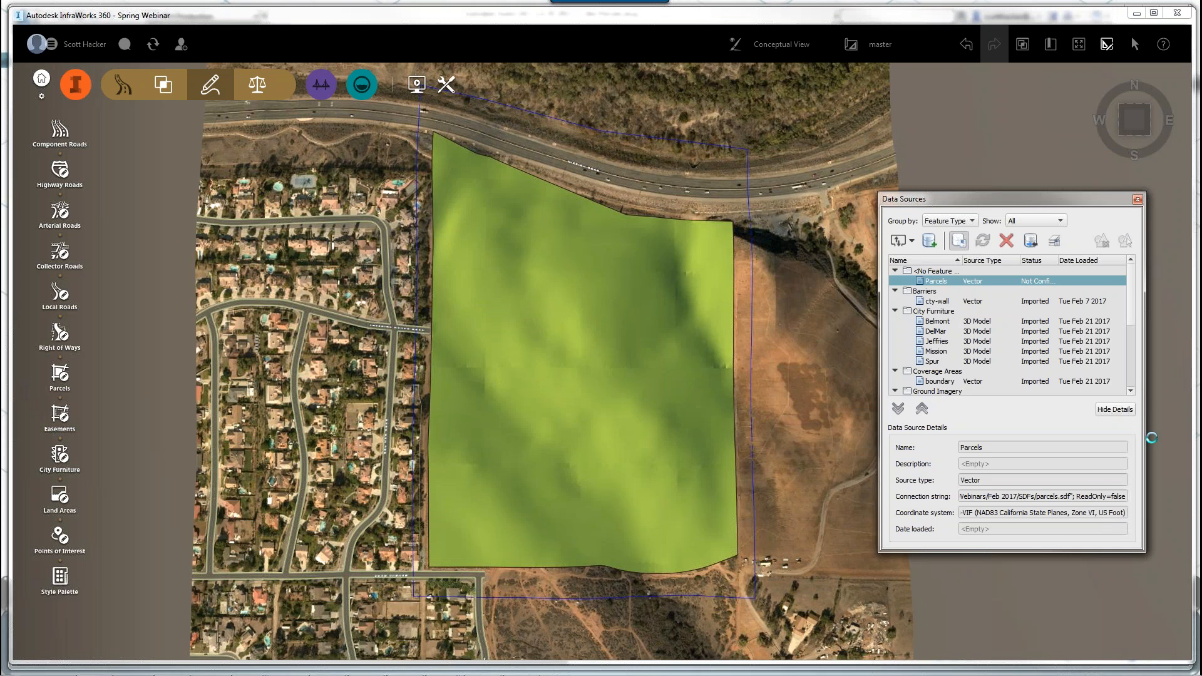
pyautogui.click(664, 128)
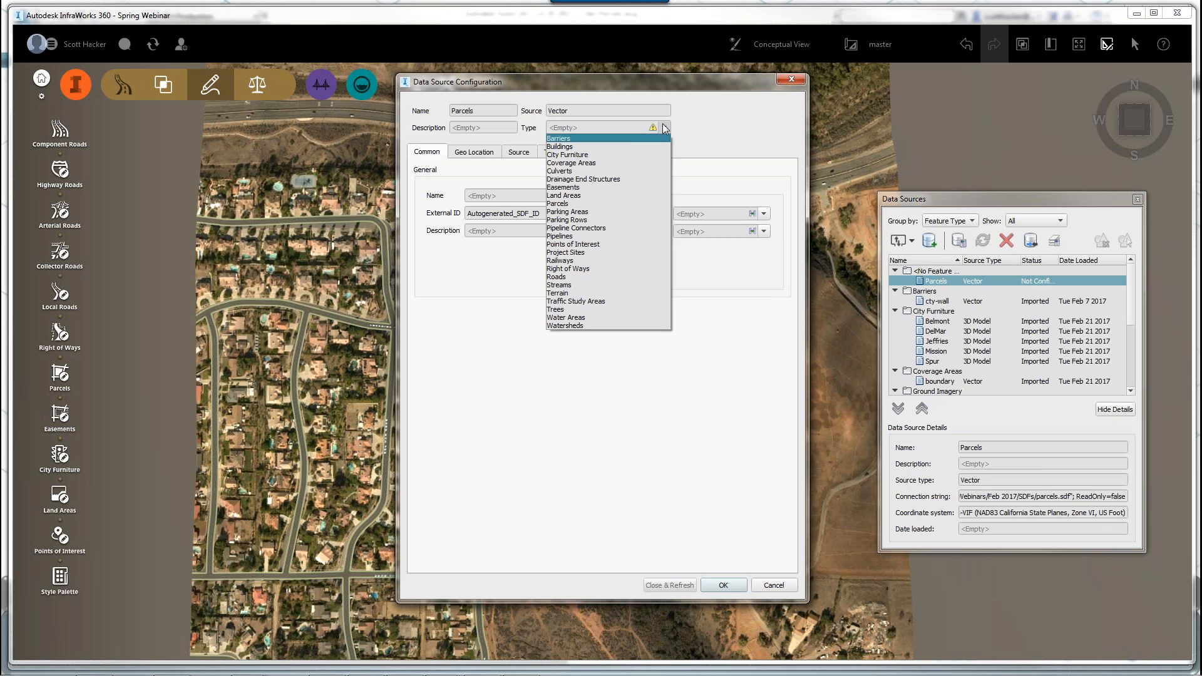
pyautogui.click(582, 164)
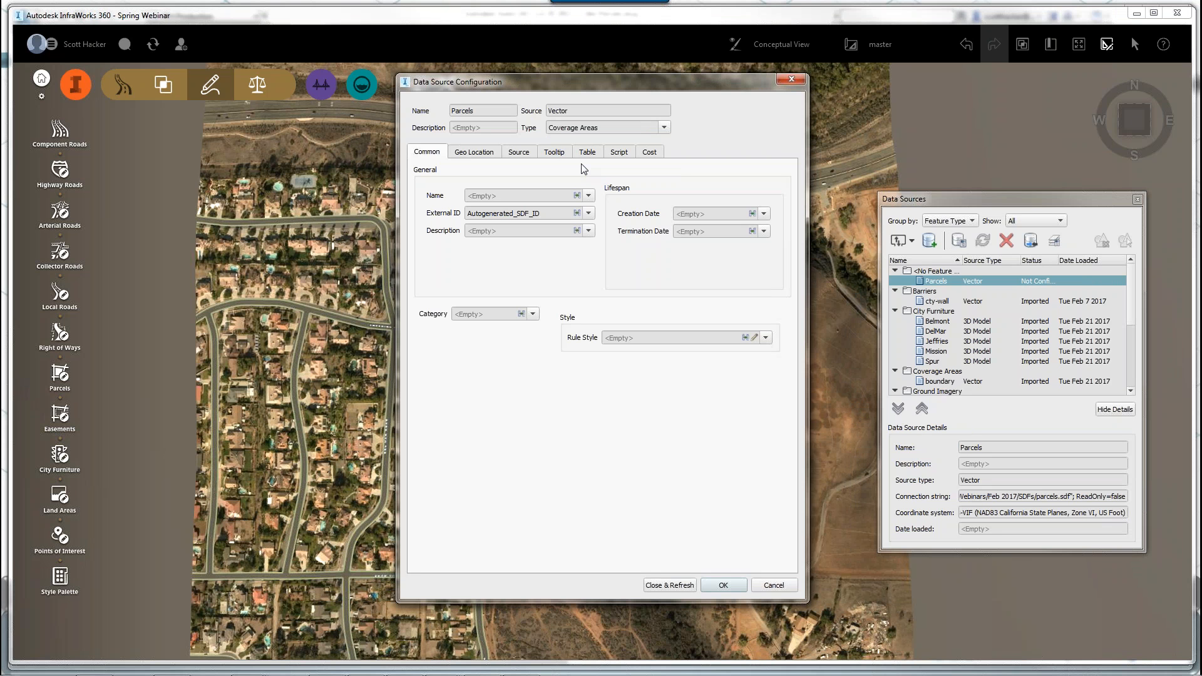
pyautogui.click(476, 154)
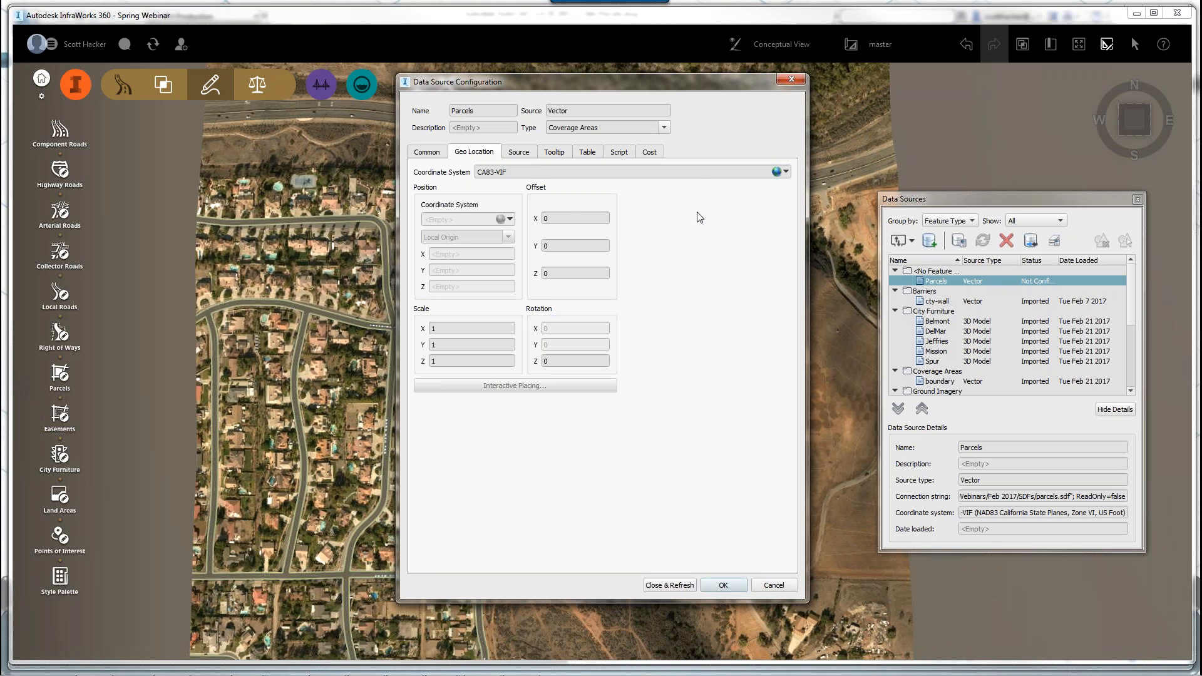
pyautogui.click(525, 154)
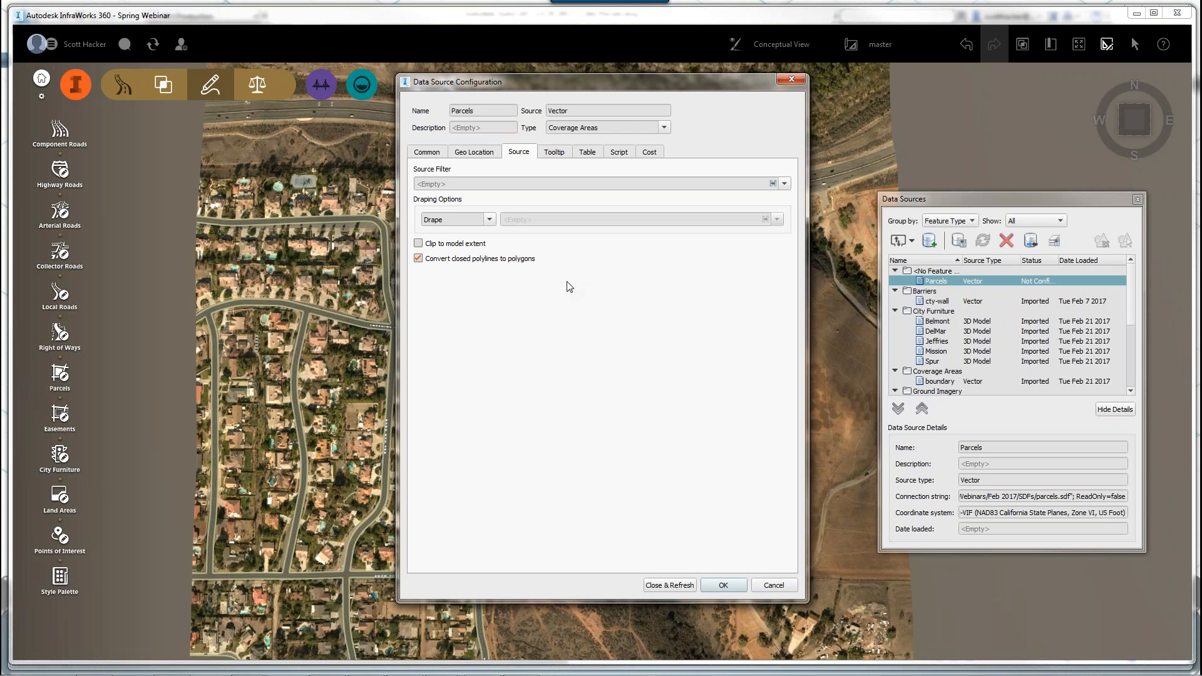
pyautogui.click(429, 153)
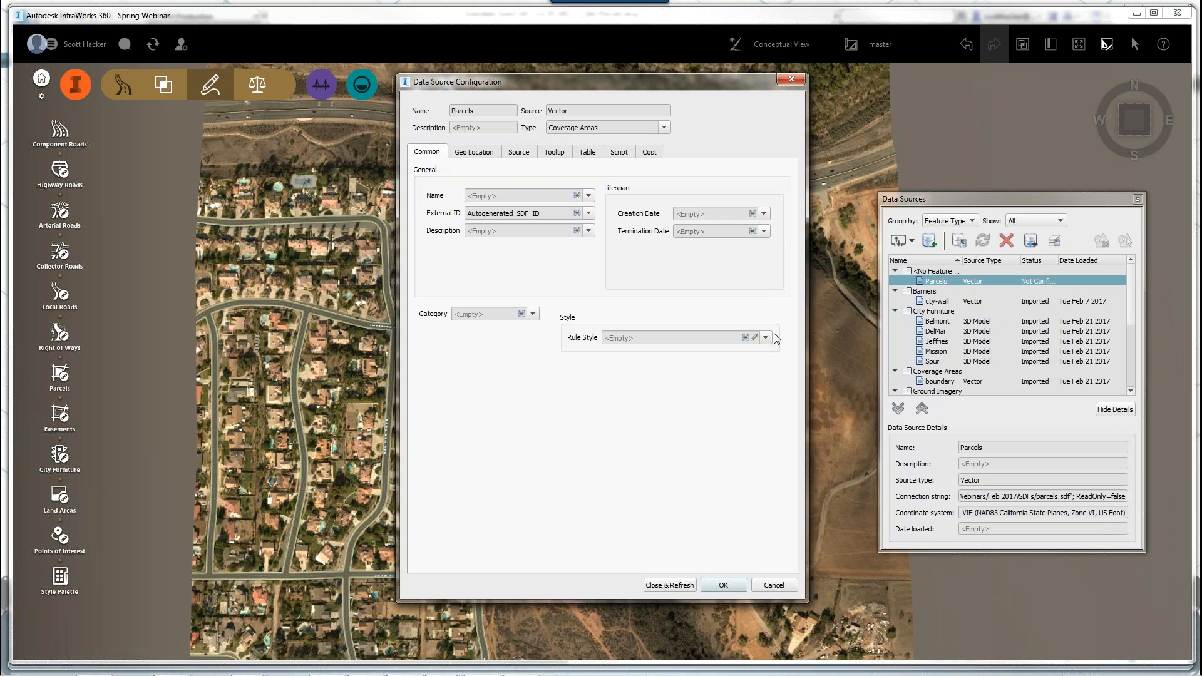
# Step: Assign the grass coverage style as the Parcels rule style and refresh the data source into the model
pyautogui.click(755, 339)
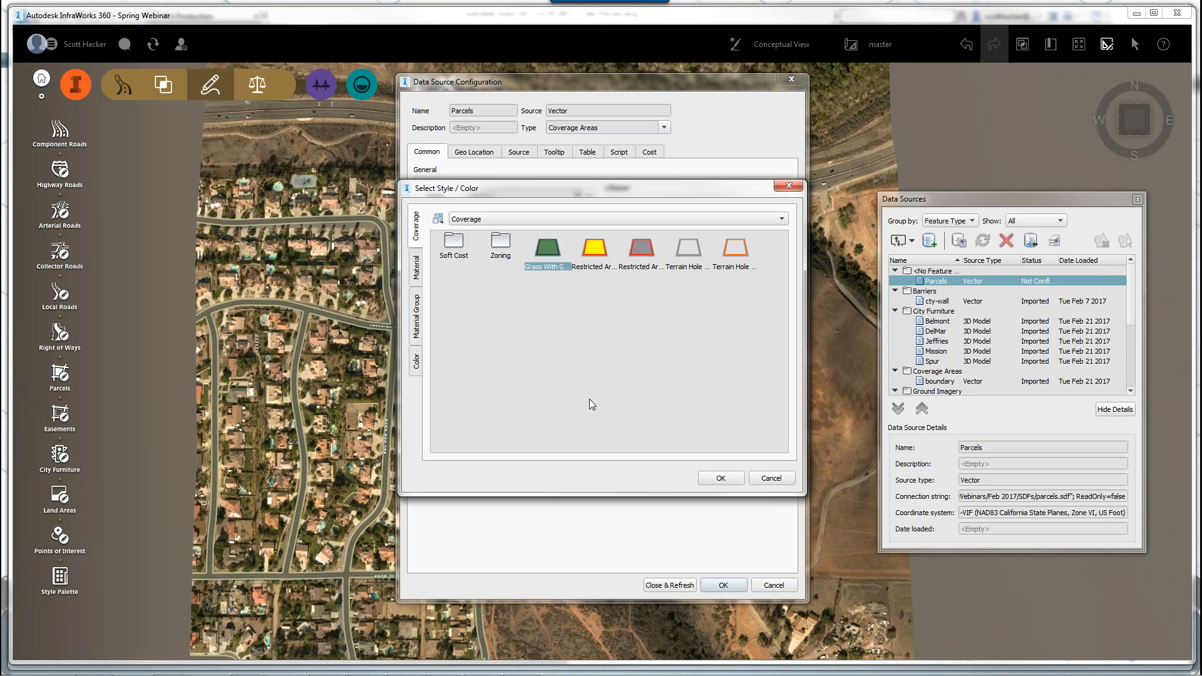
pyautogui.click(540, 247)
pyautogui.click(724, 479)
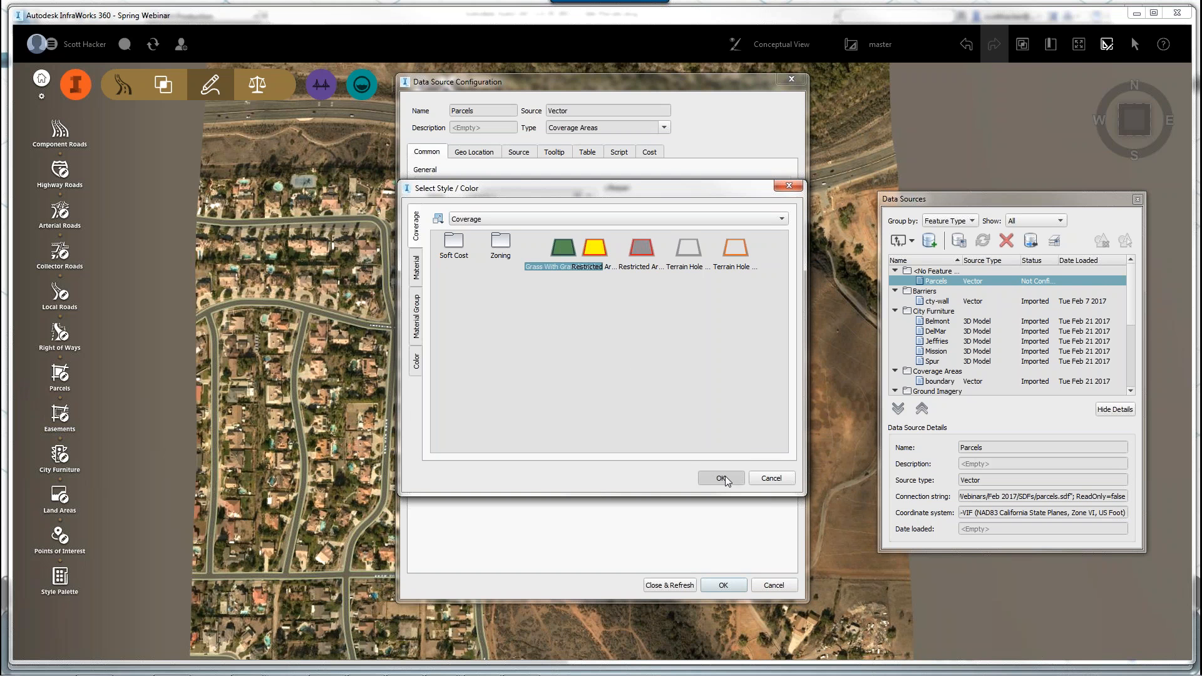
pyautogui.click(674, 585)
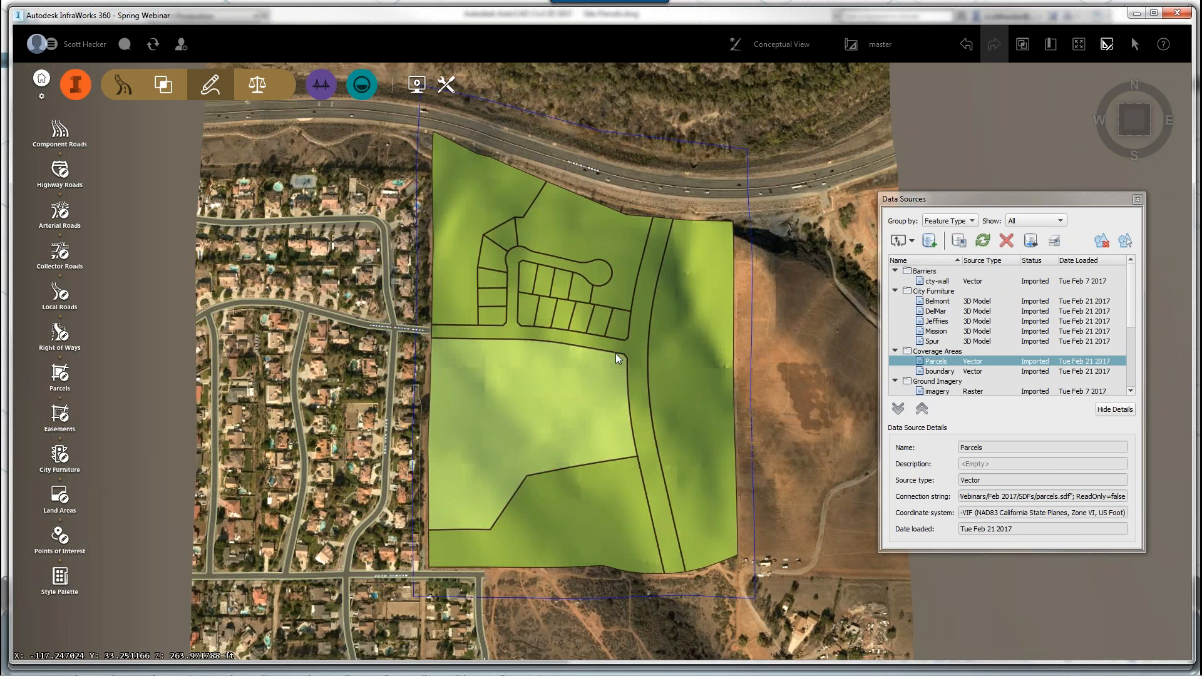
# Step: Examine the imported parcels draped across the site and bring up the tools for building and managing the model
pyautogui.moveTo(632, 342); pyautogui.dragTo(325, 415, button='middle')
pyautogui.scroll(2, 494, 356)
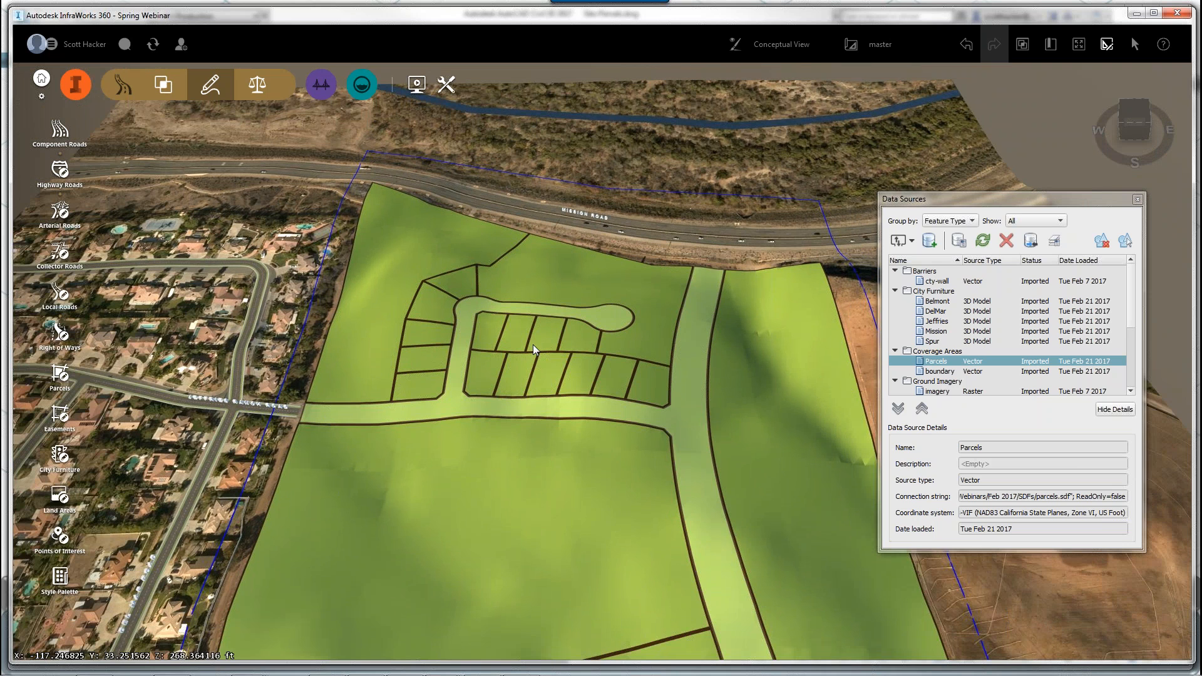
pyautogui.moveTo(534, 350); pyautogui.dragTo(682, 366, button='middle')
pyautogui.moveTo(682, 365); pyautogui.dragTo(687, 257)
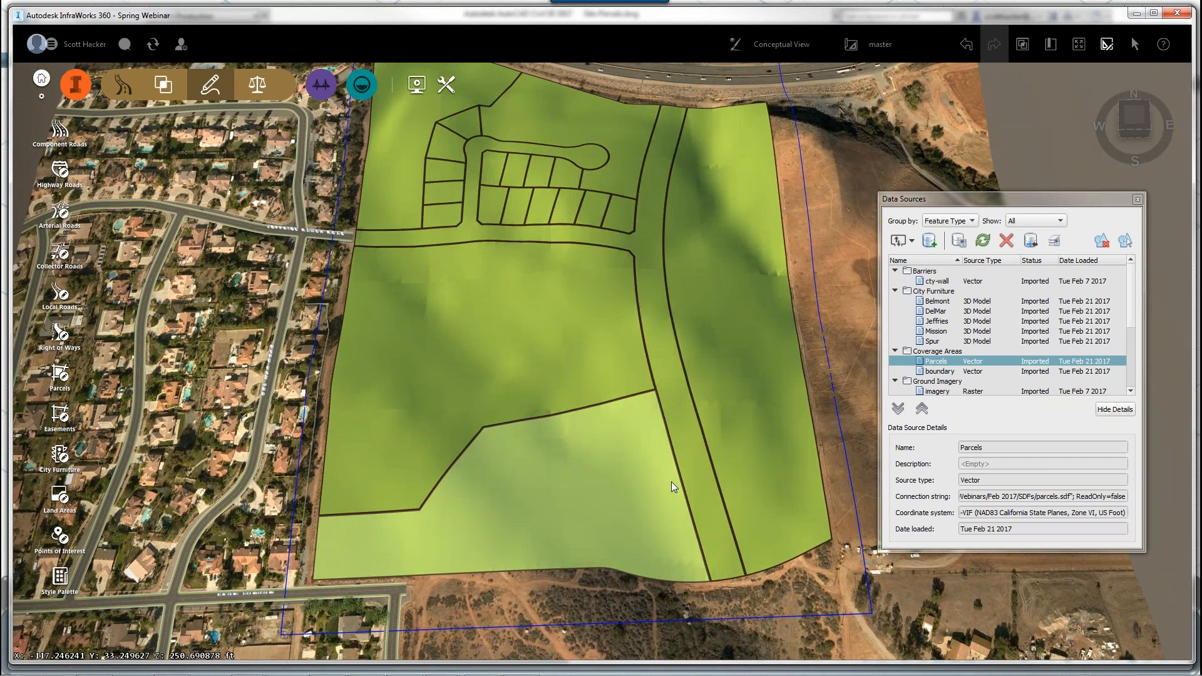
pyautogui.moveTo(671, 482); pyautogui.dragTo(614, 556)
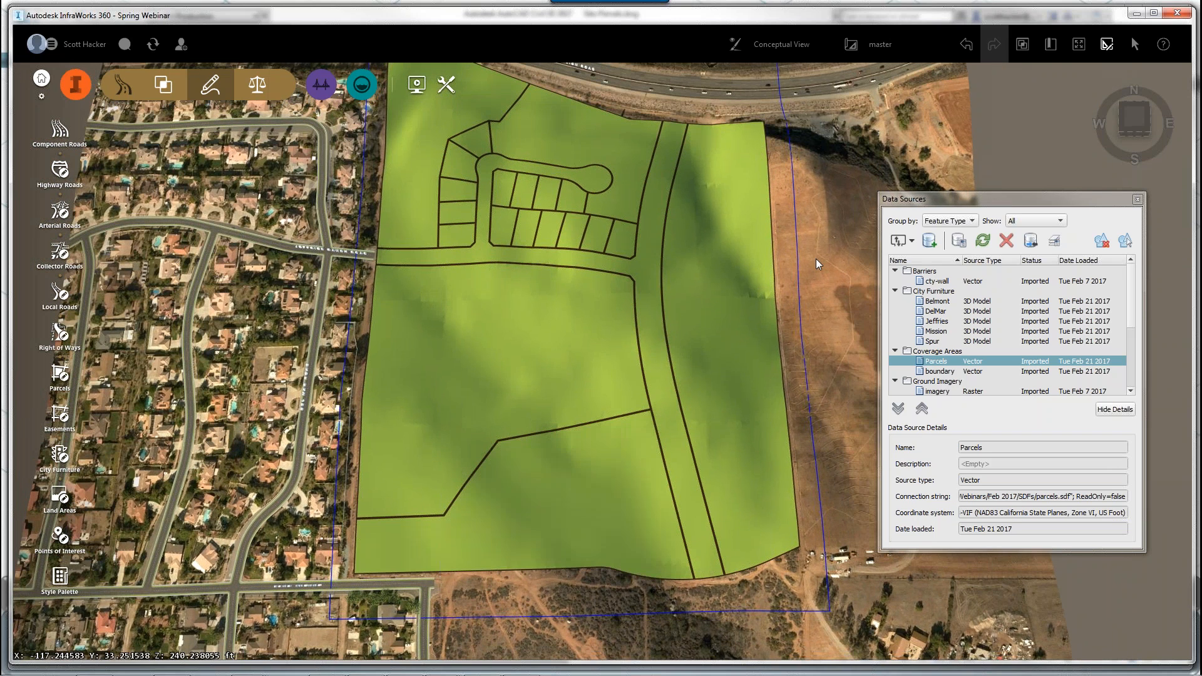
pyautogui.moveTo(818, 276); pyautogui.dragTo(786, 323)
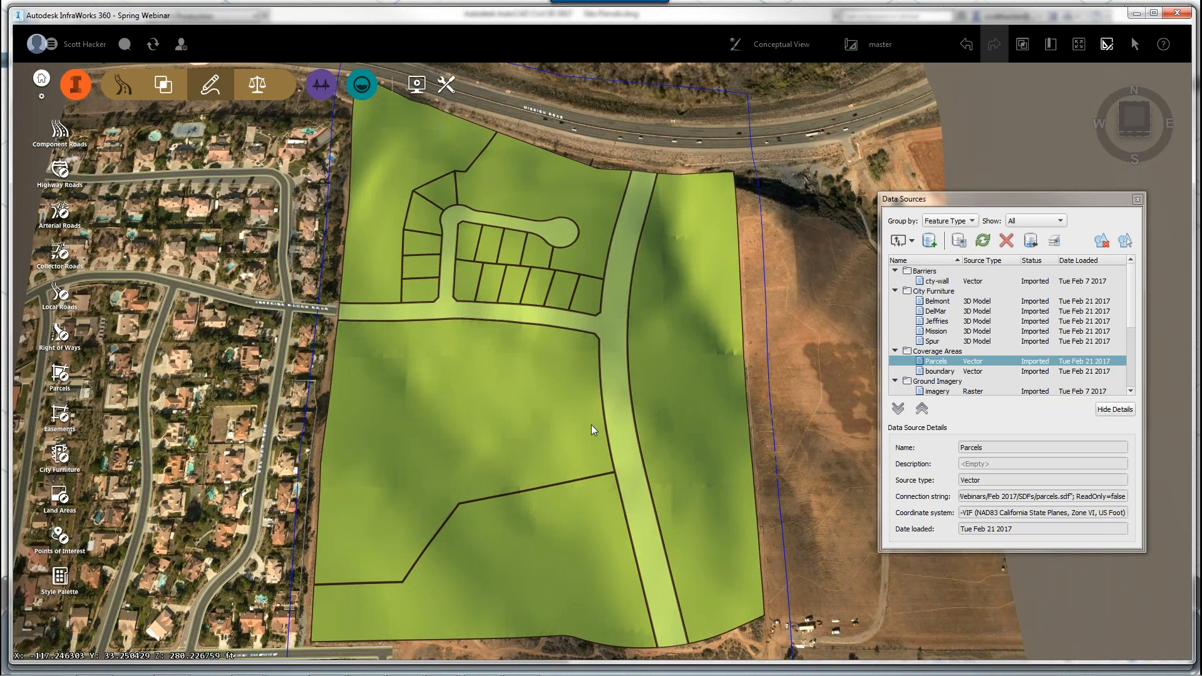
pyautogui.click(76, 89)
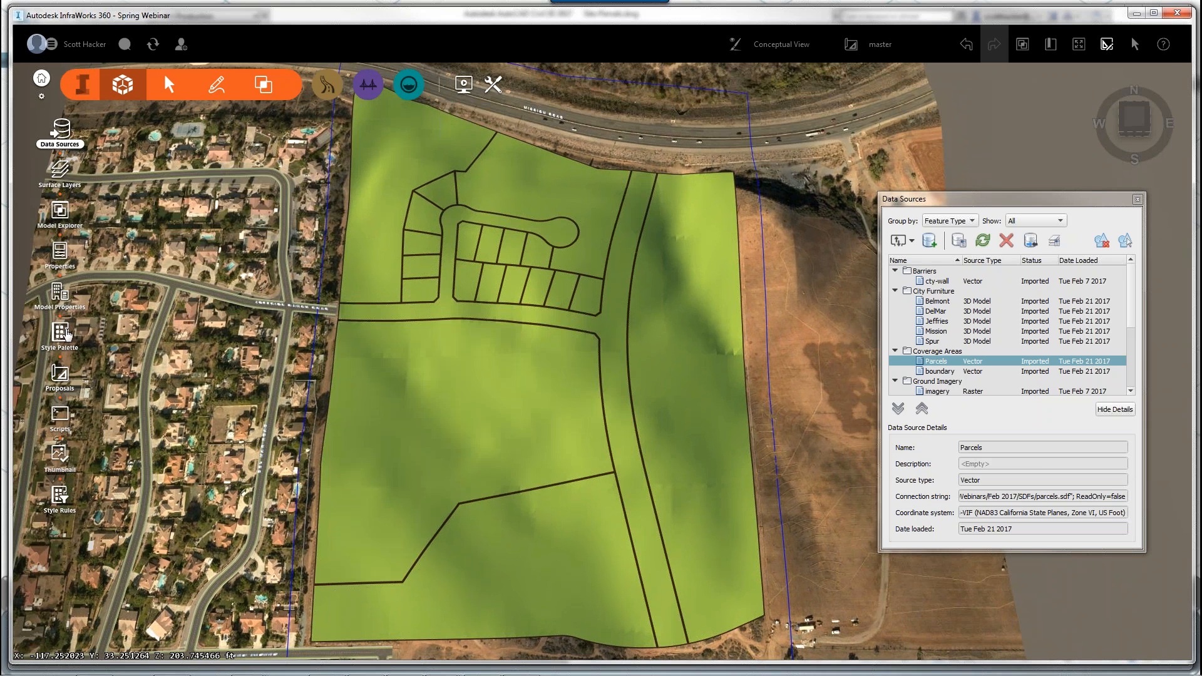
# Step: Open the Zoning folder of coverage styles in the Style Palette
pyautogui.click(61, 337)
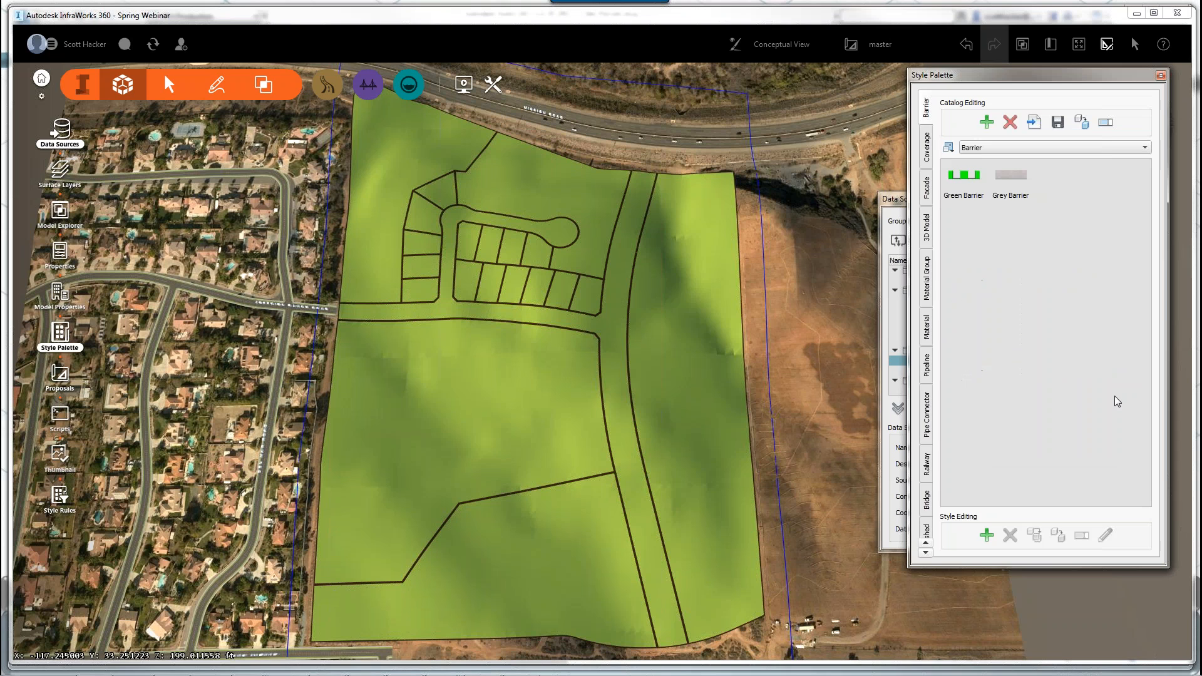
pyautogui.click(929, 156)
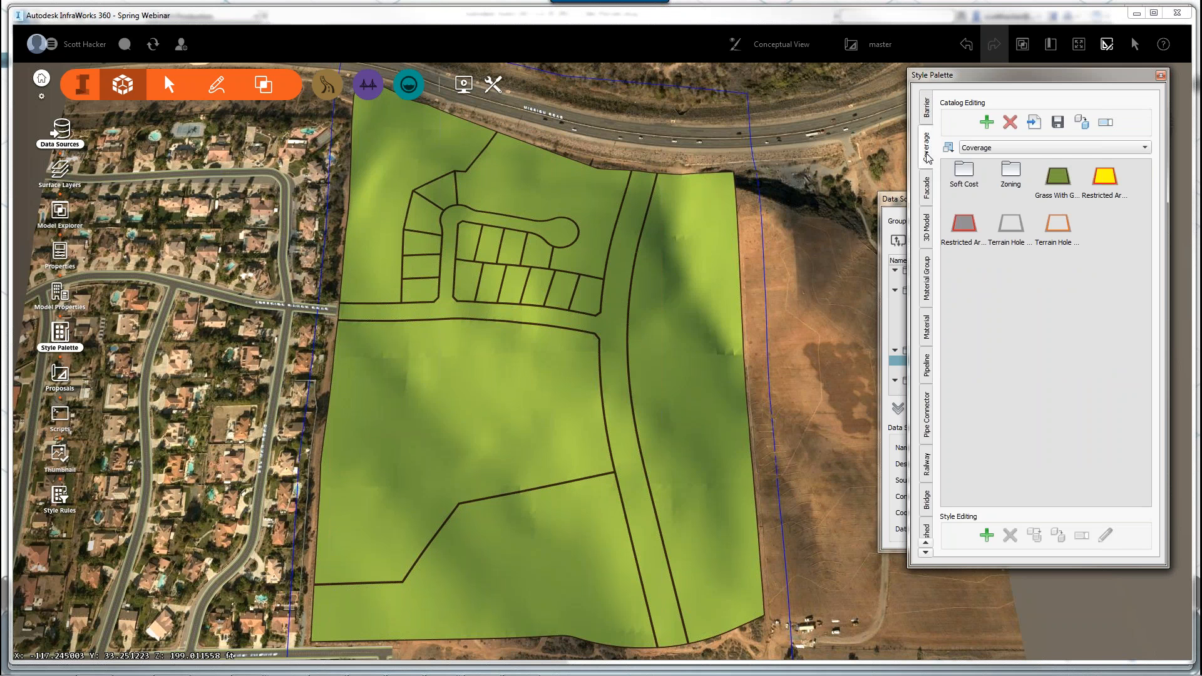
pyautogui.doubleClick(1012, 175)
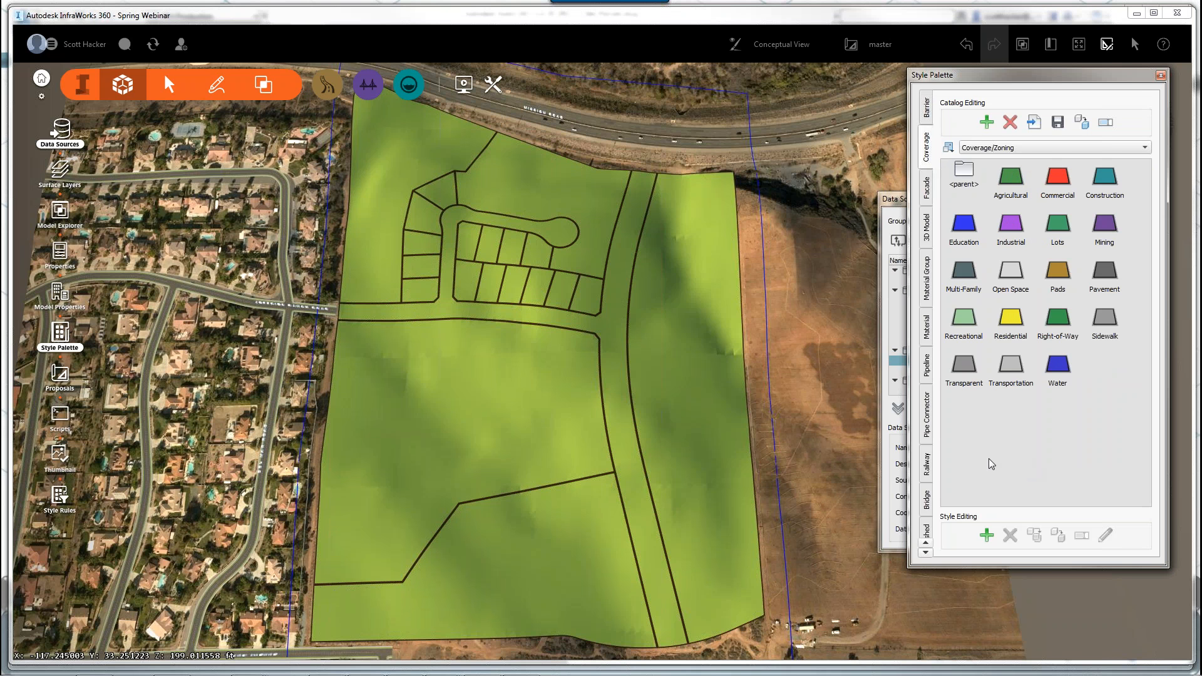
# Step: Look at the fill, outline and width options for defining a new coverage style, without creating one
pyautogui.click(987, 536)
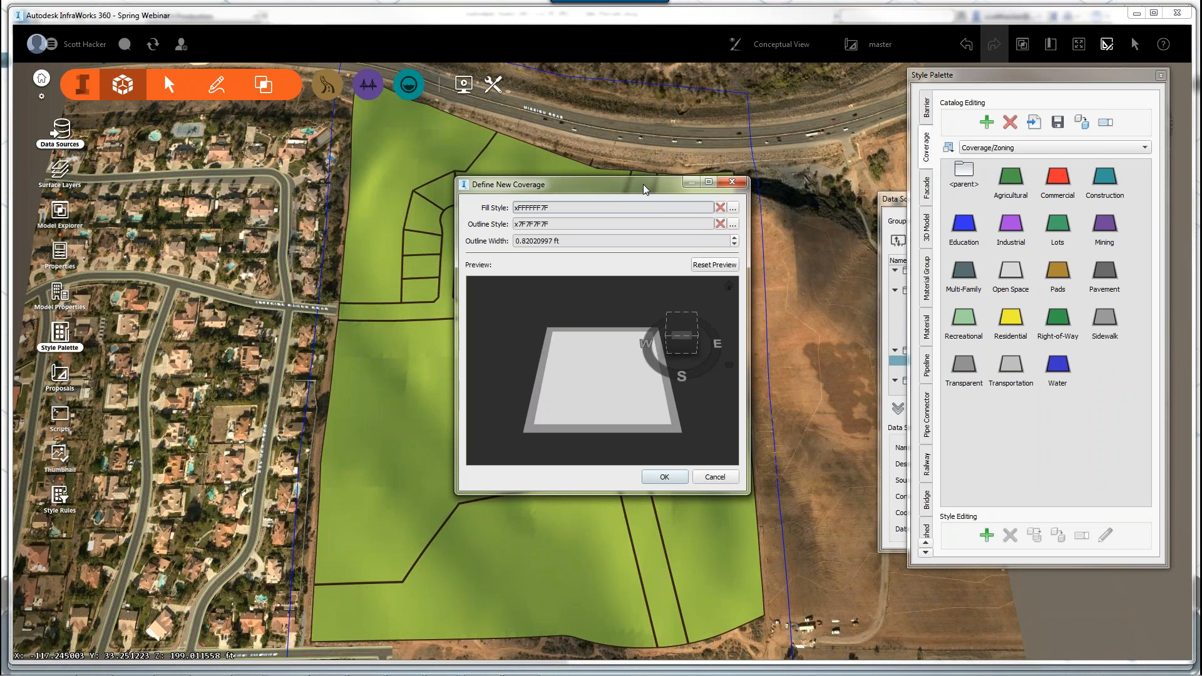
pyautogui.moveTo(644, 187); pyautogui.dragTo(687, 186)
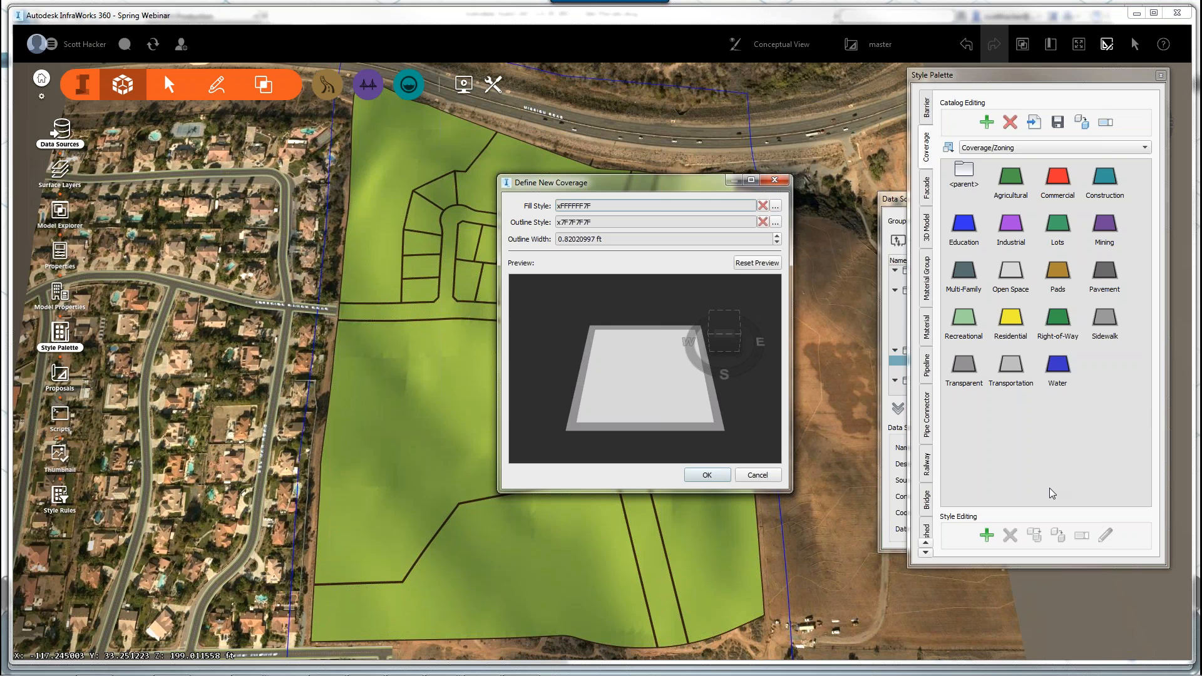
pyautogui.click(774, 182)
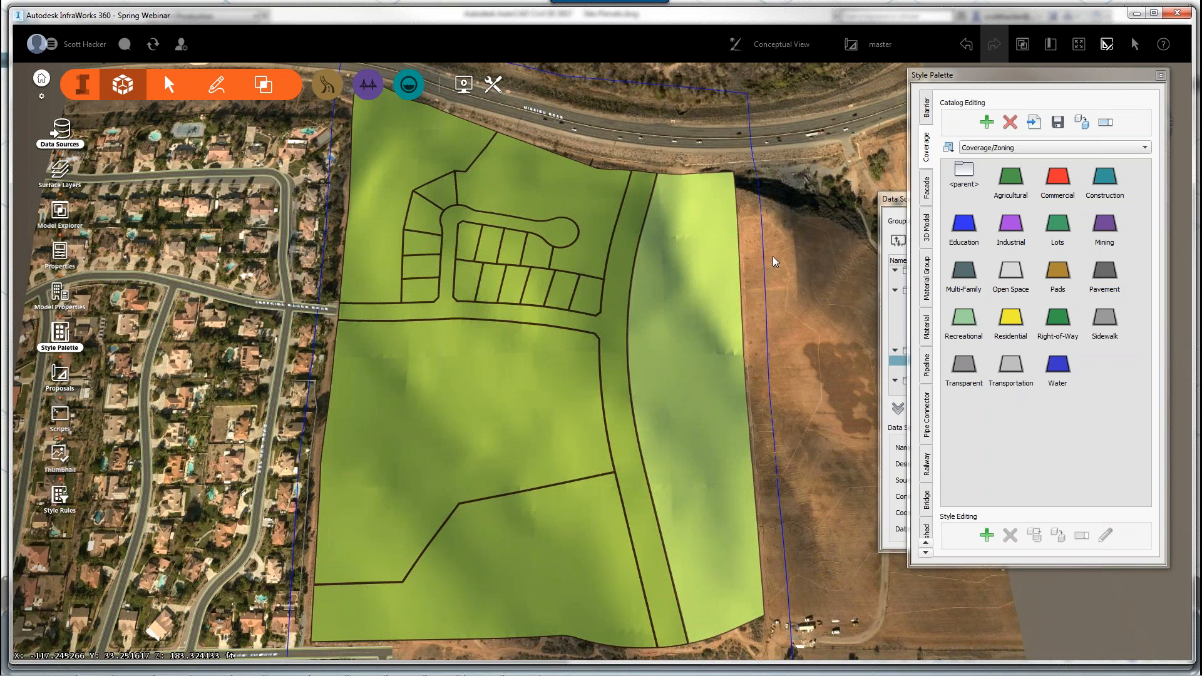
# Step: Apply Commercial zoning to the eastern parcel, Open Space to the southern parcel and Right-of-Way to the road parcel
pyautogui.moveTo(1062, 180); pyautogui.dragTo(683, 301)
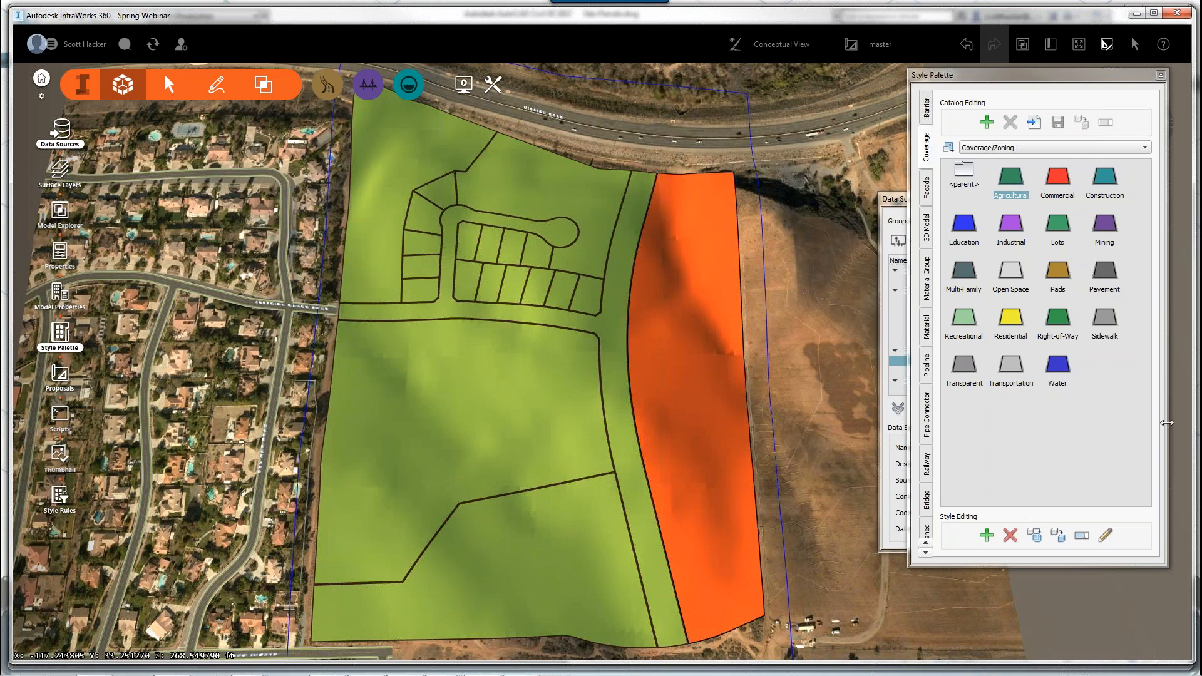
pyautogui.moveTo(1010, 271); pyautogui.dragTo(560, 546)
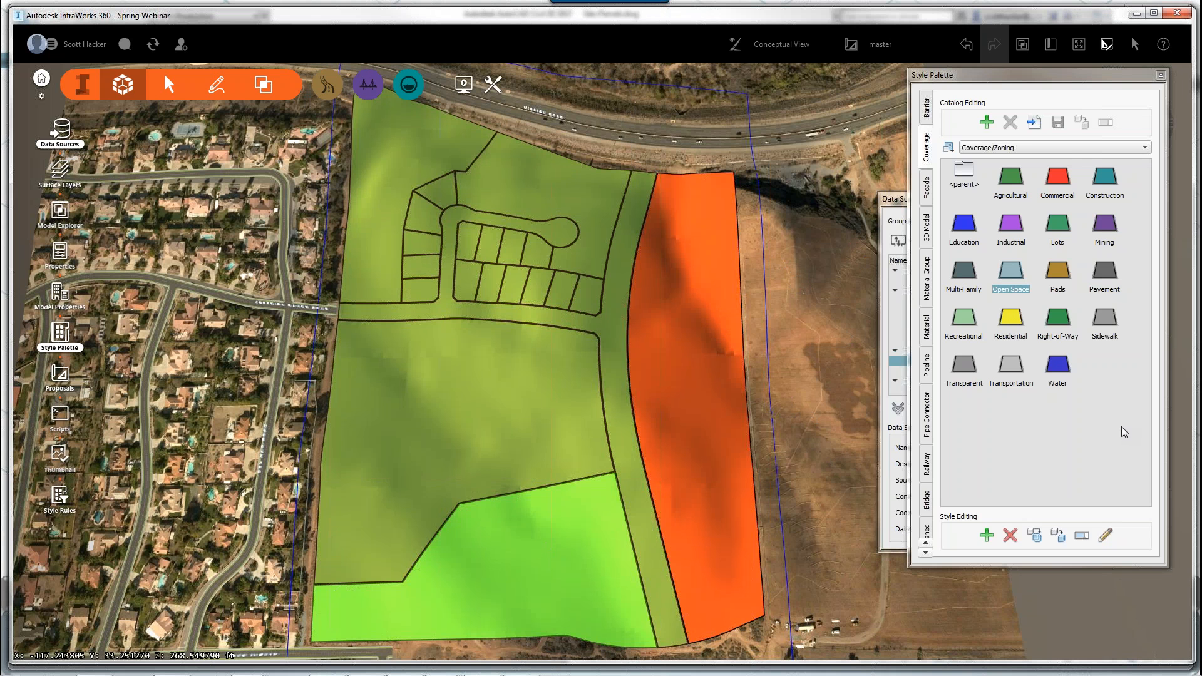
pyautogui.moveTo(1058, 317); pyautogui.dragTo(601, 329)
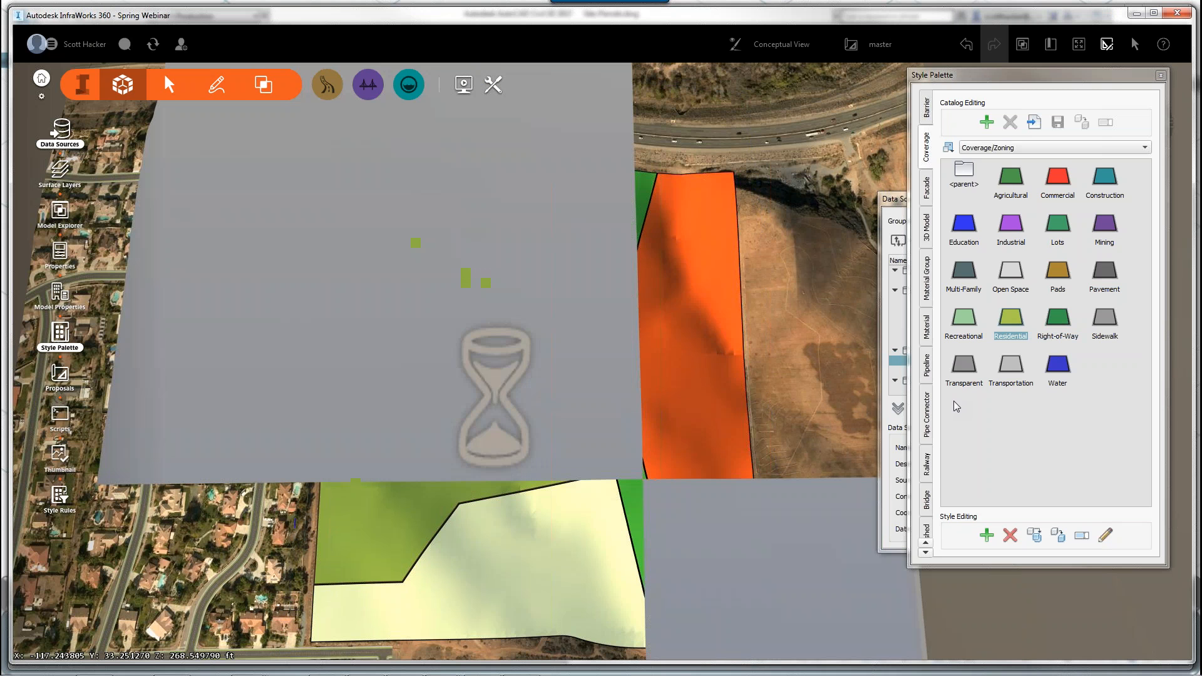
# Step: Apply Multi-Family zoning to the parcel around the cul-de-sac, Education to the large central parcel and Water to the northwest parcel
pyautogui.moveTo(964, 275); pyautogui.dragTo(574, 194)
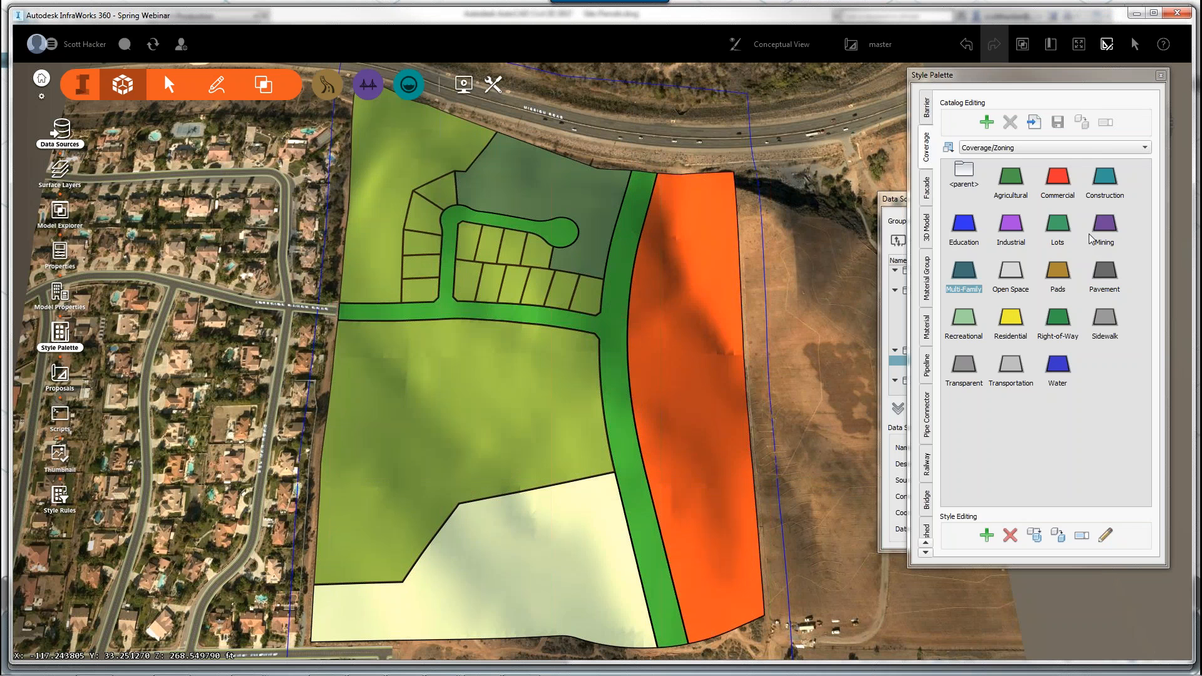
pyautogui.moveTo(956, 230); pyautogui.dragTo(526, 402)
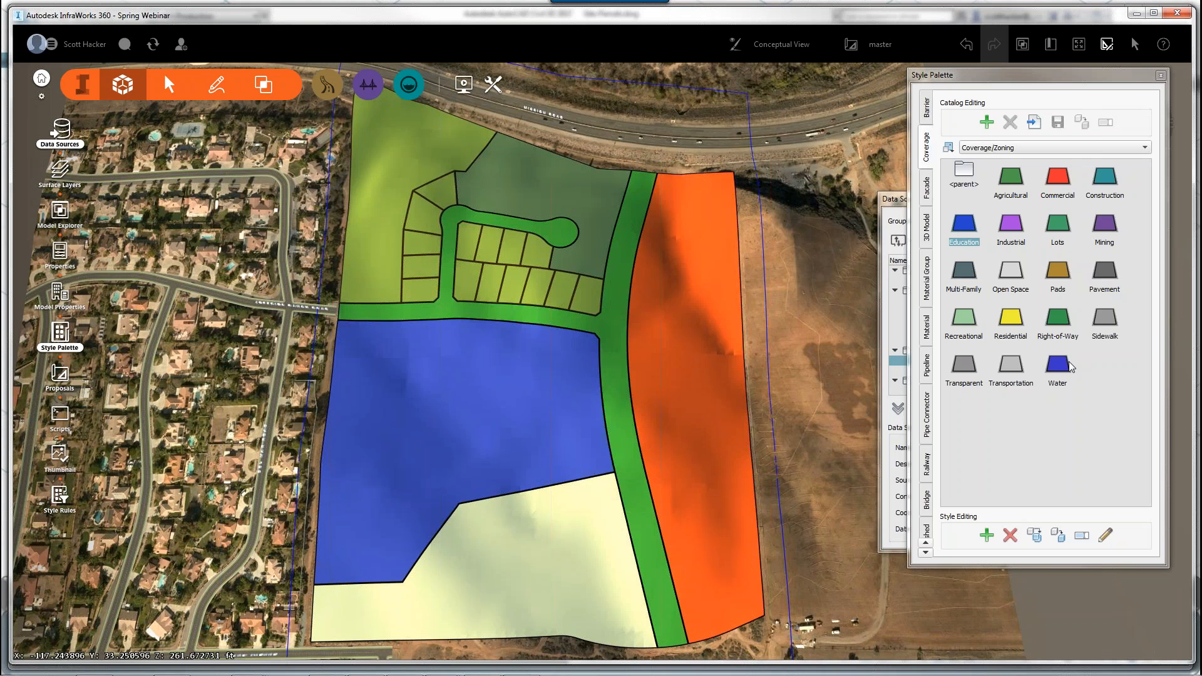
pyautogui.moveTo(1063, 369); pyautogui.dragTo(408, 161)
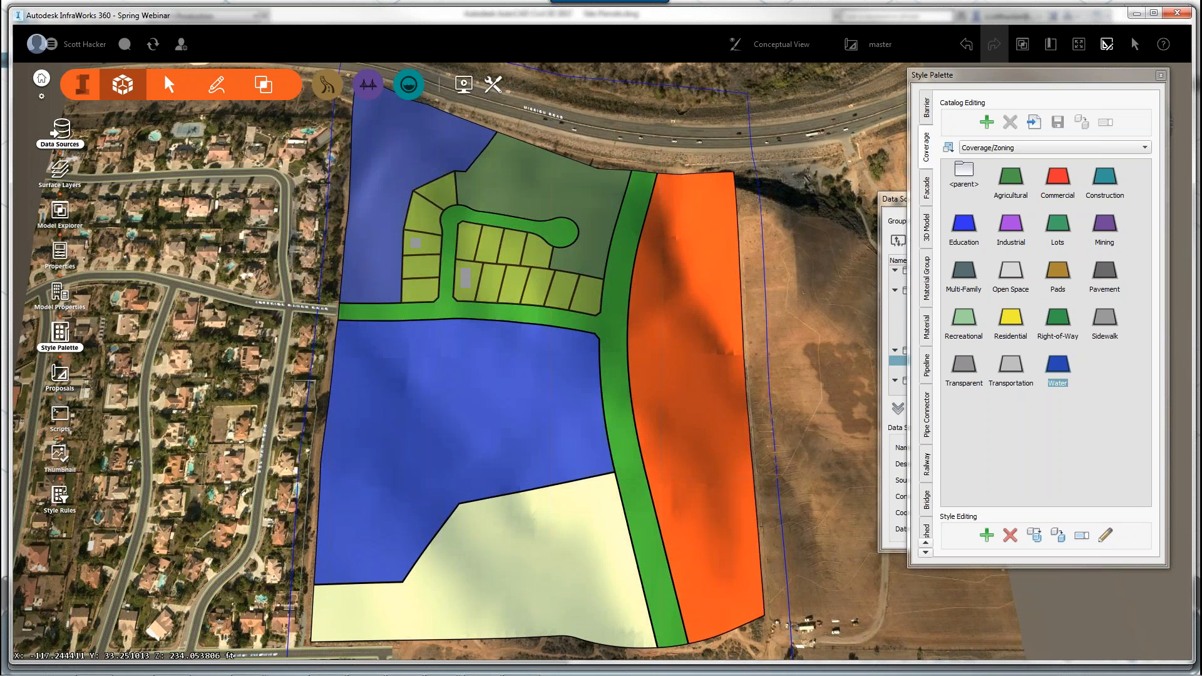
# Step: Apply Residential zoning to the upper lots along the west side of the cul-de-sac street
pyautogui.moveTo(1011, 318); pyautogui.dragTo(436, 191)
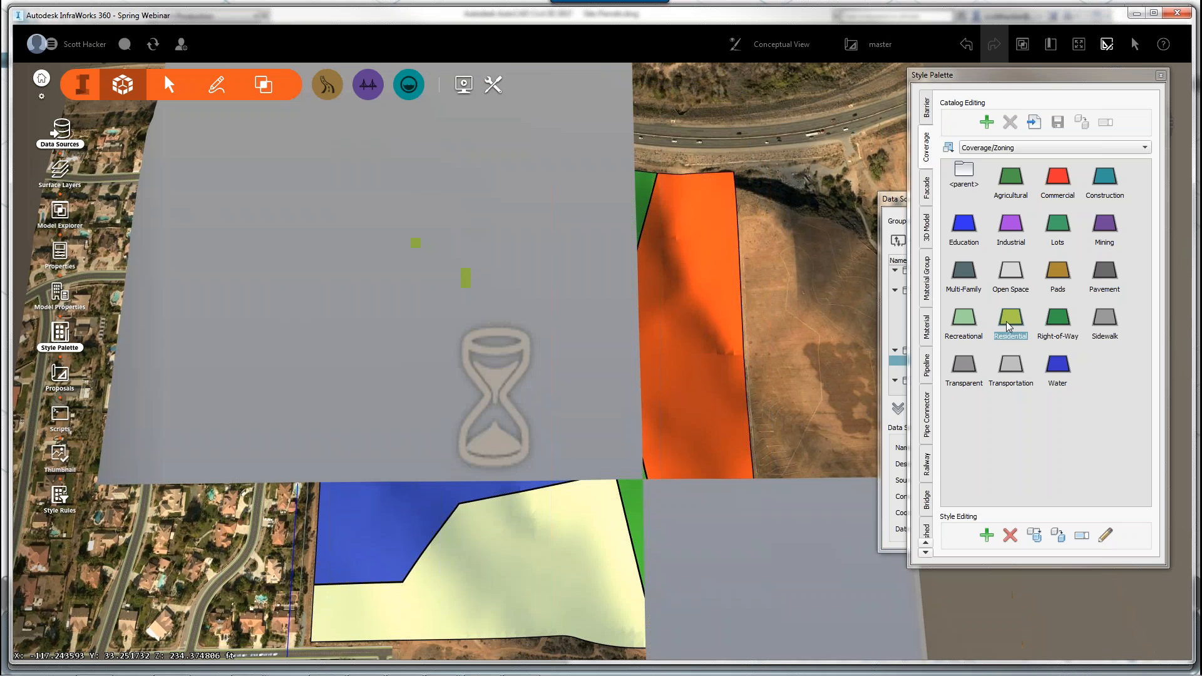
pyautogui.moveTo(1011, 325); pyautogui.dragTo(420, 216)
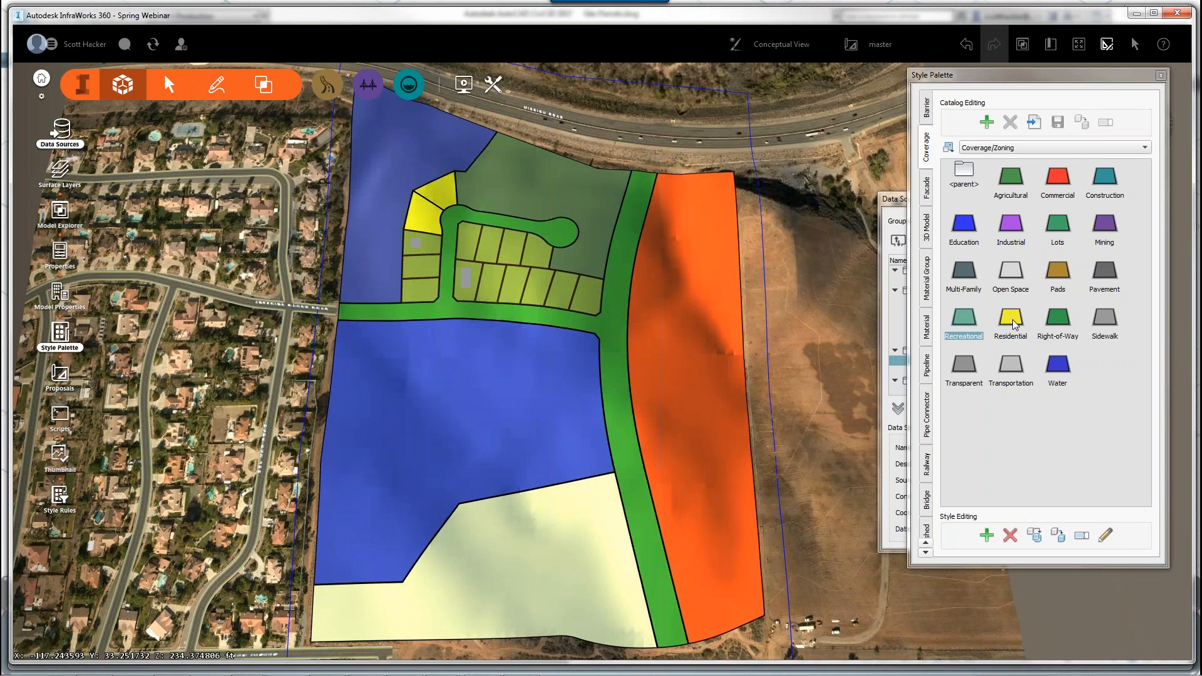
pyautogui.moveTo(1010, 324); pyautogui.dragTo(512, 247)
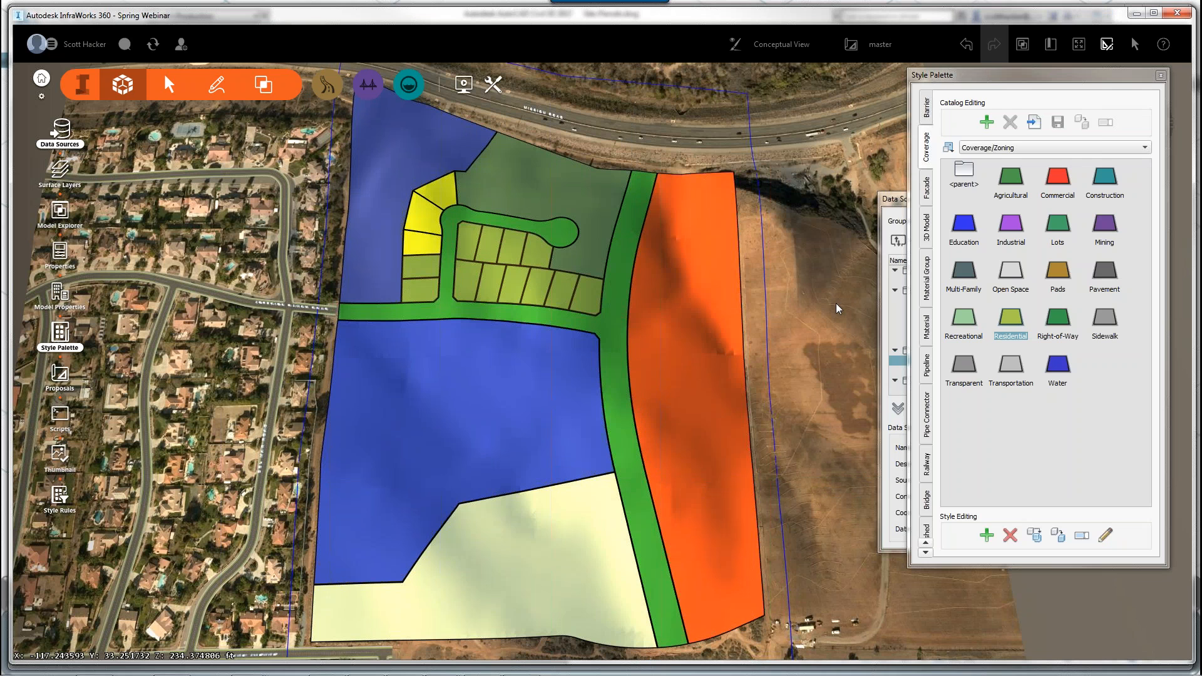
# Step: Turn on the contour display for the easement surrounding the site
pyautogui.click(728, 94)
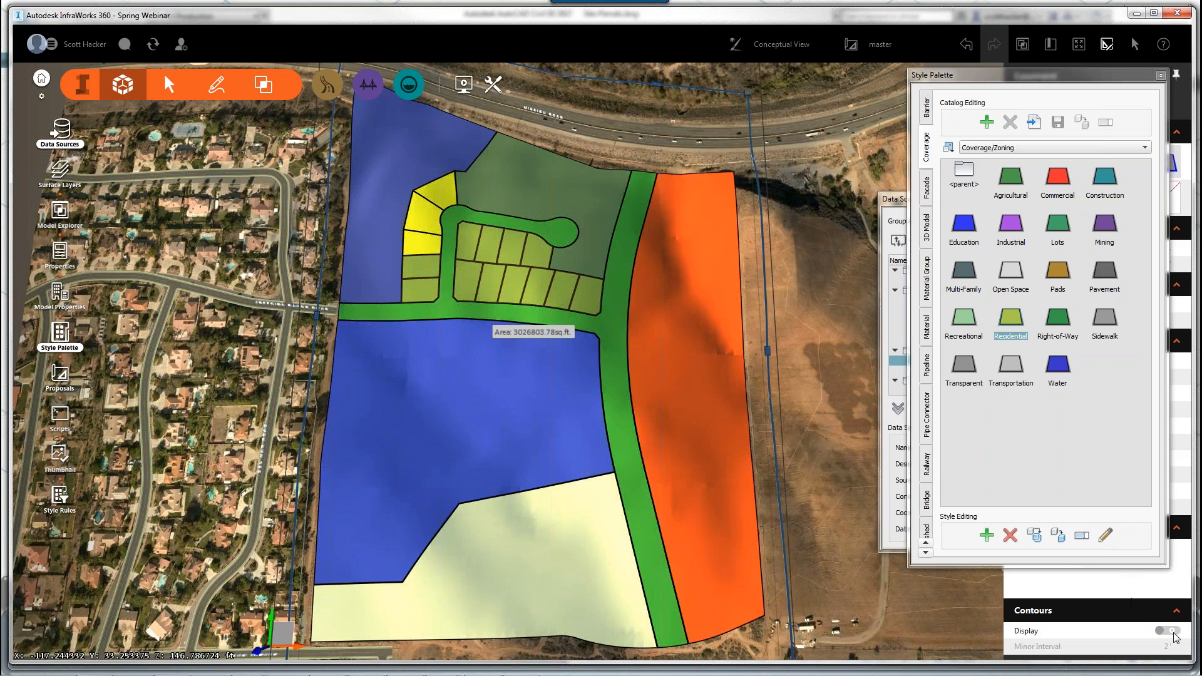
pyautogui.click(1172, 632)
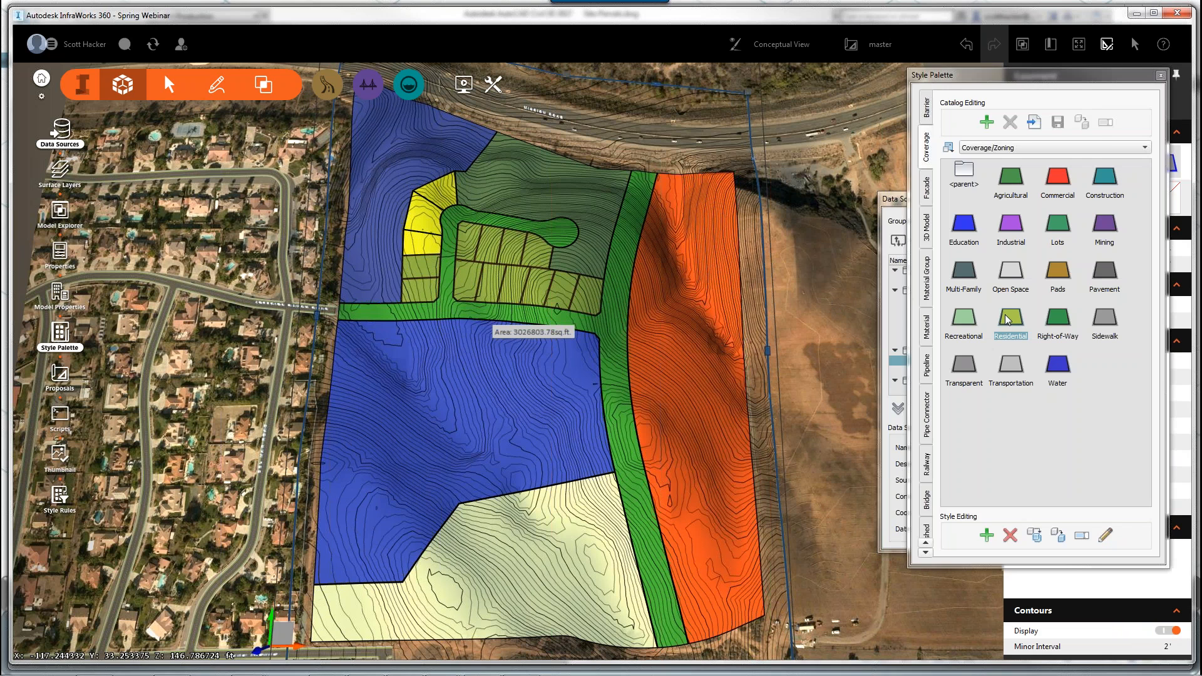
# Step: Apply Residential zoning to the remaining western lots and the first lot east of the cul-de-sac street, and close the Style Palette
pyautogui.moveTo(1010, 319); pyautogui.dragTo(417, 267)
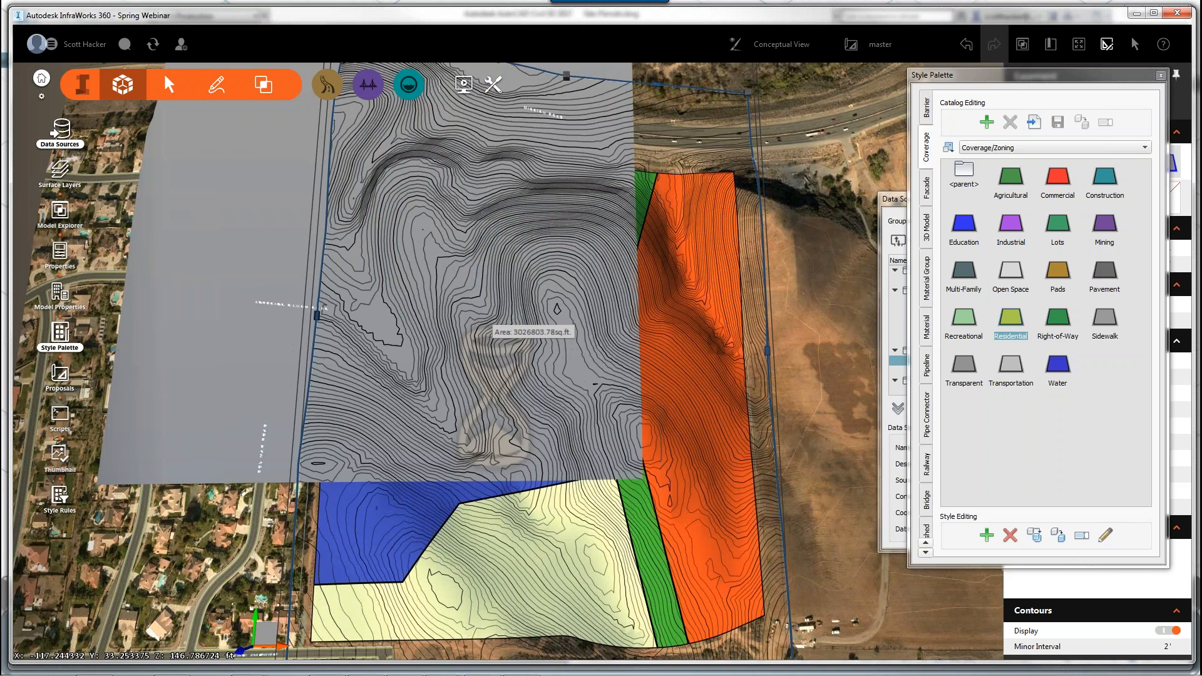
pyautogui.moveTo(1010, 319); pyautogui.dragTo(486, 248)
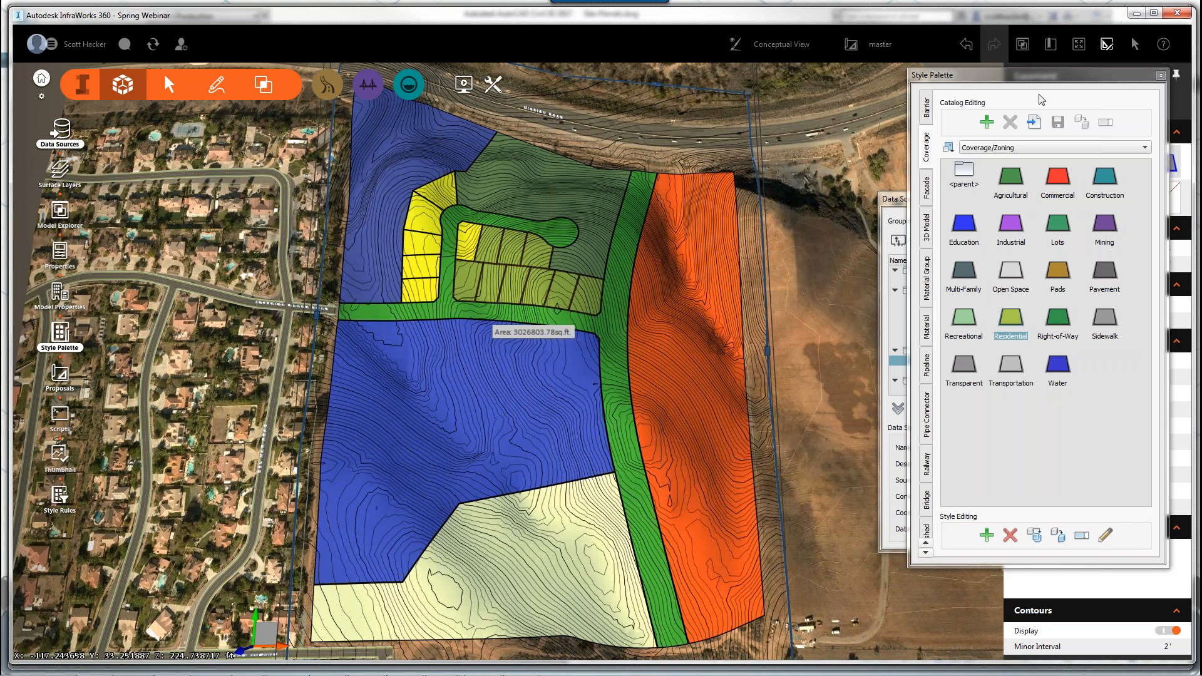
pyautogui.click(1160, 75)
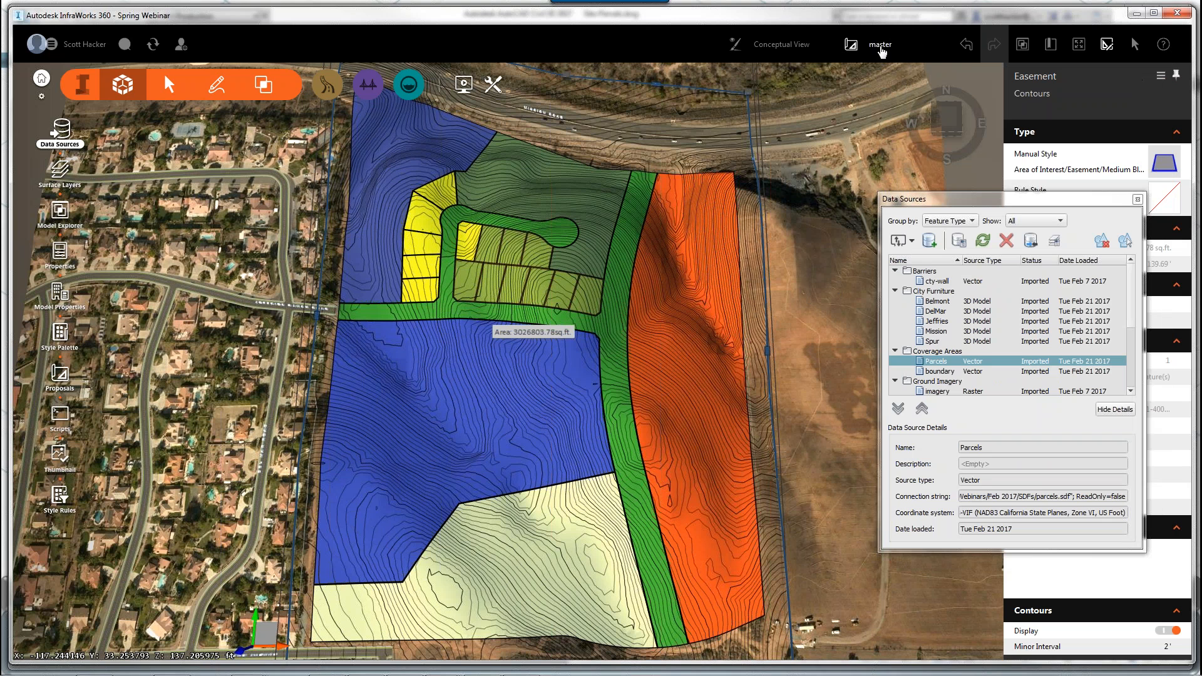
# Step: Switch to the RoadwayLayout proposal and examine the cul-de-sac street, the main road and its intersection
pyautogui.click(880, 45)
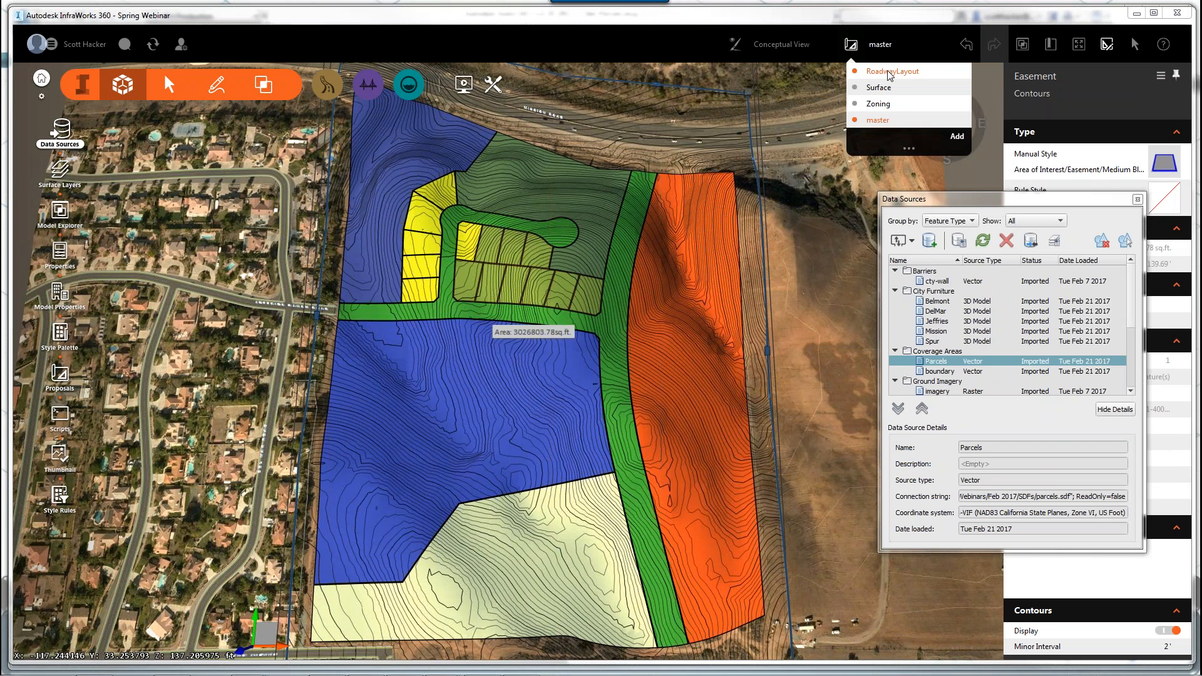
pyautogui.click(888, 72)
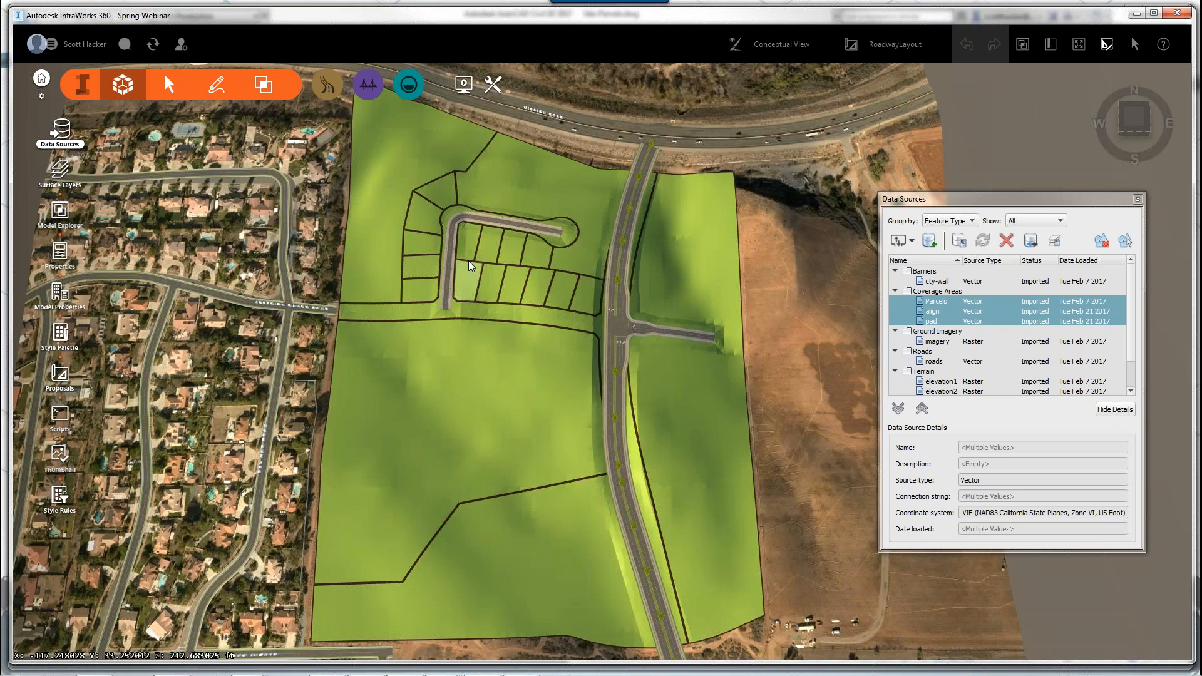
pyautogui.moveTo(468, 261); pyautogui.dragTo(419, 304)
pyautogui.scroll(5, 419, 306)
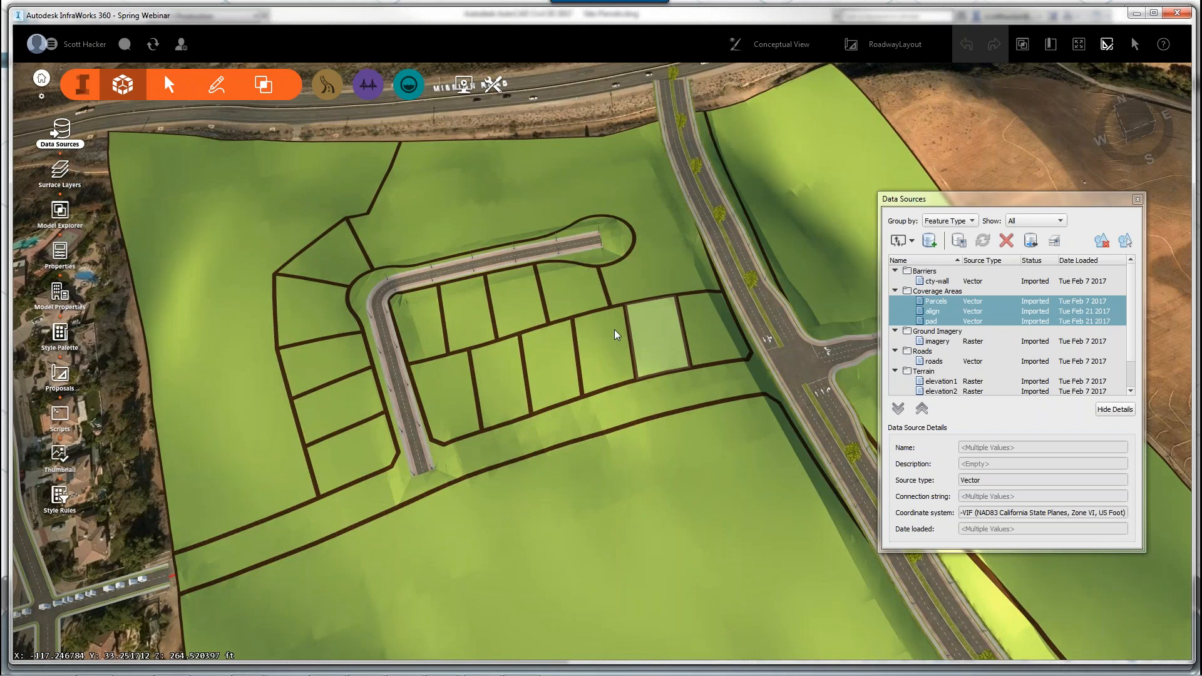
pyautogui.moveTo(614, 332); pyautogui.dragTo(279, 343, button='middle')
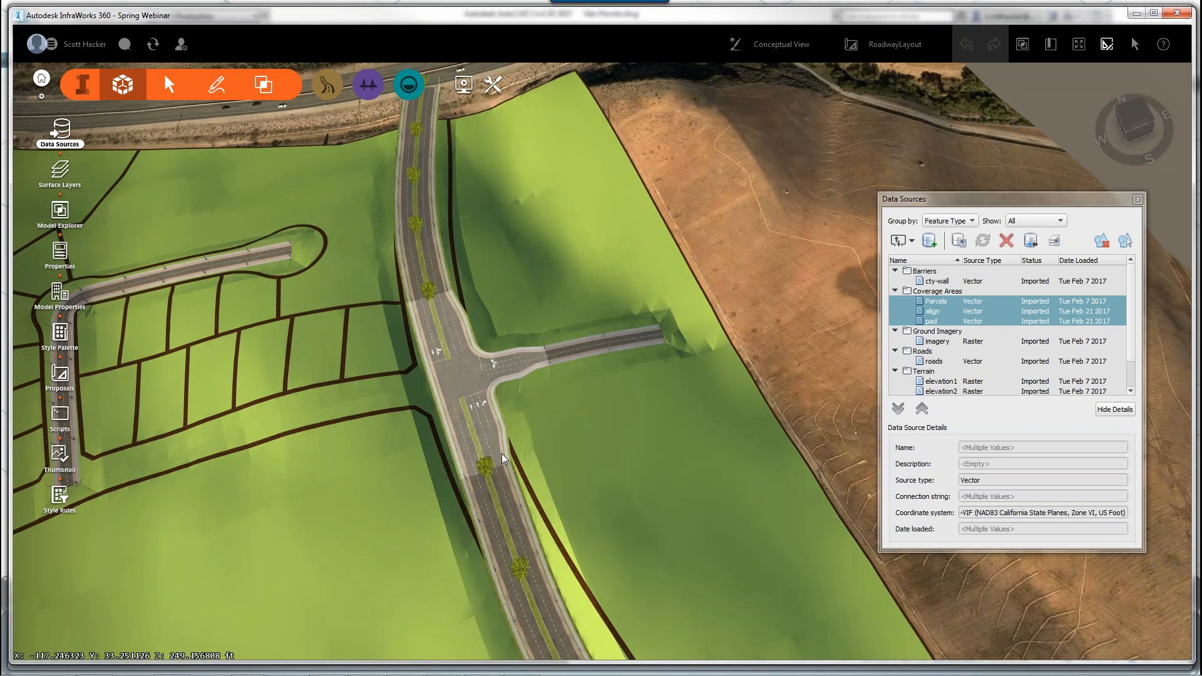
pyautogui.moveTo(365, 453); pyautogui.dragTo(371, 372)
# Step: Bring up the roadway design tools and start a local road with the Street > Sidewalk and Greenspace draw style
pyautogui.click(328, 85)
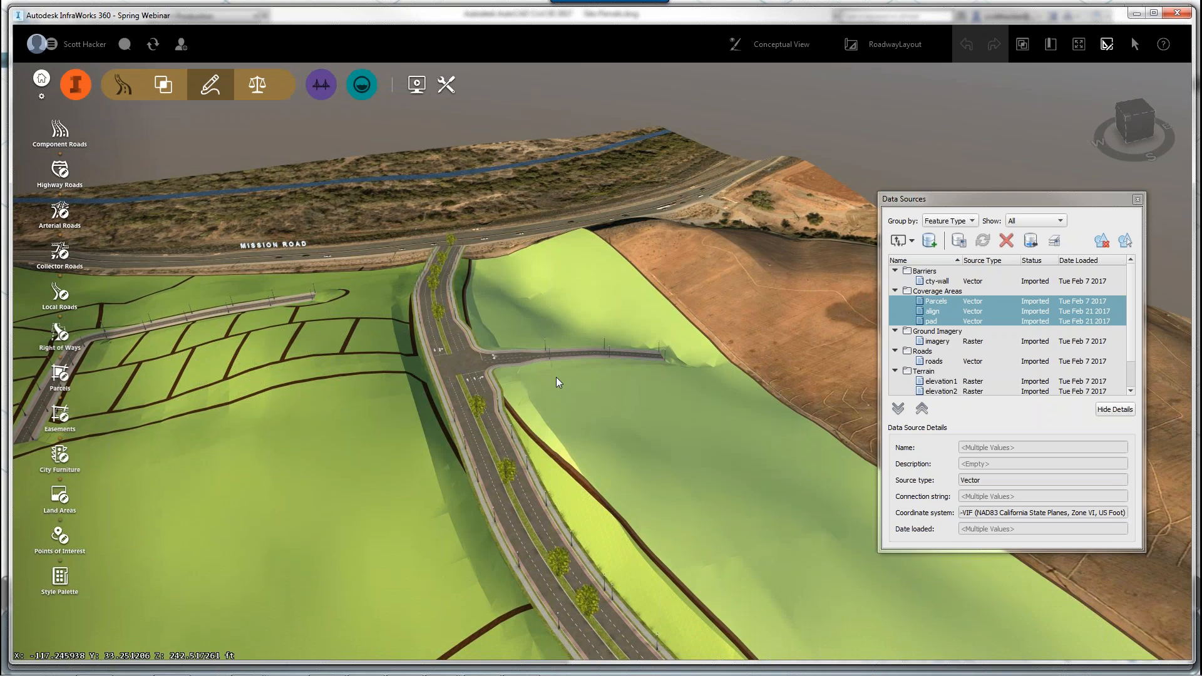
pyautogui.moveTo(571, 342); pyautogui.dragTo(811, 292)
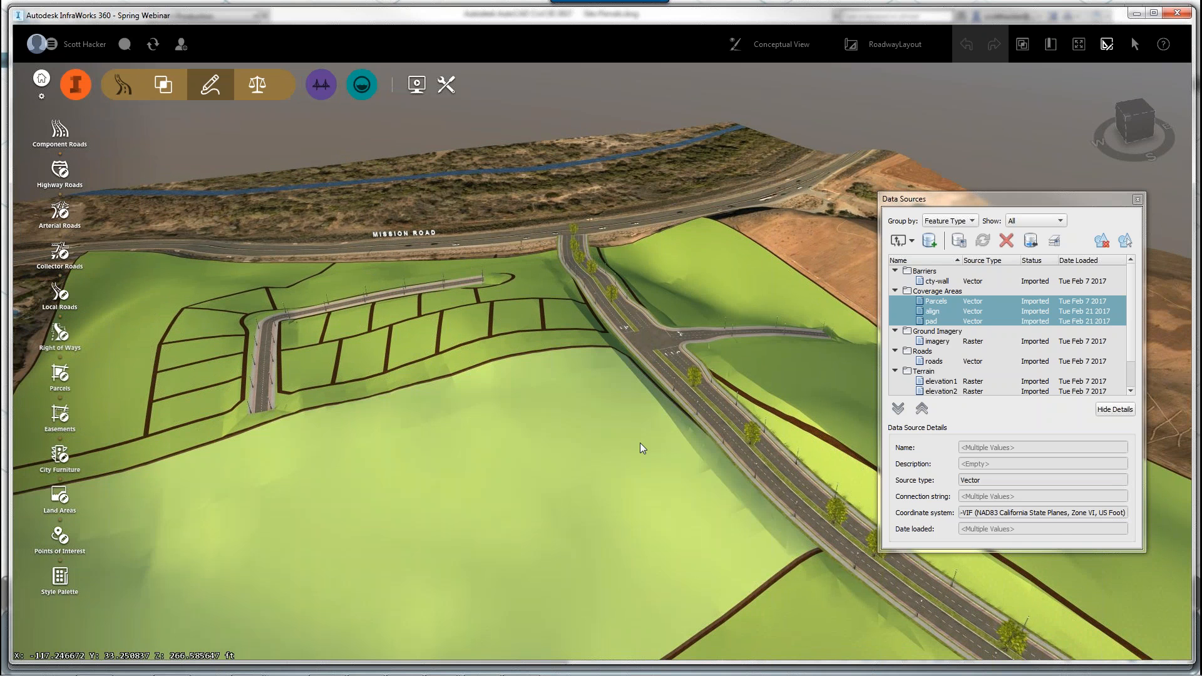
pyautogui.moveTo(639, 442); pyautogui.dragTo(685, 301)
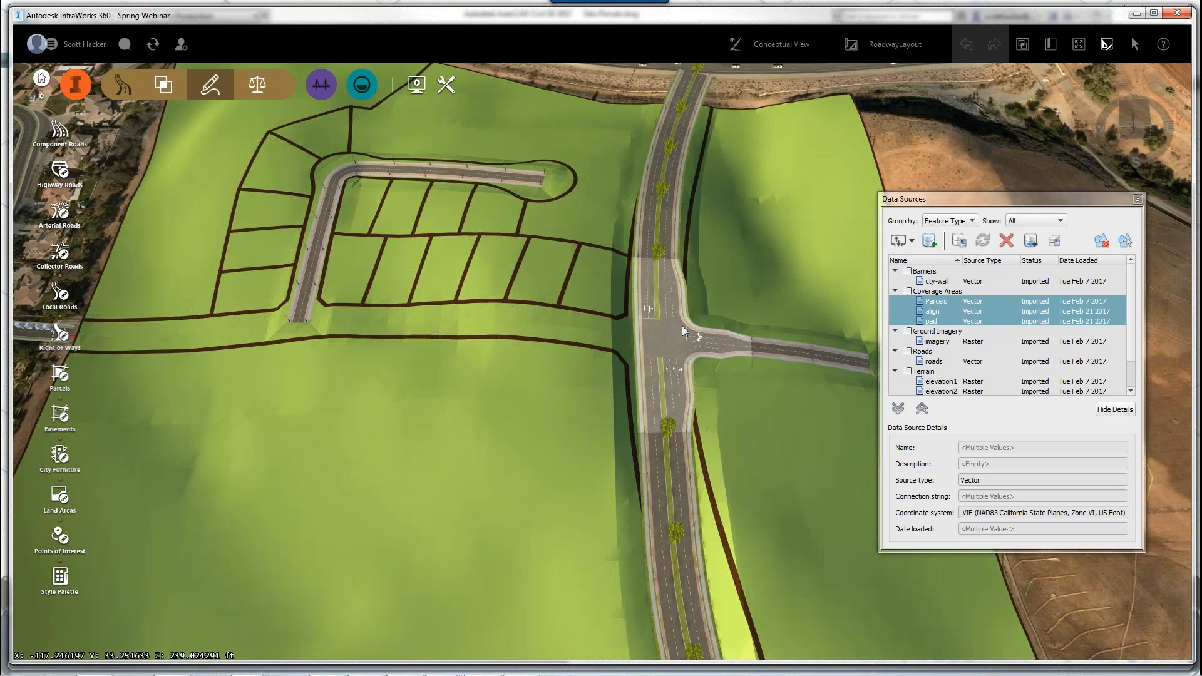
pyautogui.scroll(-3, 681, 326)
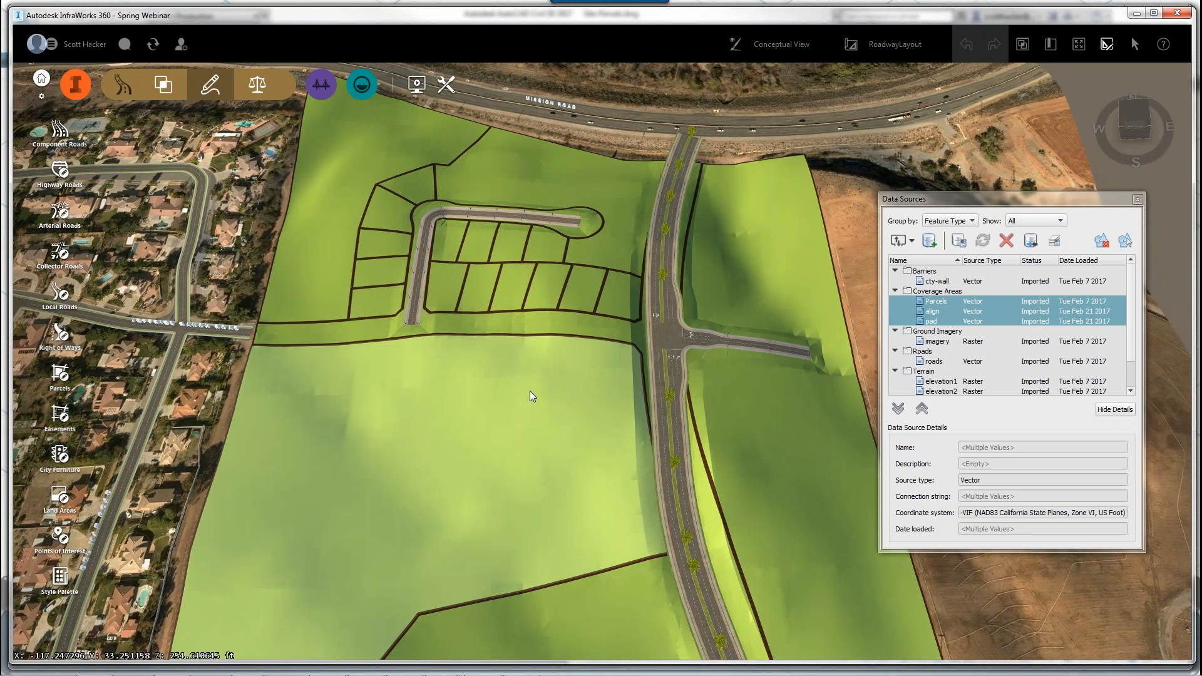
pyautogui.scroll(1, 530, 391)
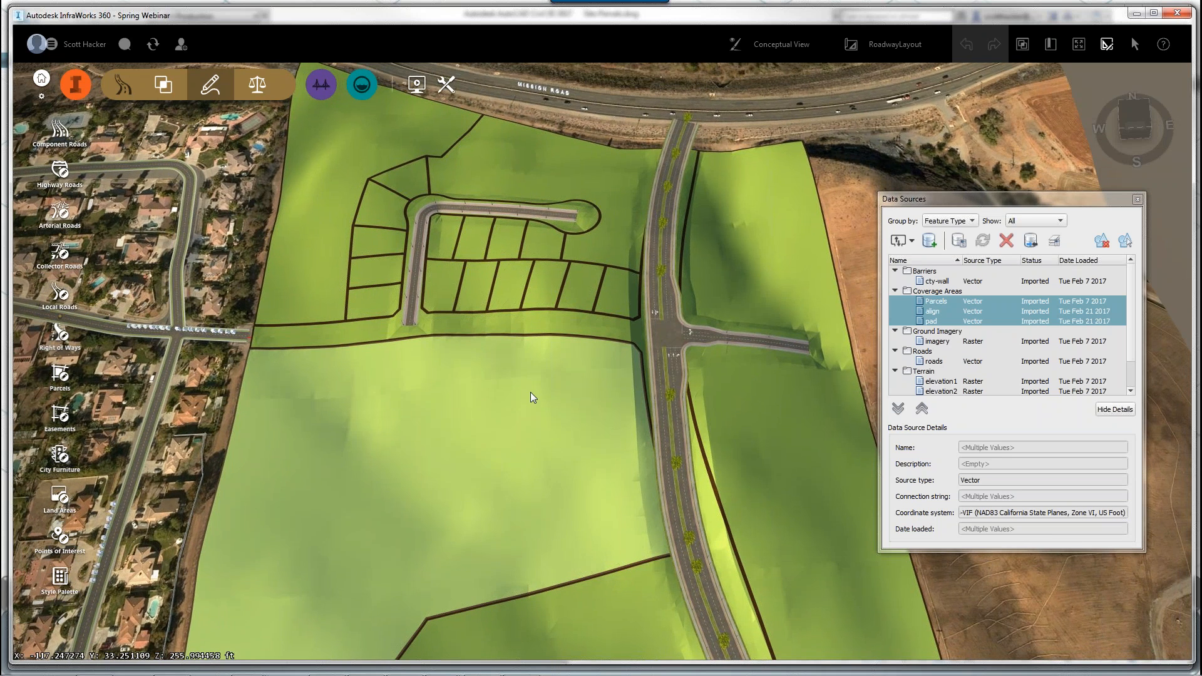
pyautogui.click(54, 287)
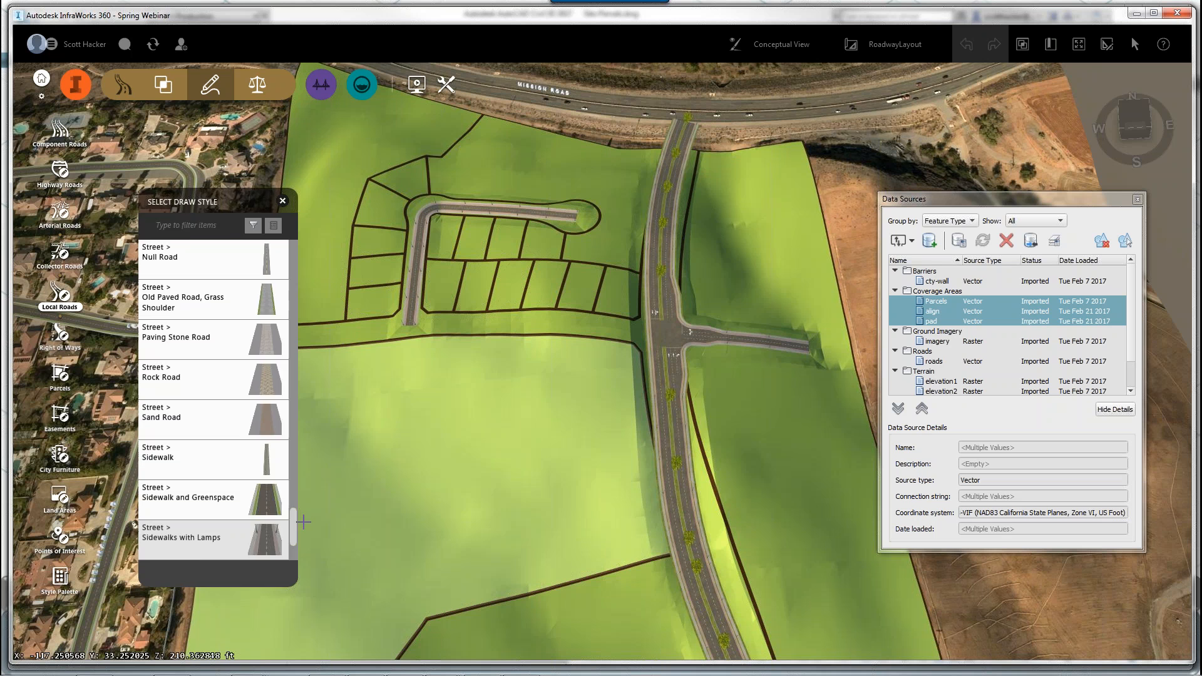
pyautogui.moveTo(294, 529); pyautogui.dragTo(297, 438)
pyautogui.scroll(-6, 288, 488)
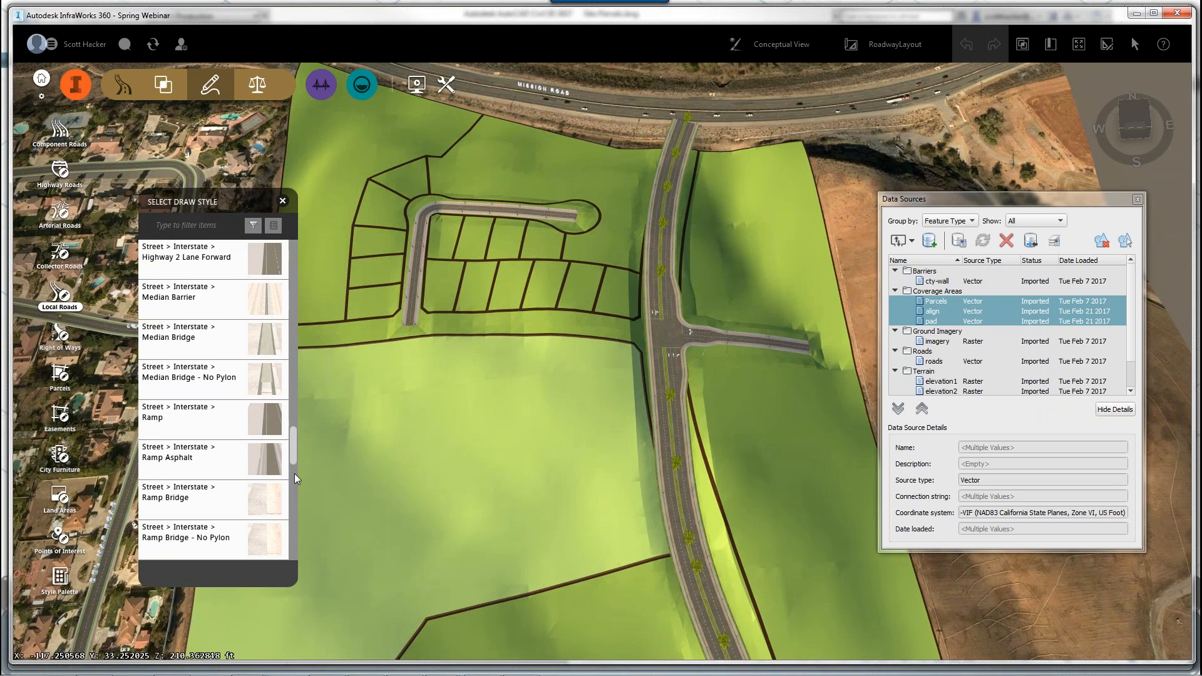
pyautogui.scroll(-6, 287, 524)
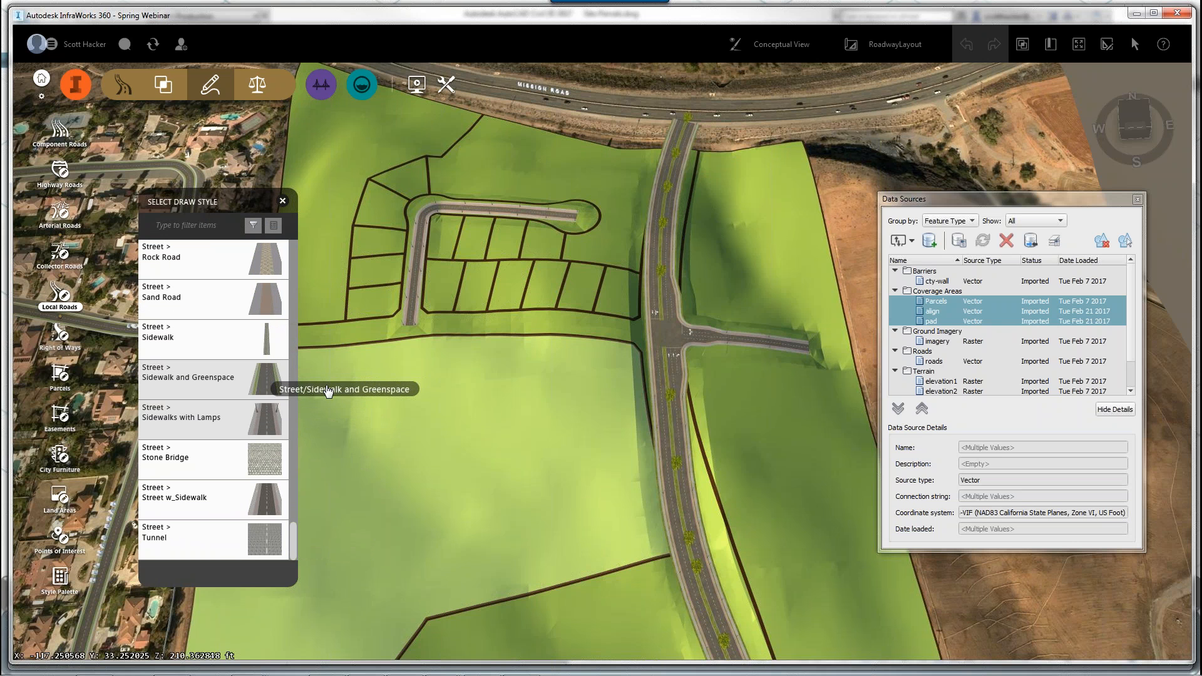
pyautogui.click(279, 388)
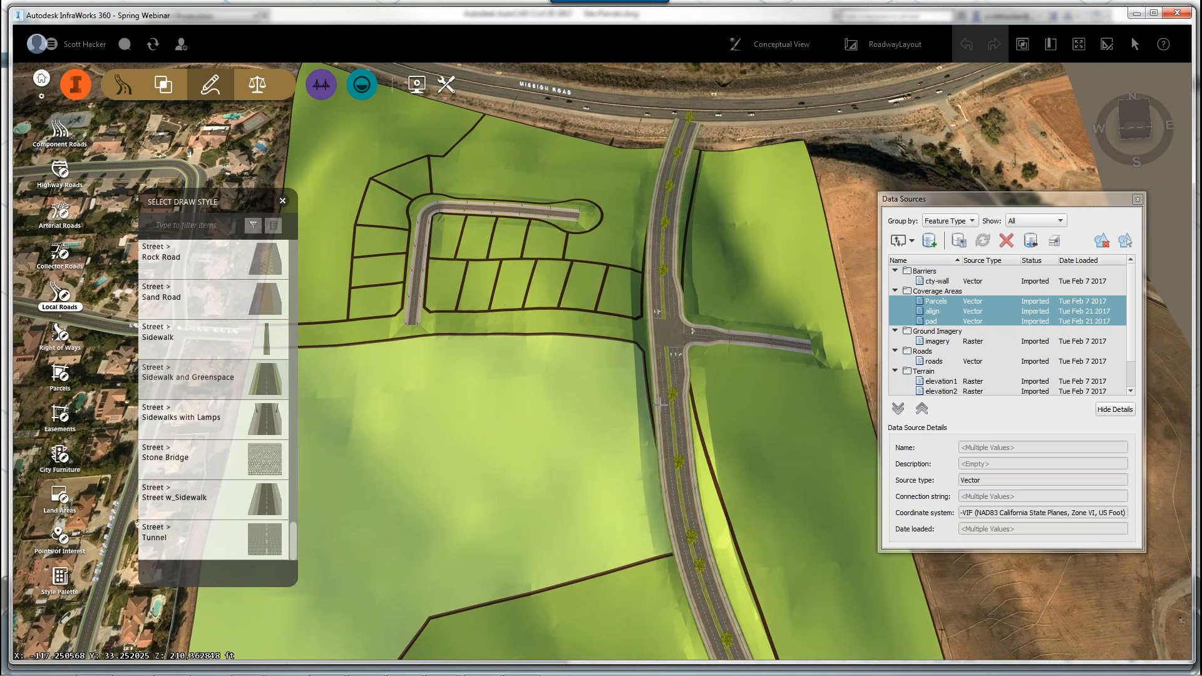
# Step: Draw the local road from the end of Jeffries Ranch Road, past the cul-de-sac street, to the main road intersection
pyautogui.moveTo(660, 404)
pyautogui.mouseDown(button='middle')
pyautogui.moveTo(718, 419)
pyautogui.moveTo(703, 422)
pyautogui.mouseUp(button='middle')
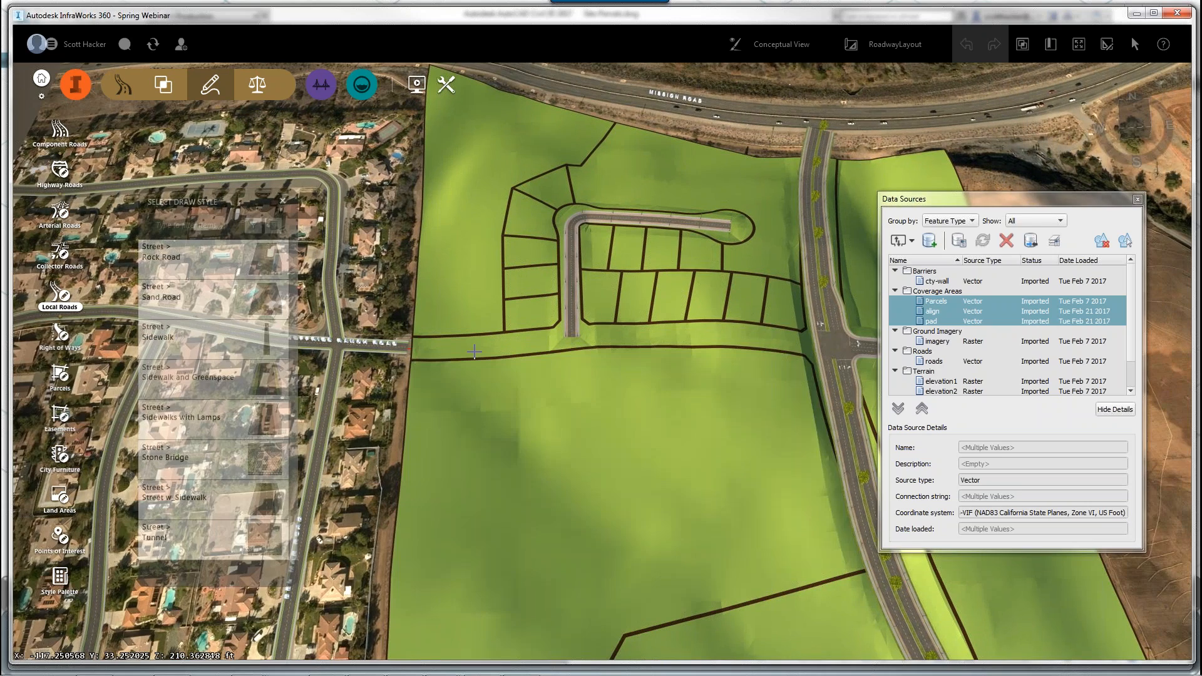
pyautogui.click(474, 352)
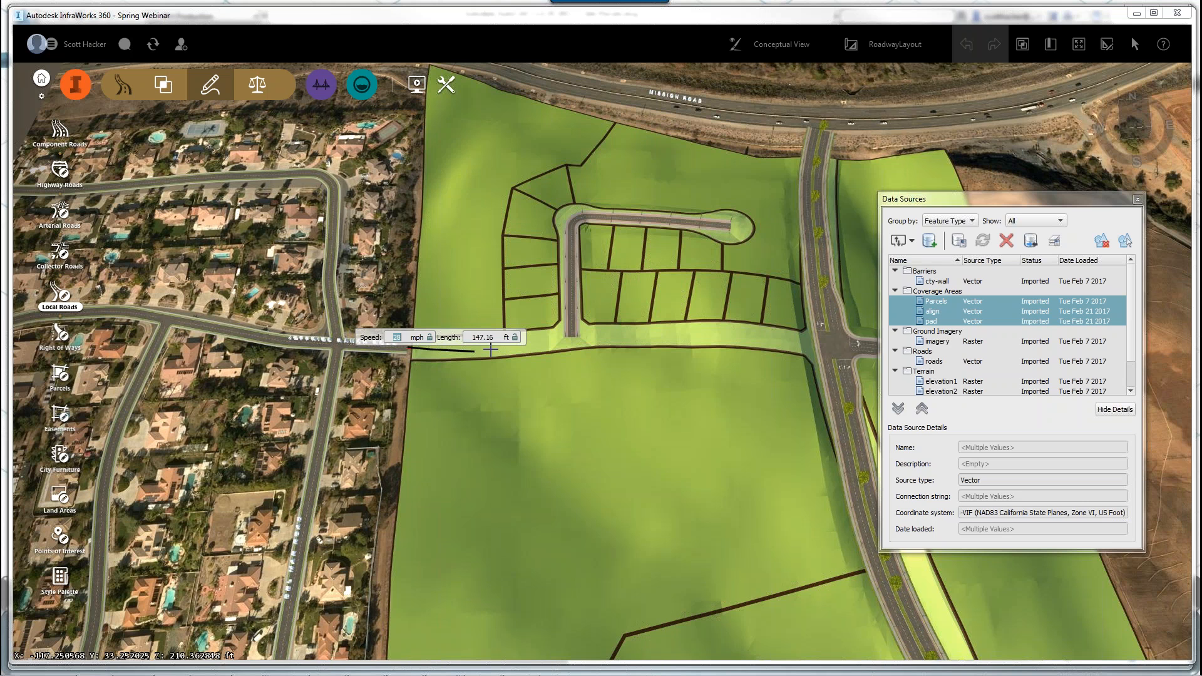
pyautogui.click(566, 339)
pyautogui.click(565, 340)
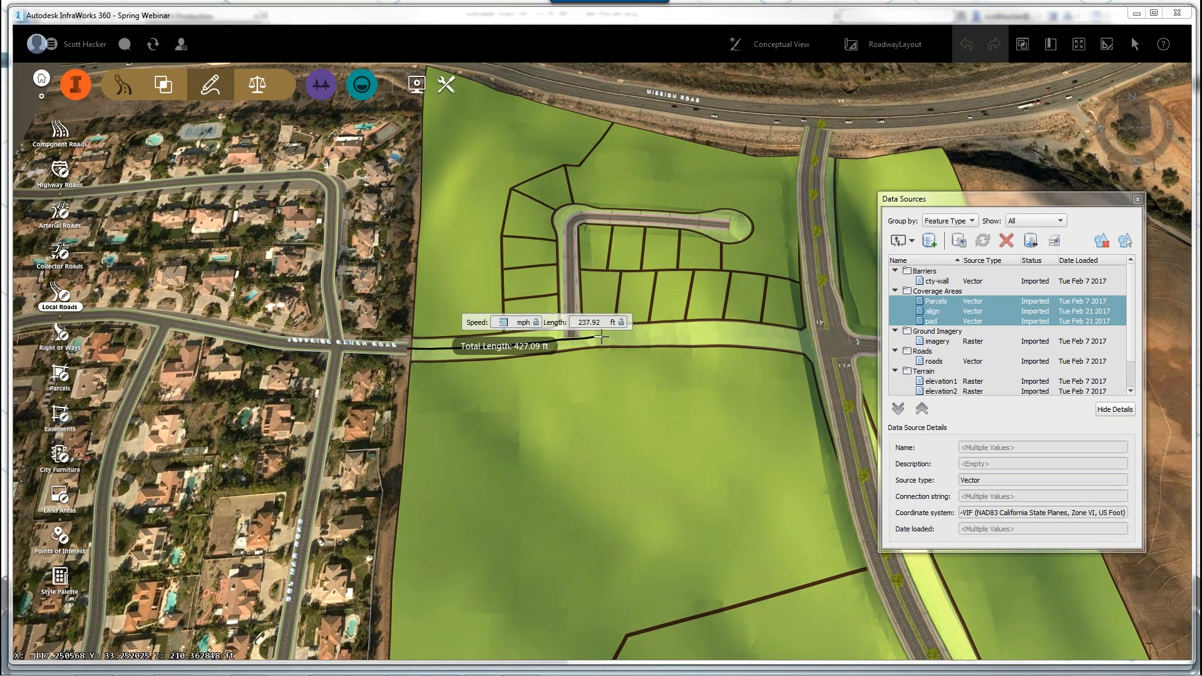
pyautogui.moveTo(576, 359); pyautogui.dragTo(449, 365, button='middle')
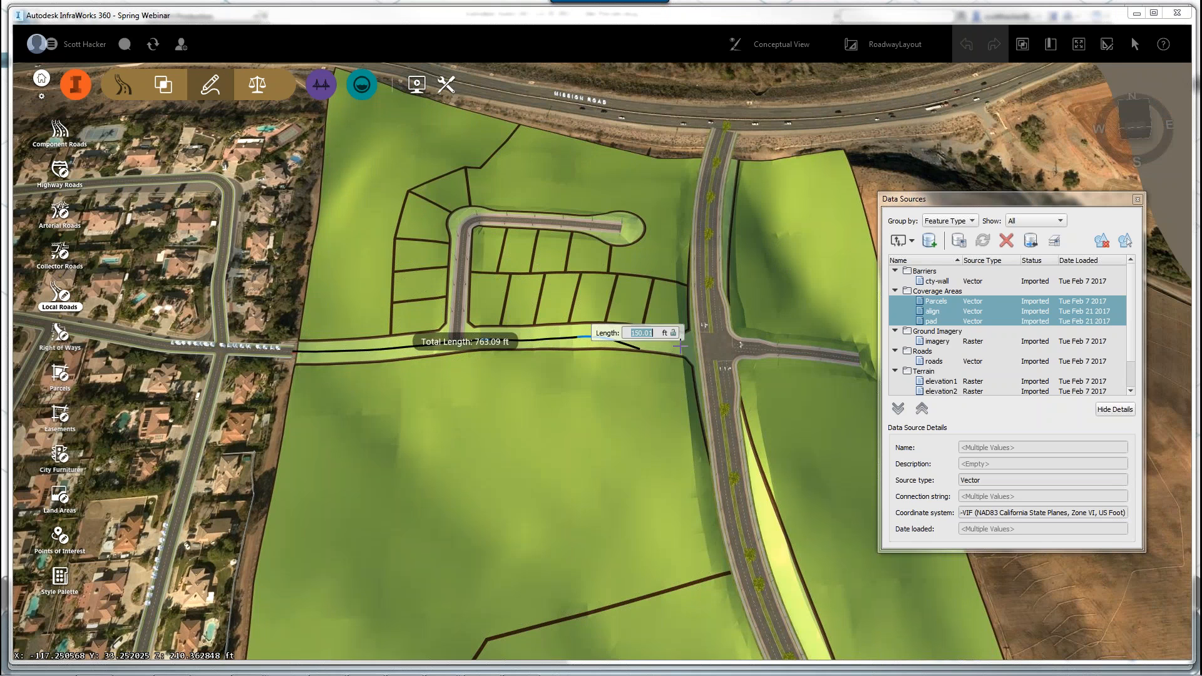
pyautogui.doubleClick(712, 345)
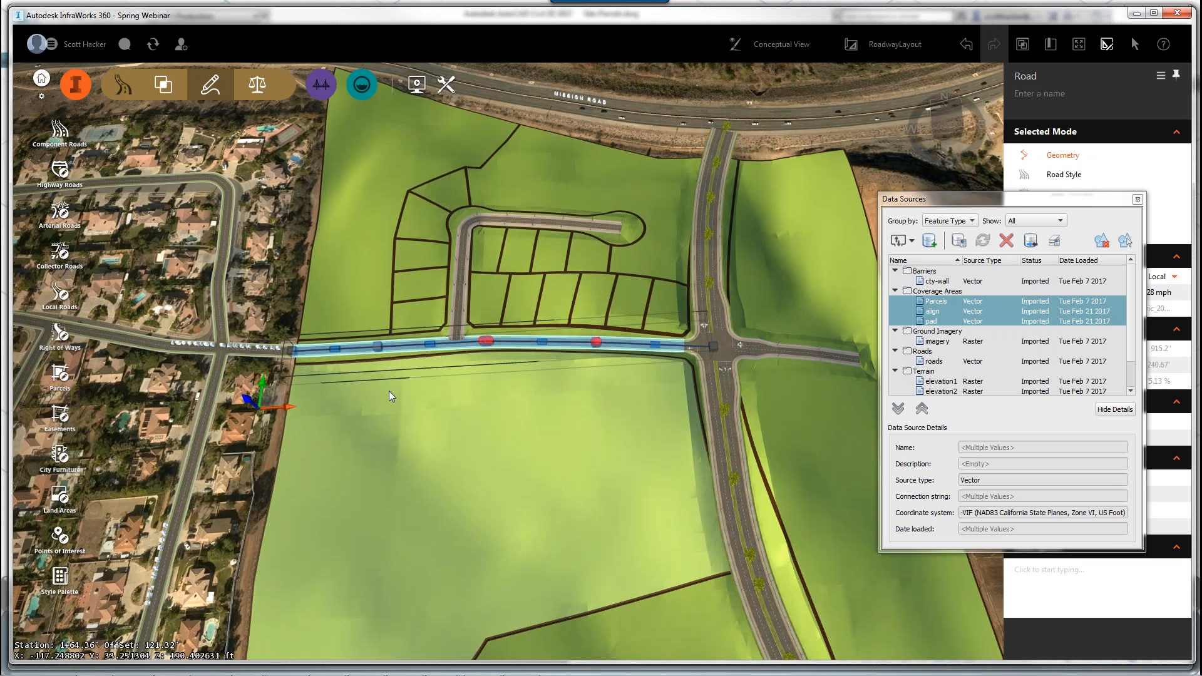
# Step: Name the new road Jeffries Ranch Road, set its speed to 30 mph, and close the Data Sources window
pyautogui.moveTo(389, 391); pyautogui.dragTo(479, 262)
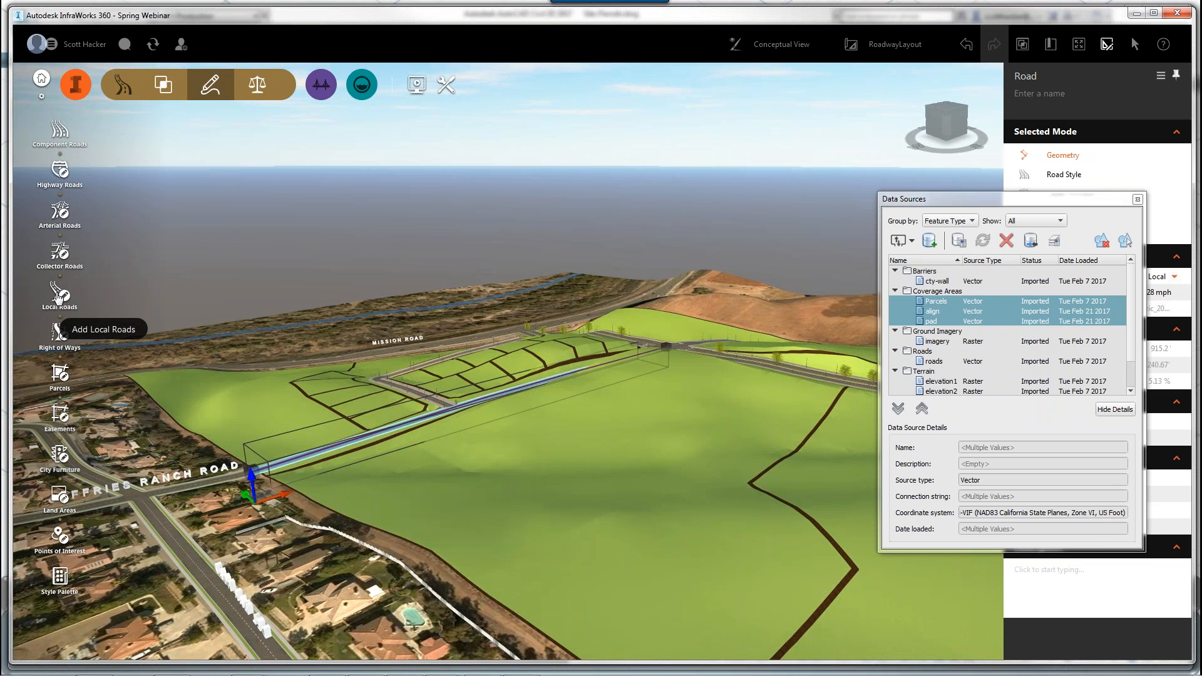
pyautogui.moveTo(959, 204); pyautogui.dragTo(763, 86)
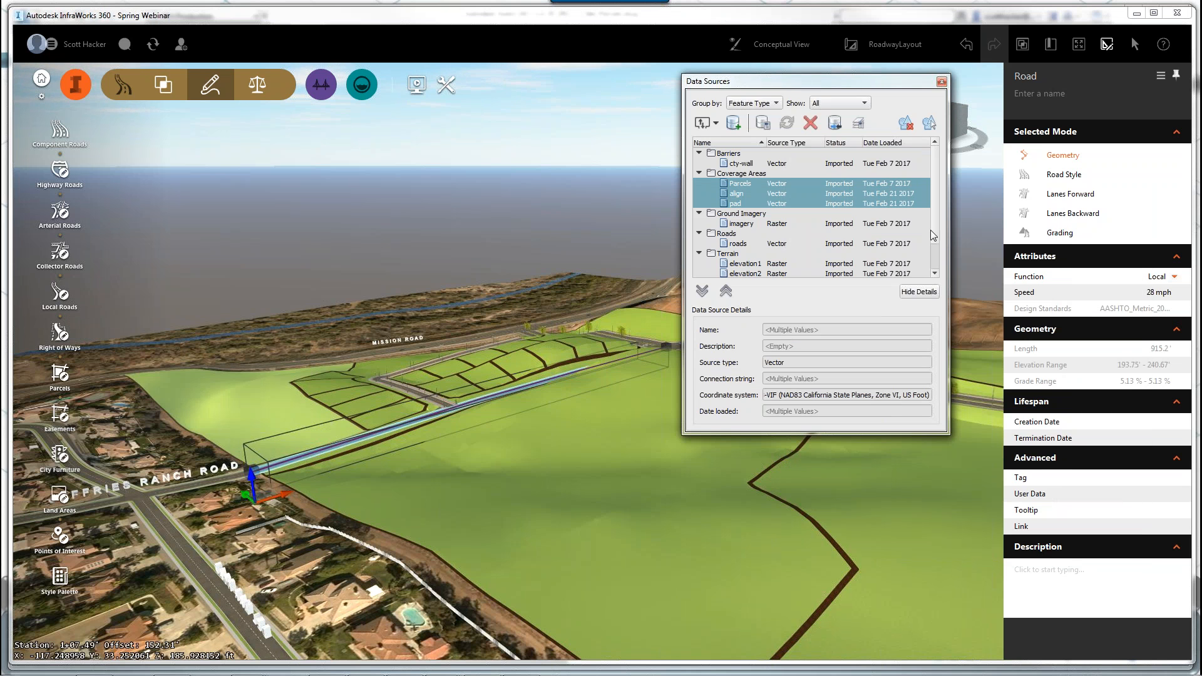
pyautogui.click(1066, 95)
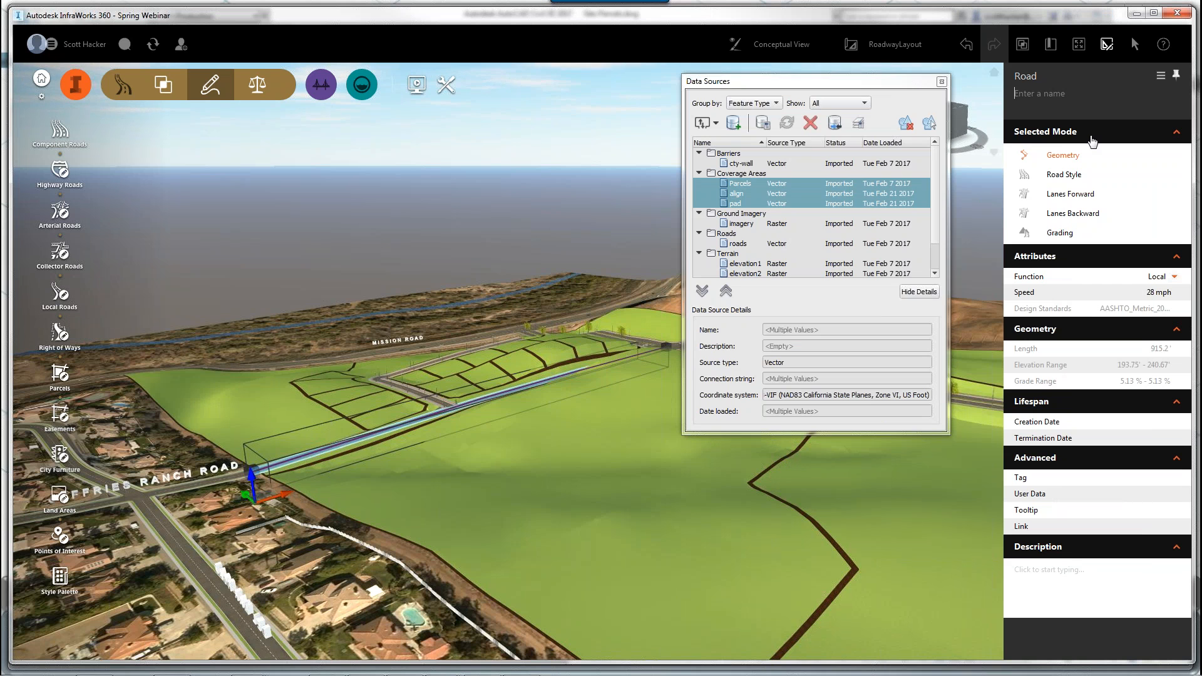
pyautogui.write('Jeff')
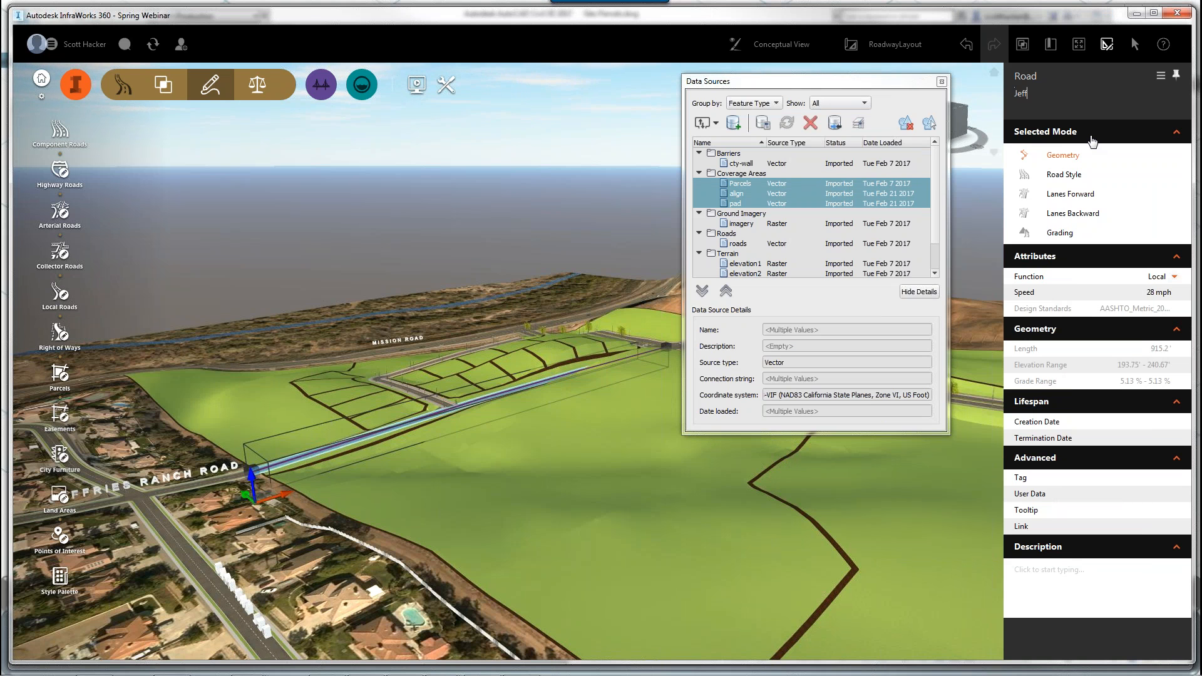
pyautogui.write('ries Ranch Road')
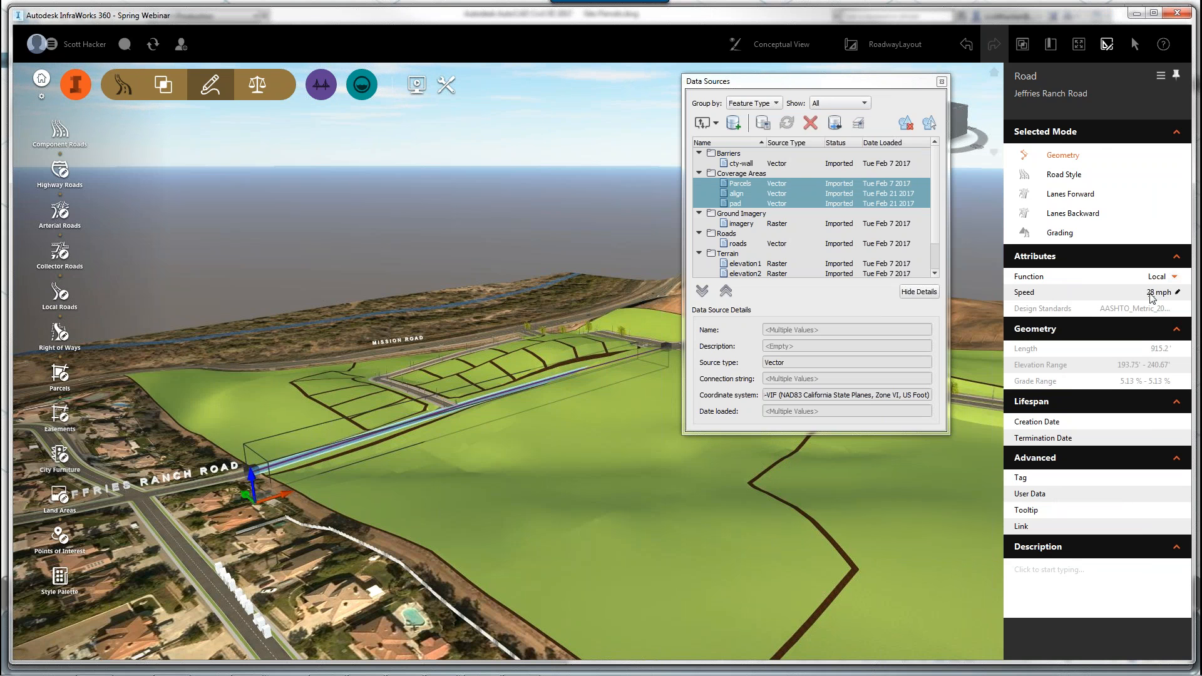
pyautogui.click(1176, 291)
pyautogui.write('30')
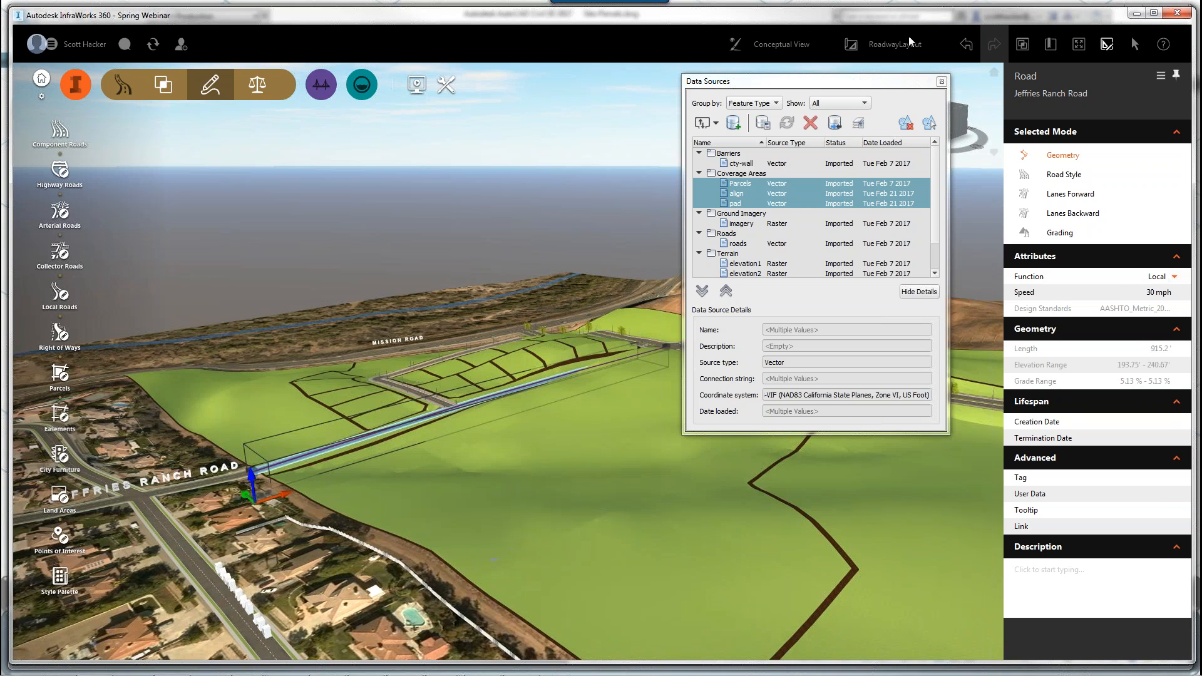
pyautogui.click(941, 81)
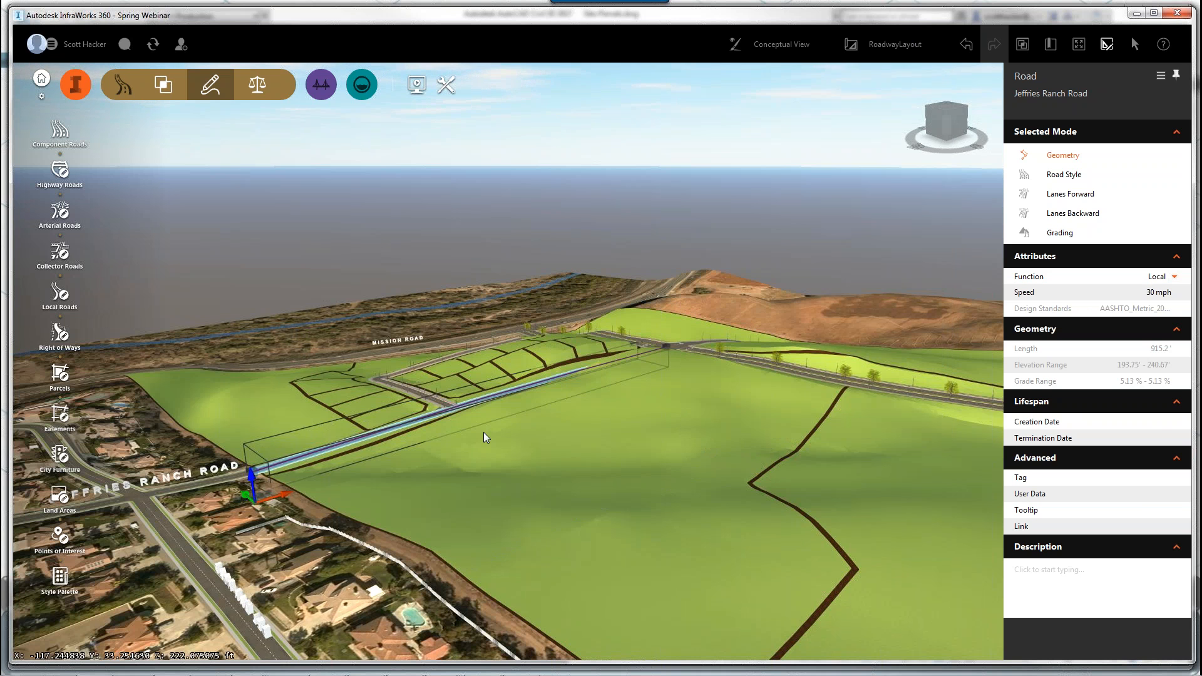
# Step: Raise the cul-de-sac street's end point at Jeffries Ranch Road to an elevation of about 220 ft
pyautogui.moveTo(475, 429); pyautogui.dragTo(637, 478)
pyautogui.scroll(3, 610, 506)
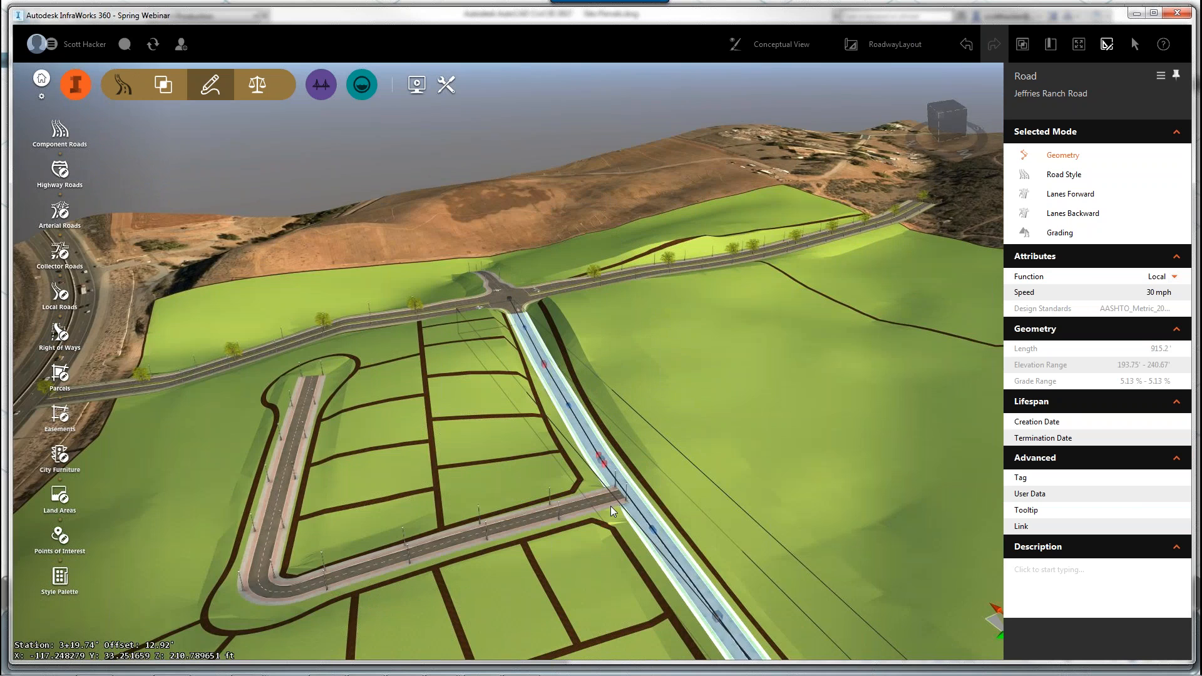
pyautogui.scroll(3, 547, 524)
pyautogui.scroll(3, 570, 497)
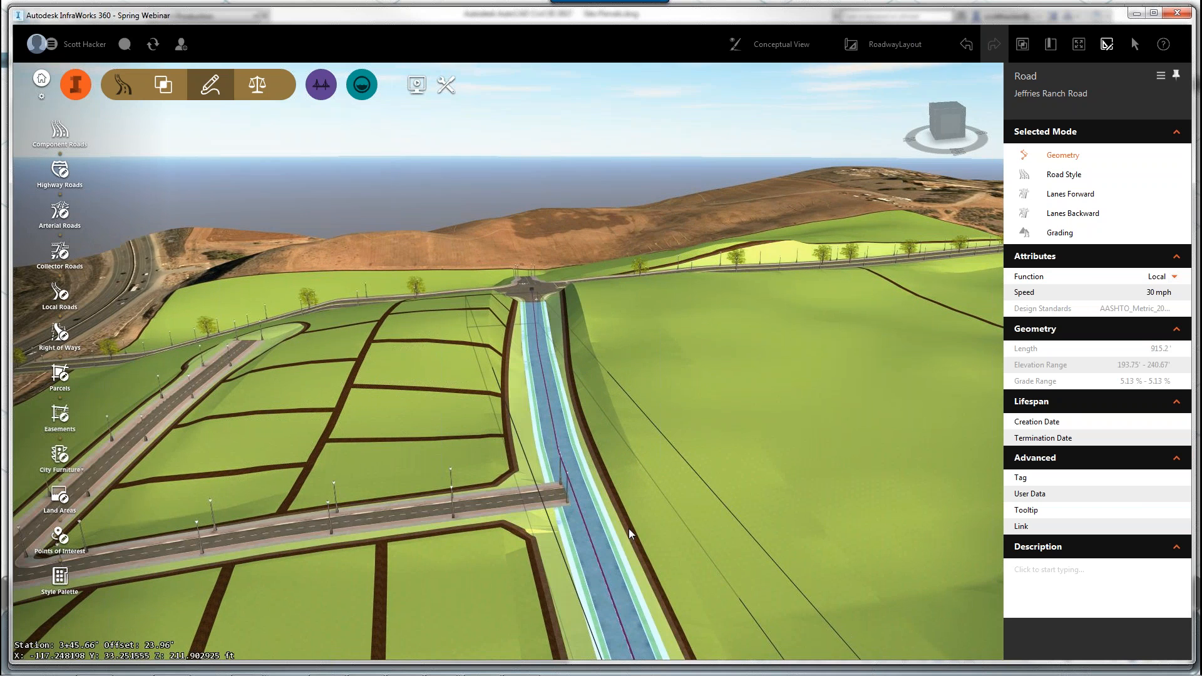
pyautogui.moveTo(628, 528); pyautogui.dragTo(645, 460)
pyautogui.scroll(2, 644, 460)
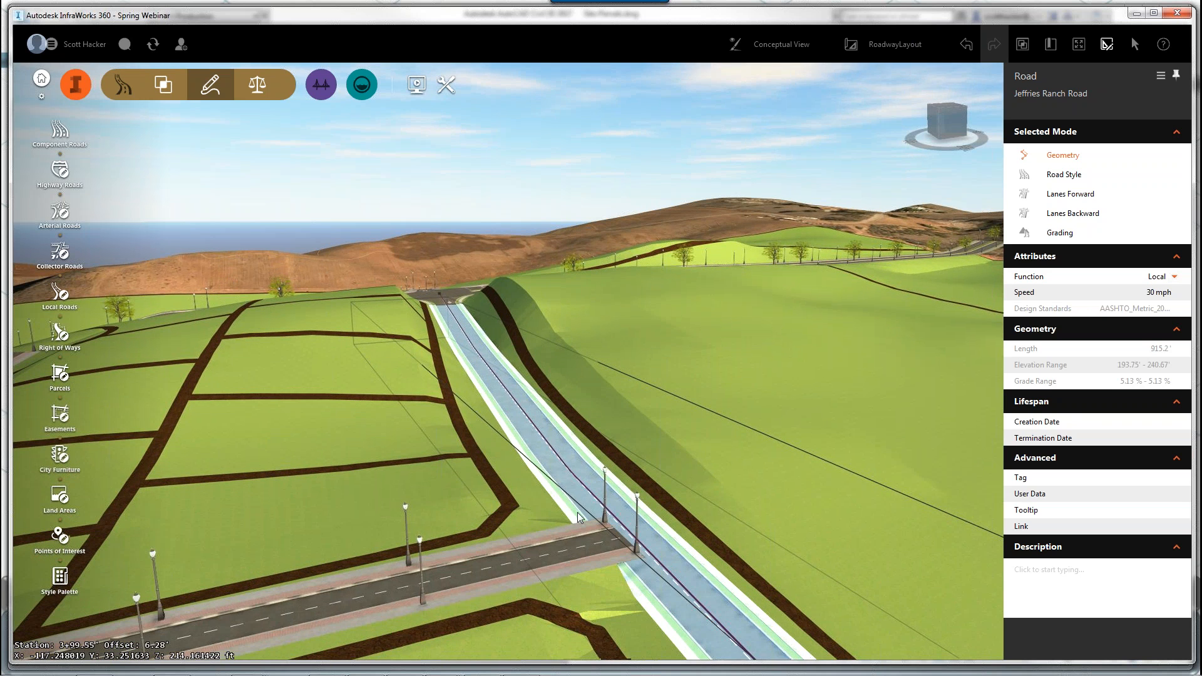
pyautogui.click(563, 552)
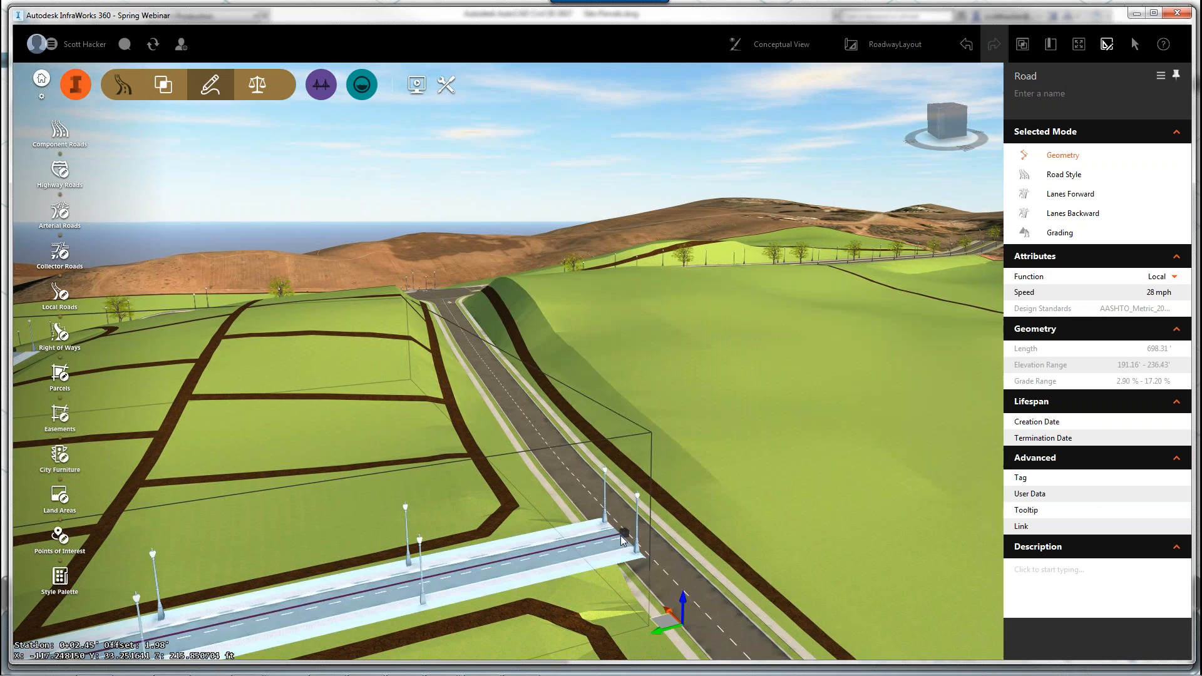
pyautogui.moveTo(623, 527)
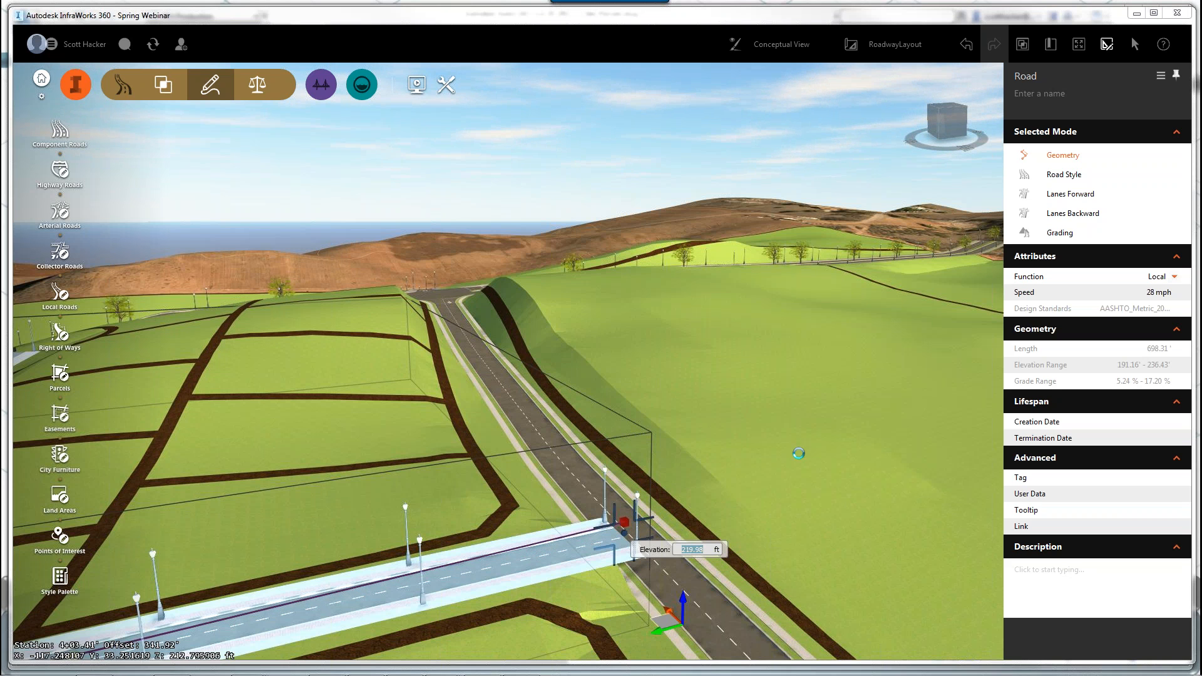
pyautogui.write('220')
pyautogui.press('Return')
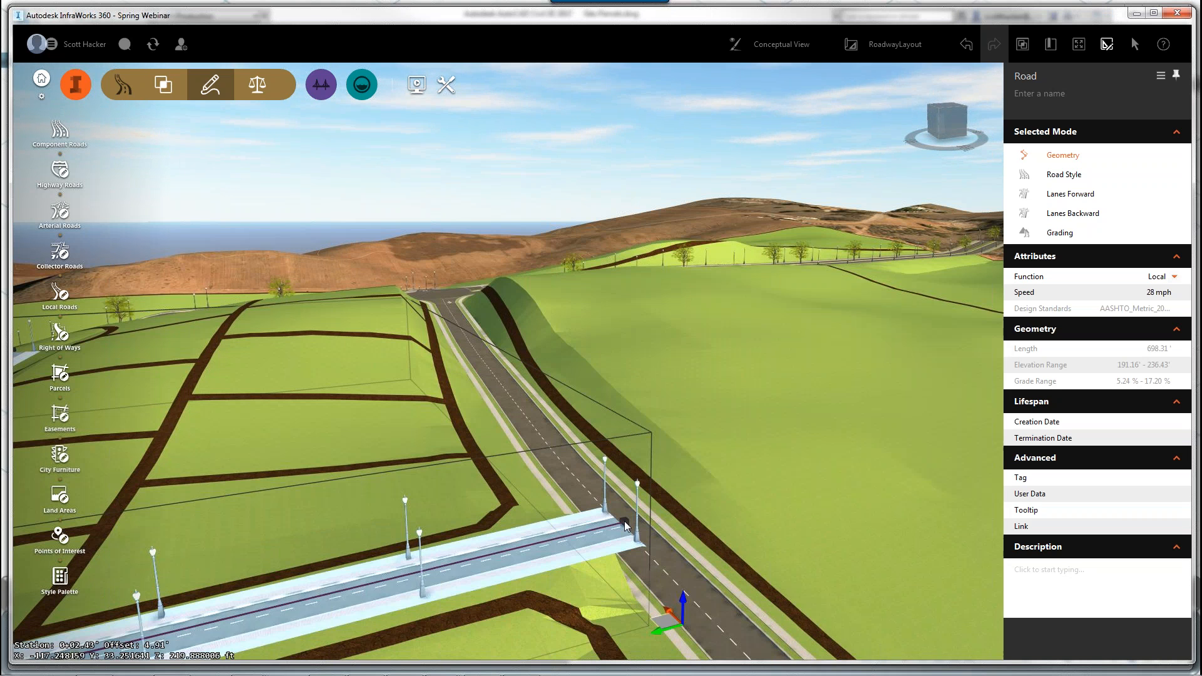
# Step: Try to fine-tune the elevation of the cul-de-sac street's end point at the junction
pyautogui.click(624, 525)
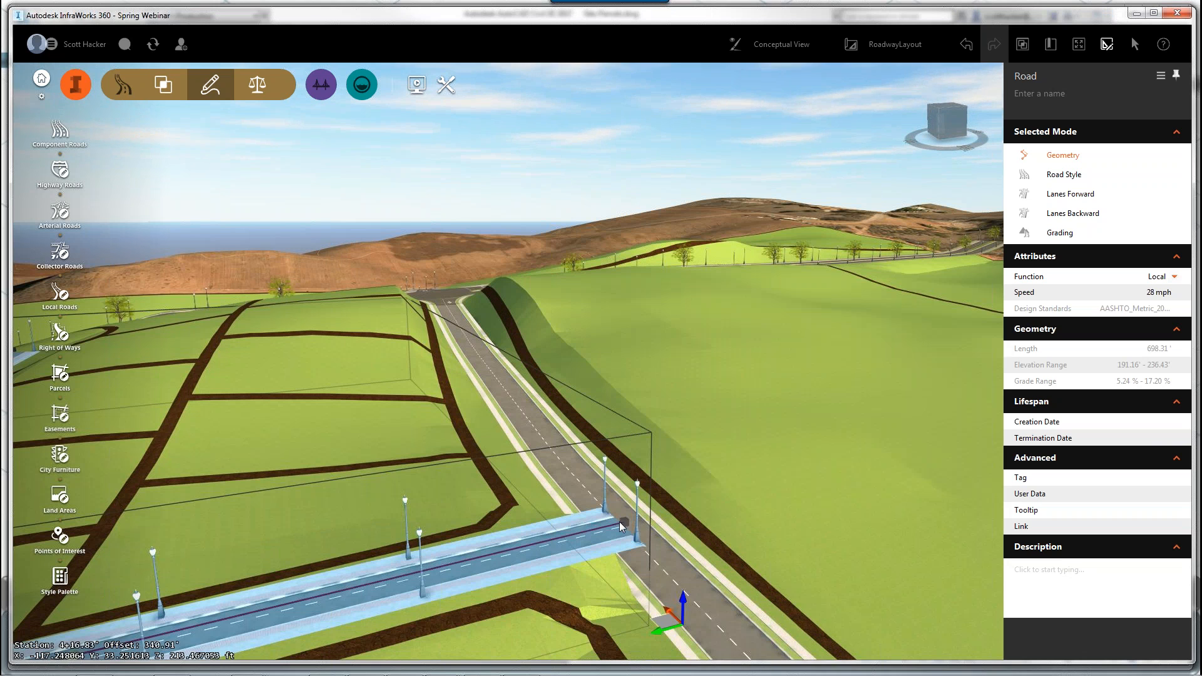
pyautogui.click(617, 525)
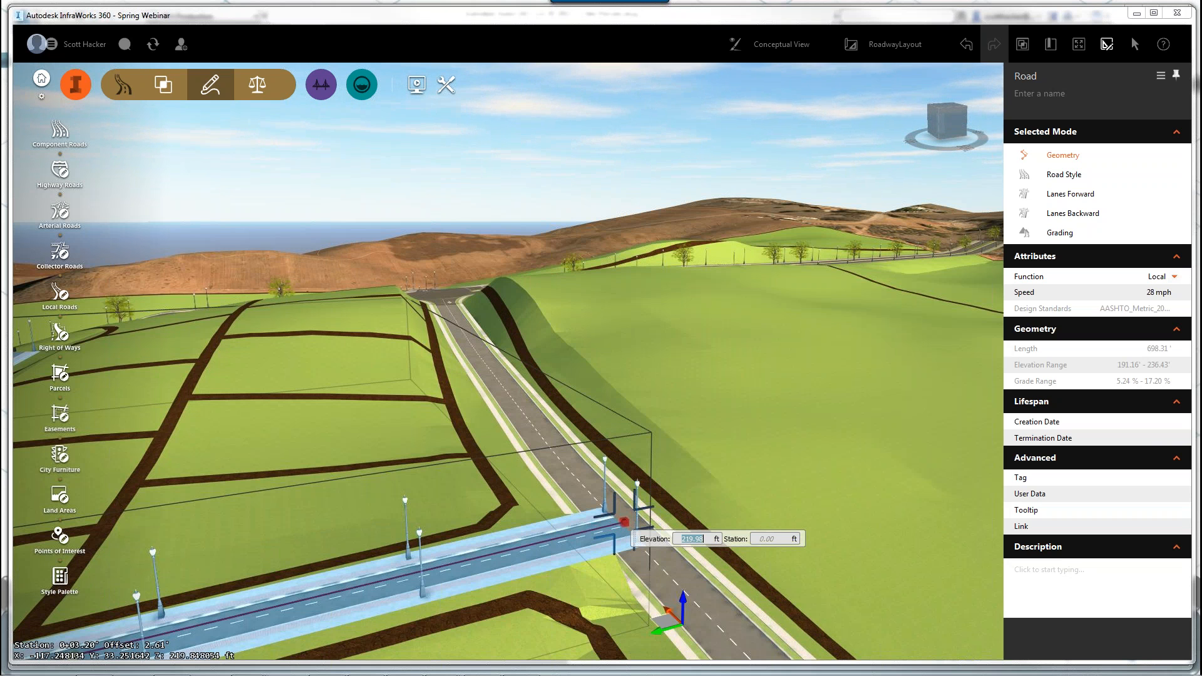
pyautogui.click(789, 478)
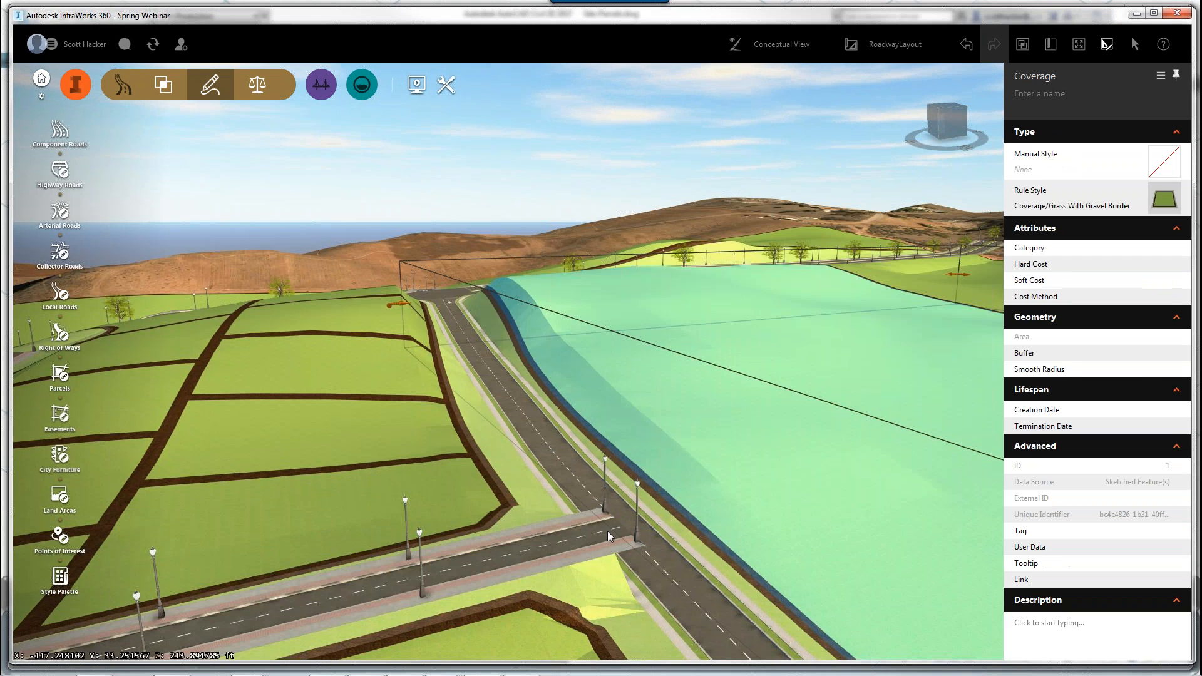
pyautogui.click(592, 536)
pyautogui.click(624, 522)
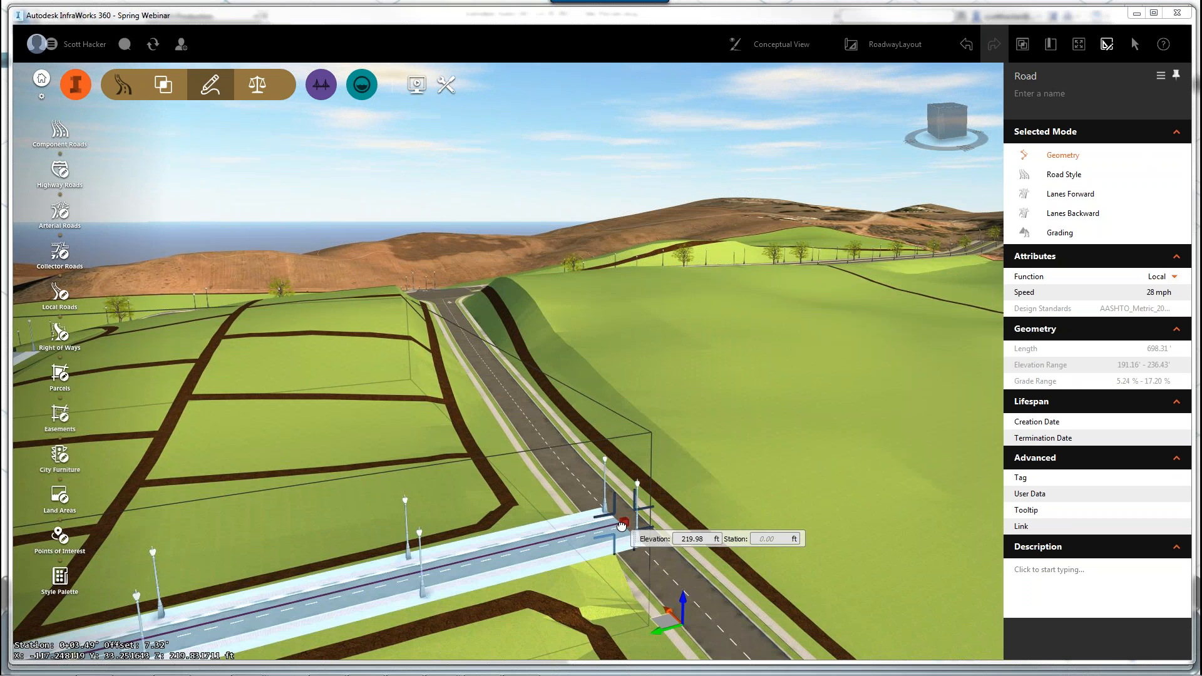
pyautogui.doubleClick(624, 522)
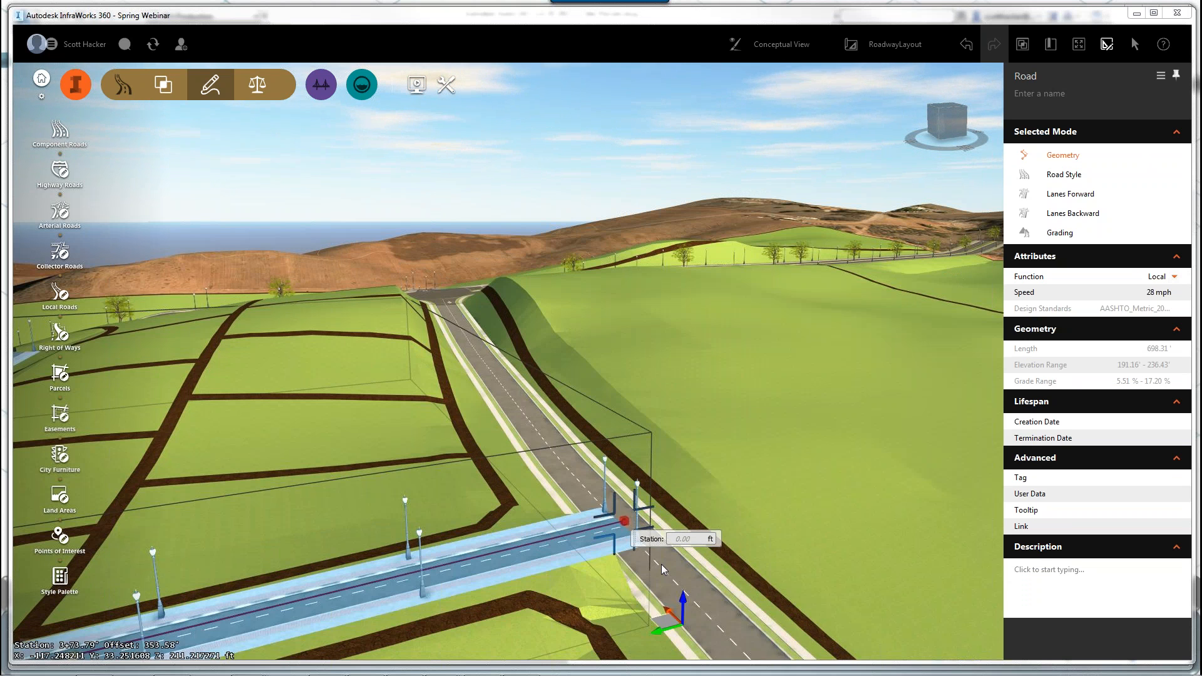
# Step: Add a PVI to Jeffries Ranch Road where the cul-de-sac street meets it and raise it to elevation 216.63 ft
pyautogui.click(656, 549)
pyautogui.rightClick(655, 544)
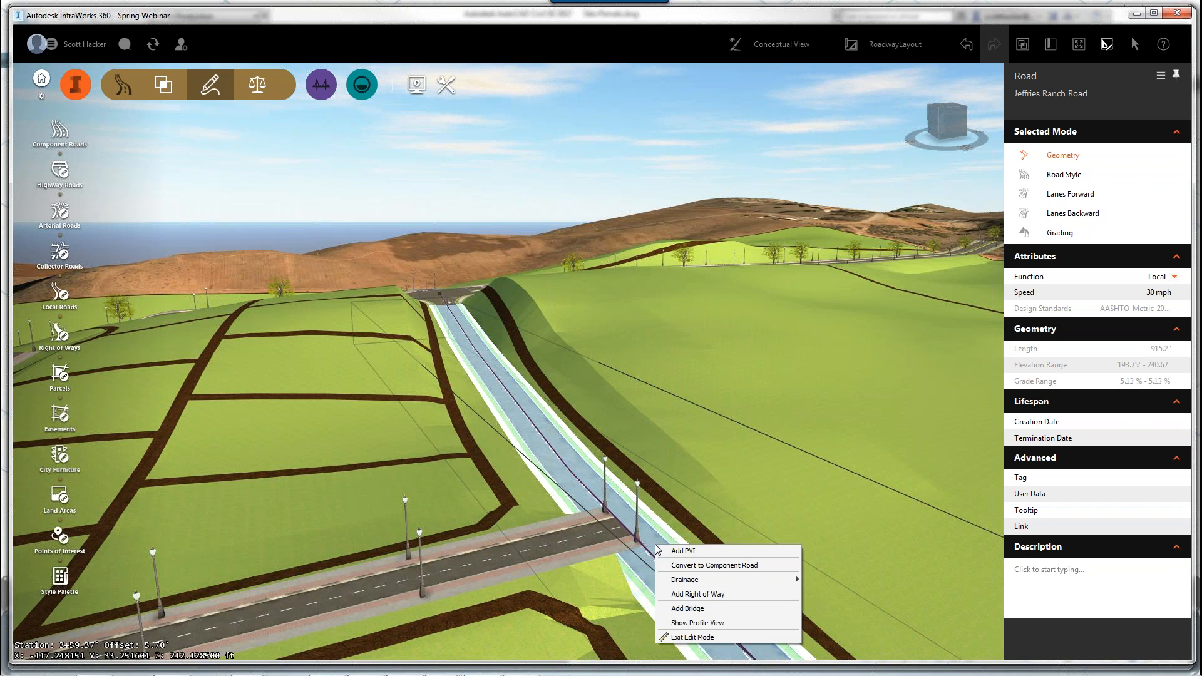
pyautogui.click(690, 552)
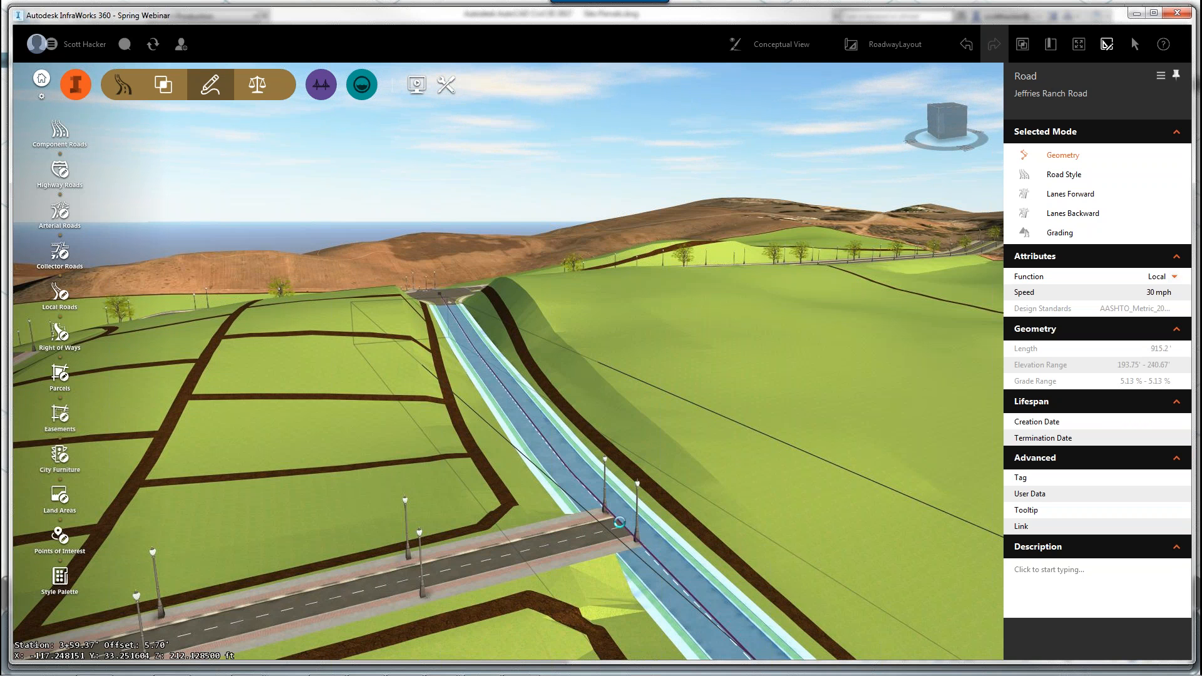
pyautogui.click(630, 528)
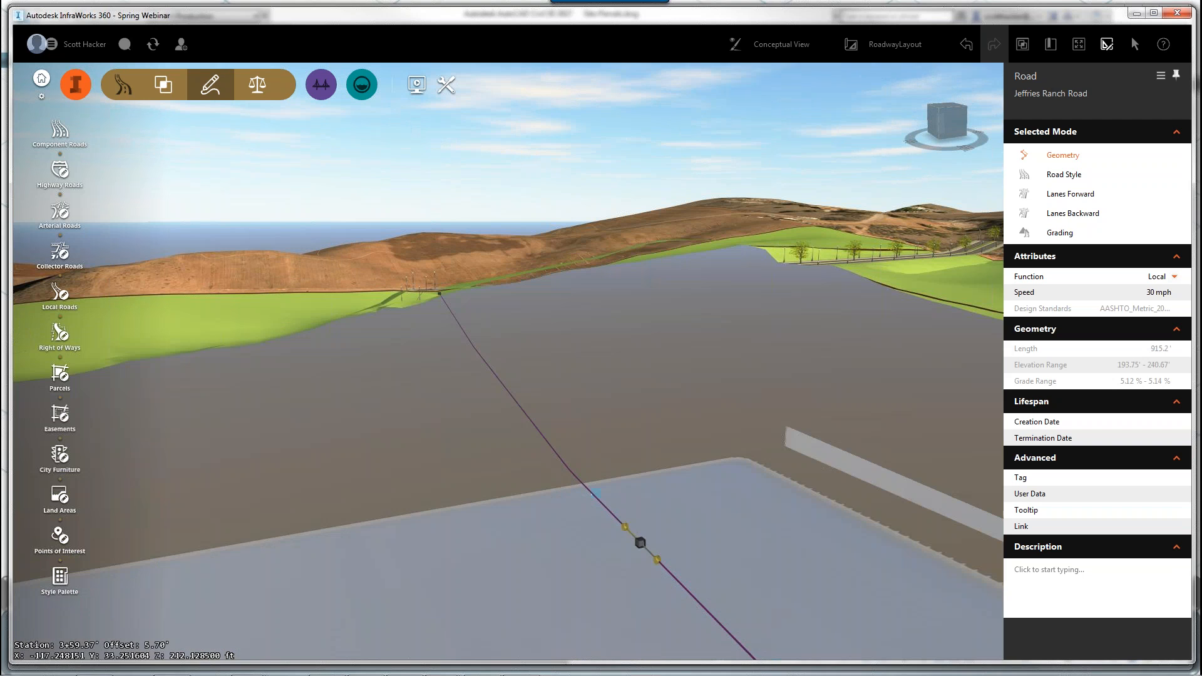
pyautogui.moveTo(641, 533); pyautogui.dragTo(640, 529)
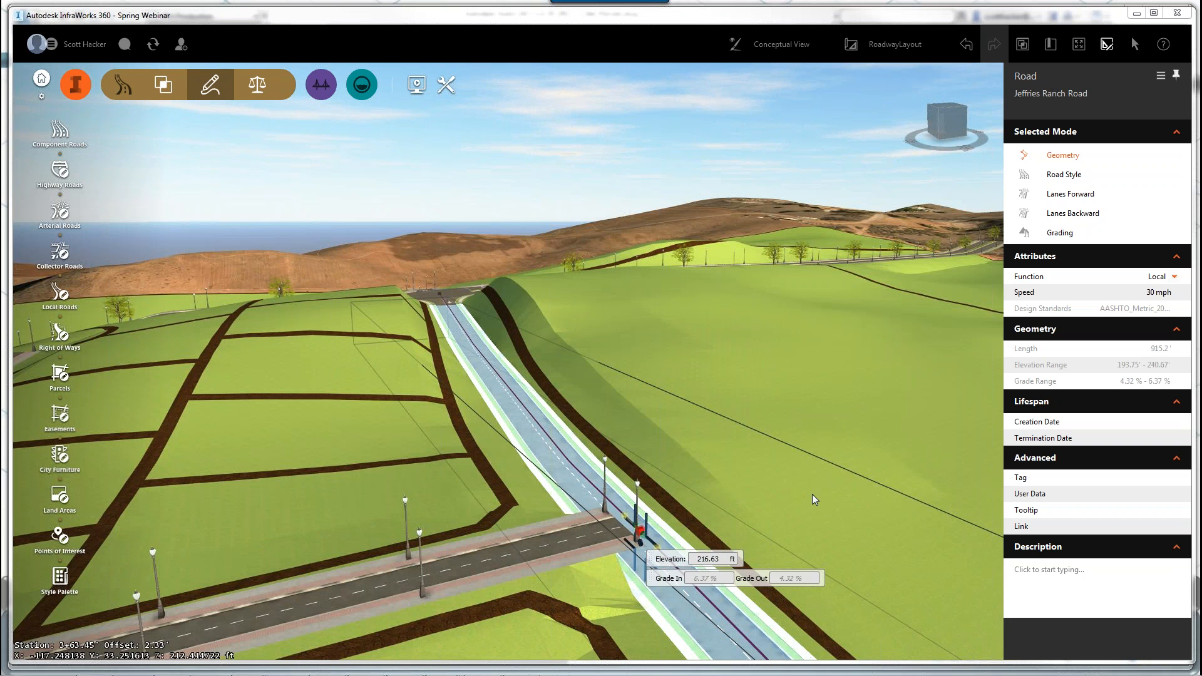
pyautogui.click(810, 494)
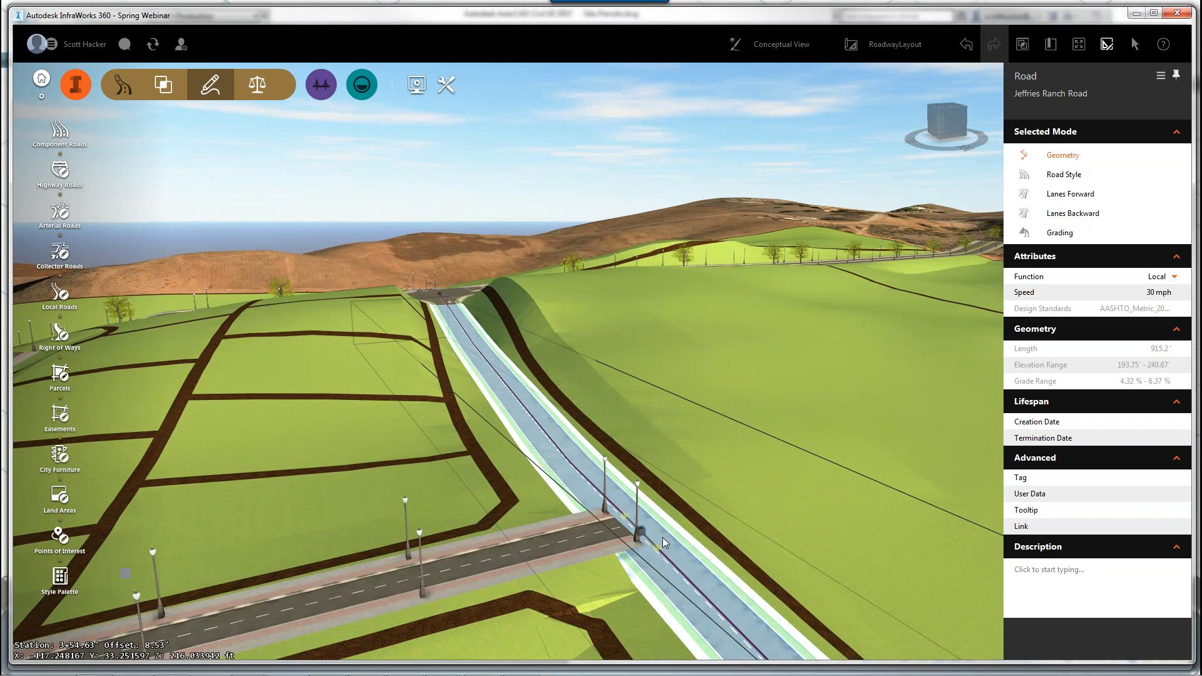
pyautogui.click(640, 531)
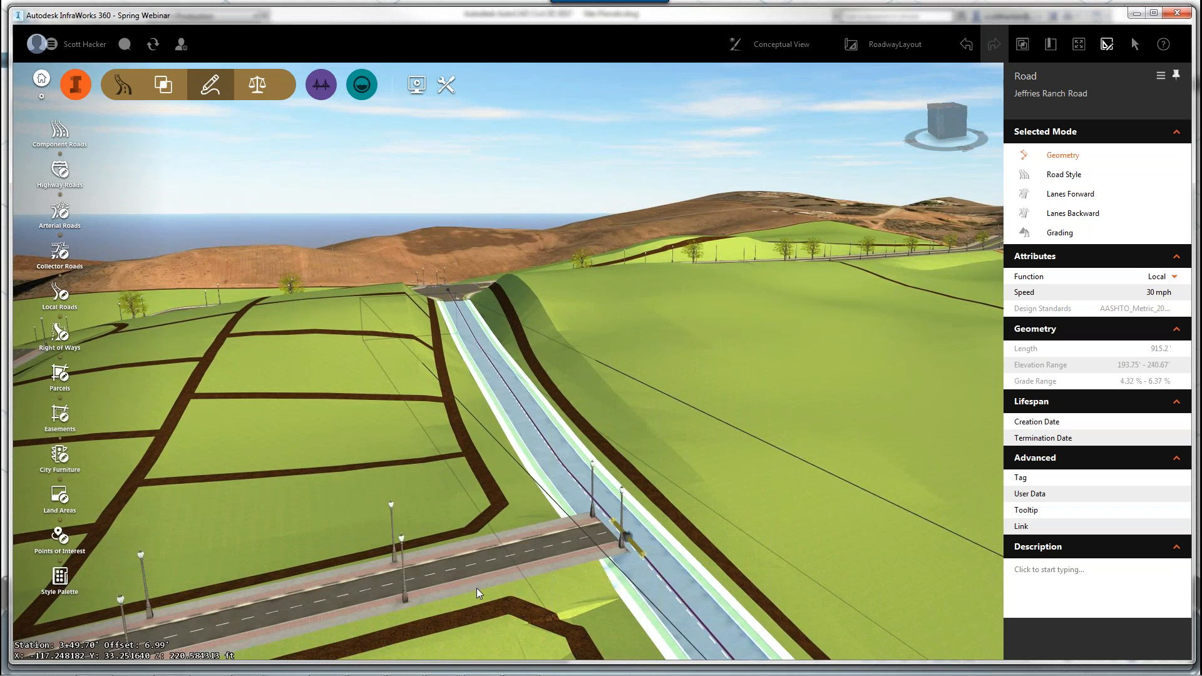
# Step: Lower the cul-de-sac street's end point to meet the surface of Jeffries Ranch Road
pyautogui.moveTo(475, 588); pyautogui.dragTo(437, 435)
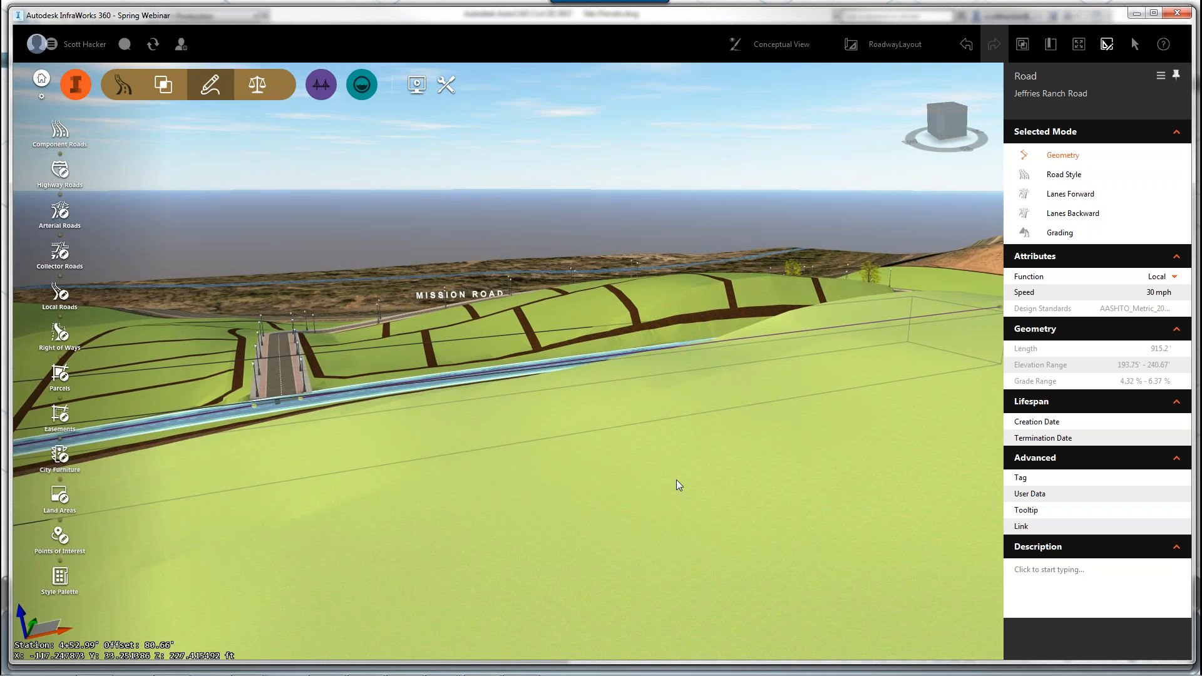
pyautogui.moveTo(676, 479); pyautogui.dragTo(438, 558)
pyautogui.click(460, 446)
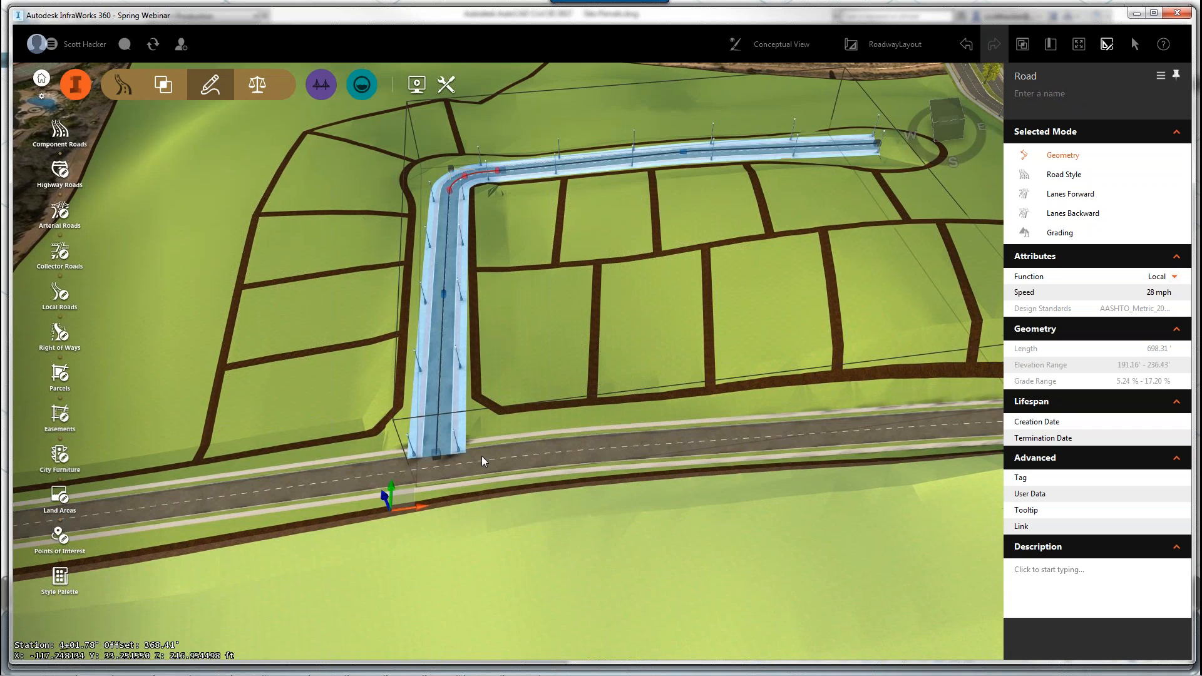
pyautogui.moveTo(482, 456); pyautogui.dragTo(447, 402)
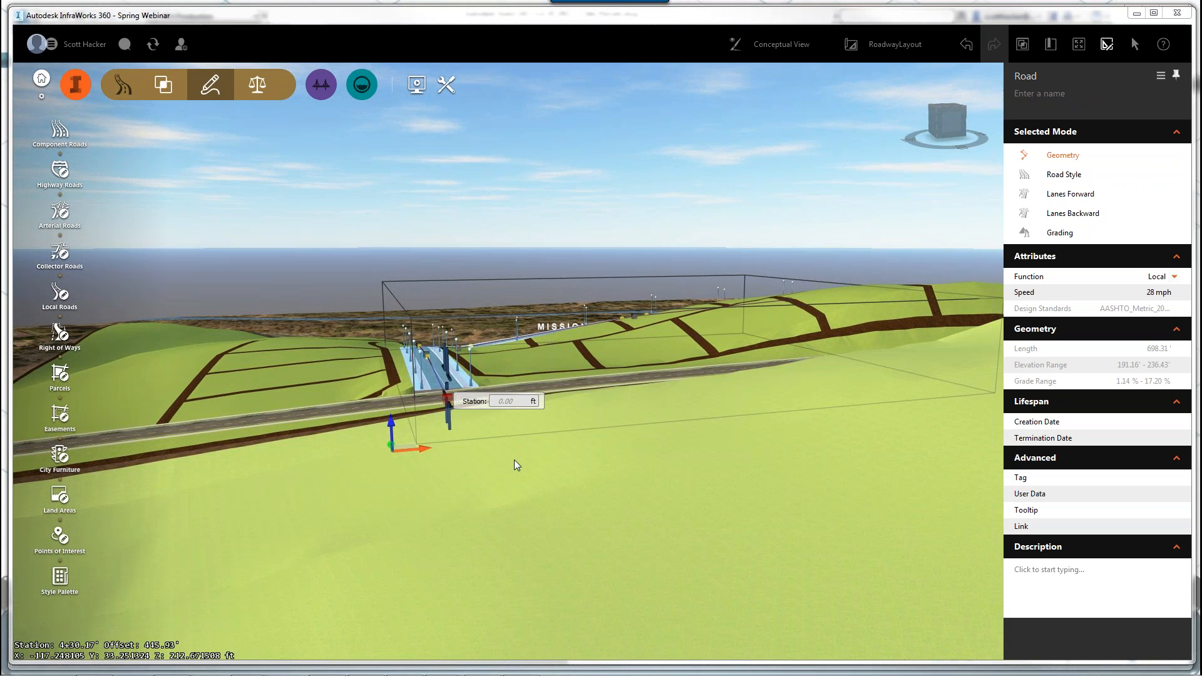
pyautogui.click(473, 463)
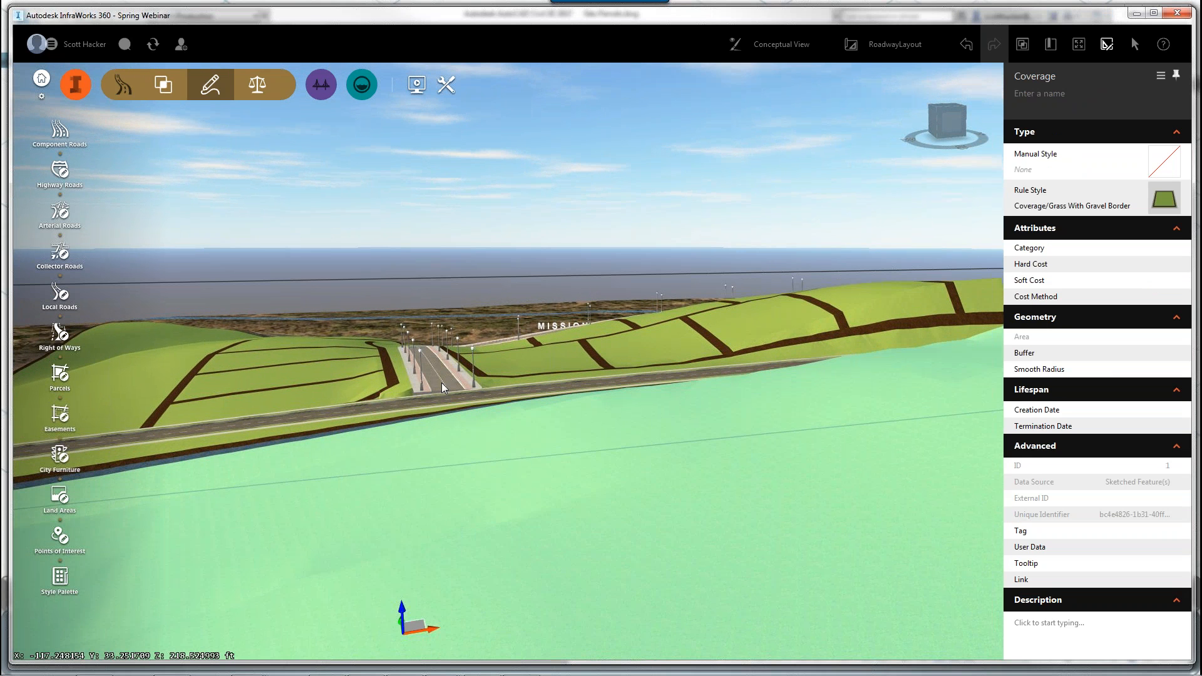
pyautogui.scroll(2, 441, 382)
pyautogui.scroll(2, 426, 418)
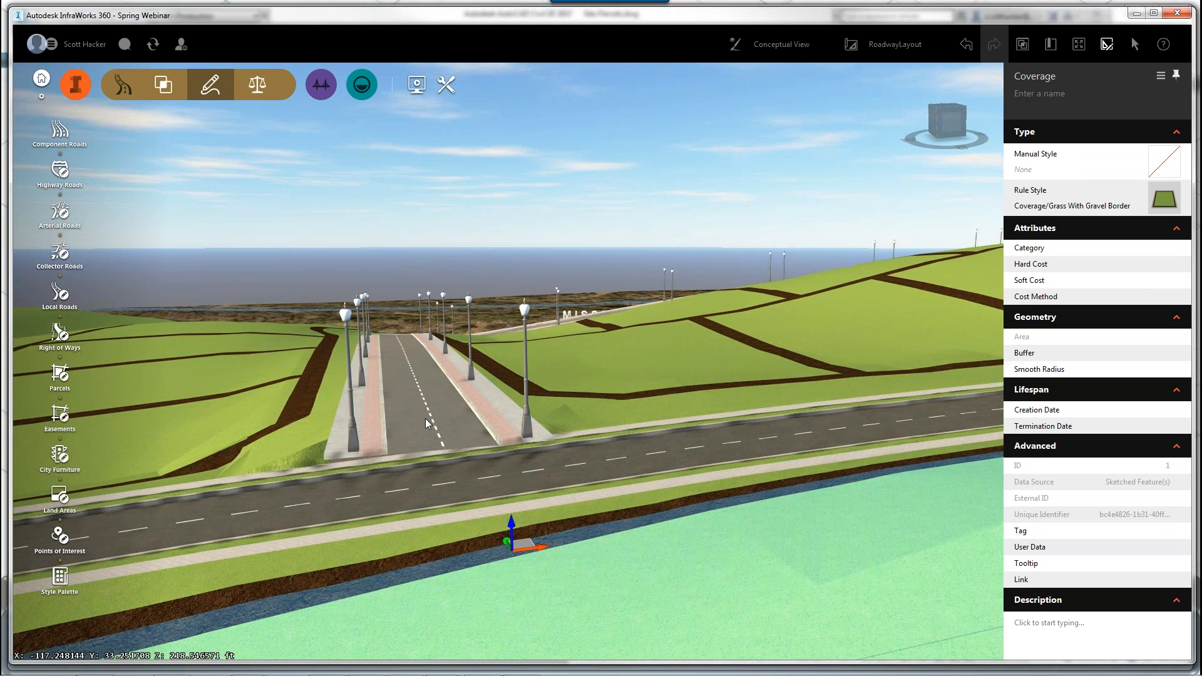
pyautogui.click(425, 418)
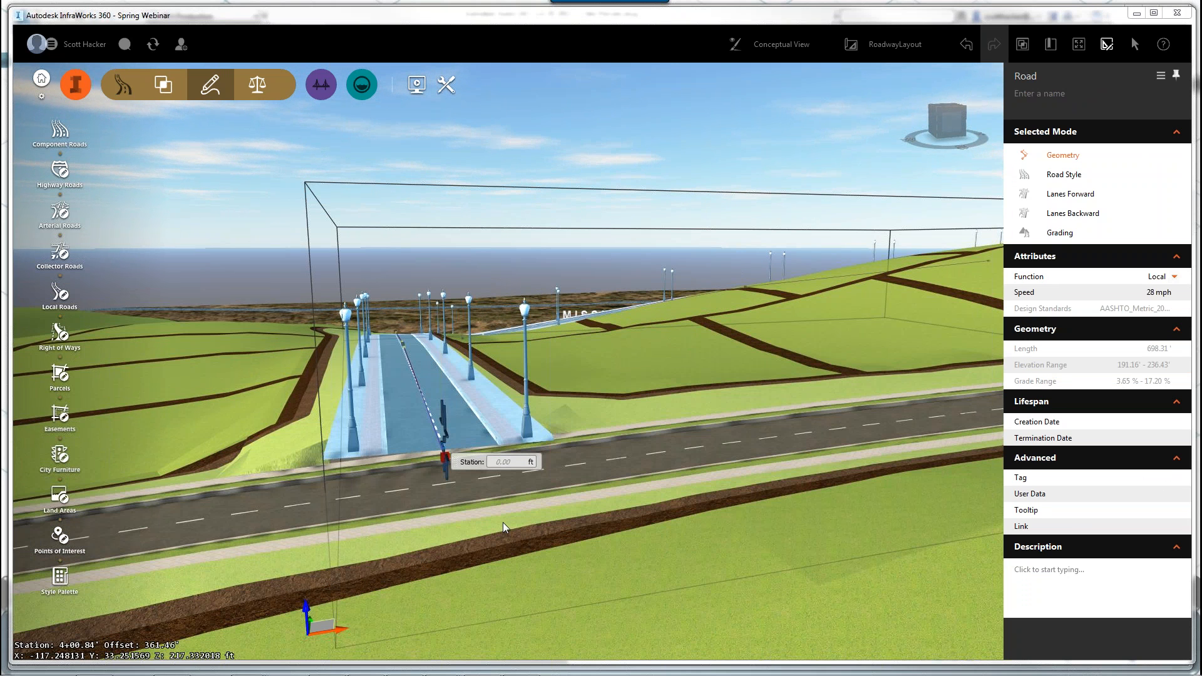
# Step: Raise the cul-de-sac street's end point at Jeffries Ranch Road to about 219.98 ft and deselect the street
pyautogui.moveTo(502, 521); pyautogui.dragTo(658, 531)
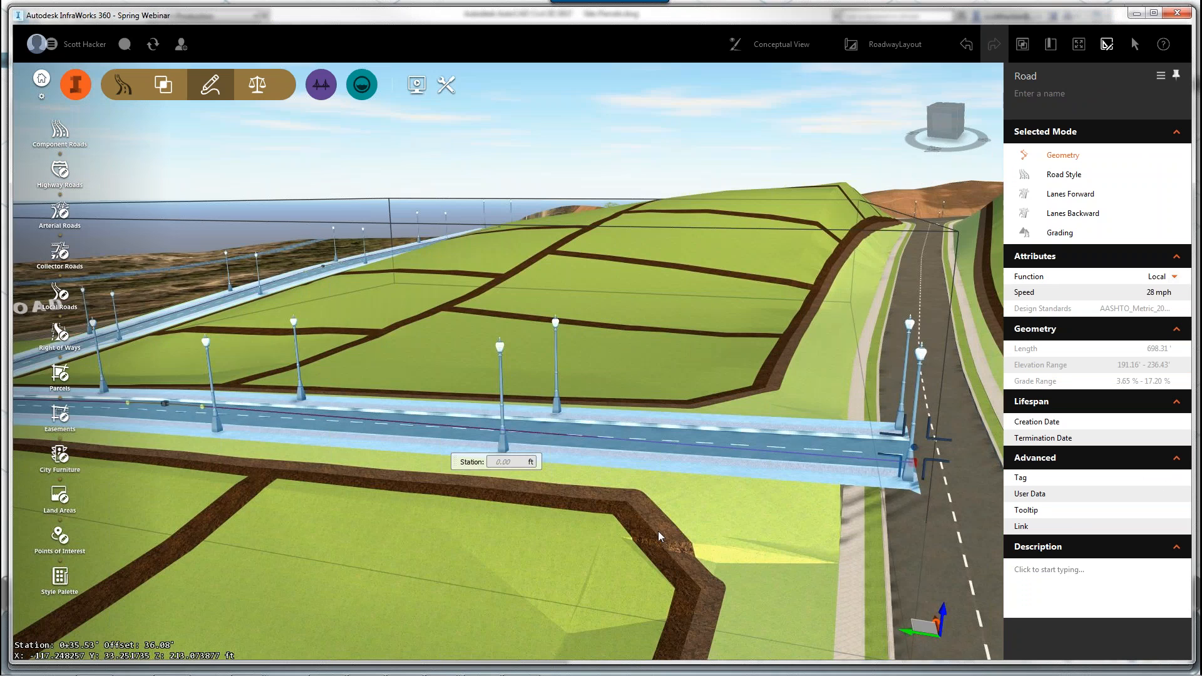
pyautogui.click(771, 424)
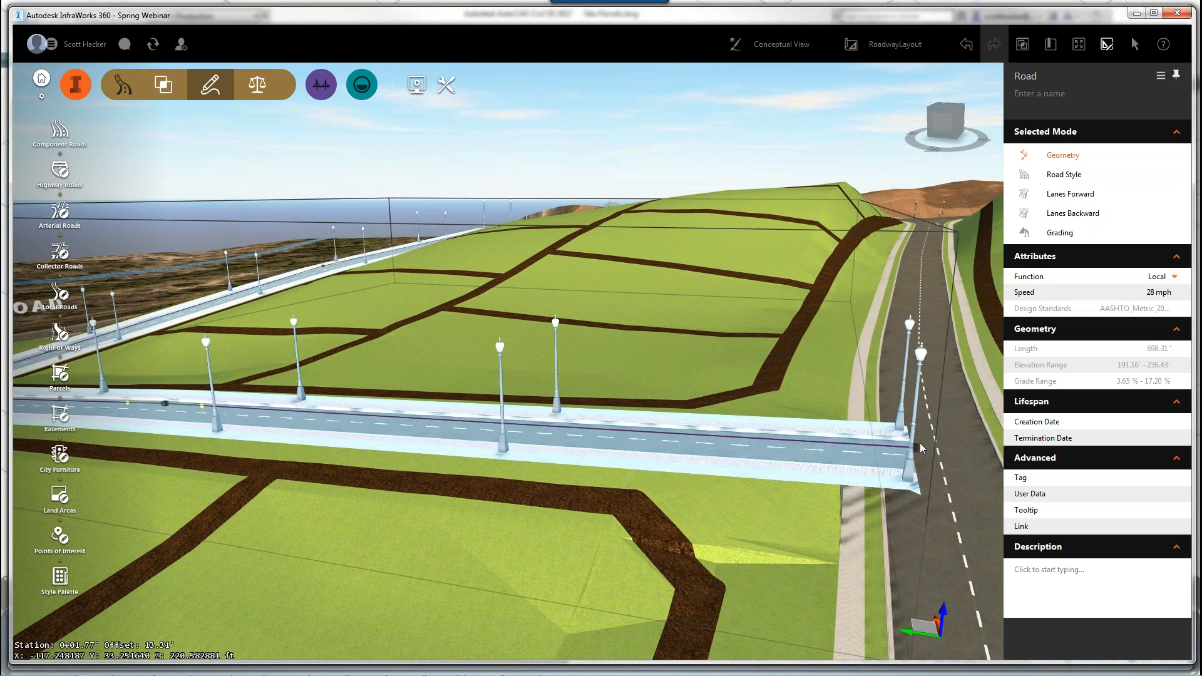
pyautogui.click(915, 449)
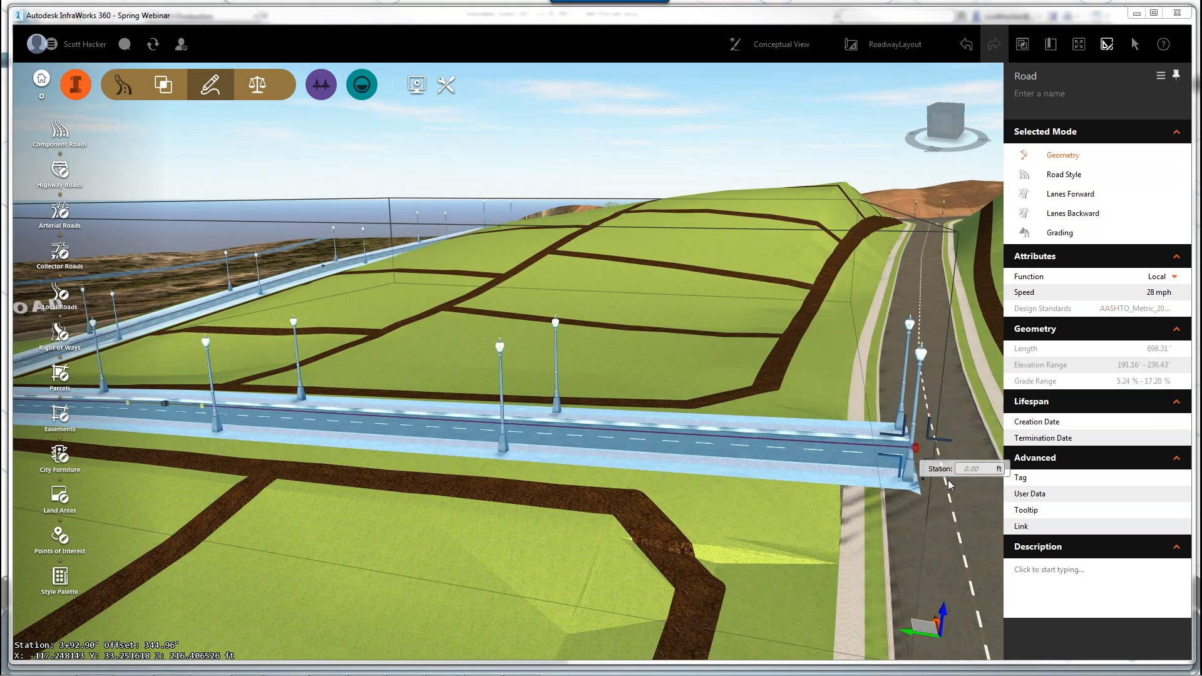
pyautogui.click(706, 486)
pyautogui.click(705, 486)
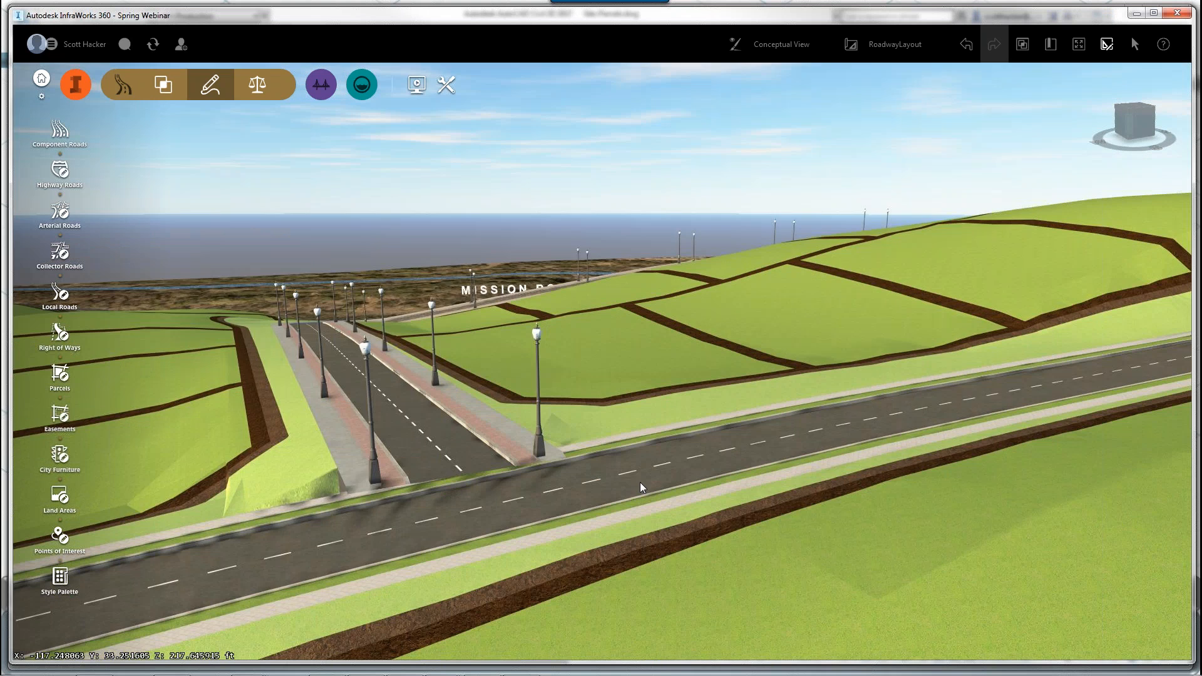
# Step: Set the elevation of the cul-de-sac street's end point at the Jeffries Ranch Road junction to 218 ft
pyautogui.moveTo(618, 490); pyautogui.dragTo(448, 442)
pyautogui.click(614, 429)
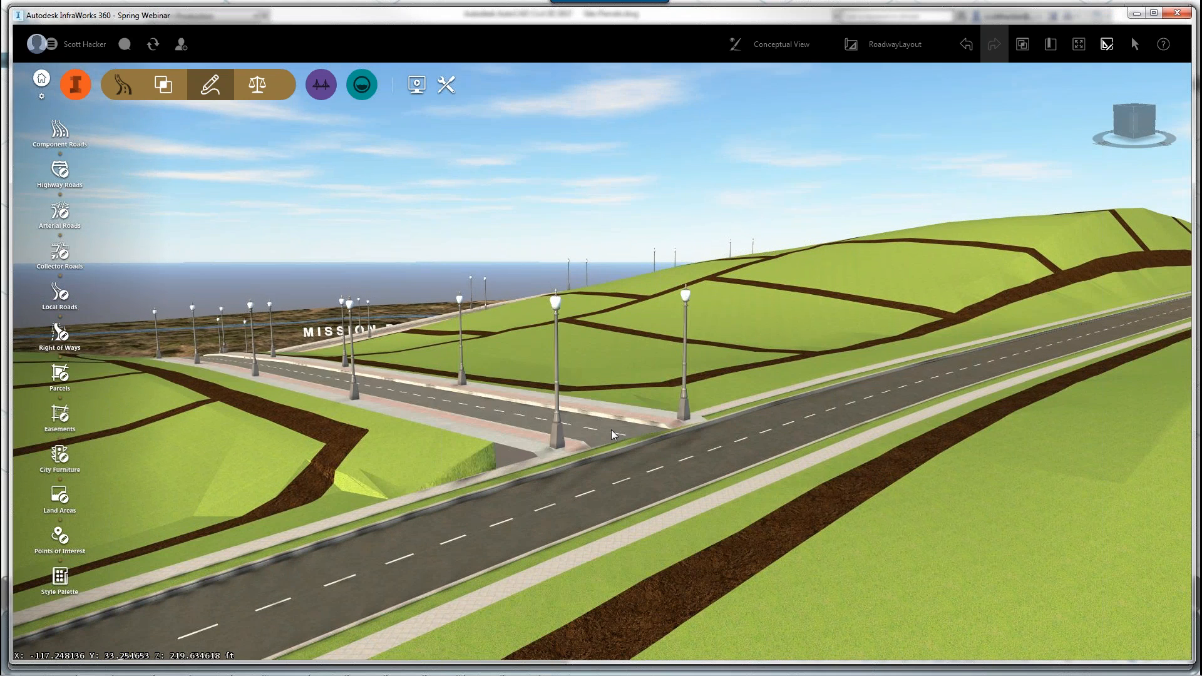
pyautogui.click(634, 427)
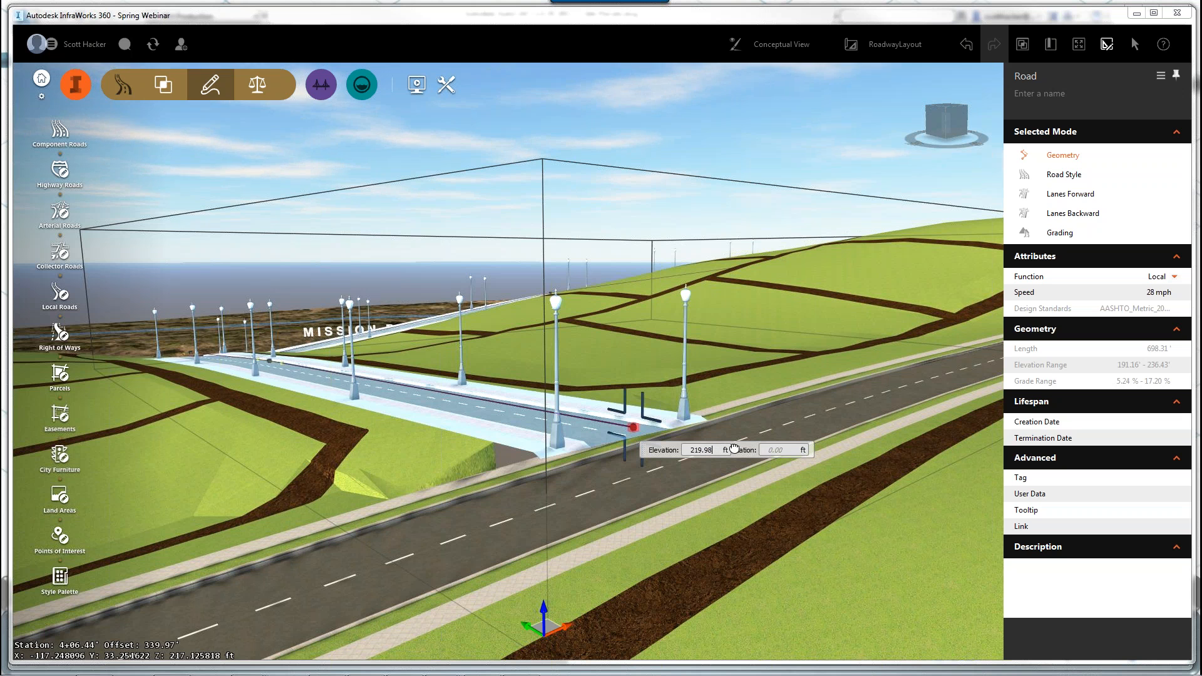
pyautogui.doubleClick(701, 450)
pyautogui.write('218')
pyautogui.press('Return')
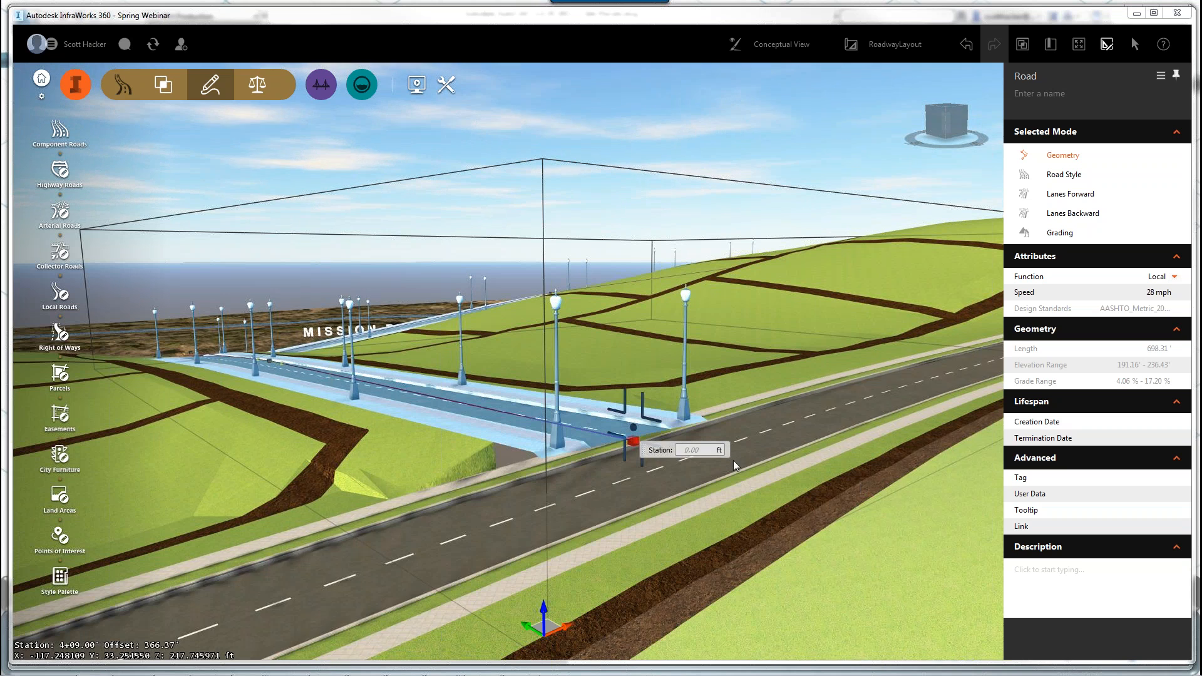
# Step: Examine the parcels and the surrounding roads, from the lamp-lined side street to the four-way intersection with the landscaped median
pyautogui.click(712, 458)
pyautogui.moveTo(672, 460); pyautogui.dragTo(823, 401)
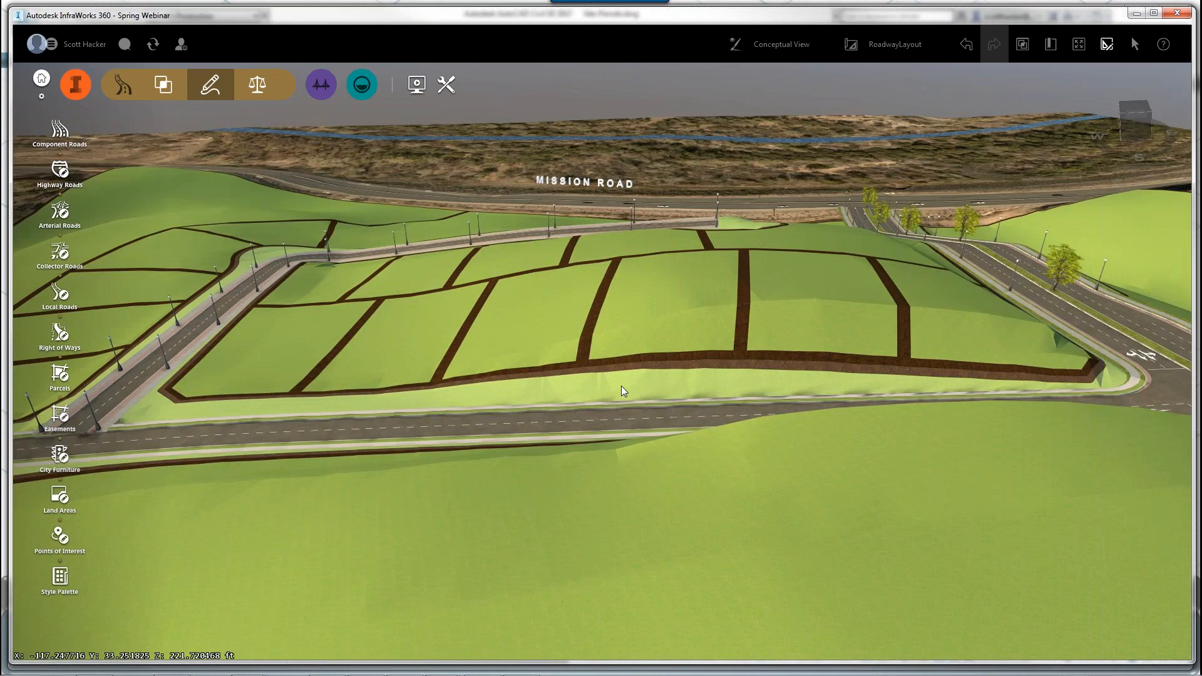
pyautogui.moveTo(621, 385); pyautogui.dragTo(504, 363)
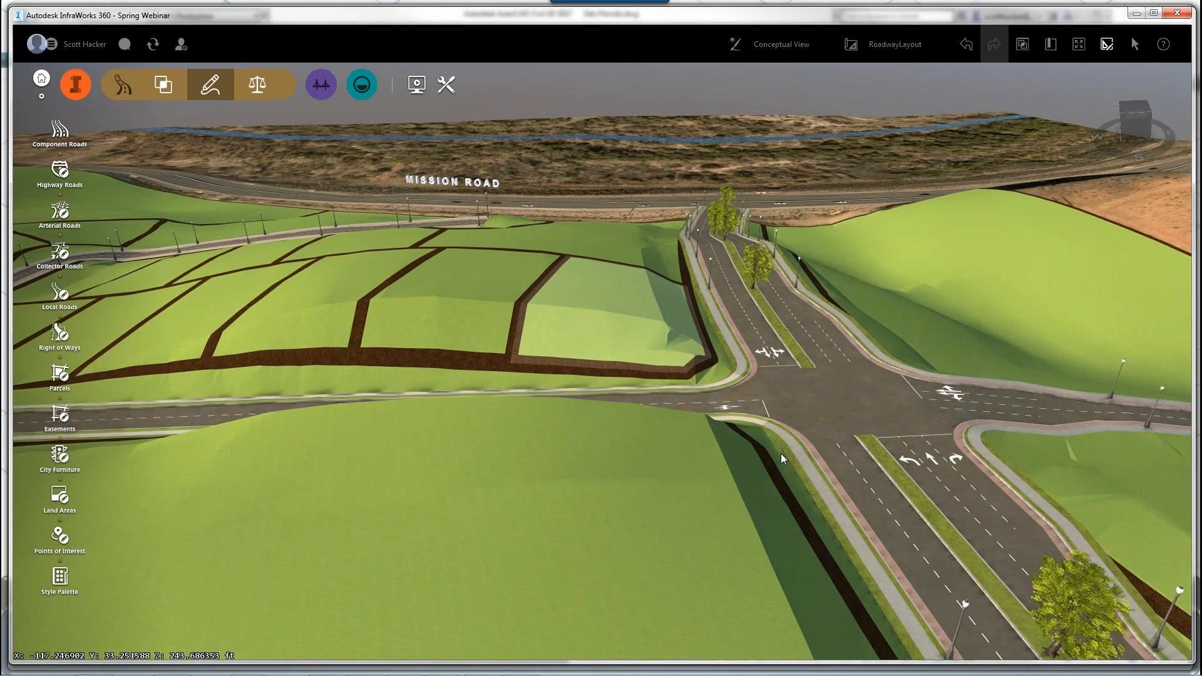
pyautogui.scroll(5, 780, 453)
pyautogui.moveTo(843, 535); pyautogui.dragTo(929, 295)
pyautogui.moveTo(929, 295); pyautogui.dragTo(846, 426, button='middle')
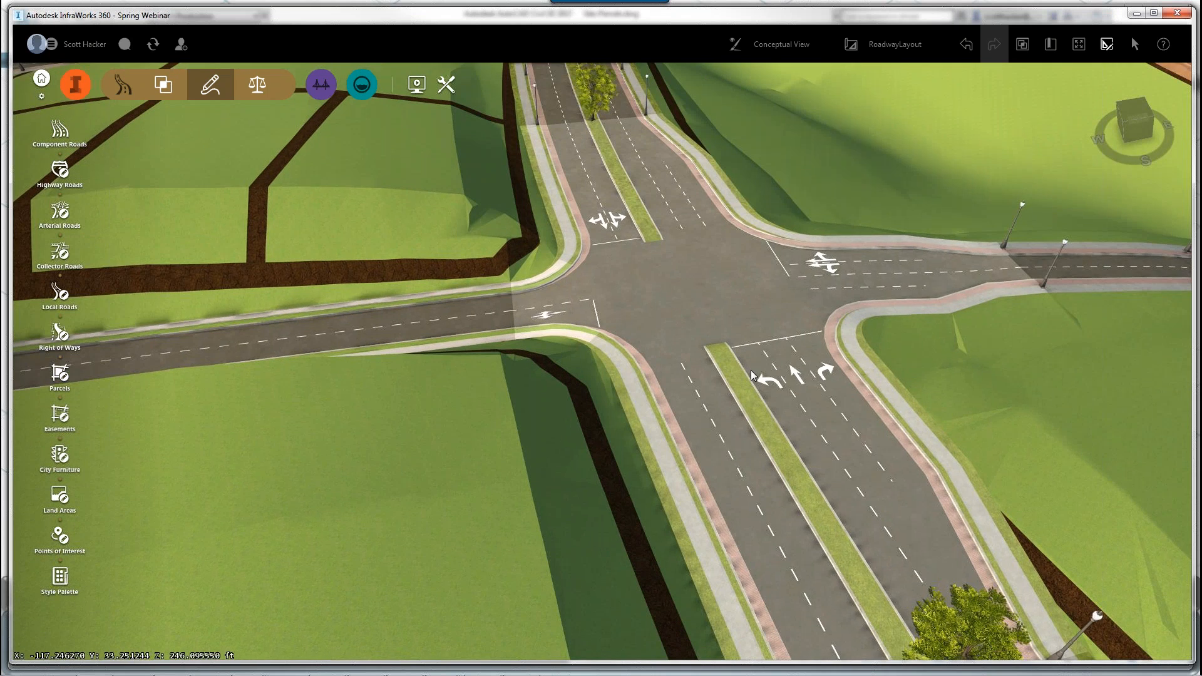
pyautogui.scroll(-2, 637, 245)
pyautogui.scroll(-3, 637, 245)
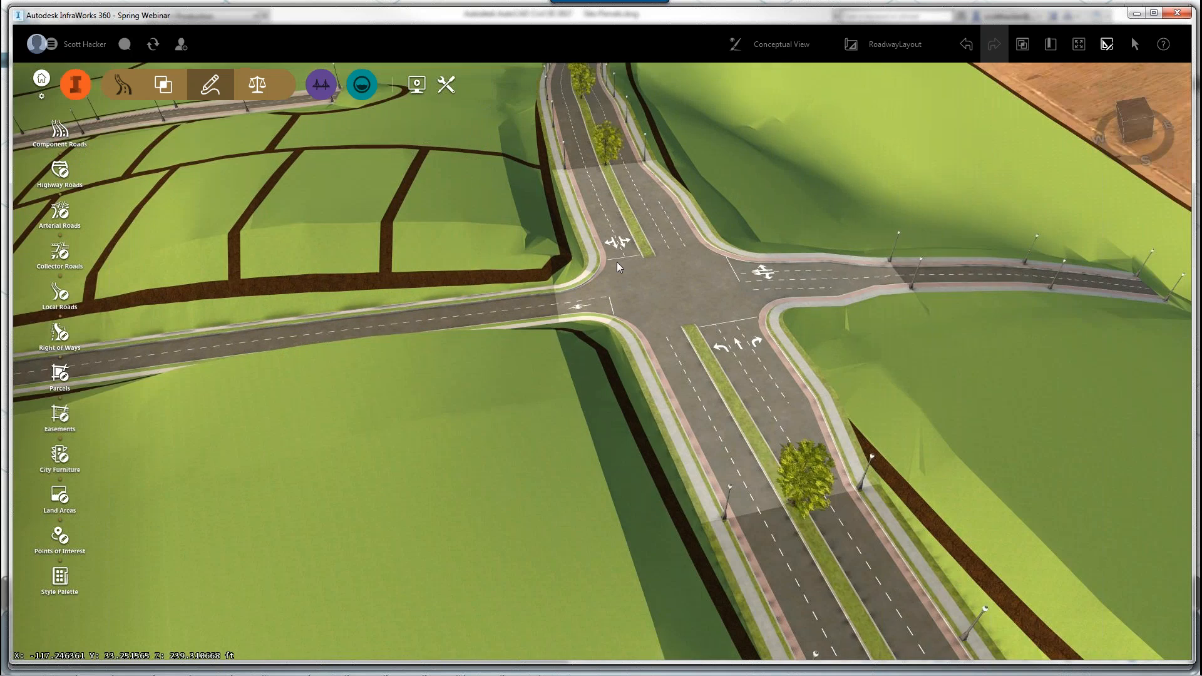
pyautogui.moveTo(808, 275); pyautogui.dragTo(844, 265)
pyautogui.moveTo(844, 265); pyautogui.dragTo(959, 235, button='middle')
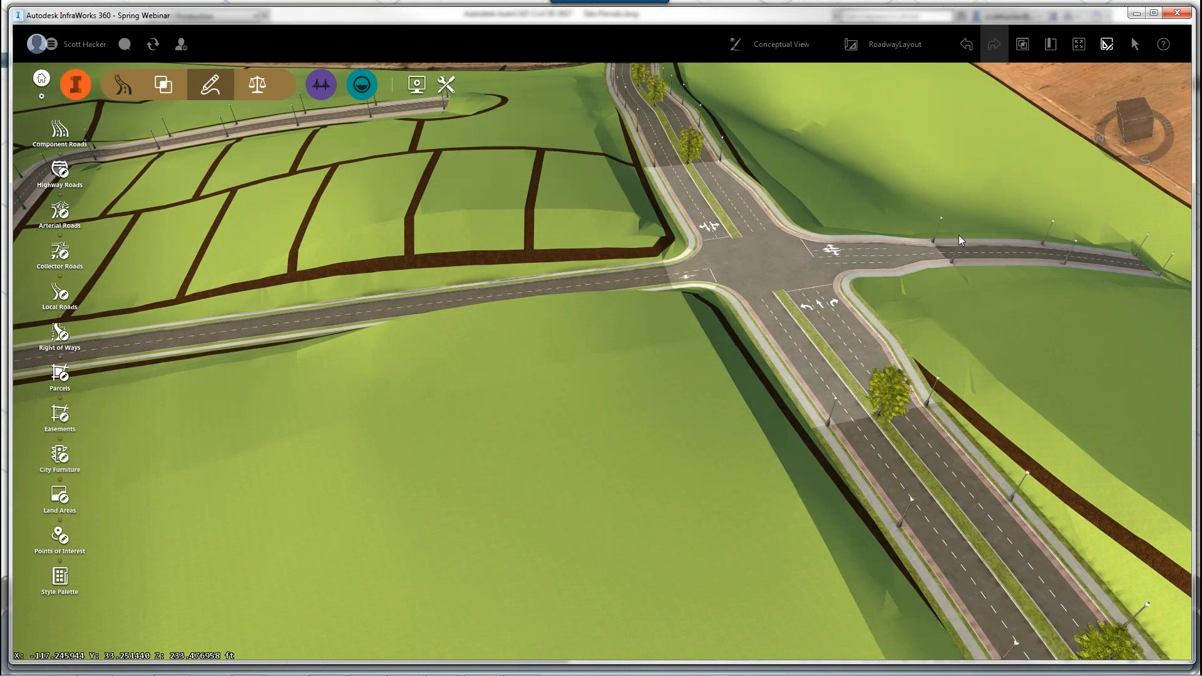
pyautogui.scroll(-1, 430, 295)
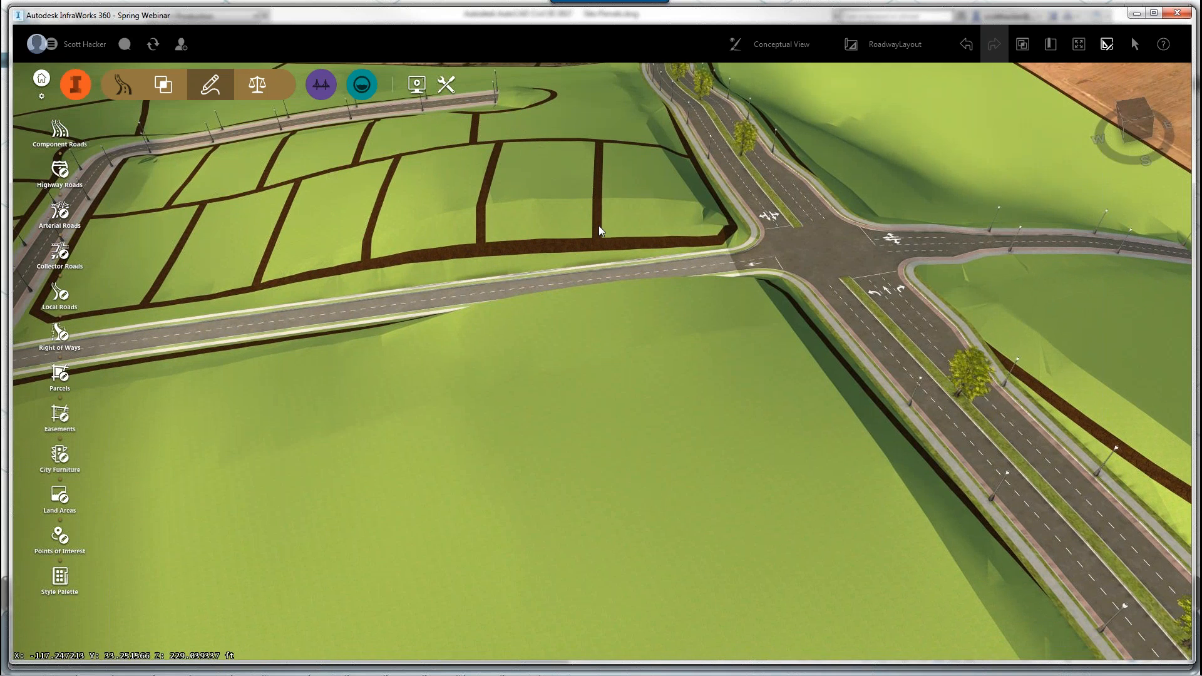
pyautogui.scroll(-2, 433, 306)
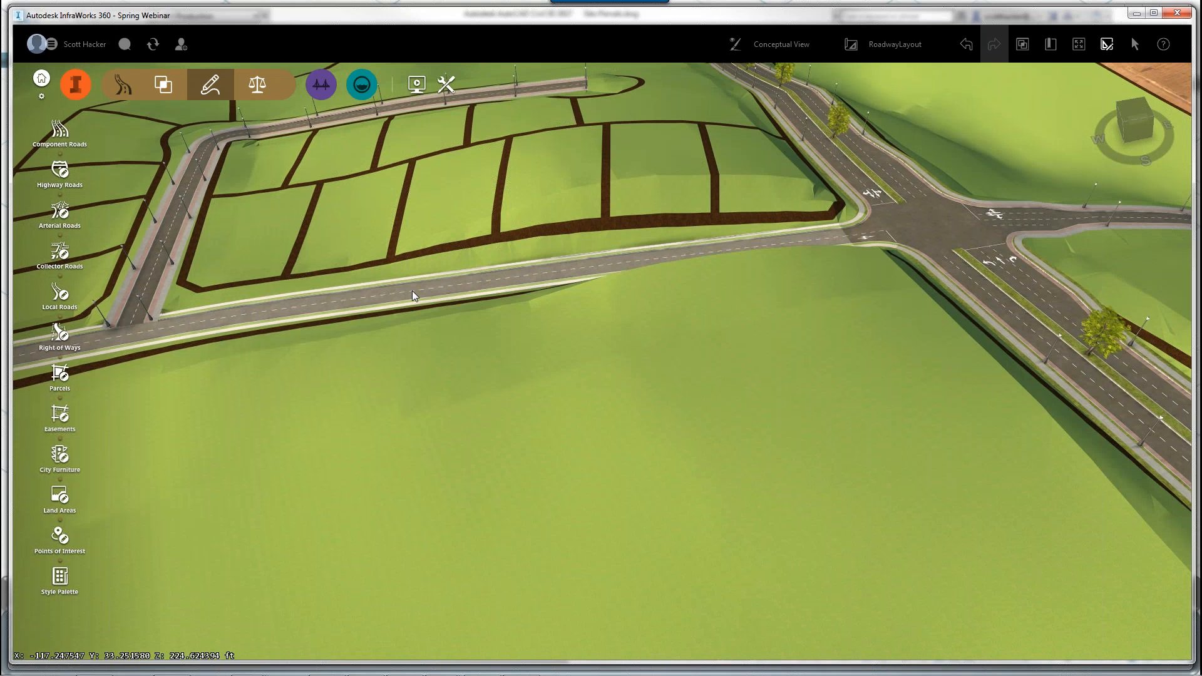
# Step: In the profile view of Jeffries Ranch Road, add a PVI before the existing one and lower it to ground, giving grades of about -4.06% and 15.23%
pyautogui.click(411, 294)
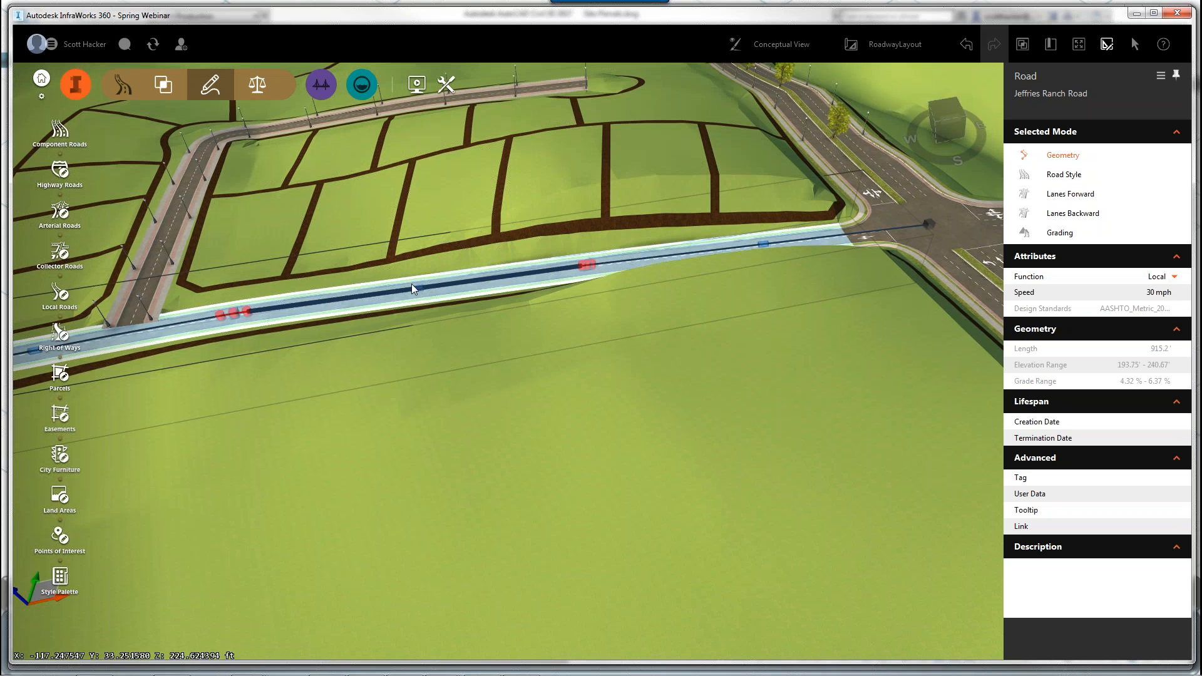
pyautogui.click(257, 85)
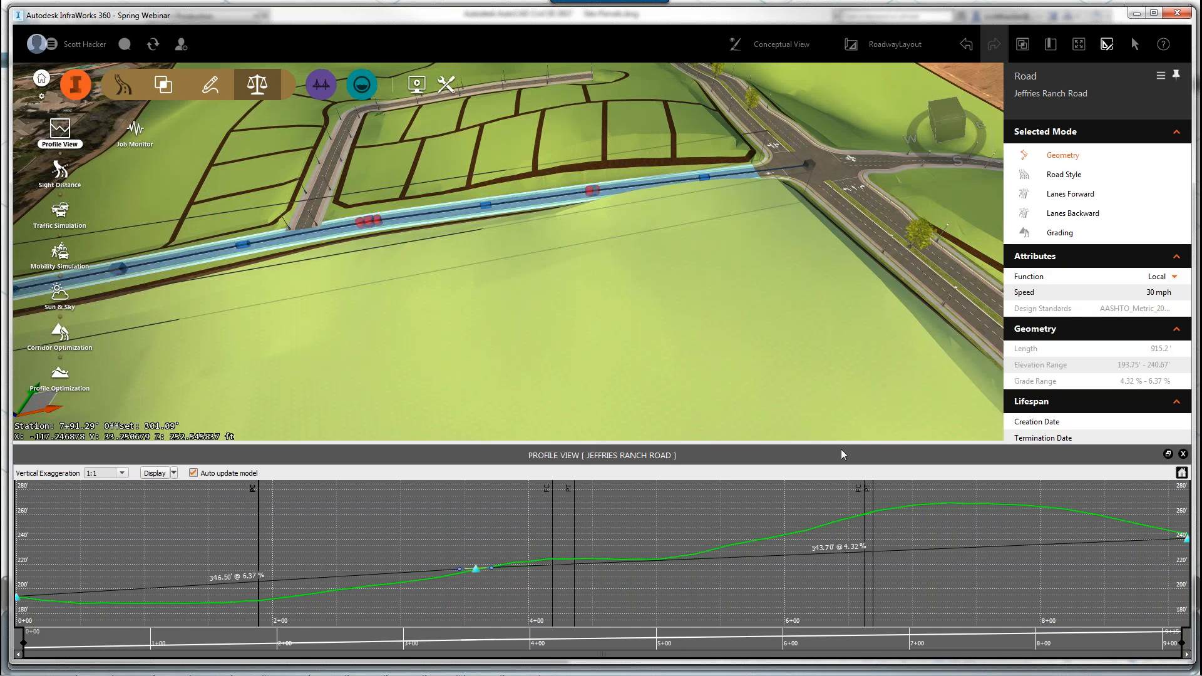
pyautogui.moveTo(451, 518); pyautogui.dragTo(778, 490, button='middle')
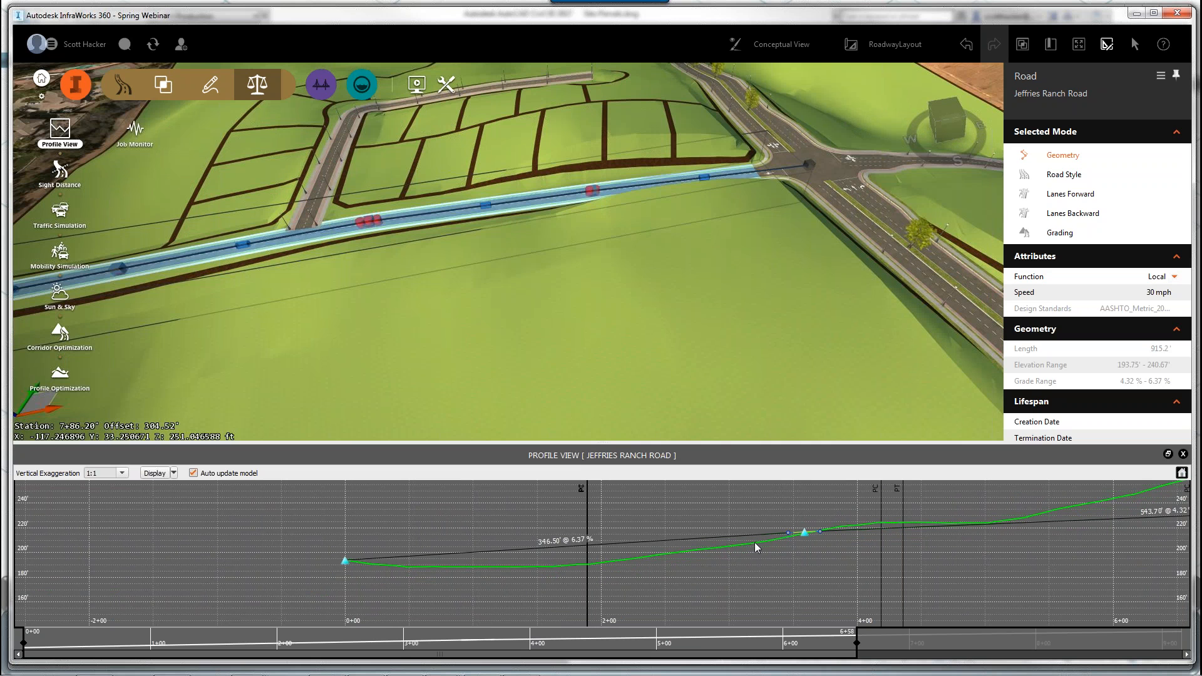
pyautogui.rightClick(569, 547)
pyautogui.click(592, 543)
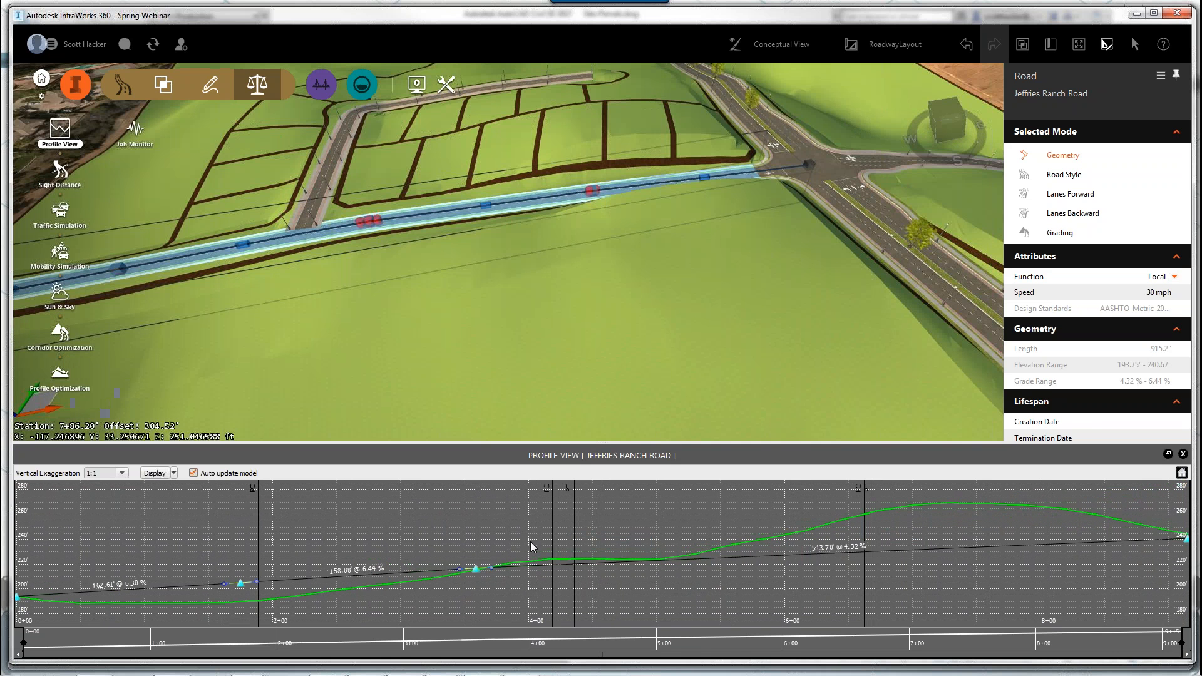
pyautogui.moveTo(547, 539); pyautogui.dragTo(1183, 504)
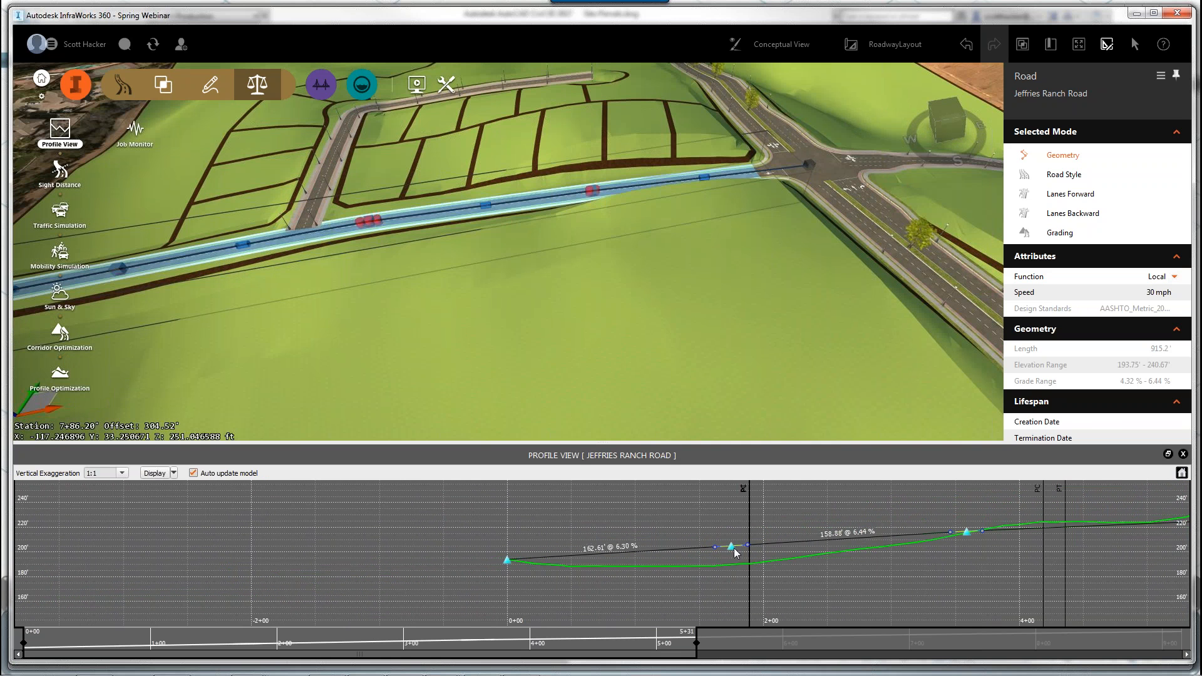
pyautogui.moveTo(730, 548); pyautogui.dragTo(716, 572)
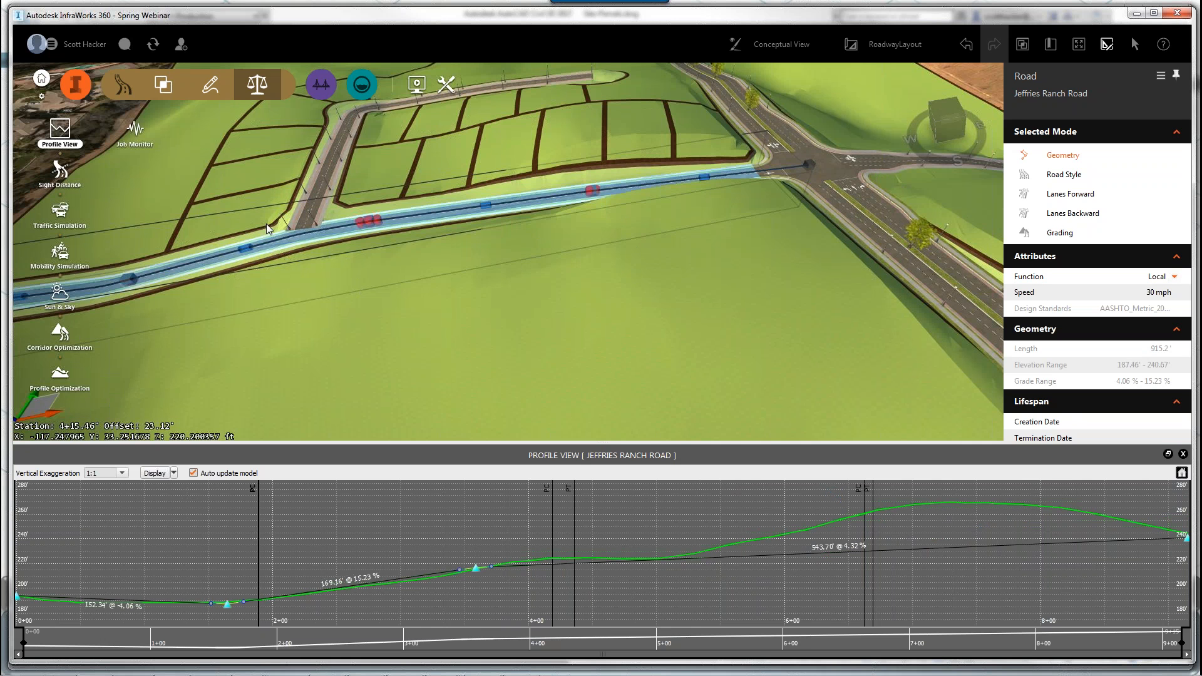
# Step: Add a PVI on the 4.32% grade, raise it to about elevation 253.37 at station 7+40.57, and close the profile view
pyautogui.rightClick(962, 555)
pyautogui.moveTo(960, 568); pyautogui.dragTo(733, 560, button='middle')
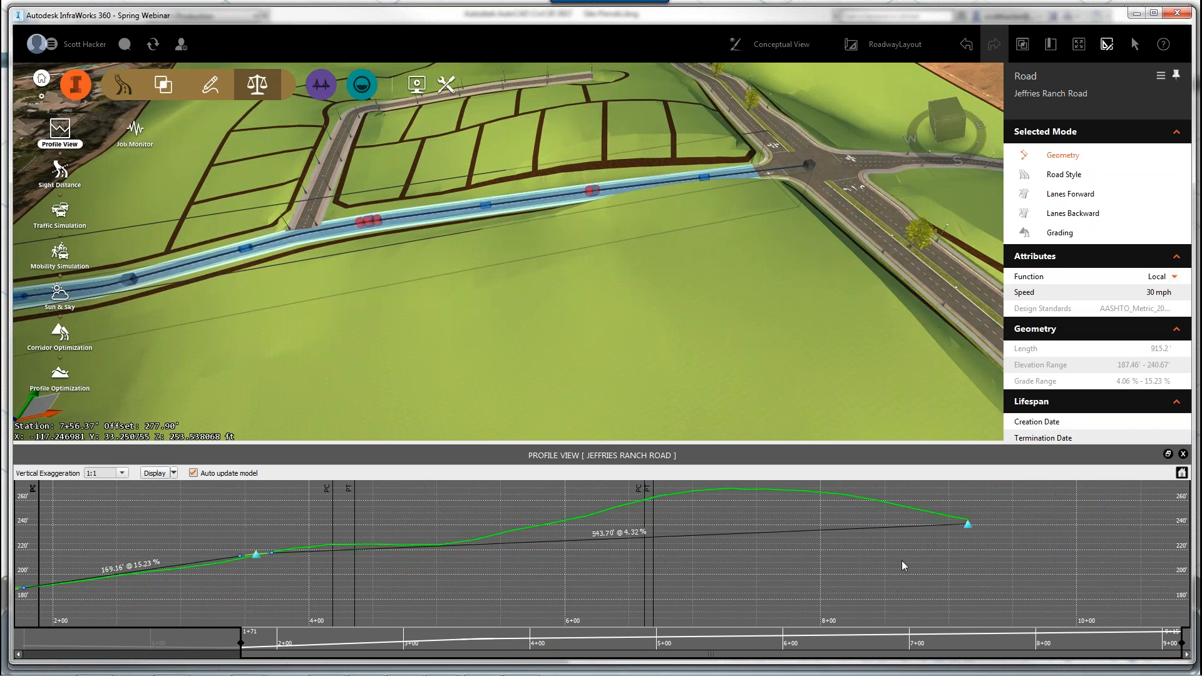
pyautogui.moveTo(901, 561); pyautogui.dragTo(815, 592, button='middle')
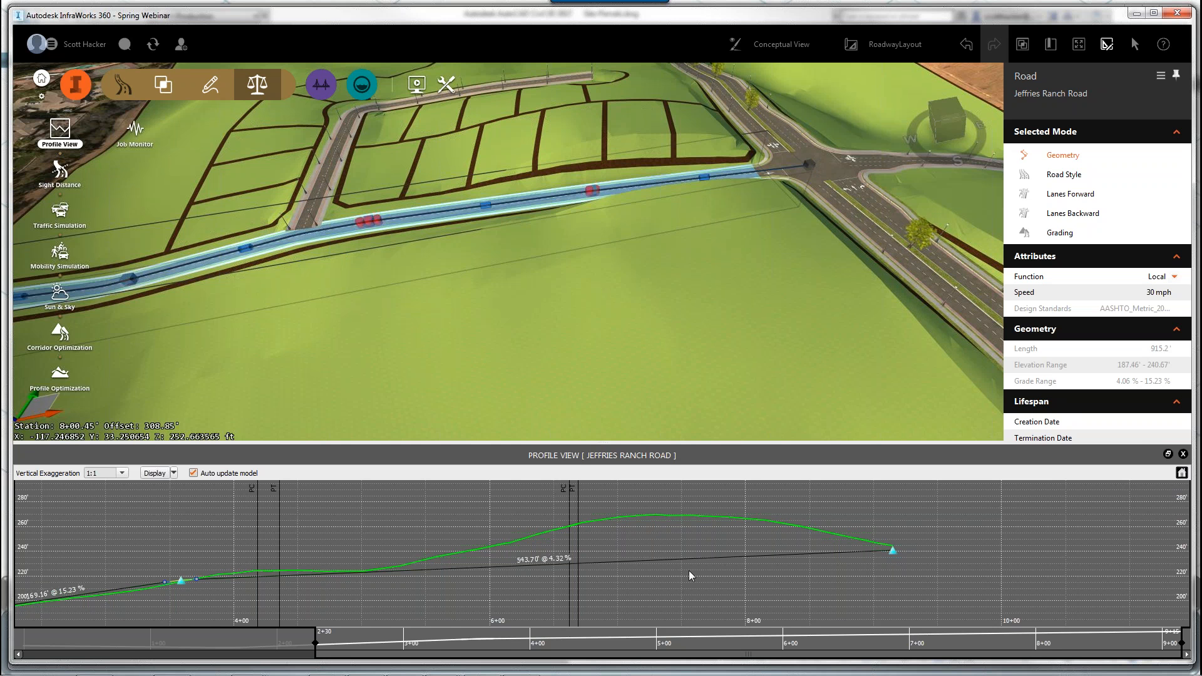
pyautogui.rightClick(641, 561)
pyautogui.click(651, 566)
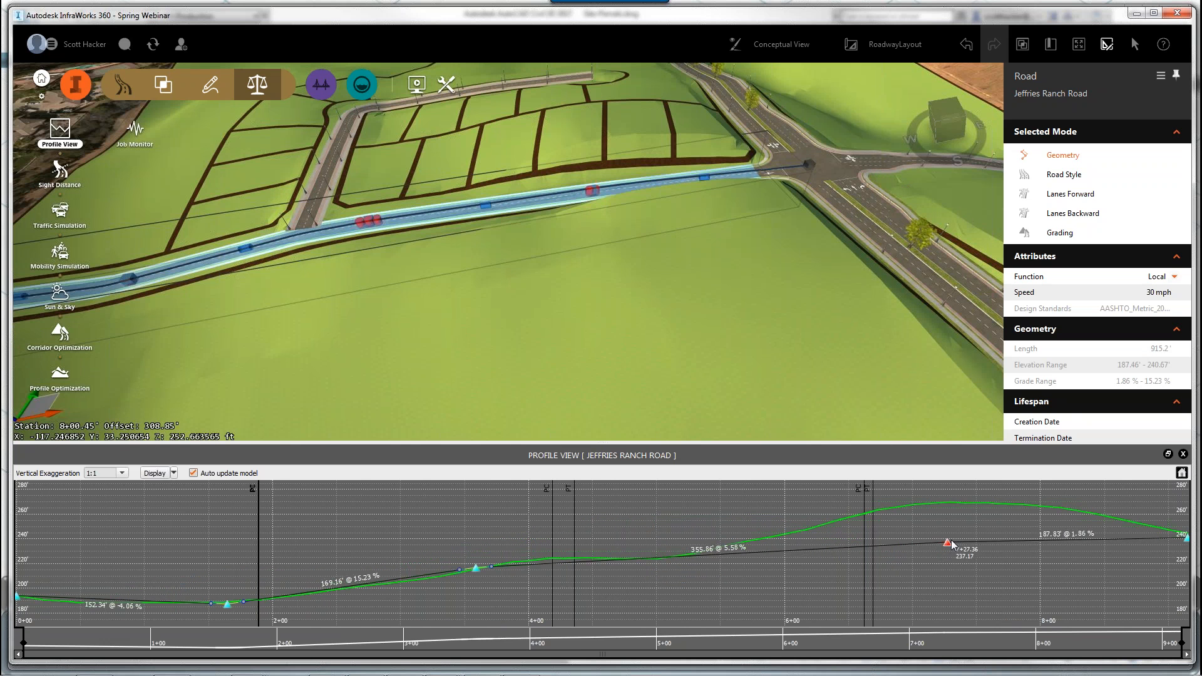
pyautogui.moveTo(948, 542); pyautogui.dragTo(964, 522)
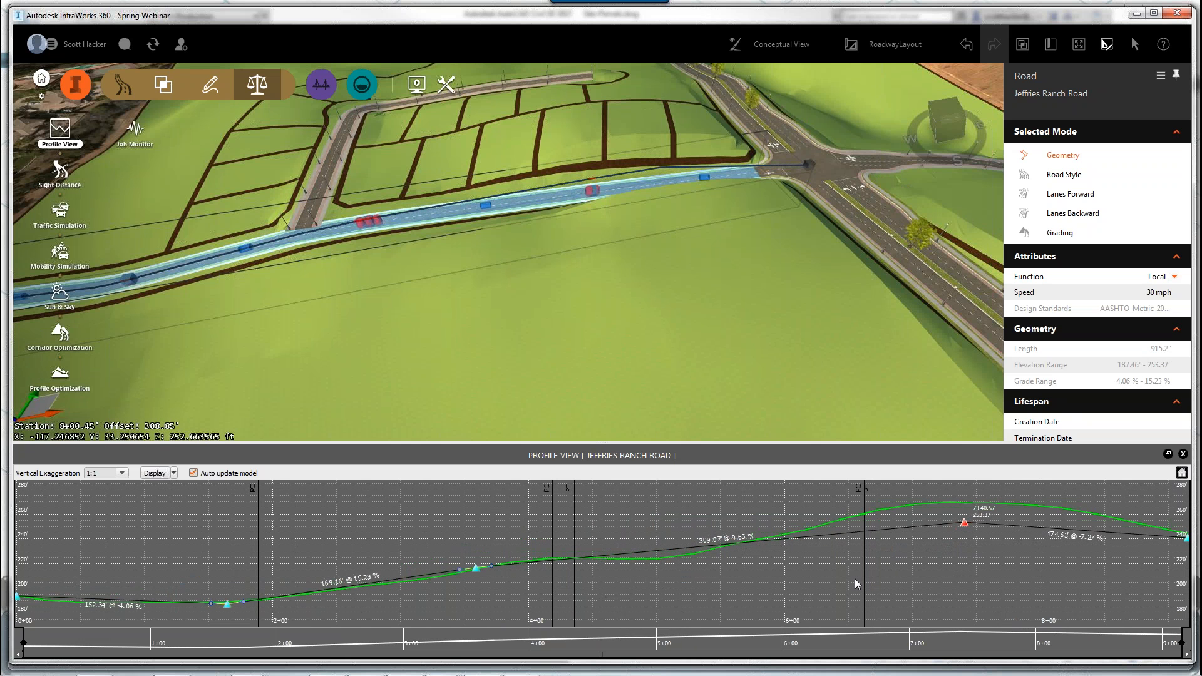
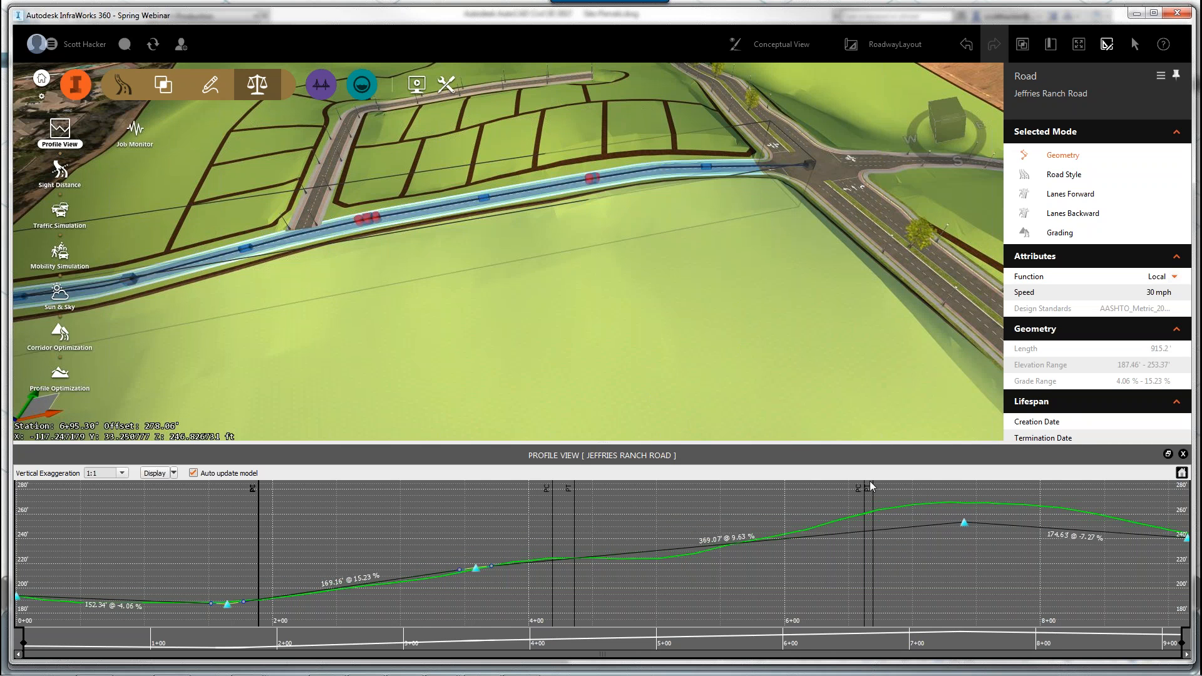
pyautogui.click(1182, 455)
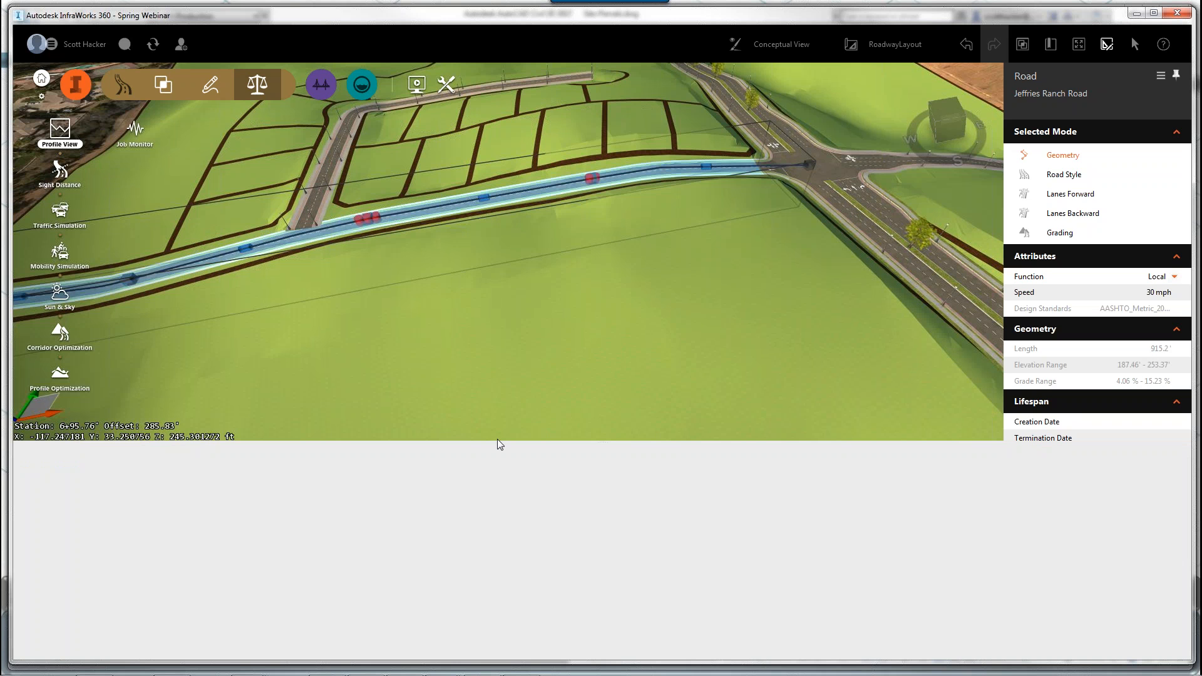
# Step: Deselect the road and examine how its regraded profile meets the four-way intersection
pyautogui.scroll(-1, 572, 400)
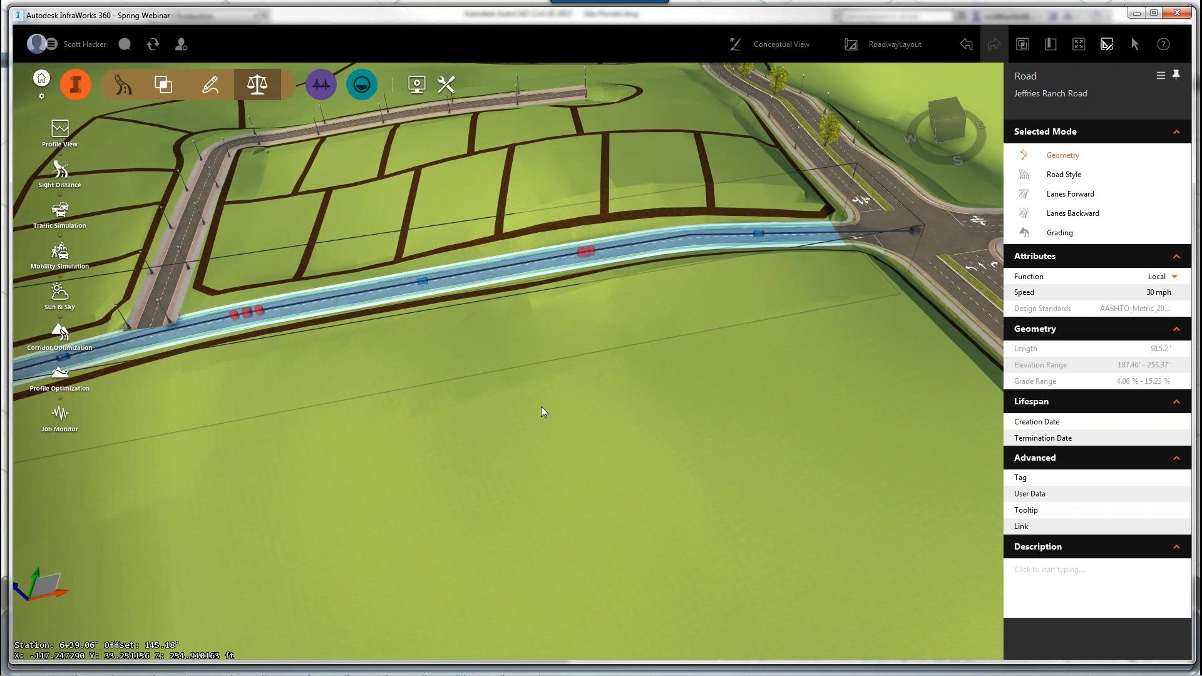
pyautogui.scroll(-1, 541, 411)
pyautogui.moveTo(754, 326); pyautogui.dragTo(401, 433, button='middle')
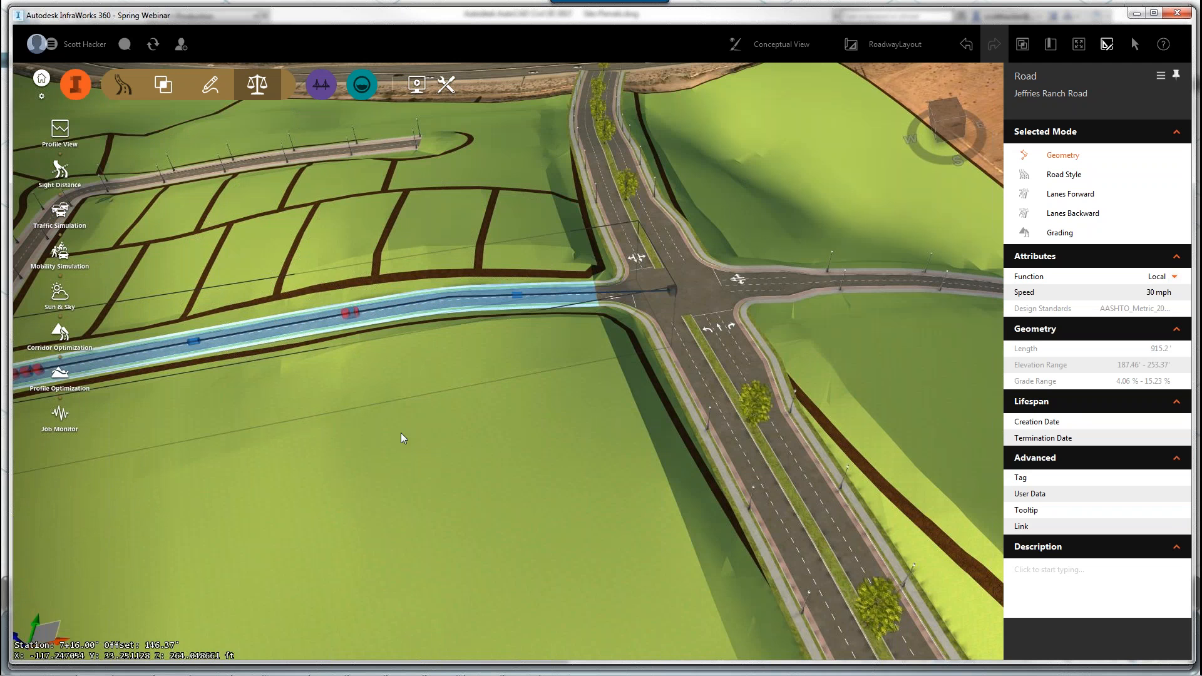
pyautogui.press('Escape')
pyautogui.scroll(2, 674, 295)
pyautogui.scroll(2, 651, 291)
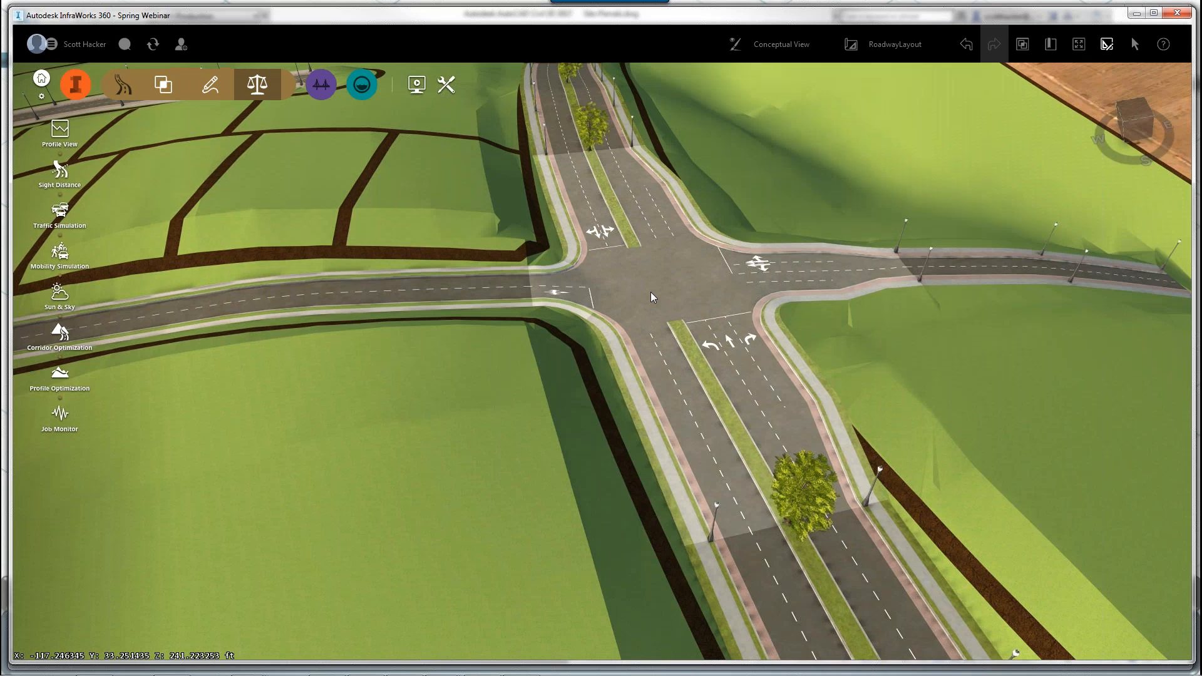
pyautogui.scroll(-1, 651, 291)
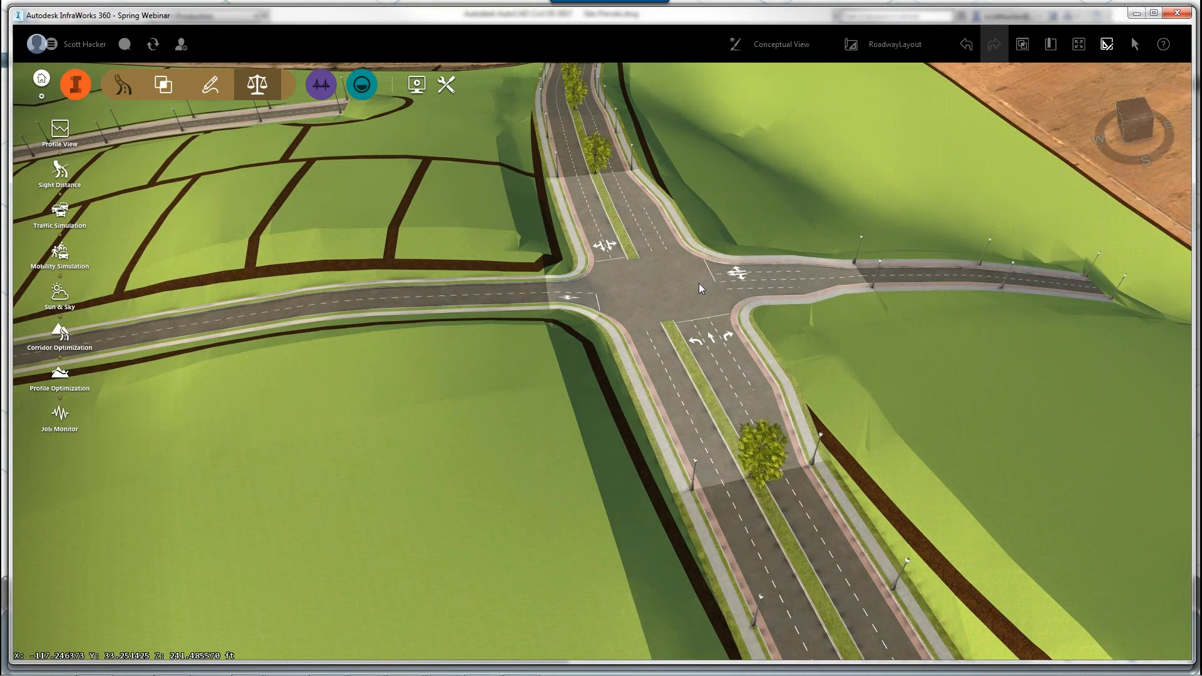
pyautogui.moveTo(698, 283); pyautogui.dragTo(523, 447, button='middle')
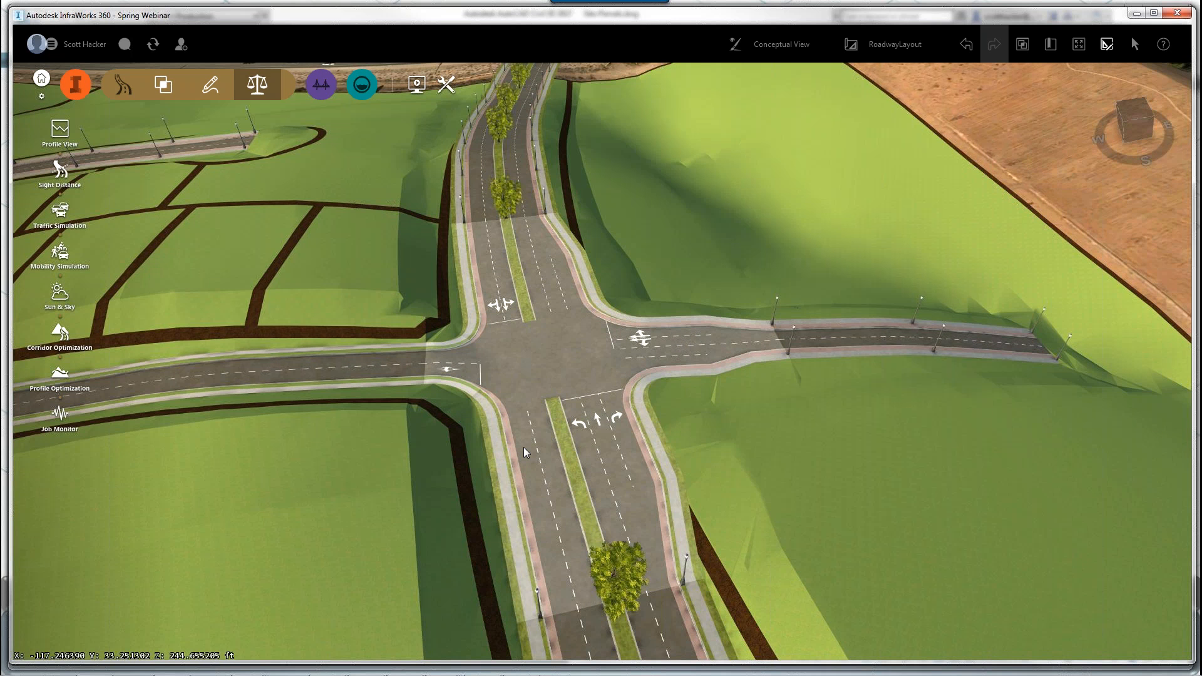
pyautogui.moveTo(523, 447); pyautogui.dragTo(582, 428, button='middle')
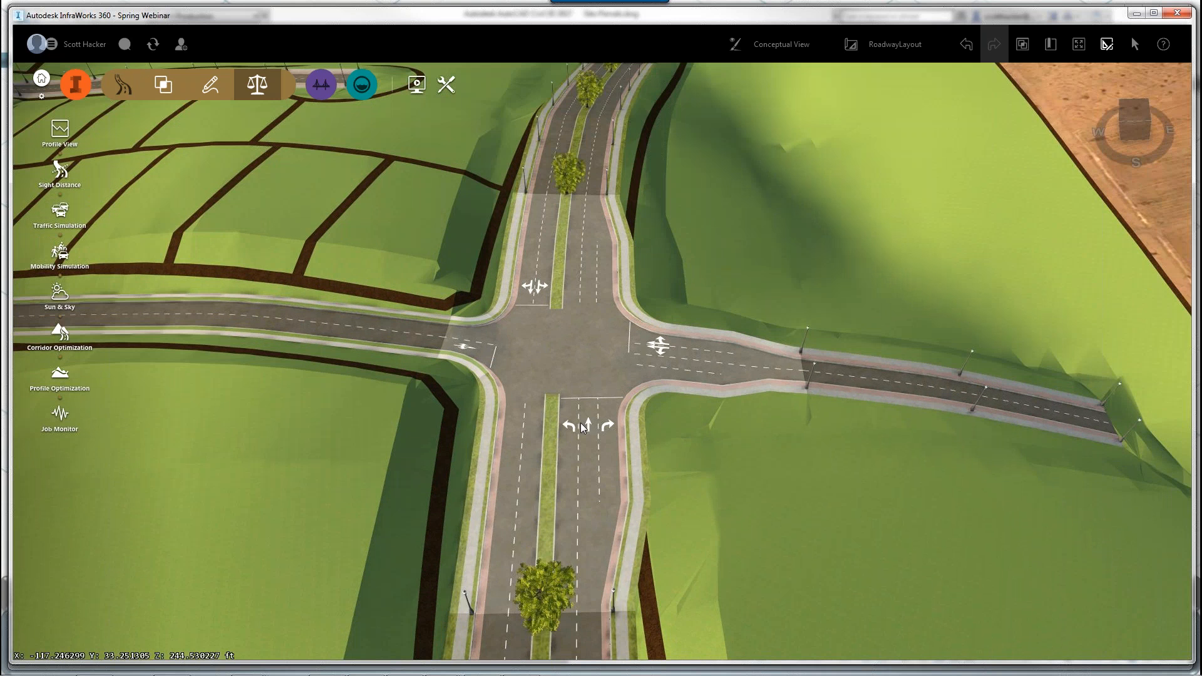
# Step: Change the junction type of the four-way intersection to Roundabout
pyautogui.click(552, 348)
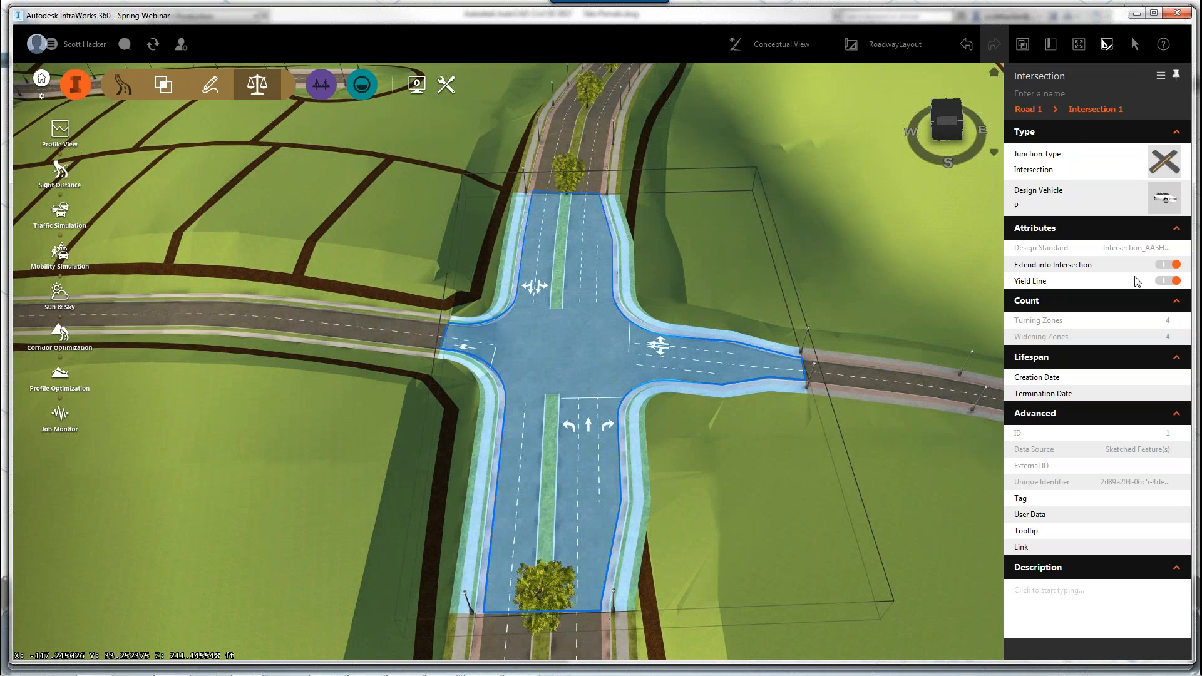
pyautogui.click(1165, 164)
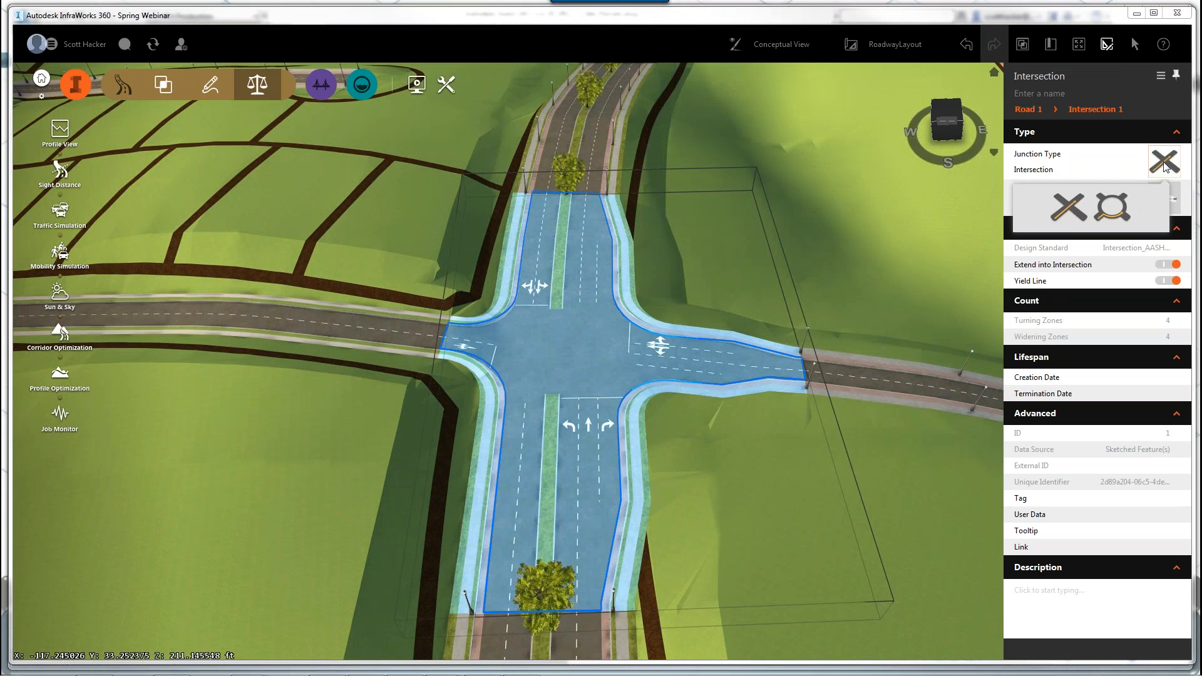
pyautogui.click(1106, 206)
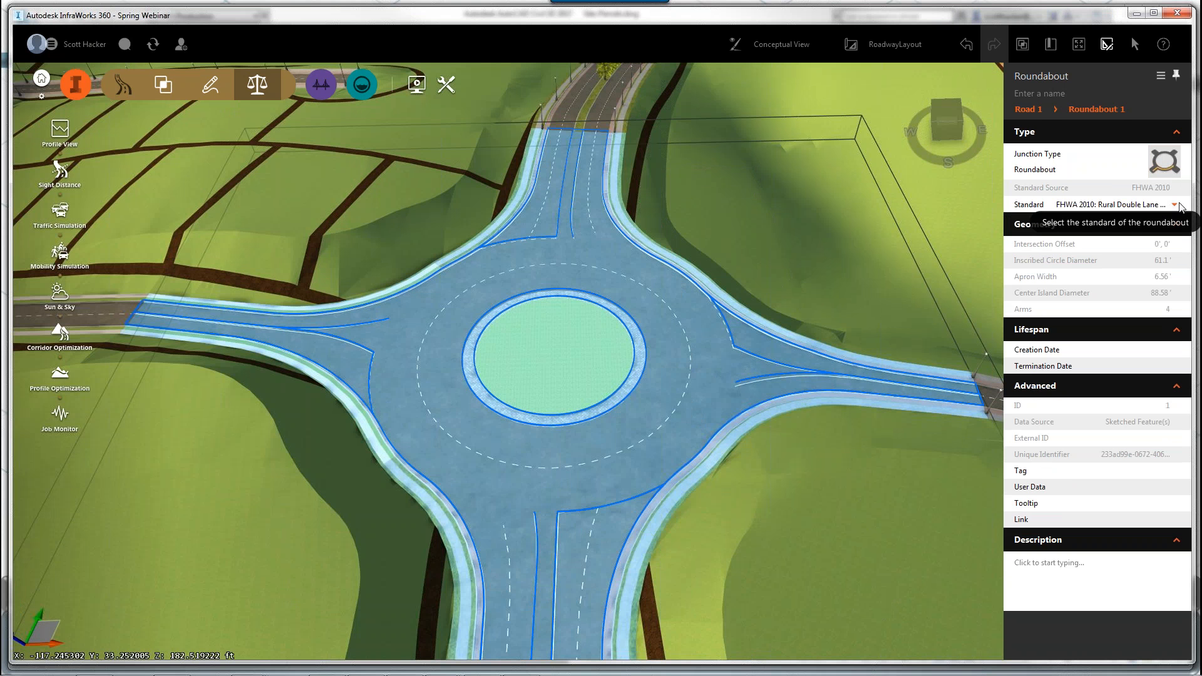
# Step: Try the FHWA 2010: Mini Roundabout standard and replace it with FHWA 2000: Urban Double Lane Roundabout
pyautogui.click(1174, 205)
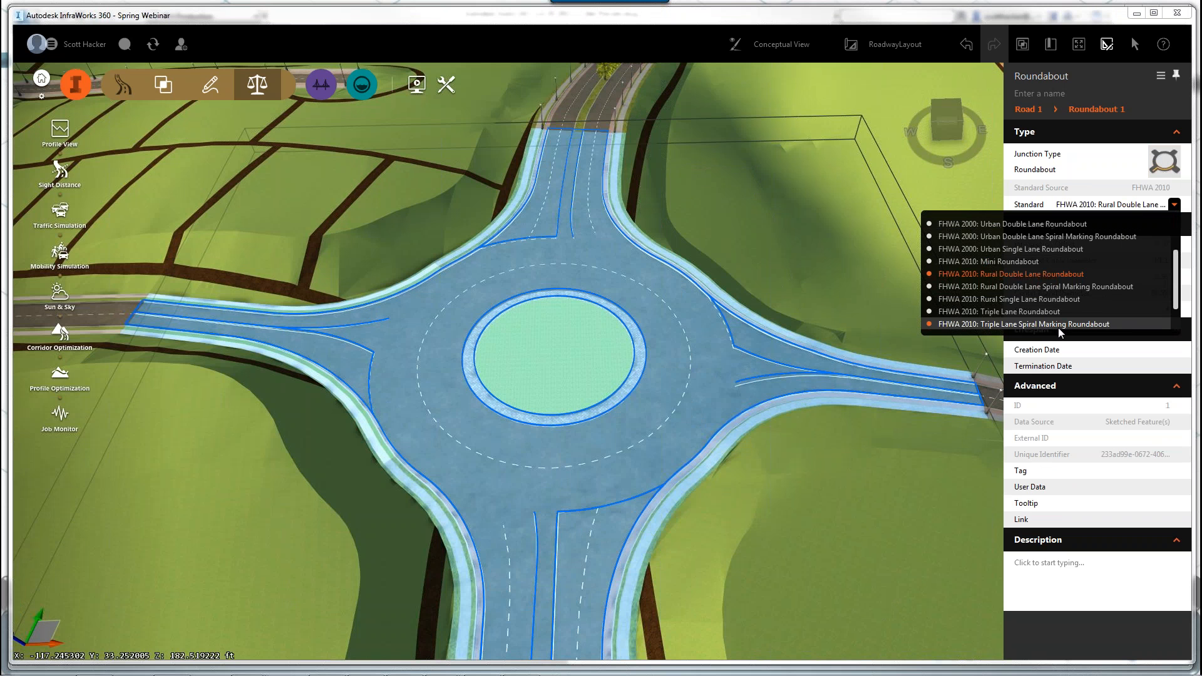
pyautogui.click(1021, 264)
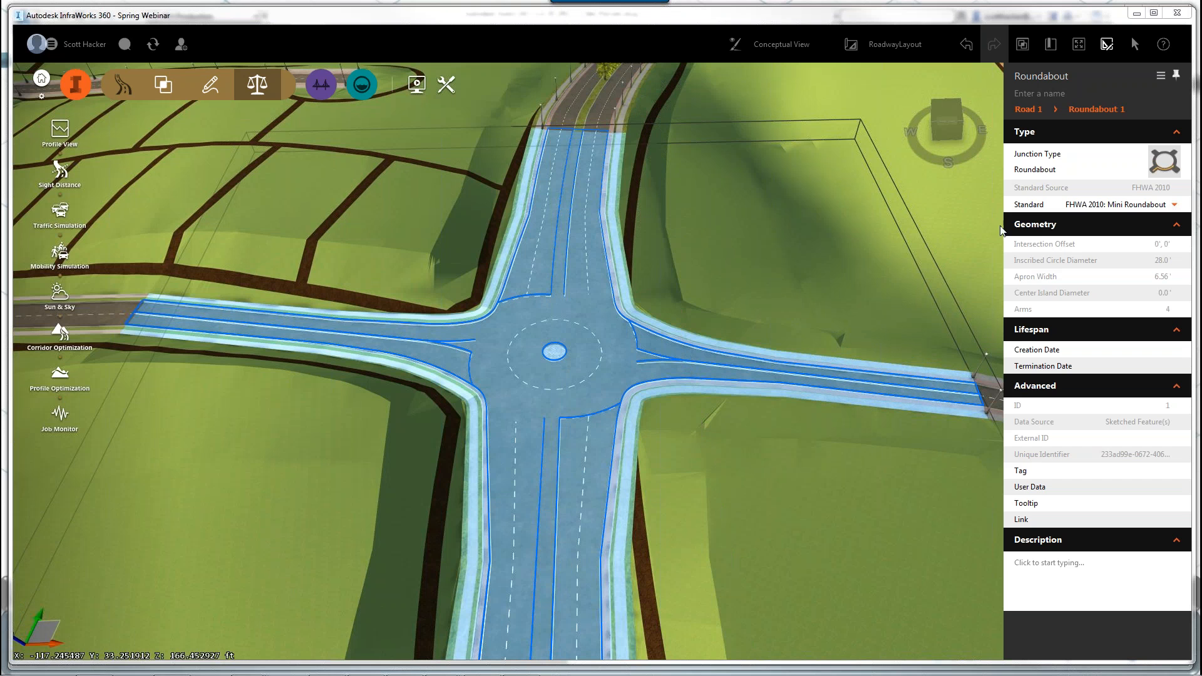
pyautogui.click(1173, 209)
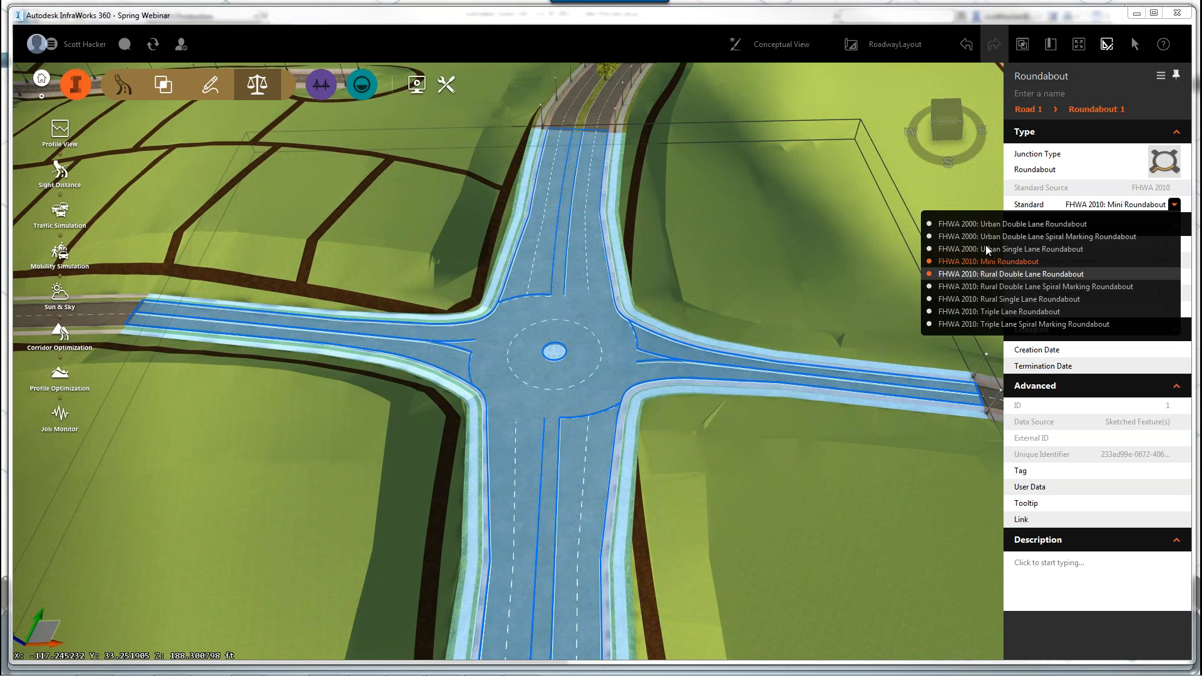
pyautogui.click(1065, 222)
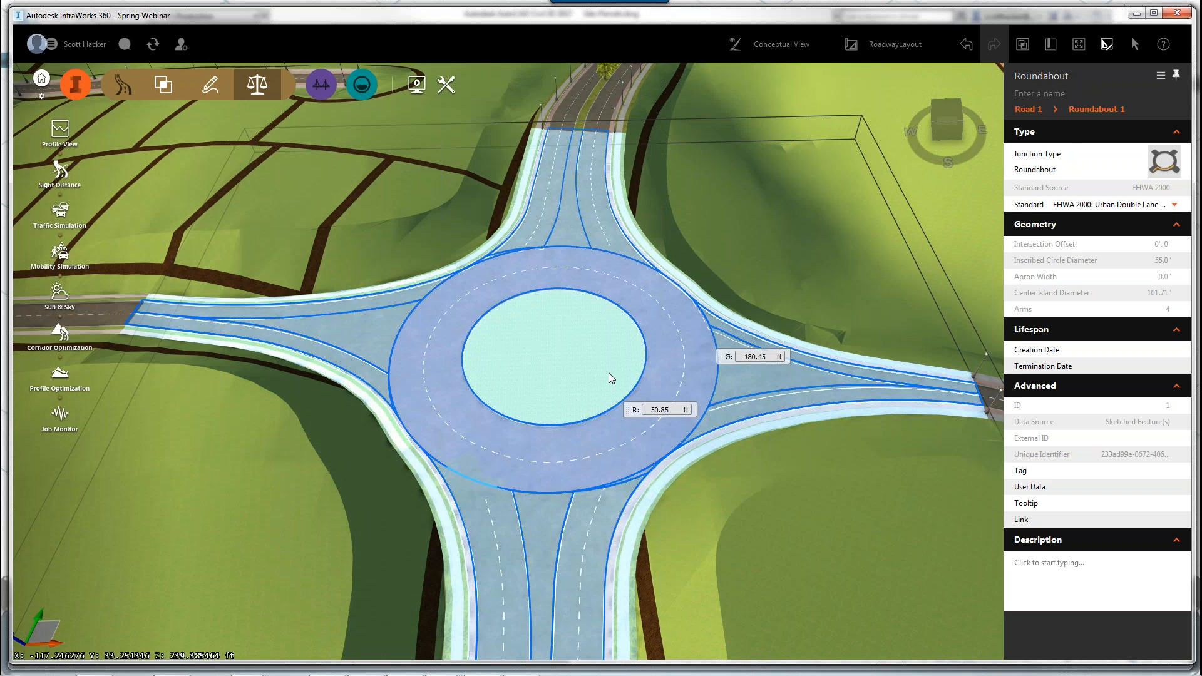
# Step: Select the roundabout's central roundel and inspect its diameter, radius and tilt settings
pyautogui.click(608, 373)
pyautogui.moveTo(618, 352); pyautogui.dragTo(722, 321)
pyautogui.moveTo(616, 483); pyautogui.dragTo(632, 395)
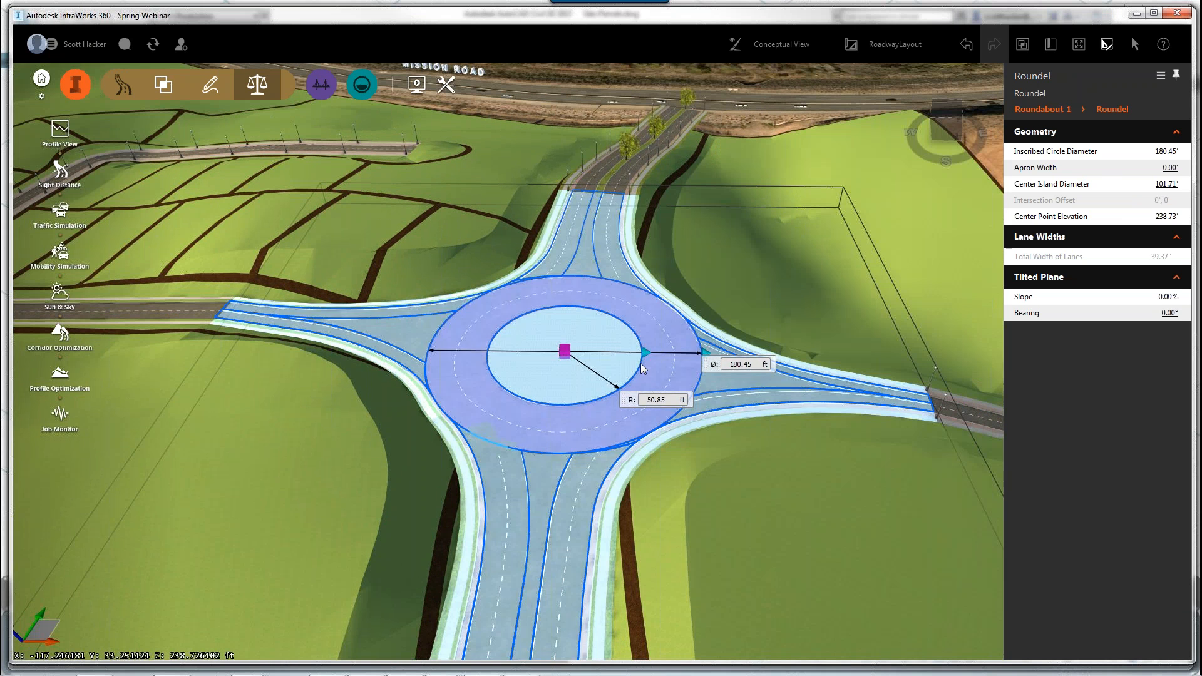
# Step: Reselect the whole roundabout and change its junction type back to Intersection
pyautogui.click(638, 328)
pyautogui.click(699, 277)
pyautogui.click(696, 273)
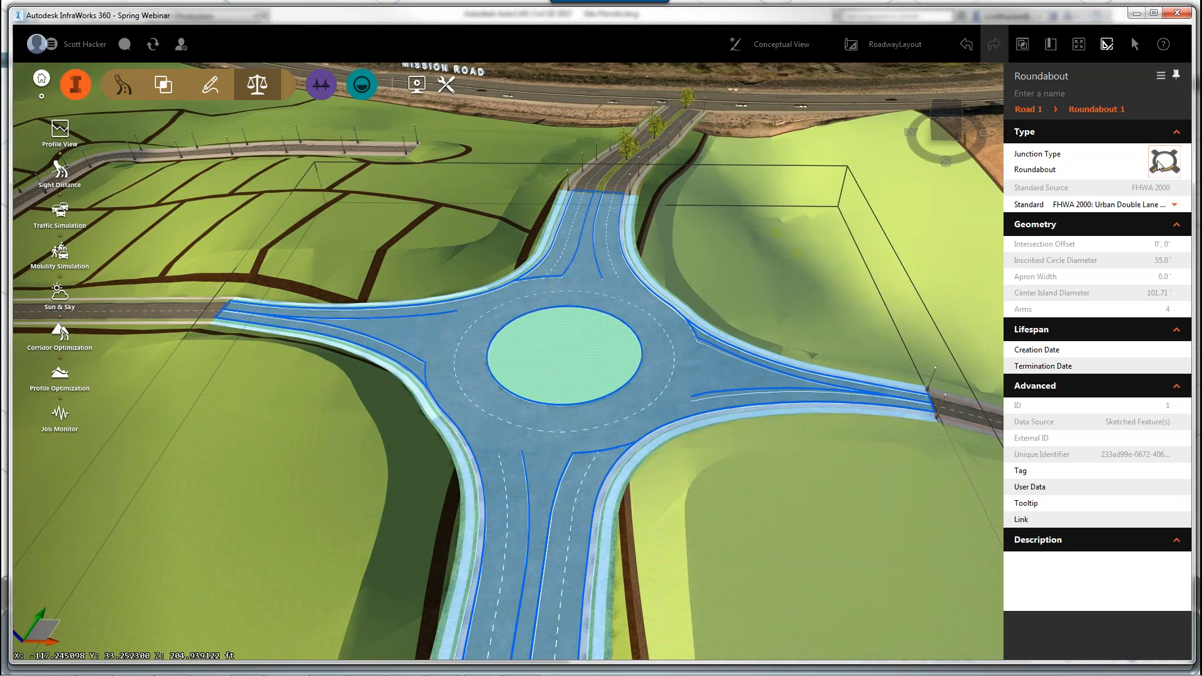
pyautogui.click(1158, 163)
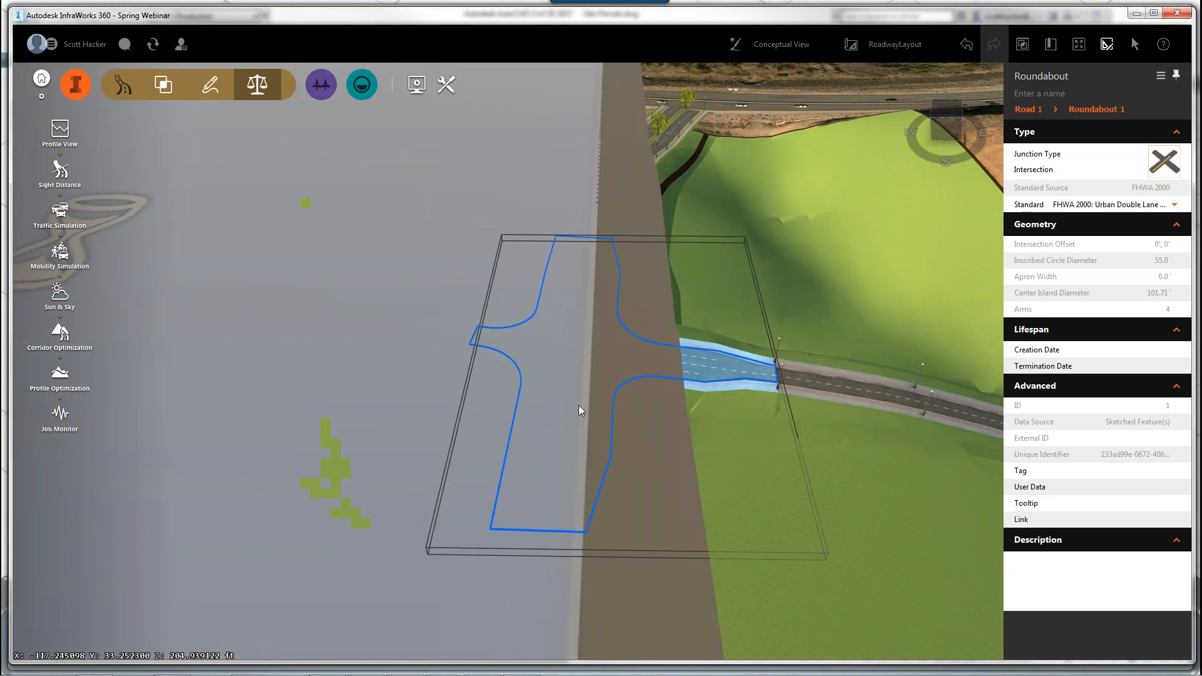
# Step: Select the turning zone at the intersection's southwest corner and stretch its widening well back along Jeffries Ranch Road
pyautogui.scroll(1, 576, 395)
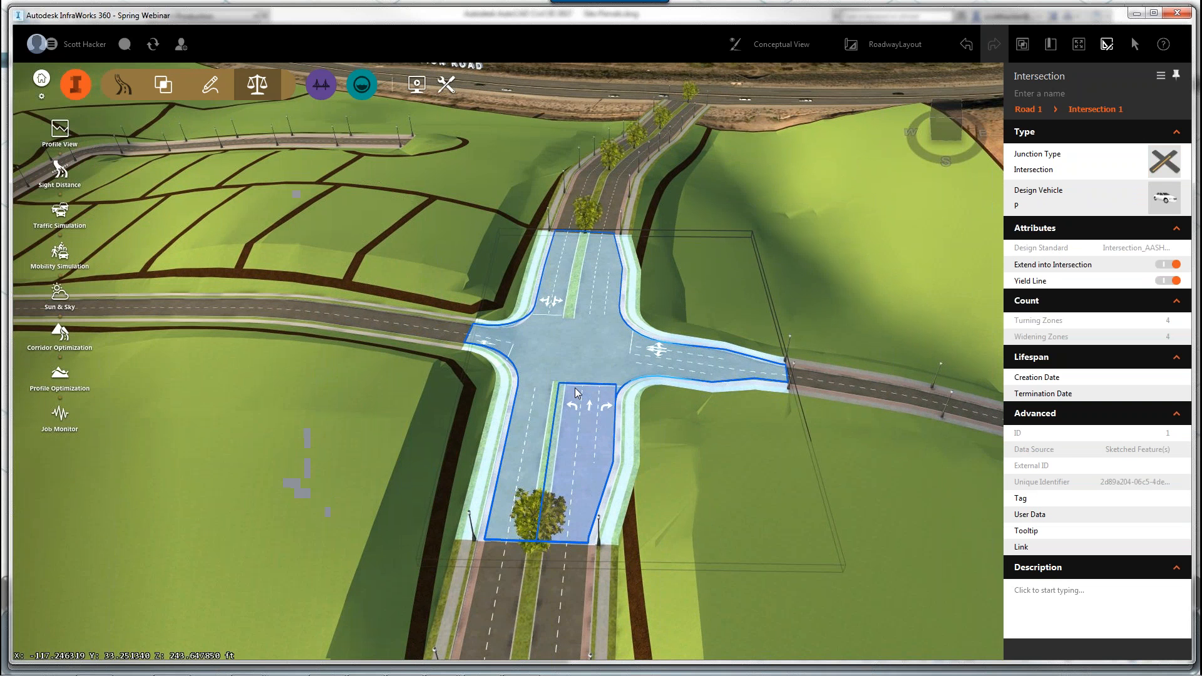
pyautogui.scroll(1, 576, 392)
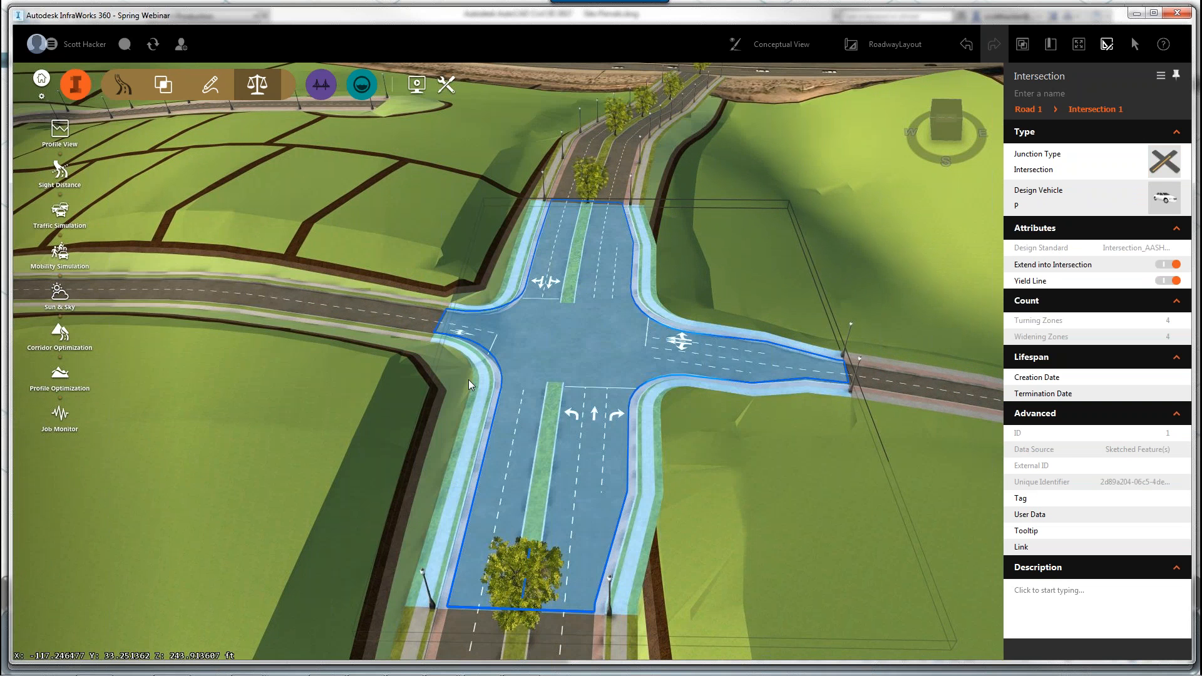
pyautogui.moveTo(469, 379); pyautogui.dragTo(603, 440)
pyautogui.click(520, 461)
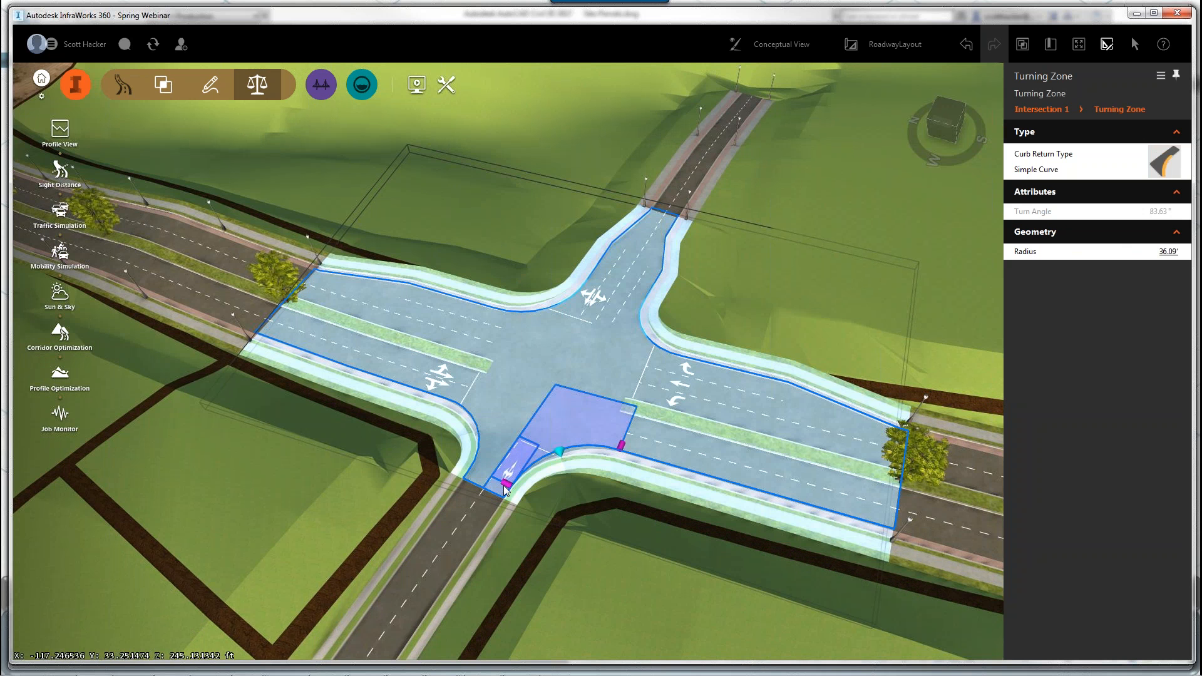
pyautogui.moveTo(510, 486); pyautogui.dragTo(387, 569)
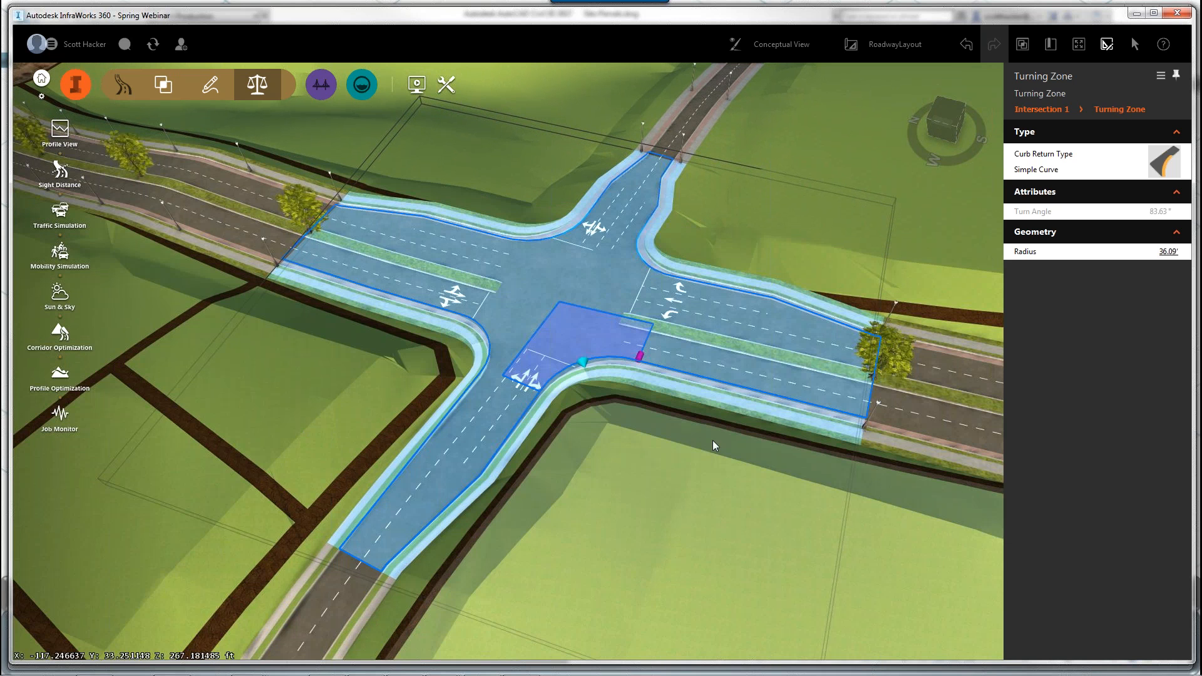
# Step: Extend the same turning zone's widening along the divided main road to the end of the intersection and clear the selection
pyautogui.moveTo(643, 357); pyautogui.dragTo(854, 419)
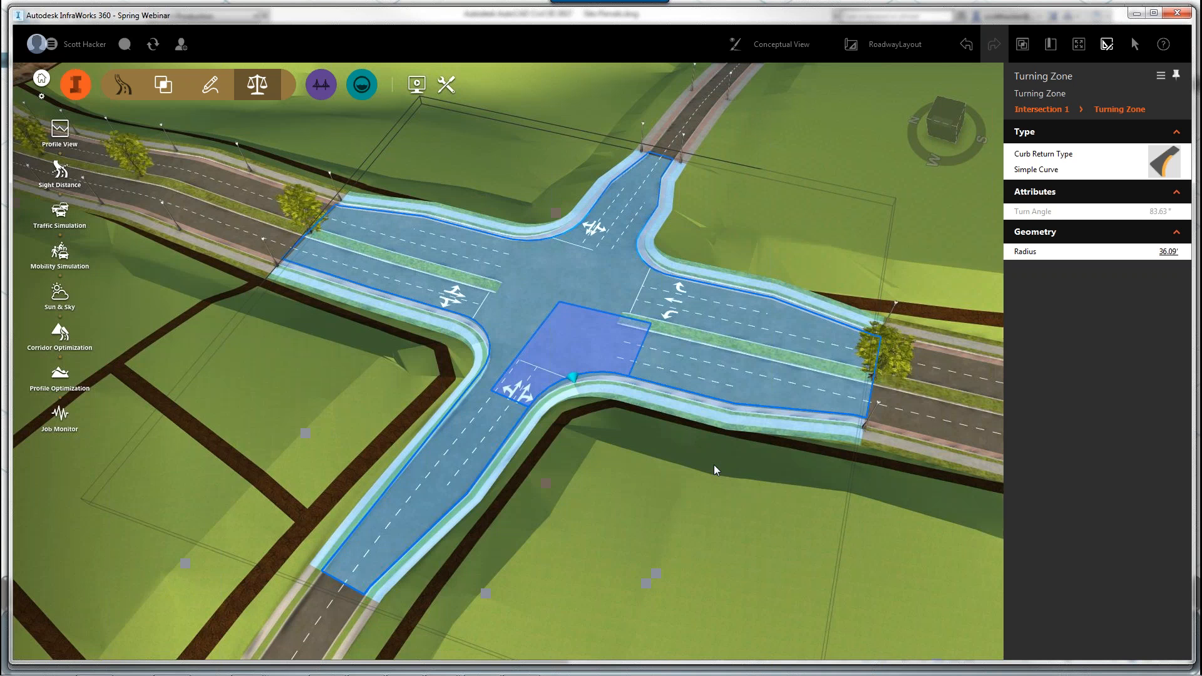
pyautogui.click(678, 403)
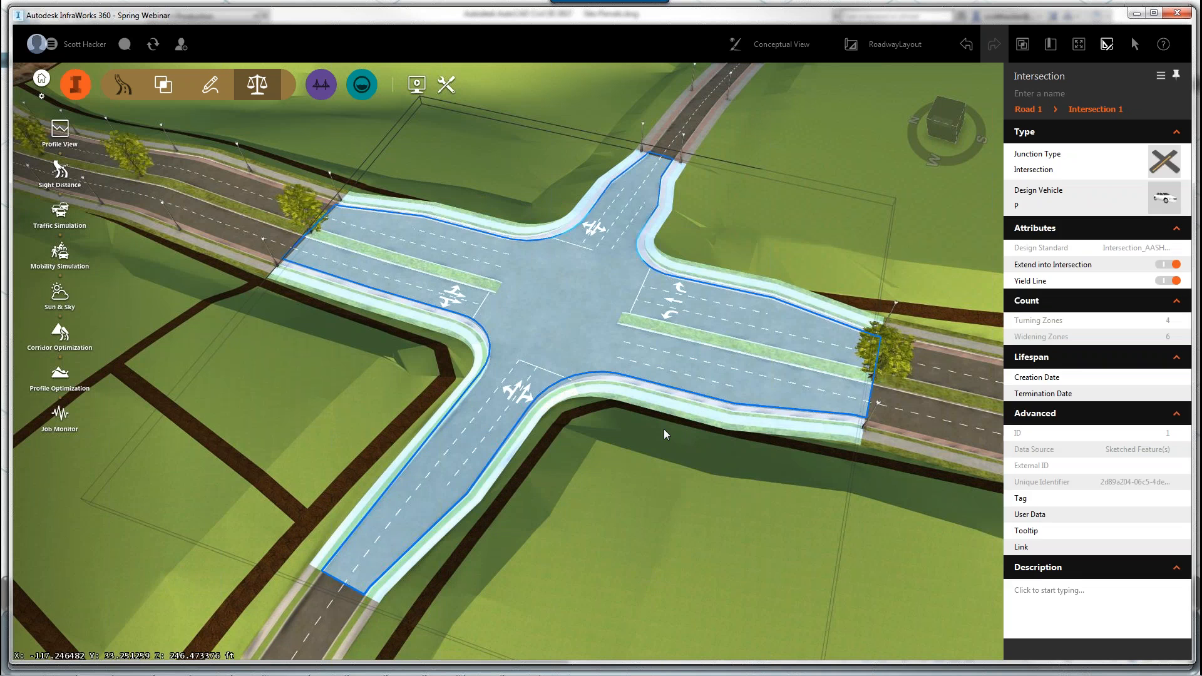
pyautogui.click(663, 429)
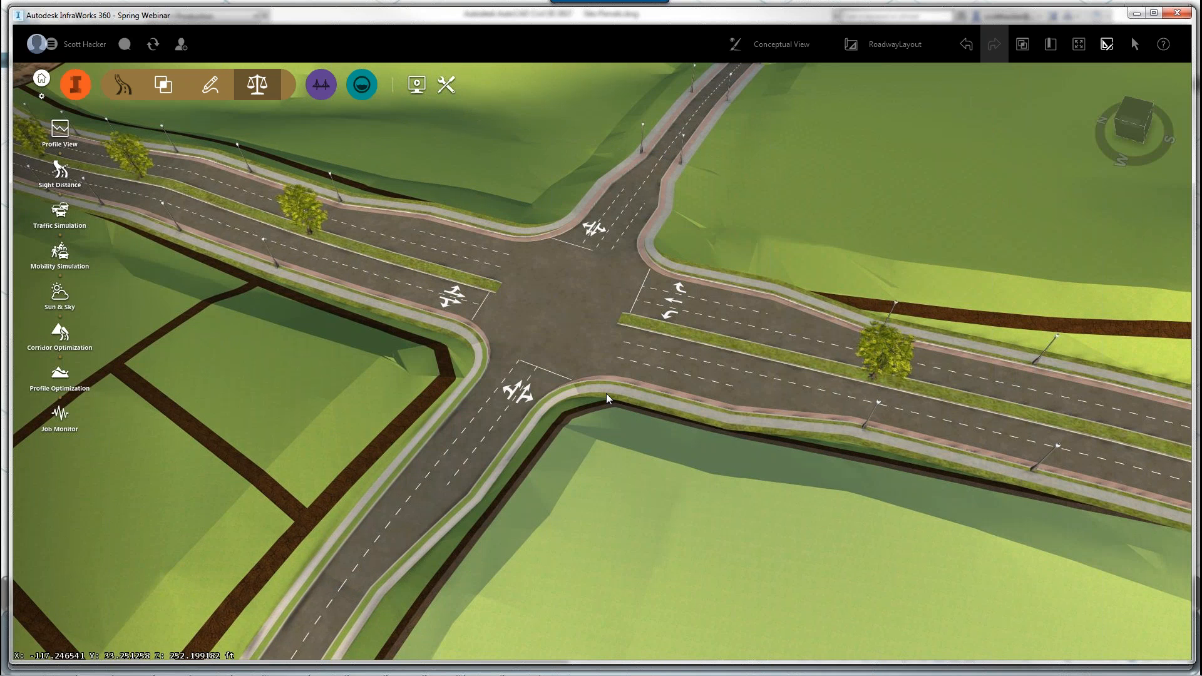
# Step: Examine the widened intersection and its approach roads from several angles, both close up and across the site
pyautogui.moveTo(606, 393); pyautogui.dragTo(451, 334)
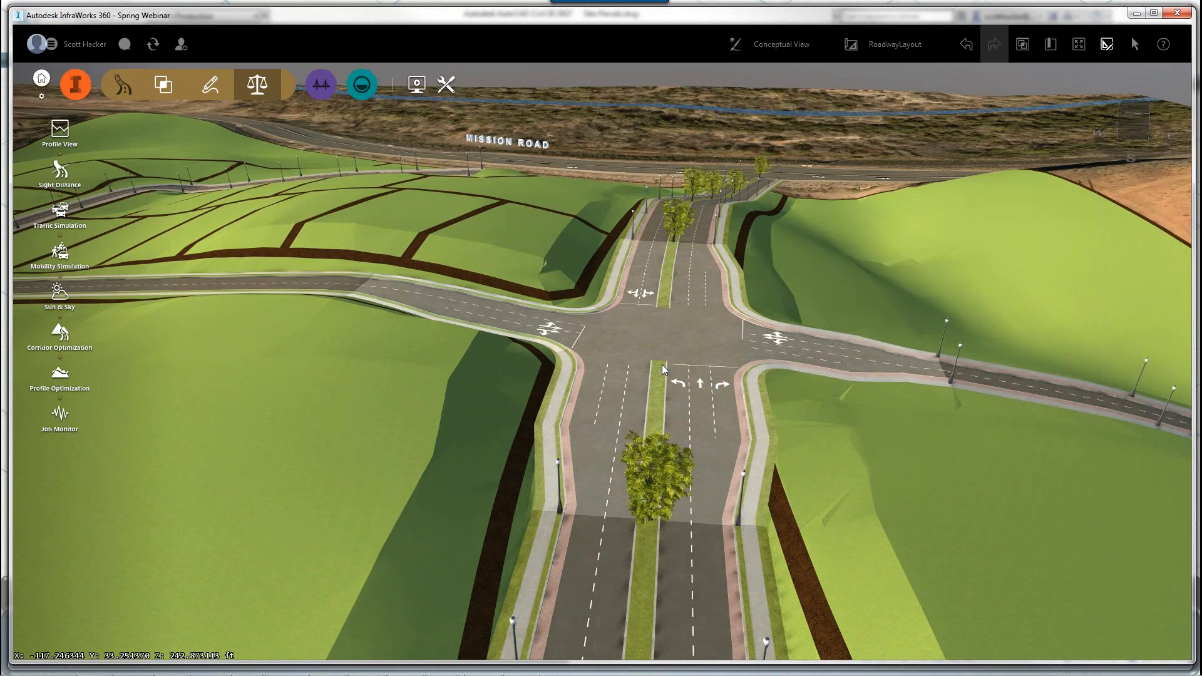
pyautogui.scroll(5, 662, 365)
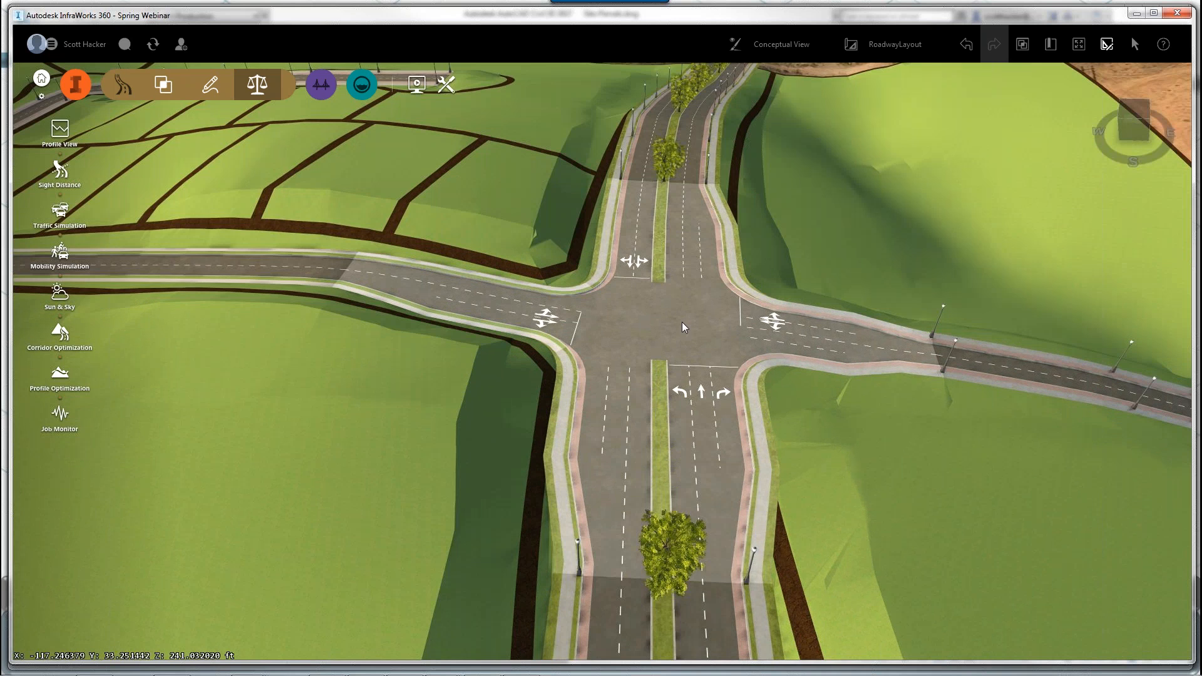
pyautogui.moveTo(681, 322); pyautogui.dragTo(982, 257, button='middle')
pyautogui.moveTo(556, 276); pyautogui.dragTo(531, 302)
pyautogui.click(519, 306)
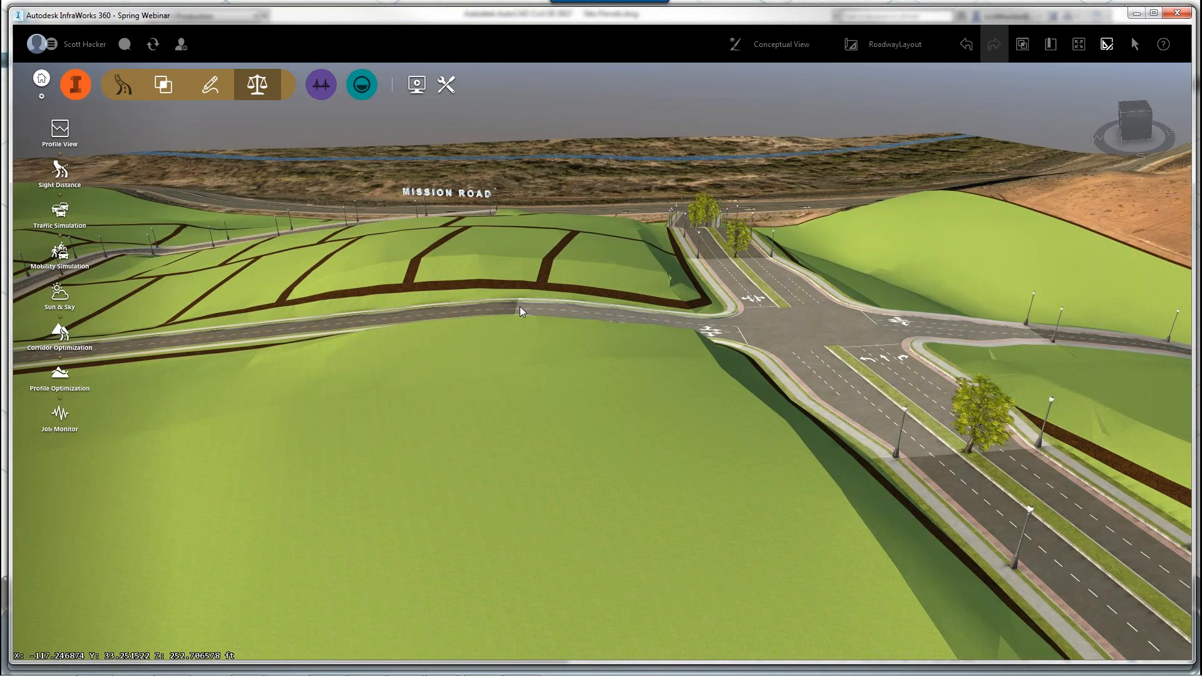
pyautogui.press('Escape')
pyautogui.scroll(2, 788, 355)
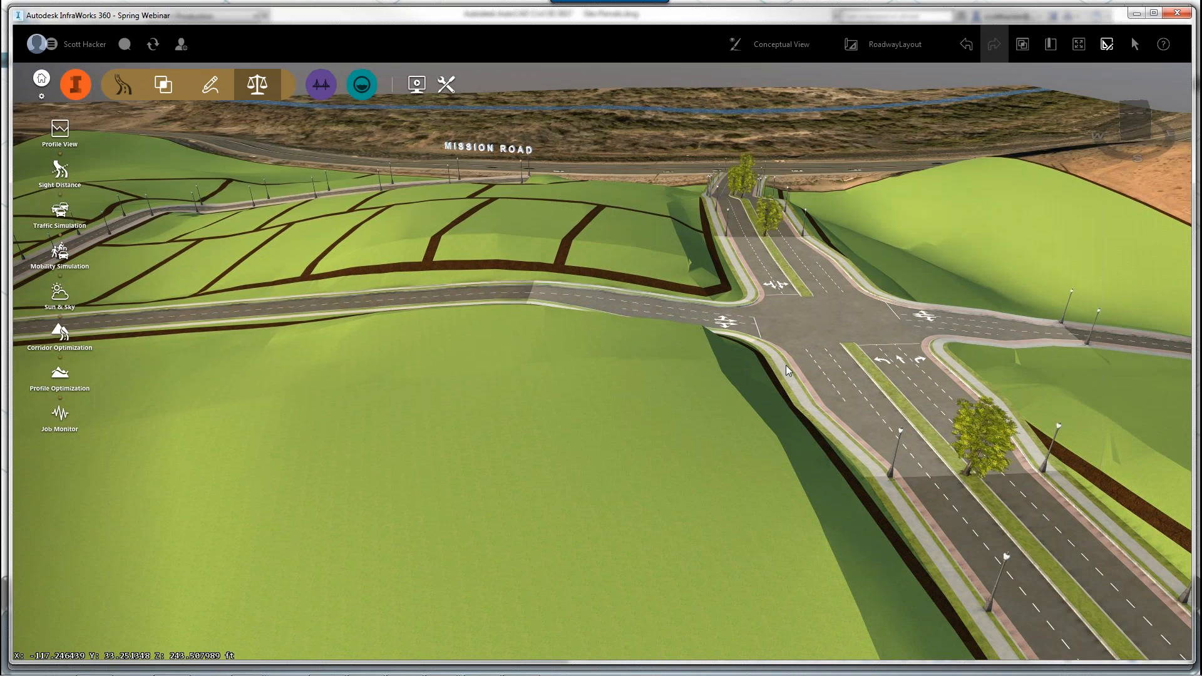
pyautogui.scroll(3, 786, 376)
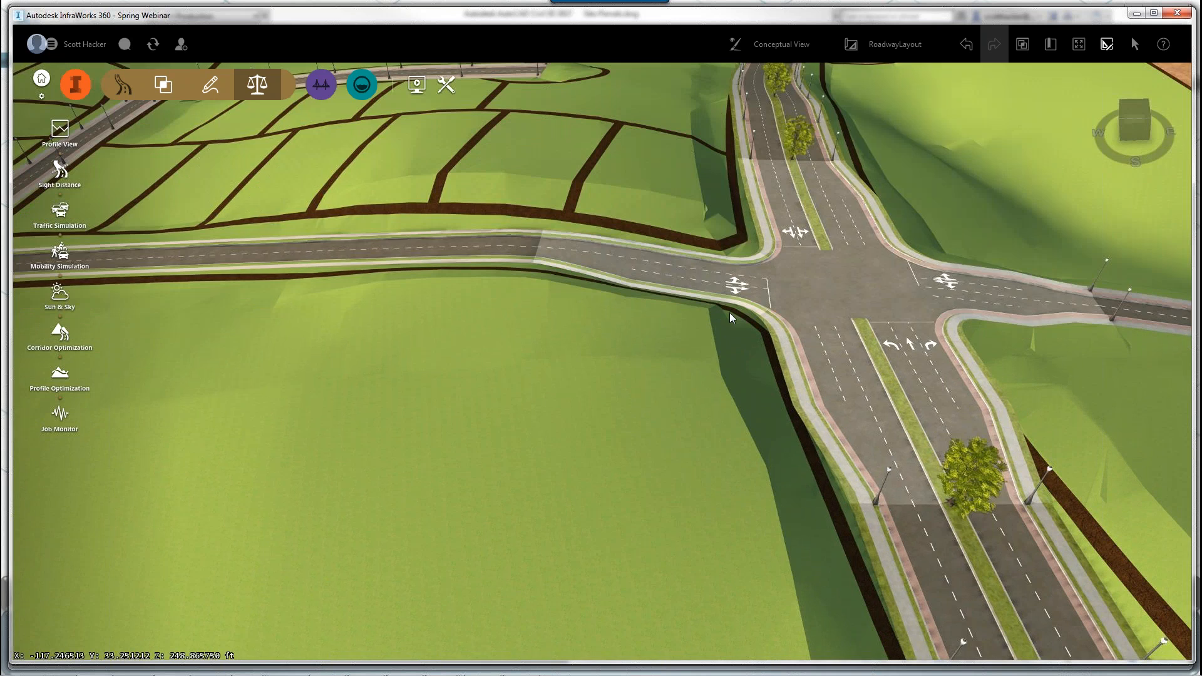
pyautogui.scroll(-4, 730, 312)
pyautogui.scroll(-2, 473, 294)
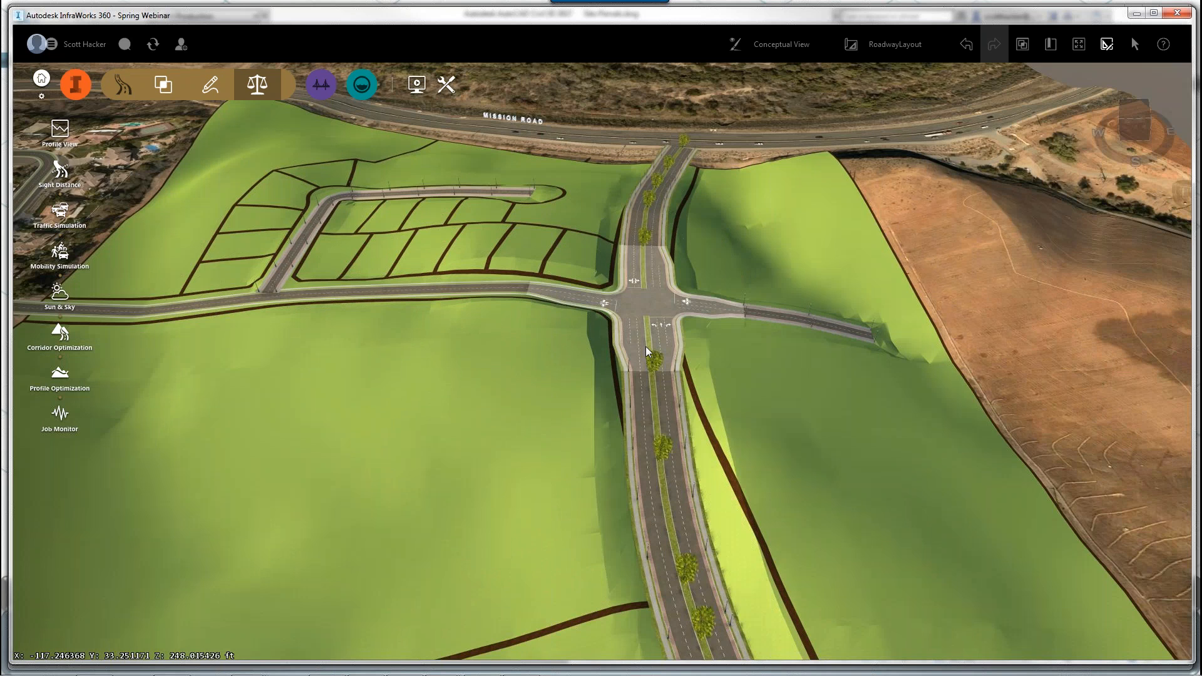
pyautogui.moveTo(644, 347); pyautogui.dragTo(490, 272)
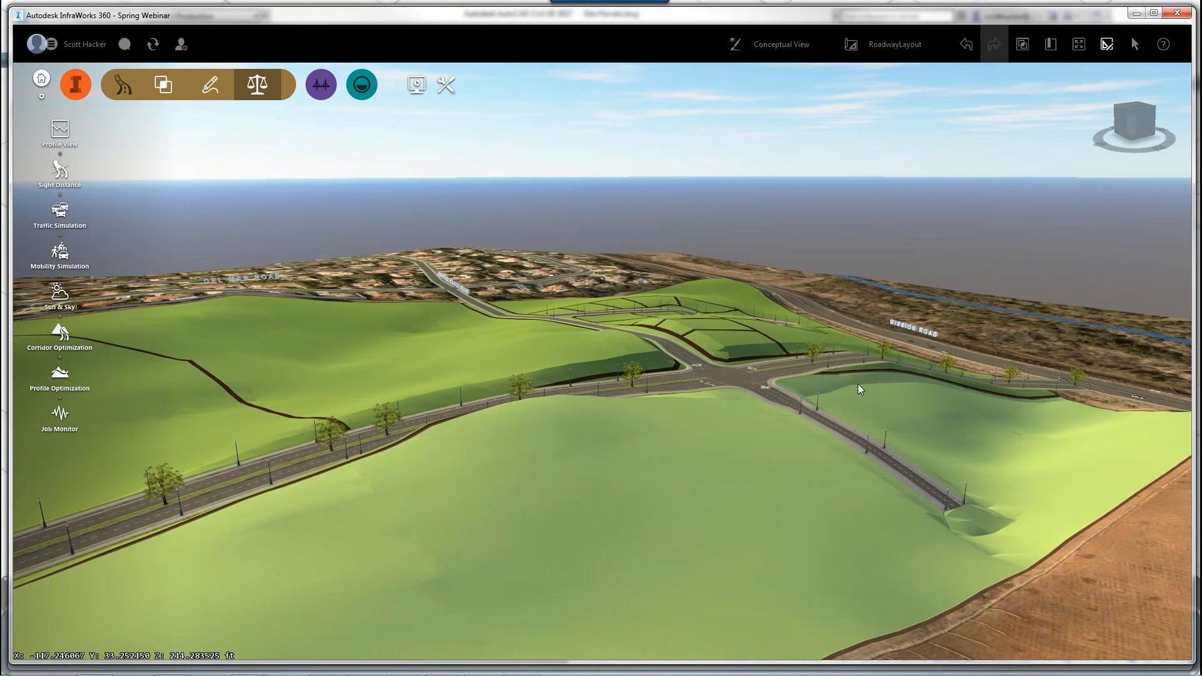
# Step: Set the vertical curve length to 214 ft on the divided road between the intersection and Mission Road, and deselect the road
pyautogui.keyDown('shift'); pyautogui.moveTo(741, 382); pyautogui.dragTo(703, 370); pyautogui.keyUp('shift')
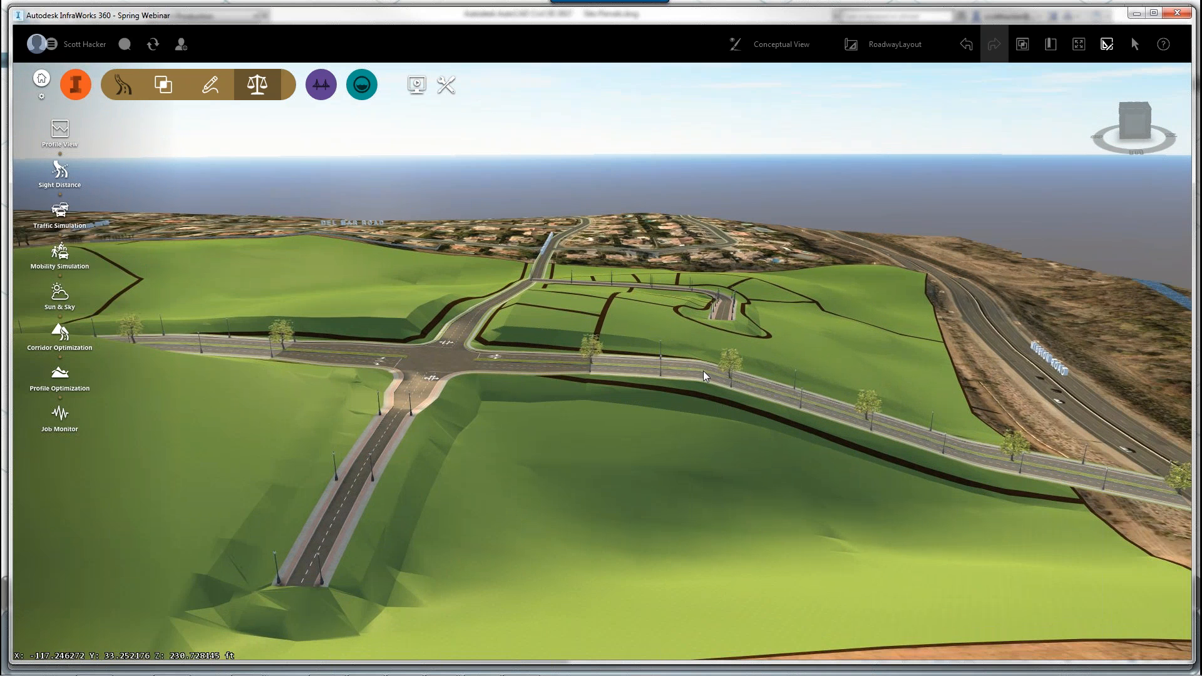
pyautogui.click(691, 369)
pyautogui.moveTo(683, 369); pyautogui.dragTo(642, 370)
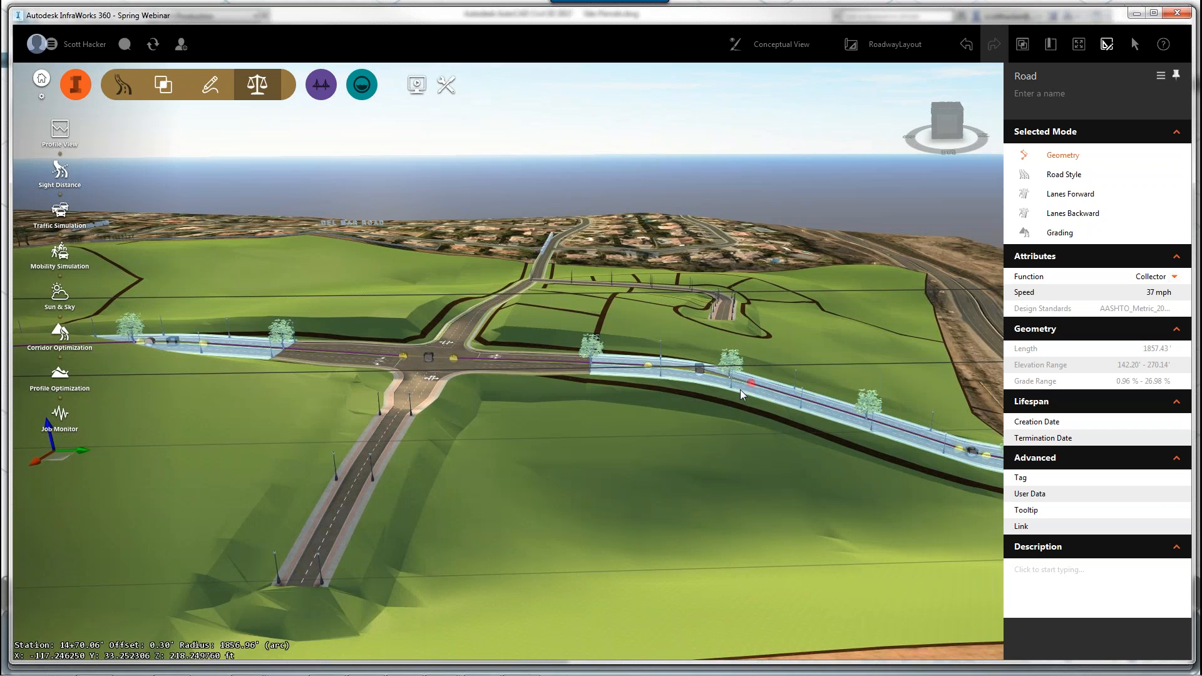
pyautogui.click(745, 385)
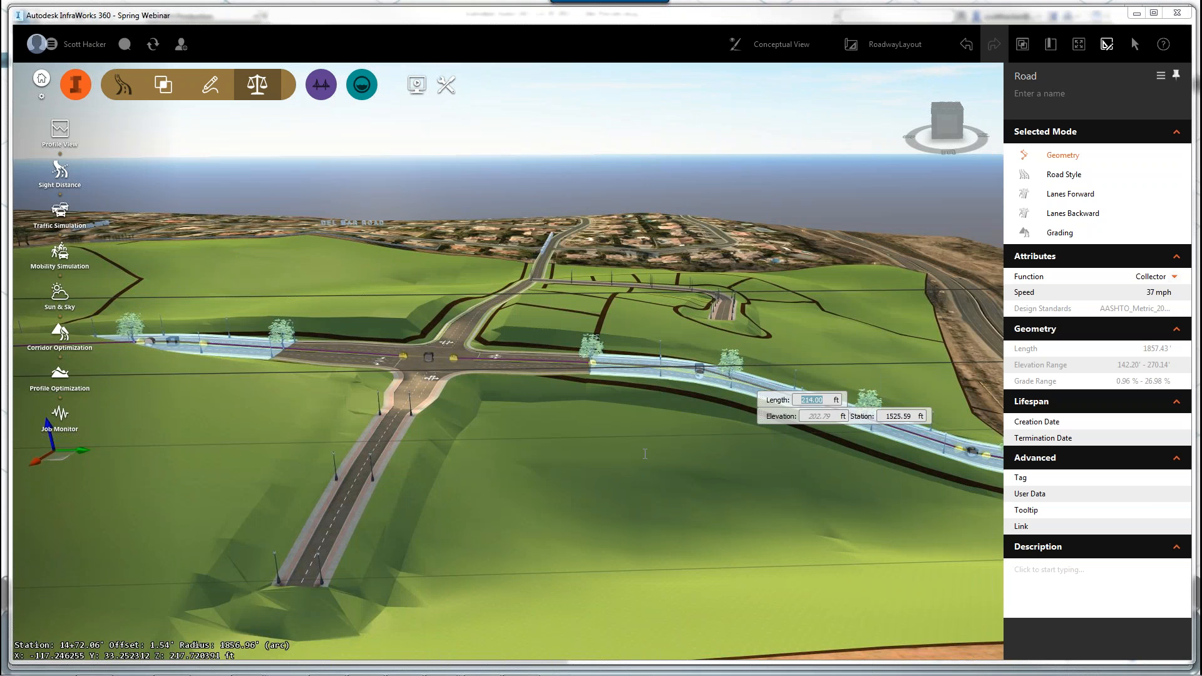
pyautogui.press('Return')
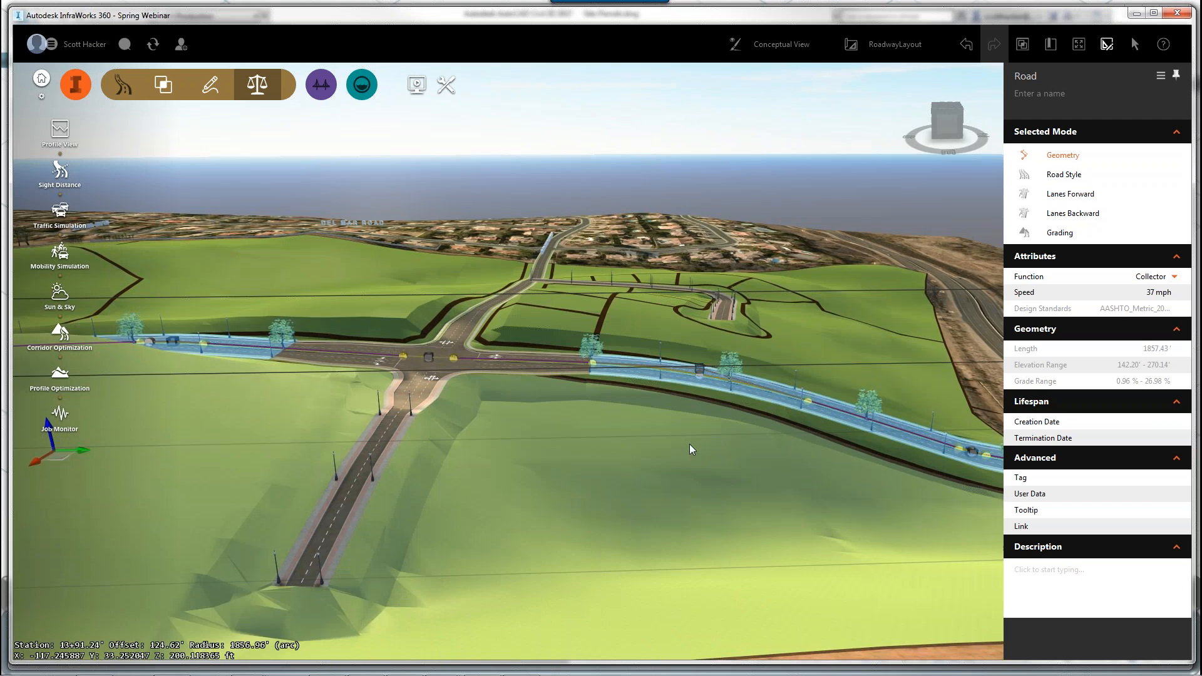
pyautogui.click(704, 425)
# Step: Examine the adjusted road down to Mission Road and the overall site layout in perspective and from above
pyautogui.moveTo(704, 425); pyautogui.dragTo(788, 396, button='middle')
pyautogui.moveTo(787, 396); pyautogui.dragTo(582, 411)
pyautogui.scroll(-2, 798, 340)
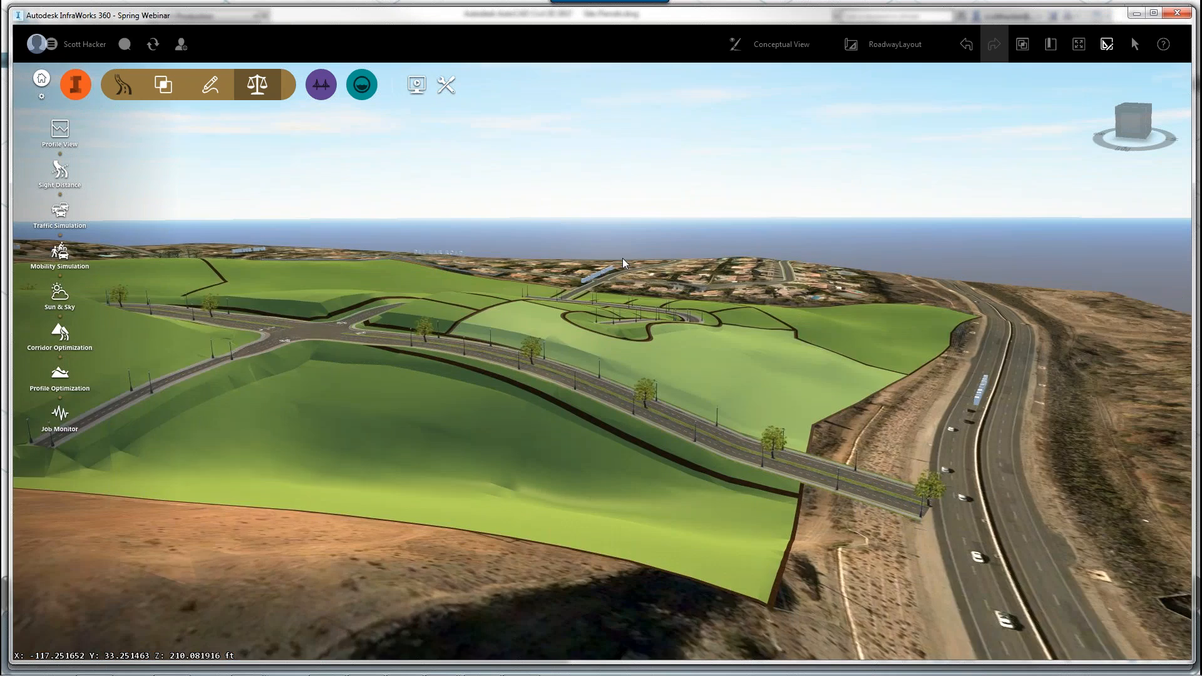
pyautogui.moveTo(712, 441); pyautogui.dragTo(820, 484)
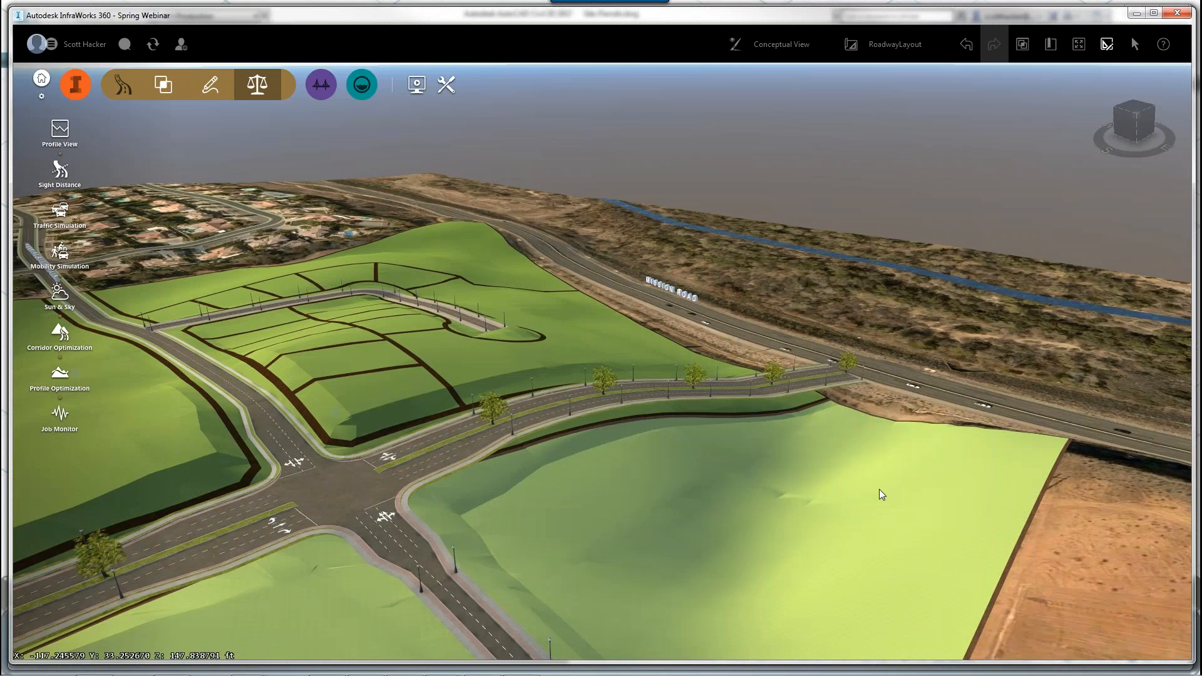
pyautogui.scroll(2, 654, 421)
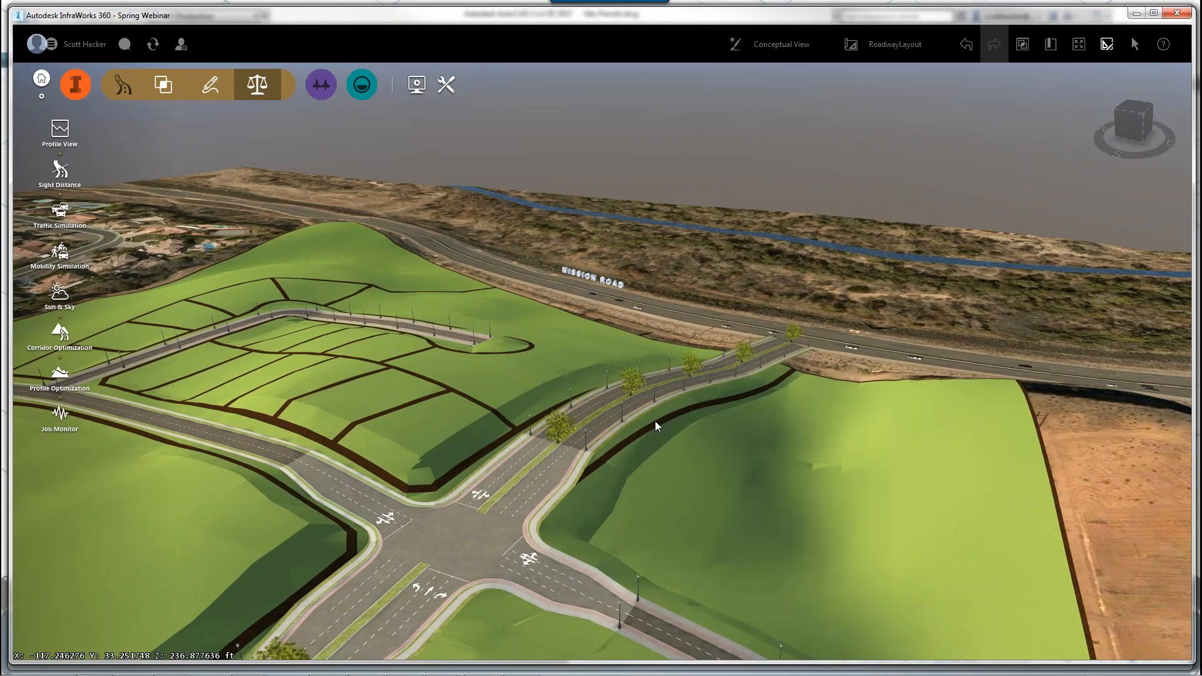
pyautogui.moveTo(654, 420); pyautogui.dragTo(622, 284, button='middle')
pyautogui.moveTo(622, 284); pyautogui.dragTo(611, 478)
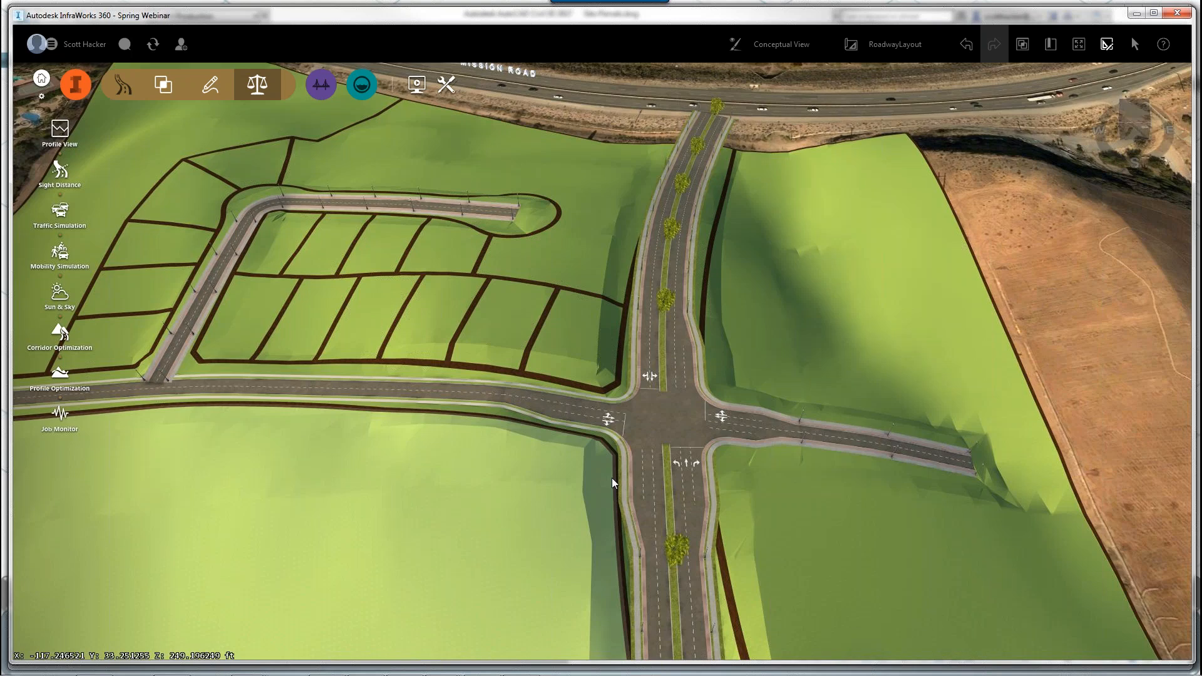
pyautogui.scroll(-3, 731, 441)
pyautogui.scroll(-2, 731, 442)
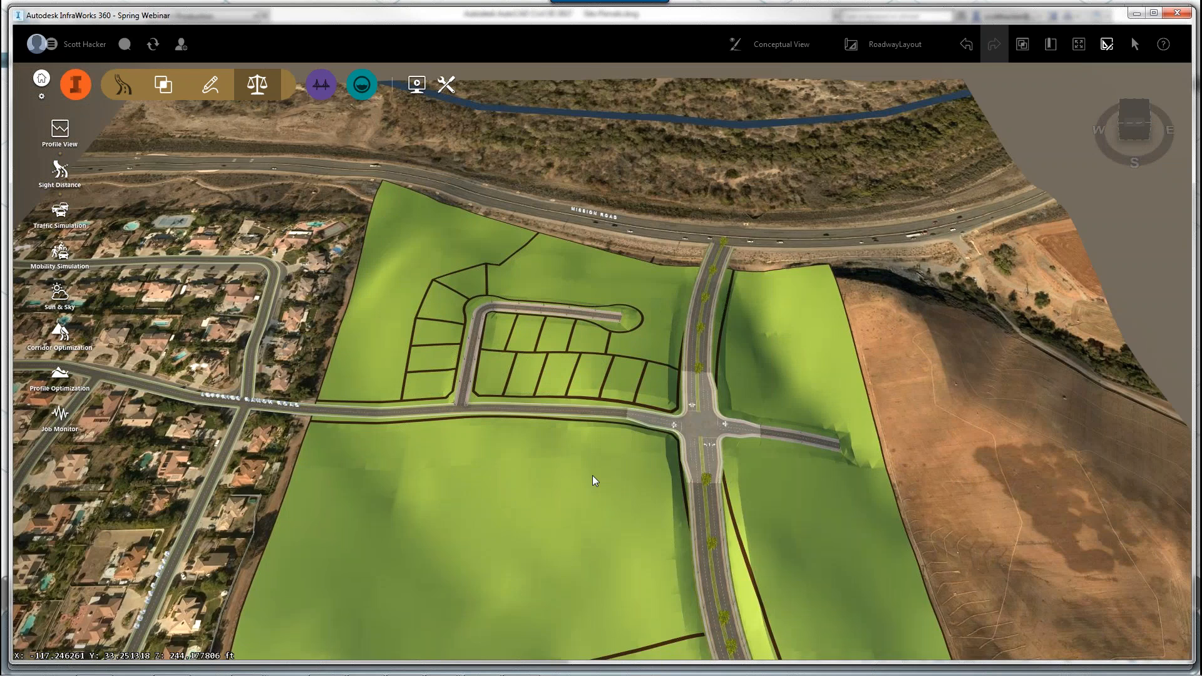
pyautogui.moveTo(592, 475); pyautogui.dragTo(577, 539)
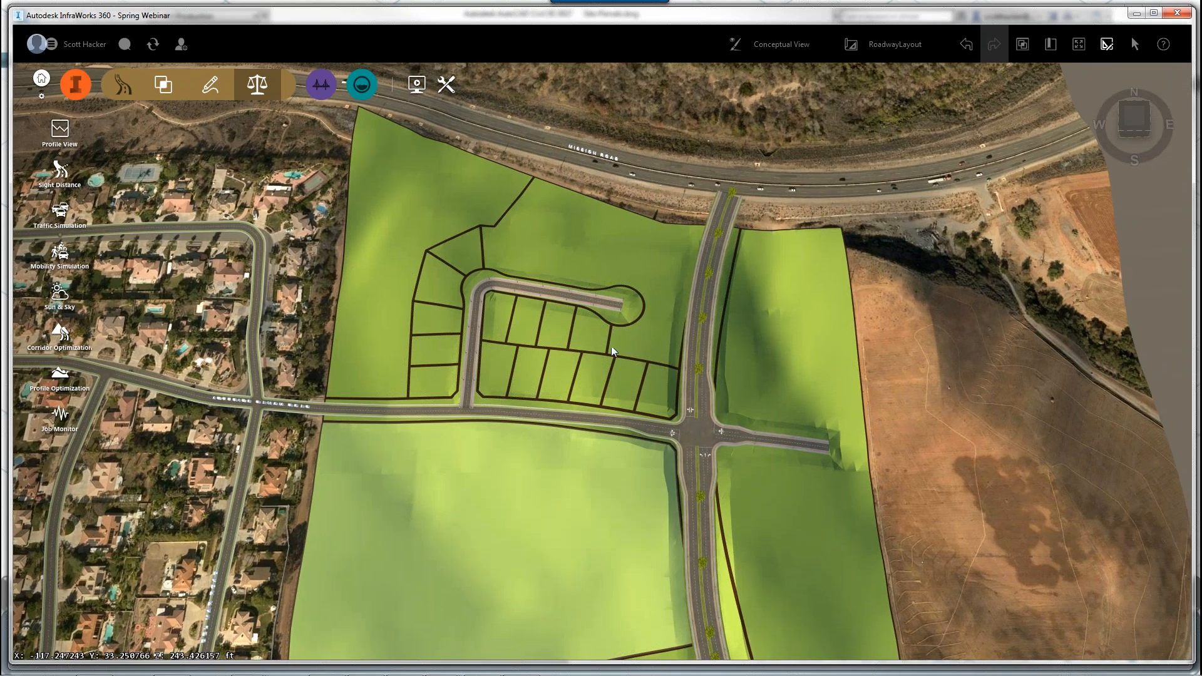
pyautogui.scroll(-1, 575, 407)
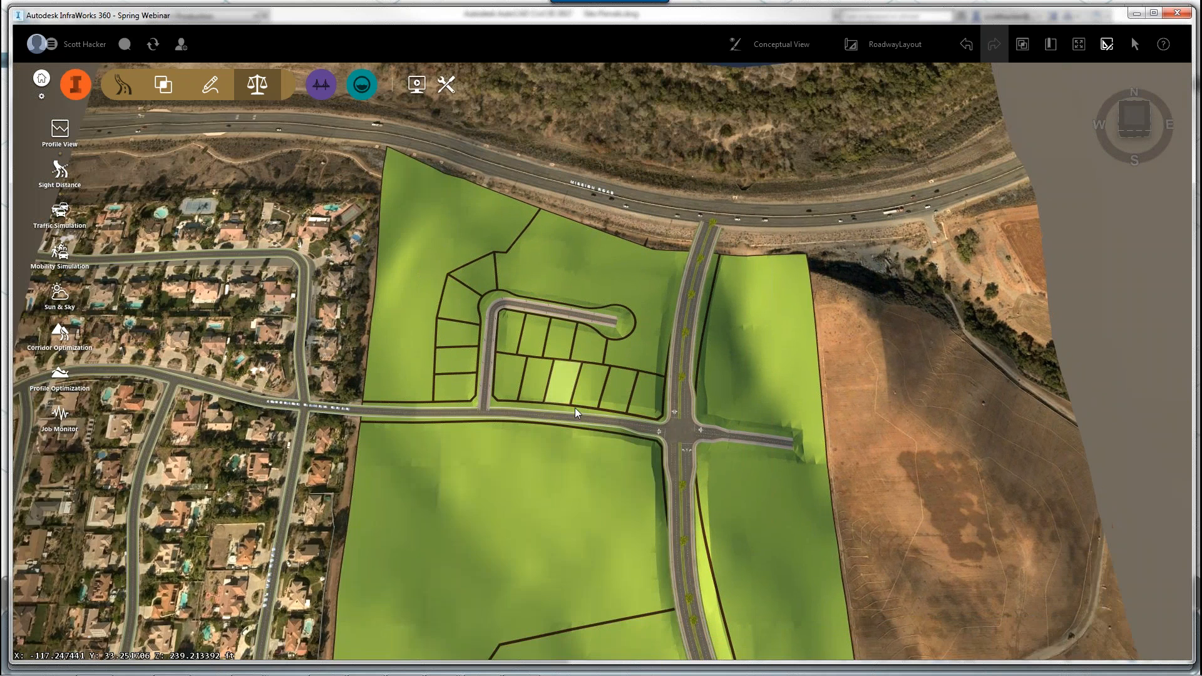
pyautogui.scroll(-1, 574, 408)
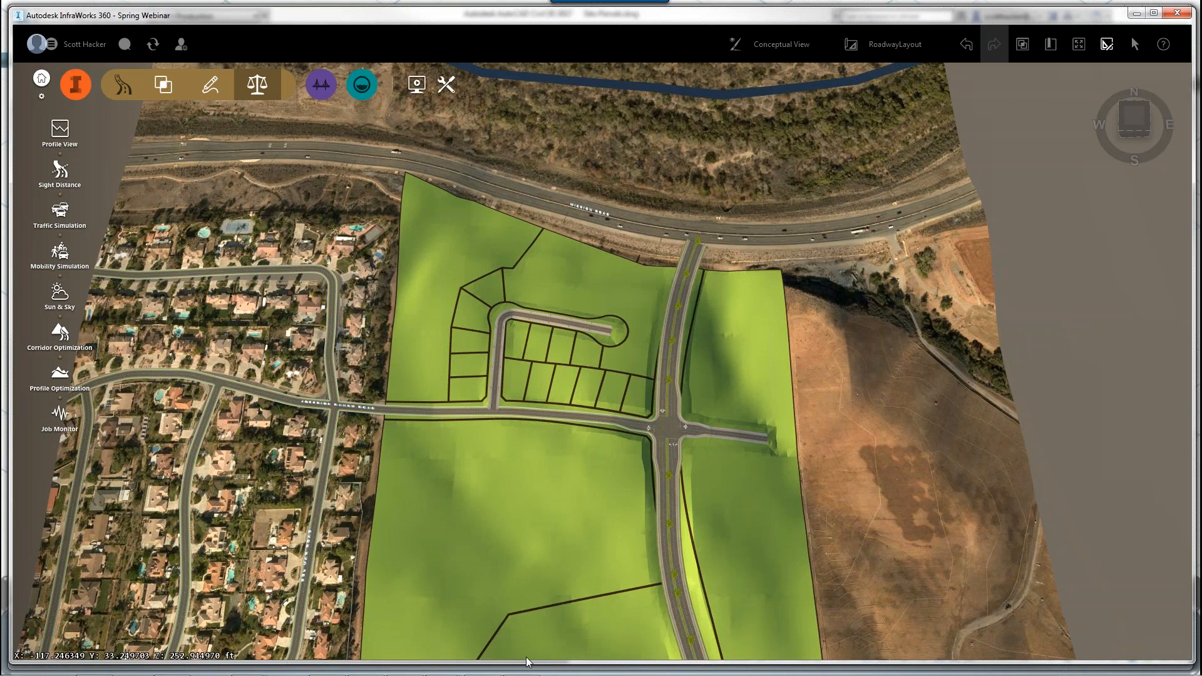
# Step: Switch to the Base-Proposed Engineering drawing in AutoCAD Civil 3D and view the parking areas and buildings around Ascent Place
pyautogui.moveTo(442, 664)
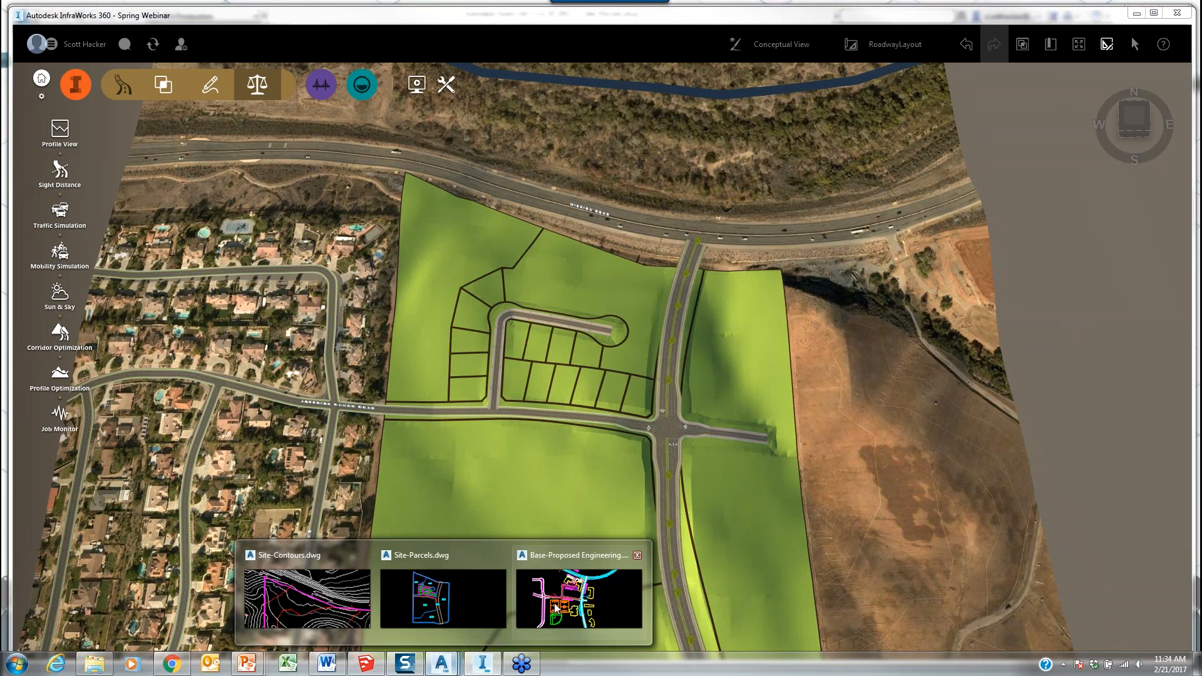
pyautogui.click(556, 607)
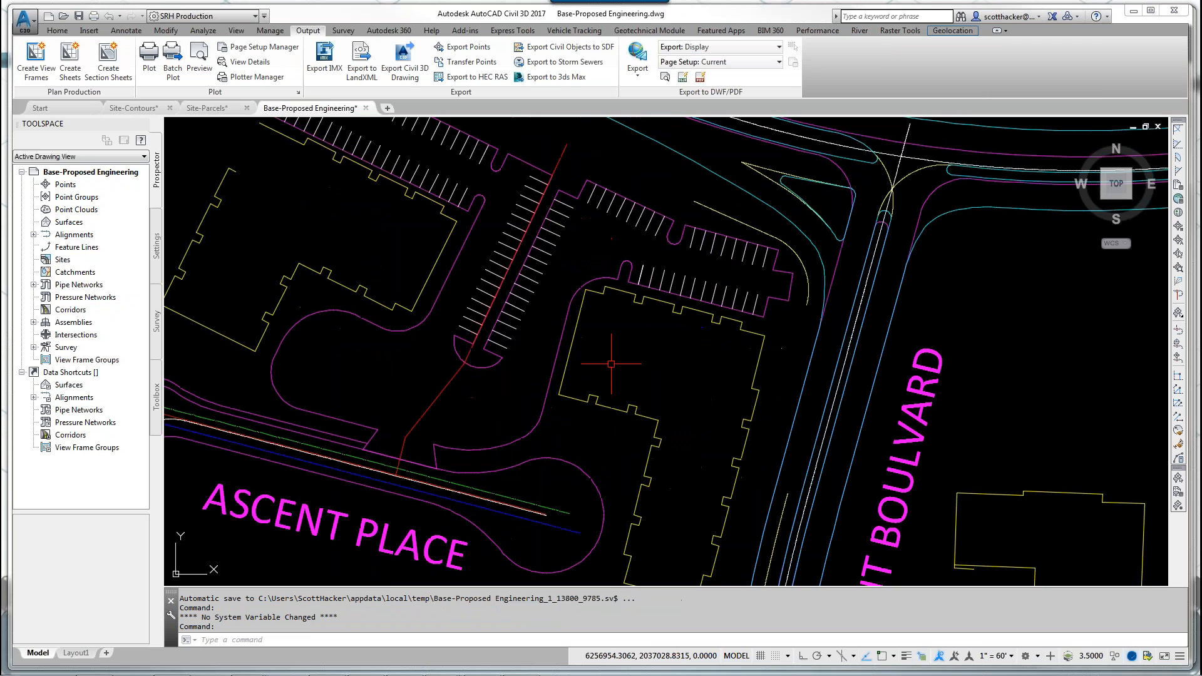
pyautogui.scroll(4, 603, 367)
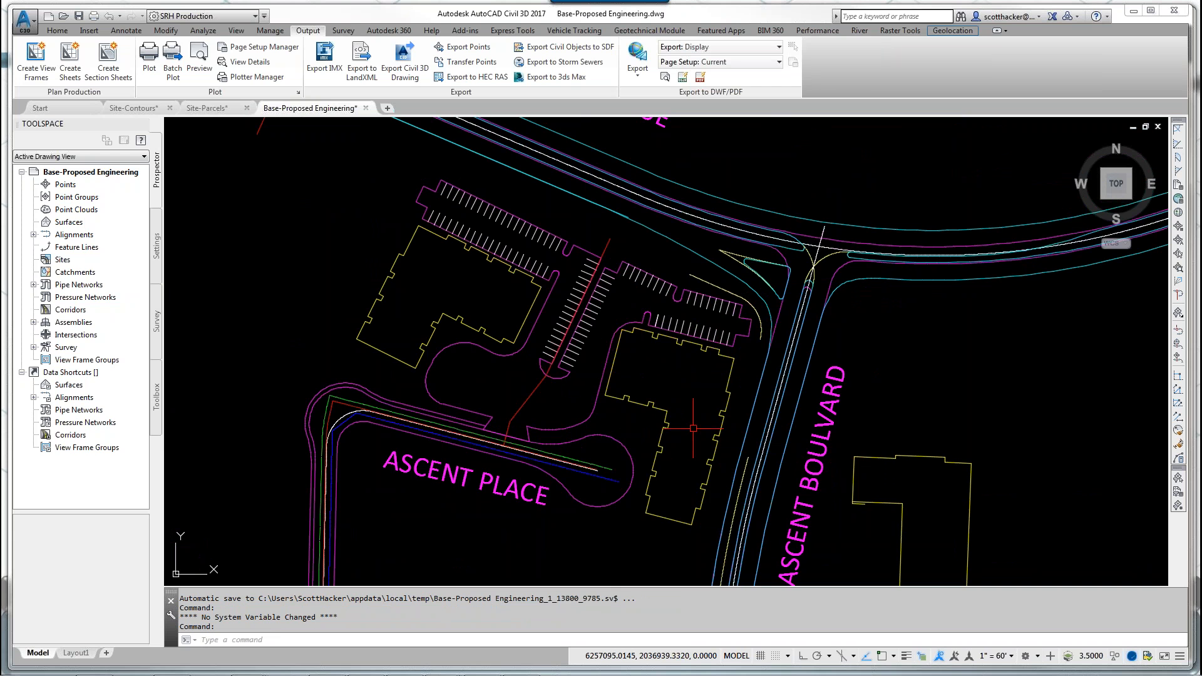
pyautogui.moveTo(676, 408); pyautogui.dragTo(708, 422, button='middle')
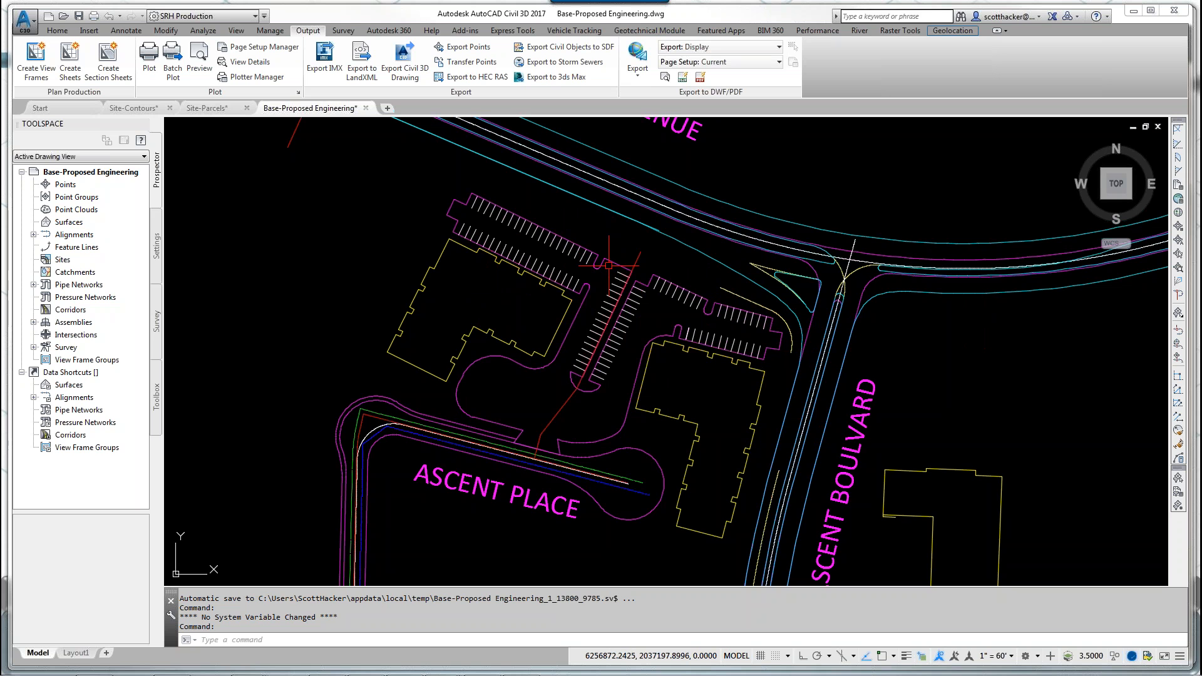
# Step: Run MAPDWGTOSDF, look through the existing SDF files such as parcels.sdf and striping.sdf in the SDFs folder, and cancel the export
pyautogui.write('mapdwgtosdf')
pyautogui.press('Return')
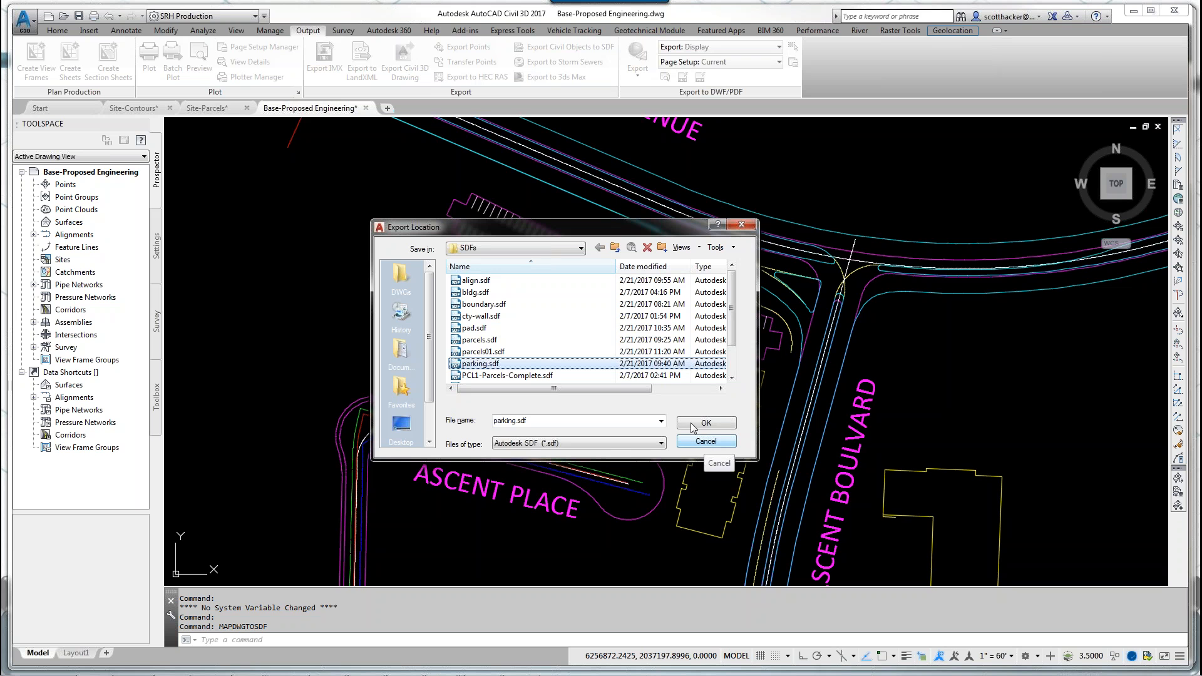
pyautogui.click(479, 339)
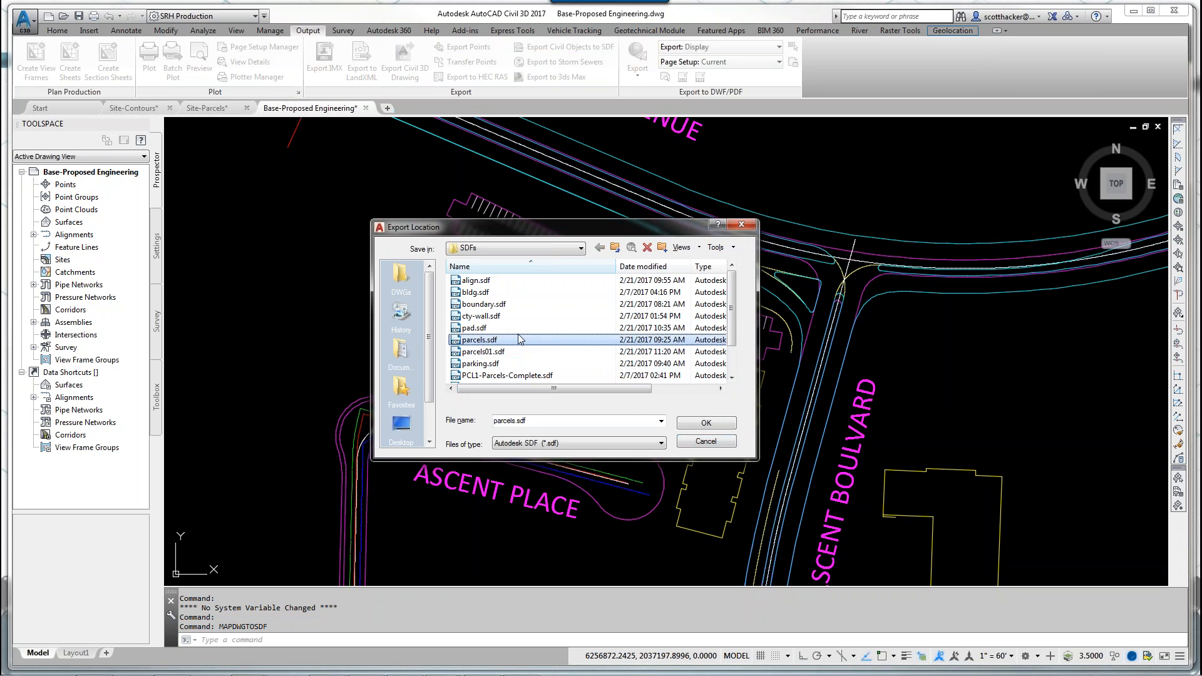
pyautogui.scroll(-1, 513, 341)
pyautogui.click(473, 365)
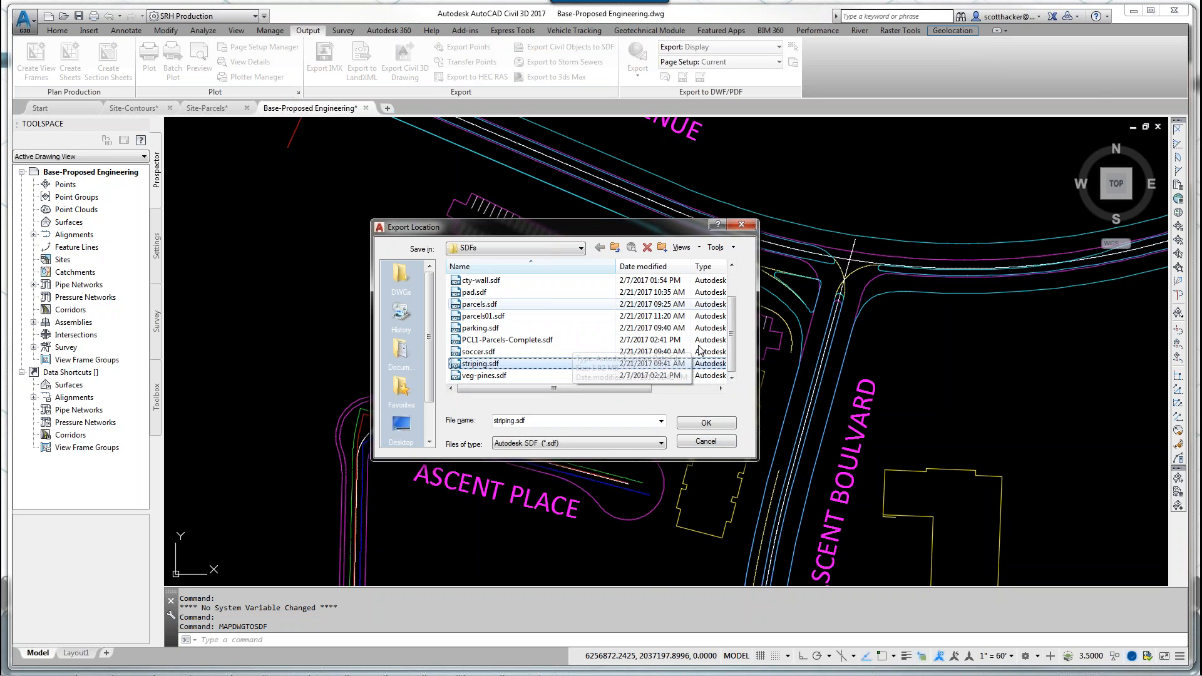
pyautogui.click(706, 442)
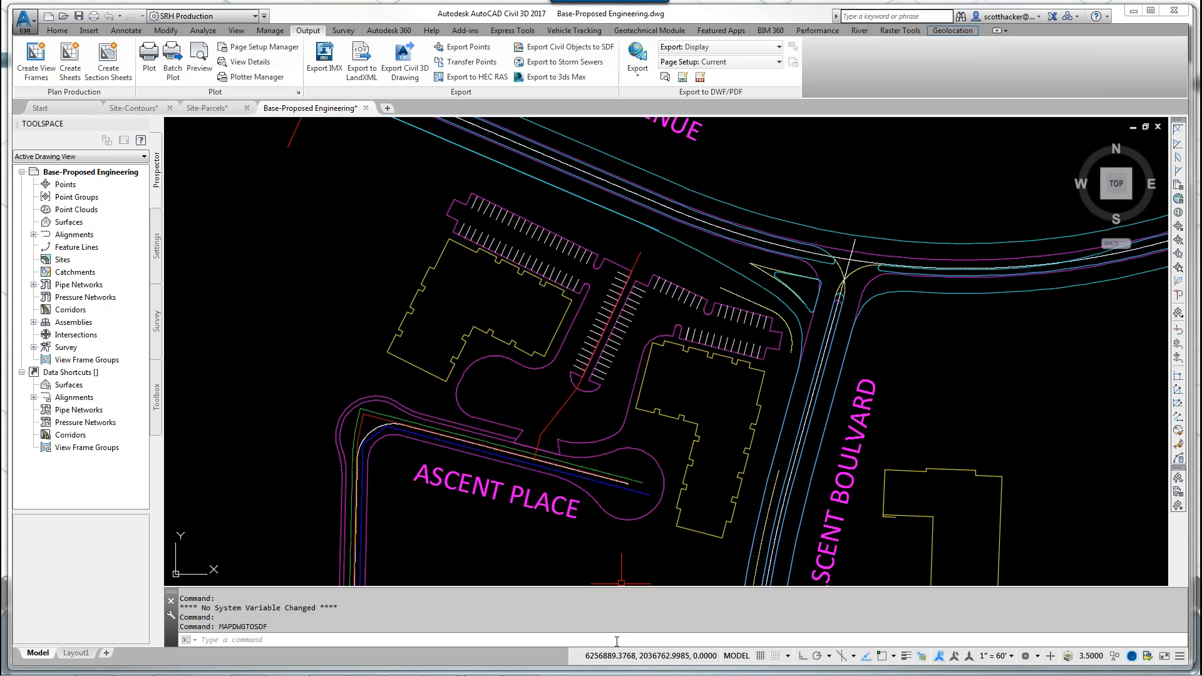
# Step: Switch to InfraWorks and bring up the conceptual feature drawing tools, viewing the site from Mission Road
pyautogui.moveTo(495, 662)
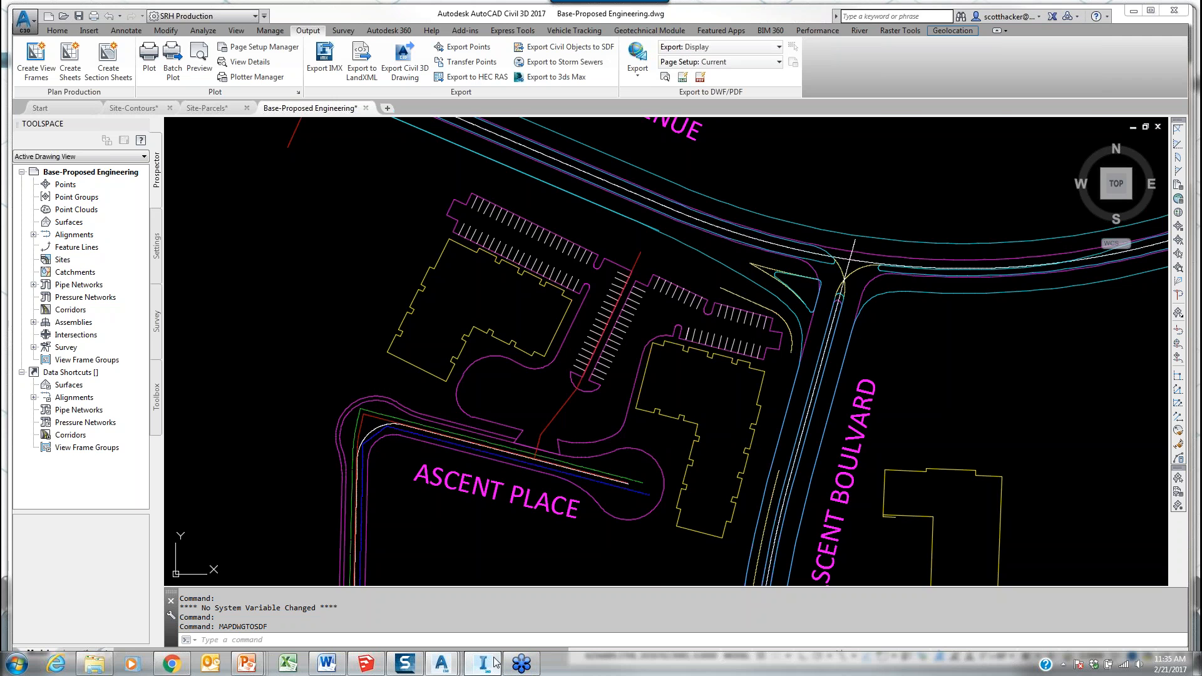
pyautogui.click(494, 662)
pyautogui.moveTo(854, 318); pyautogui.dragTo(695, 433)
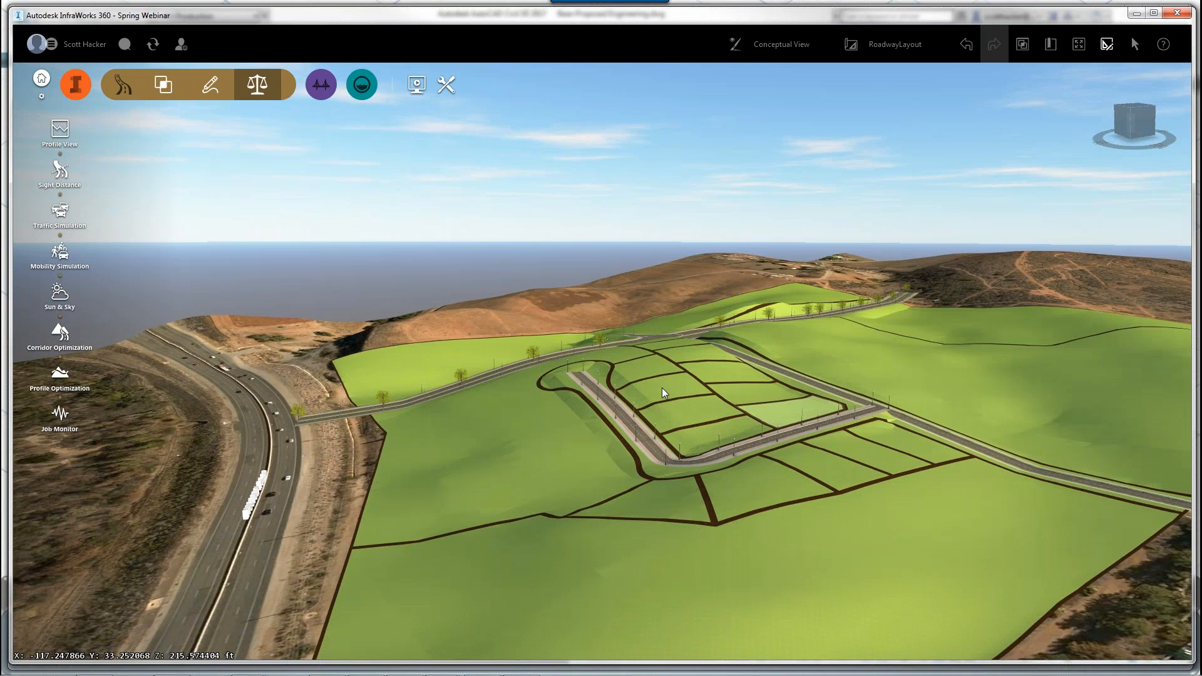
pyautogui.click(76, 84)
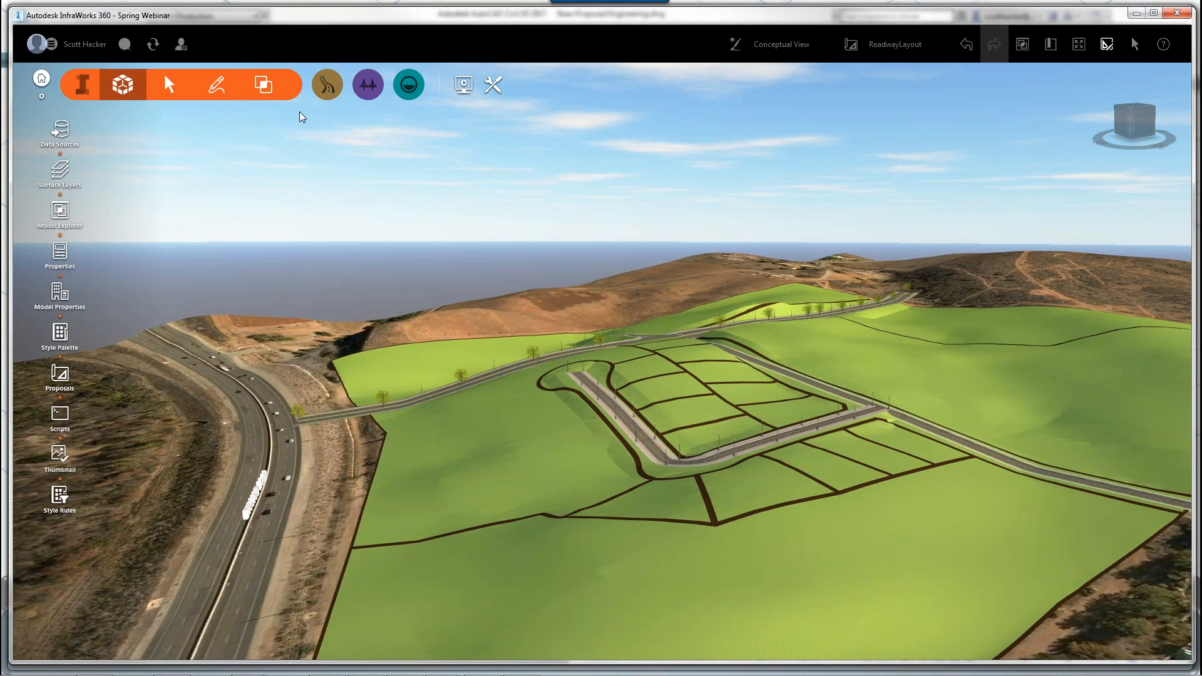
pyautogui.click(168, 85)
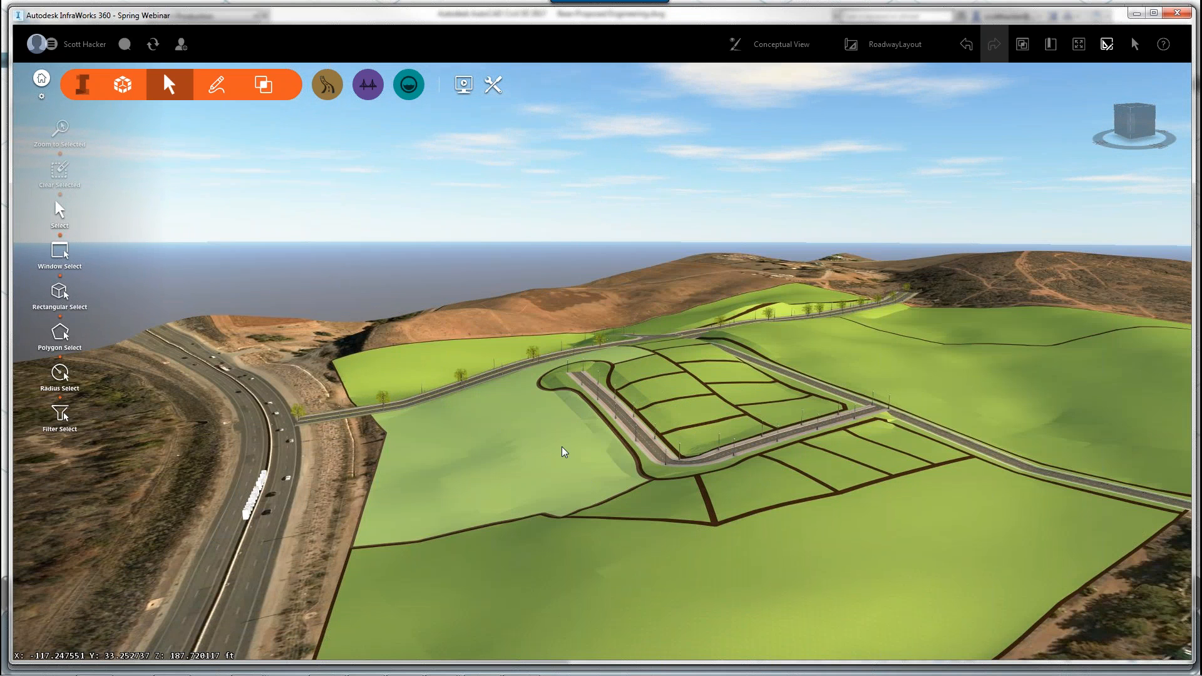
pyautogui.click(217, 85)
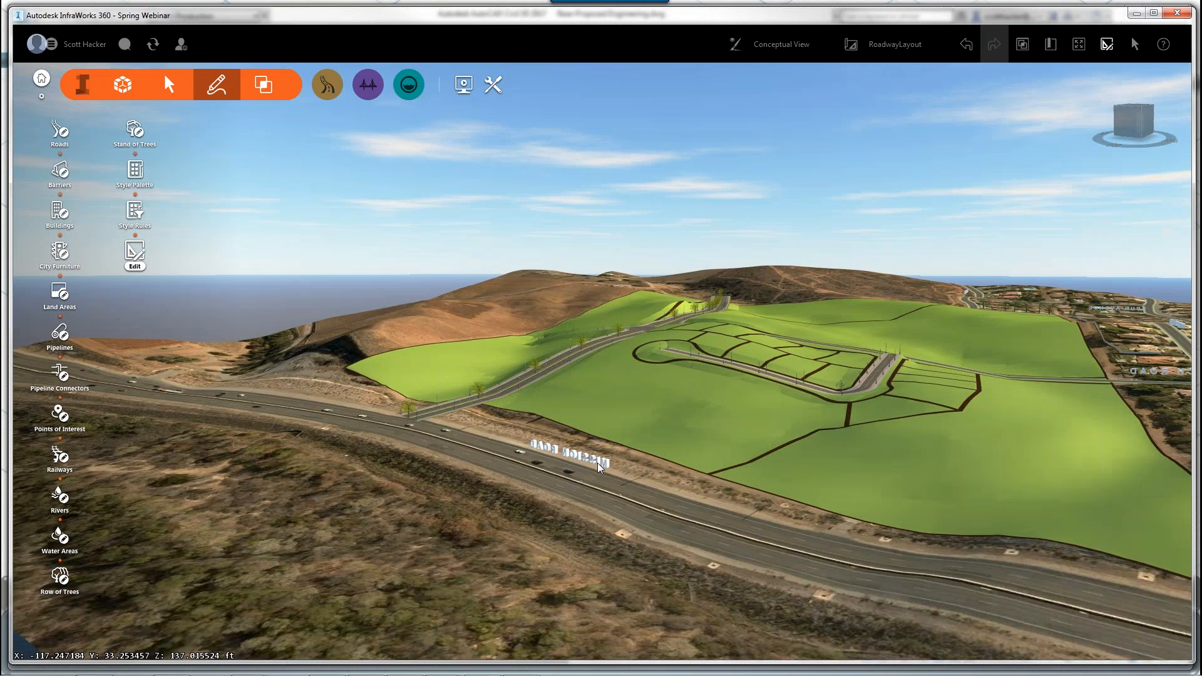
pyautogui.moveTo(599, 468); pyautogui.dragTo(601, 466)
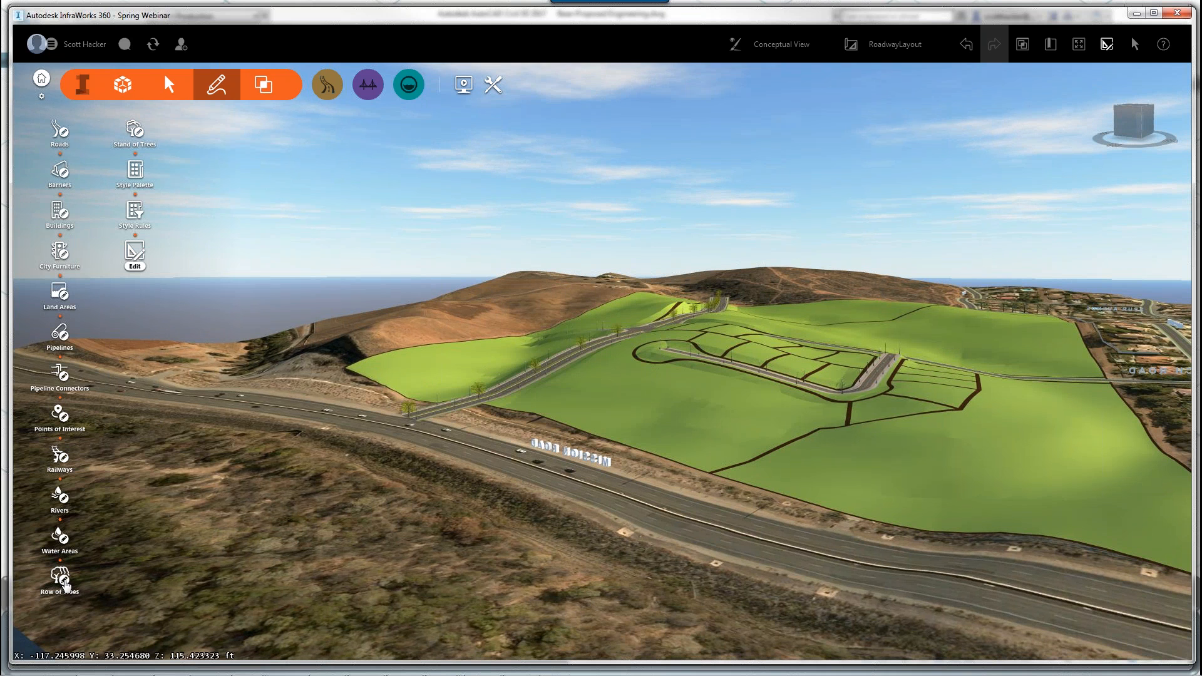
# Step: Draw a row of trees about 457 ft long in the Vegetation > Oval Hedge style along the site edge beside Mission Road
pyautogui.click(60, 577)
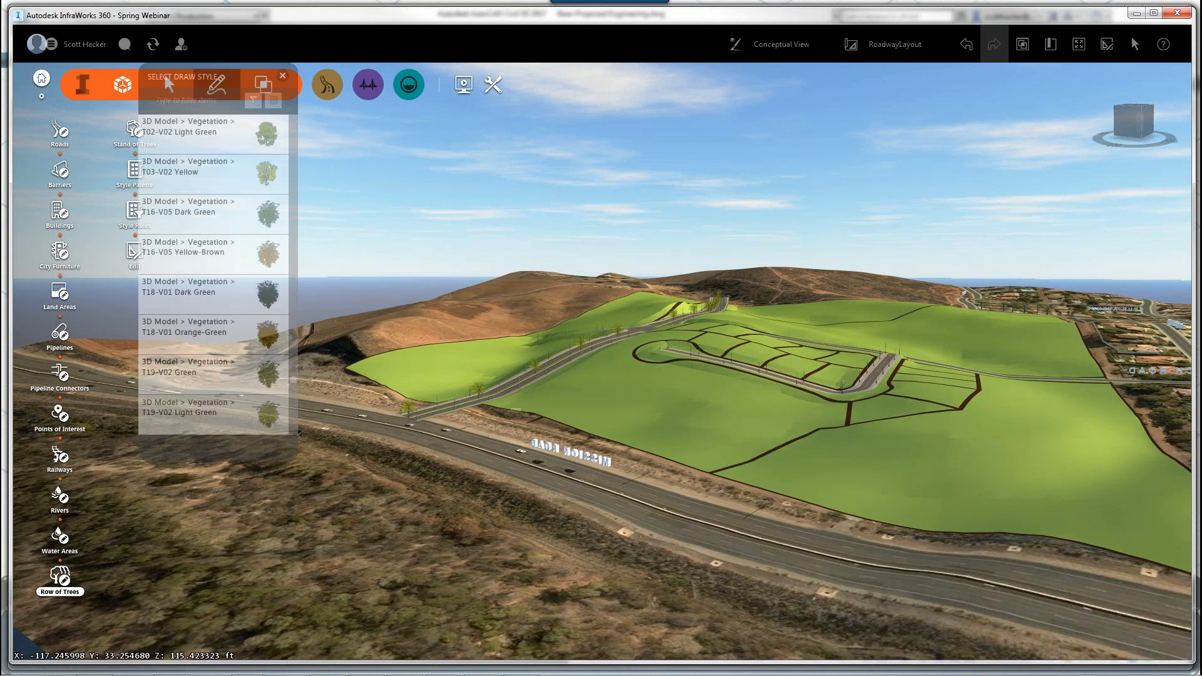
pyautogui.moveTo(293, 388)
pyautogui.mouseDown()
pyautogui.moveTo(293, 408)
pyautogui.moveTo(291, 355)
pyautogui.mouseUp()
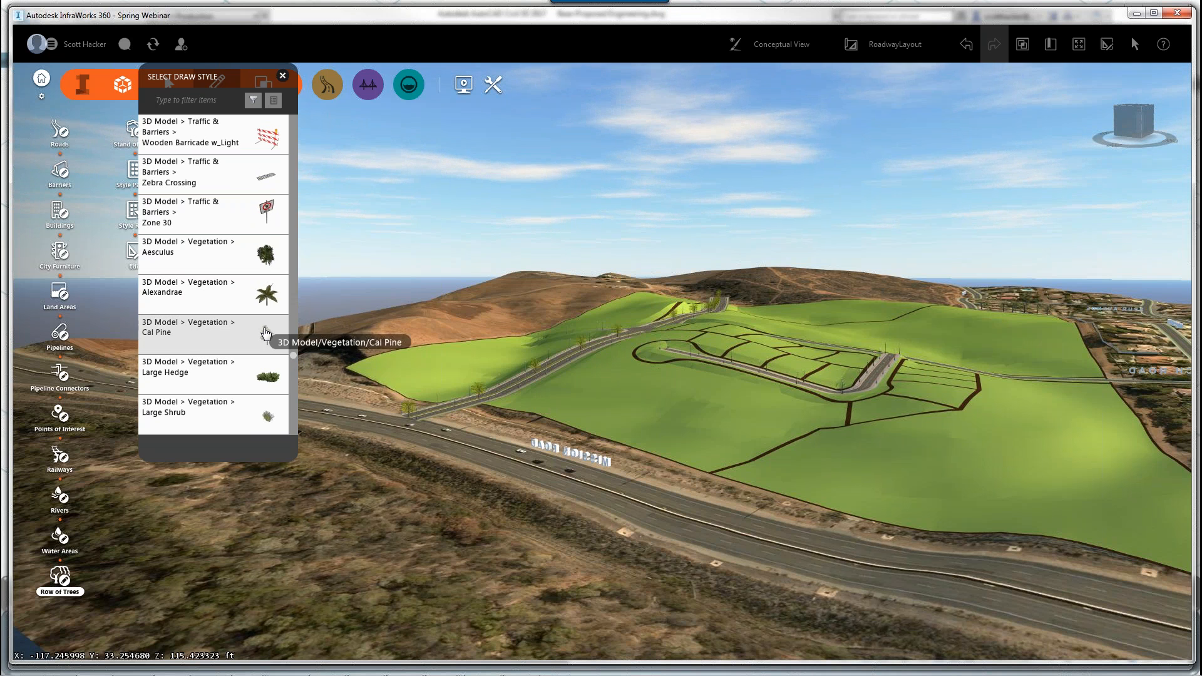
pyautogui.scroll(-2, 263, 335)
pyautogui.scroll(-4, 252, 341)
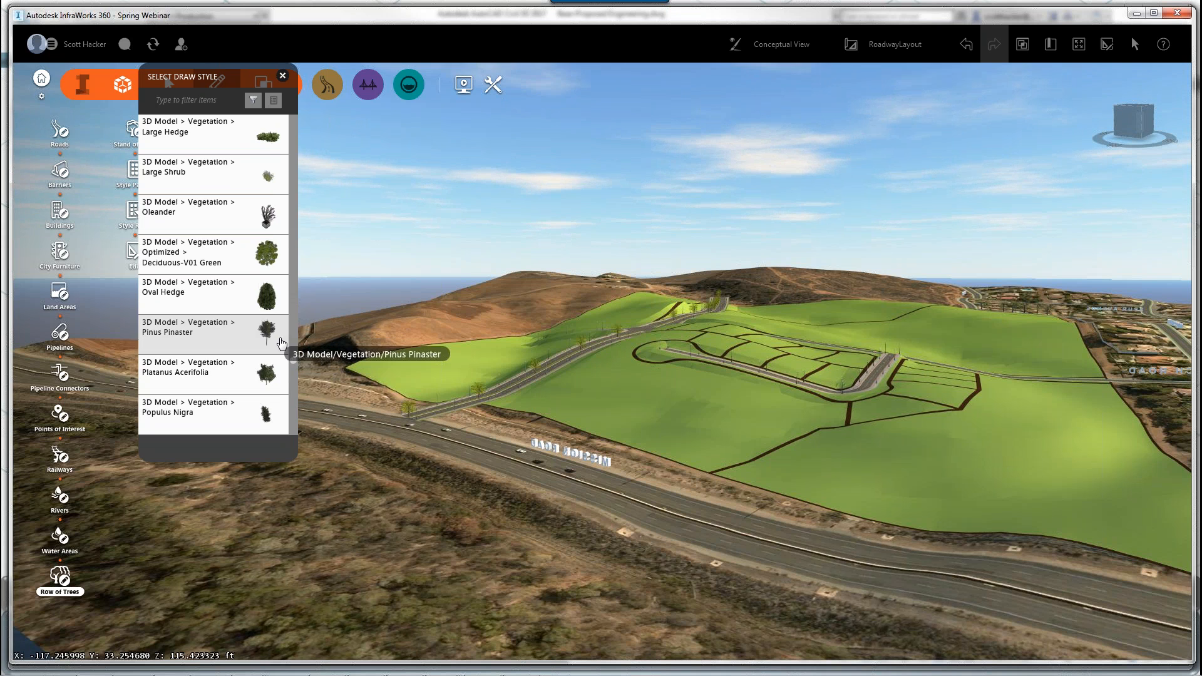
pyautogui.scroll(-1, 295, 377)
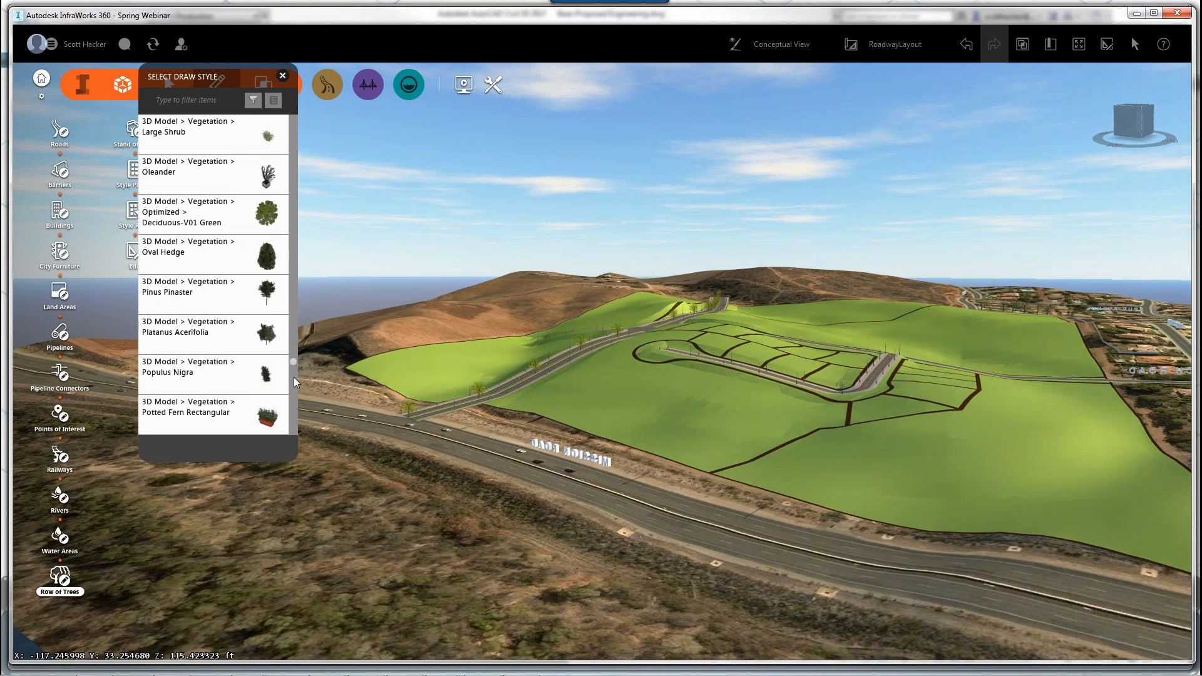
pyautogui.click(267, 265)
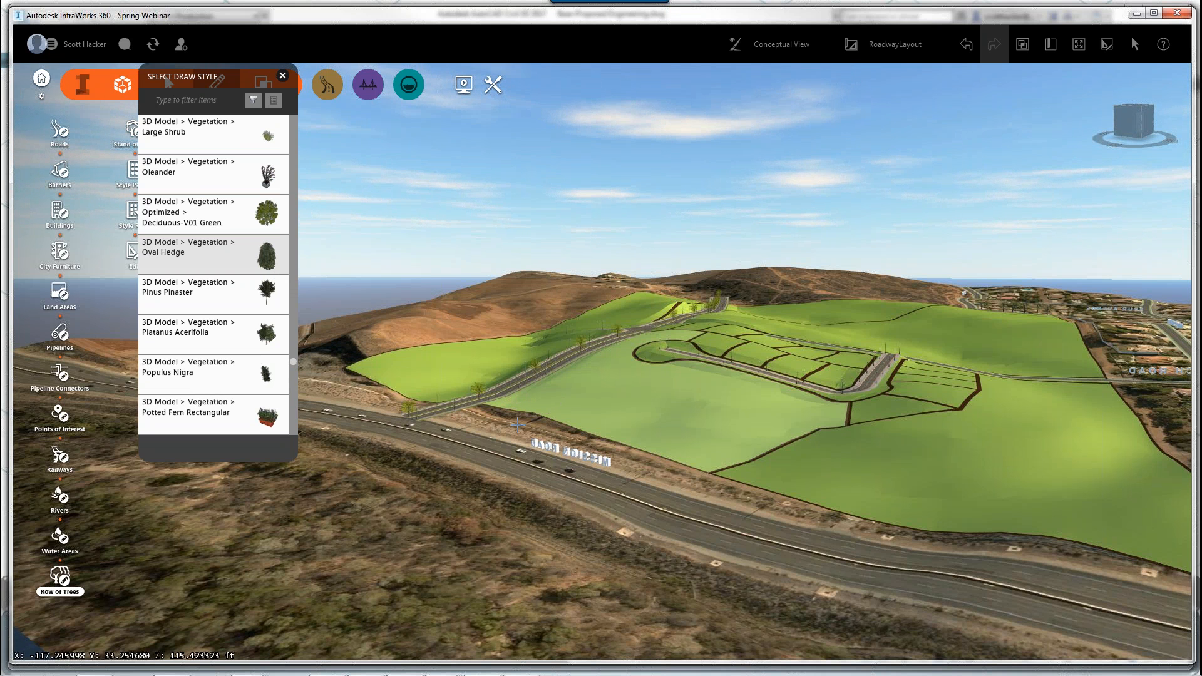
pyautogui.moveTo(517, 425)
pyautogui.mouseDown()
pyautogui.moveTo(522, 460)
pyautogui.moveTo(509, 419)
pyautogui.mouseUp()
pyautogui.click(509, 419)
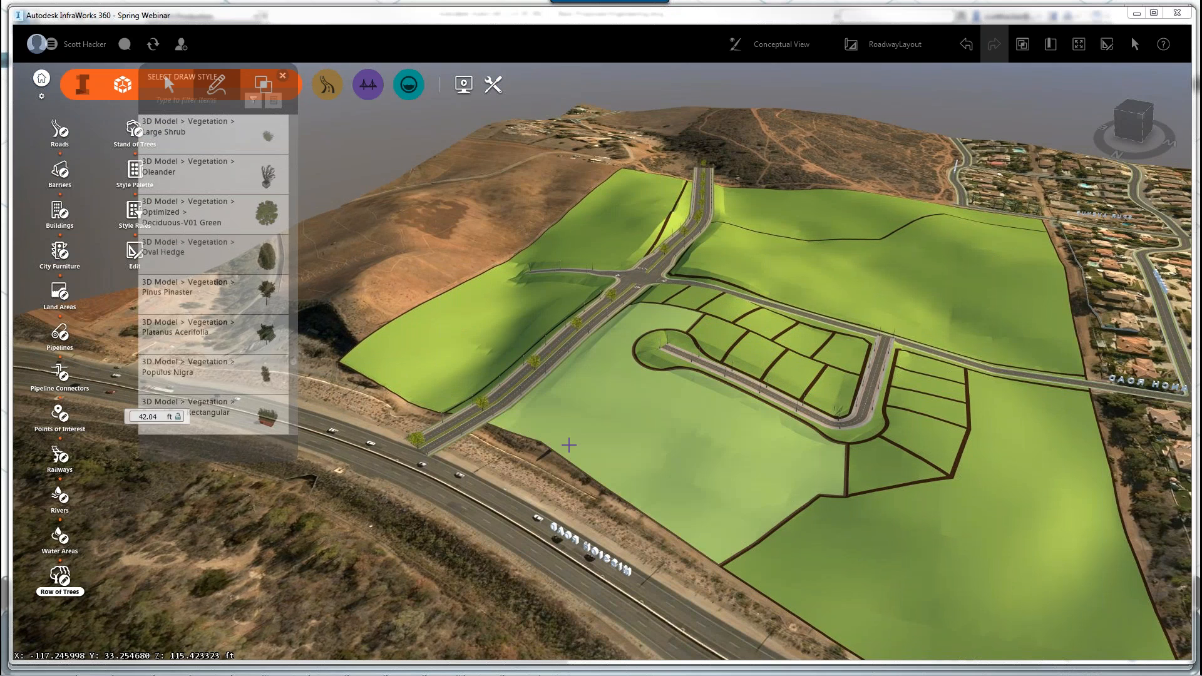
pyautogui.moveTo(574, 449); pyautogui.dragTo(704, 531)
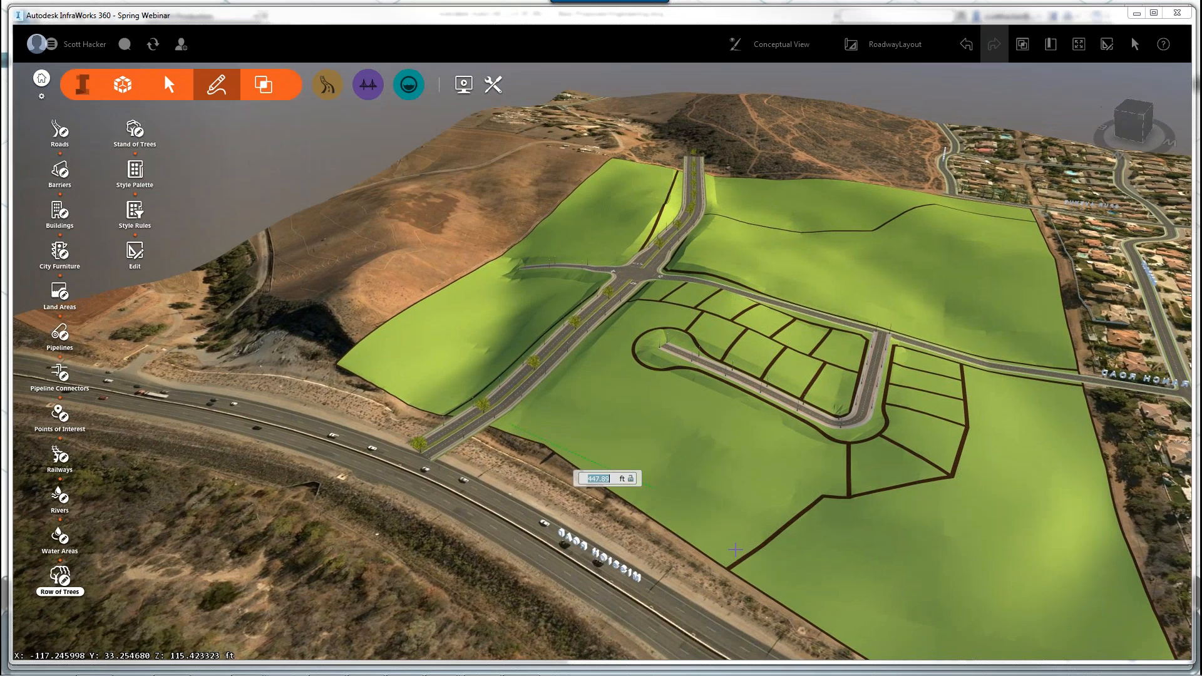
pyautogui.click(622, 468)
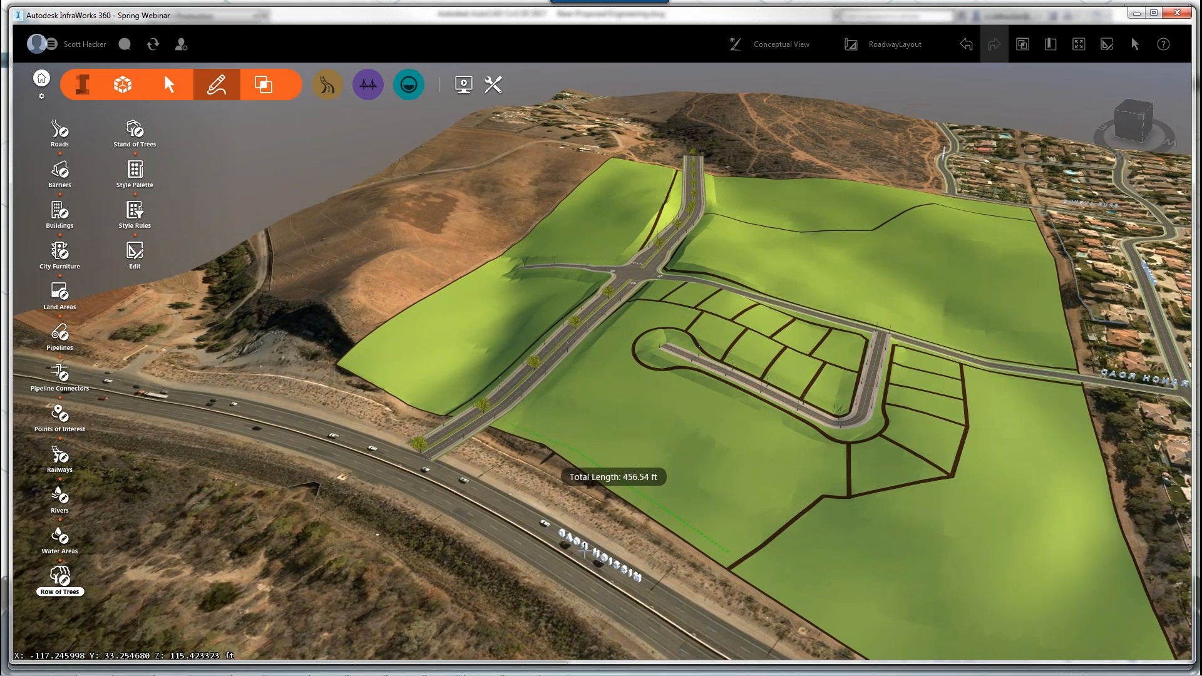
pyautogui.press('Return')
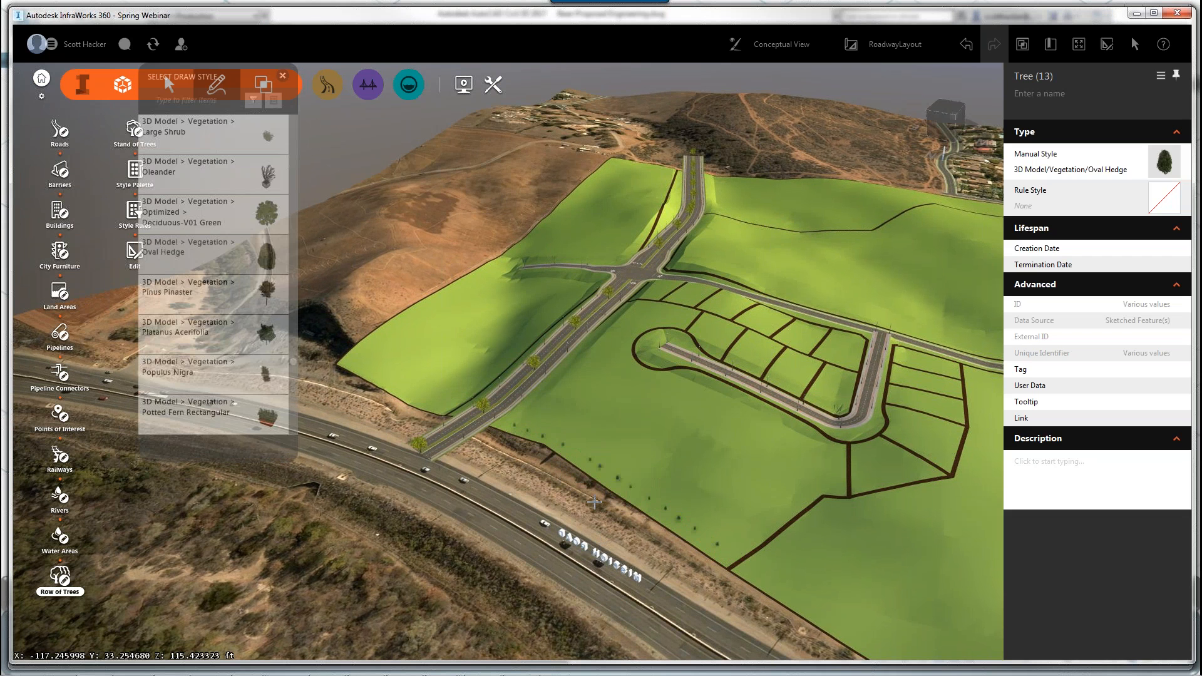
# Step: Increase the density of the whole Oval Hedge row beside Mission Road until the plants form a nearly continuous hedge
pyautogui.moveTo(594, 502); pyautogui.dragTo(636, 456)
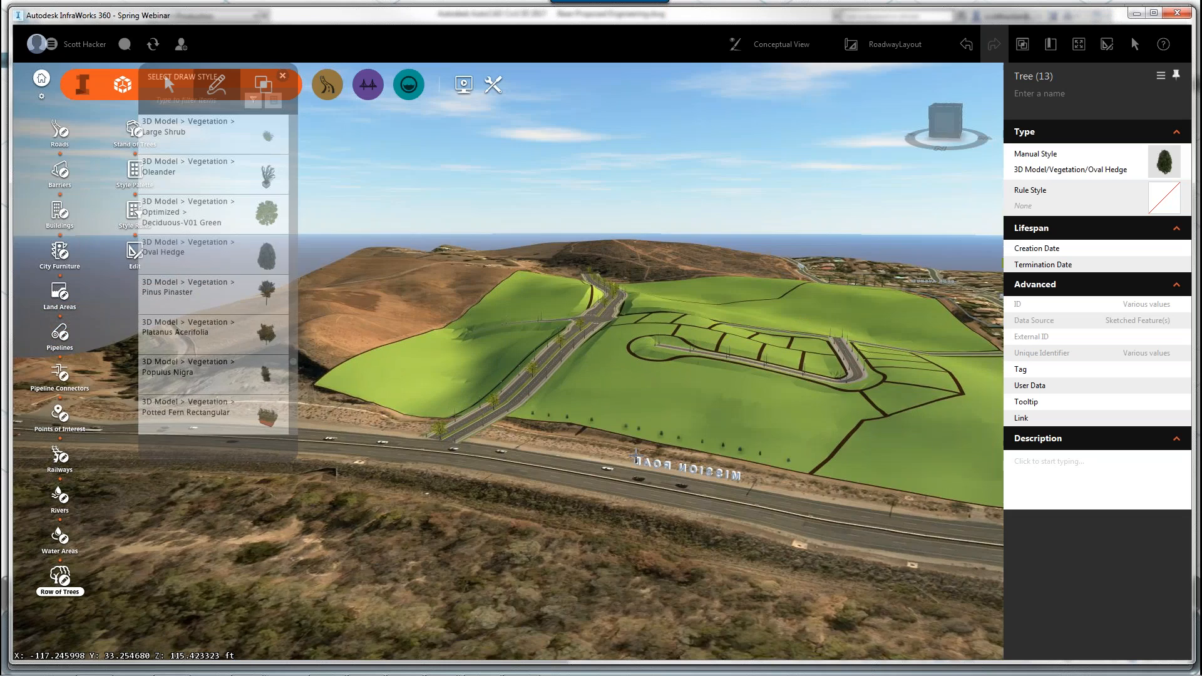
pyautogui.scroll(2, 676, 500)
pyautogui.scroll(2, 676, 500)
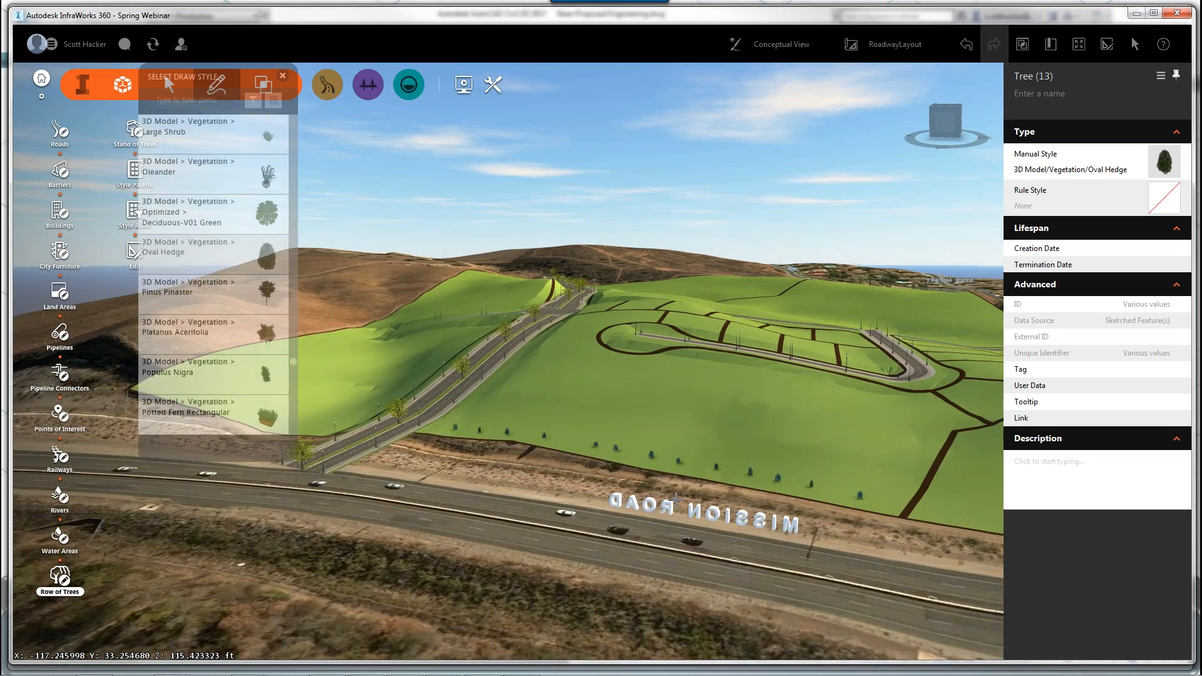
pyautogui.scroll(2, 676, 500)
pyautogui.press('Escape')
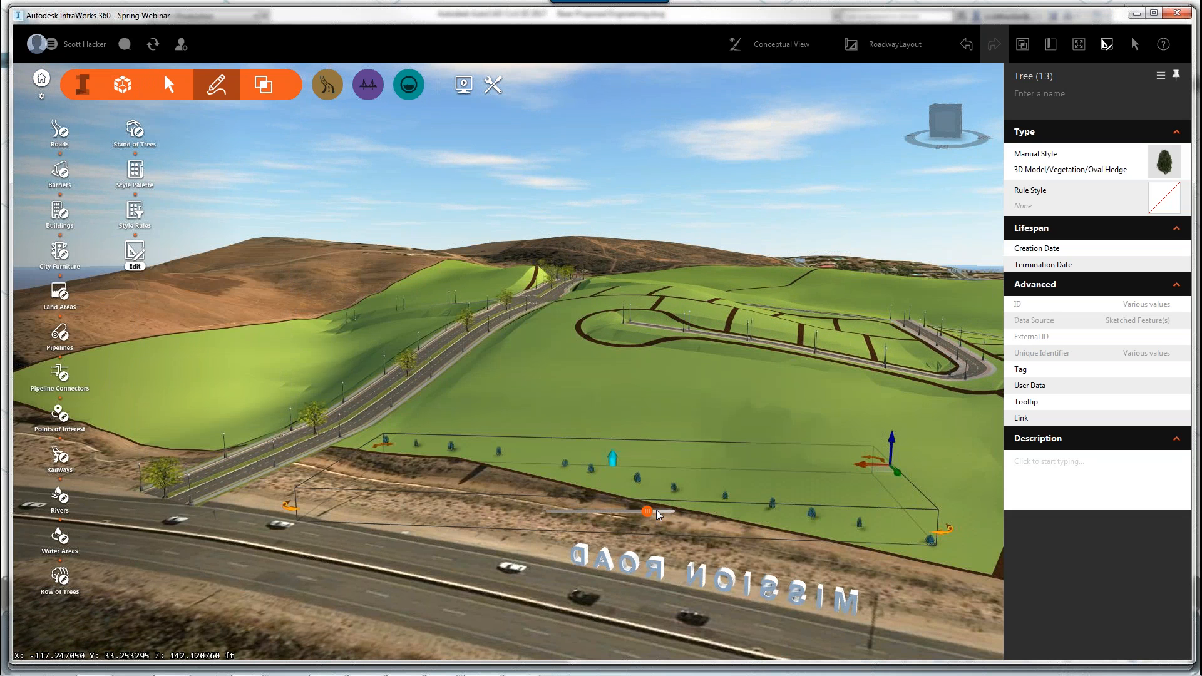
pyautogui.moveTo(647, 512); pyautogui.dragTo(664, 514)
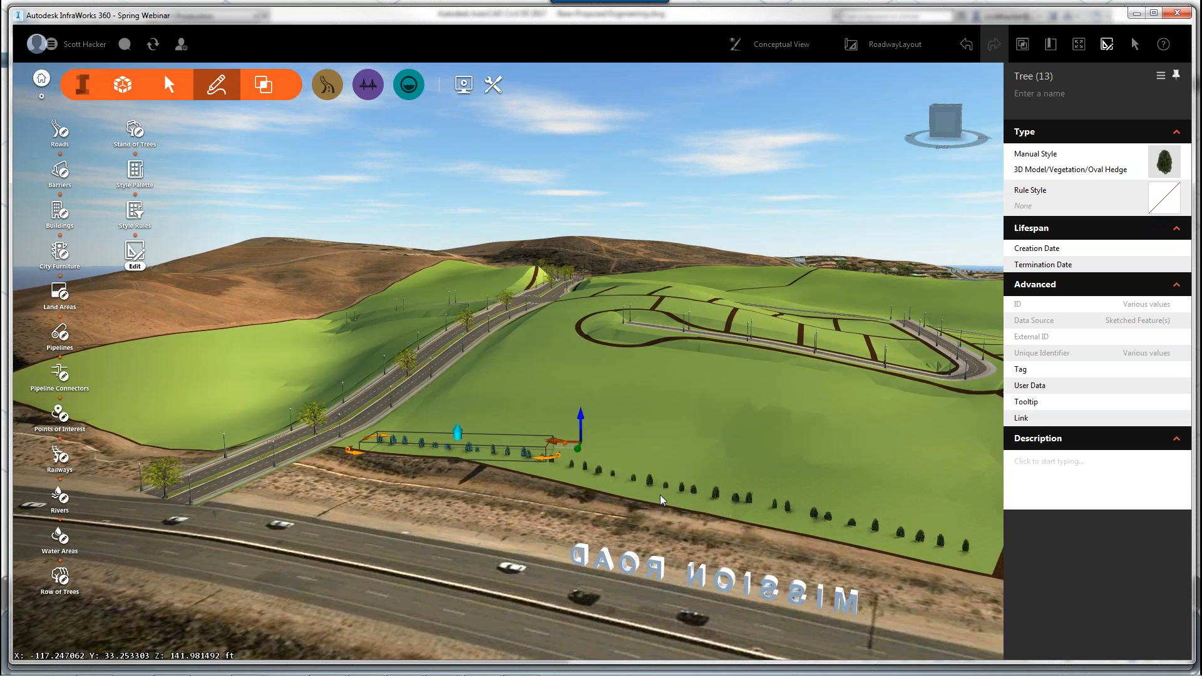
pyautogui.click(649, 481)
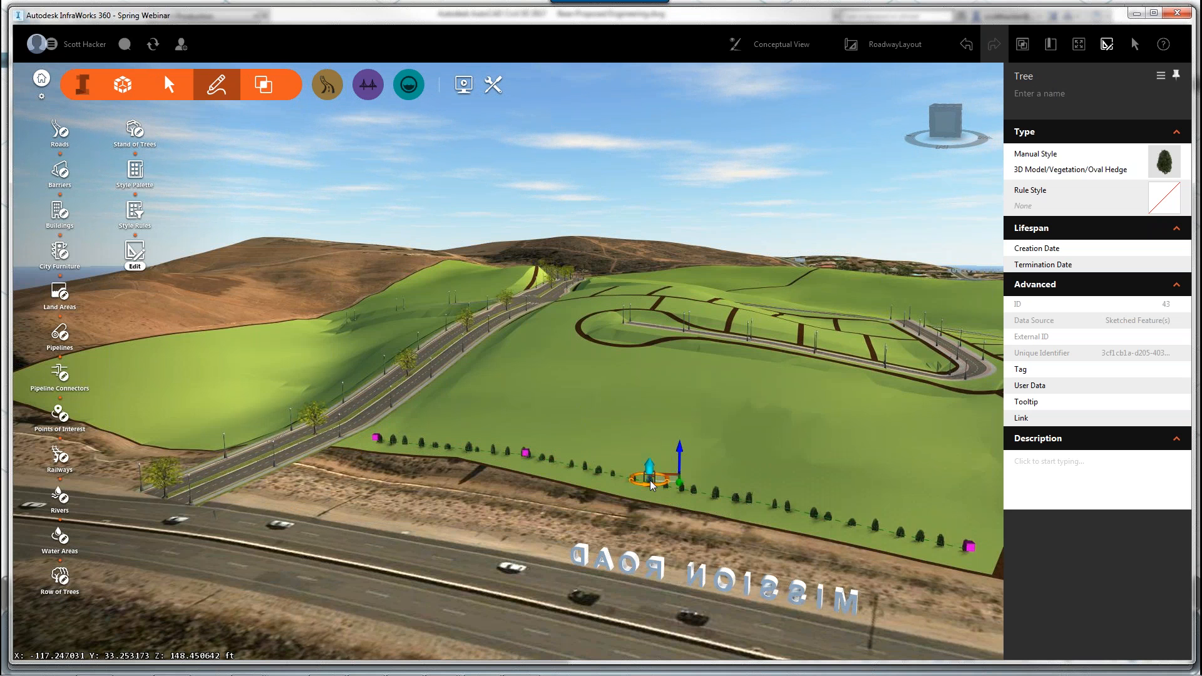
pyautogui.doubleClick(649, 482)
pyautogui.moveTo(670, 513); pyautogui.dragTo(699, 518)
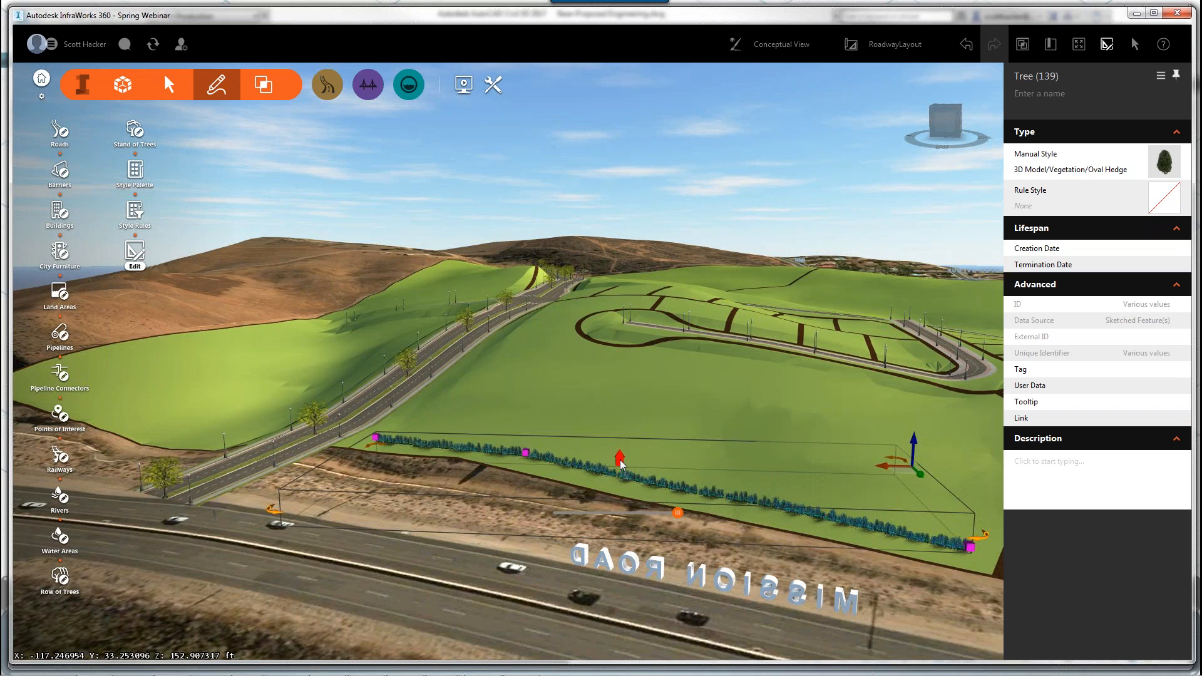
# Step: Increase the height of the whole hedge row and deselect it
pyautogui.moveTo(621, 463); pyautogui.dragTo(623, 447)
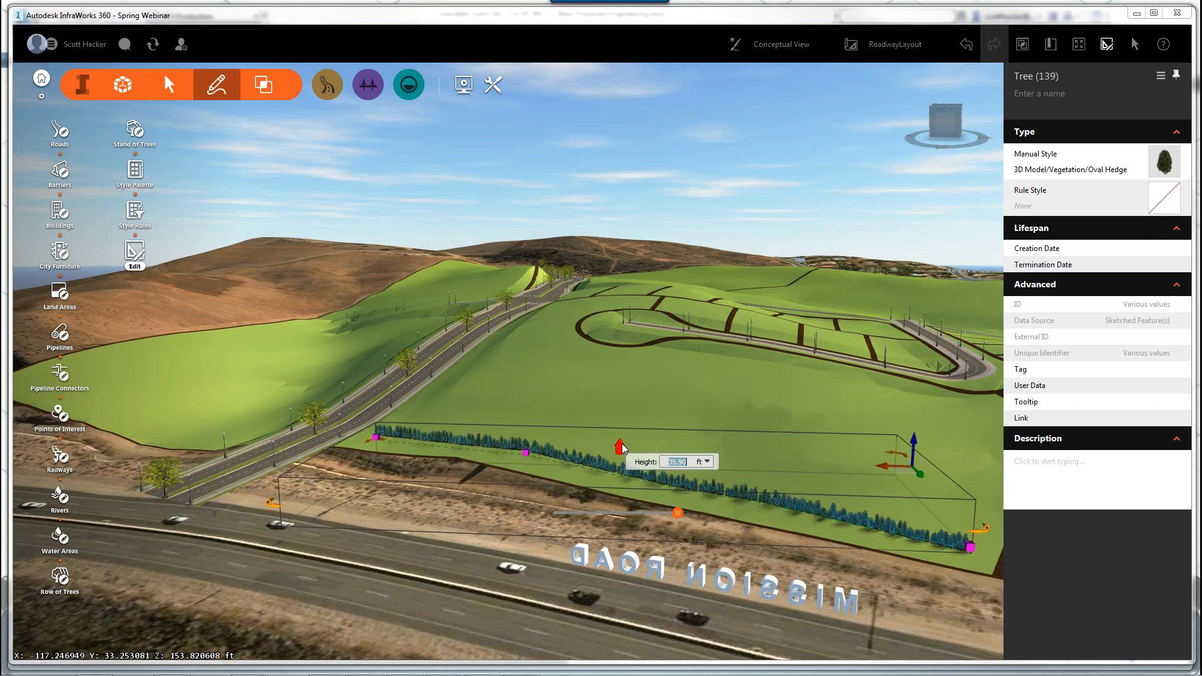
pyautogui.moveTo(622, 448); pyautogui.dragTo(623, 442)
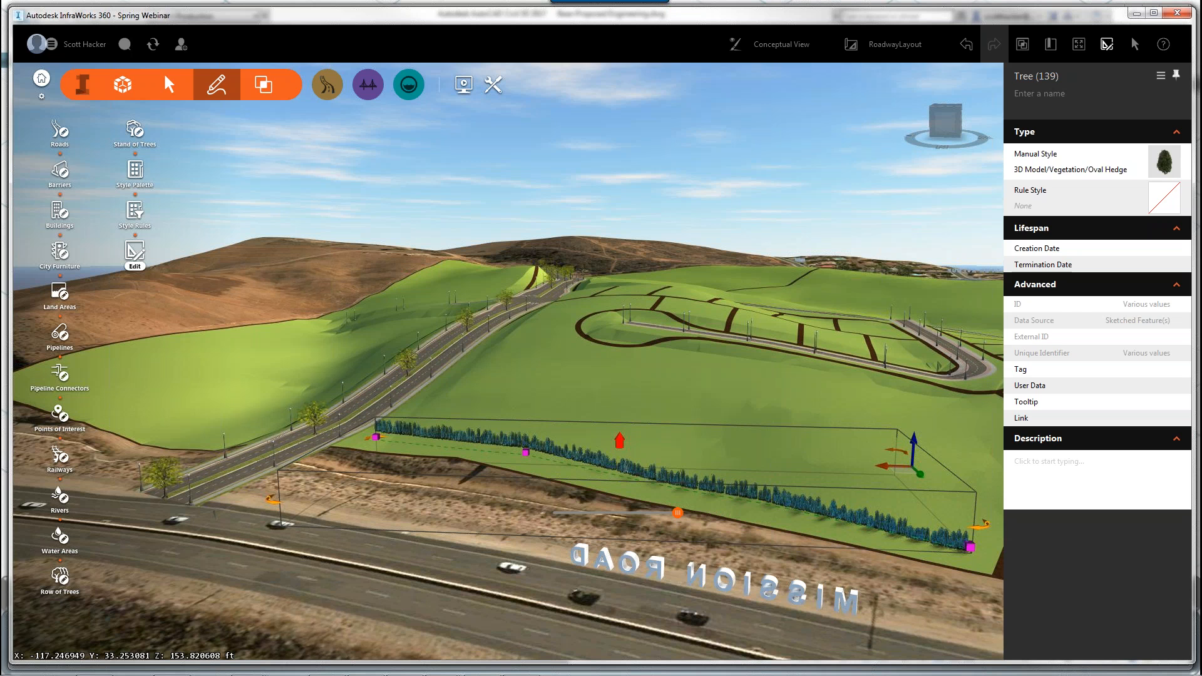
pyautogui.click(781, 518)
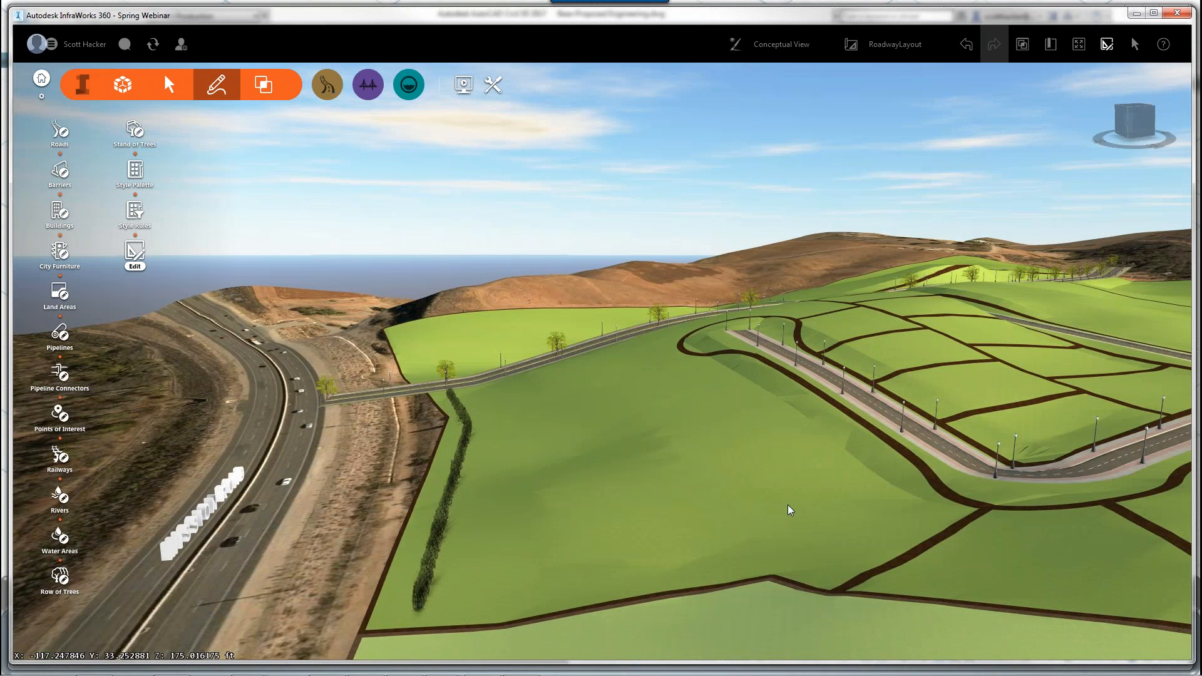
# Step: Start a new land area with the road design tools, using the Land Cover > Gravel - Med Grey material
pyautogui.click(327, 84)
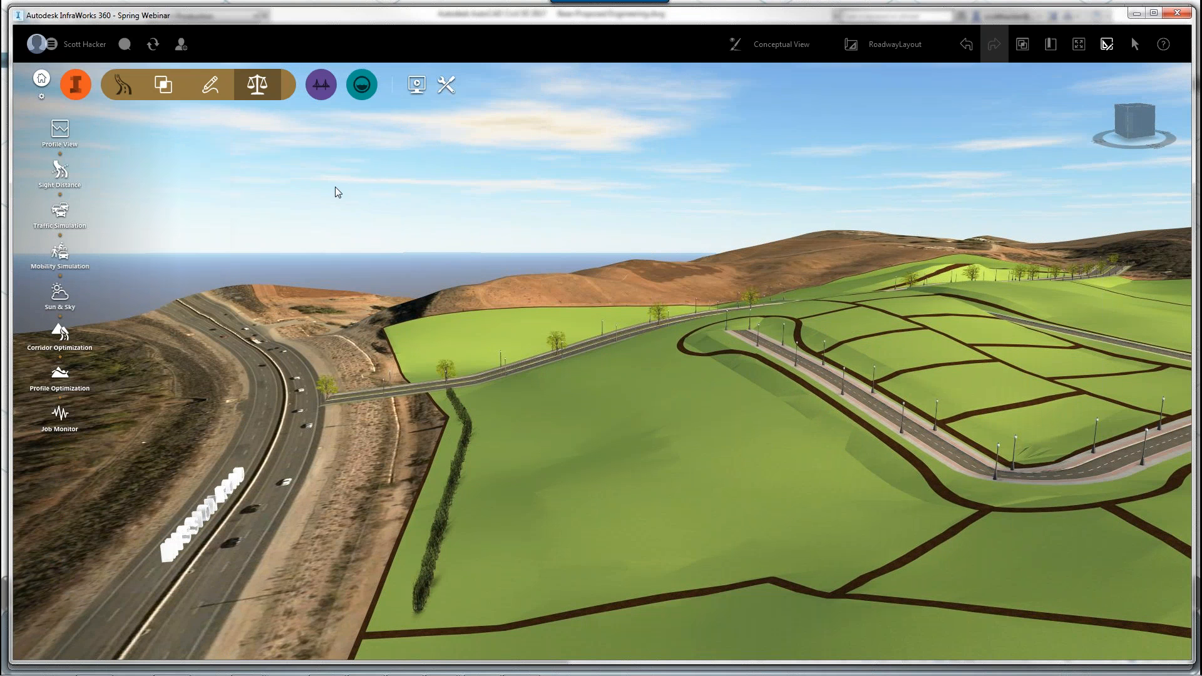
pyautogui.click(210, 85)
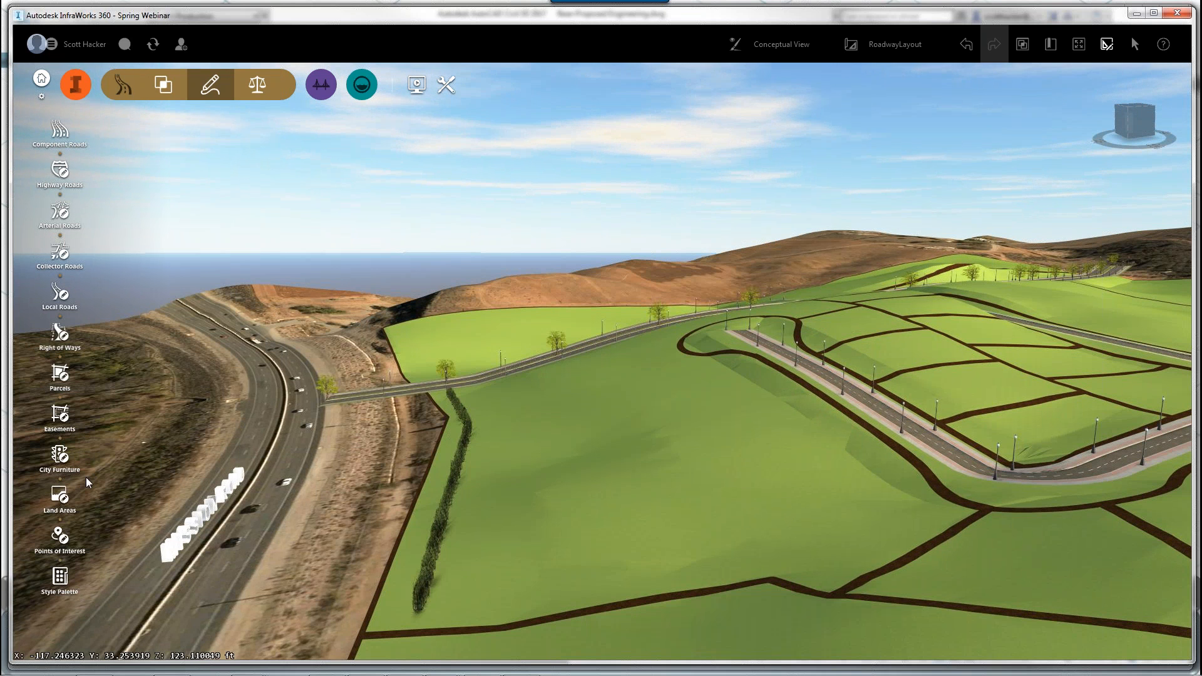
pyautogui.click(60, 494)
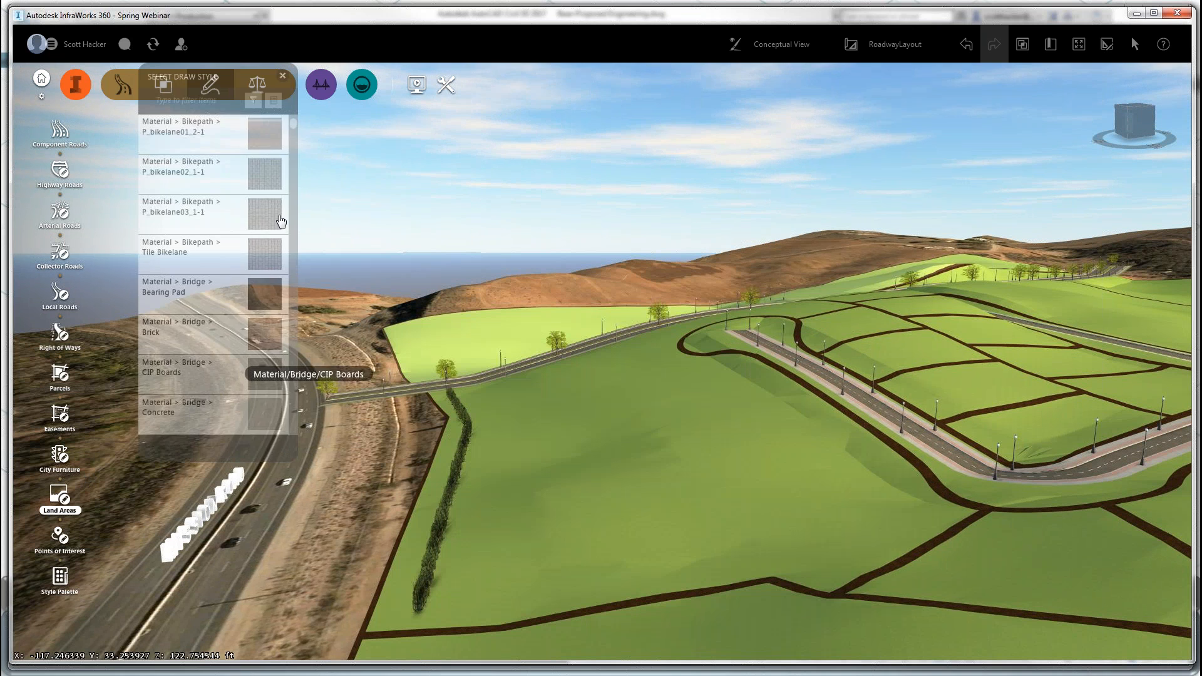
pyautogui.click(291, 145)
pyautogui.moveTo(293, 126); pyautogui.dragTo(293, 250)
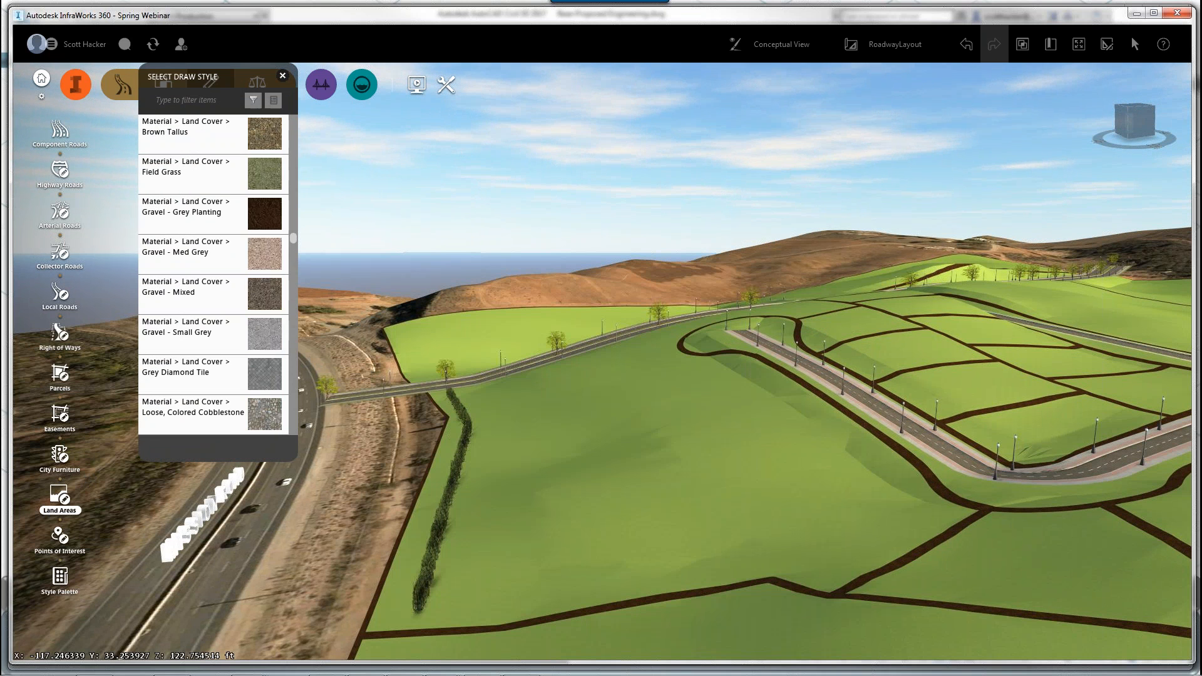
pyautogui.click(262, 256)
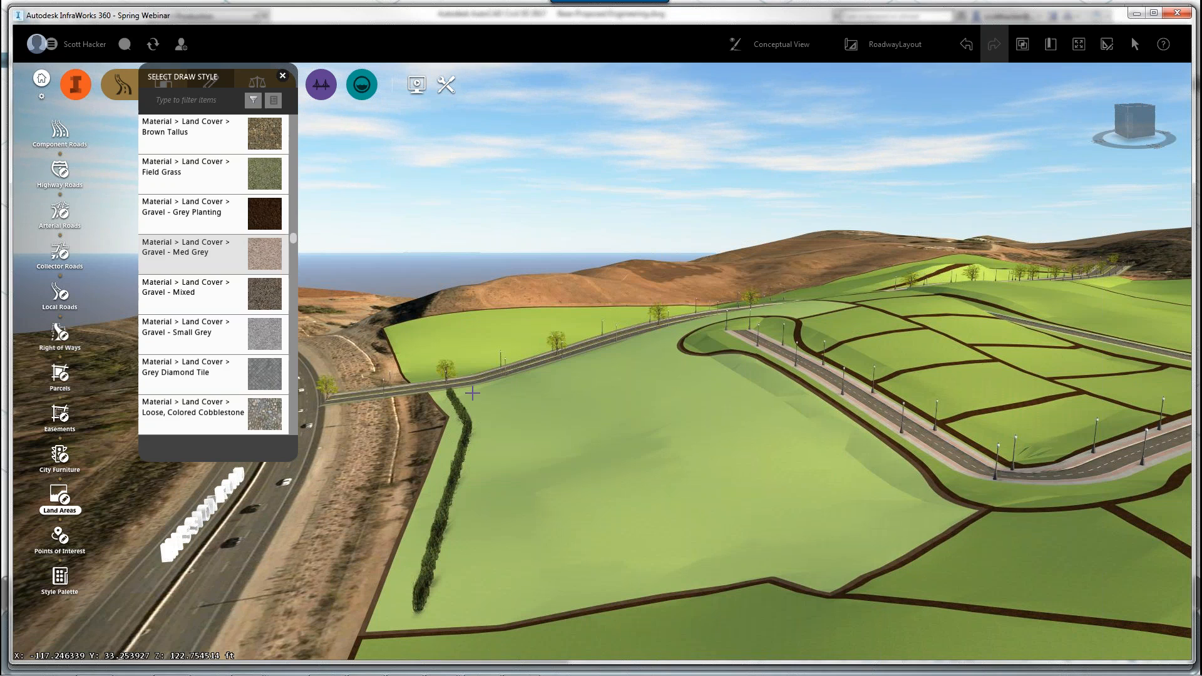
# Step: Outline the land area as a closed polygon between the hedge row, the lower parcel line and the cul-de-sac
pyautogui.click(472, 392)
pyautogui.click(482, 431)
pyautogui.click(449, 612)
pyautogui.click(723, 567)
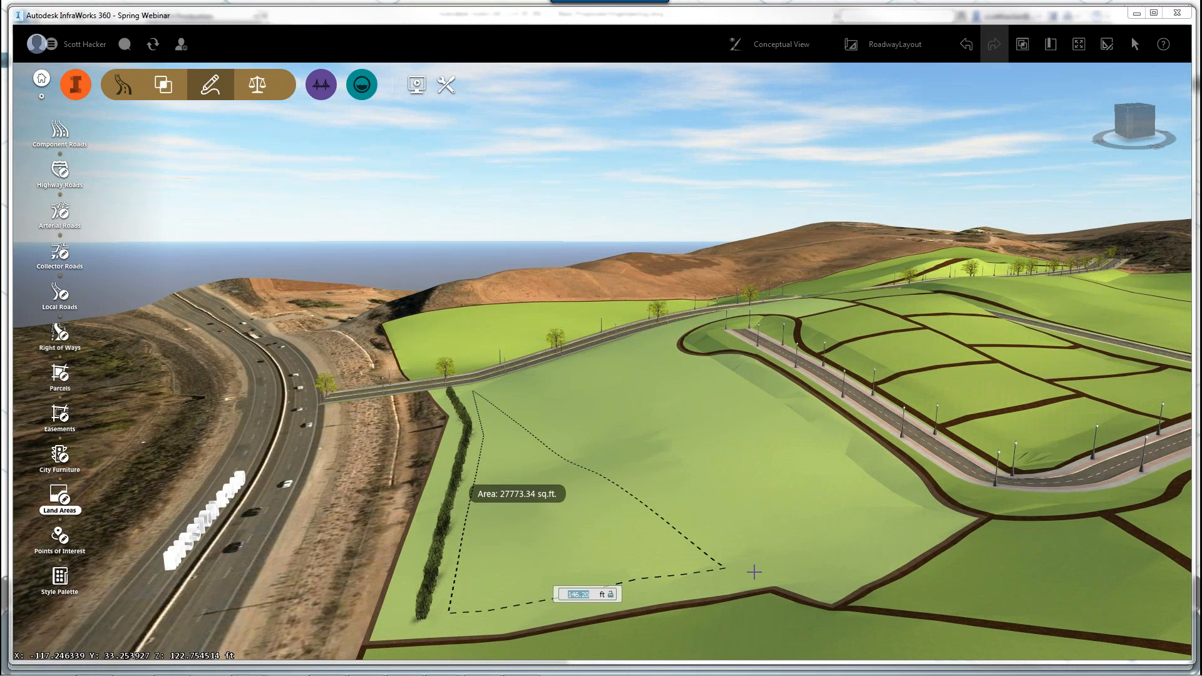
pyautogui.click(764, 566)
pyautogui.click(829, 582)
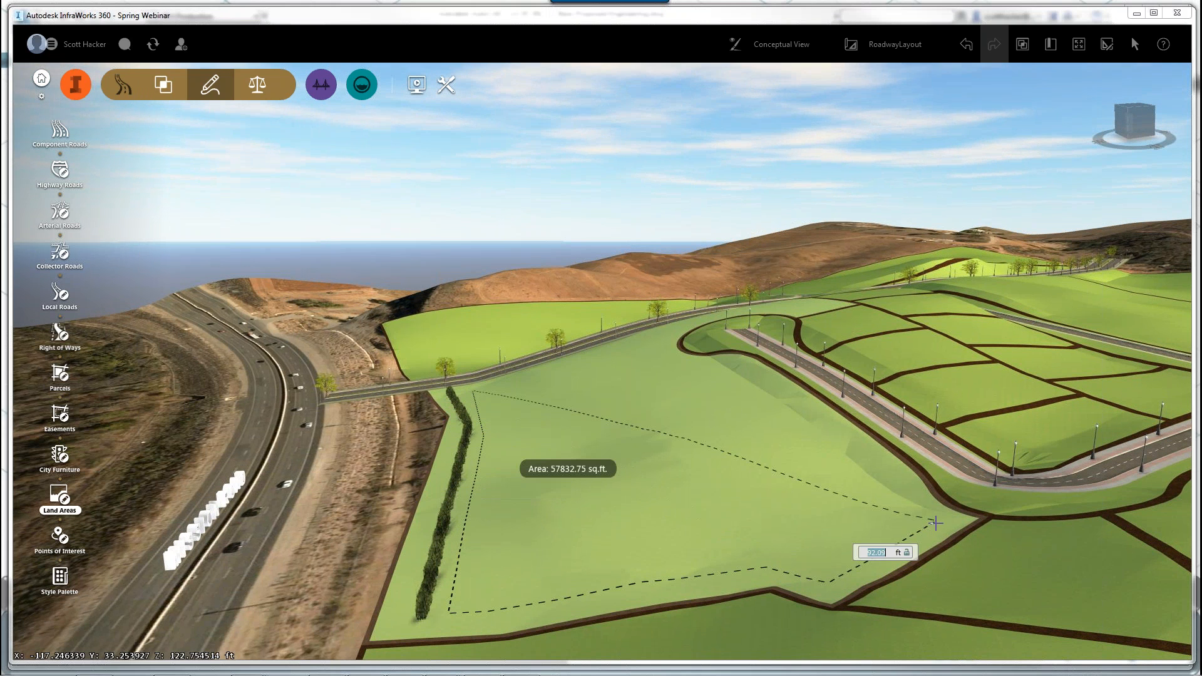
pyautogui.click(934, 521)
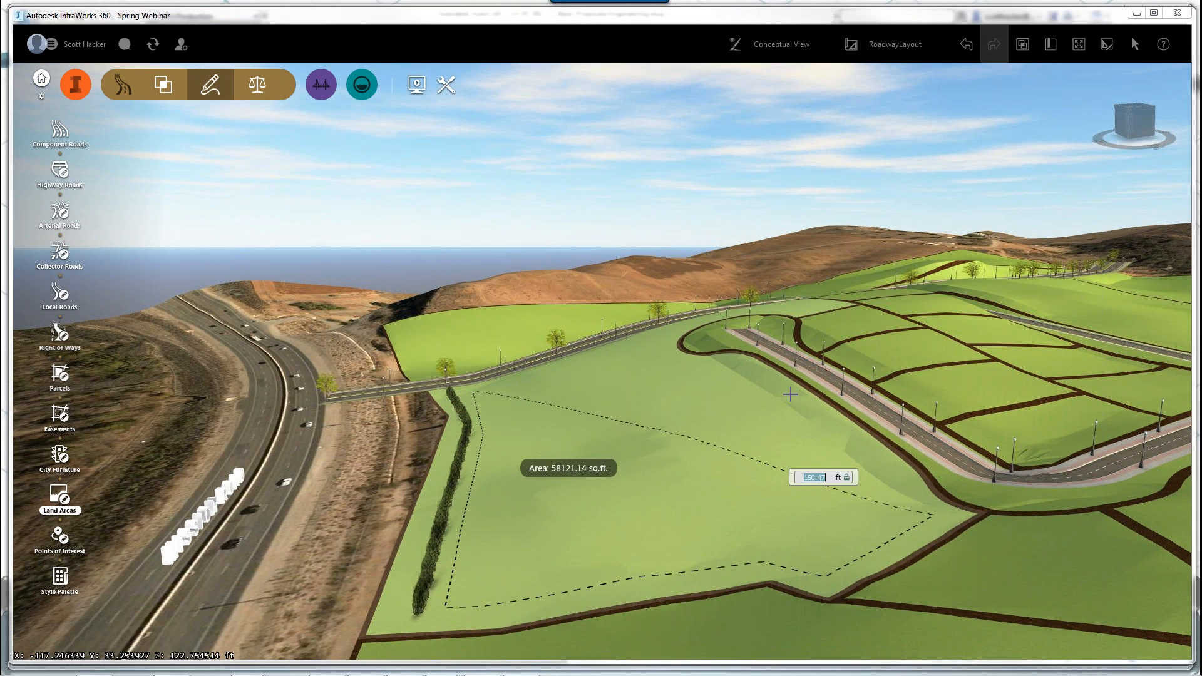
pyautogui.moveTo(790, 394); pyautogui.dragTo(759, 371)
pyautogui.click(759, 371)
pyautogui.click(683, 363)
pyautogui.click(664, 350)
pyautogui.doubleClick(660, 335)
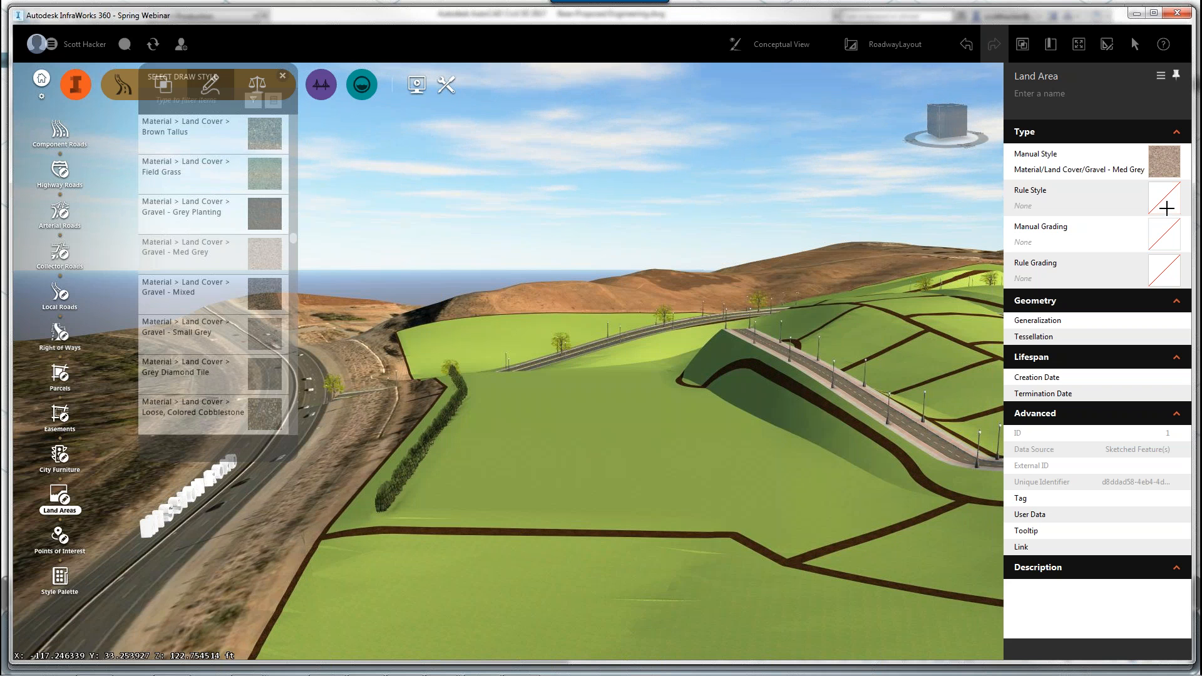
# Step: Set the new land area's rule style to Land Cover/Brown Pea Gravel and end the drawing command
pyautogui.click(1164, 233)
pyautogui.click(1091, 233)
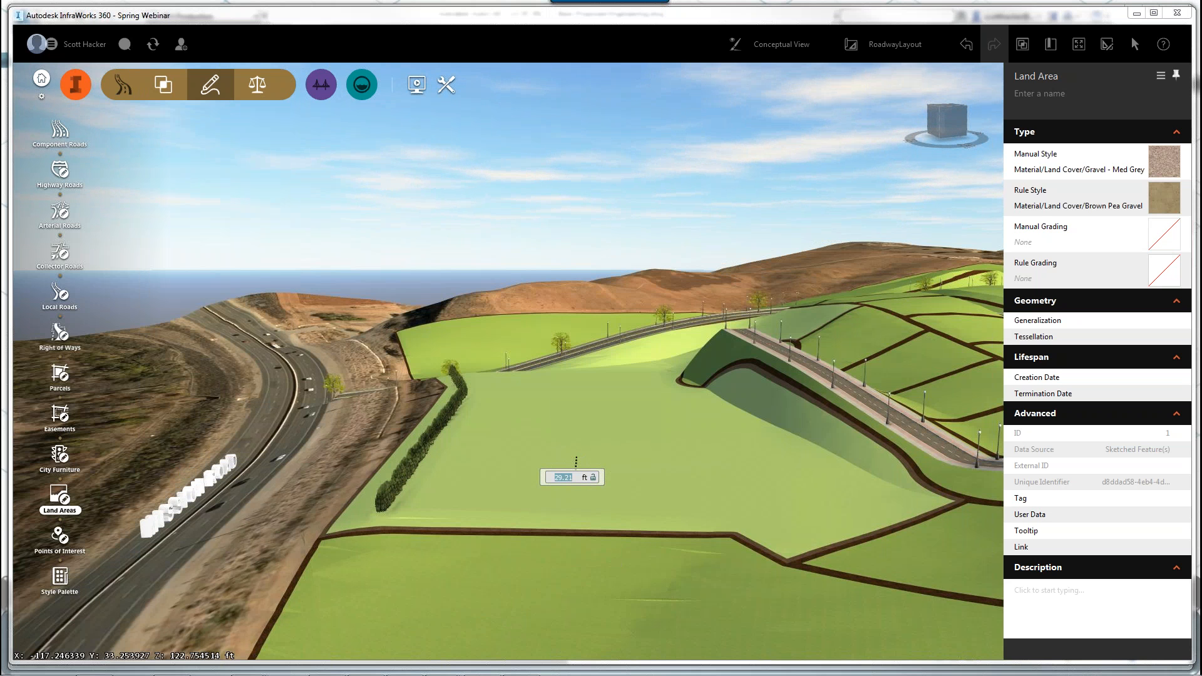
pyautogui.press('Escape')
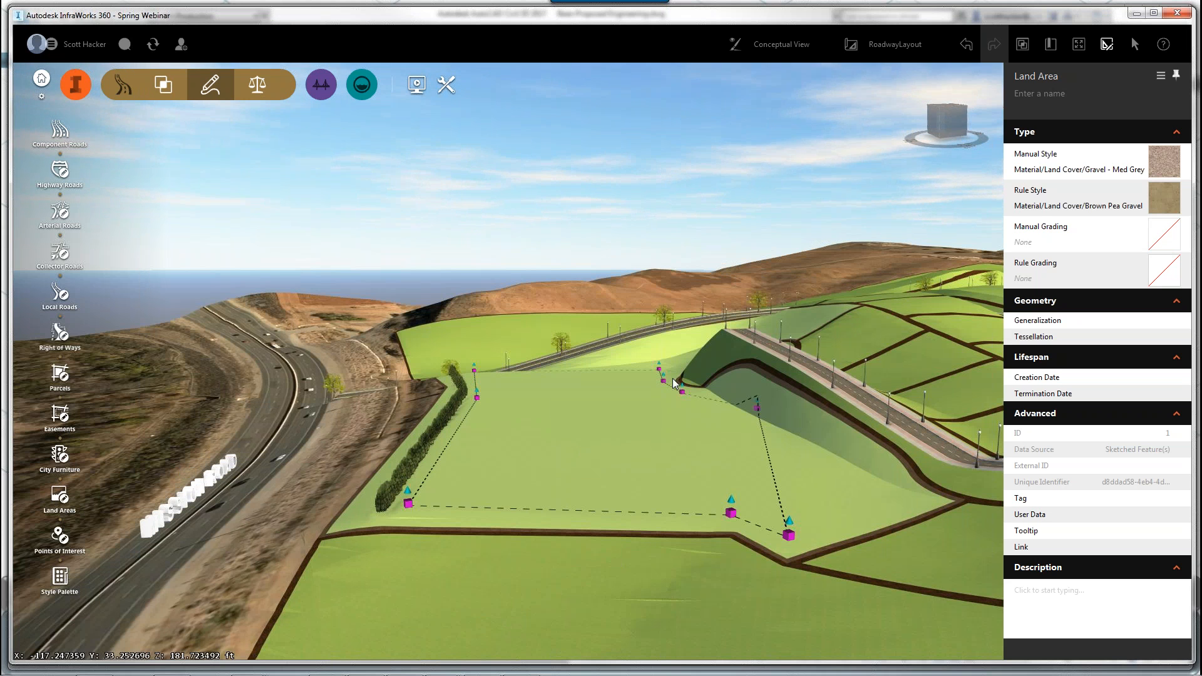
# Step: Raise and shift two of the land area's vertices beside the cul-de-sac end to regrade that corner, and finish editing the area
pyautogui.rightClick(632, 398)
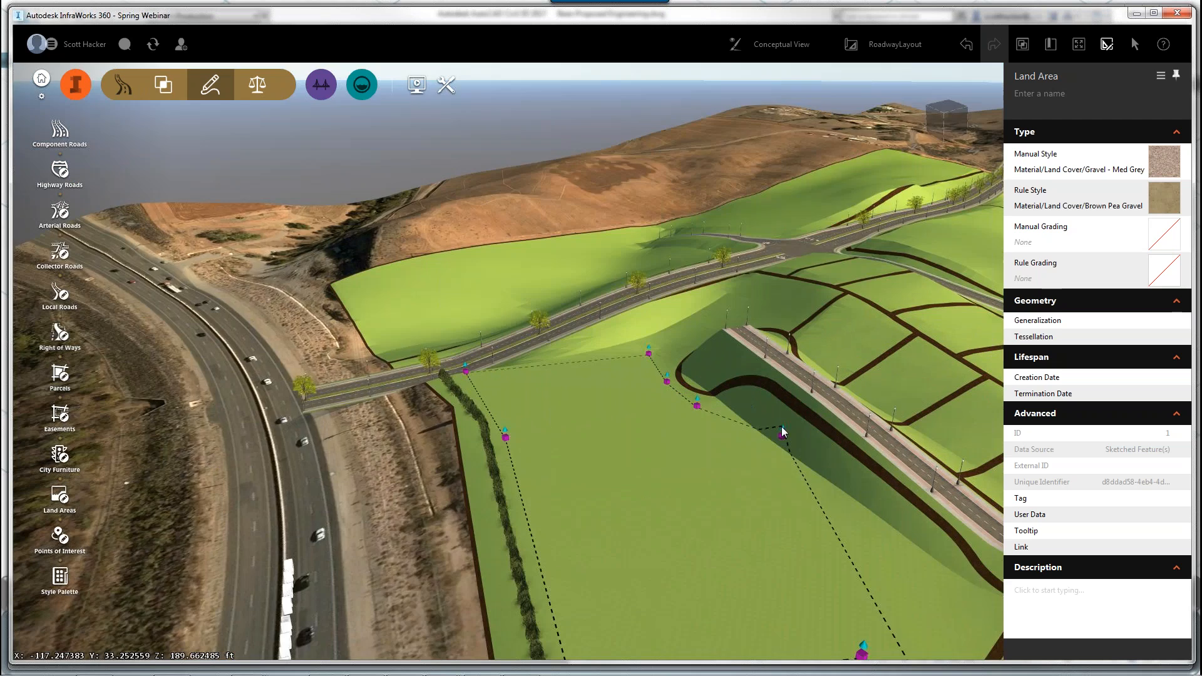
pyautogui.moveTo(784, 432); pyautogui.dragTo(666, 408)
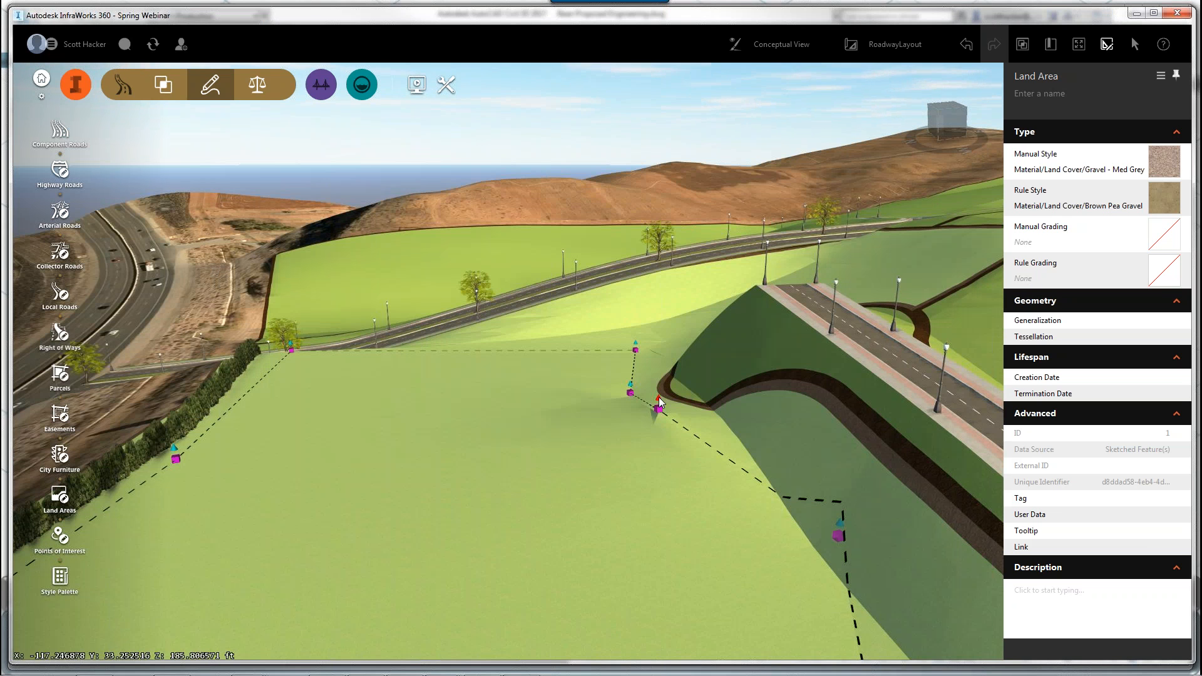
pyautogui.moveTo(658, 398); pyautogui.dragTo(659, 334)
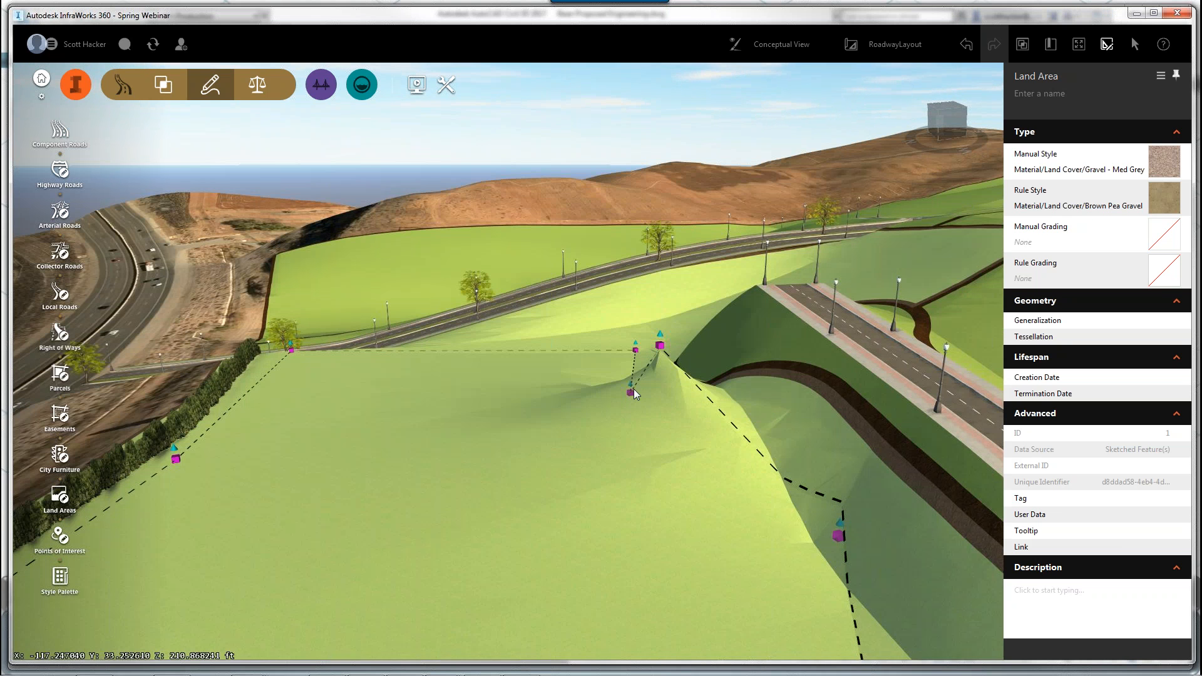
pyautogui.moveTo(630, 393); pyautogui.dragTo(650, 328)
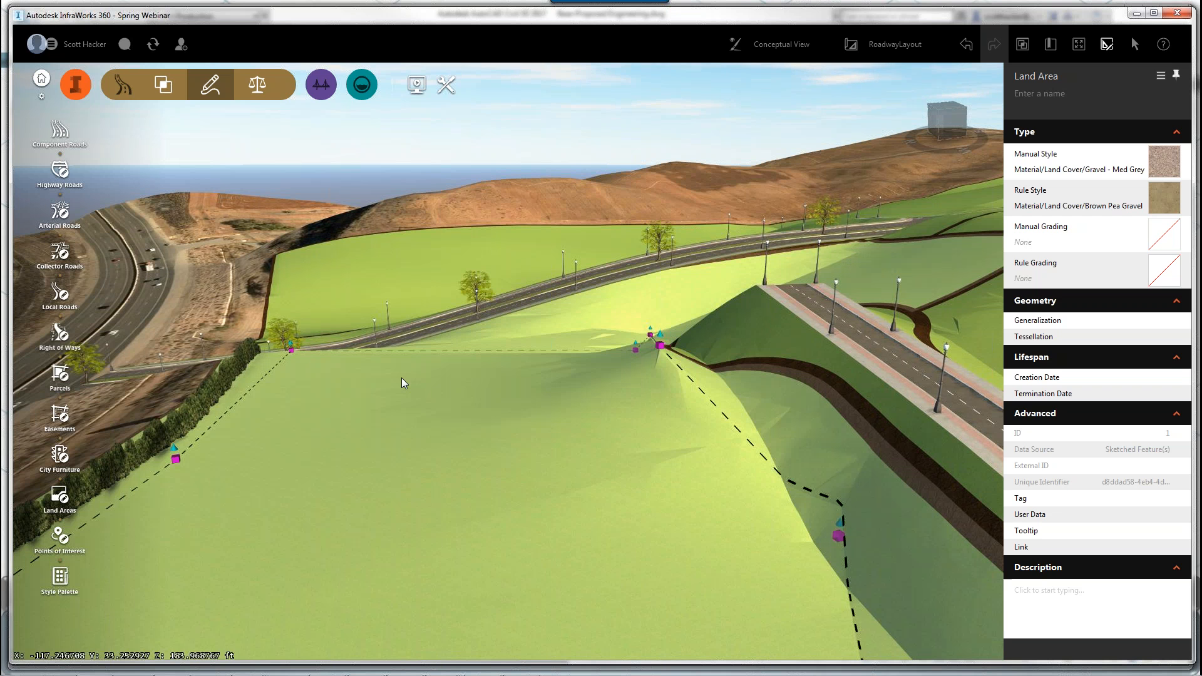
pyautogui.press('Escape')
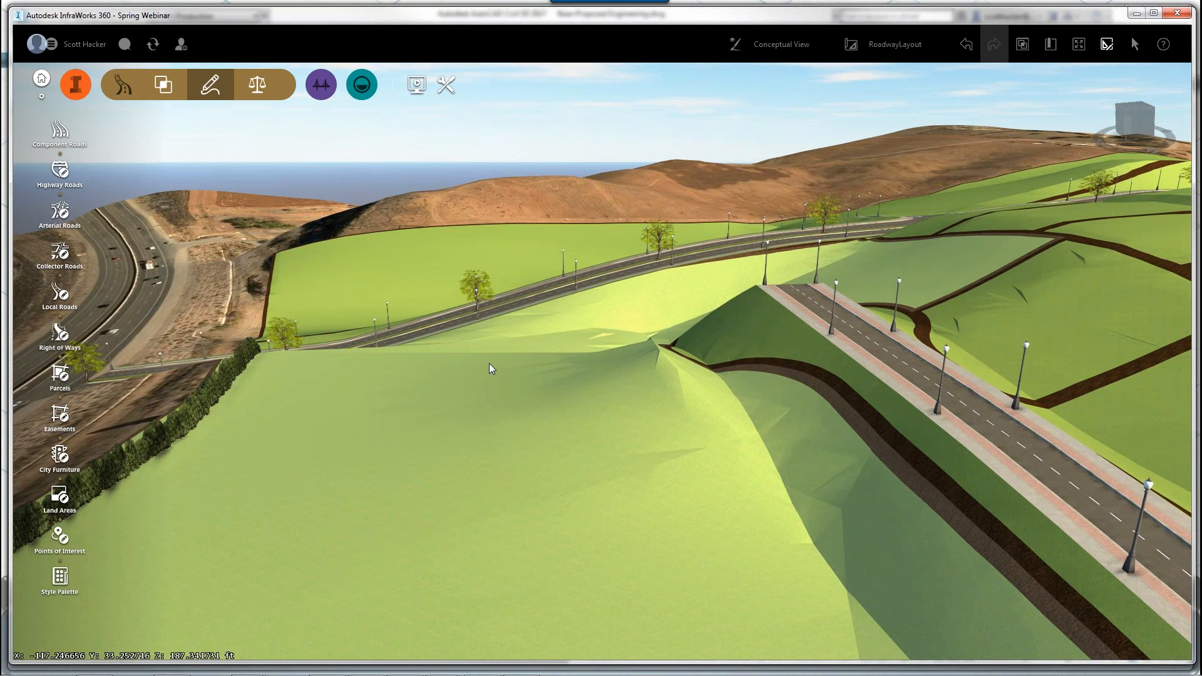
# Step: Select the grass coverage around the graded land area to inspect it and its properties, and clear the selection
pyautogui.click(488, 366)
pyautogui.click(513, 505)
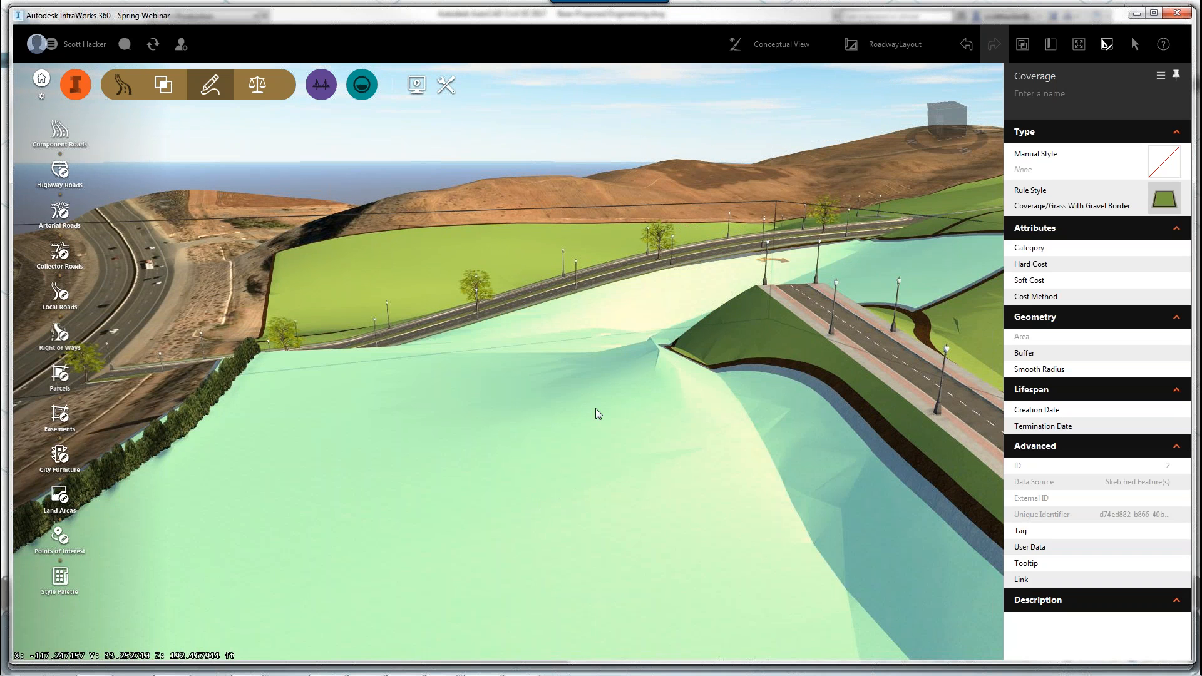
pyautogui.press('Escape')
pyautogui.scroll(-3, 612, 371)
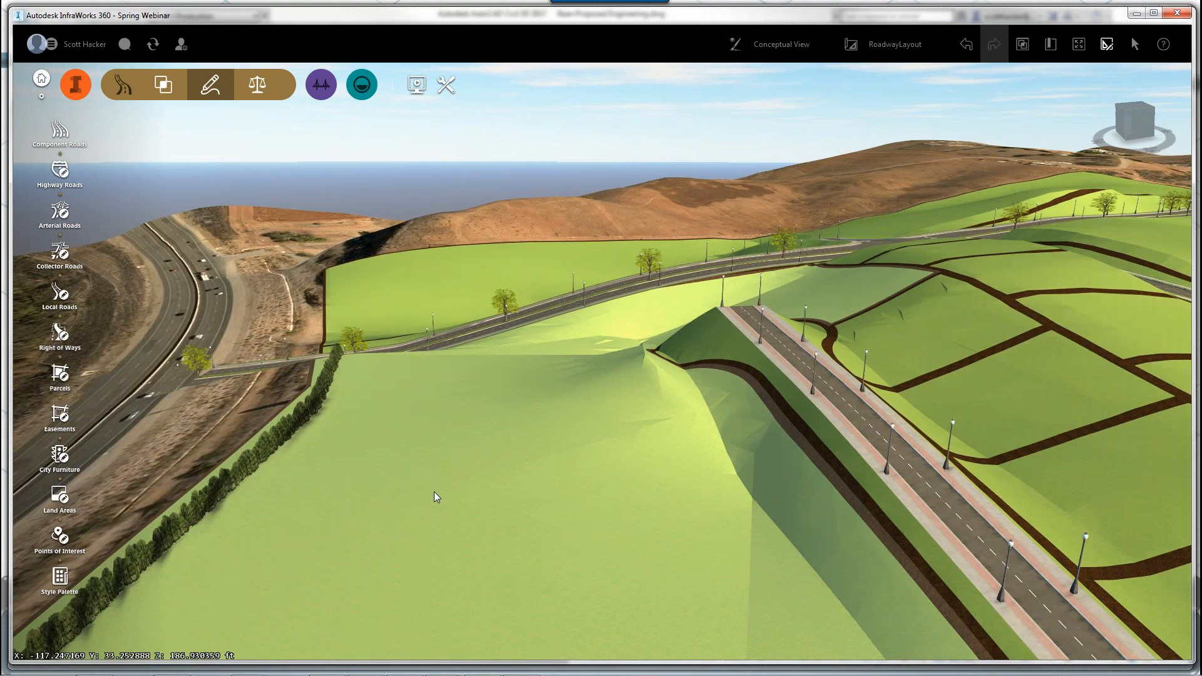
pyautogui.click(434, 492)
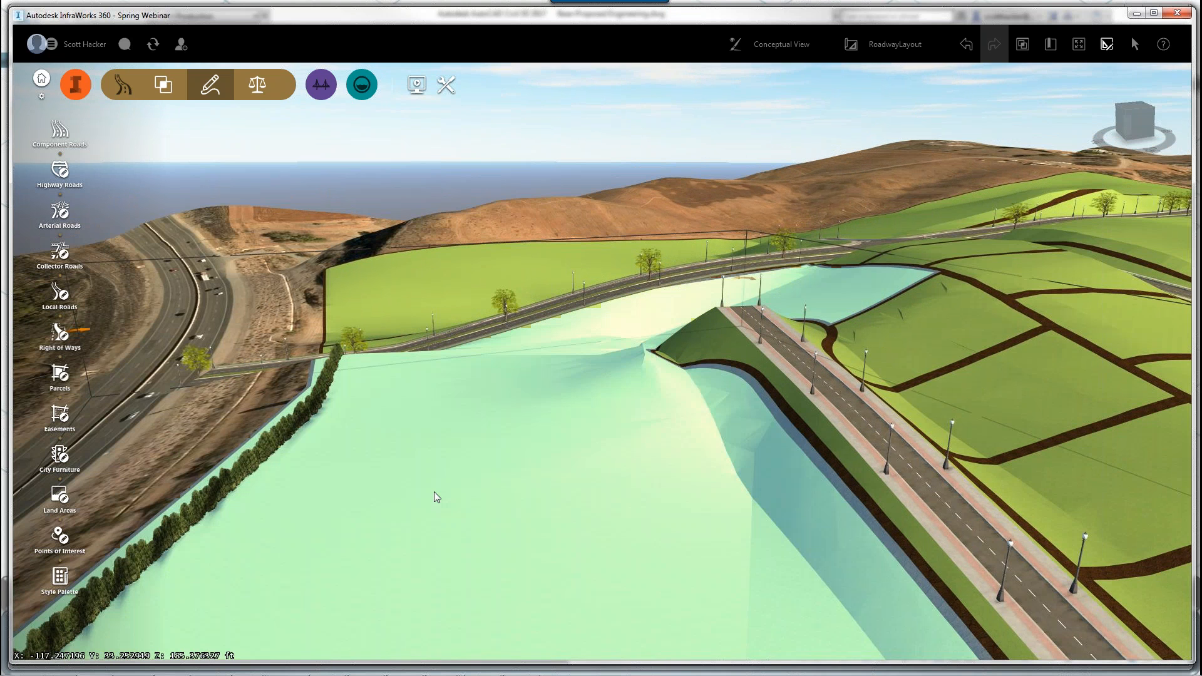
pyautogui.rightClick(434, 490)
pyautogui.click(460, 510)
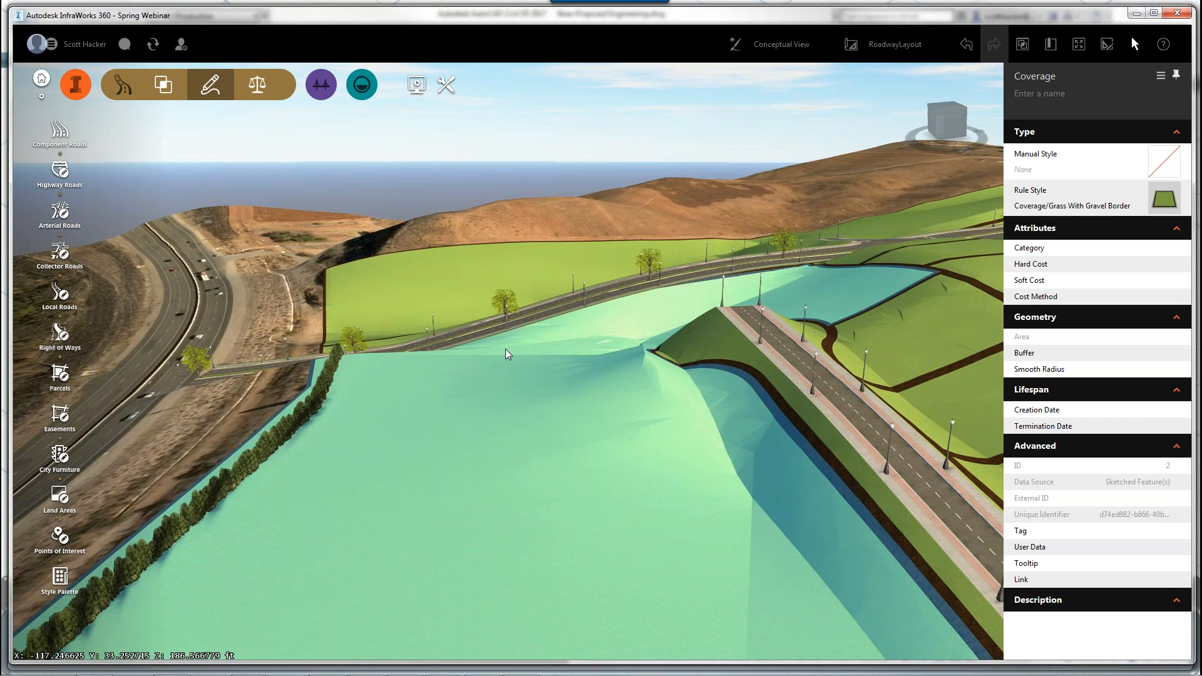
pyautogui.scroll(-2, 505, 348)
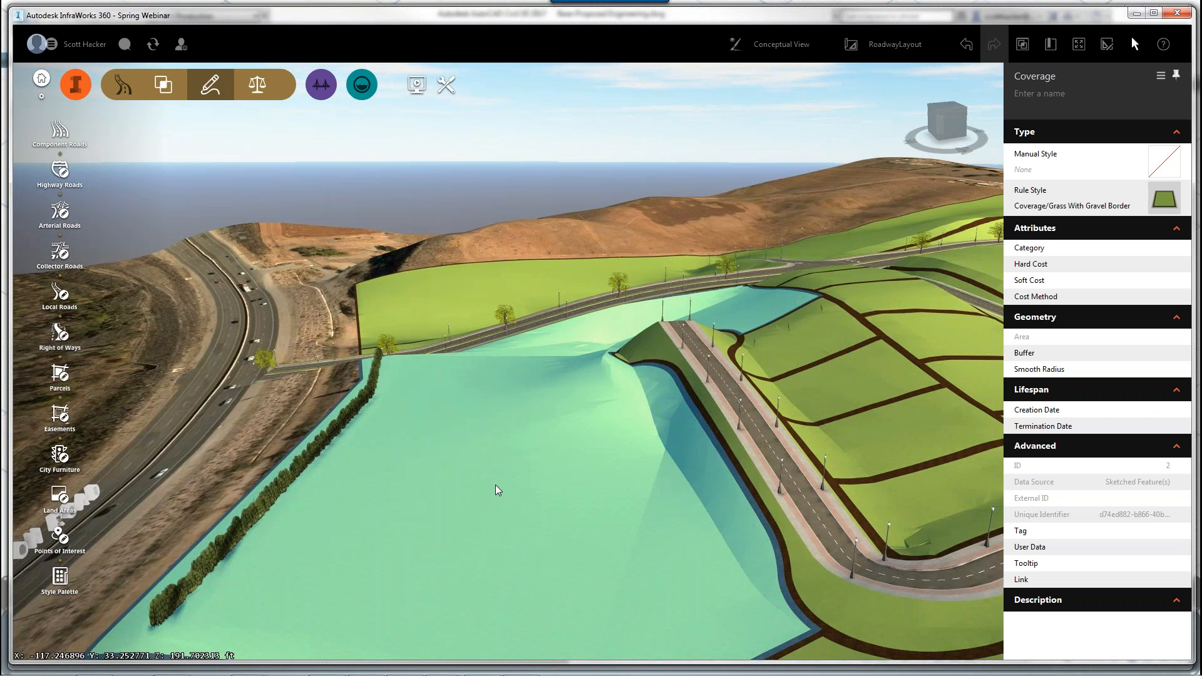
pyautogui.press('Escape')
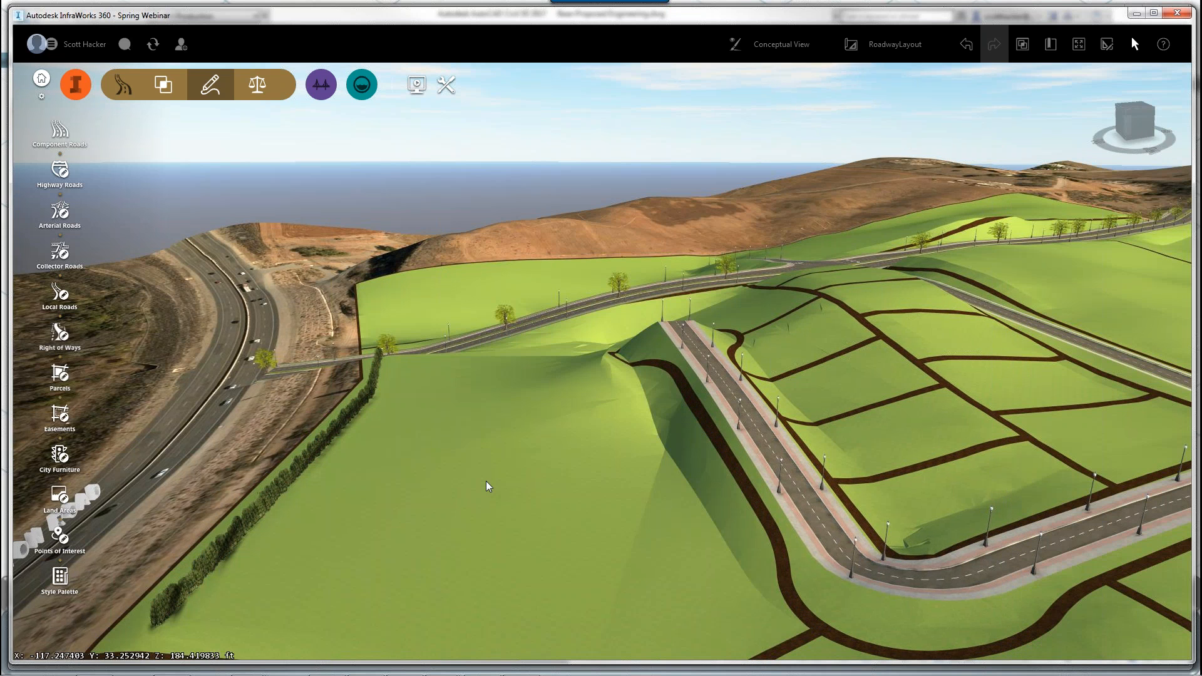
# Step: Undo the vertex edits and the new land area so the original terrain beside the hedge row is restored
pyautogui.hotkey('ctrl', 'z')
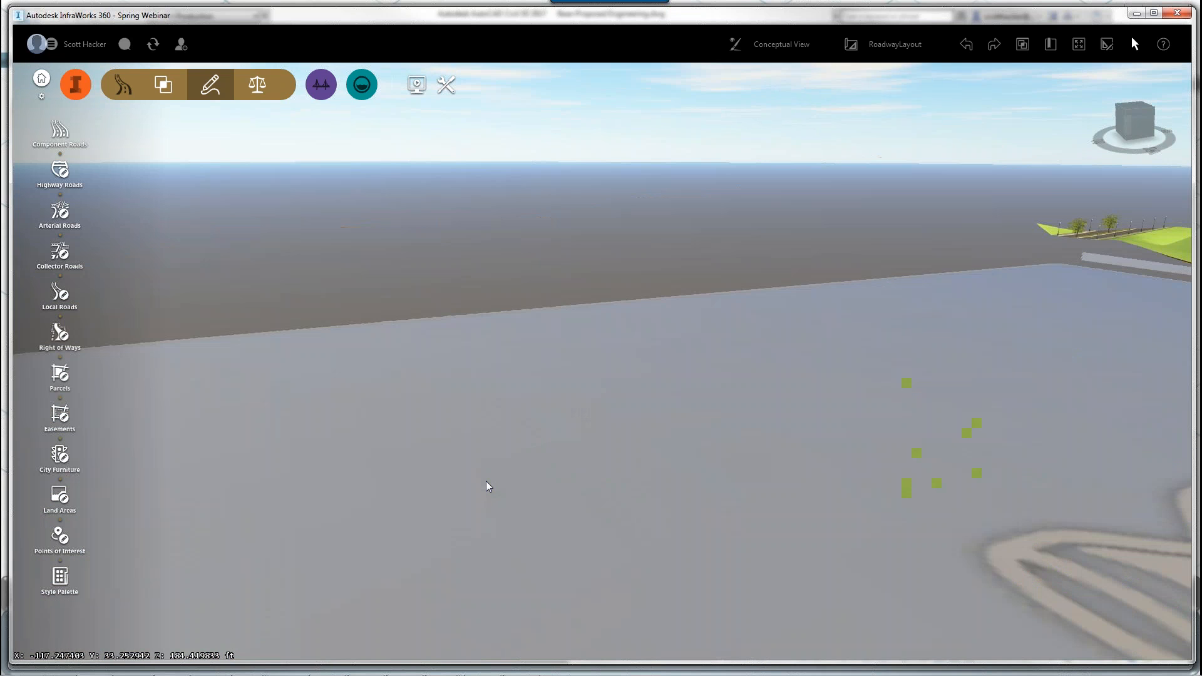
pyautogui.hotkey('ctrl', 'y')
pyautogui.hotkey('ctrl', 'z')
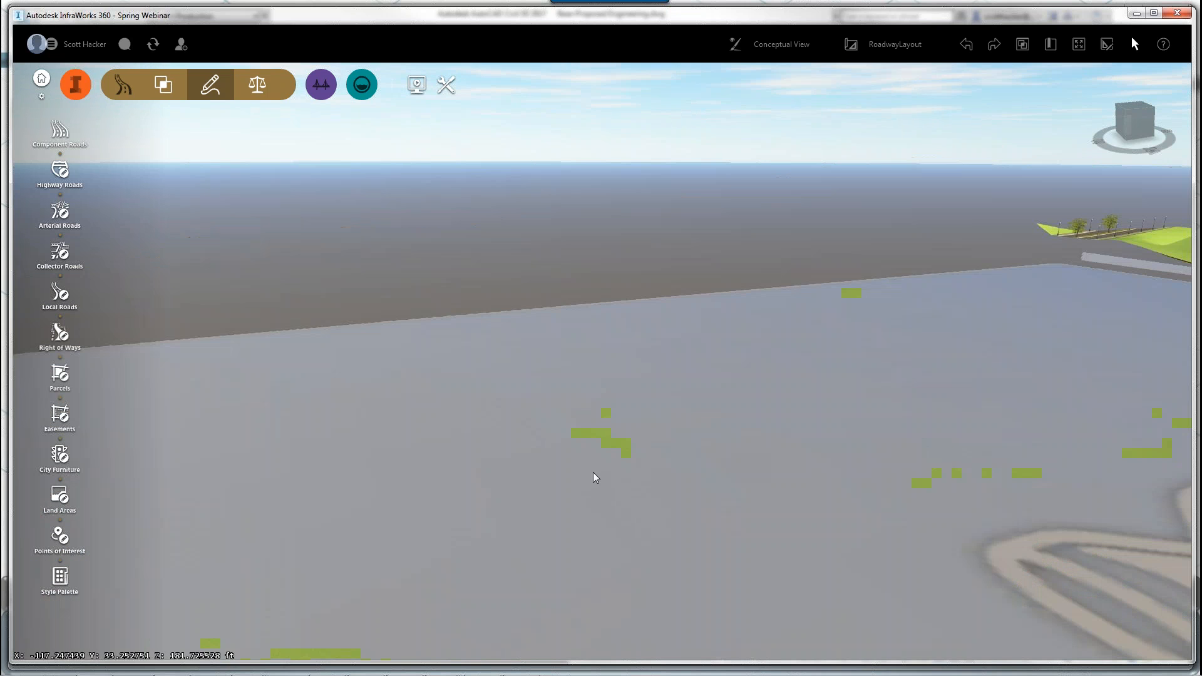
pyautogui.hotkey('ctrl', 'y')
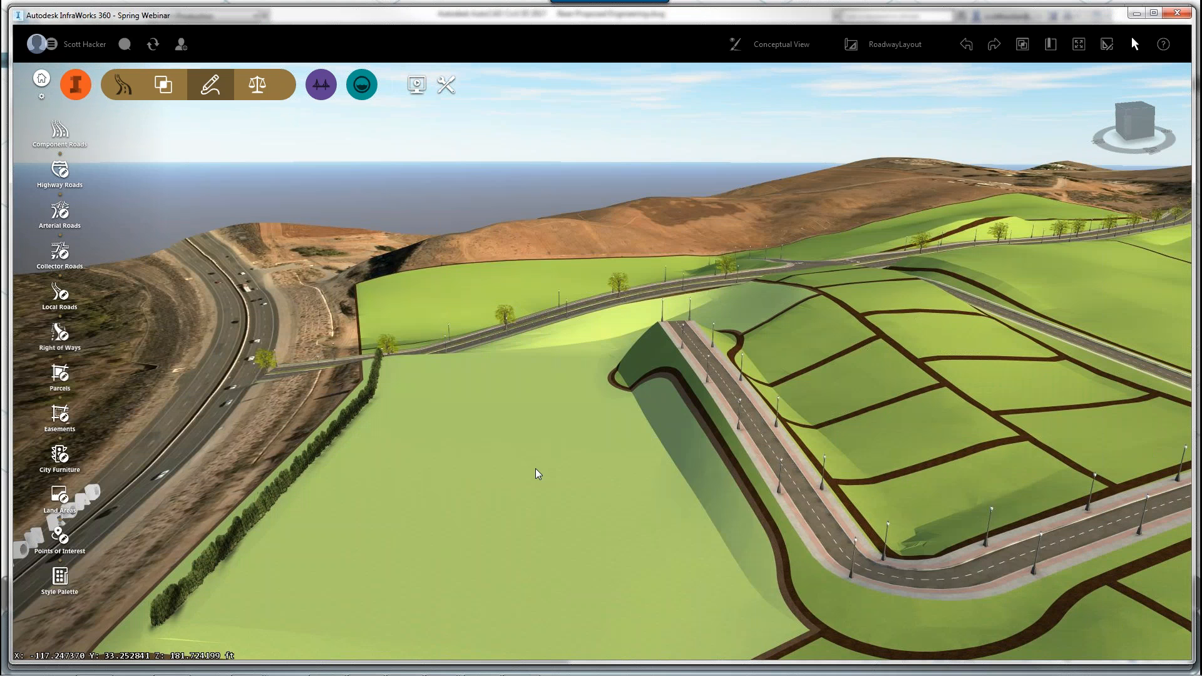
pyautogui.hotkey('ctrl', 'z')
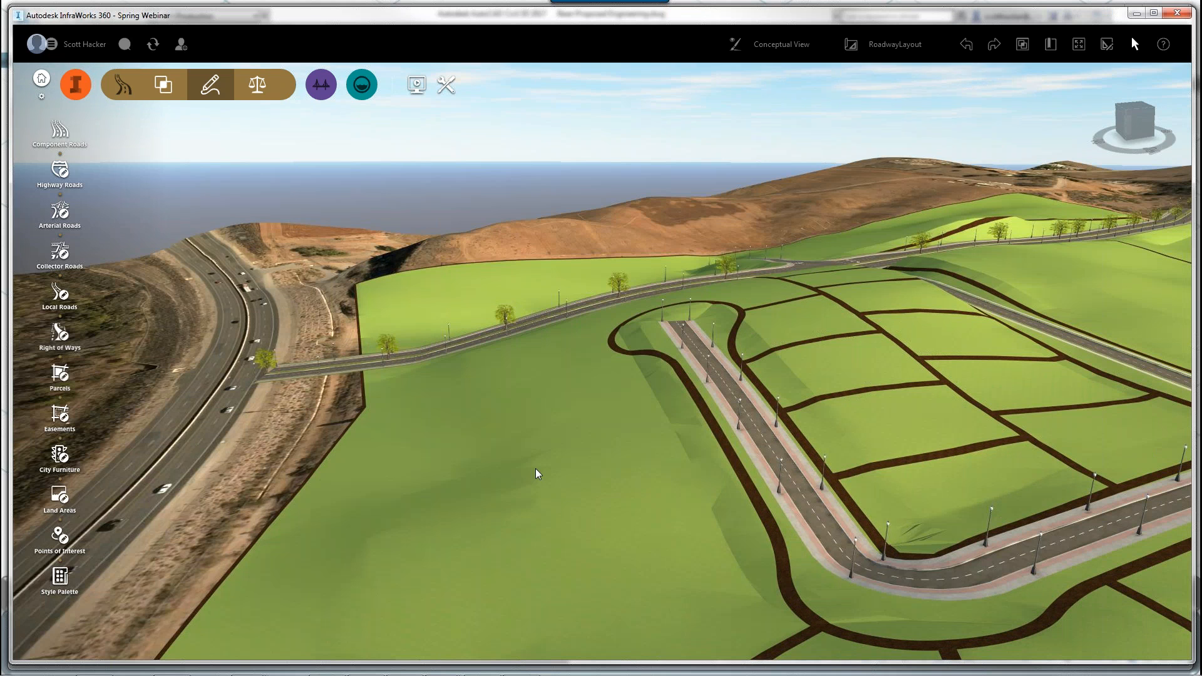
# Step: Look through the Facade > Marble & Stone draw styles offered for new buildings and close the list without choosing one
pyautogui.moveTo(539, 471); pyautogui.dragTo(534, 459)
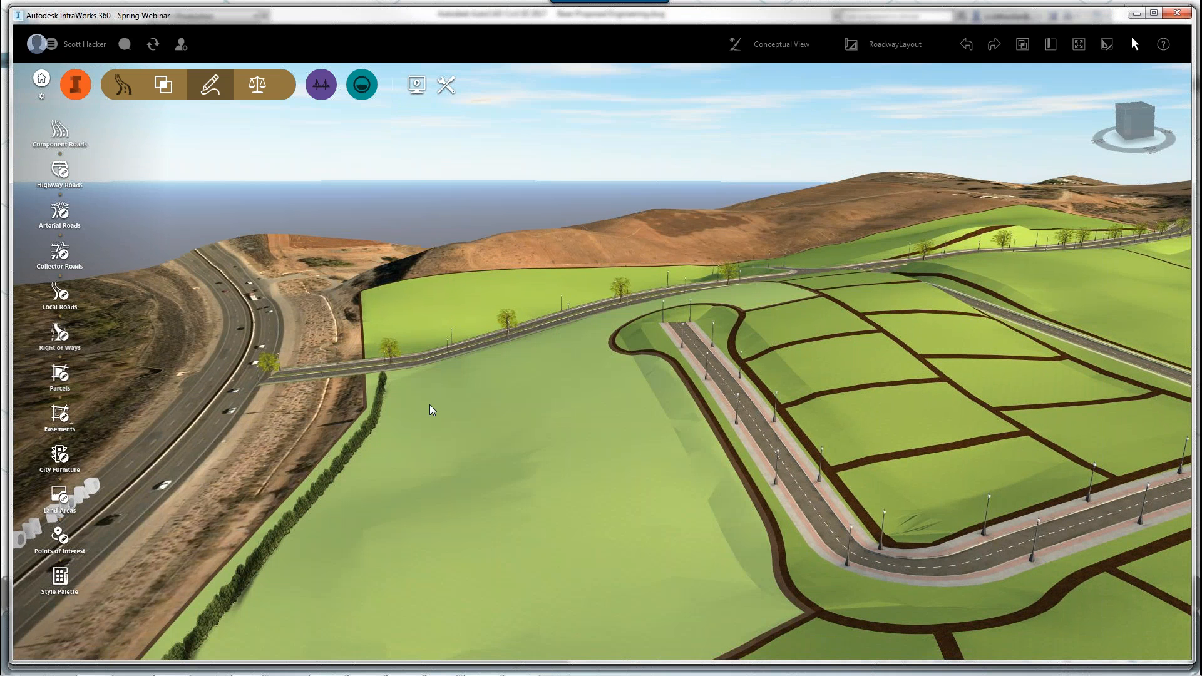
pyautogui.moveTo(429, 405); pyautogui.dragTo(430, 370)
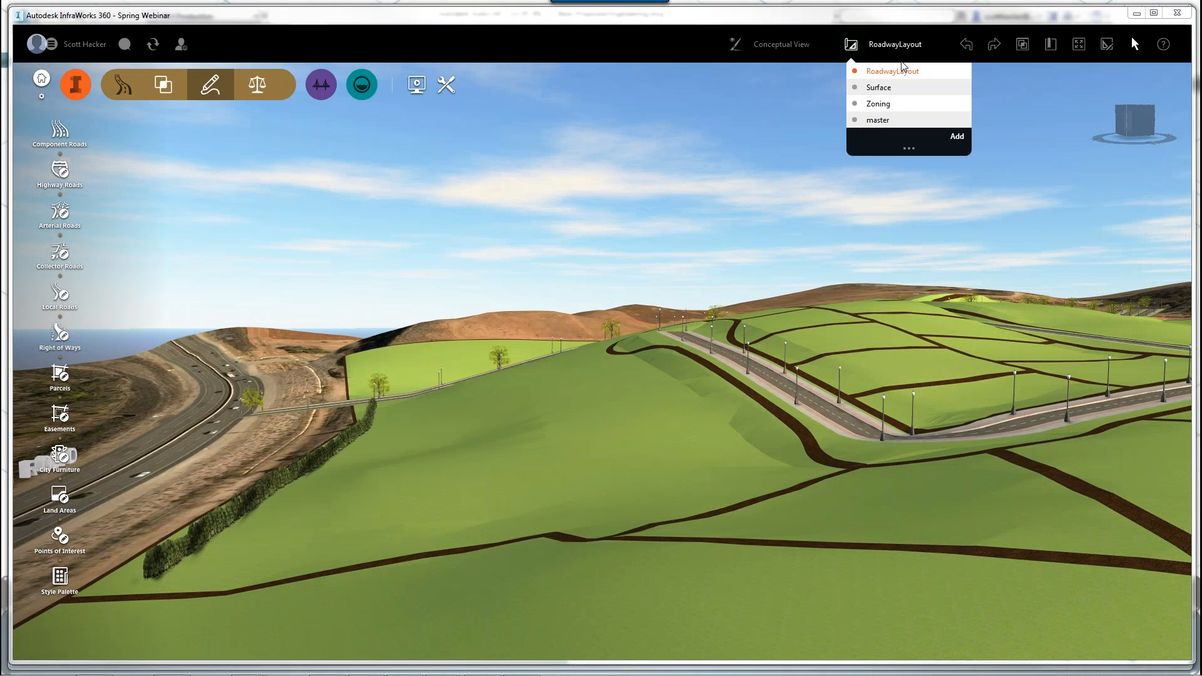
pyautogui.moveTo(554, 436); pyautogui.dragTo(392, 471)
pyautogui.click(77, 86)
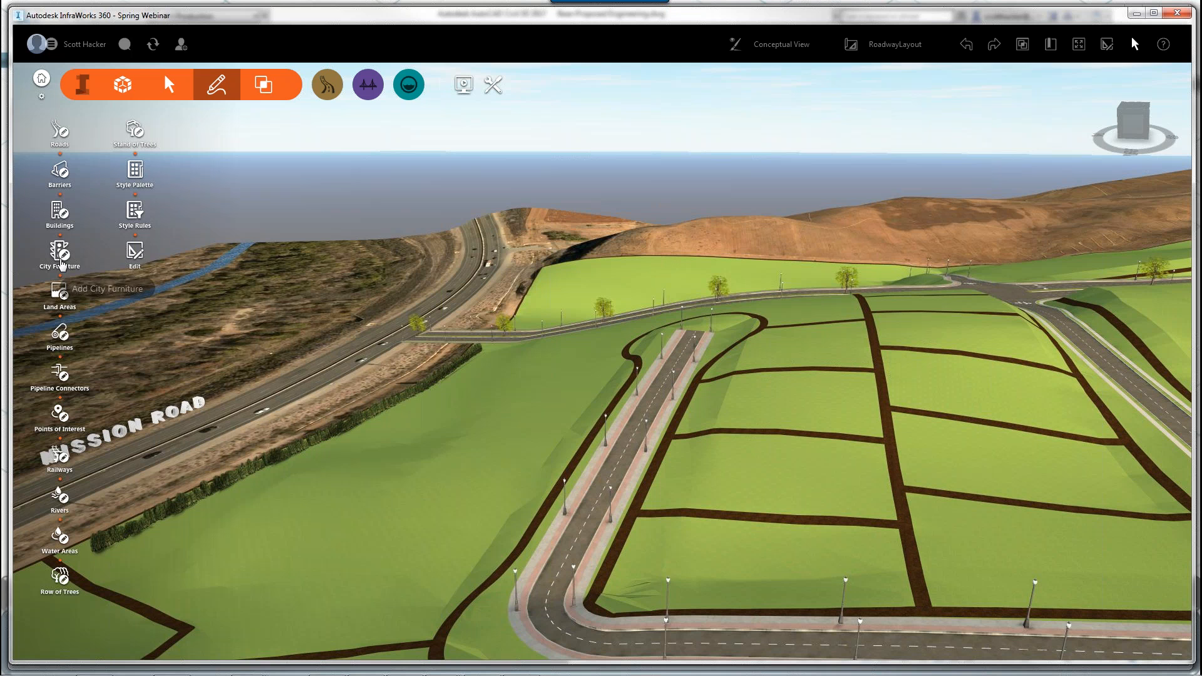
pyautogui.click(60, 211)
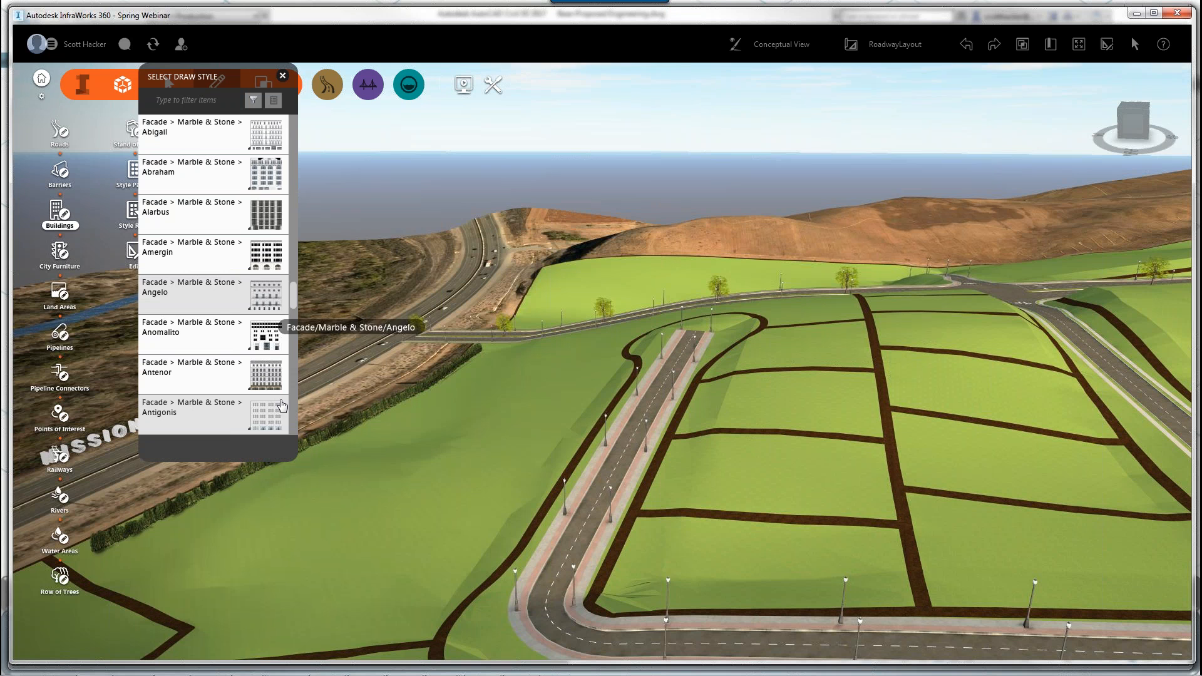
pyautogui.scroll(-2, 271, 418)
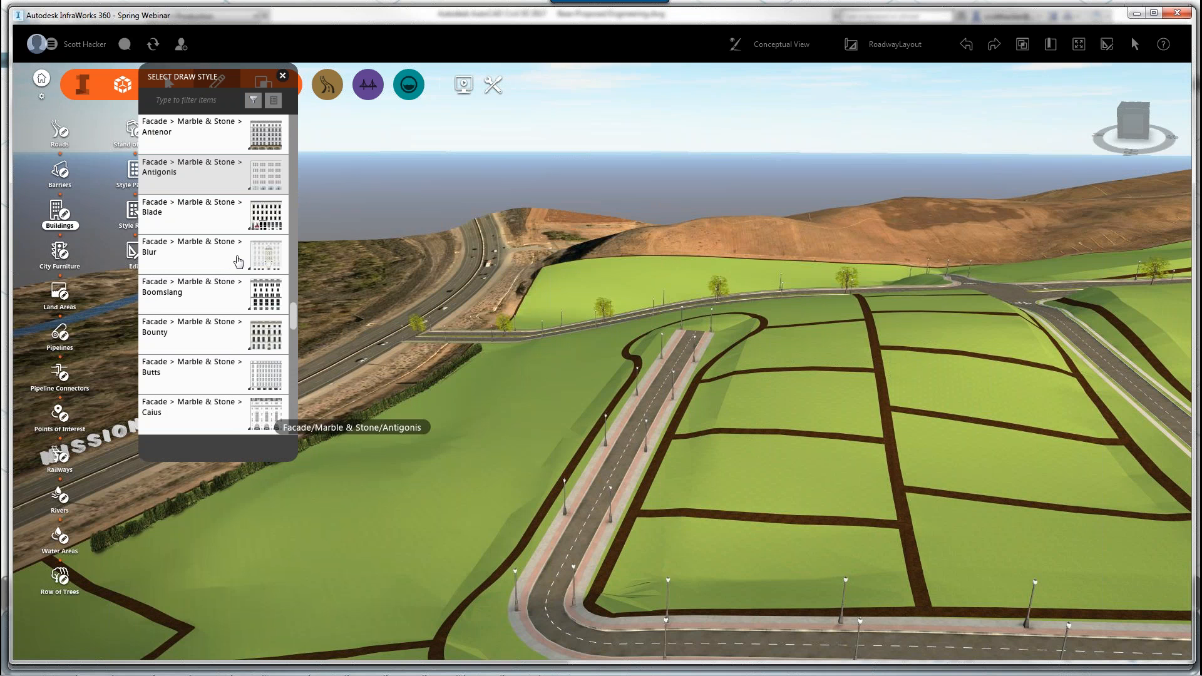
pyautogui.click(283, 75)
# Step: Place a 3D Model > Buildings > Residential > Tudor house as city furniture between the hedge row and the cul-de-sac road
pyautogui.click(59, 251)
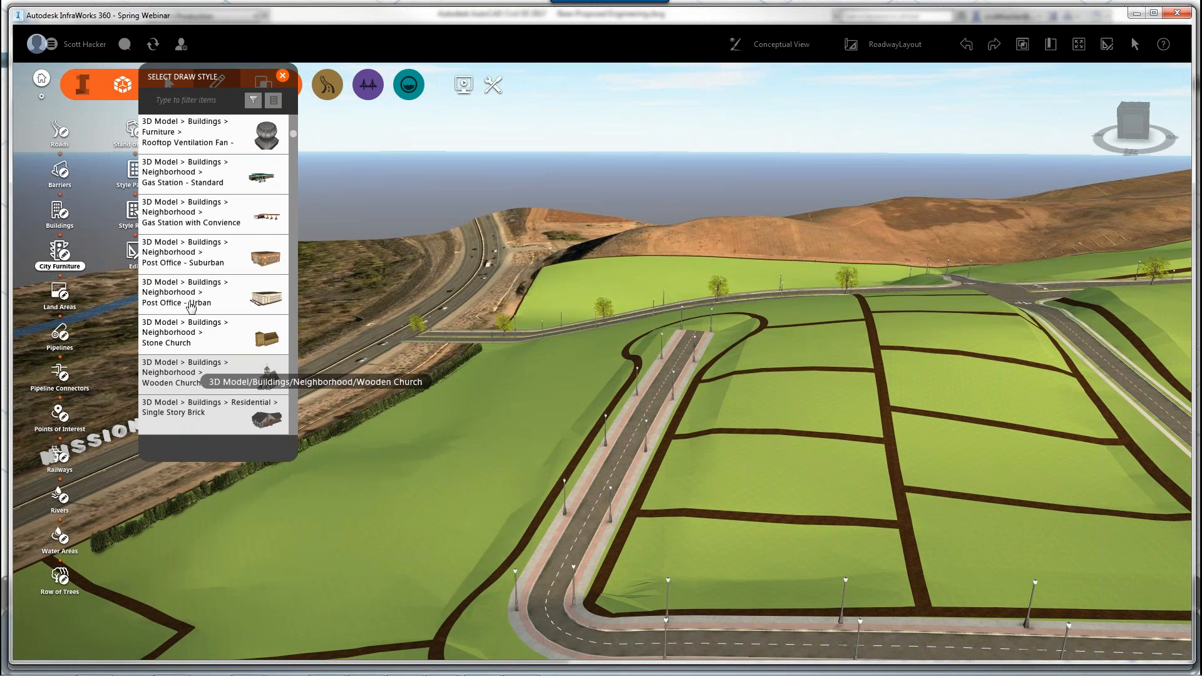
pyautogui.scroll(-5, 262, 250)
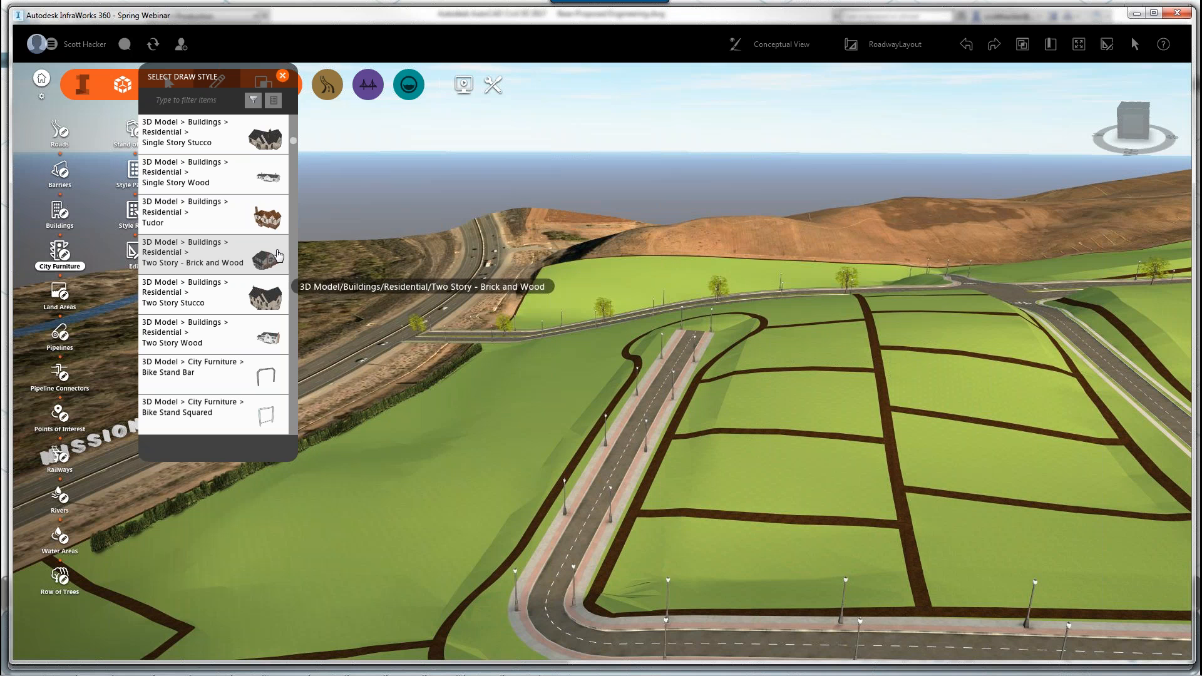
pyautogui.click(274, 225)
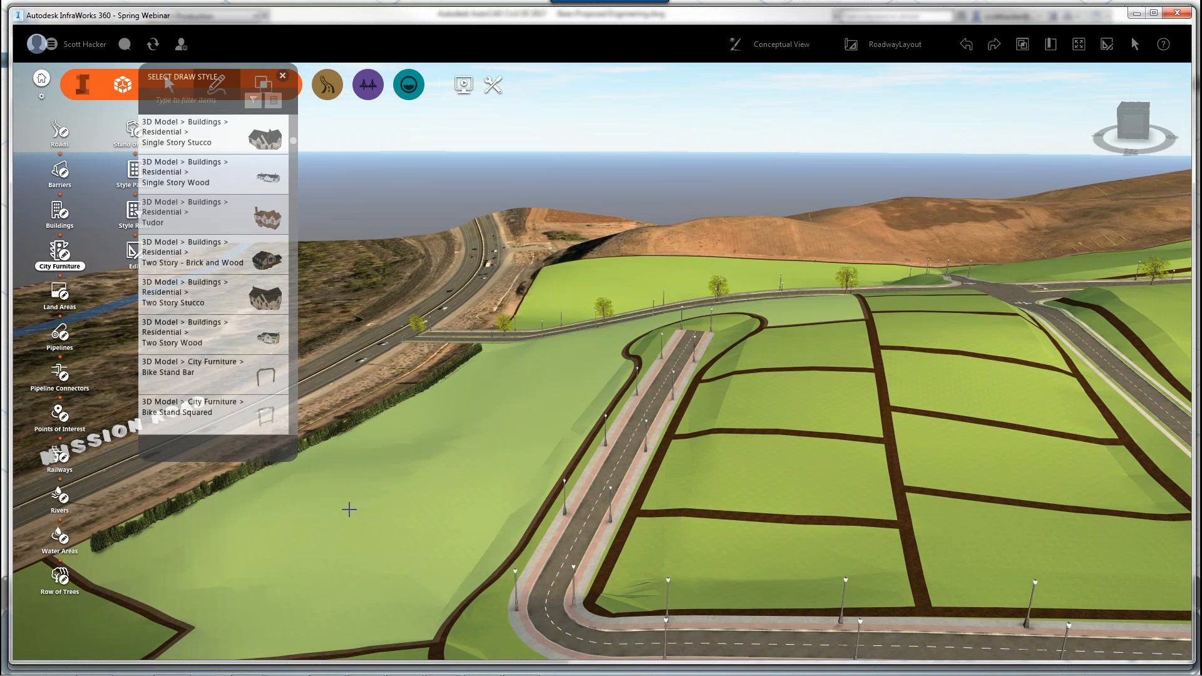
pyautogui.click(482, 521)
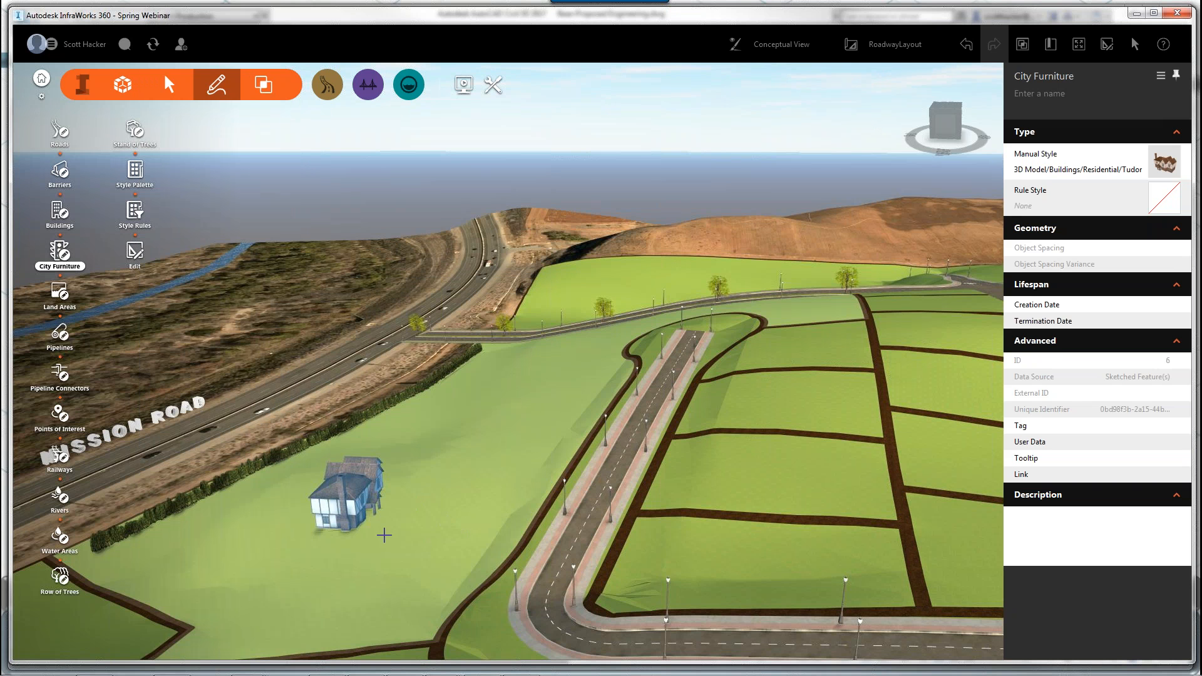
# Step: Adjust the placed Tudor house with its edit handles and deselect it
pyautogui.click(346, 509)
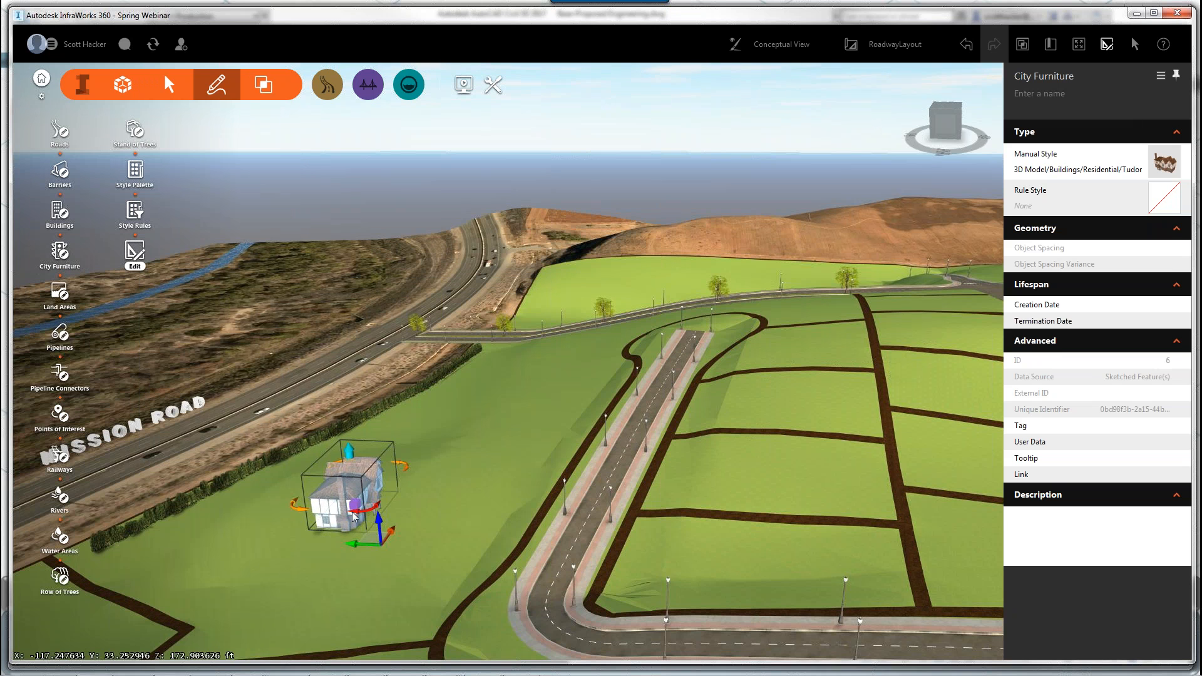
pyautogui.moveTo(359, 457); pyautogui.dragTo(352, 424)
pyautogui.moveTo(413, 549); pyautogui.dragTo(495, 568)
pyautogui.click(723, 566)
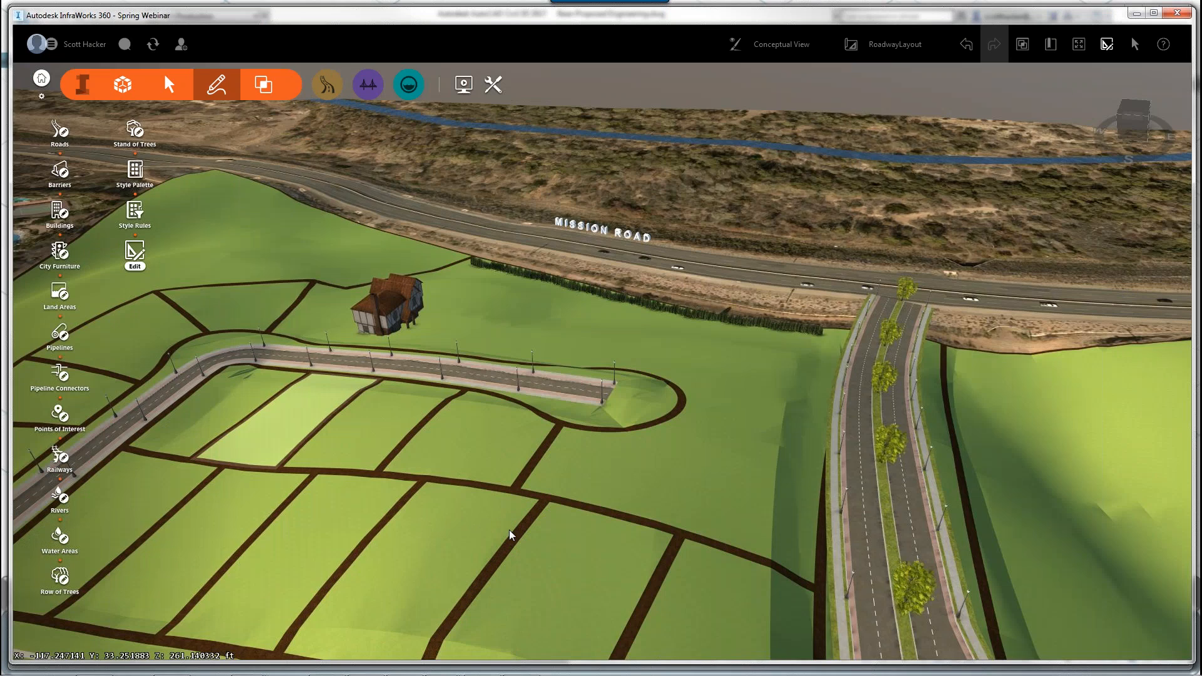
# Step: Copy the Tudor house and paste the duplicate between the cul-de-sac end and the tree-lined divided road
pyautogui.moveTo(509, 529); pyautogui.dragTo(548, 499)
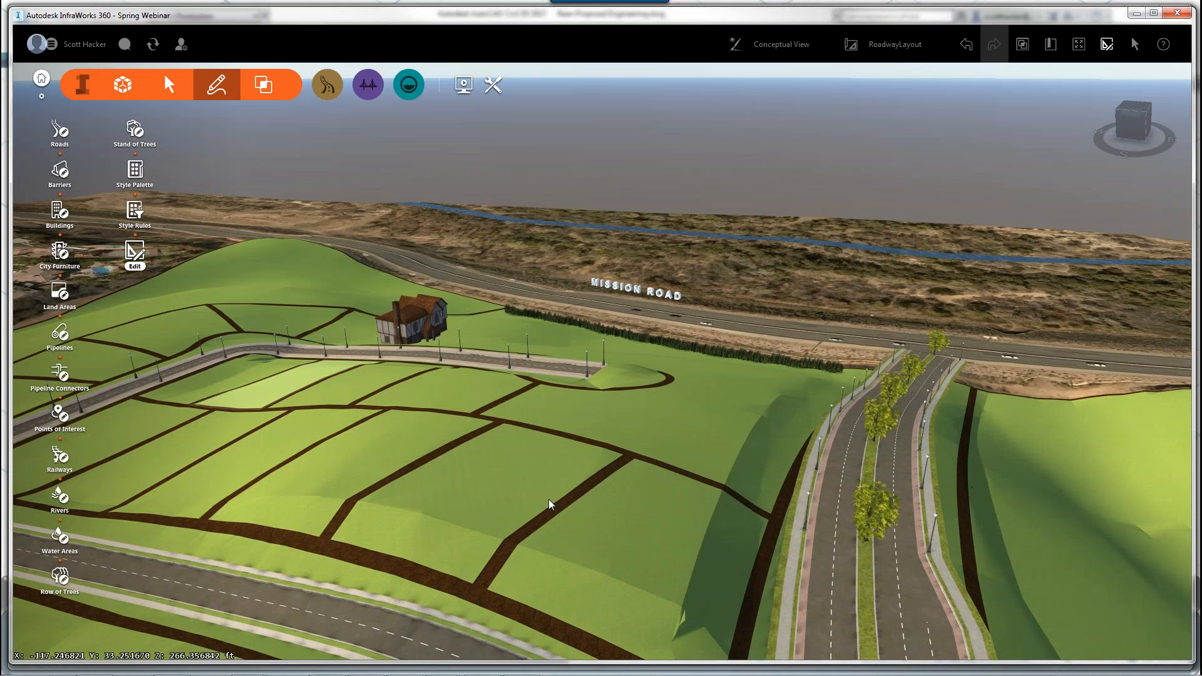
pyautogui.scroll(2, 548, 498)
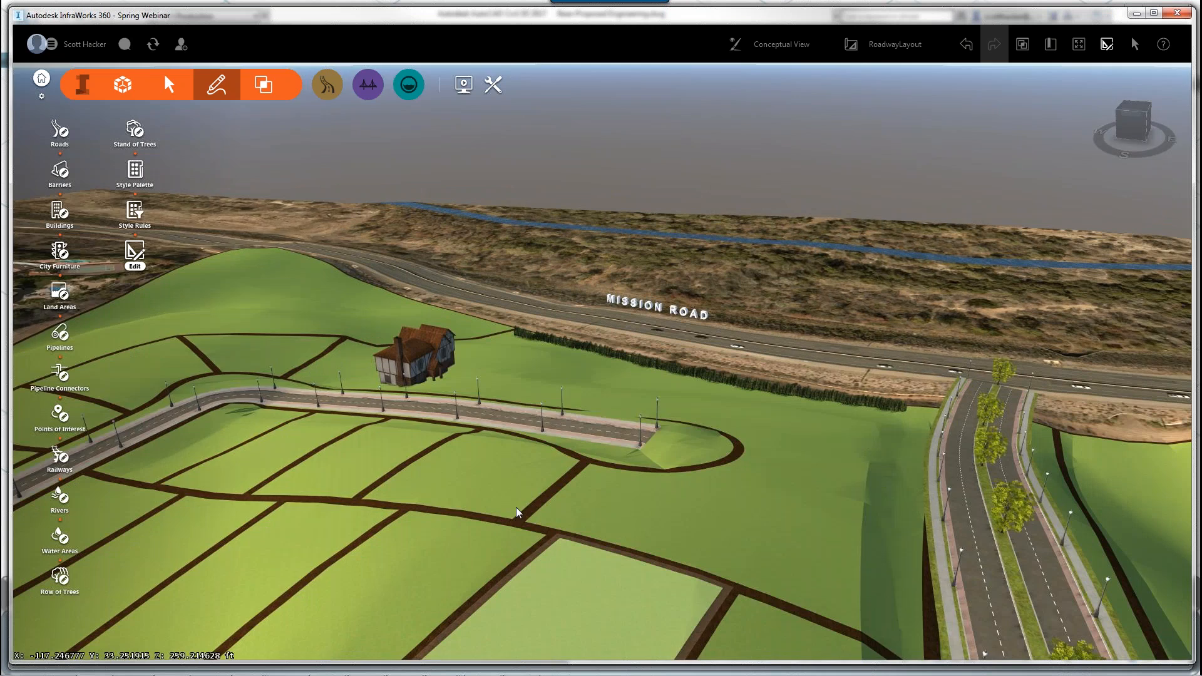
pyautogui.scroll(1, 516, 507)
pyautogui.scroll(3, 443, 410)
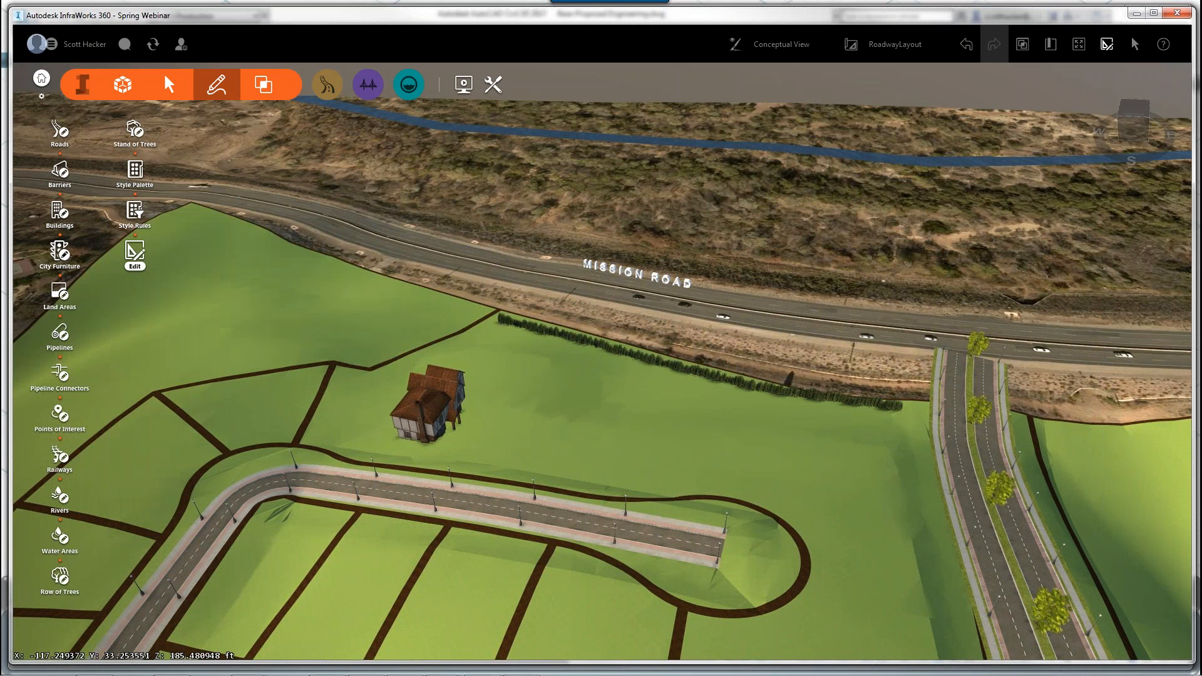
pyautogui.click(446, 411)
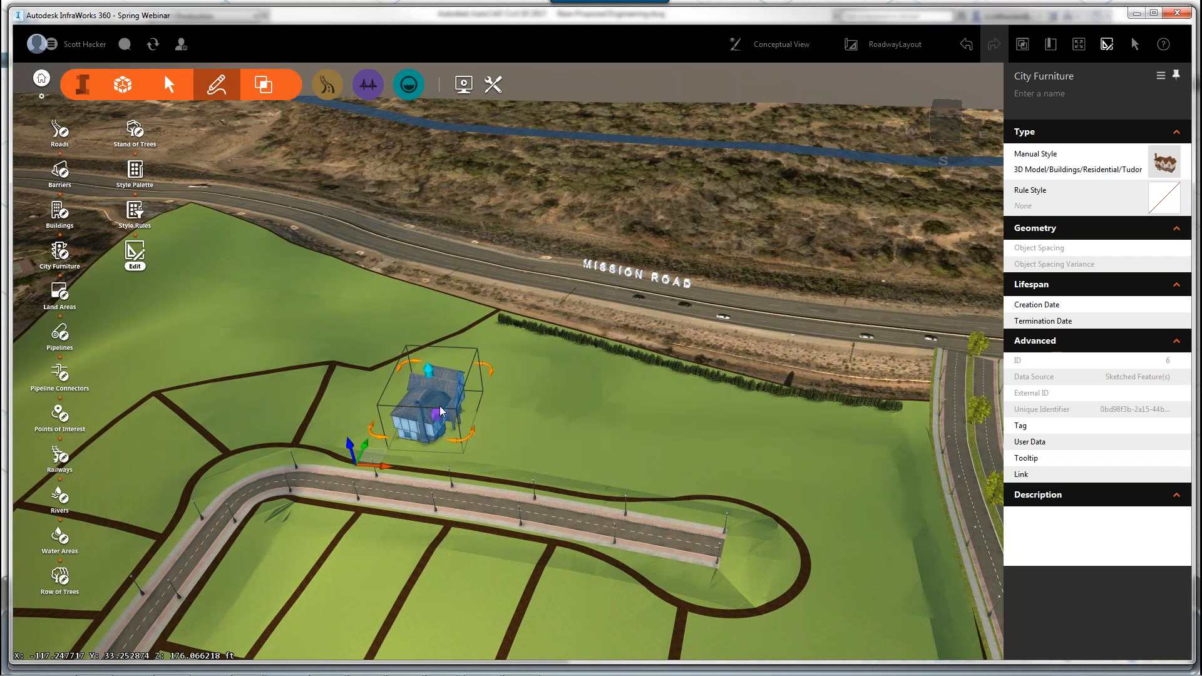
pyautogui.rightClick(444, 412)
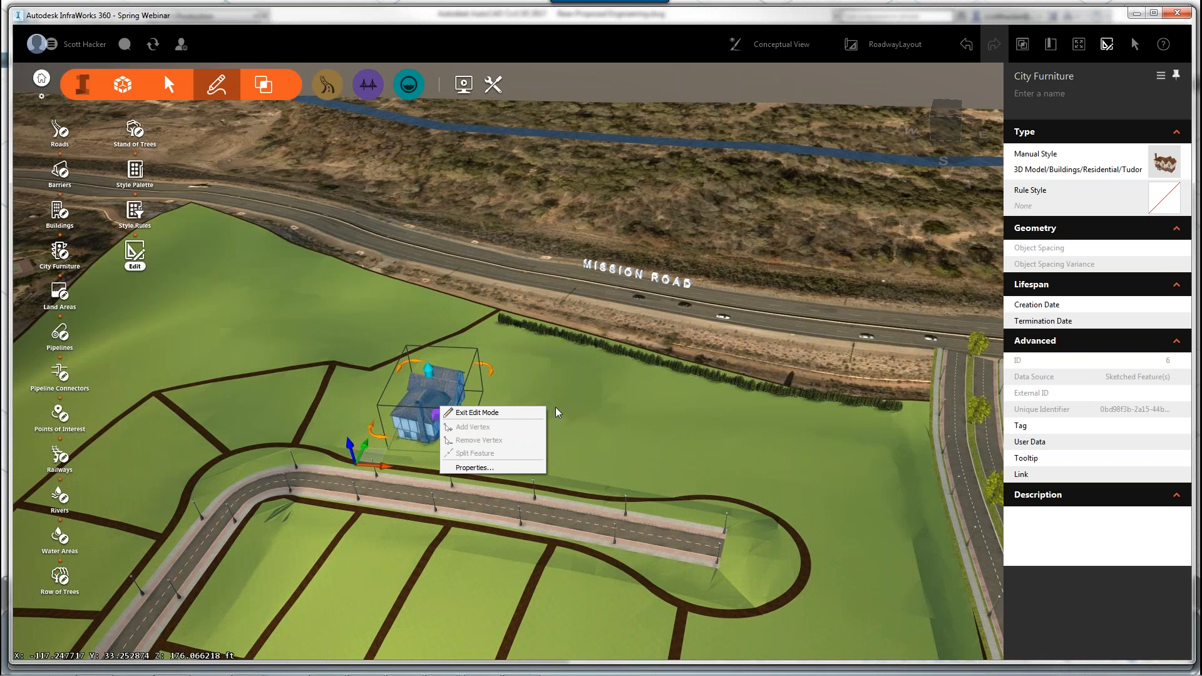
pyautogui.click(520, 384)
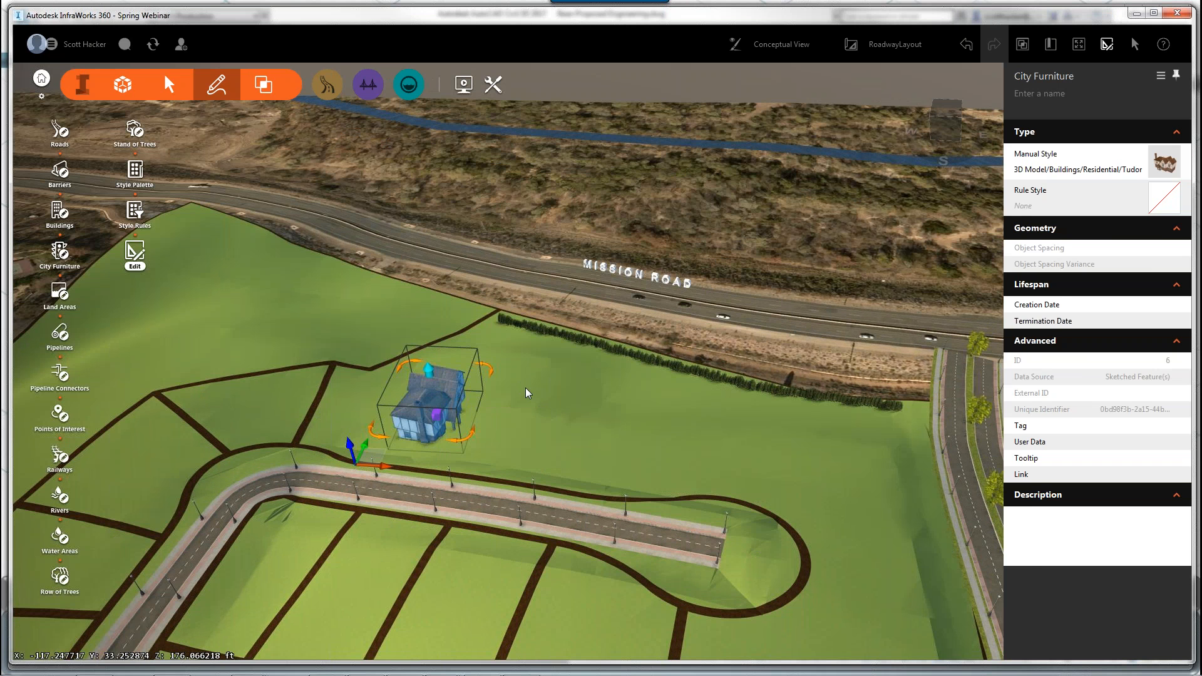
pyautogui.click(524, 388)
pyautogui.click(433, 400)
pyautogui.hotkey('ctrl', 'v')
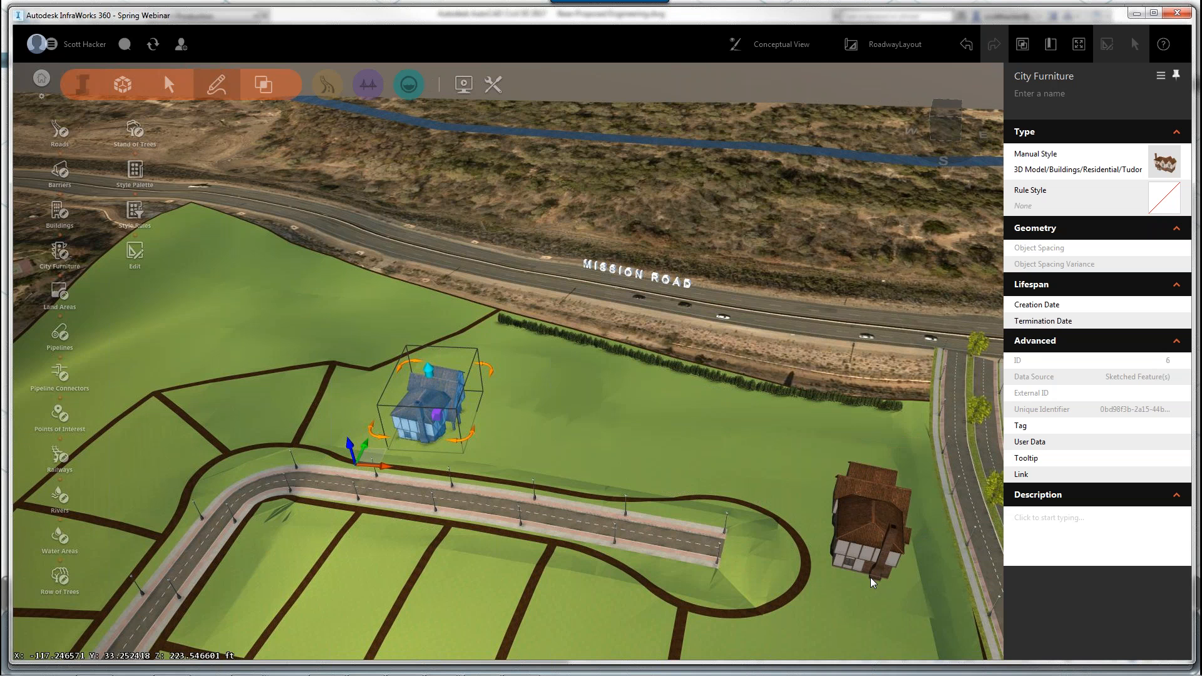
pyautogui.click(870, 577)
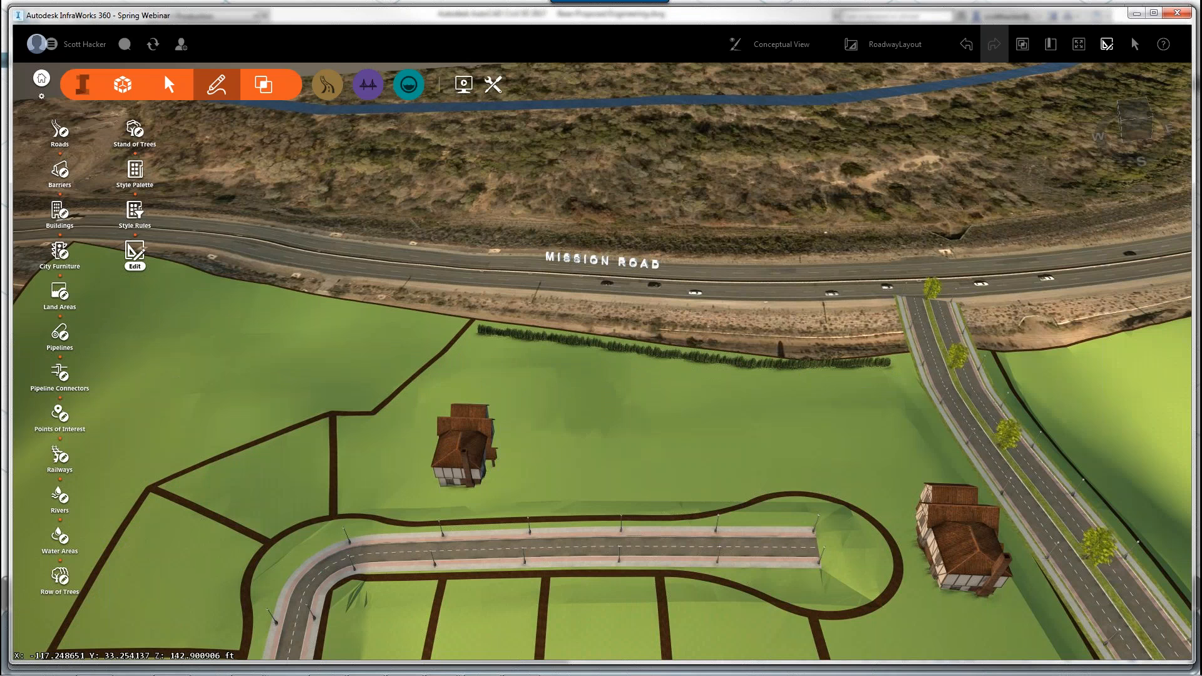
# Step: Add parking.sdf from the Feb 2017 SDFs folder as a new SDF data source
pyautogui.click(121, 90)
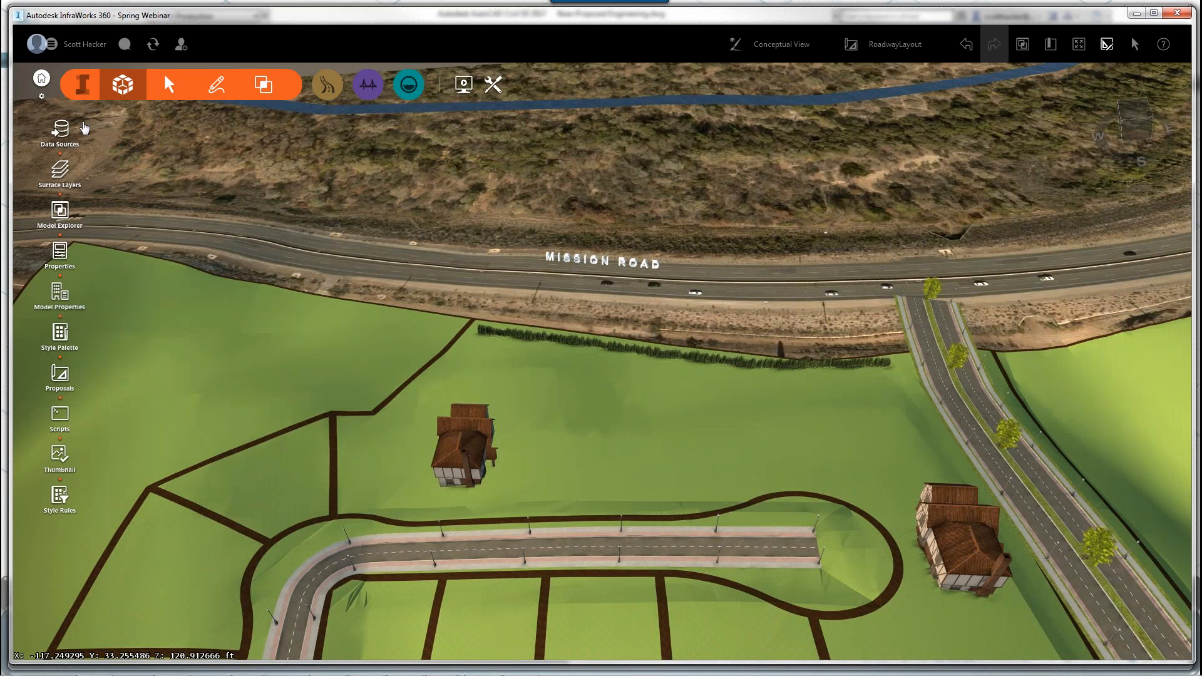
pyautogui.click(60, 130)
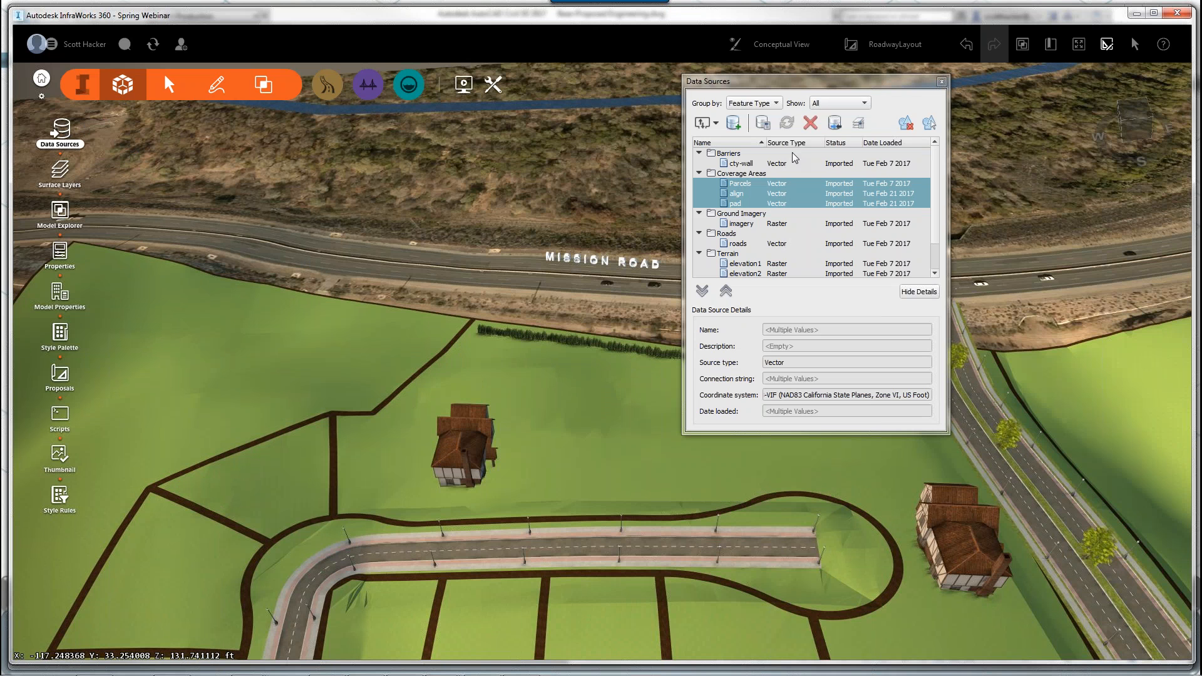
pyautogui.click(716, 123)
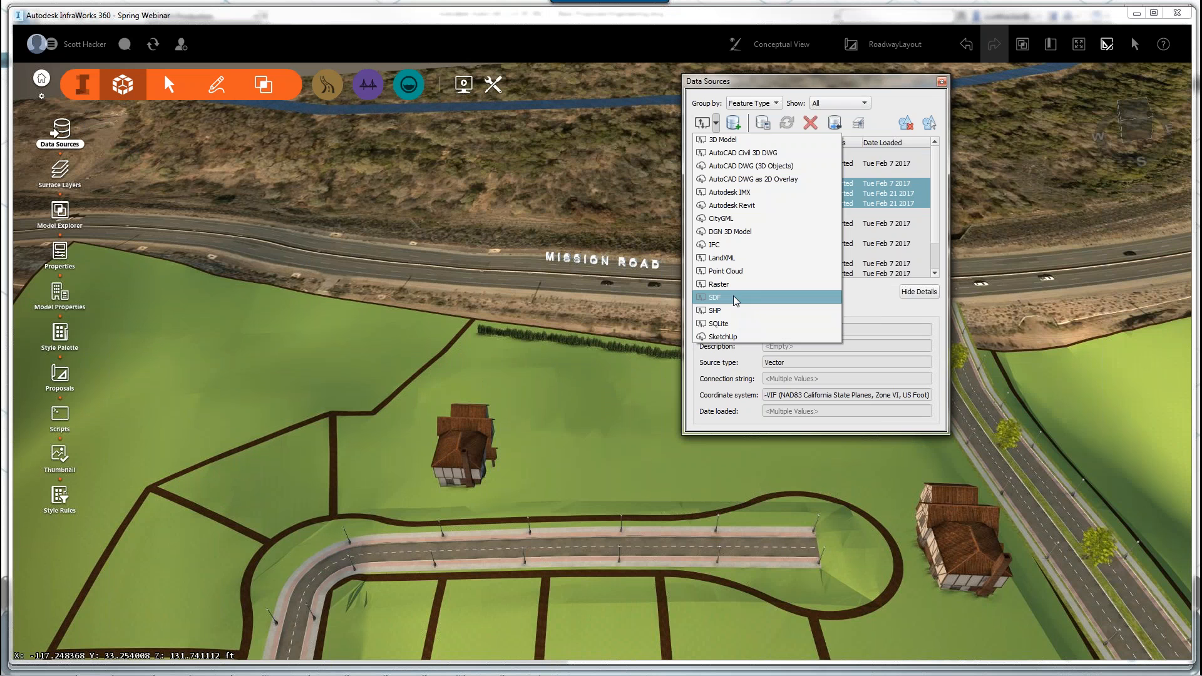
pyautogui.click(733, 297)
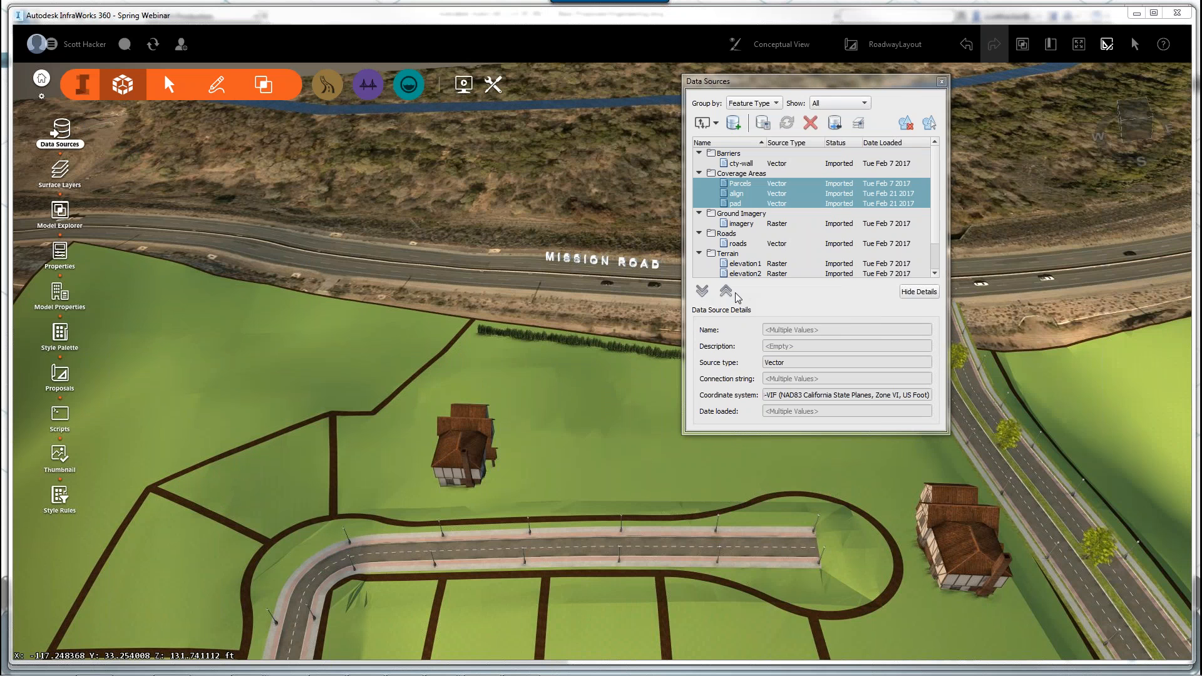
pyautogui.click(920, 269)
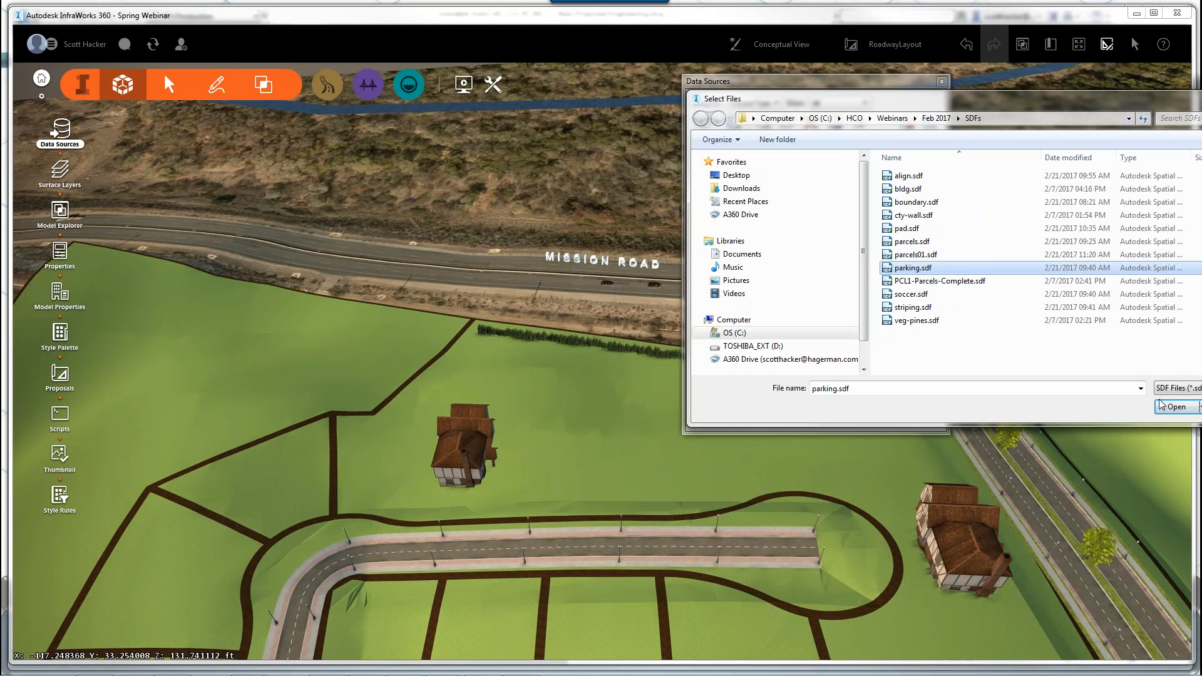
pyautogui.click(1176, 407)
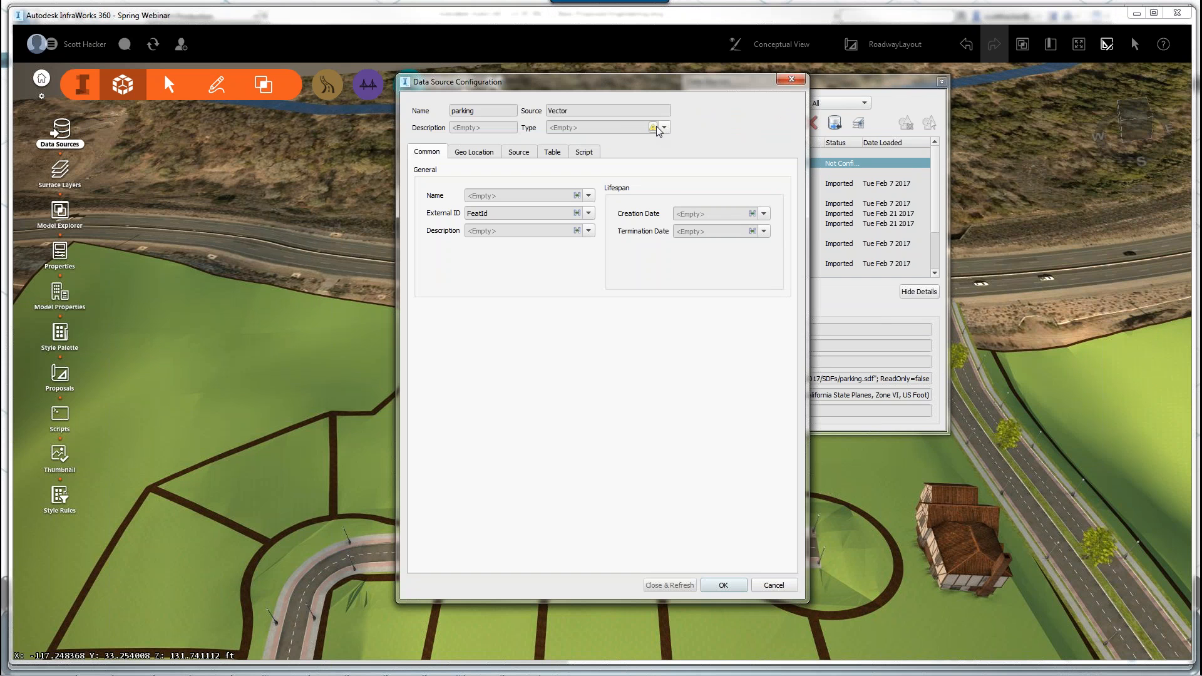
# Step: Configure the parking source as Coverage Areas with the Roadway material Surface Light Grey Asphalt 2.08w 2.82h and refresh the model
pyautogui.click(654, 127)
pyautogui.click(598, 160)
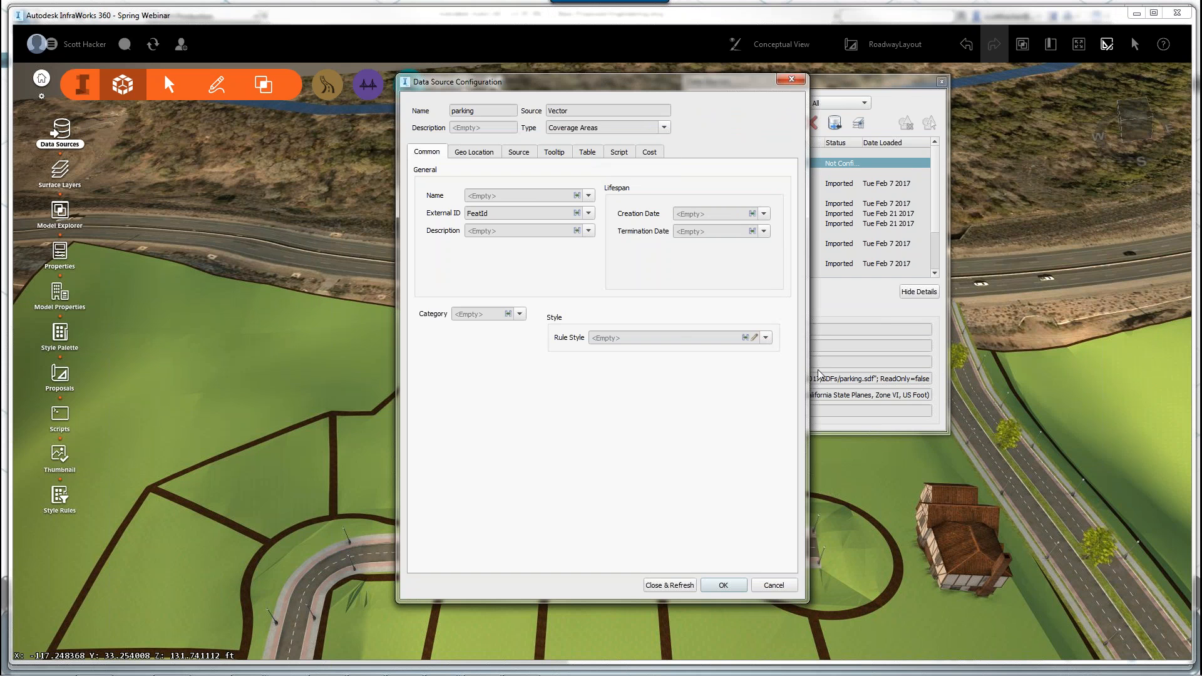
pyautogui.click(754, 337)
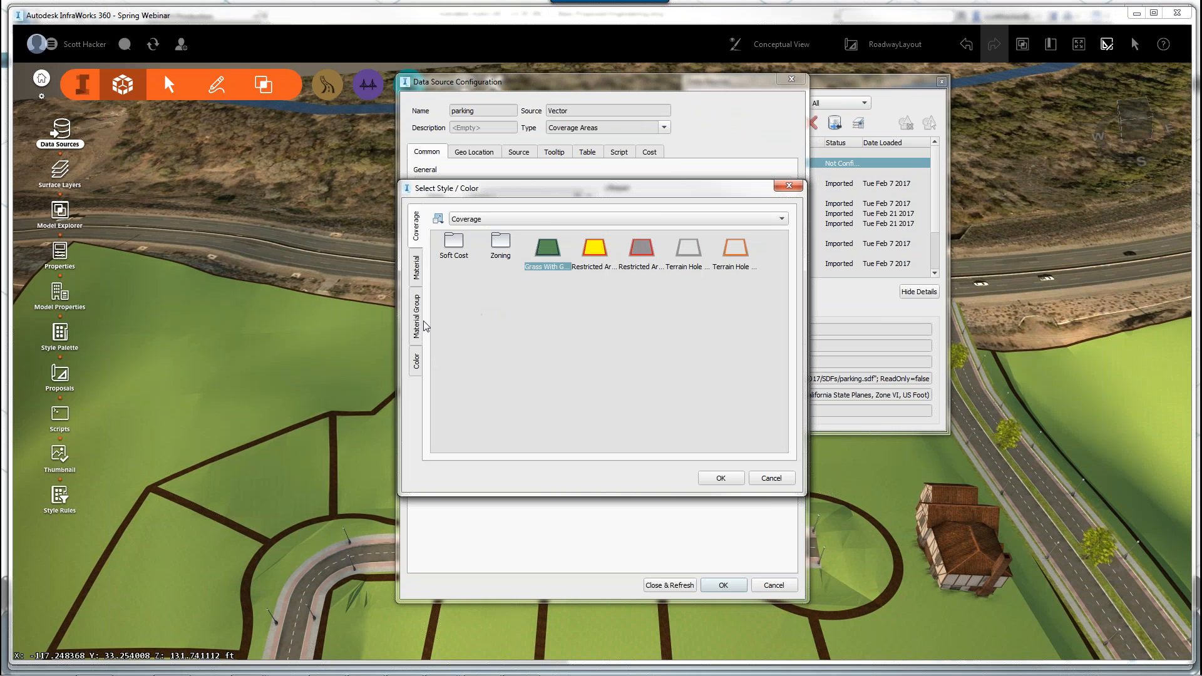
pyautogui.click(416, 268)
pyautogui.click(641, 291)
pyautogui.doubleClick(639, 291)
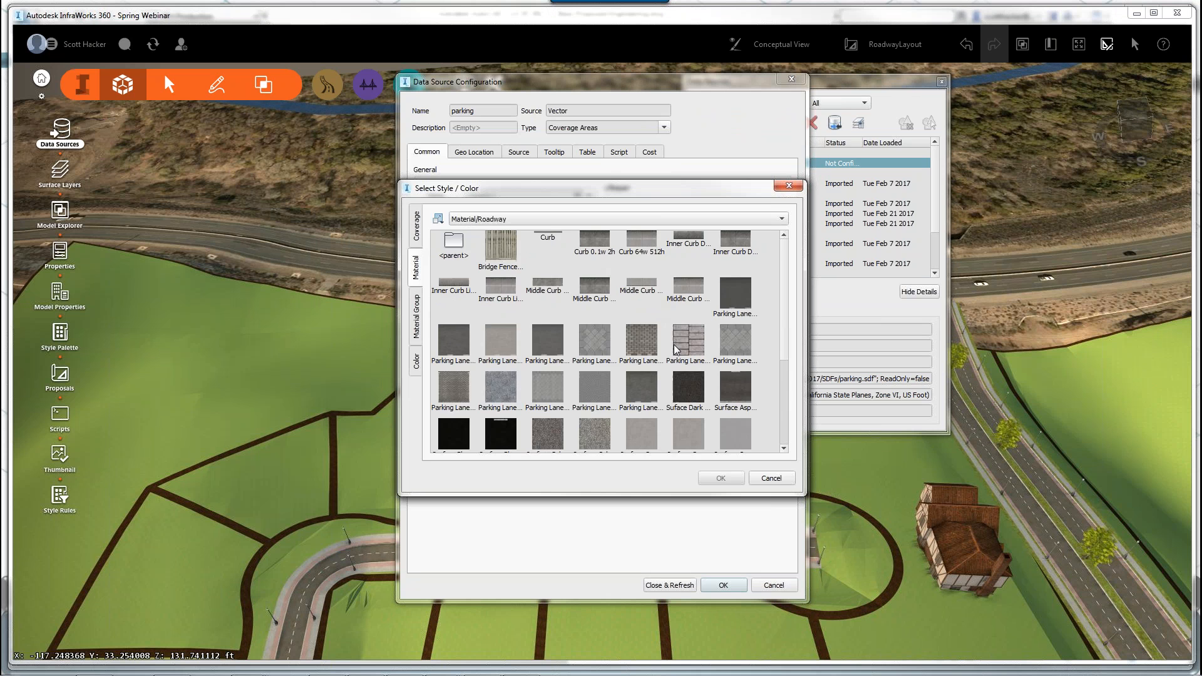
pyautogui.scroll(-3, 515, 386)
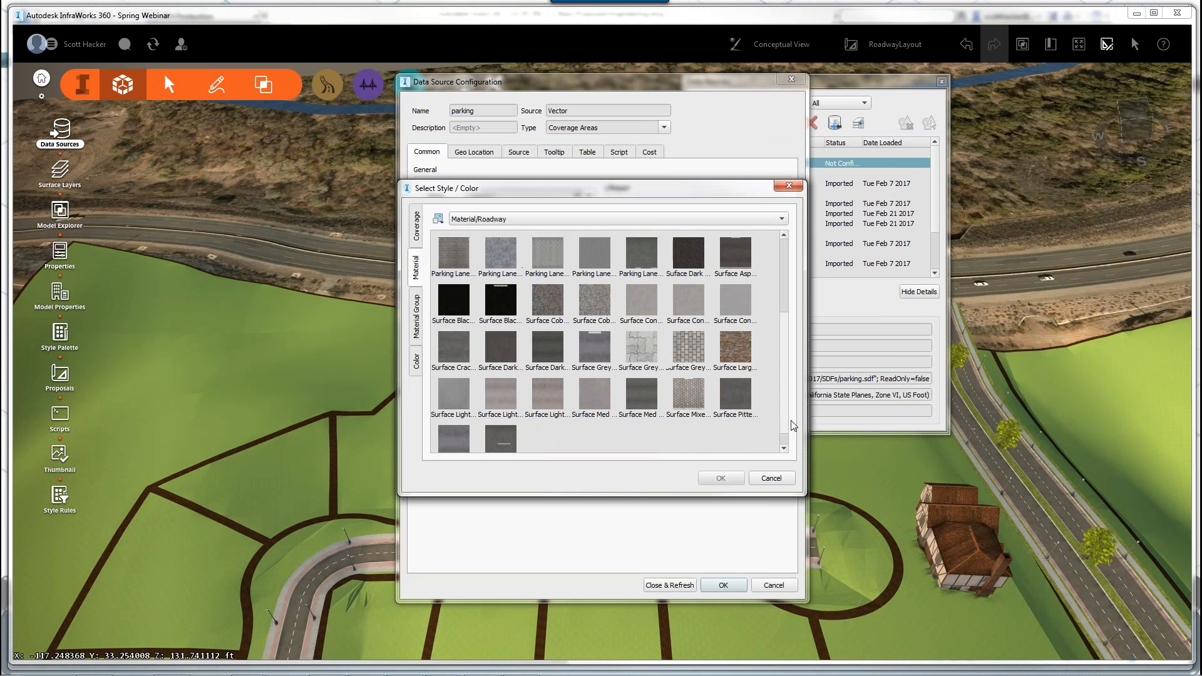
pyautogui.click(453, 385)
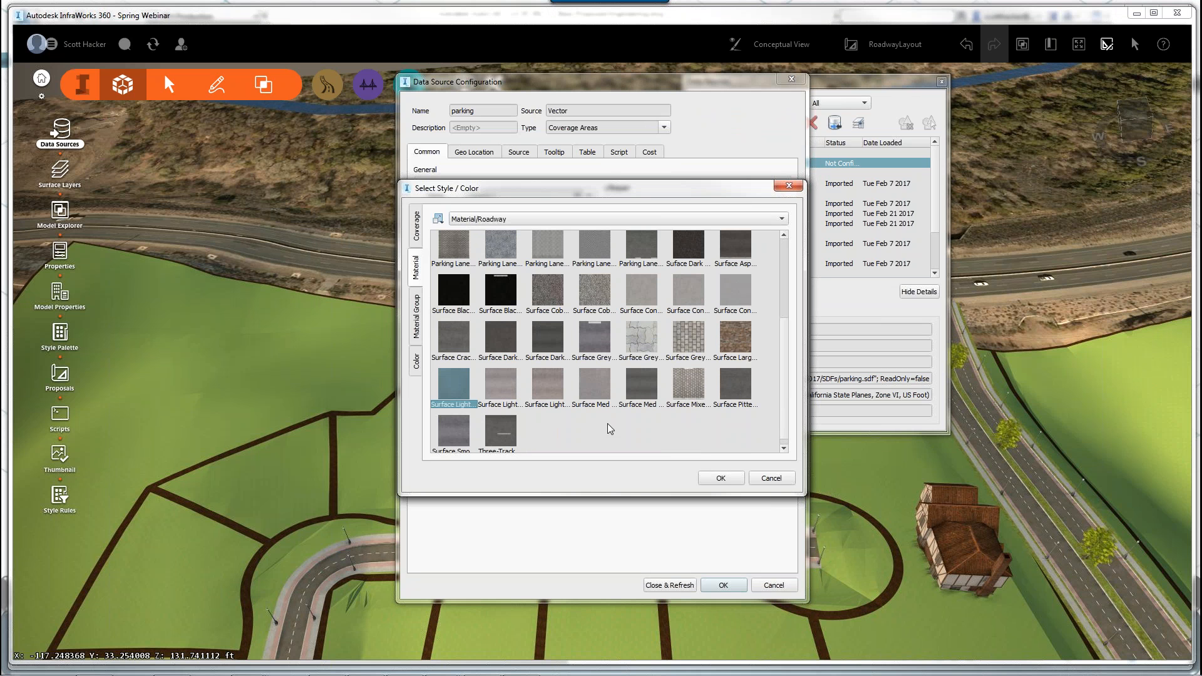
pyautogui.click(721, 478)
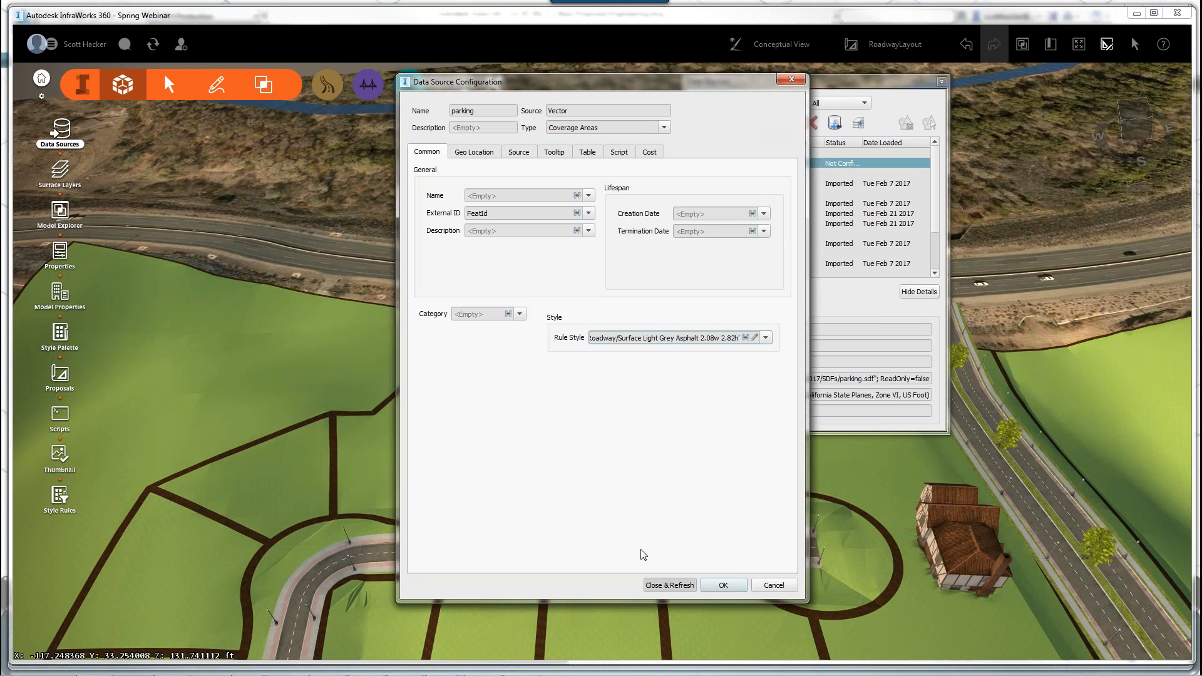
pyautogui.click(669, 585)
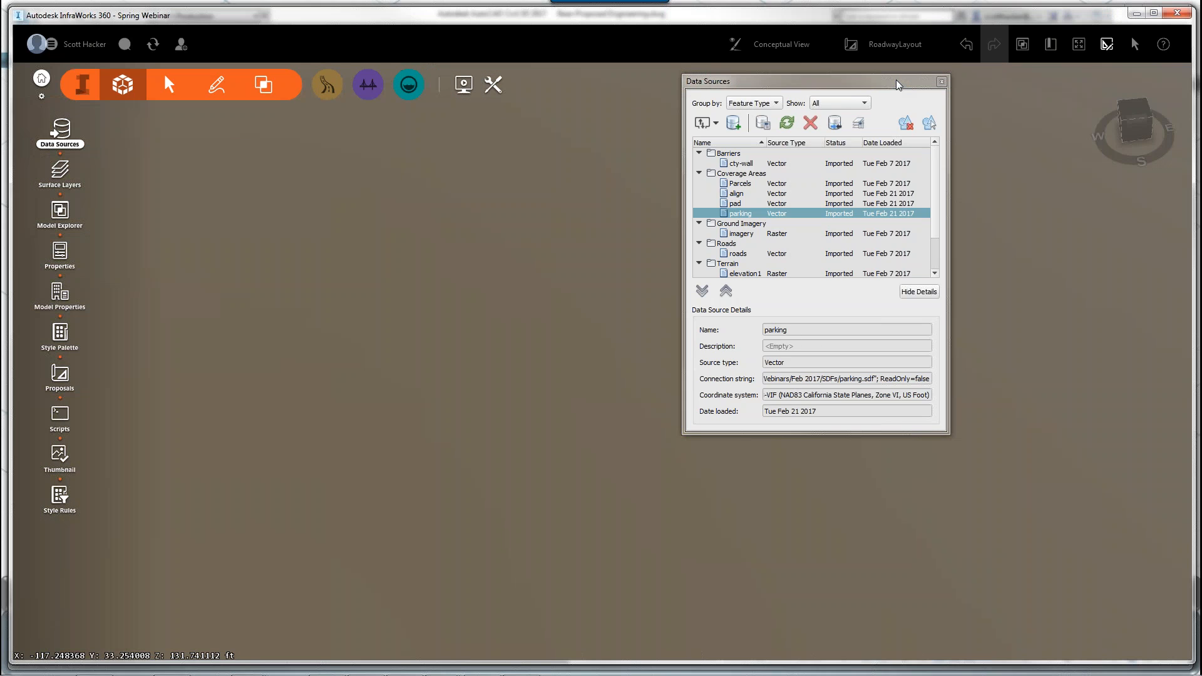
# Step: Hide the sketched coverage areas, parcels, alignment linework and red pad areas so only the parking coverage remains on the ground imagery
pyautogui.moveTo(895, 80); pyautogui.dragTo(1014, 84)
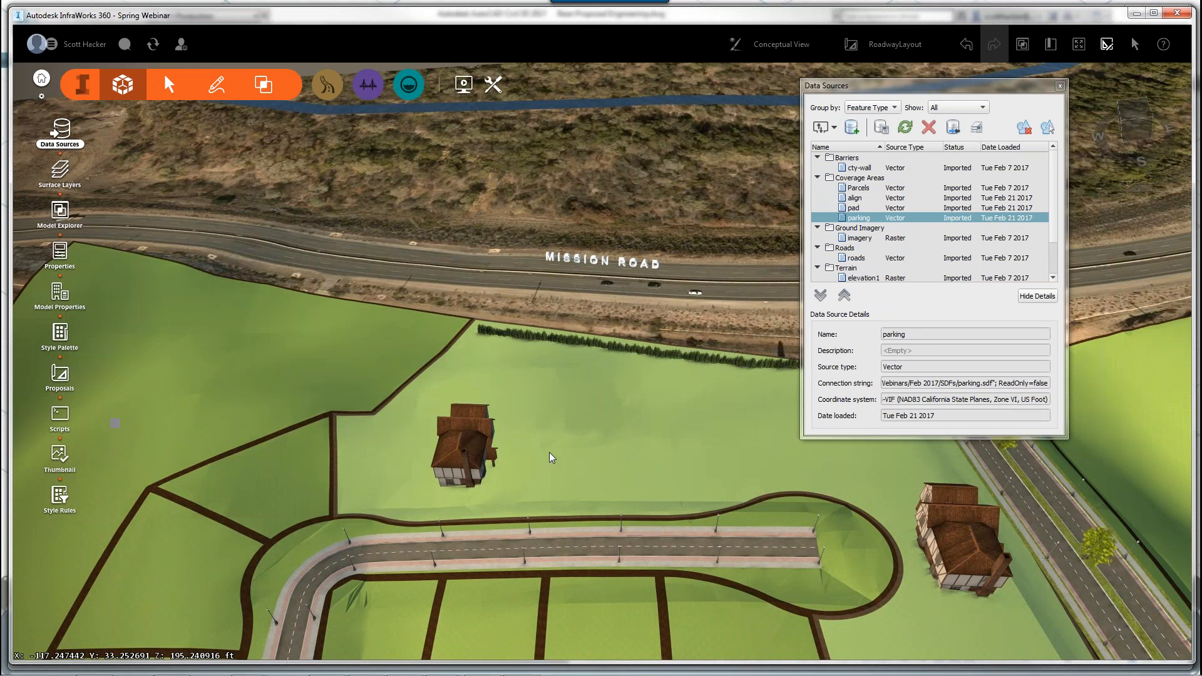
pyautogui.moveTo(550, 452); pyautogui.dragTo(521, 442, button='middle')
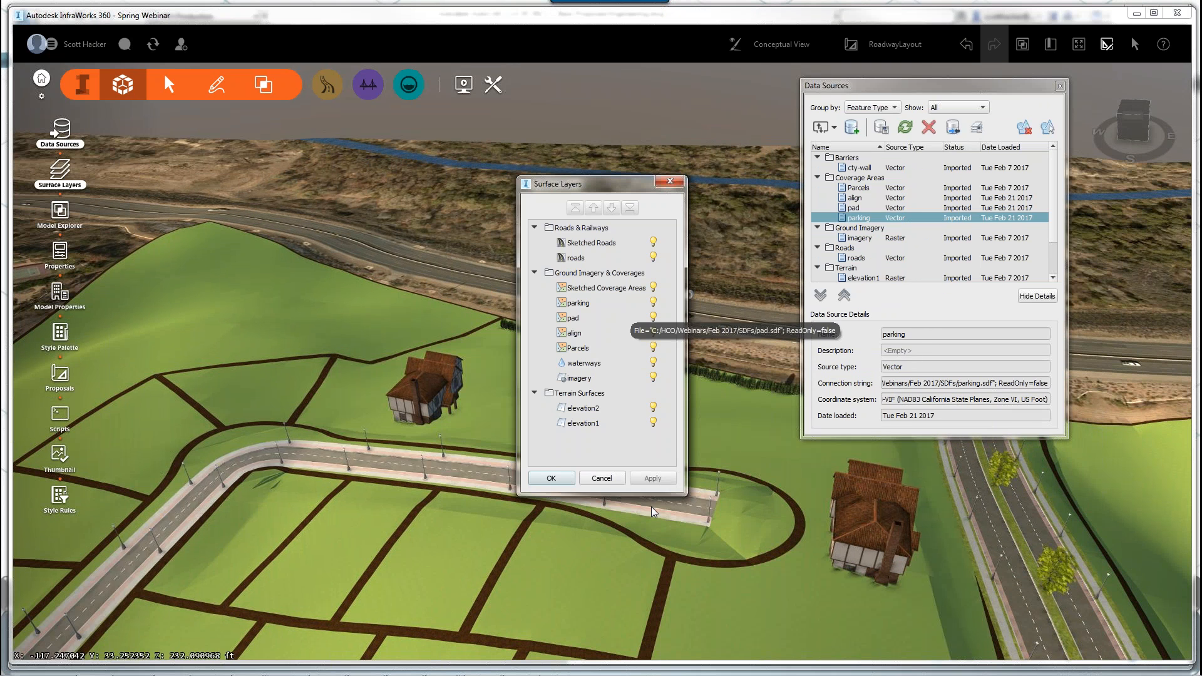
pyautogui.click(652, 288)
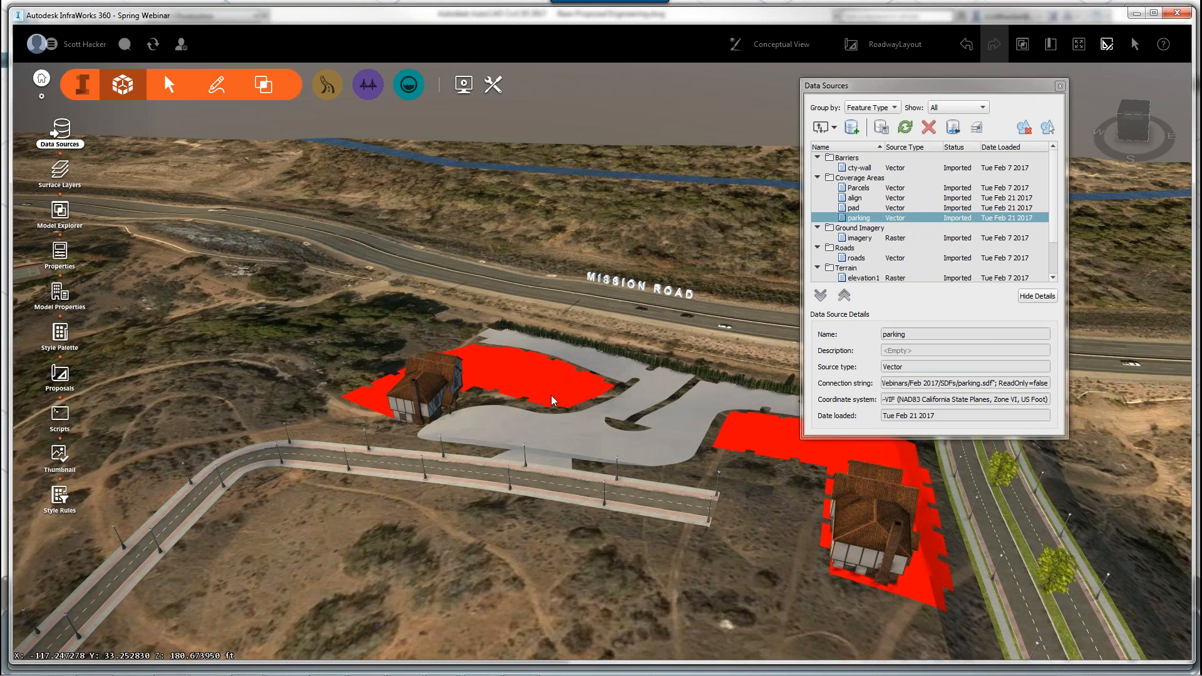
pyautogui.click(649, 434)
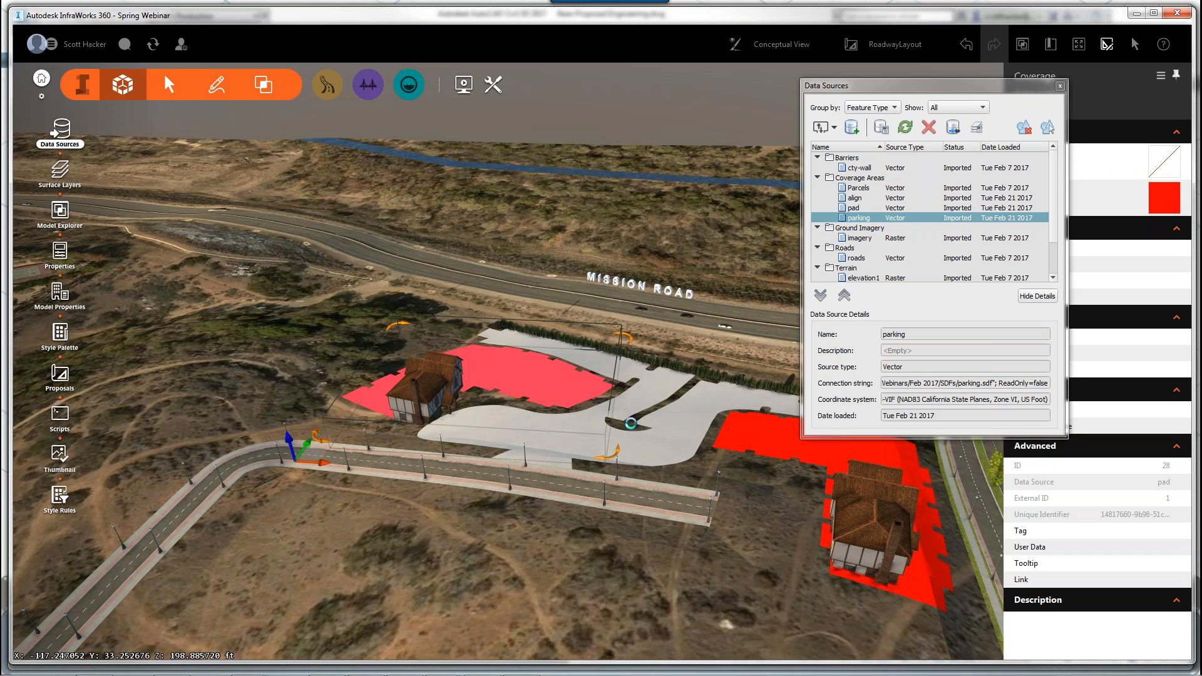
pyautogui.click(772, 445)
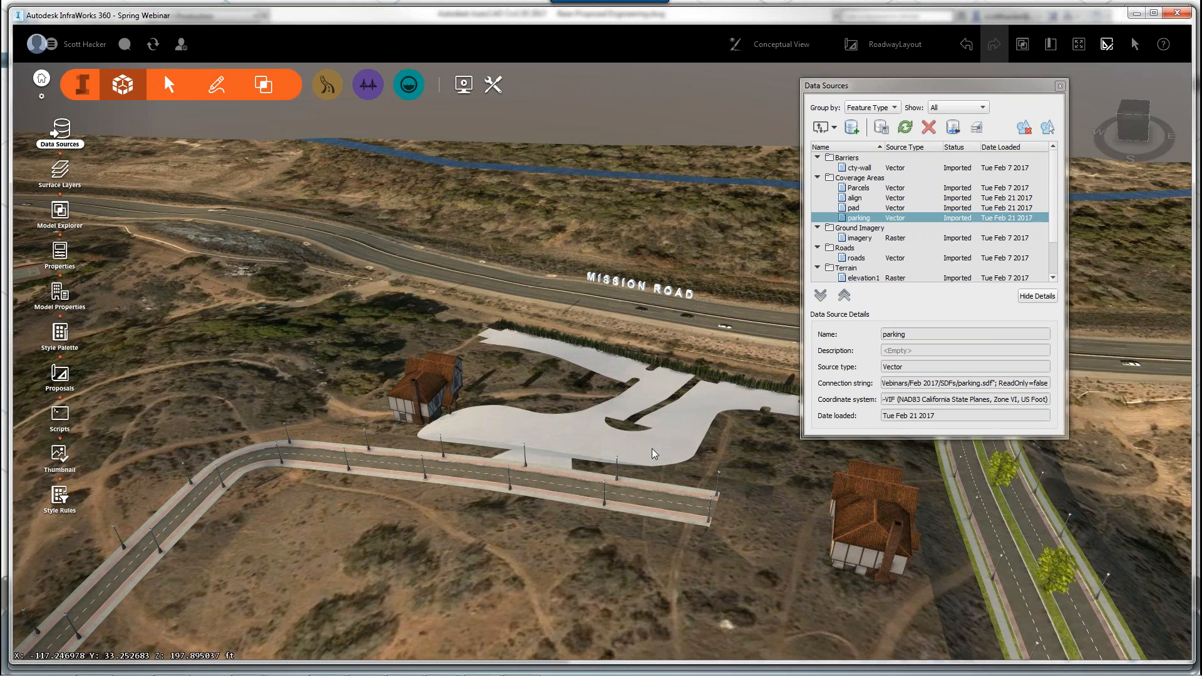
# Step: Add striping.sdf from the same SDFs folder as another SDF data source
pyautogui.scroll(1, 652, 448)
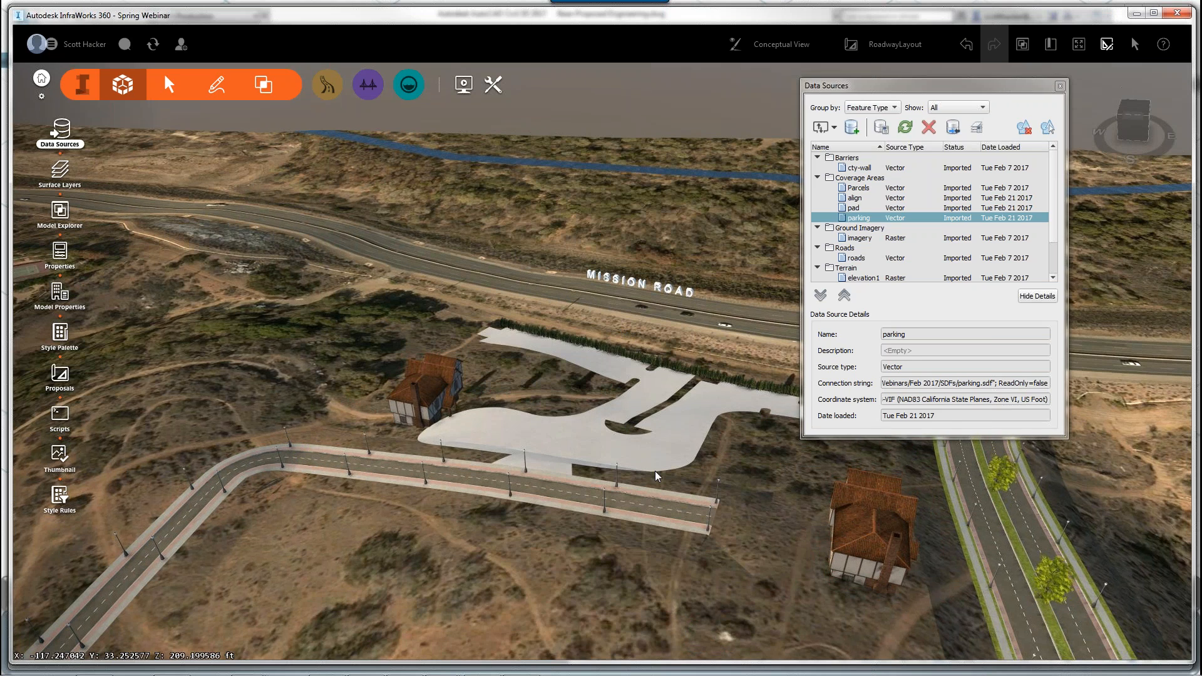
pyautogui.scroll(3, 655, 470)
pyautogui.scroll(2, 712, 440)
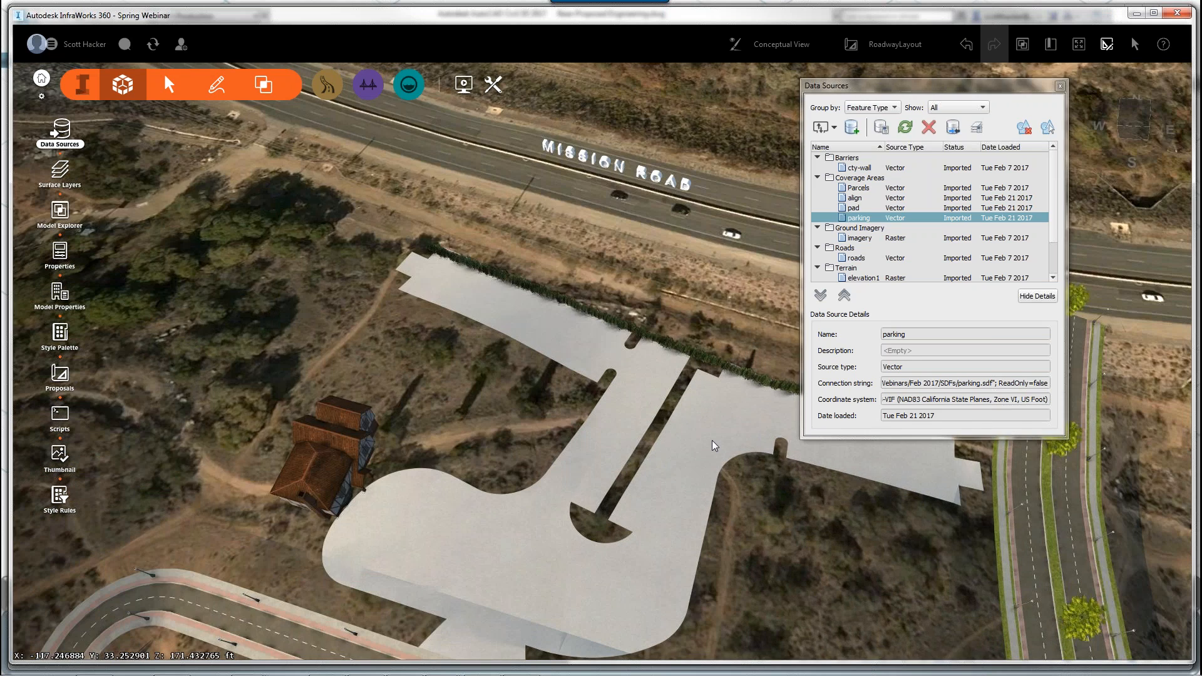
pyautogui.scroll(1, 669, 442)
pyautogui.moveTo(669, 441); pyautogui.dragTo(712, 281)
pyautogui.scroll(-2, 709, 285)
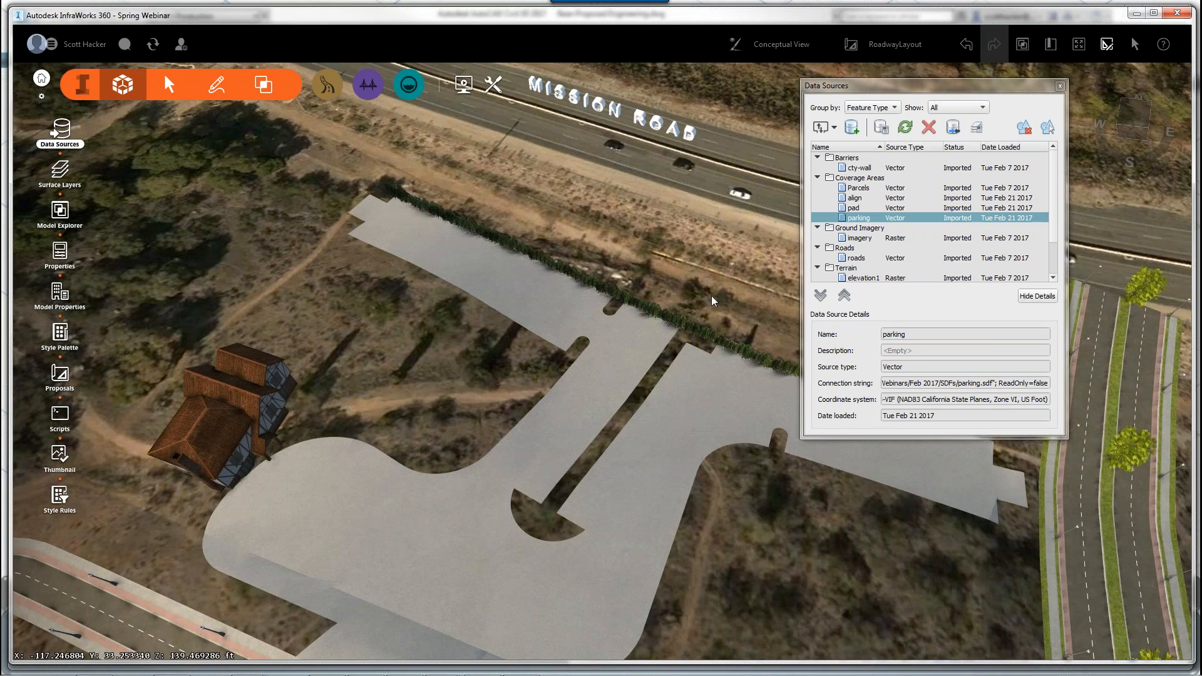
pyautogui.scroll(-2, 711, 295)
pyautogui.click(835, 128)
pyautogui.click(820, 303)
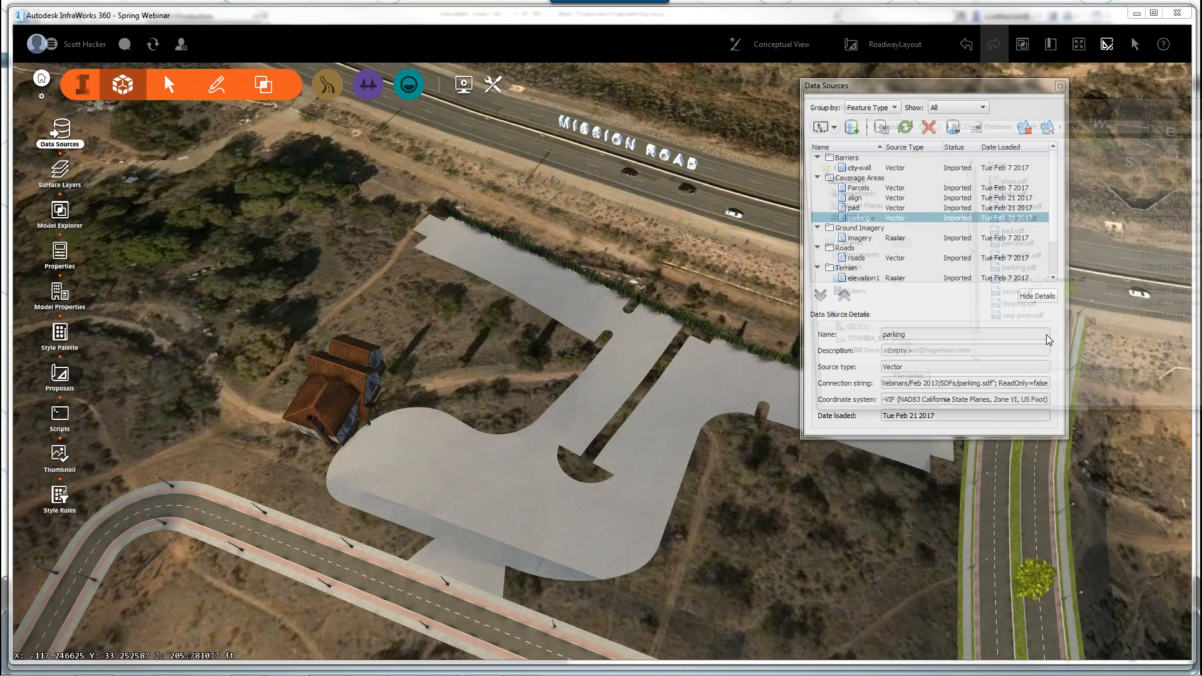
pyautogui.click(1009, 311)
pyautogui.moveTo(893, 316); pyautogui.dragTo(667, 313)
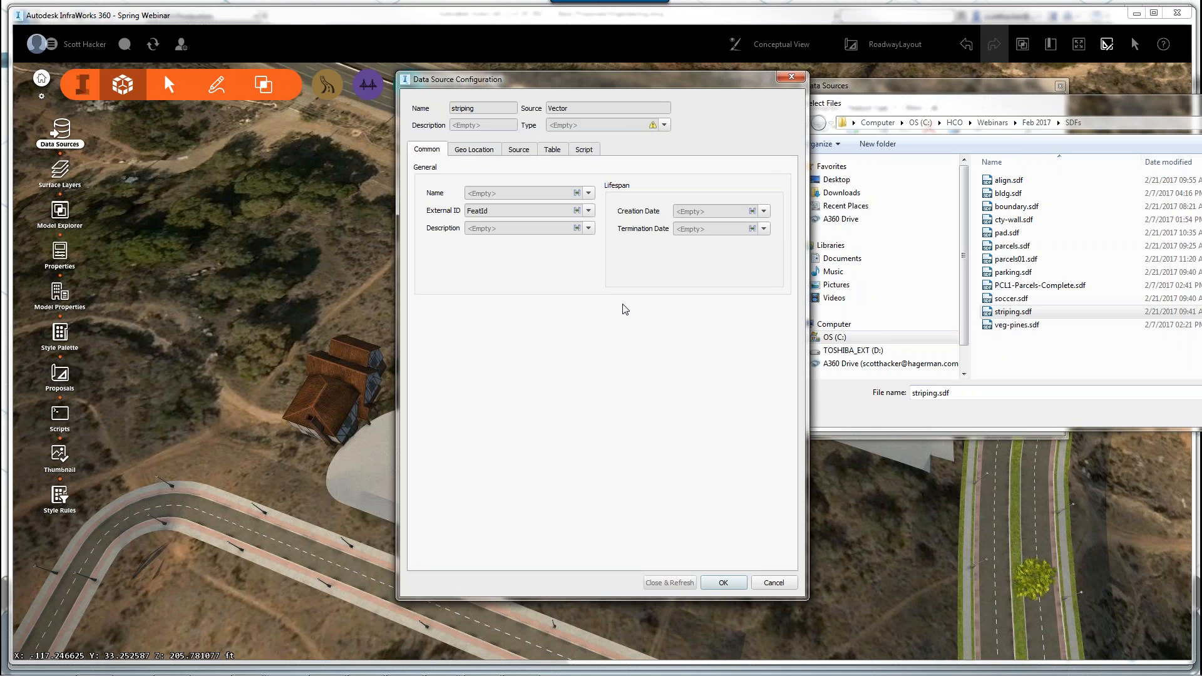
# Step: Set the striping source's type to Coverage Areas and its rule style to solid white (#ffffff)
pyautogui.click(664, 126)
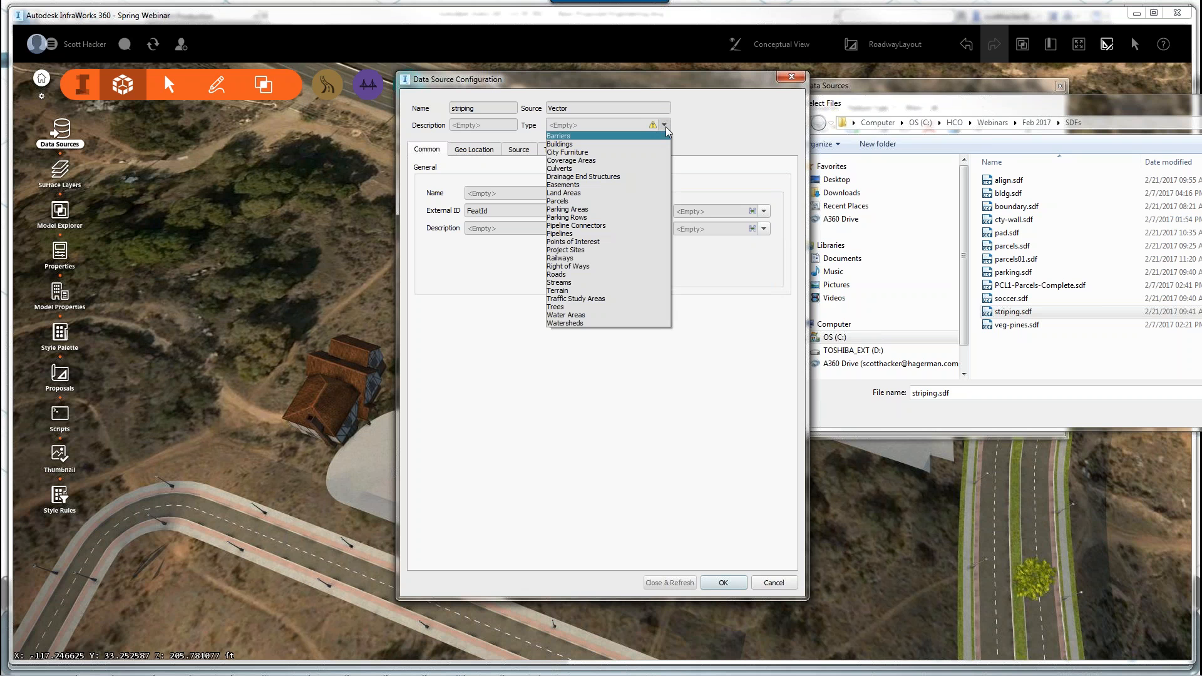
pyautogui.click(587, 161)
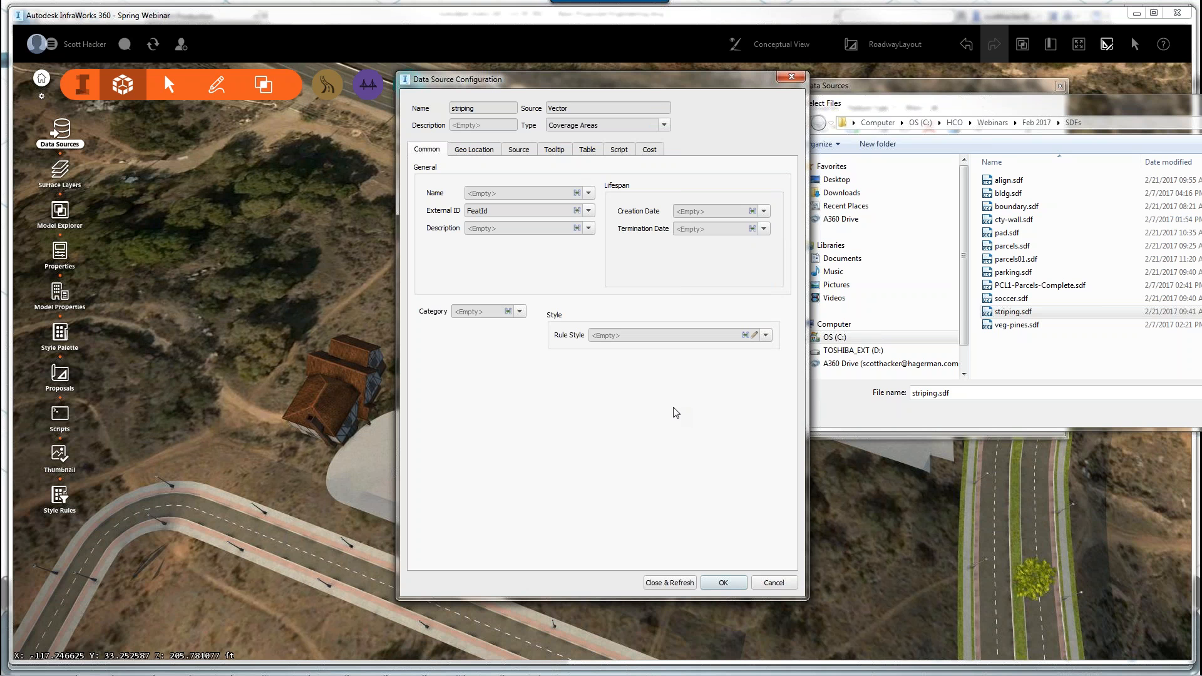
pyautogui.click(754, 335)
pyautogui.click(415, 358)
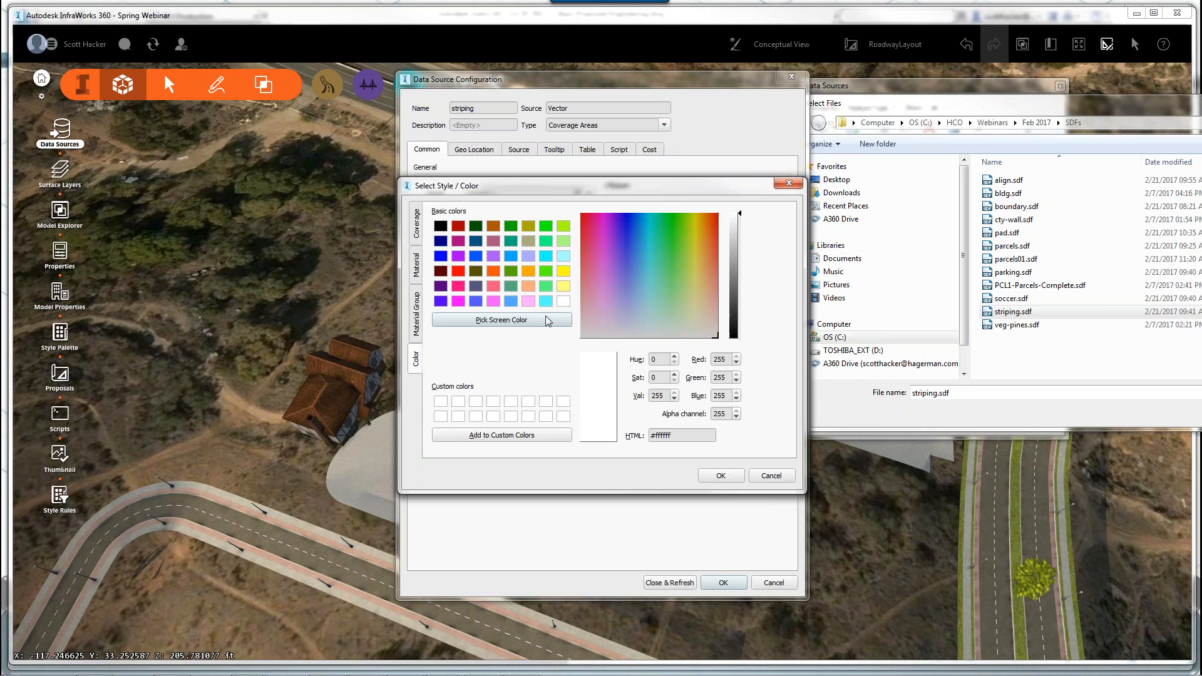
pyautogui.click(563, 303)
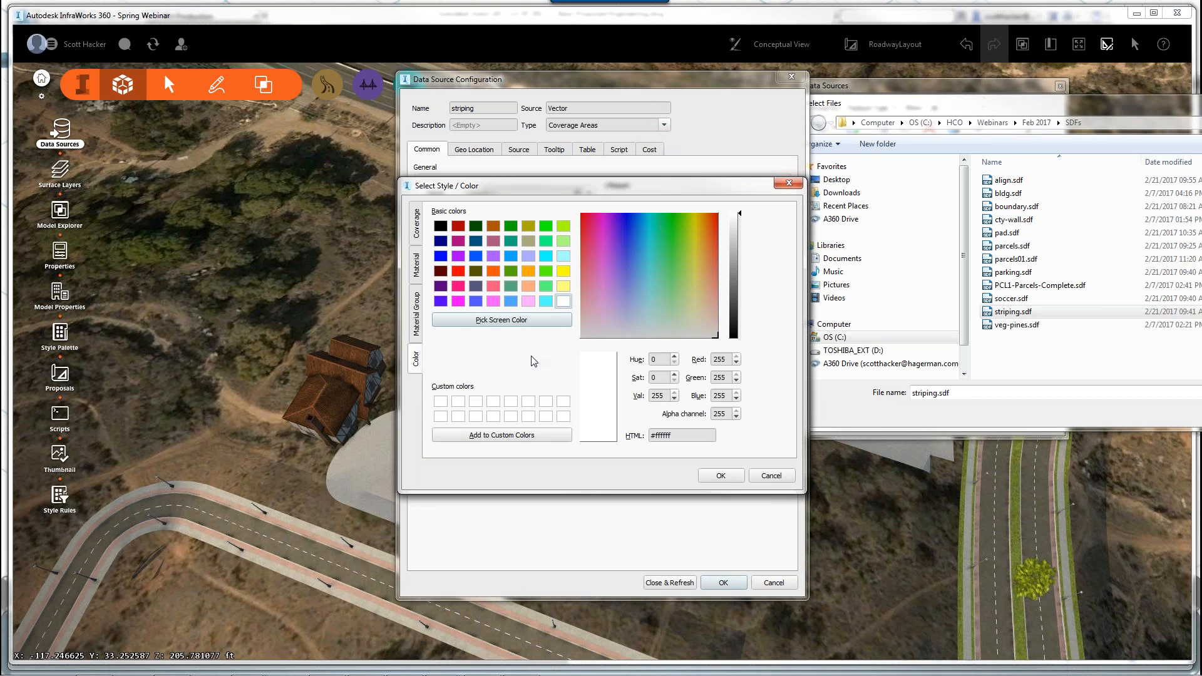
pyautogui.click(720, 476)
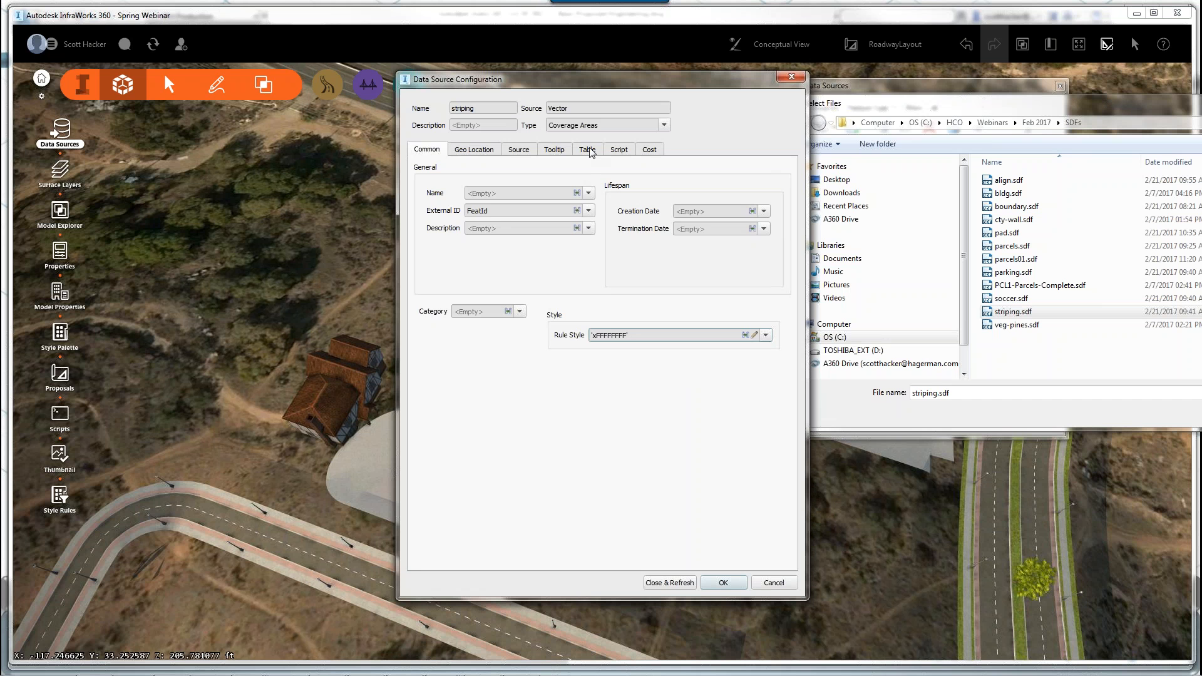
# Step: Give the striping coverage a buffer of .167 ft, refresh the model and dismiss the leftover file selection dialog
pyautogui.click(589, 151)
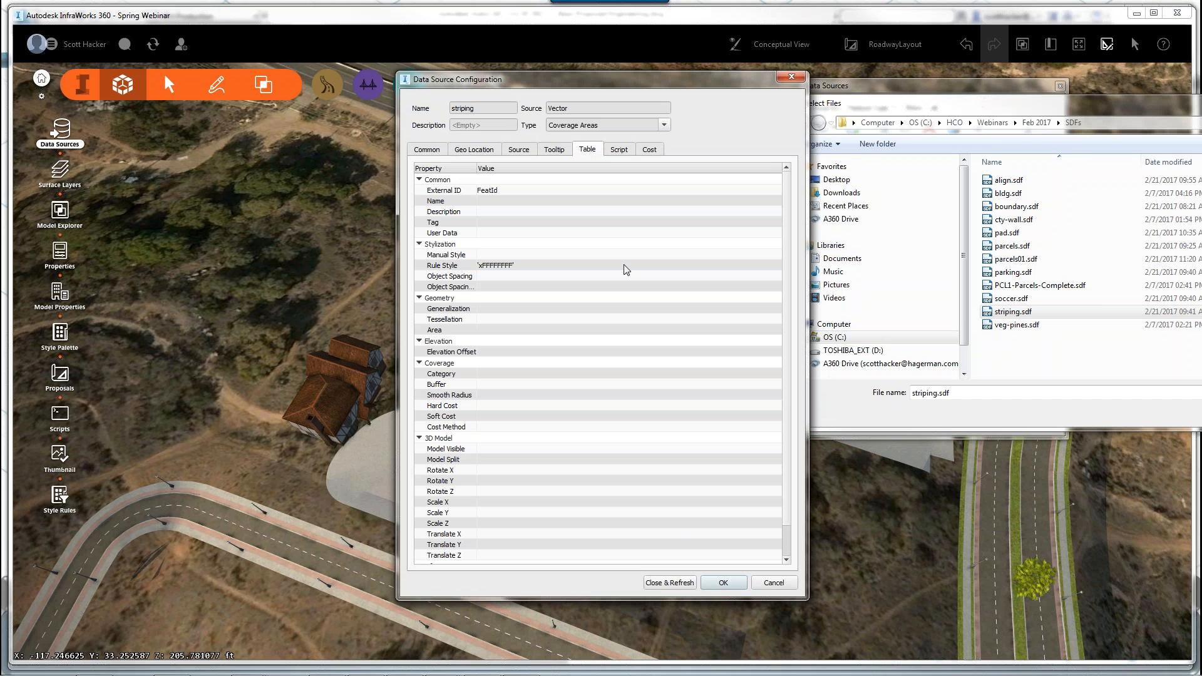
pyautogui.click(492, 384)
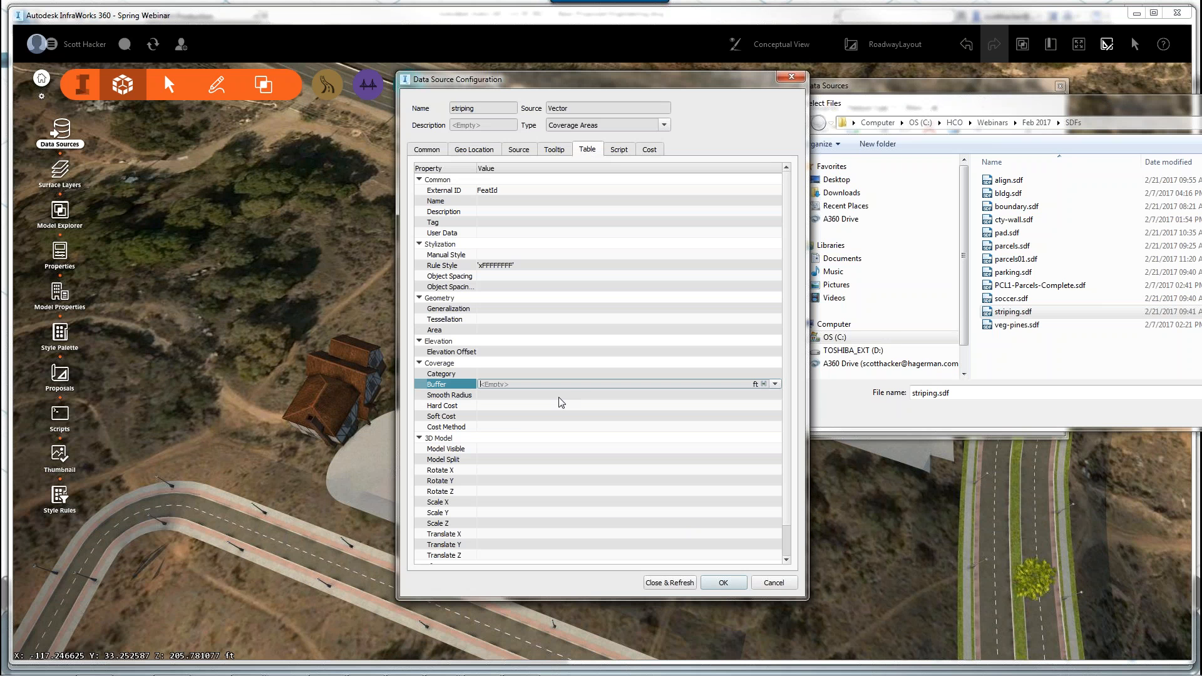
pyautogui.write('.167')
pyautogui.click(668, 583)
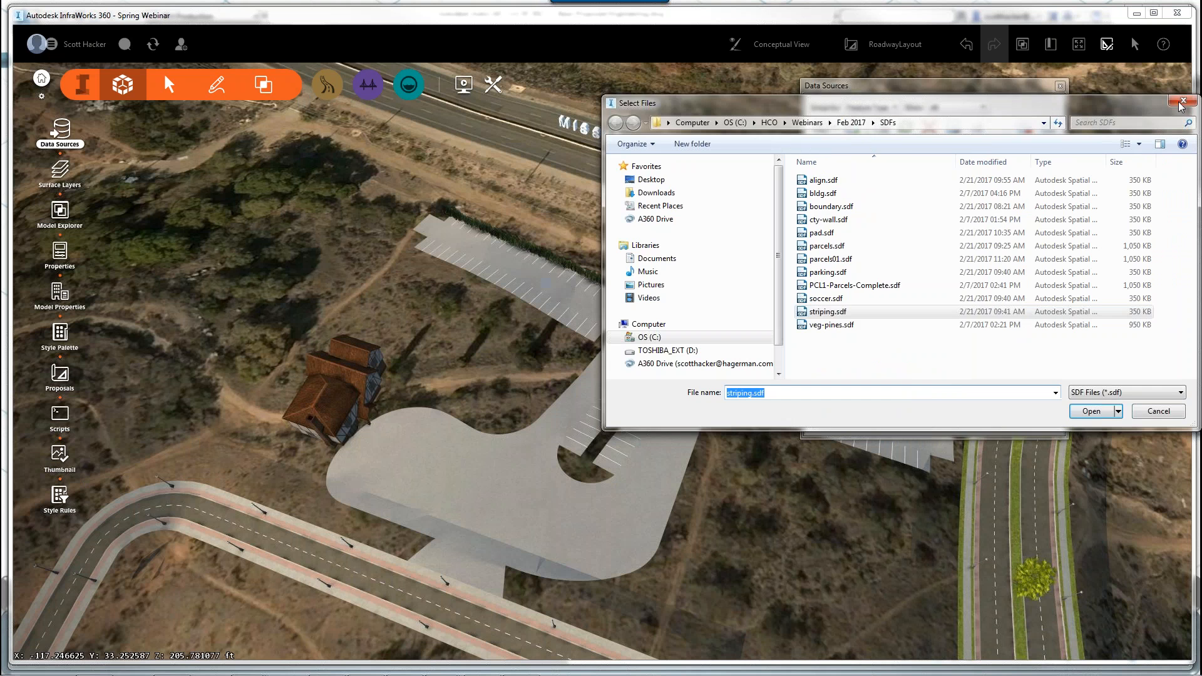
pyautogui.click(1157, 411)
pyautogui.moveTo(998, 95); pyautogui.dragTo(1008, 96)
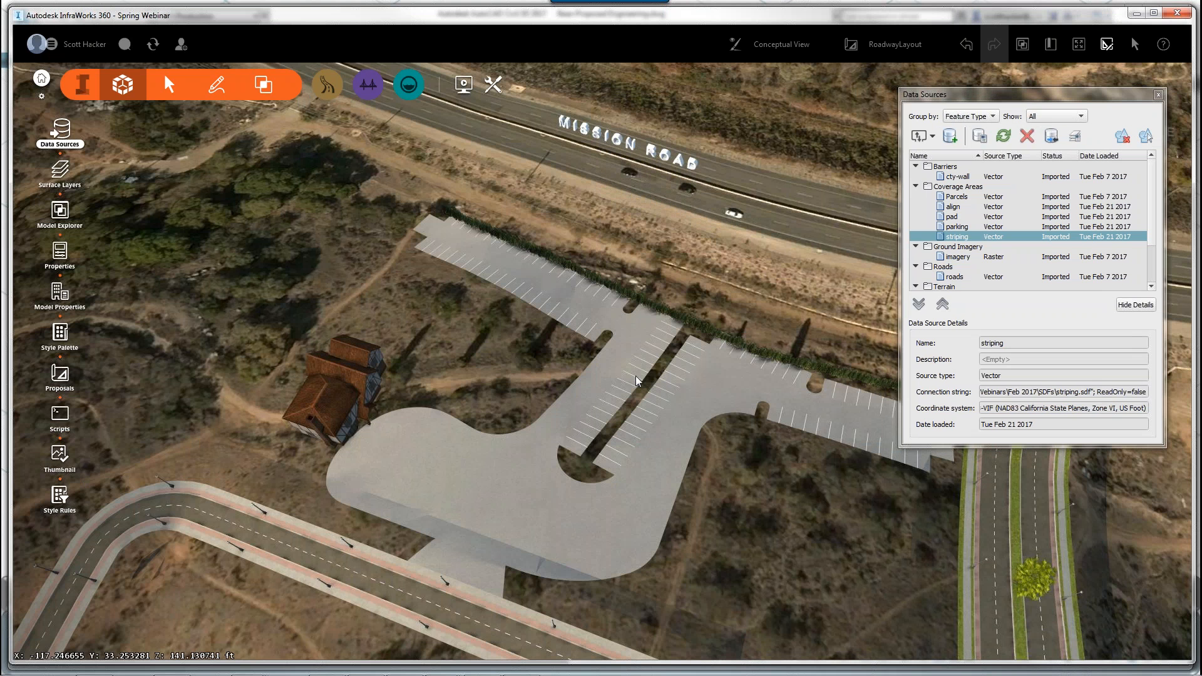
# Step: Draw a stand of trees in the Deciduous-V01 Green style, outlining the open ground between the Tudor house and the parking rows
pyautogui.moveTo(635, 376); pyautogui.dragTo(460, 296)
pyautogui.scroll(2, 625, 302)
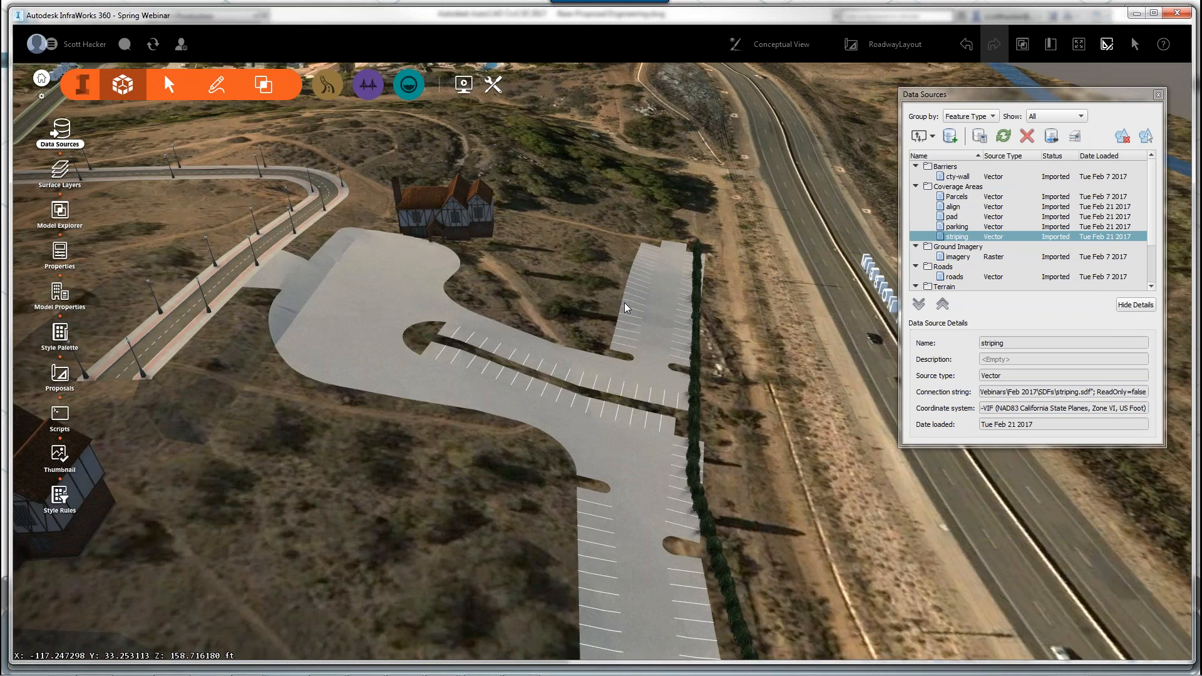
pyautogui.scroll(3, 624, 302)
pyautogui.moveTo(592, 378); pyautogui.dragTo(479, 375)
pyautogui.click(216, 88)
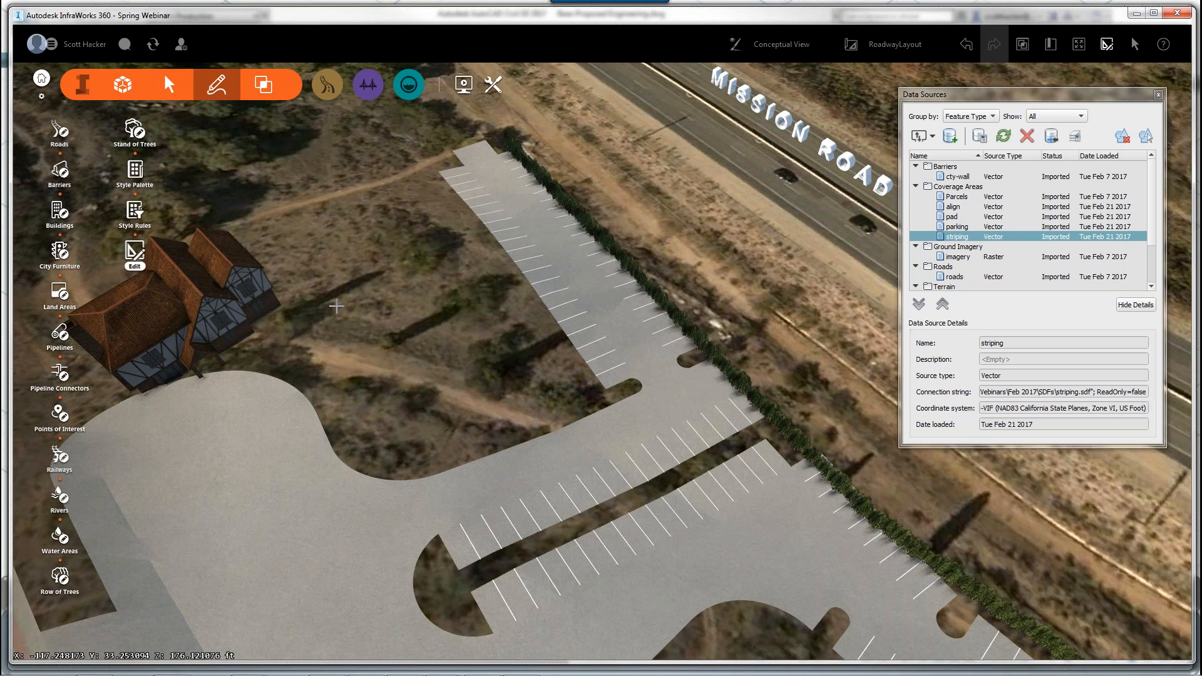
pyautogui.click(134, 129)
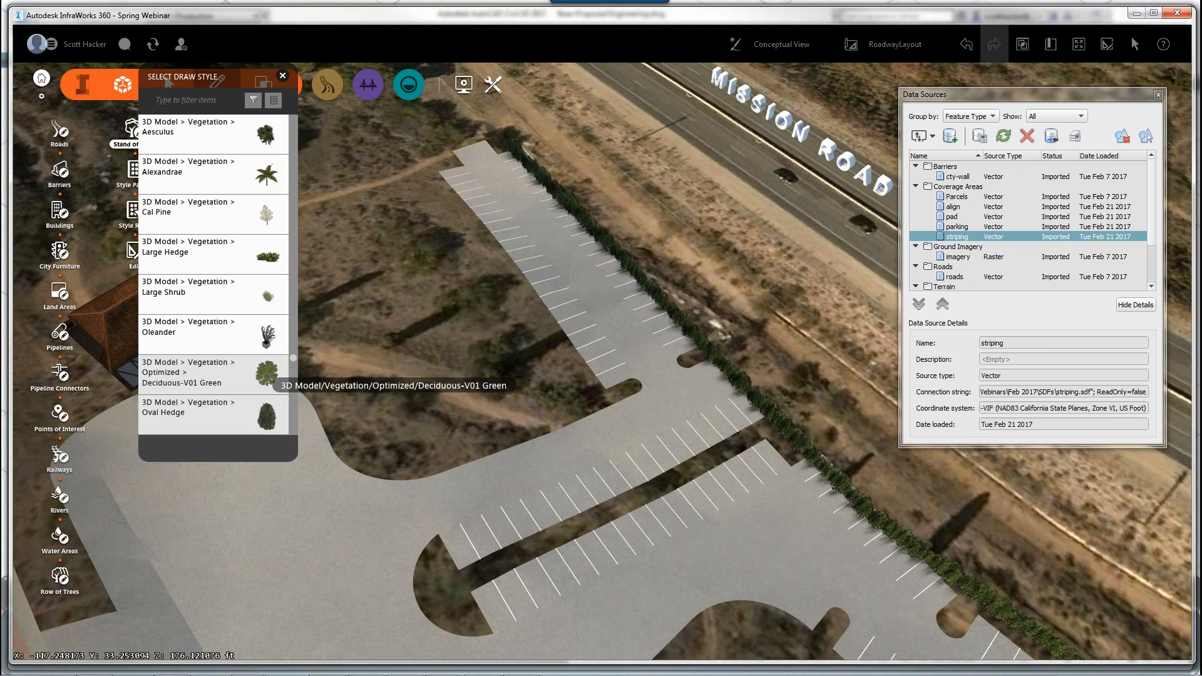
pyautogui.click(466, 226)
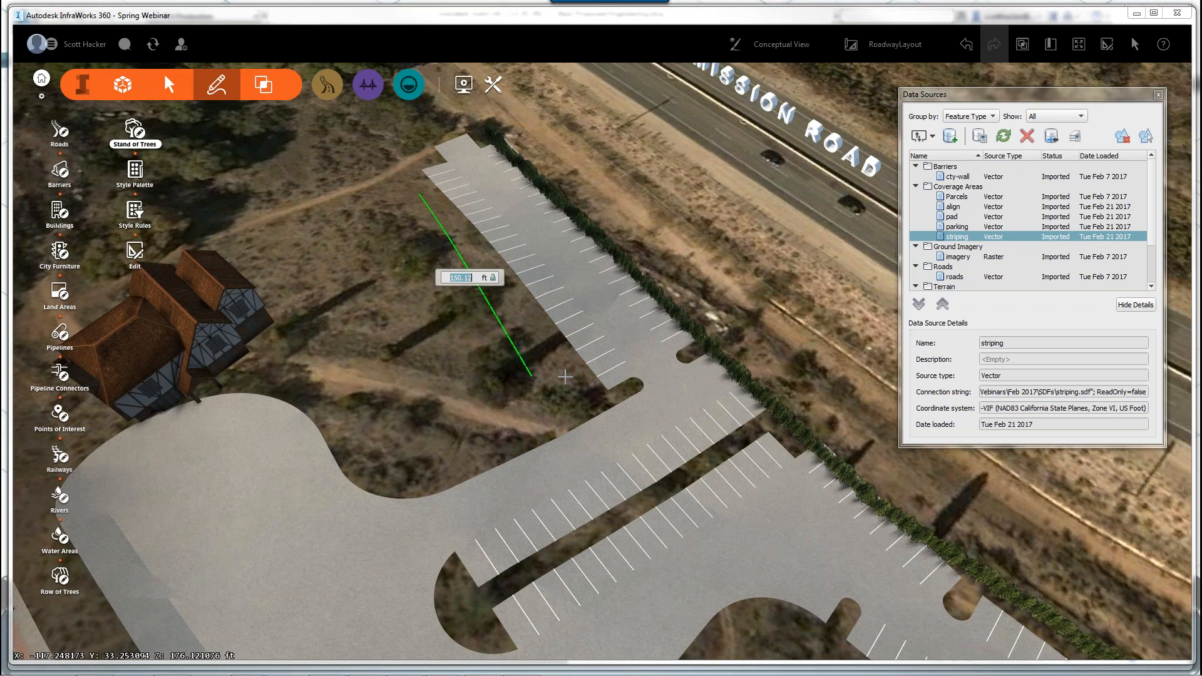
pyautogui.click(566, 375)
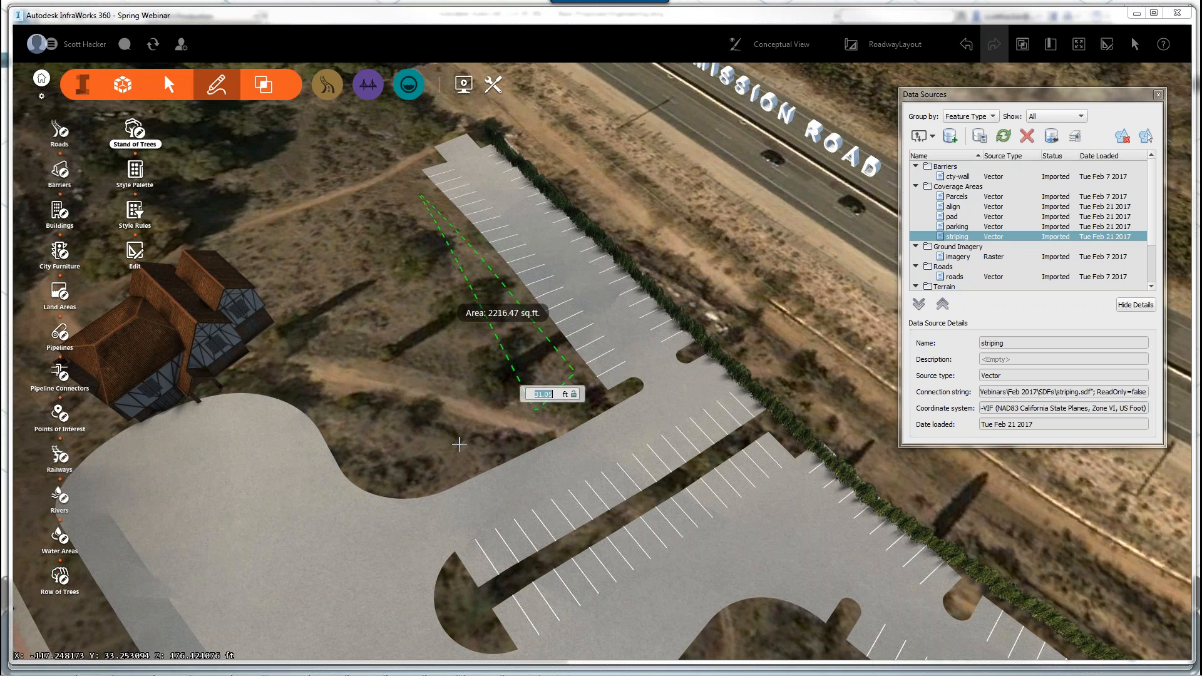
pyautogui.moveTo(459, 444); pyautogui.dragTo(319, 329)
pyautogui.click(404, 402)
pyautogui.click(325, 318)
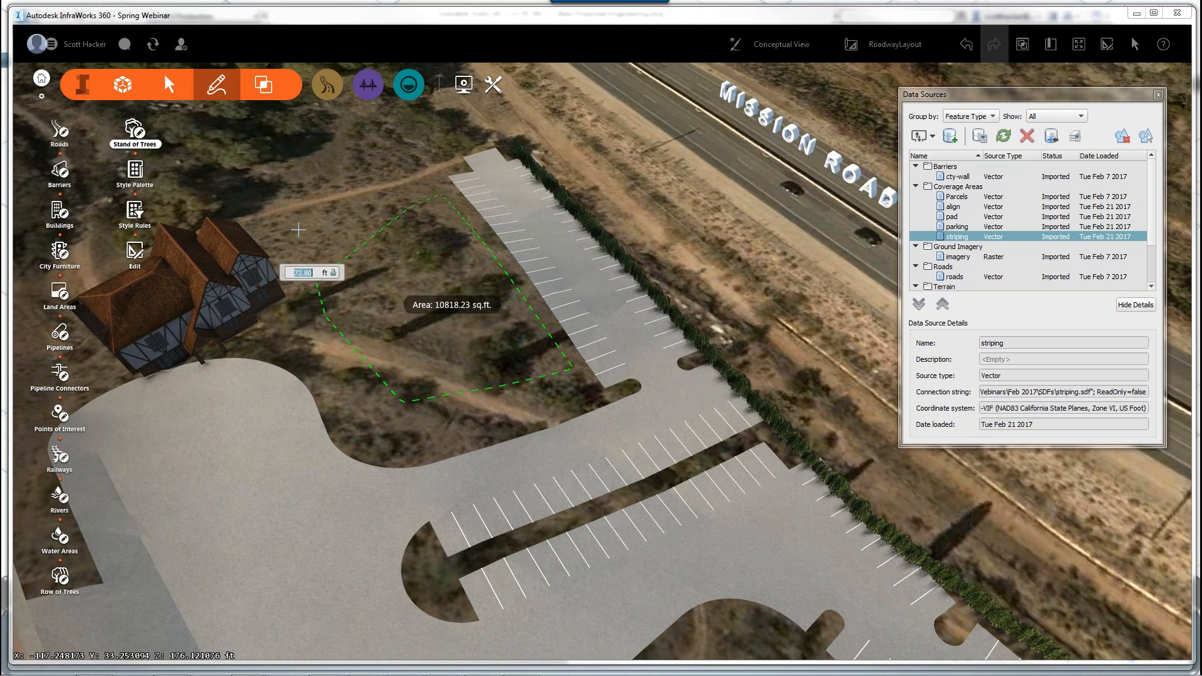
pyautogui.doubleClick(298, 230)
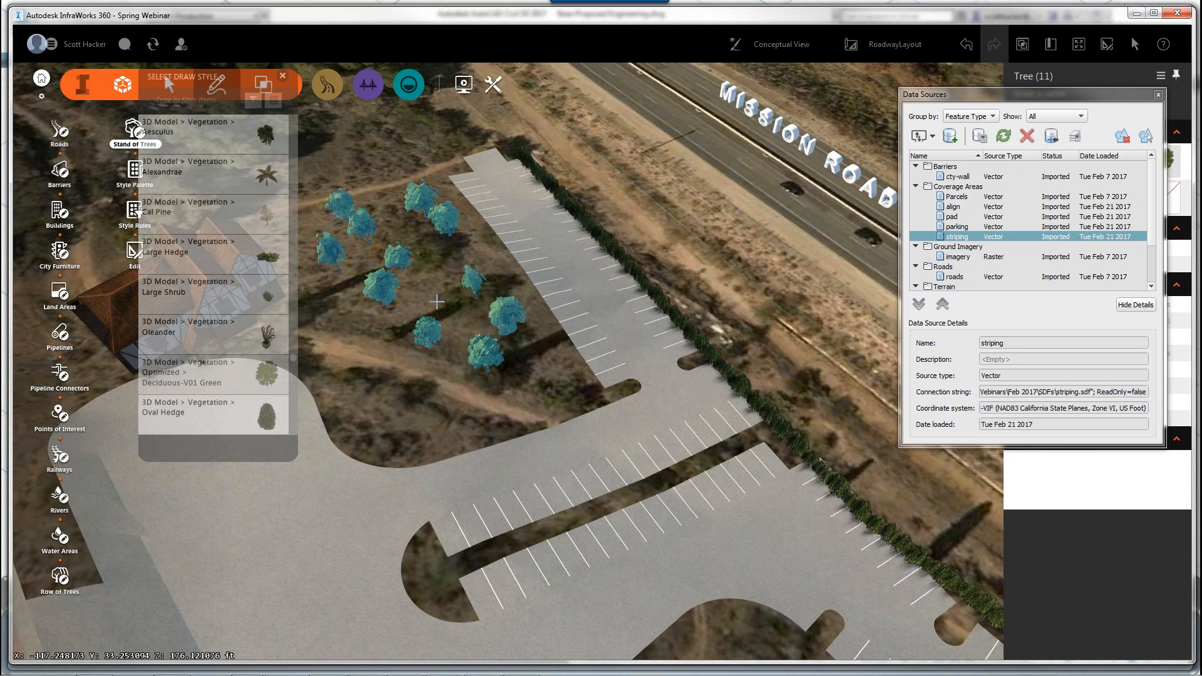
# Step: Make the new tree stand denser, raise the selected trees' height slightly and deselect them
pyautogui.moveTo(437, 302); pyautogui.dragTo(501, 258)
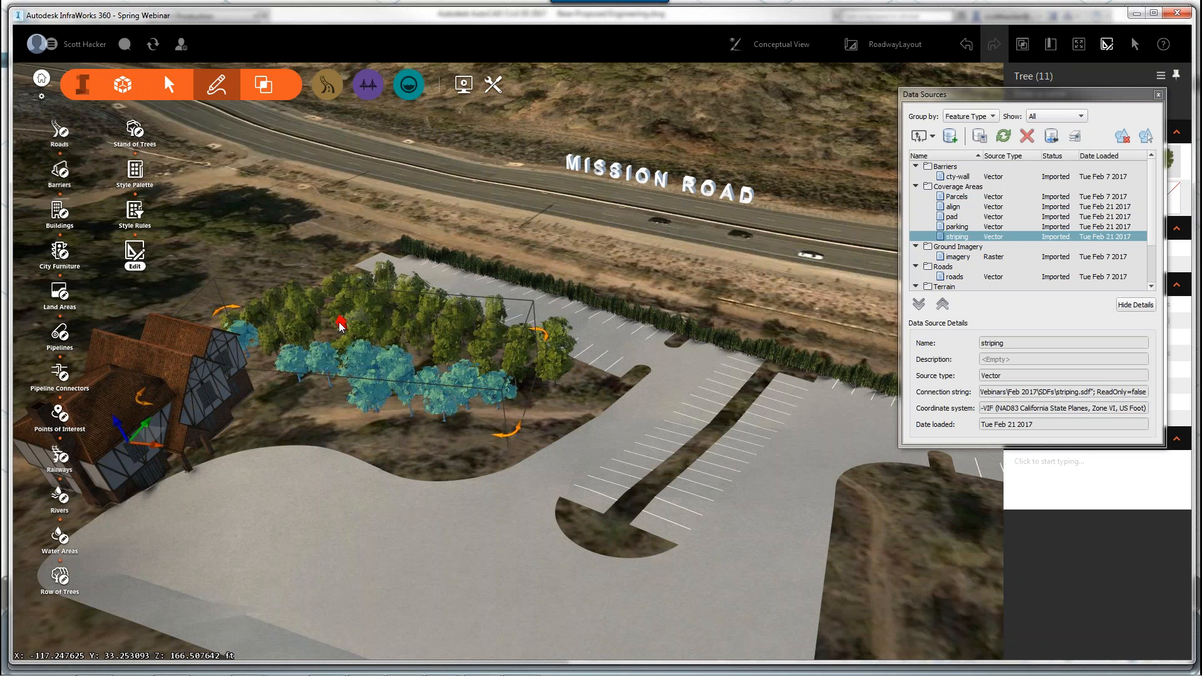
pyautogui.moveTo(340, 324); pyautogui.dragTo(339, 304)
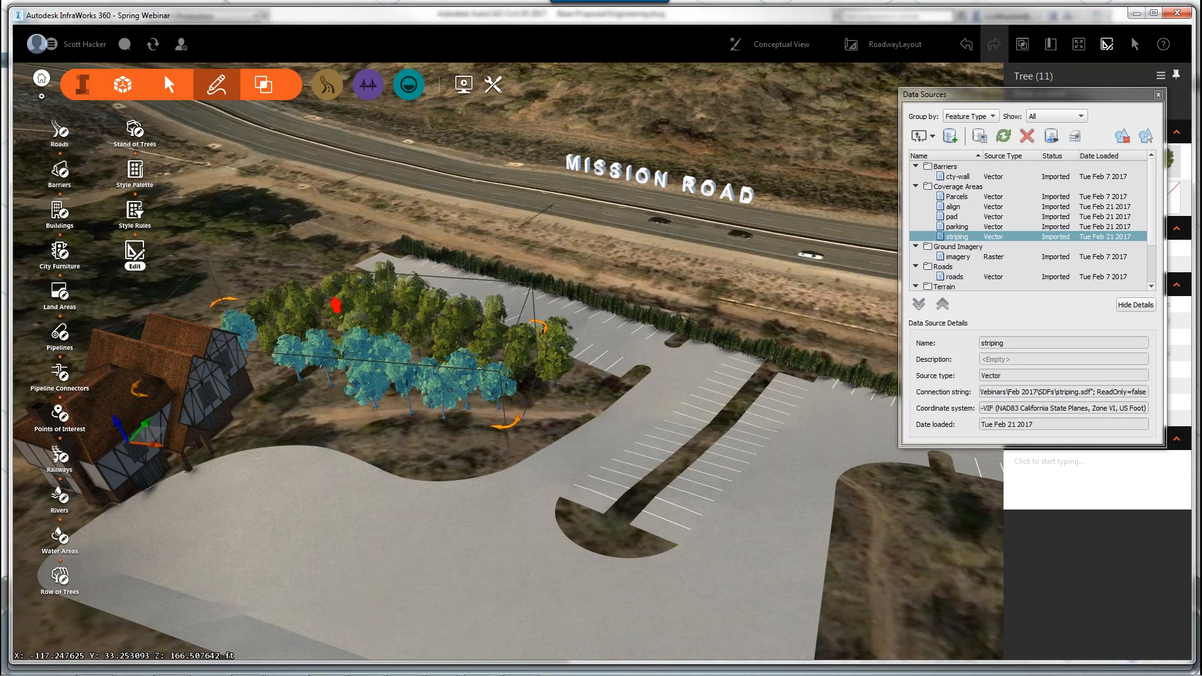
pyautogui.click(475, 419)
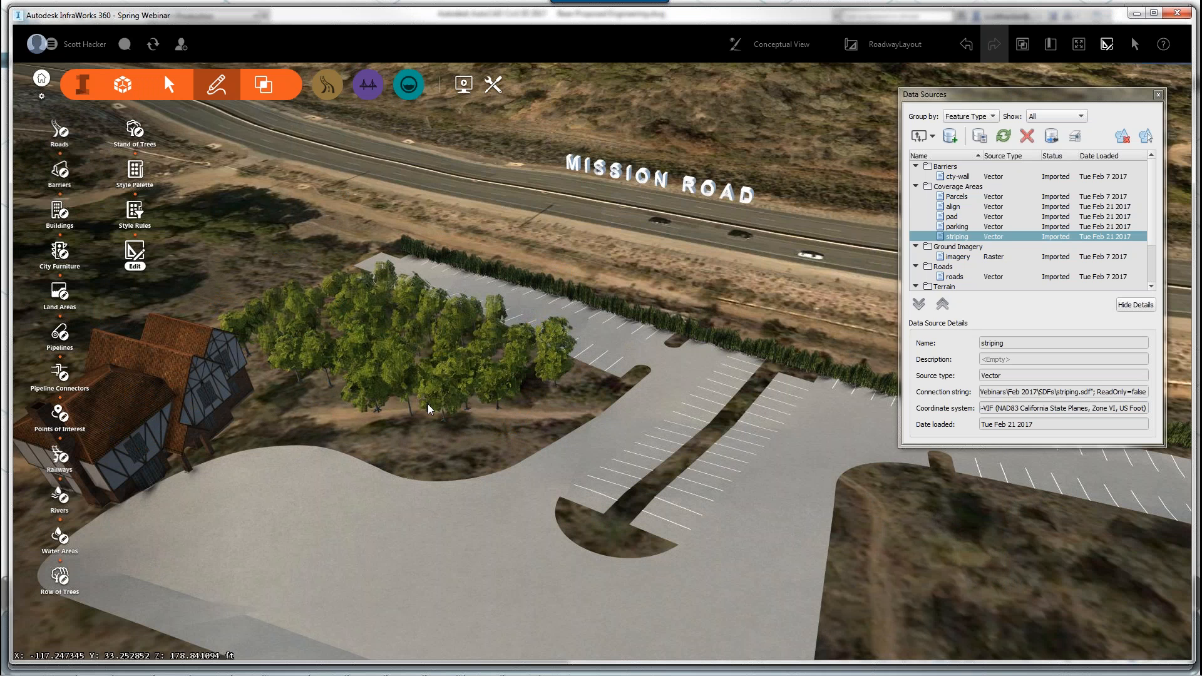
# Step: Filter the city furniture styles by "veh" and place an Ambulance on the pavement in front of the Tudor house
pyautogui.moveTo(427, 404); pyautogui.dragTo(81, 253)
pyautogui.click(80, 253)
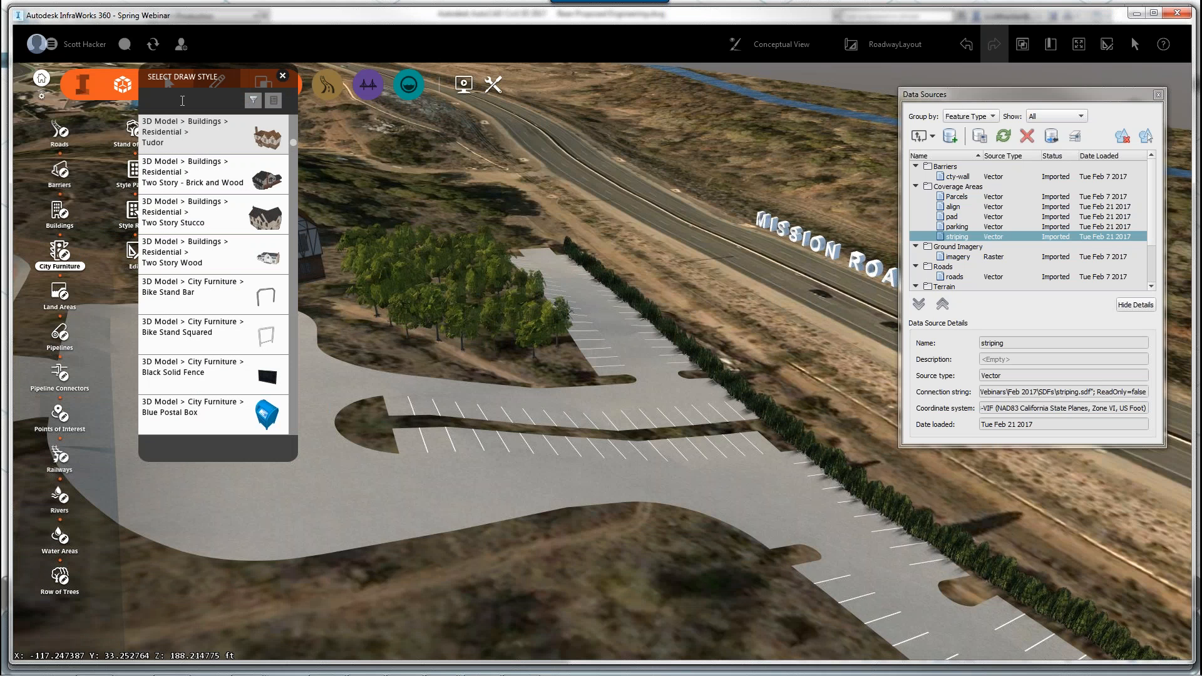
pyautogui.write('veh')
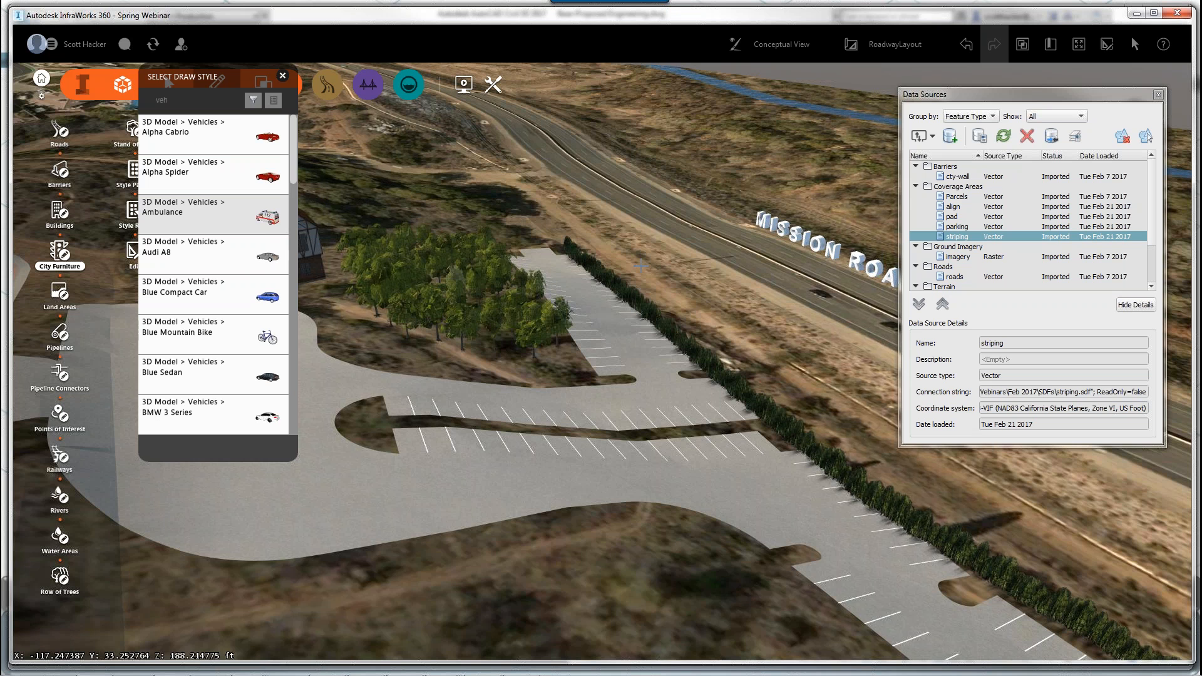
pyautogui.moveTo(694, 263); pyautogui.dragTo(724, 261, button='middle')
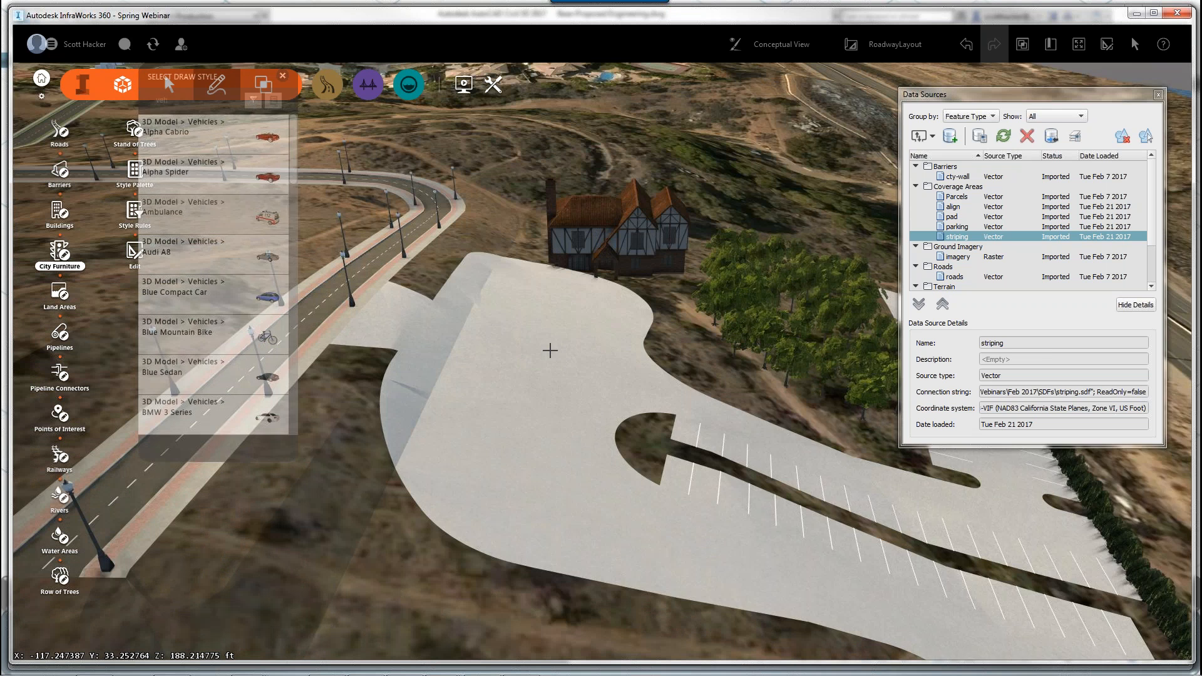
pyautogui.click(548, 346)
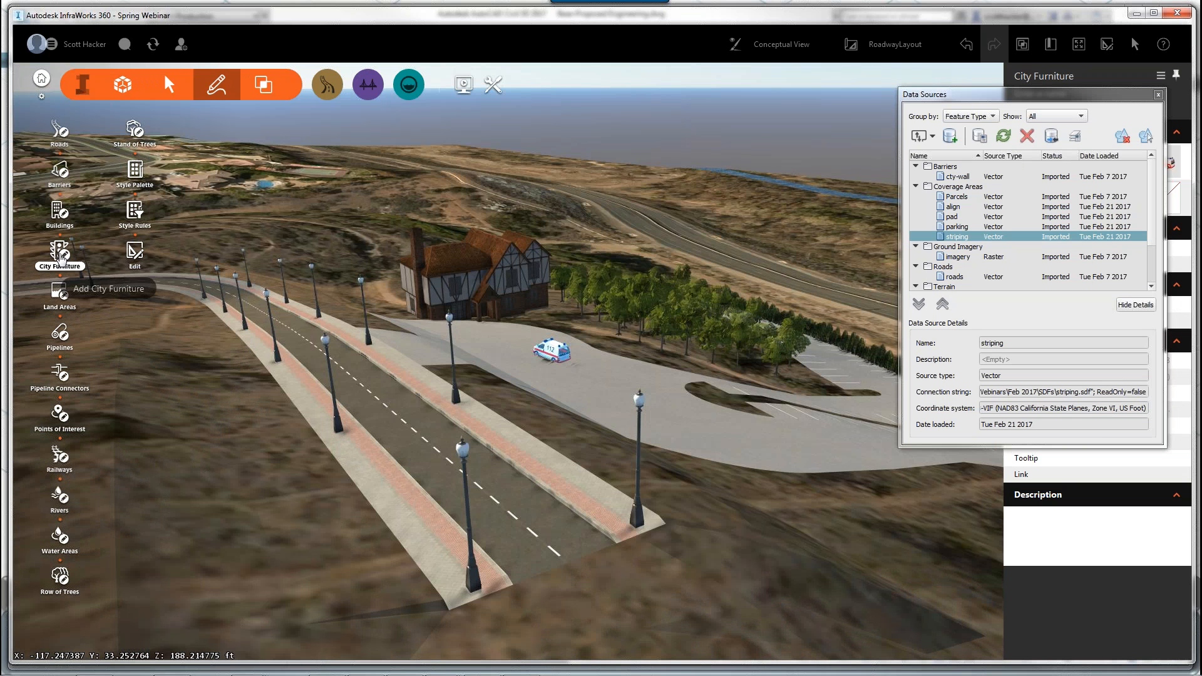
# Step: Place a Walking - Group of Three people model on the pavement between the Tudor house and the ambulance
pyautogui.click(135, 251)
pyautogui.click(59, 252)
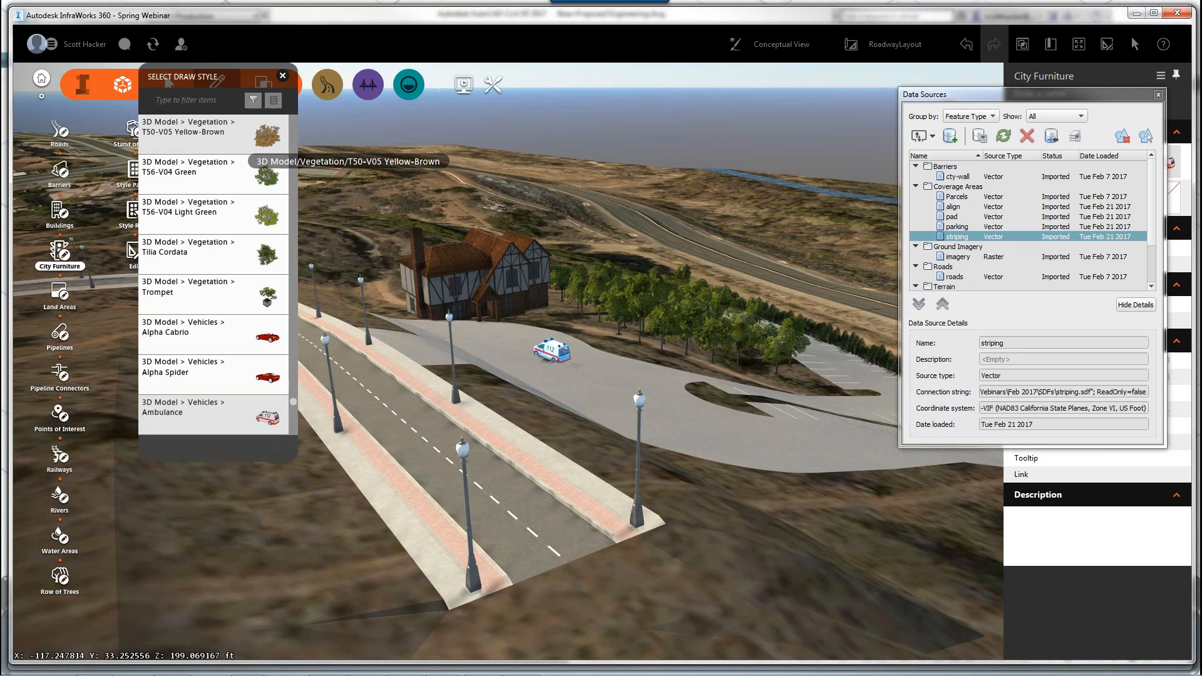
pyautogui.moveTo(297, 332); pyautogui.dragTo(292, 216)
pyautogui.scroll(-6, 292, 216)
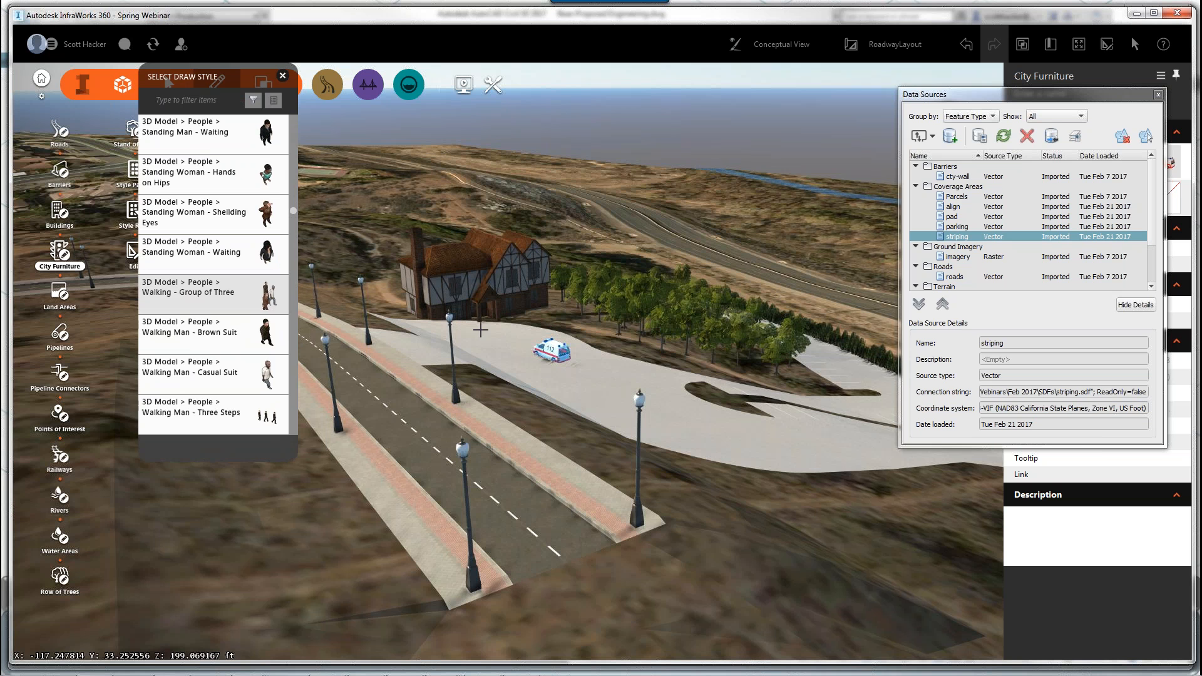
pyautogui.doubleClick(606, 388)
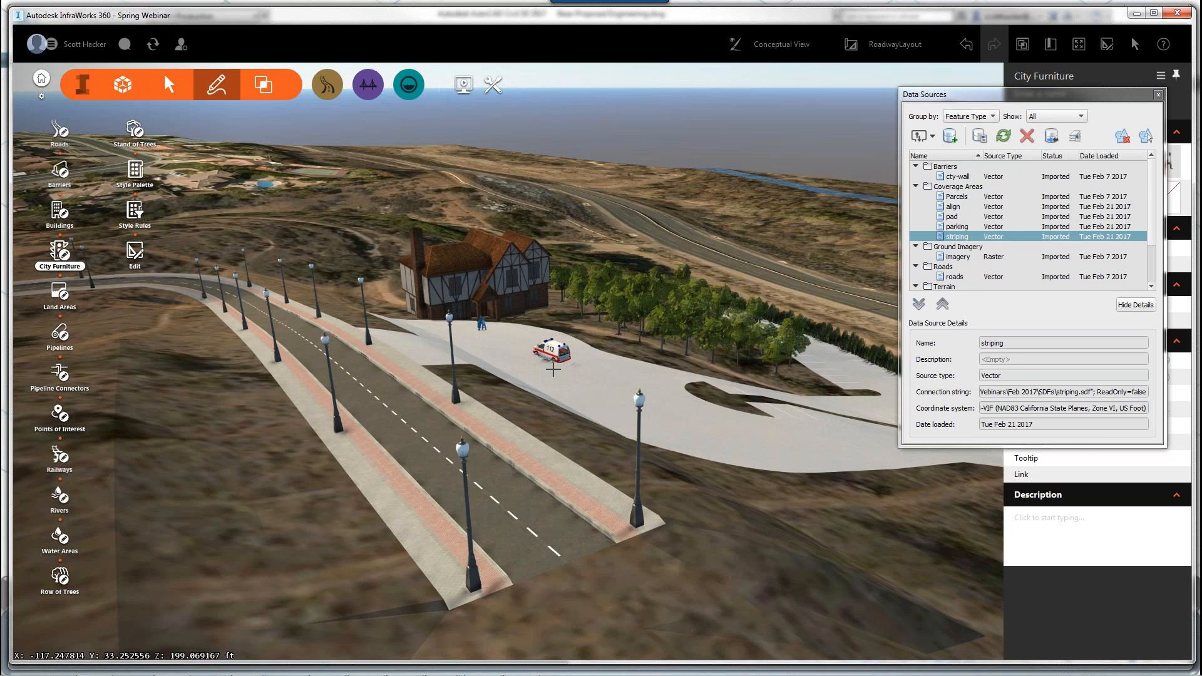
# Step: Move the walking group of three close to the Tudor house entrance and deselect it
pyautogui.scroll(2, 552, 369)
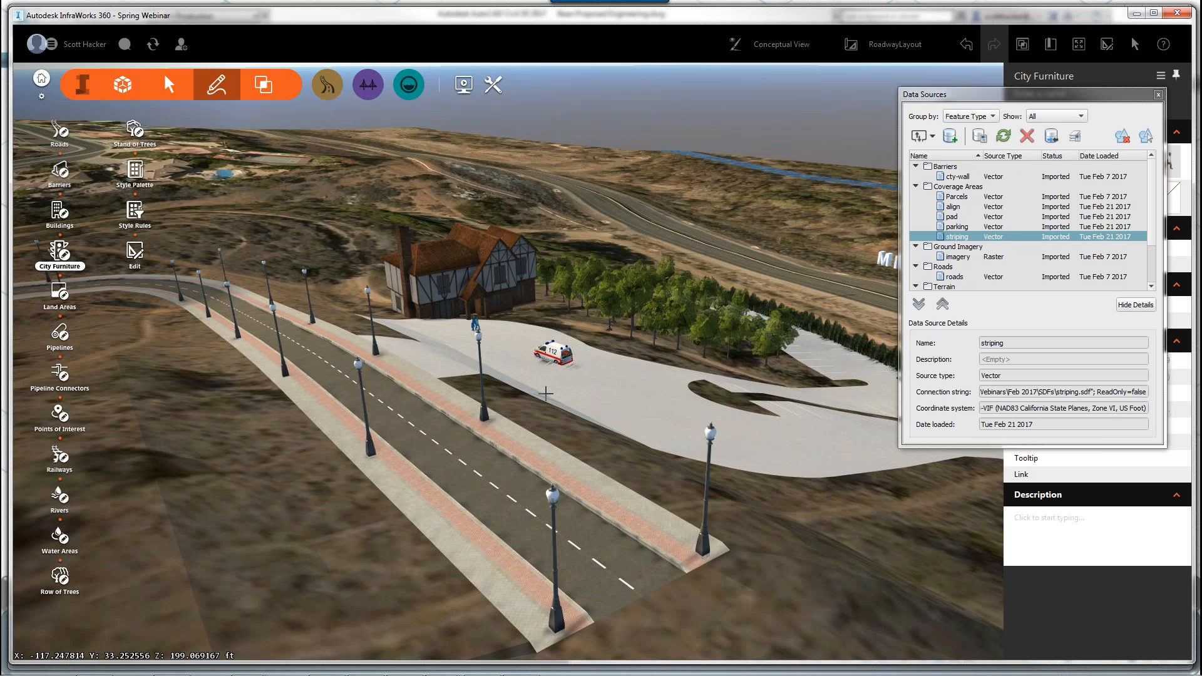
pyautogui.scroll(3, 412, 381)
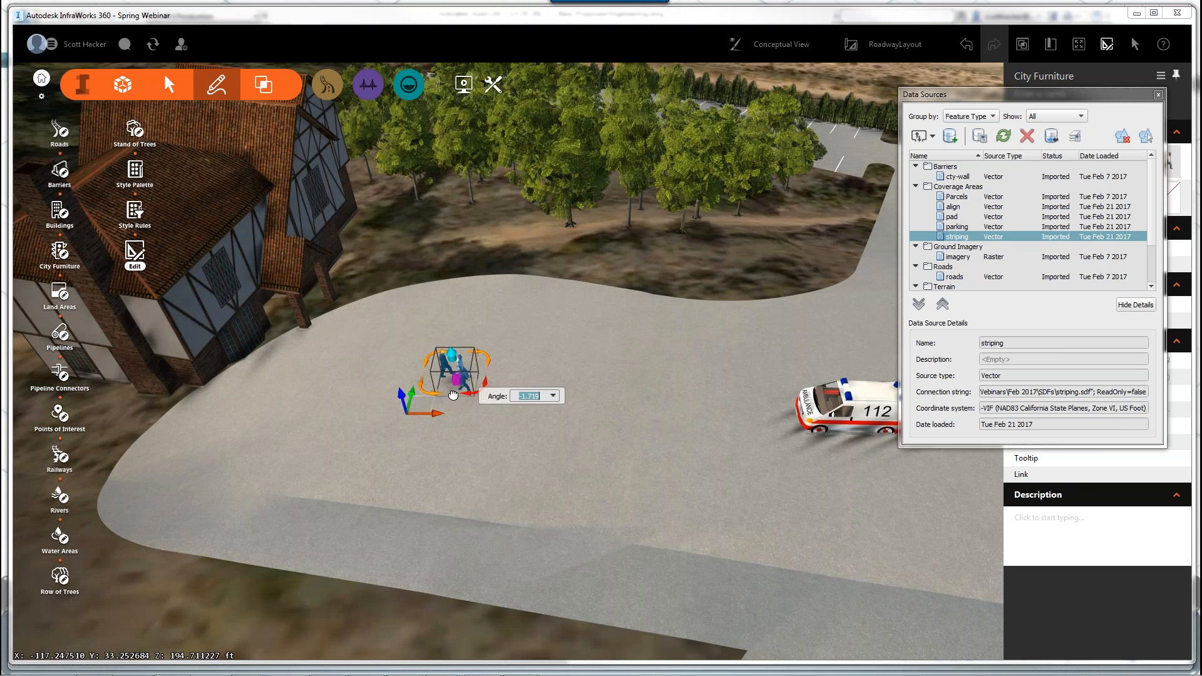
pyautogui.moveTo(453, 395); pyautogui.dragTo(380, 315)
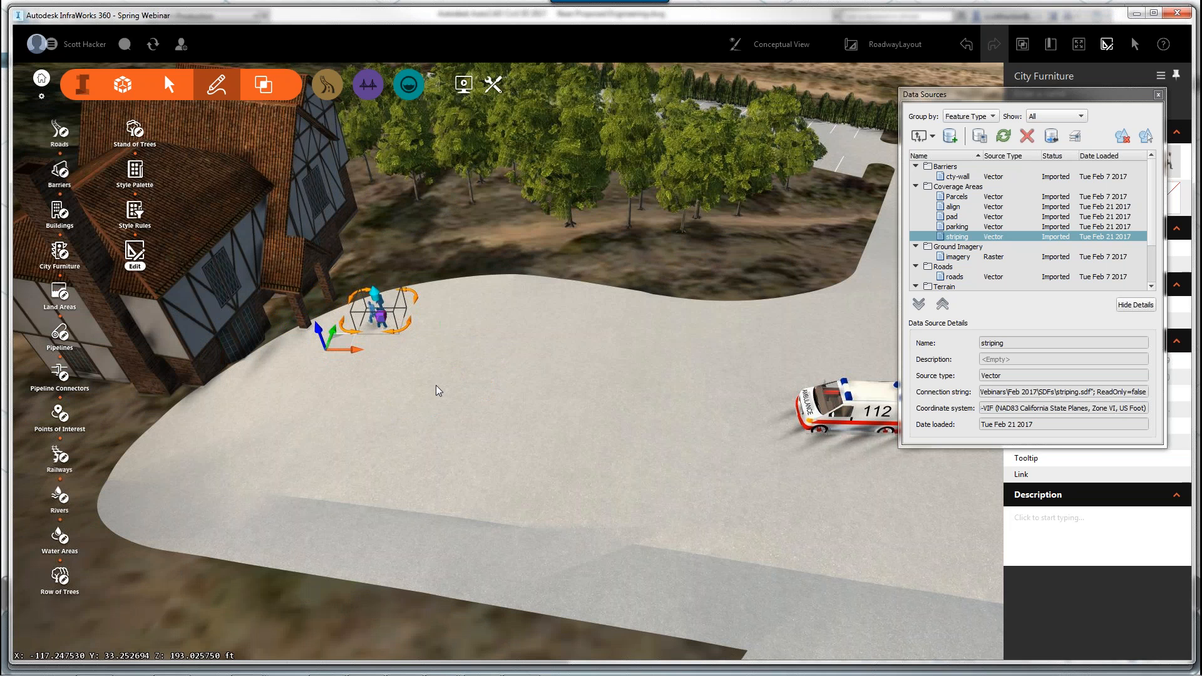
pyautogui.click(436, 392)
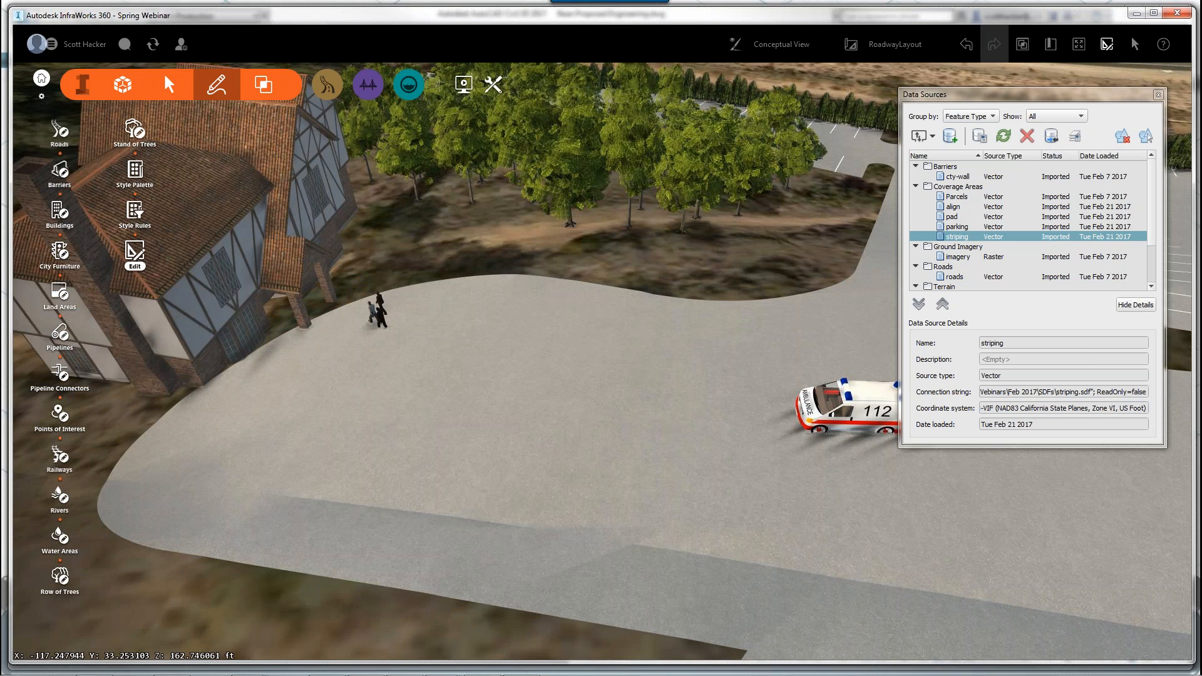
# Step: Draw a five-sided stand in the Standing Woman - Sheilding Eyes style on the pavement between the walking group and the ambulance
pyautogui.click(135, 130)
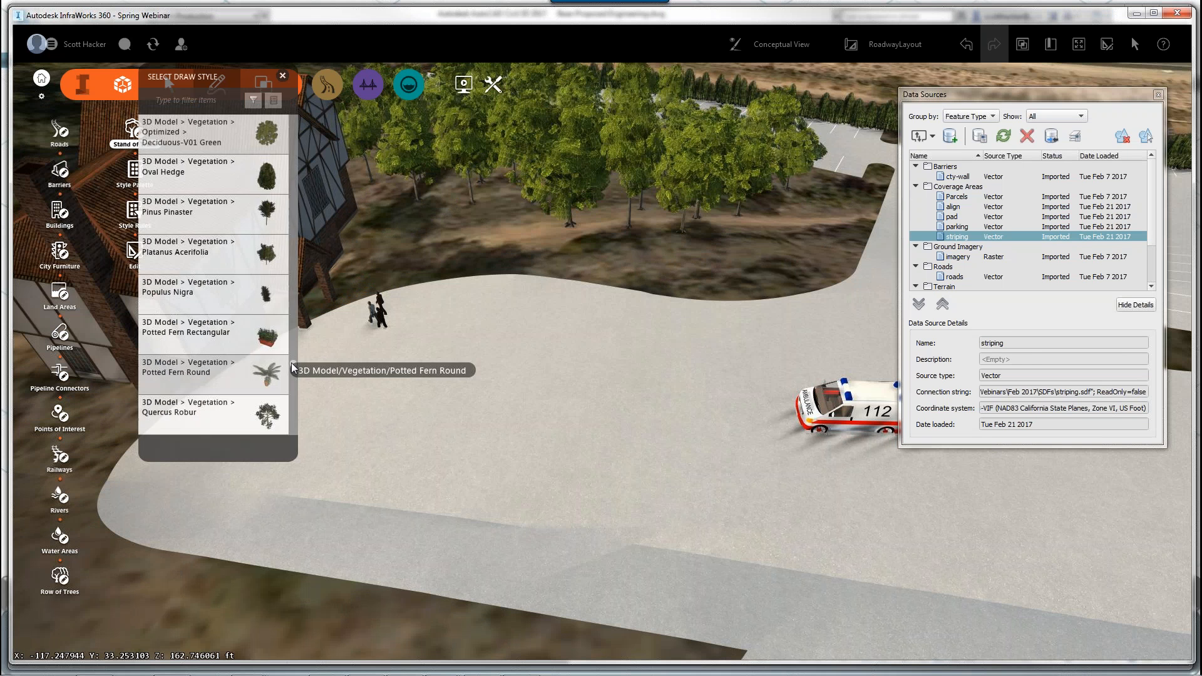
pyautogui.moveTo(293, 365)
pyautogui.mouseDown()
pyautogui.moveTo(296, 178)
pyautogui.moveTo(294, 210)
pyautogui.mouseUp()
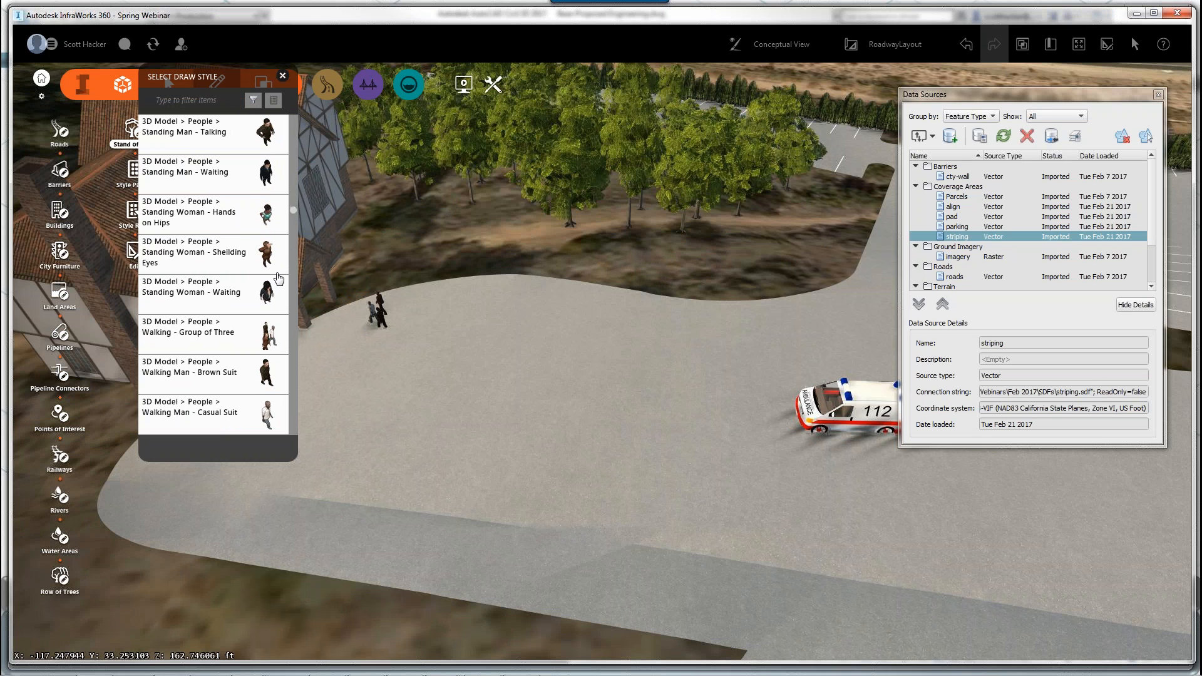
pyautogui.click(264, 253)
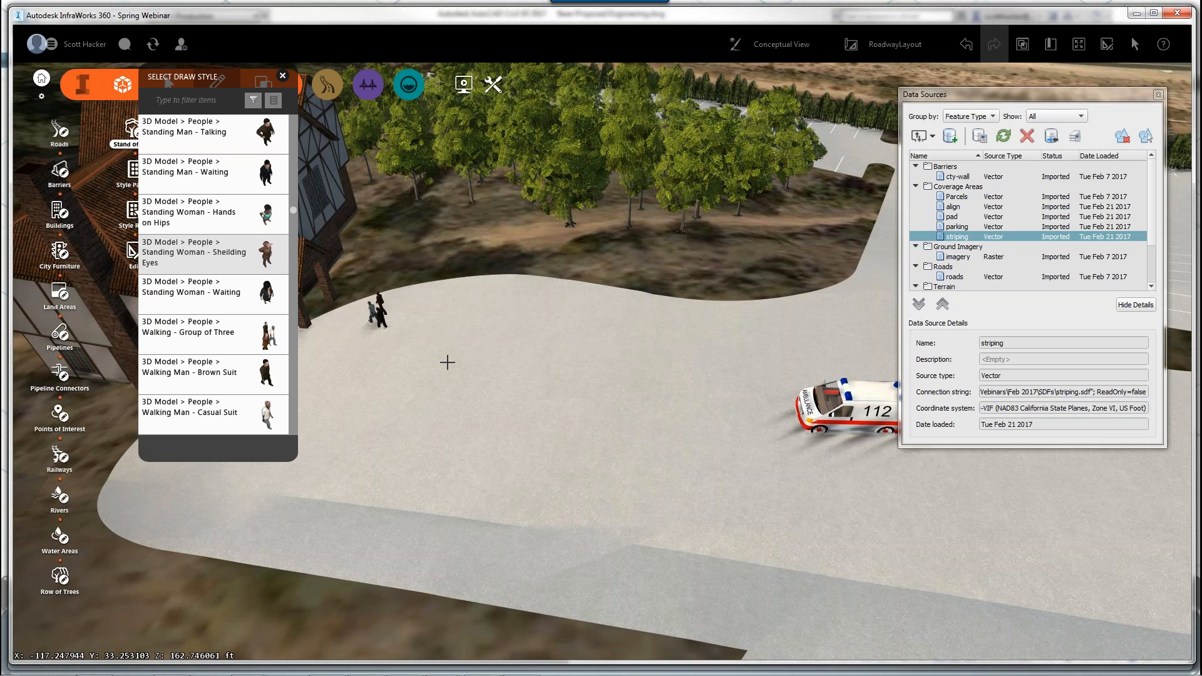
pyautogui.moveTo(447, 362); pyautogui.dragTo(405, 382)
pyautogui.click(405, 382)
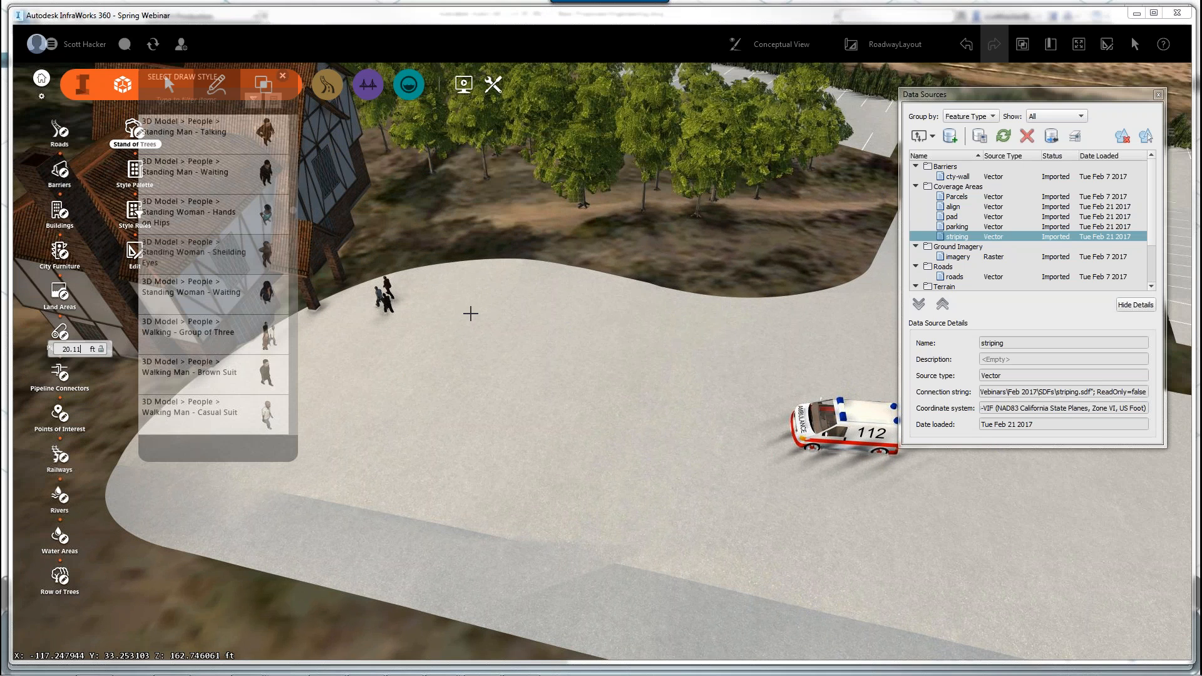
pyautogui.click(470, 313)
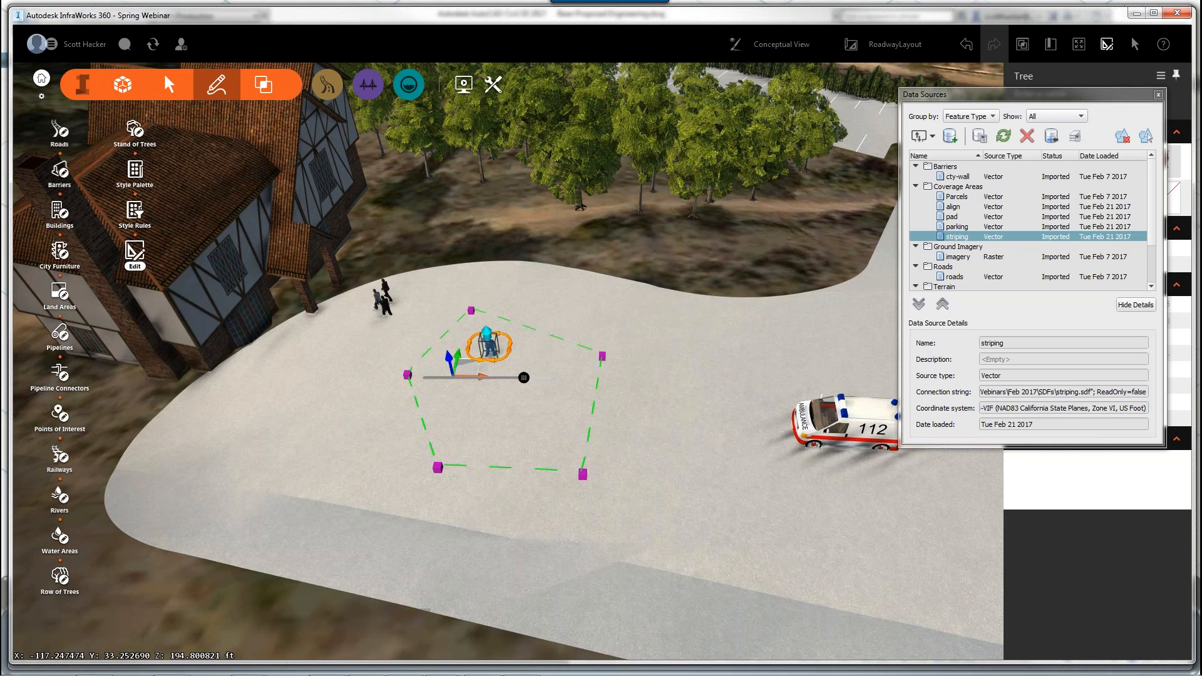
# Step: Raise the density of the standing-woman stand until a tight crowd fills its outline, and view it with the ambulance and house
pyautogui.moveTo(524, 378); pyautogui.dragTo(734, 419)
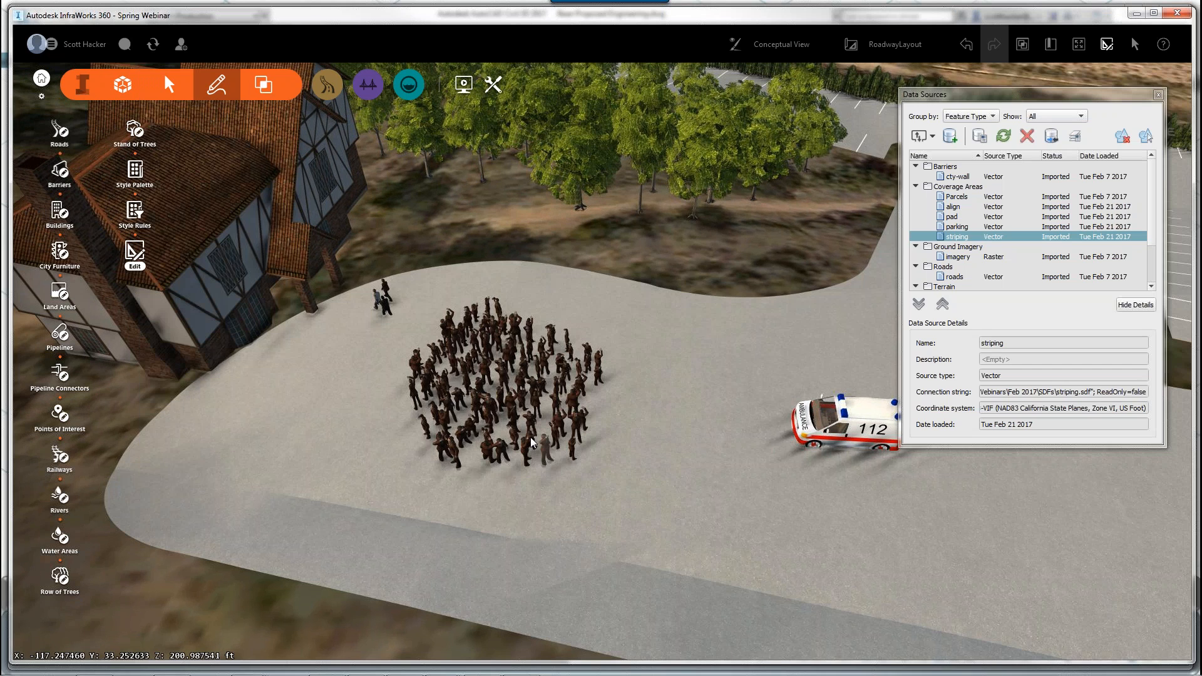
pyautogui.moveTo(530, 443); pyautogui.dragTo(614, 372)
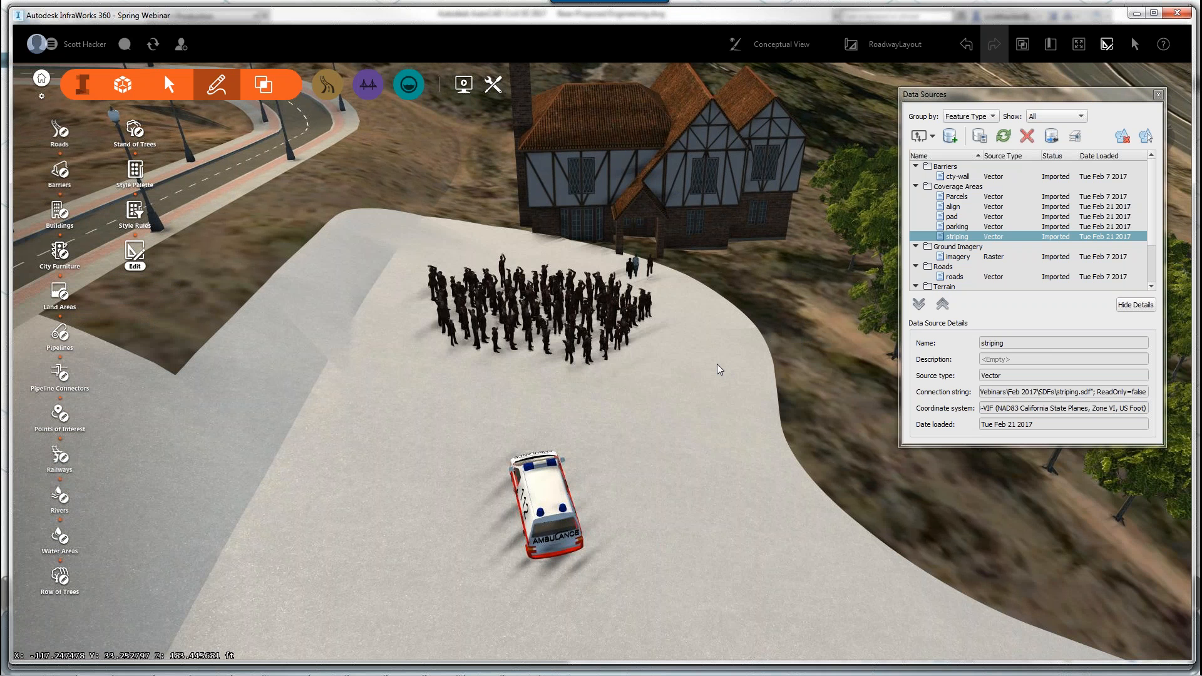
pyautogui.scroll(-2, 549, 630)
pyautogui.scroll(-2, 549, 630)
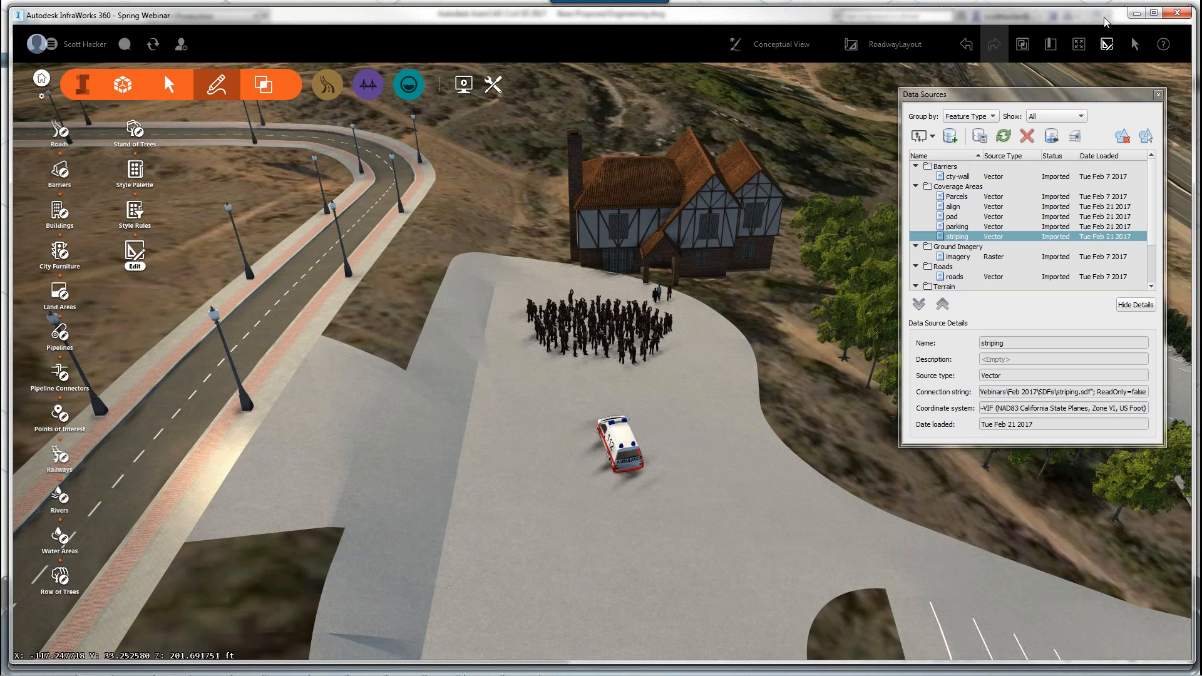
# Step: Close the Data Sources window and InfraWorks, and bring the Site-Contours drawing into view in Civil 3D
pyautogui.click(1157, 97)
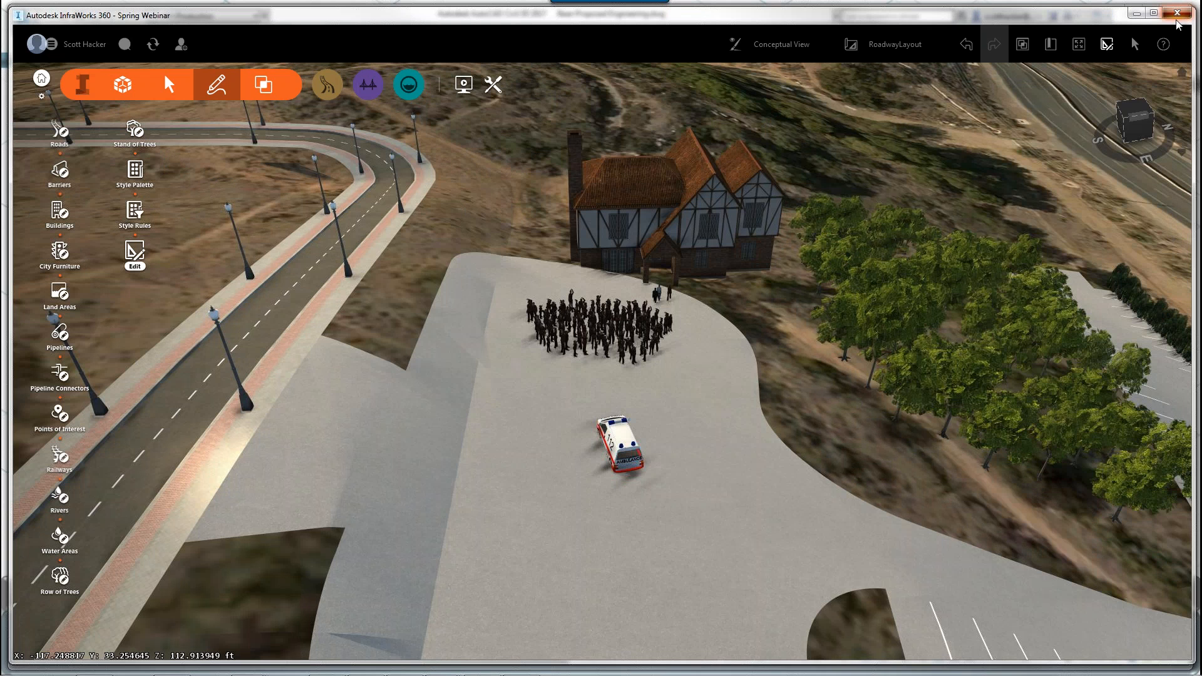
pyautogui.click(1177, 13)
pyautogui.scroll(-3, 589, 209)
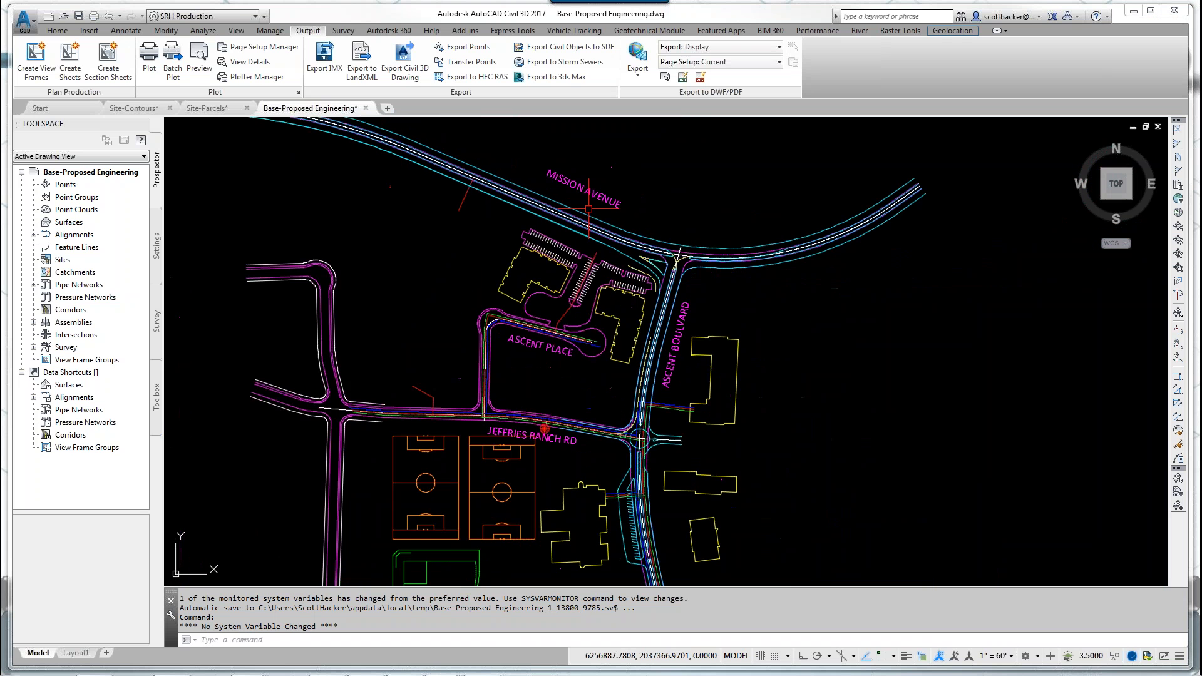
pyautogui.click(149, 111)
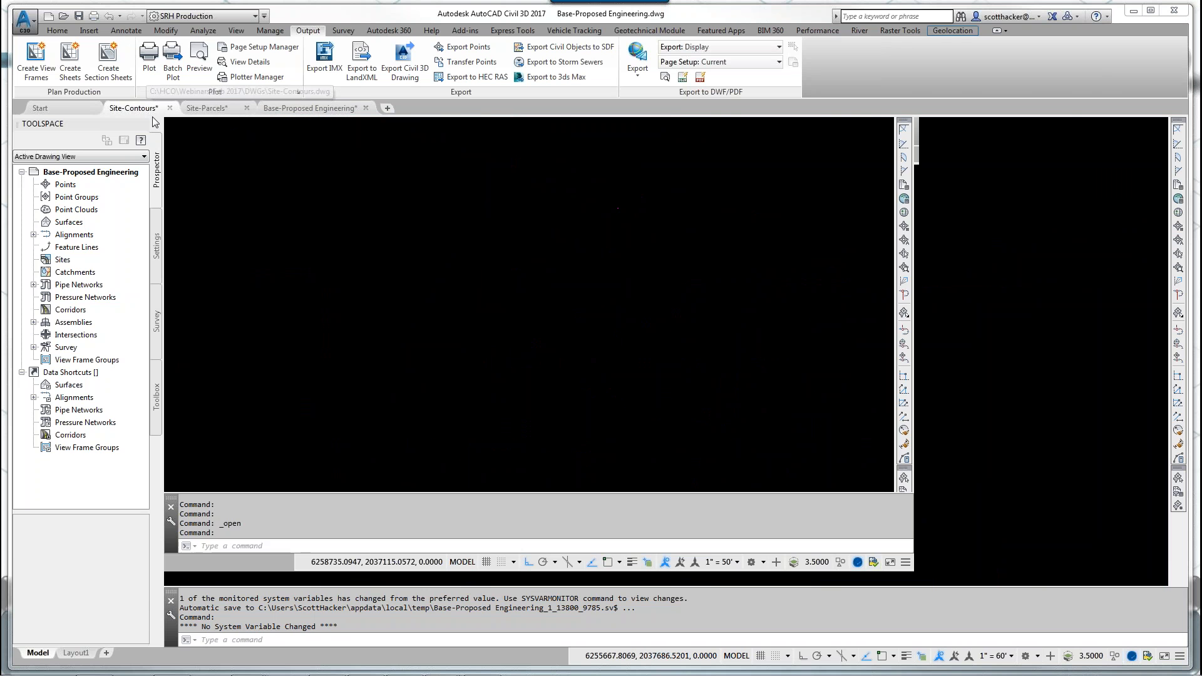
pyautogui.scroll(-6, 447, 236)
pyautogui.moveTo(566, 425)
pyautogui.mouseDown(button='middle')
pyautogui.moveTo(589, 403)
pyautogui.moveTo(611, 414)
pyautogui.mouseUp(button='middle')
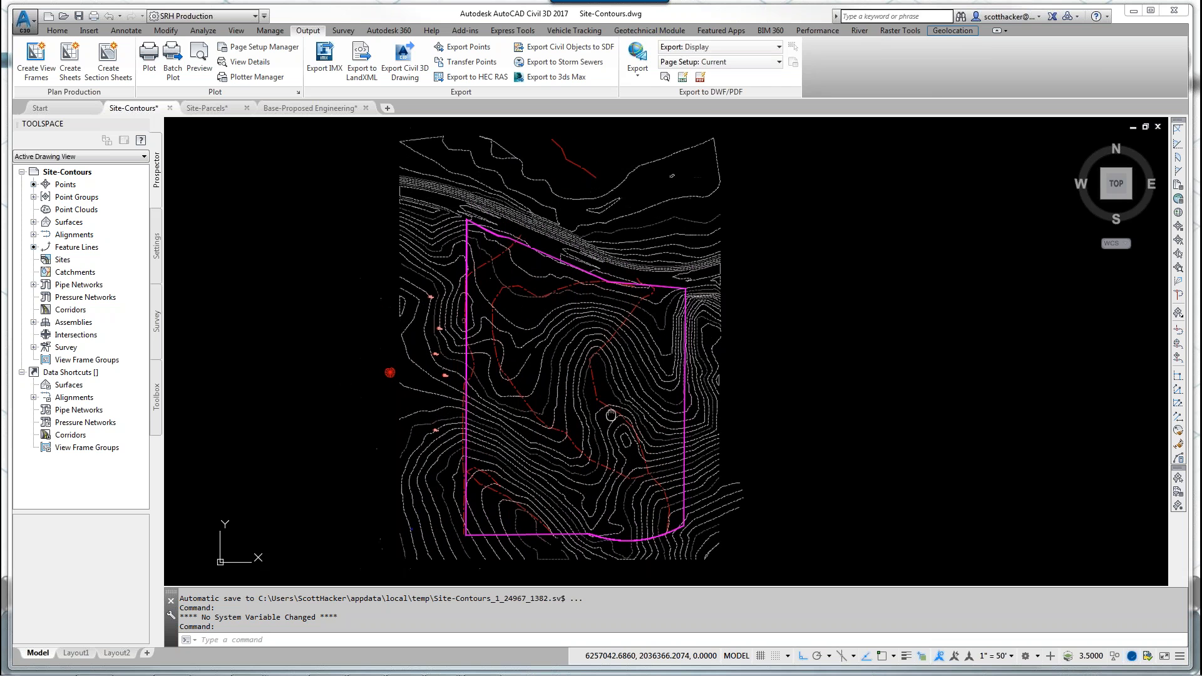
# Step: Start opening an InfraWorks 360 model in the Site-Contours drawing and browse for its model file
pyautogui.click(95, 31)
pyautogui.click(237, 68)
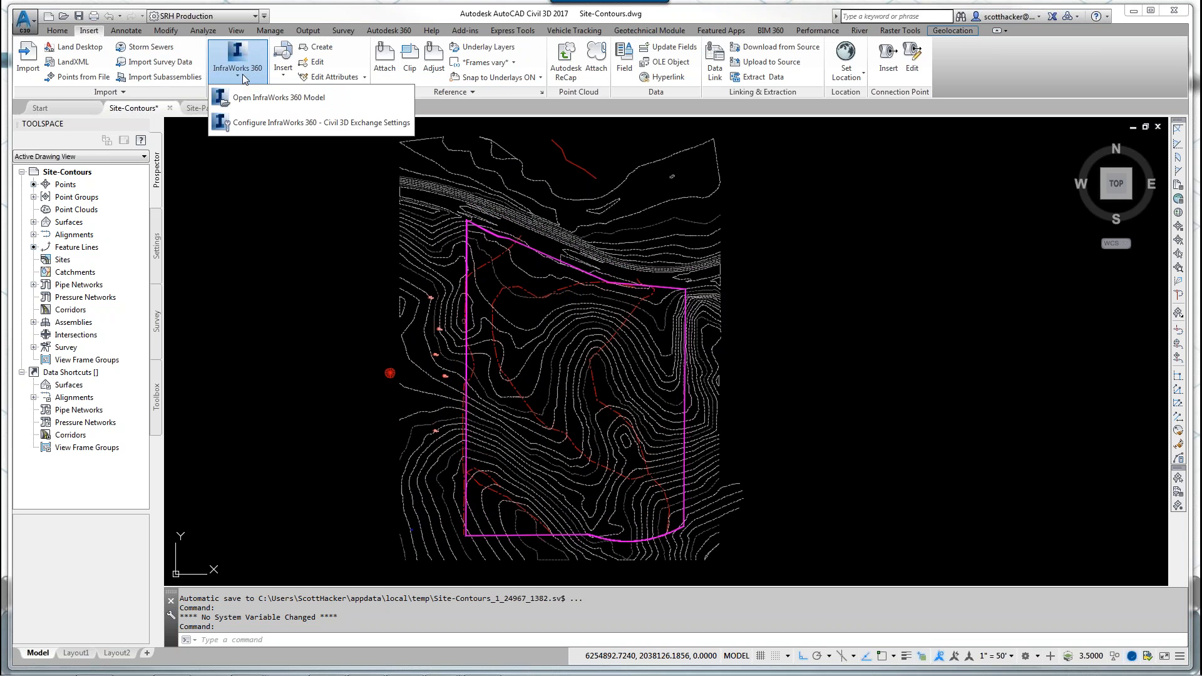
pyautogui.click(282, 99)
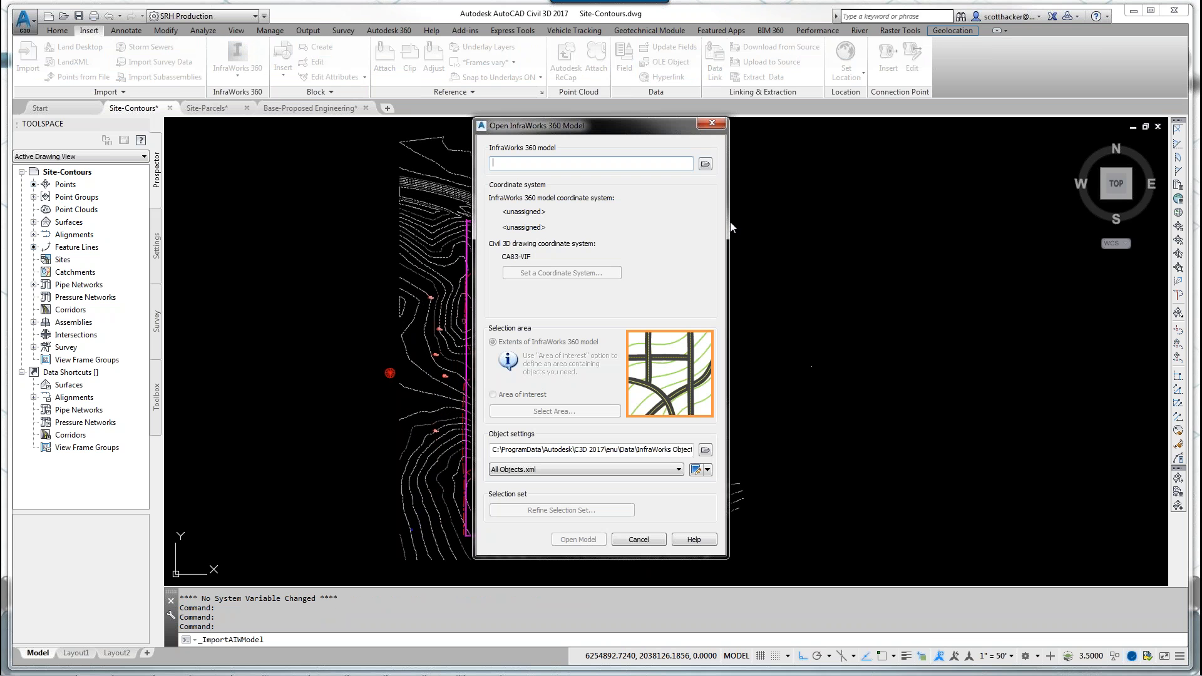
pyautogui.click(705, 164)
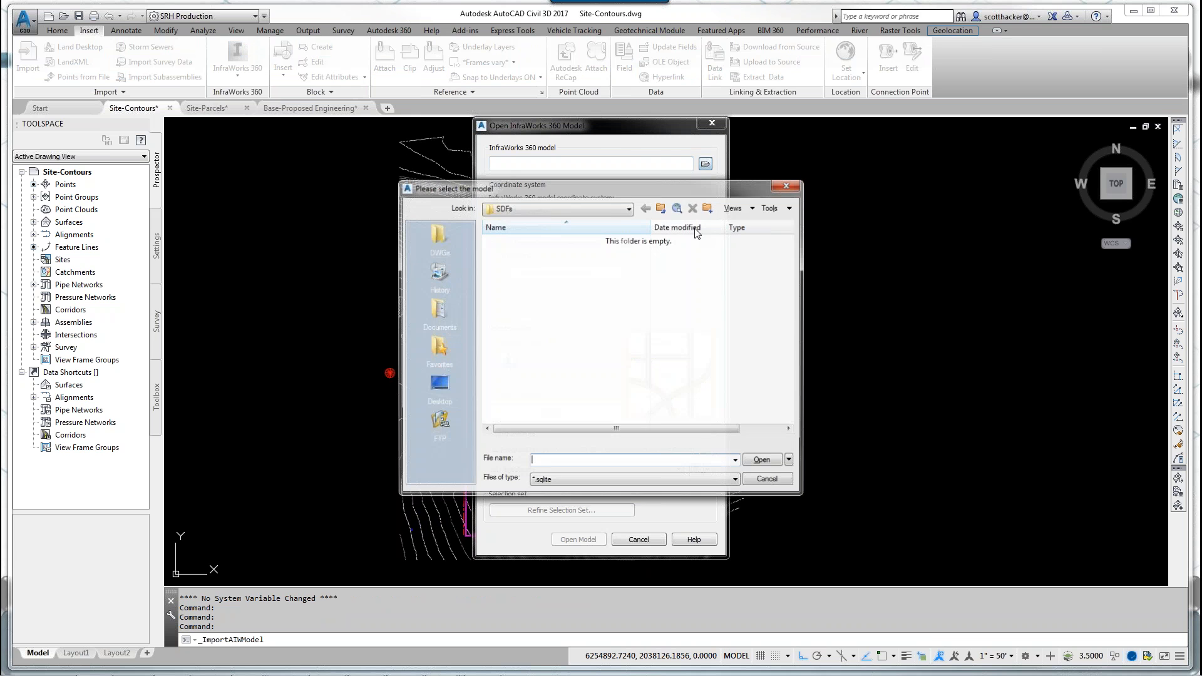
pyautogui.click(628, 208)
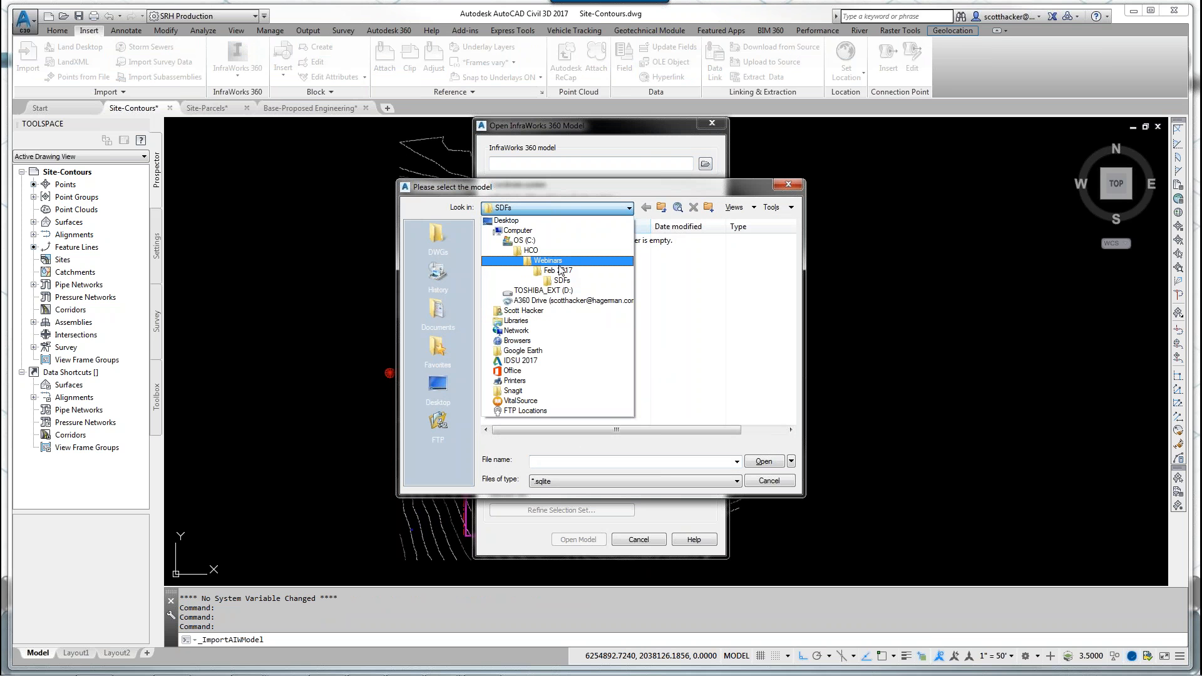
pyautogui.click(553, 261)
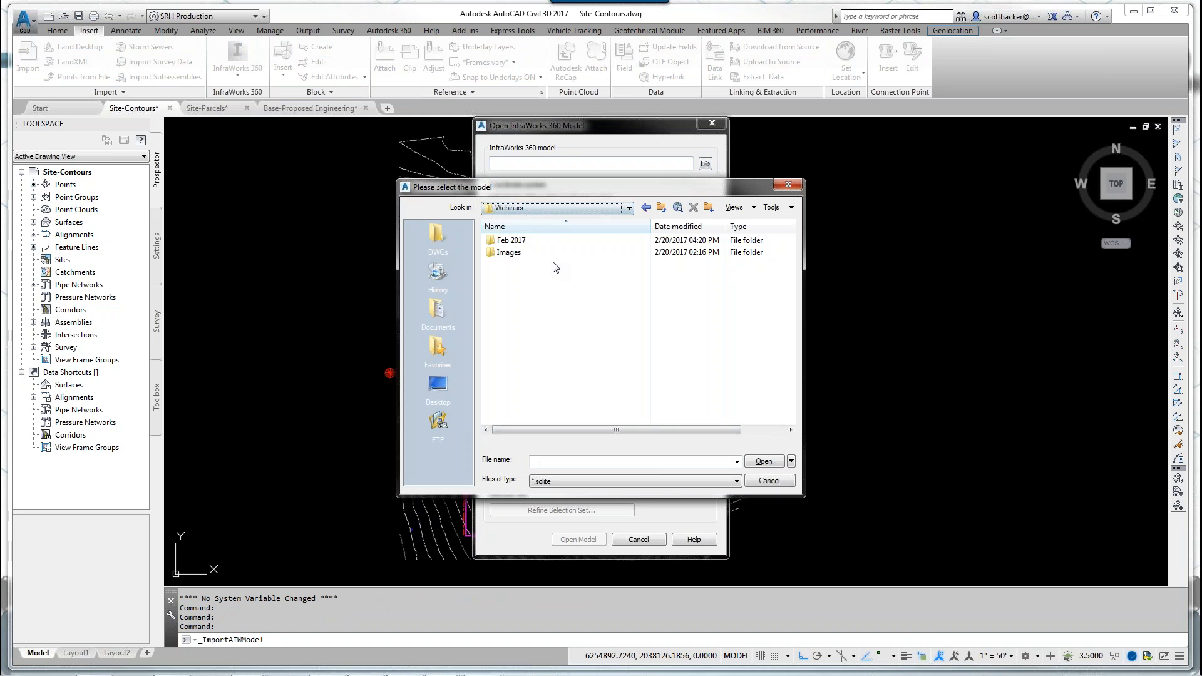
pyautogui.click(592, 210)
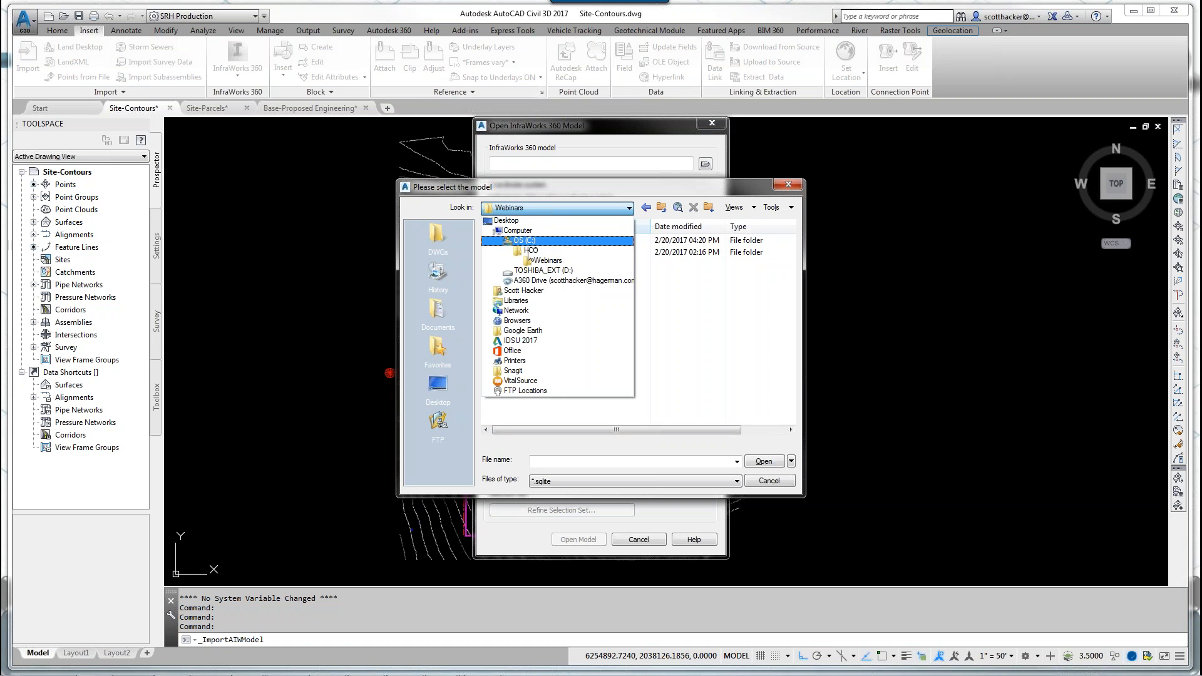
pyautogui.click(530, 251)
pyautogui.doubleClick(521, 311)
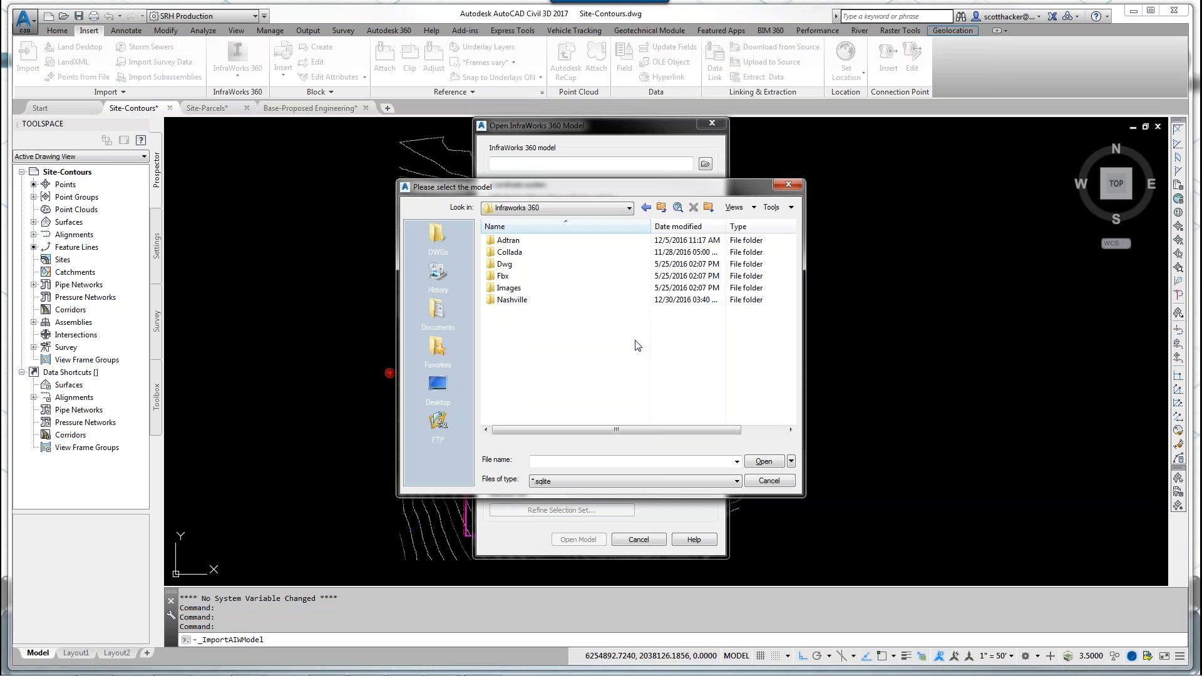
pyautogui.click(629, 209)
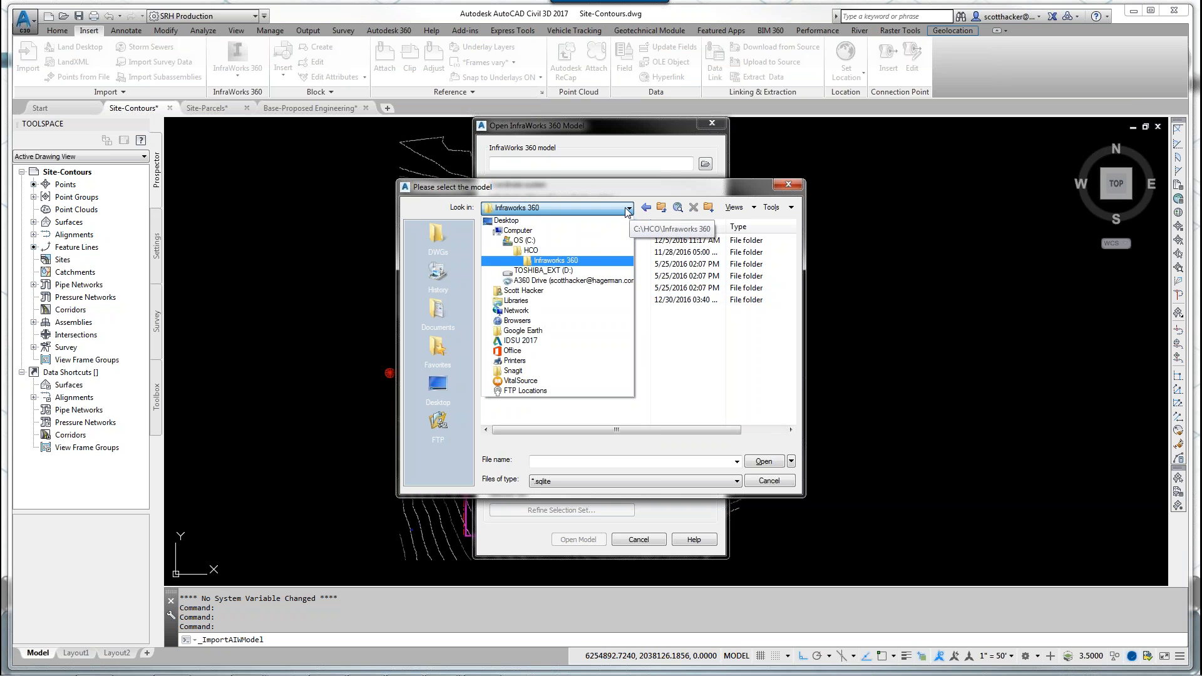
# Step: Choose Spring Webinar.sqlite from folder 185786 in the Documents folder's Autodesk InfraWorks Models, Autodesk 360 location as the model
pyautogui.click(436, 309)
pyautogui.click(436, 308)
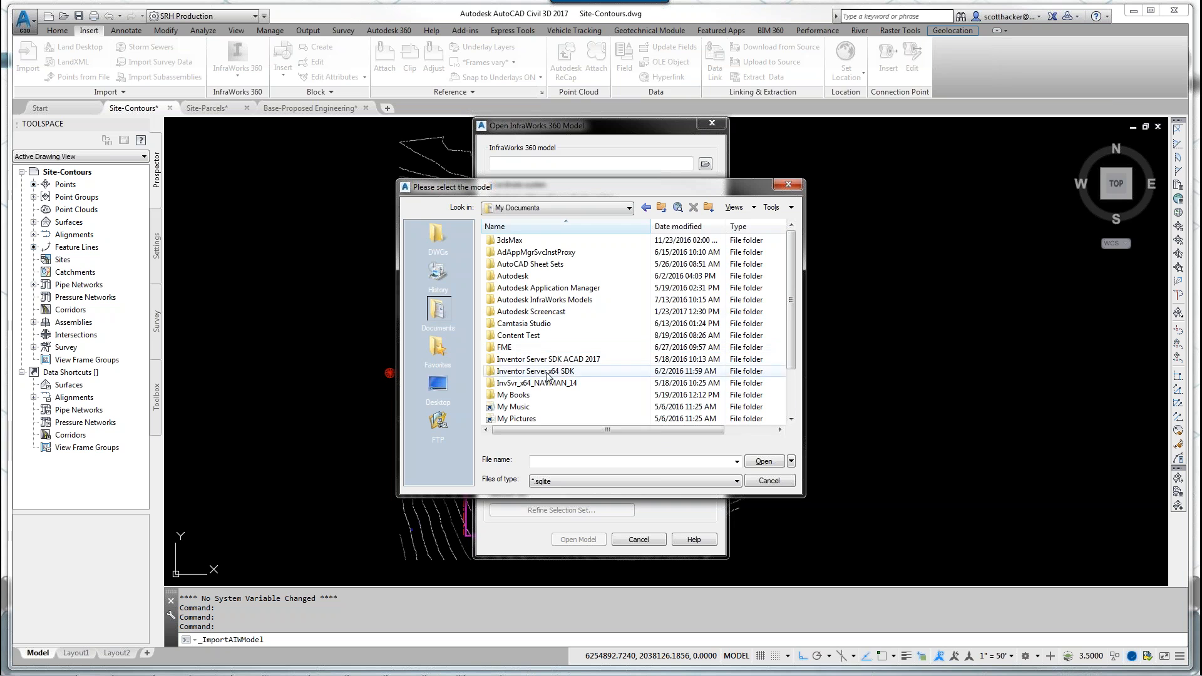
pyautogui.doubleClick(545, 300)
pyautogui.doubleClick(519, 241)
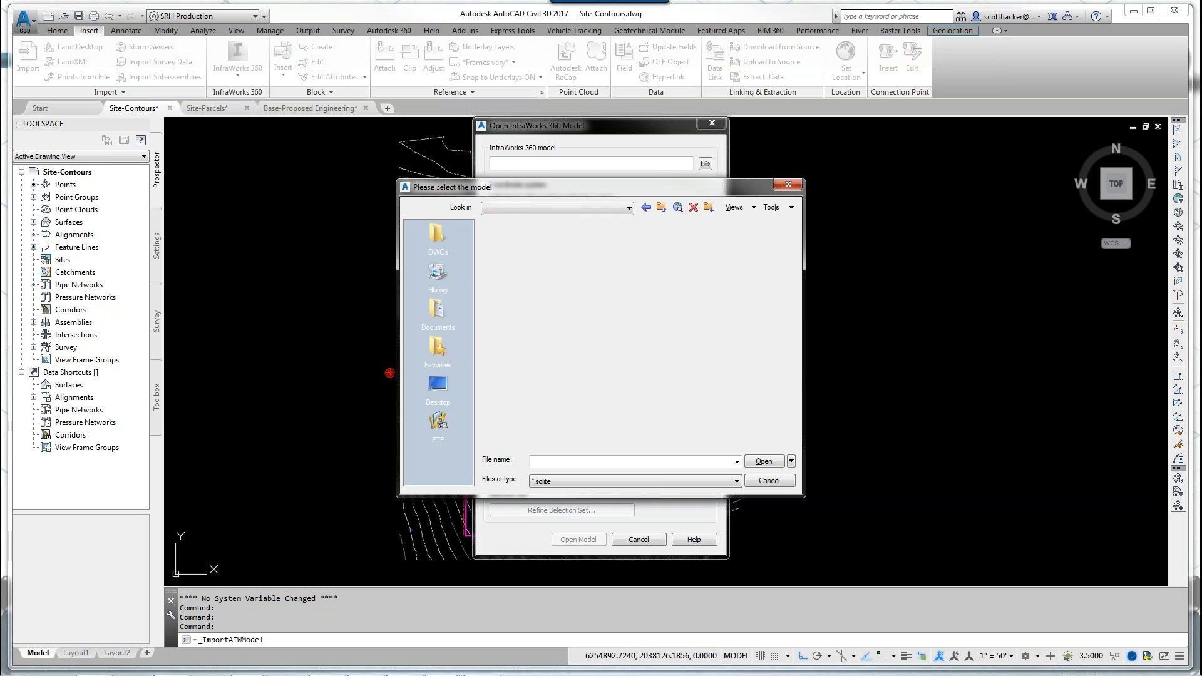
pyautogui.click(503, 383)
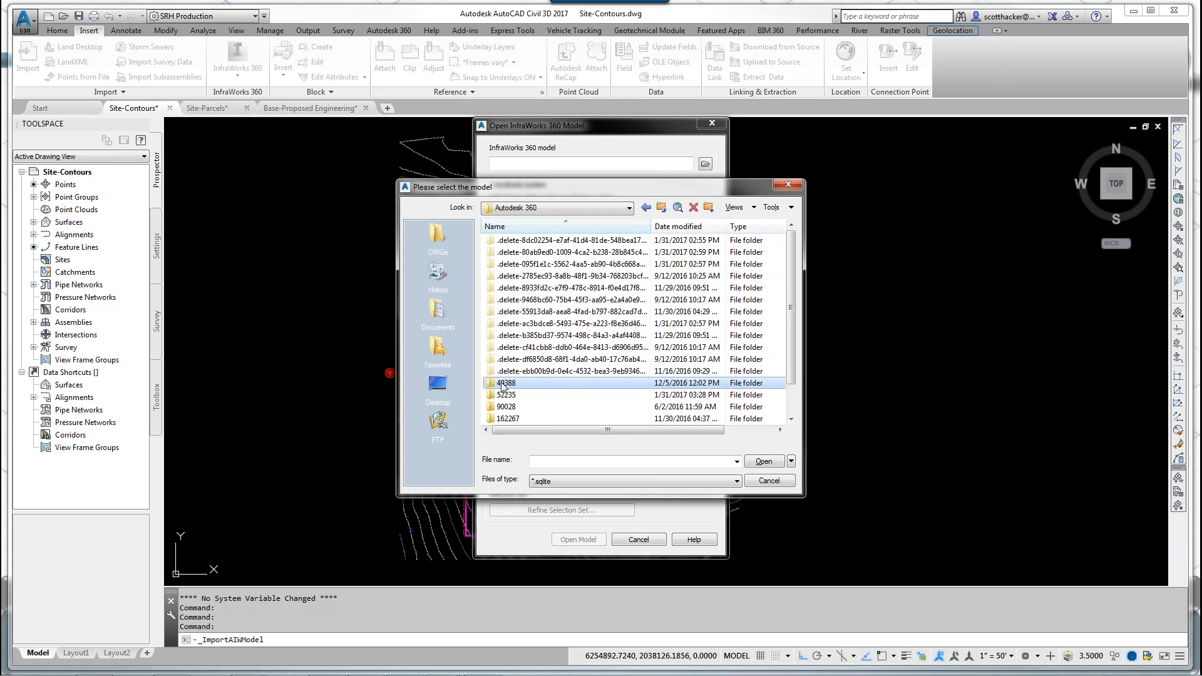
pyautogui.click(706, 228)
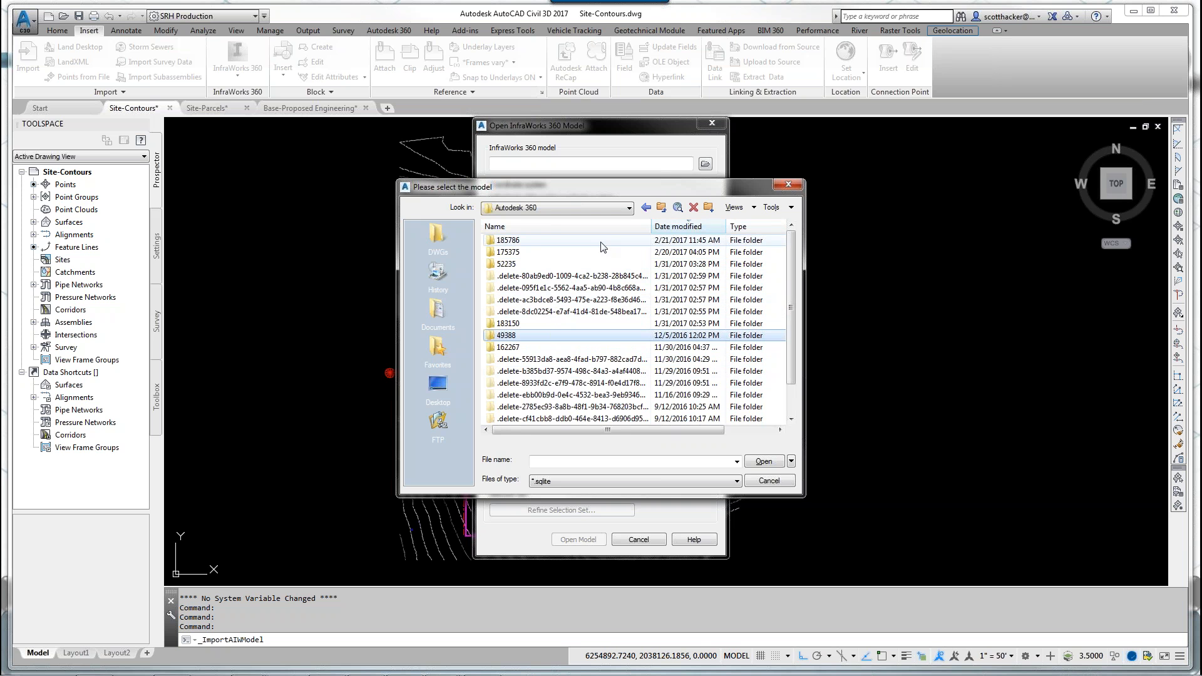
pyautogui.doubleClick(507, 241)
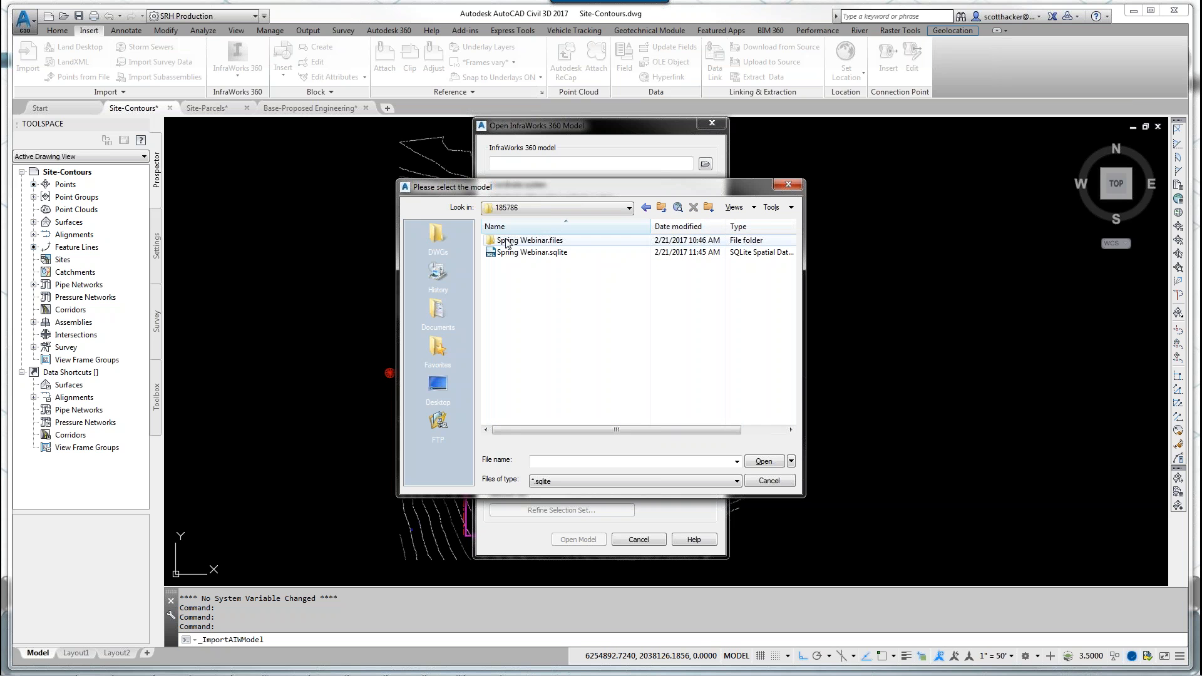
pyautogui.click(529, 252)
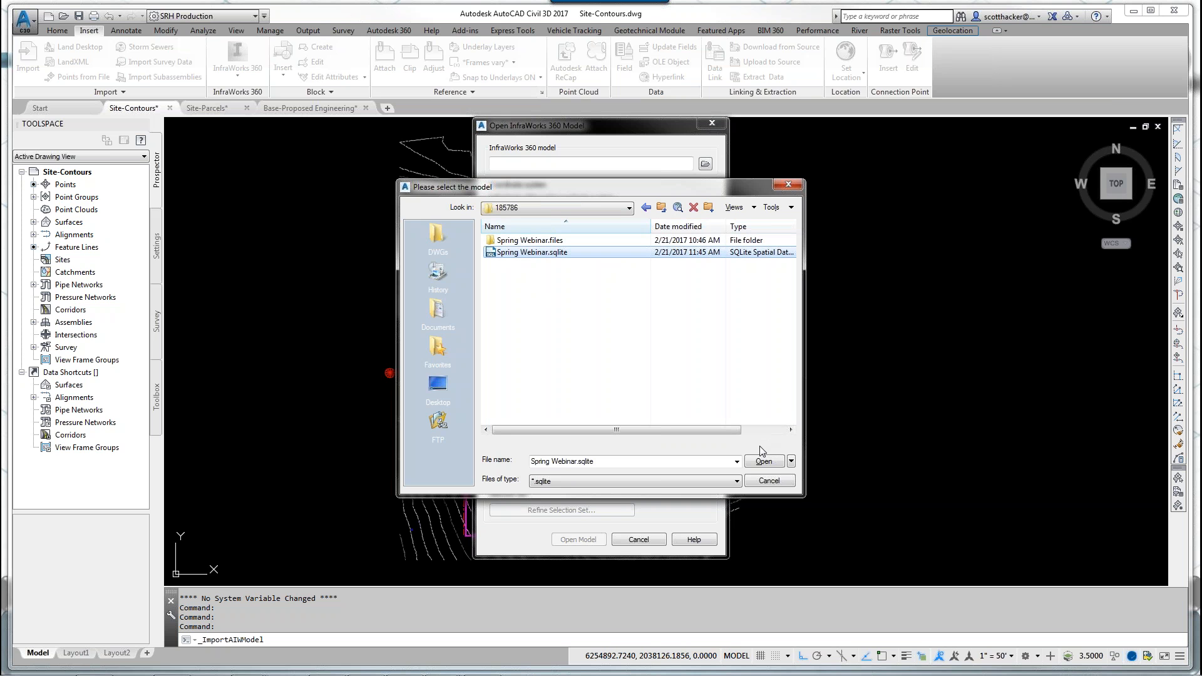
pyautogui.click(763, 461)
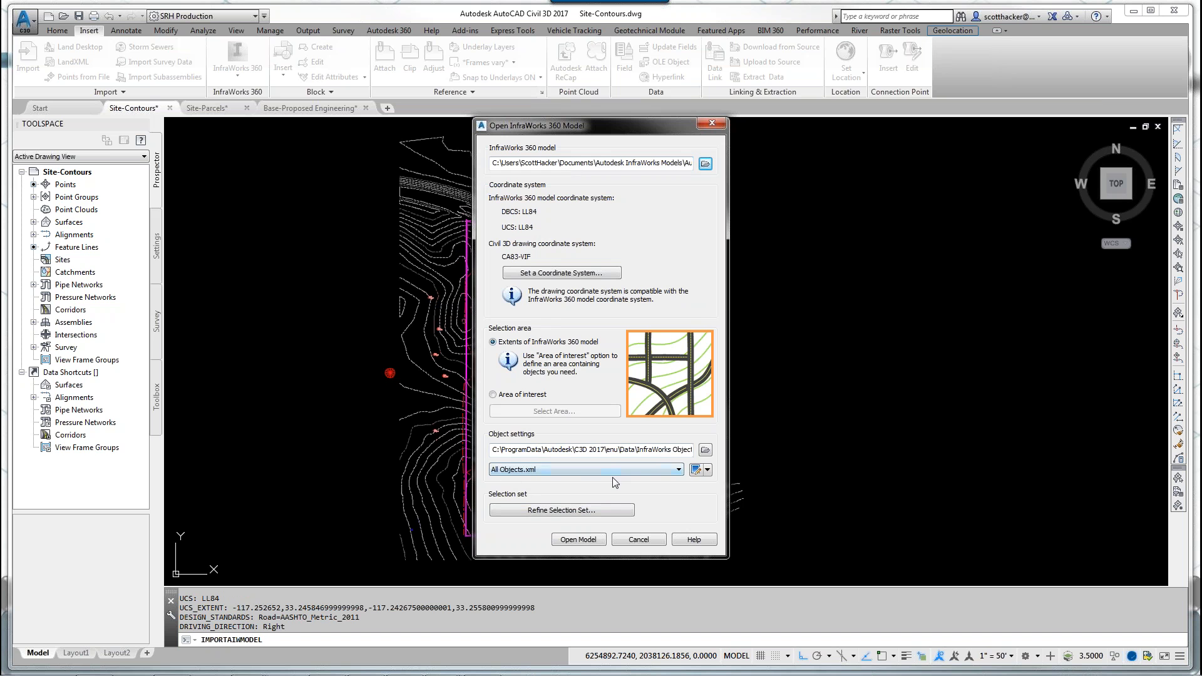
# Step: Set the object settings to Design Objects.xml and open the InfraWorks model in the drawing
pyautogui.click(679, 470)
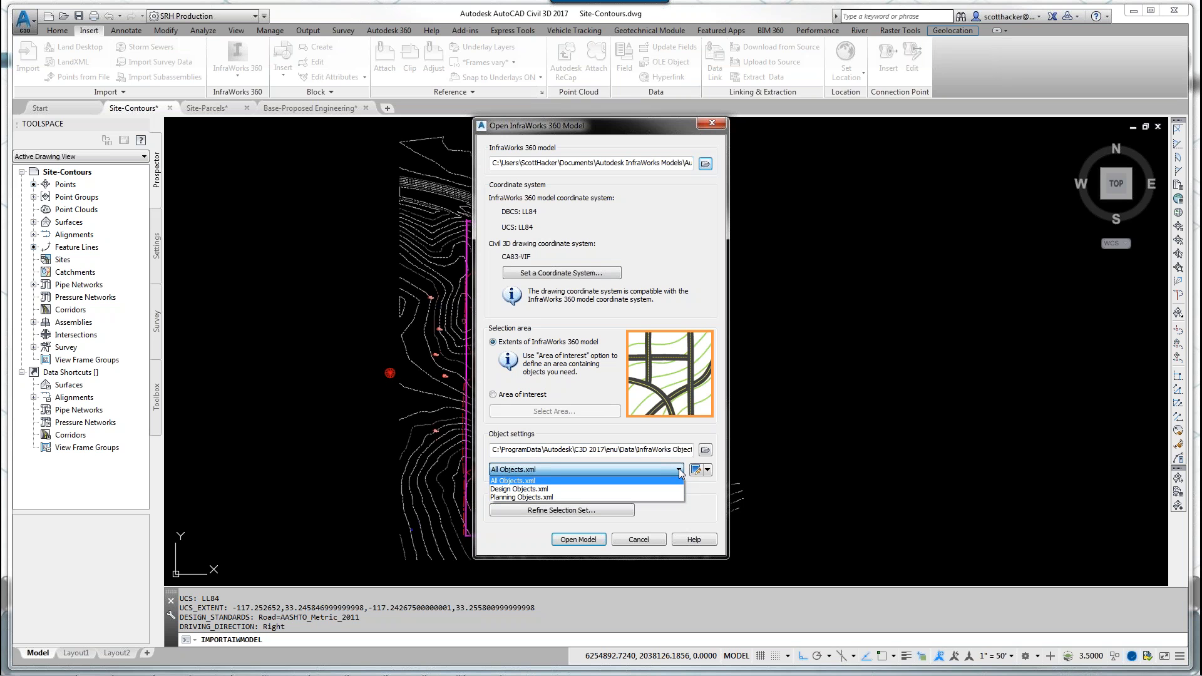
pyautogui.click(542, 489)
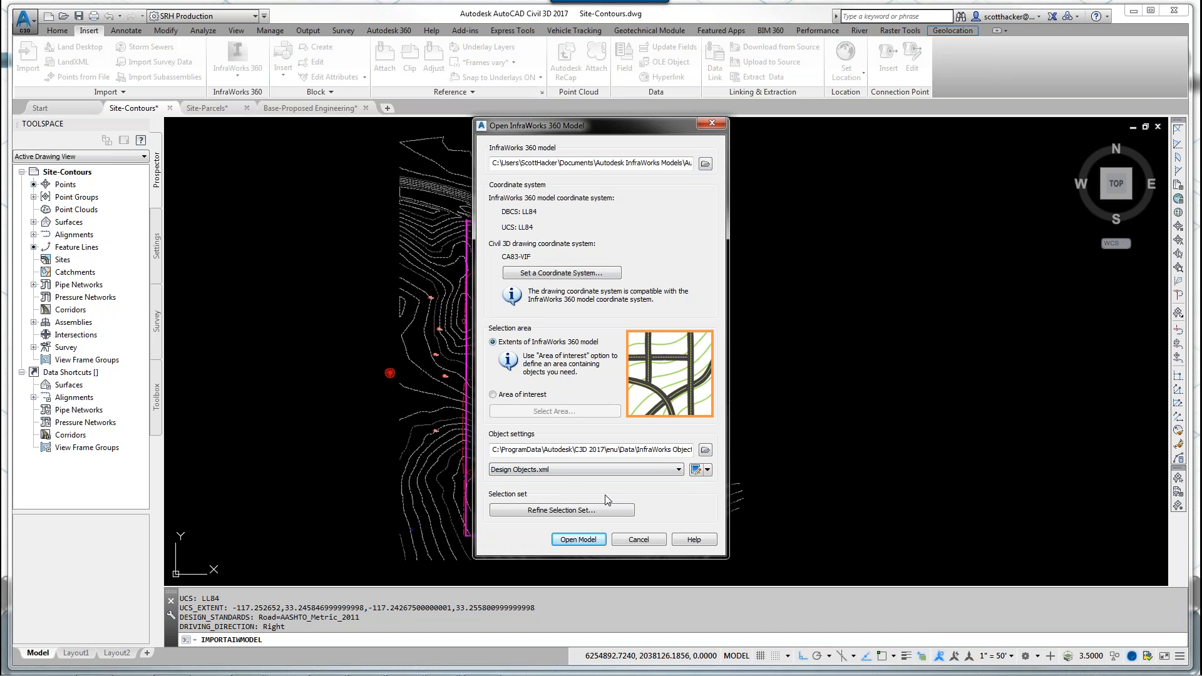
pyautogui.click(580, 539)
pyautogui.press('Return')
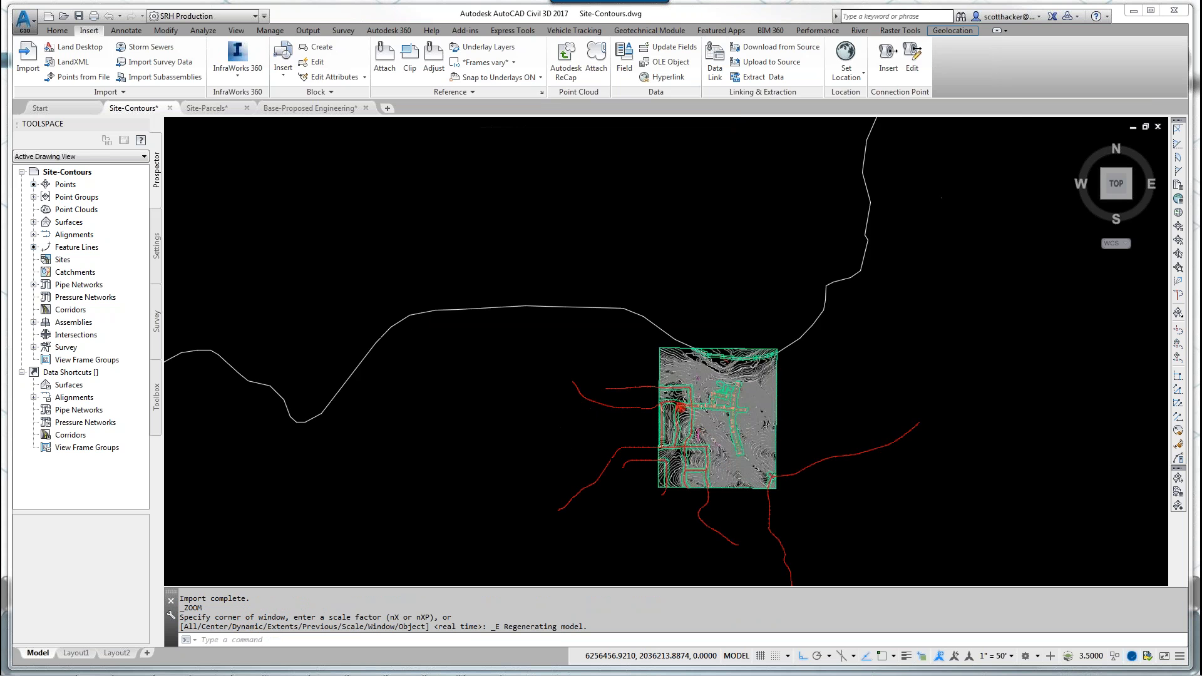
# Step: Examine the imported site and the proposed ground surface contours along the road near station 15+00, and deselect the surface
pyautogui.scroll(2, 720, 416)
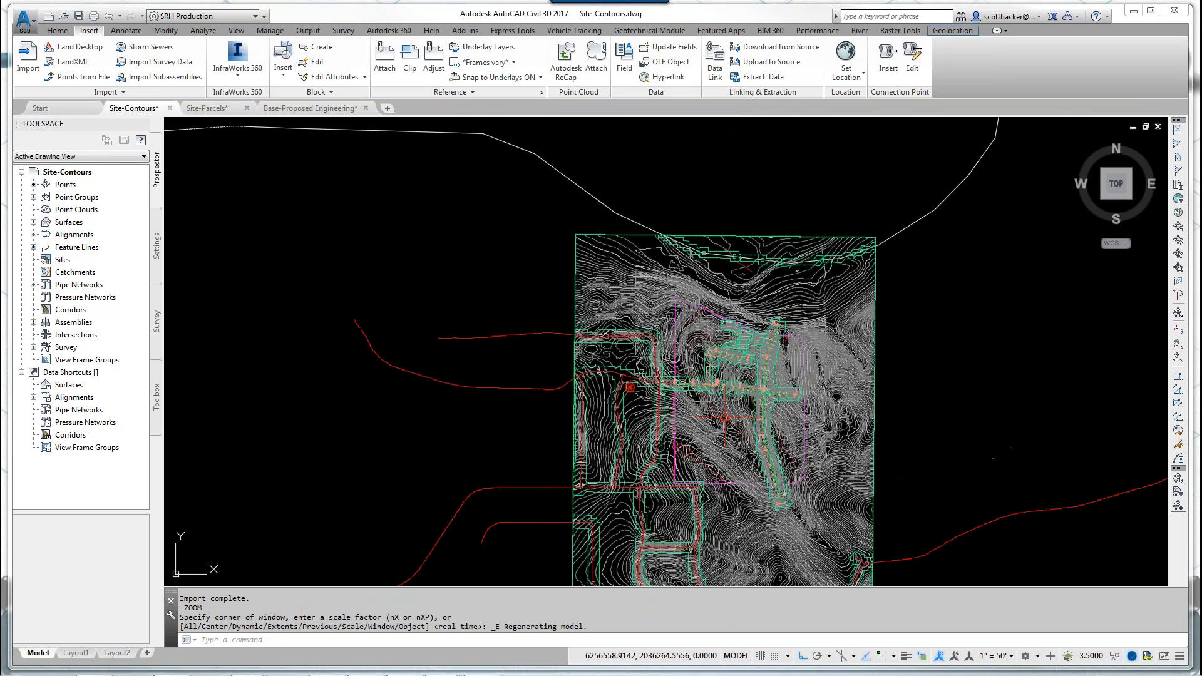
pyautogui.scroll(4, 726, 415)
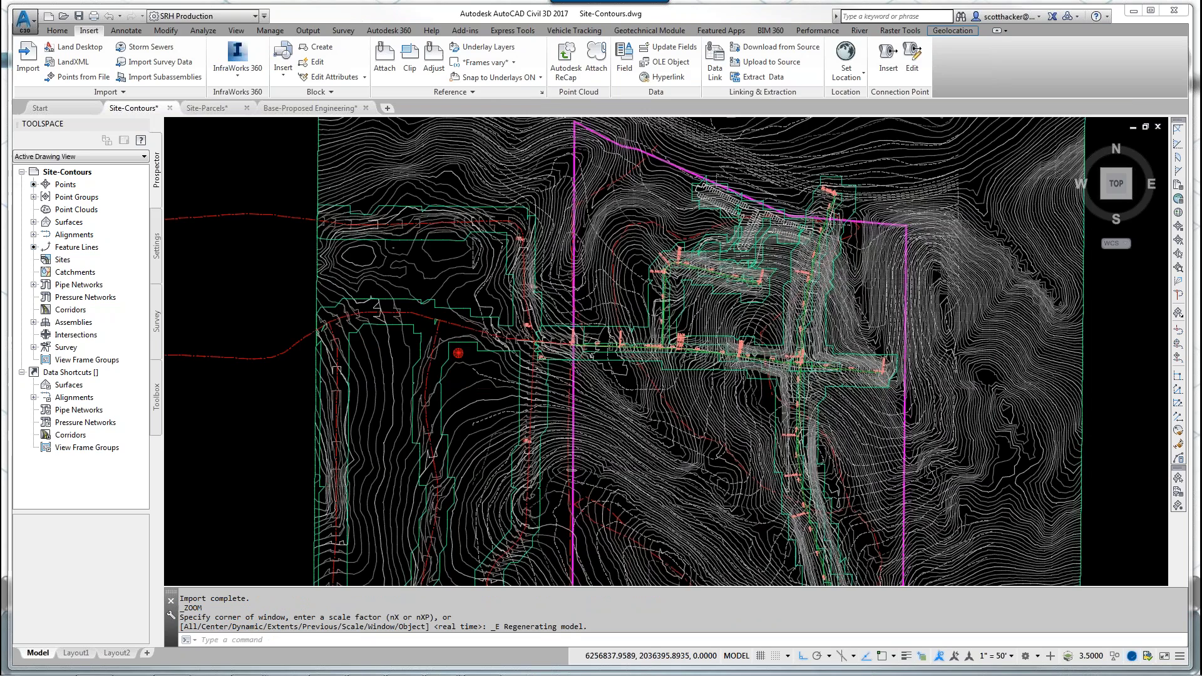
pyautogui.scroll(2, 1008, 291)
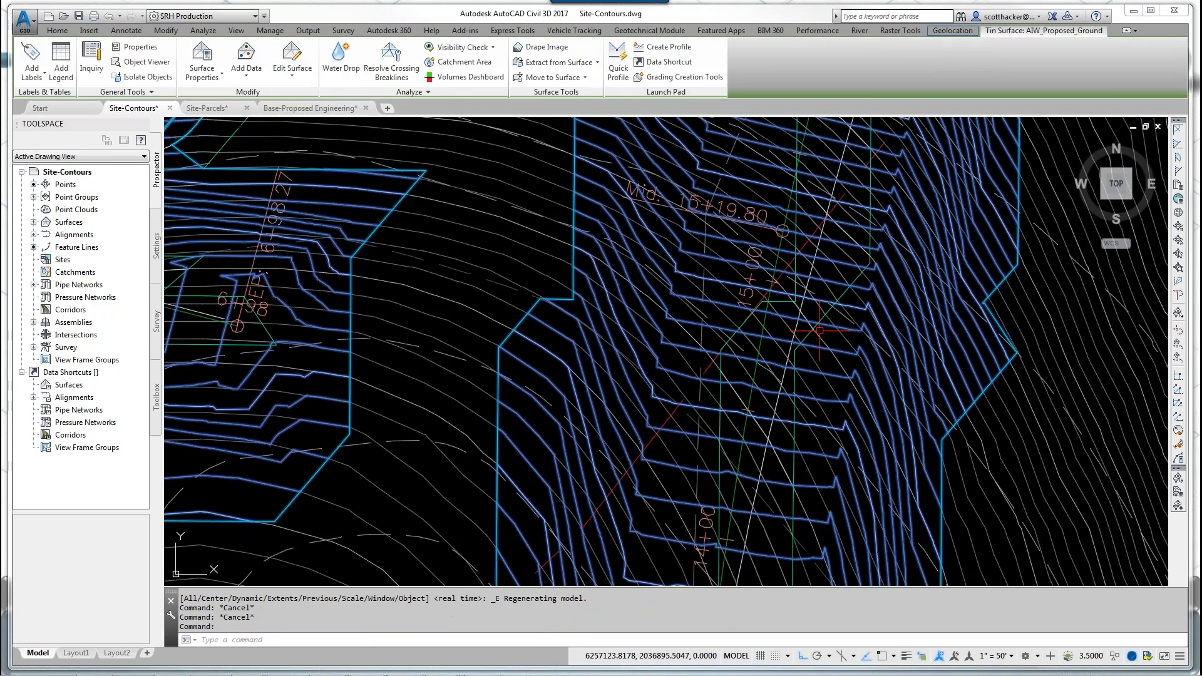
pyautogui.press('Escape')
pyautogui.scroll(-1, 820, 330)
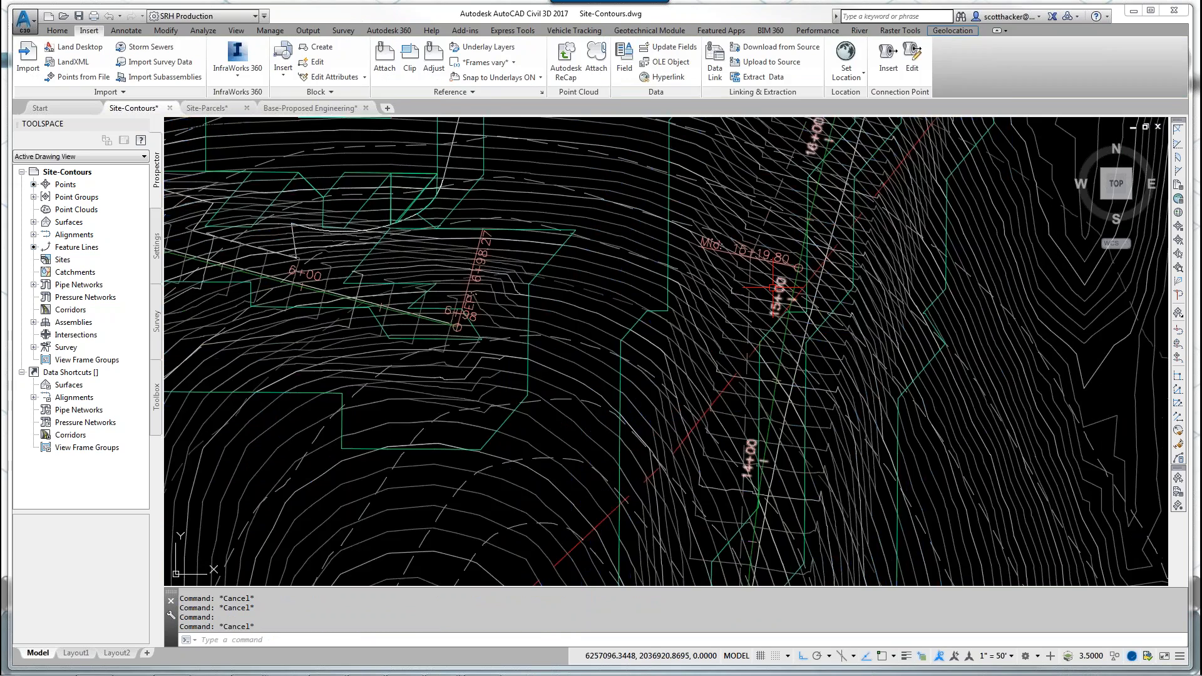
# Step: Select the imported road alignment near station 15+00, examine its geometry, and deselect it
pyautogui.scroll(2, 761, 284)
pyautogui.click(842, 282)
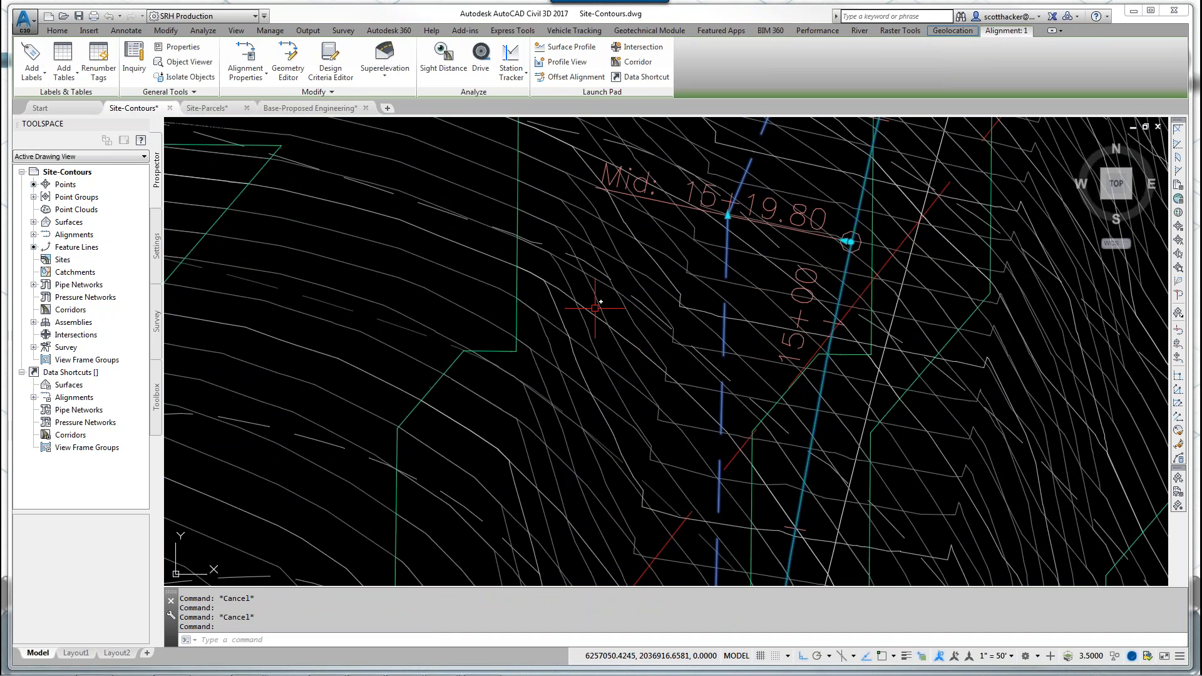
pyautogui.scroll(-1, 614, 293)
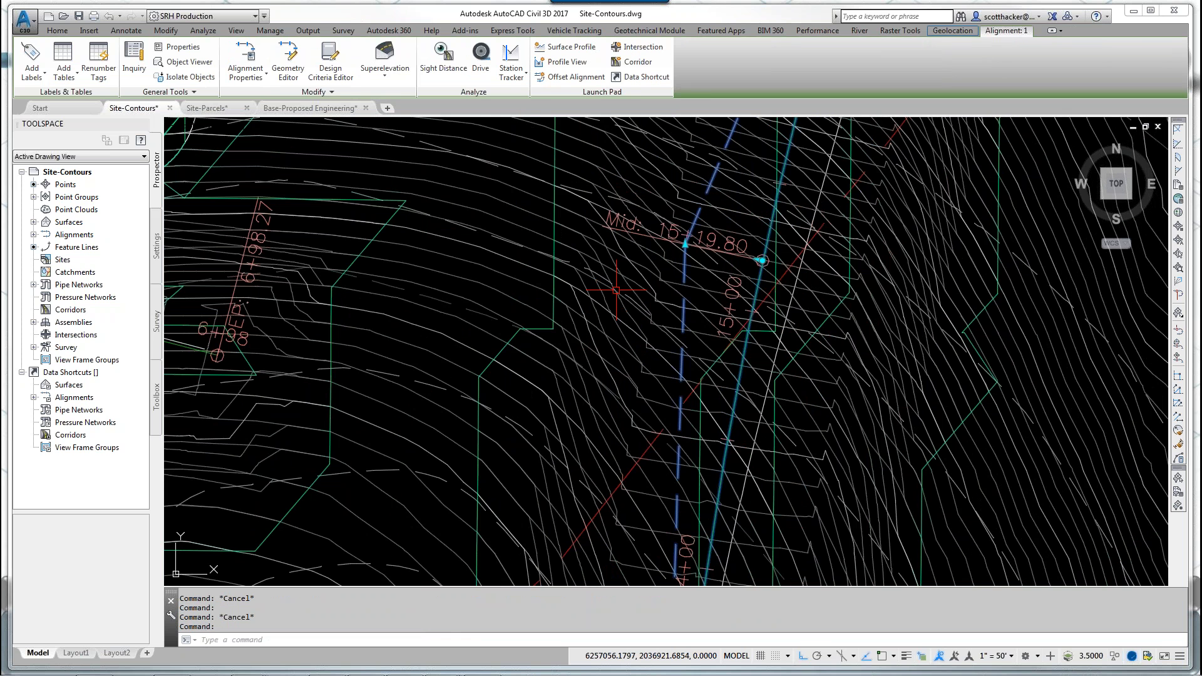
pyautogui.scroll(-3, 626, 291)
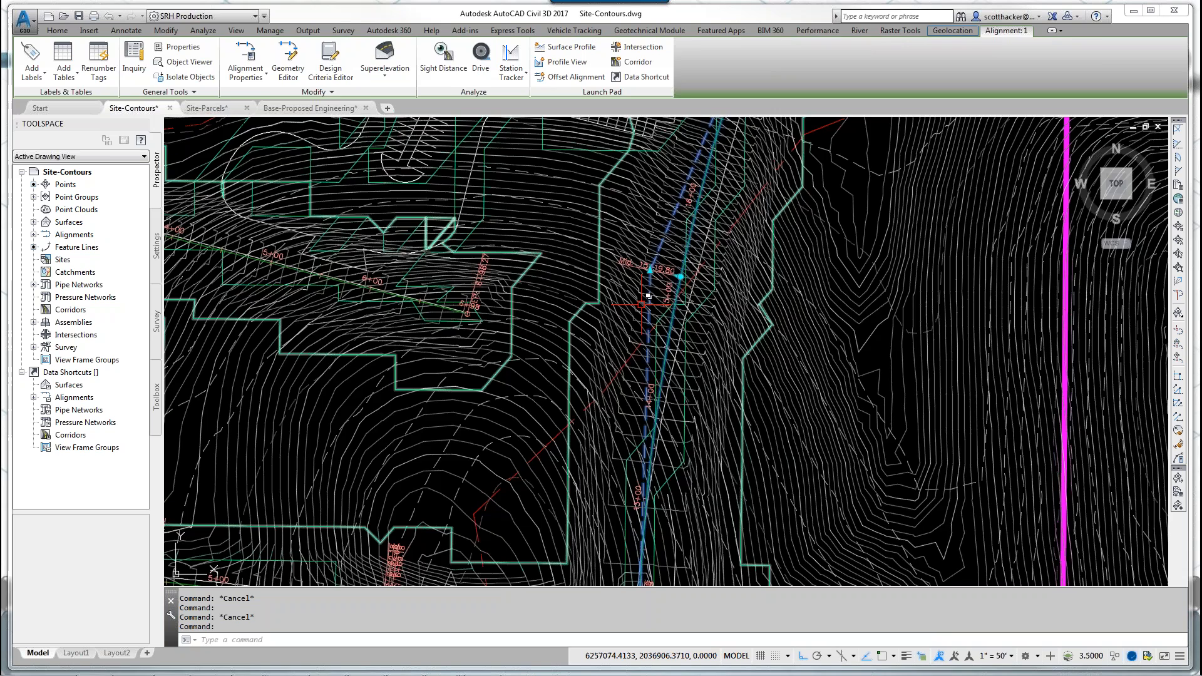
pyautogui.scroll(-2, 695, 310)
pyautogui.press('Escape')
pyautogui.scroll(-5, 616, 386)
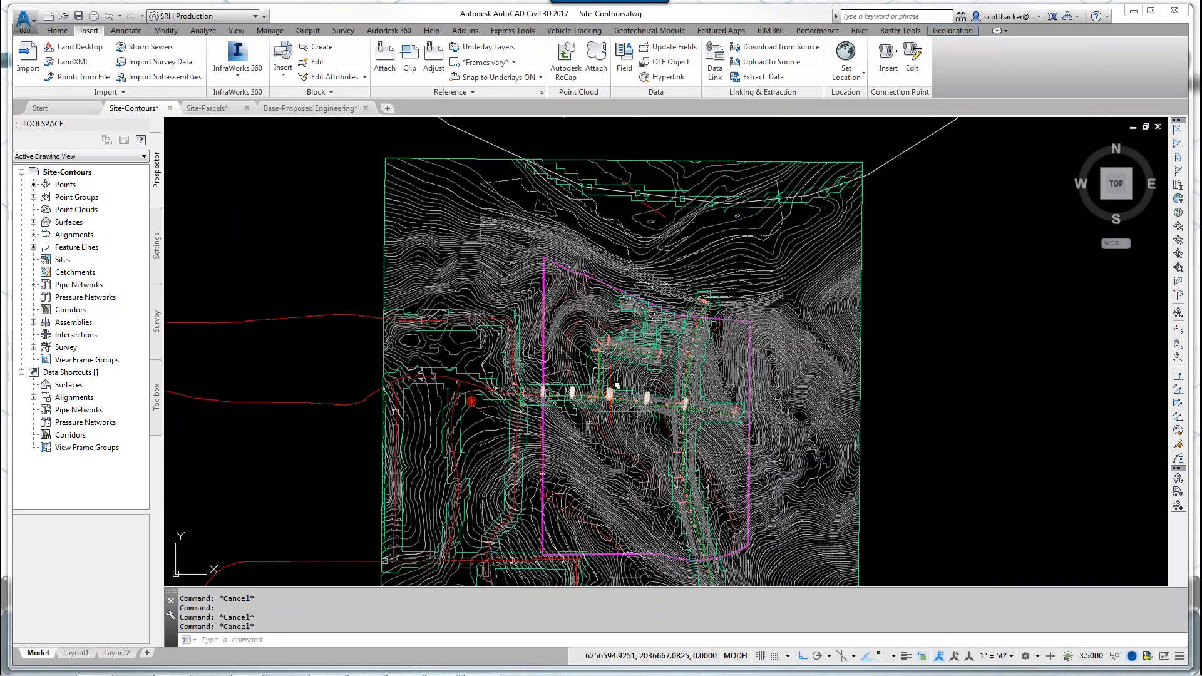
# Step: Select the AIW_Proposed_Ground surface and examine its contours and extent along the site's roads
pyautogui.scroll(2, 634, 384)
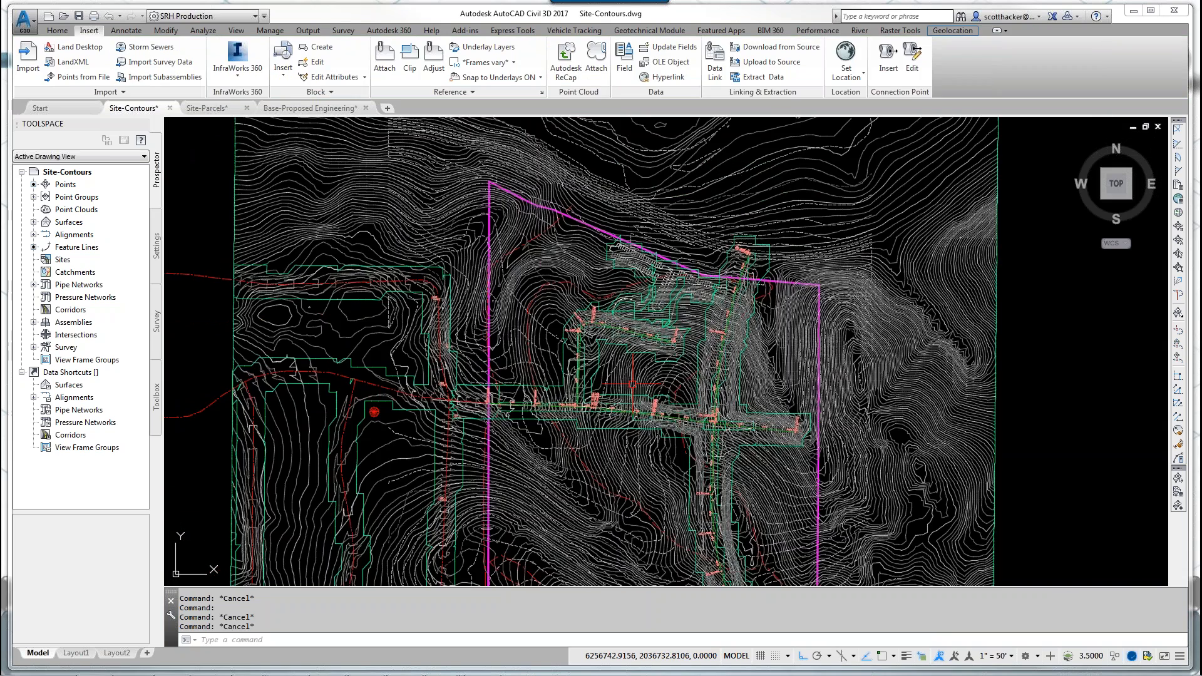
pyautogui.scroll(5, 632, 384)
pyautogui.click(639, 378)
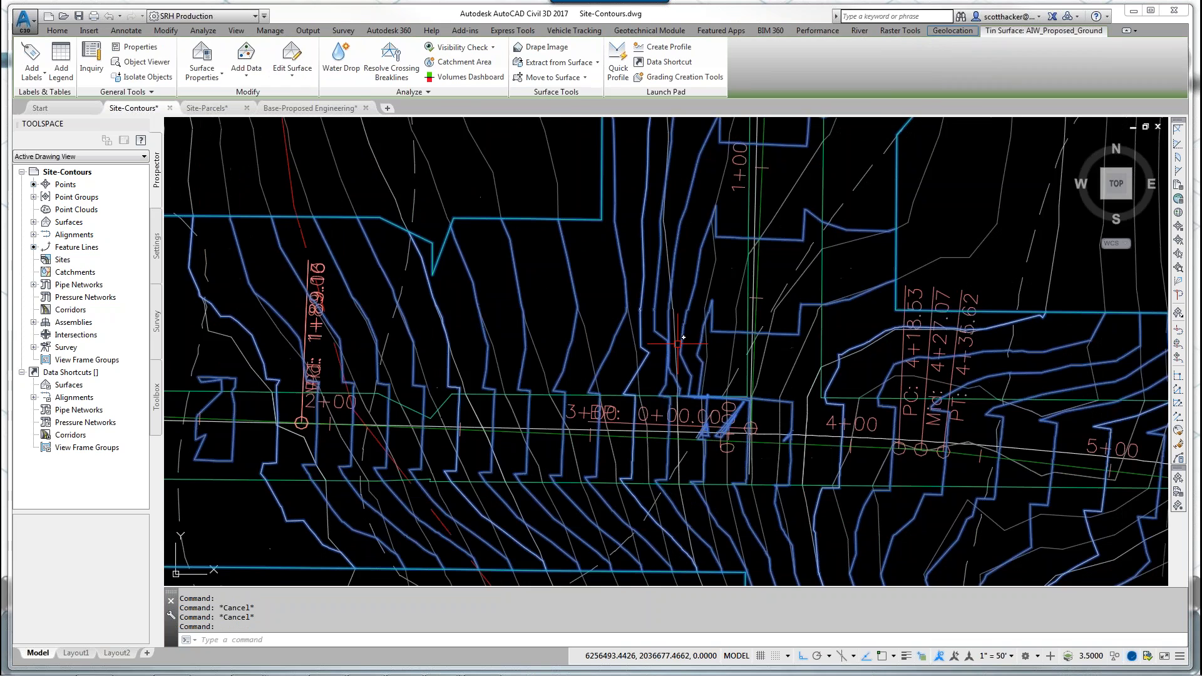
pyautogui.scroll(-2, 565, 295)
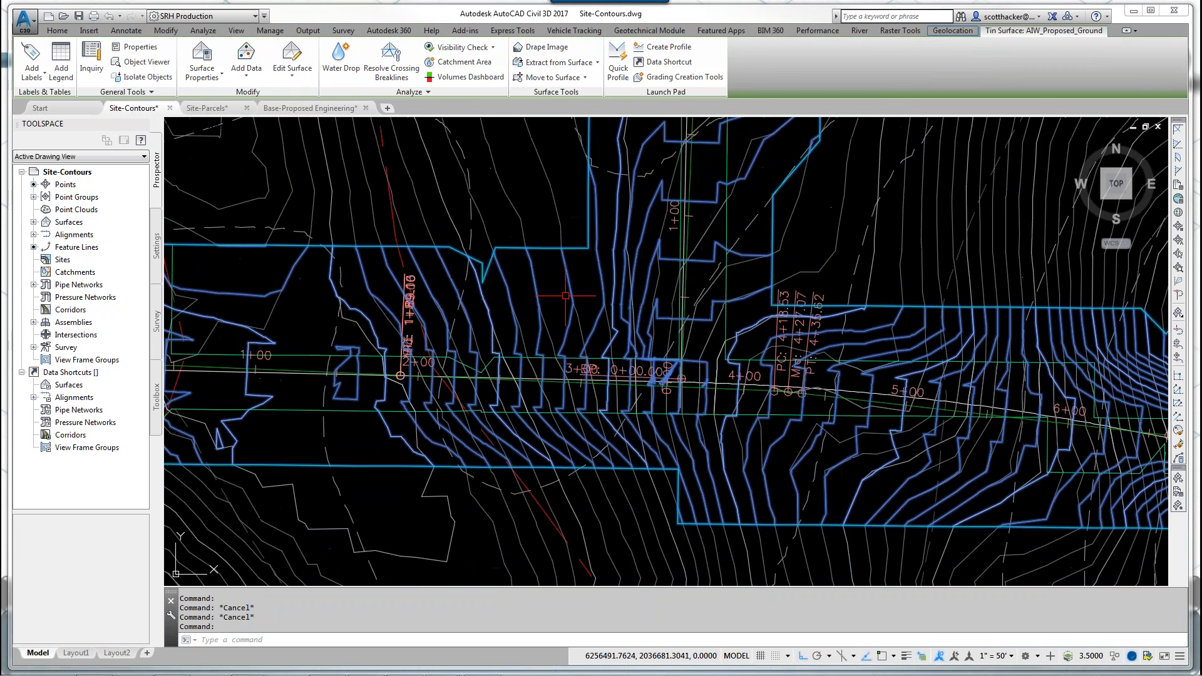
pyautogui.scroll(-2, 565, 296)
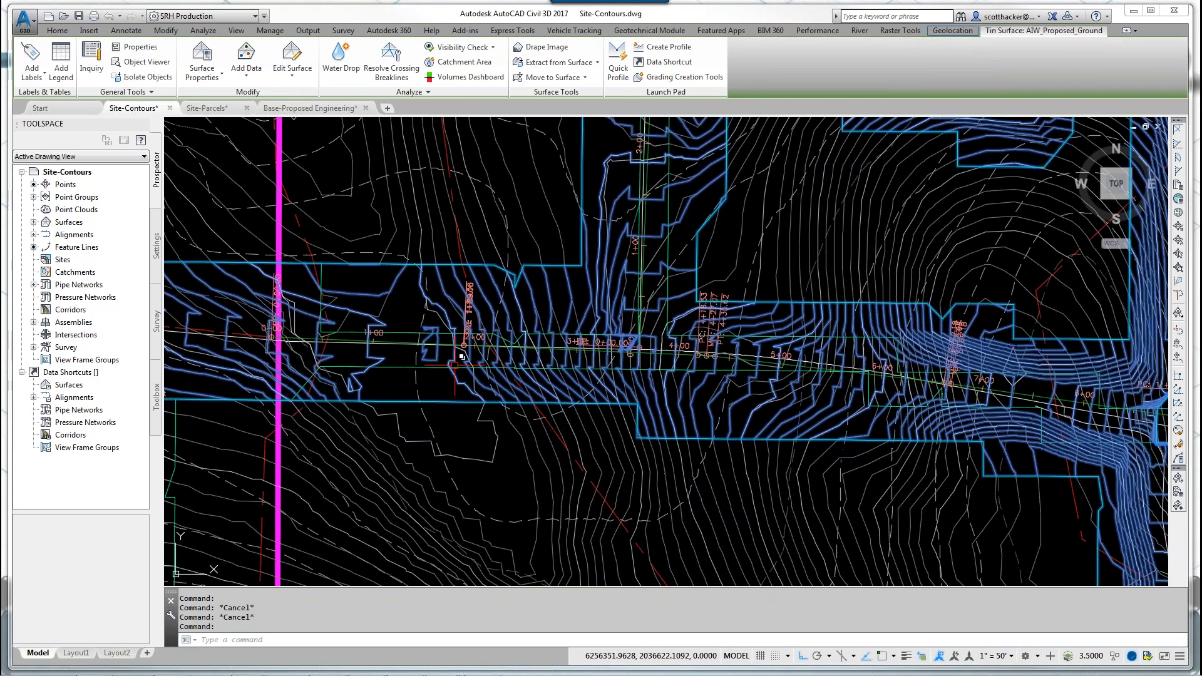
pyautogui.scroll(-2, 461, 356)
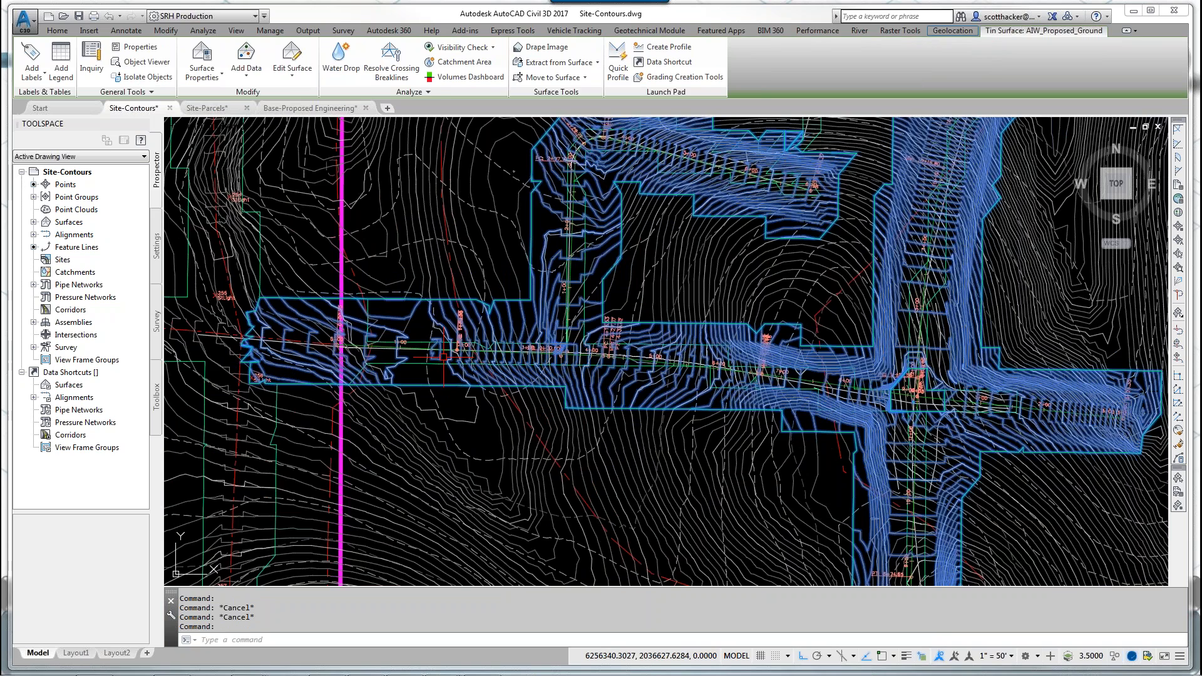
pyautogui.scroll(-2, 443, 356)
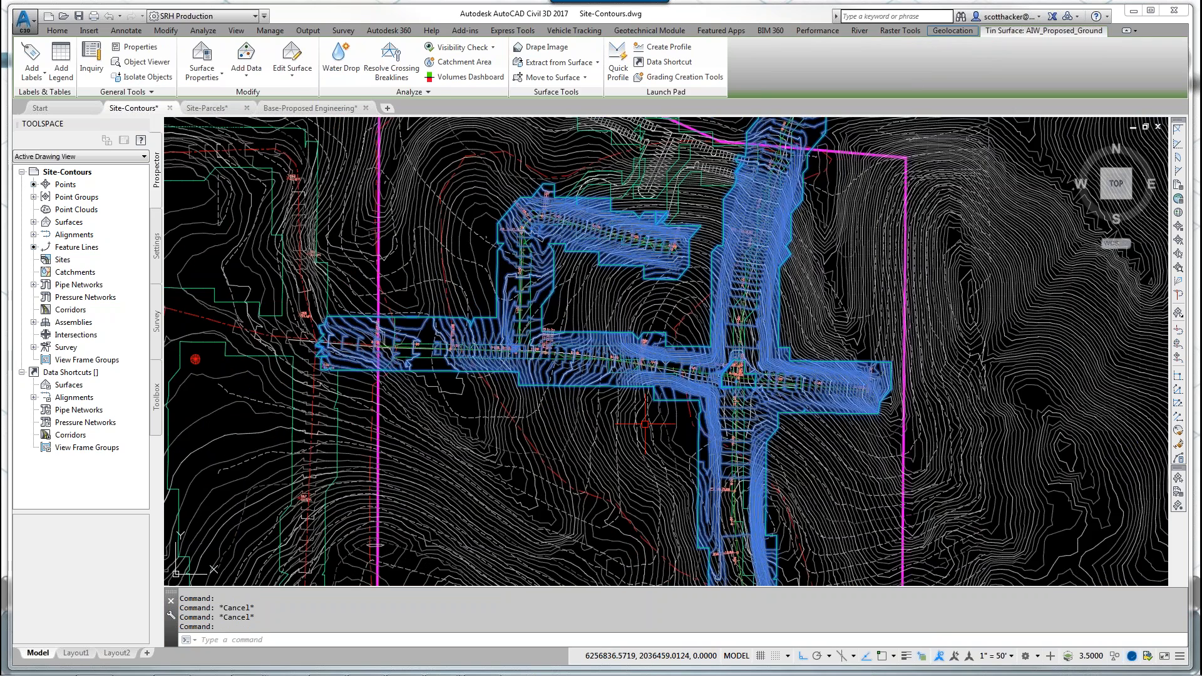
# Step: Examine the proposed ground surface and its road intersection in 3D with the Object Viewer, and close the viewer
pyautogui.click(742, 320)
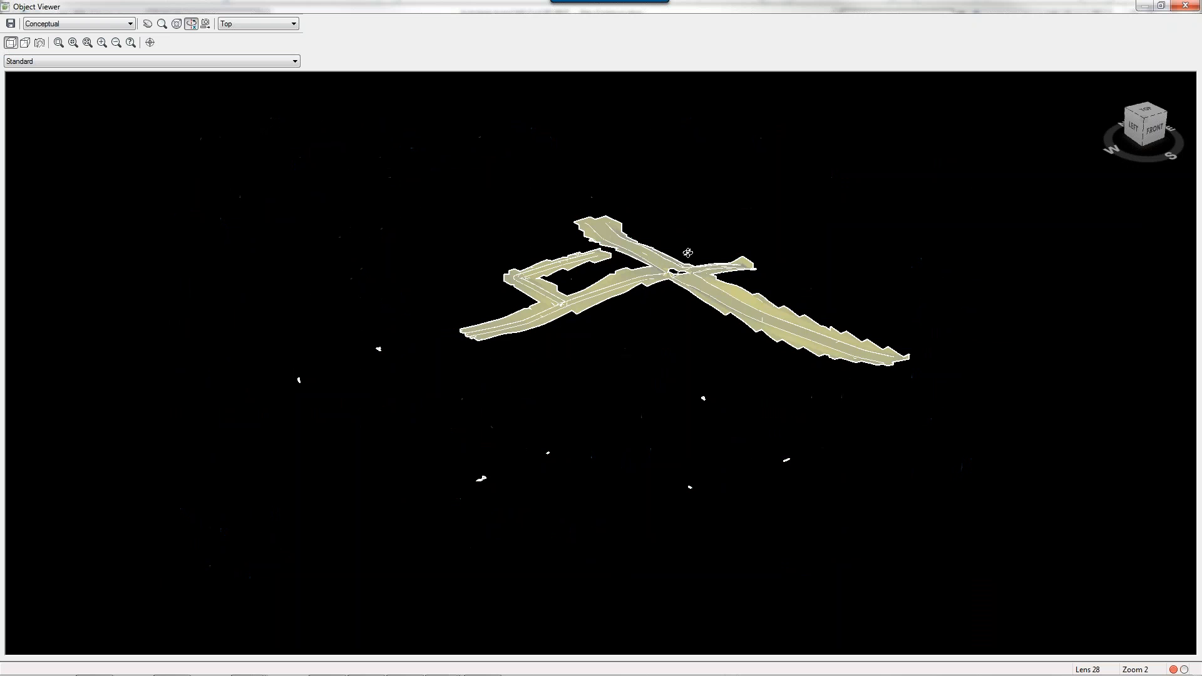
pyautogui.rightClick(646, 363)
pyautogui.click(693, 286)
pyautogui.scroll(5, 697, 240)
pyautogui.moveTo(695, 242); pyautogui.dragTo(564, 481, button='middle')
pyautogui.scroll(3, 721, 299)
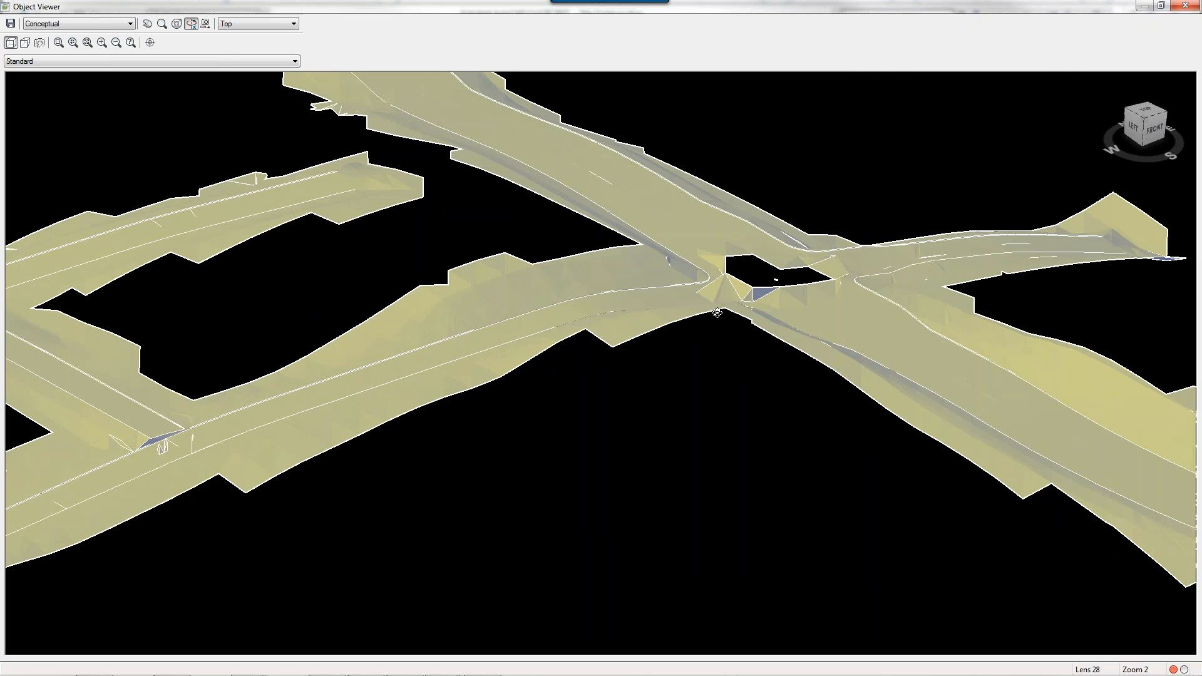
pyautogui.scroll(-3, 689, 337)
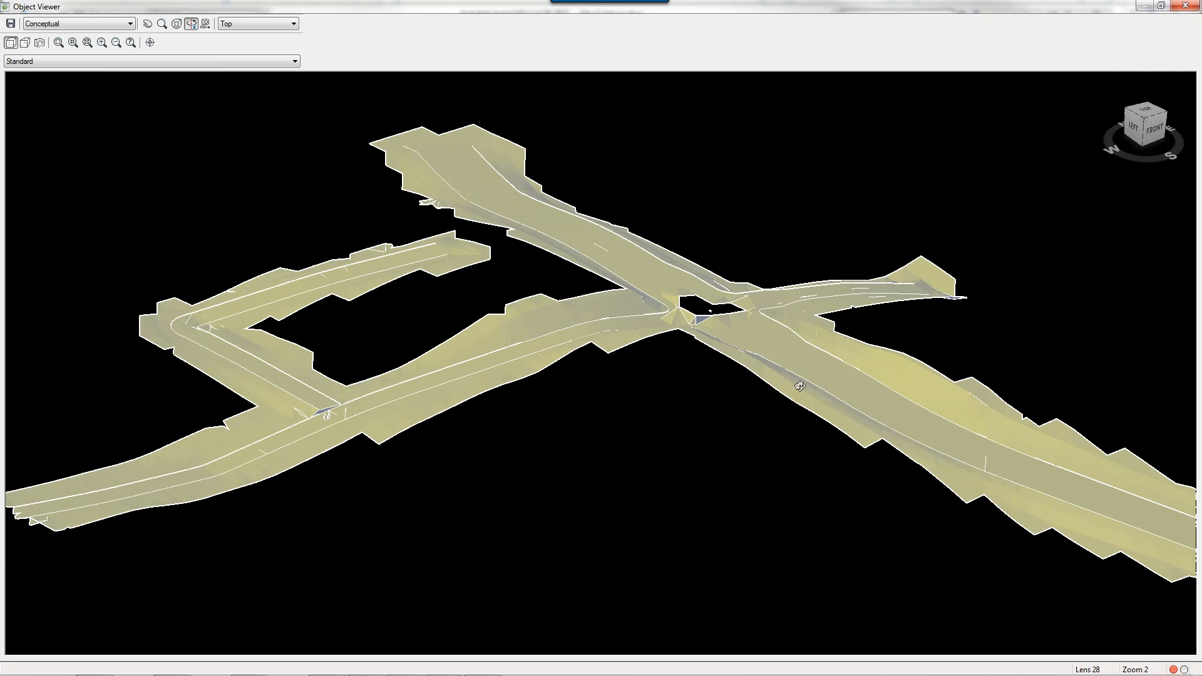
pyautogui.click(1185, 8)
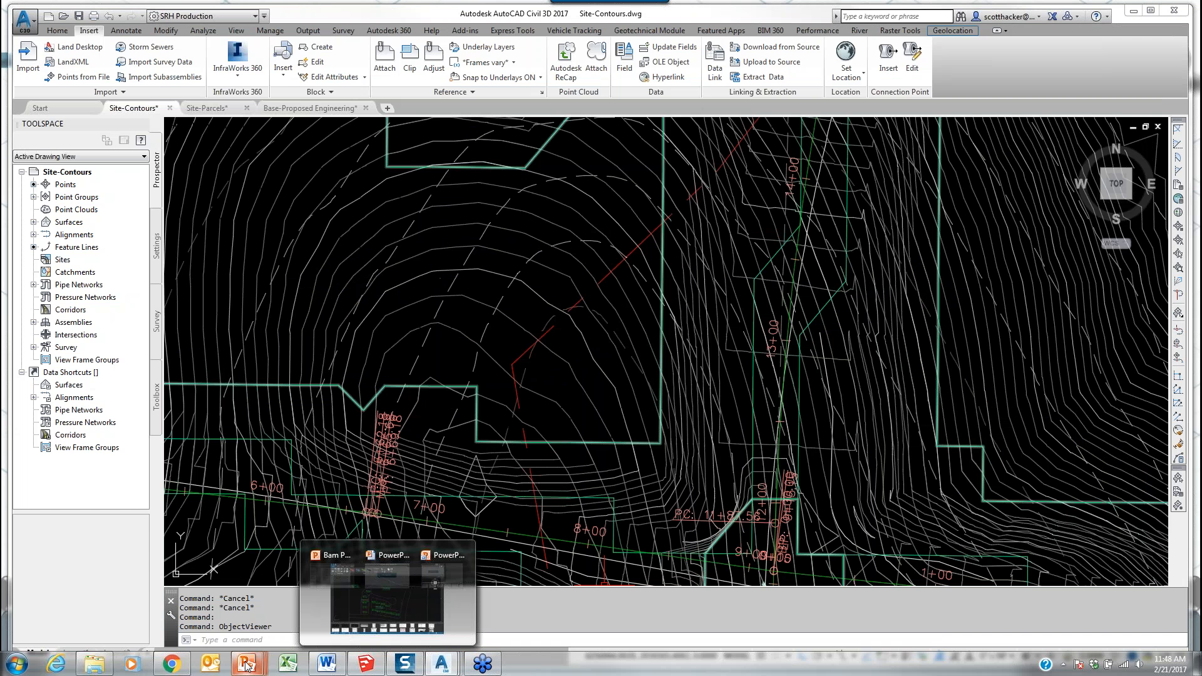
# Step: Switch to the running PowerPoint slide show
pyautogui.moveTo(246, 664)
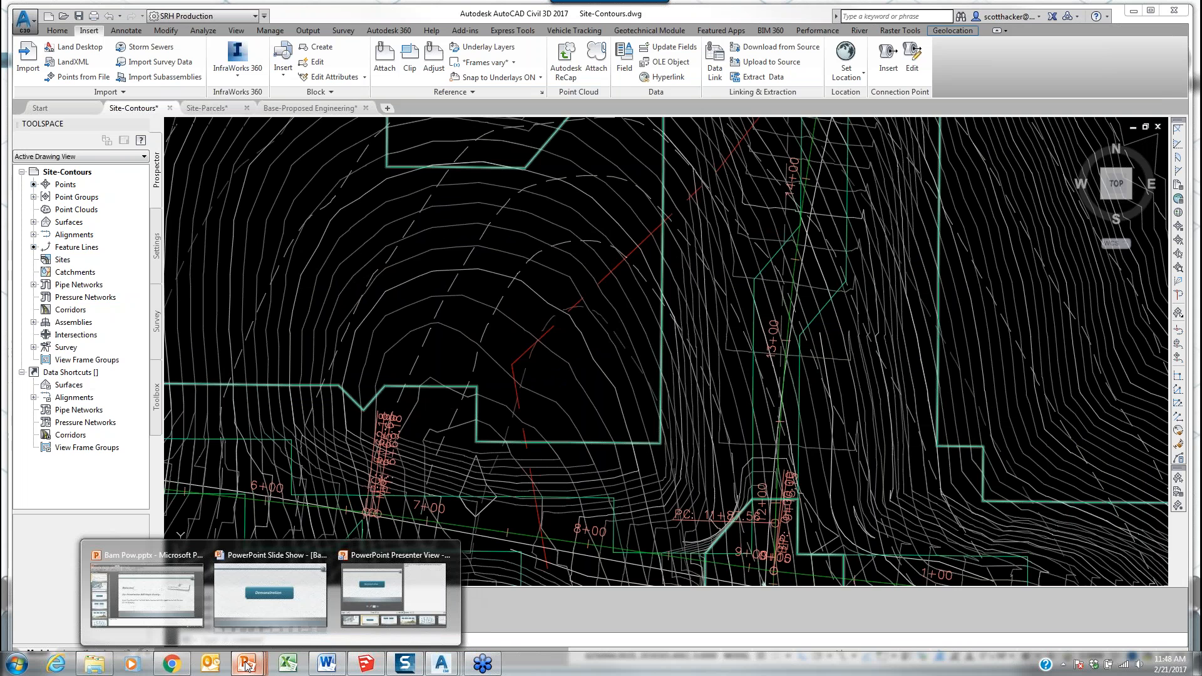
pyautogui.click(238, 601)
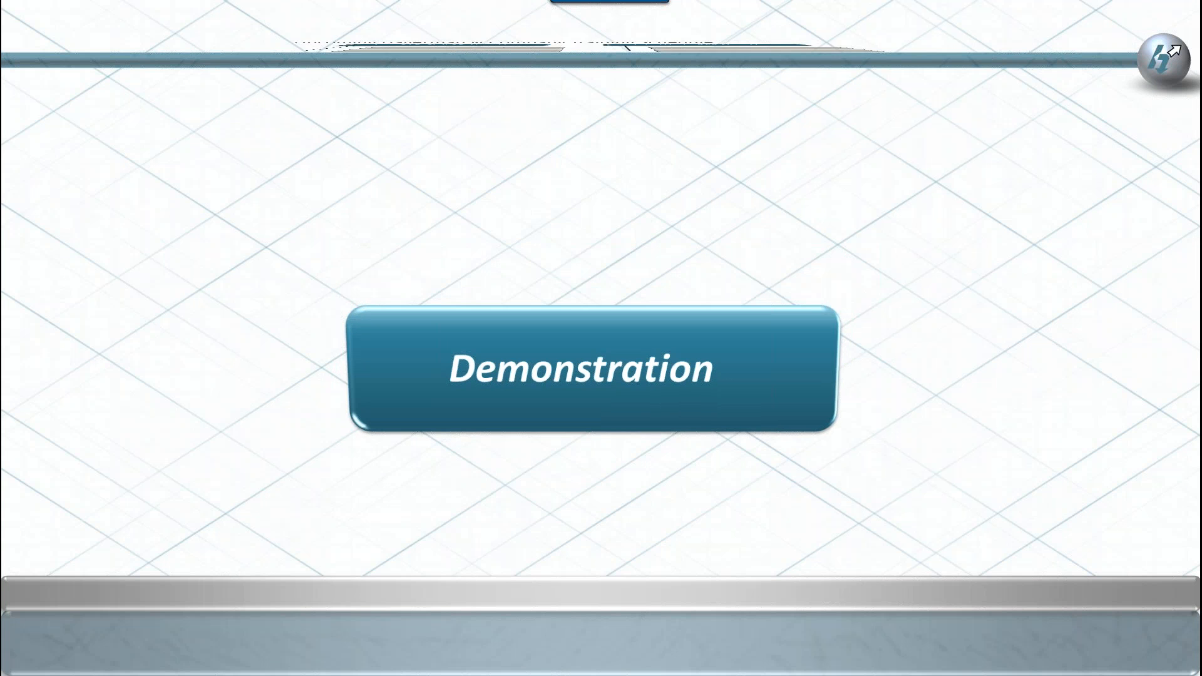